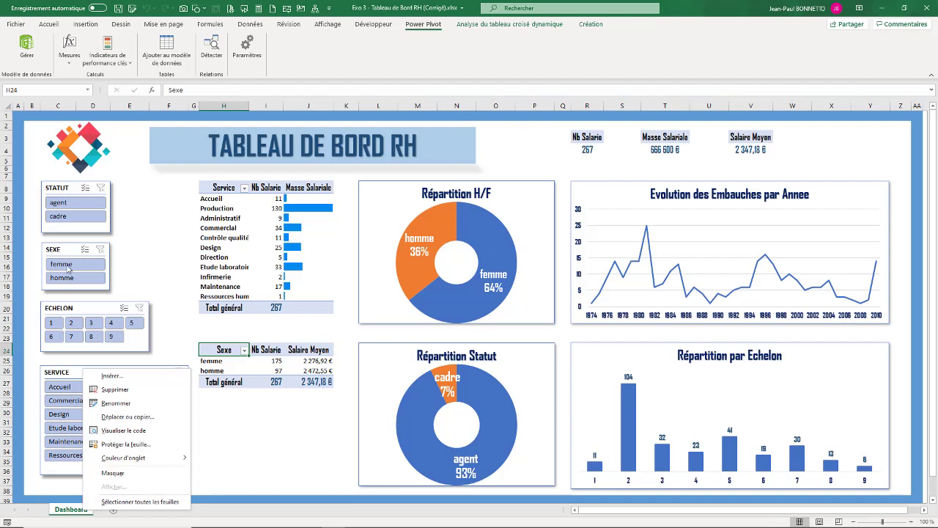
Filter the dashboard by sex homme, clear that filter, filter by the Production service, and clear that filter too
click(68, 269)
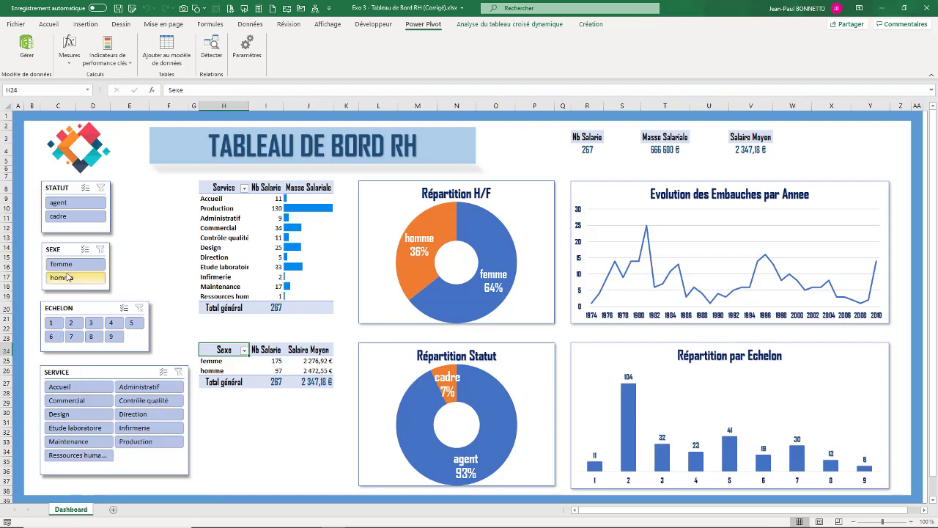
click(67, 277)
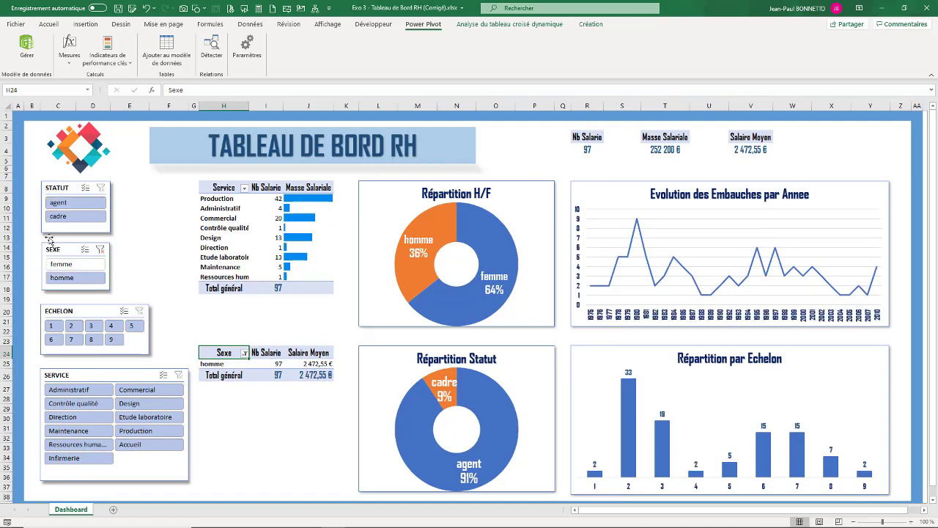
click(101, 250)
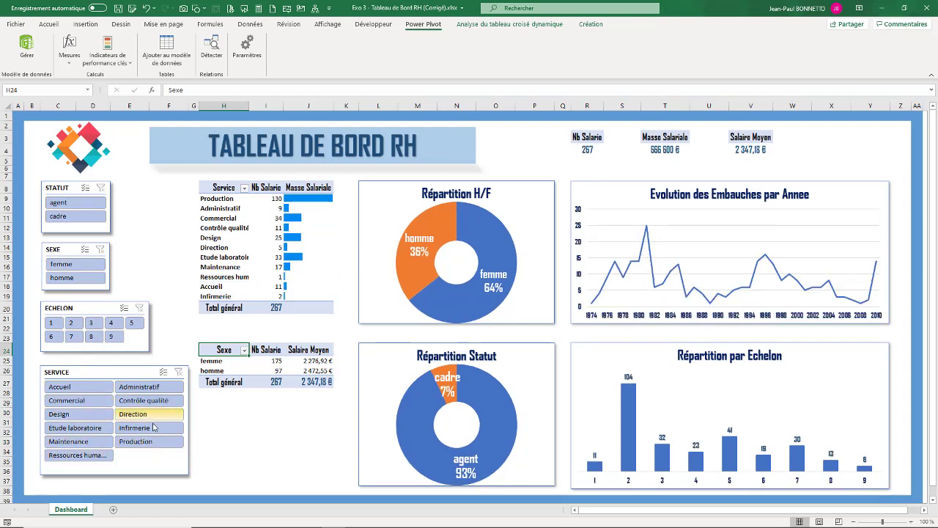
click(145, 445)
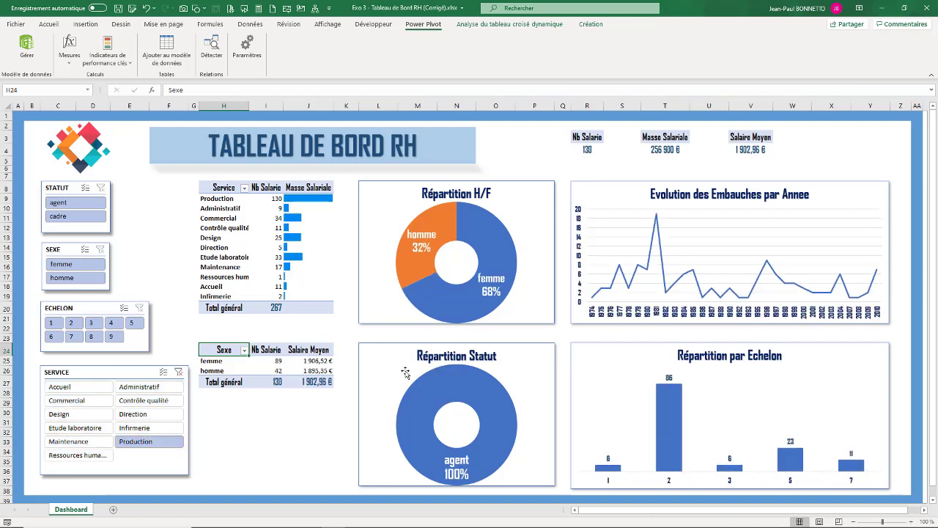
click(177, 372)
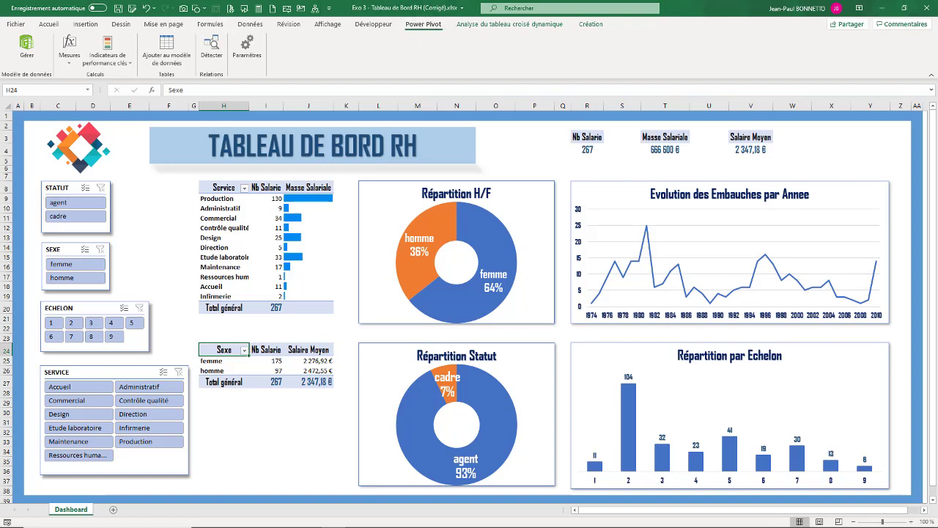
Switch to Capture d'écran et croquis, capture the whole dashboard area, copy the image and close the capture tool
click(286, 519)
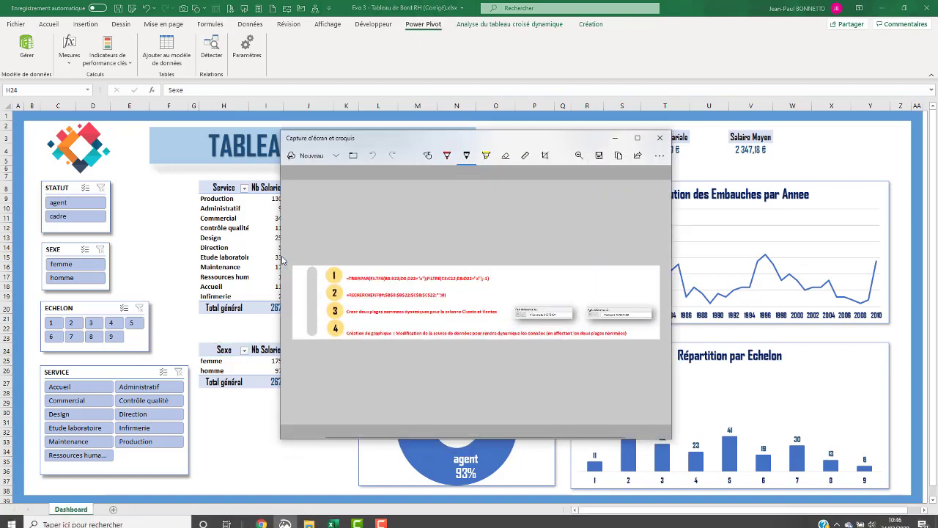
click(282, 157)
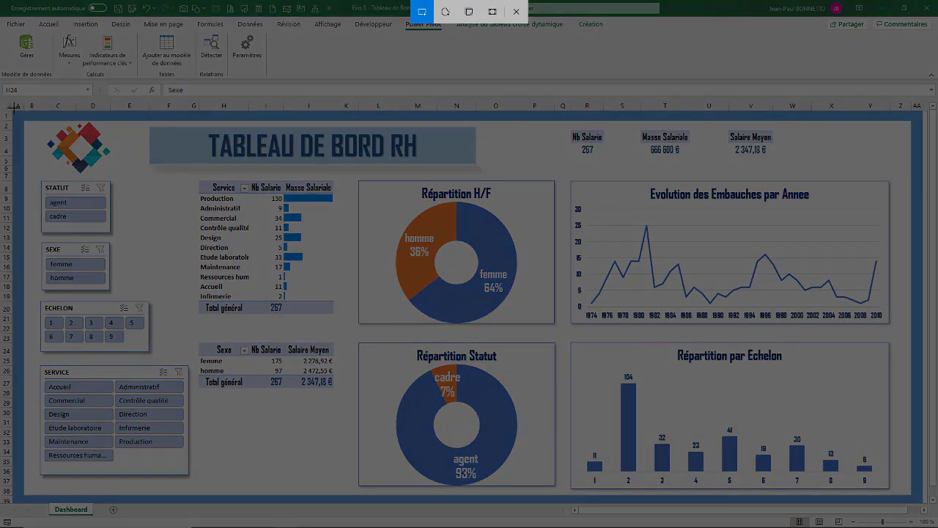
drag(16, 109, 917, 499)
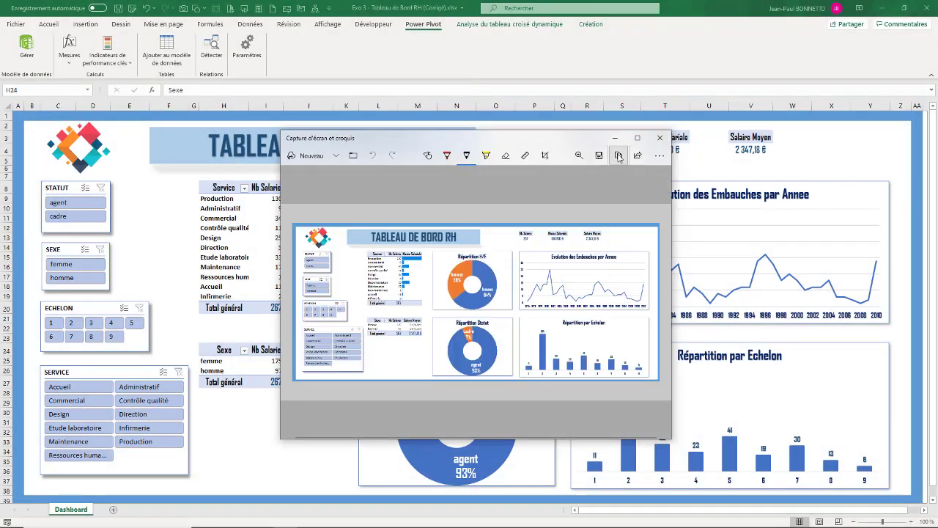
click(618, 156)
click(660, 138)
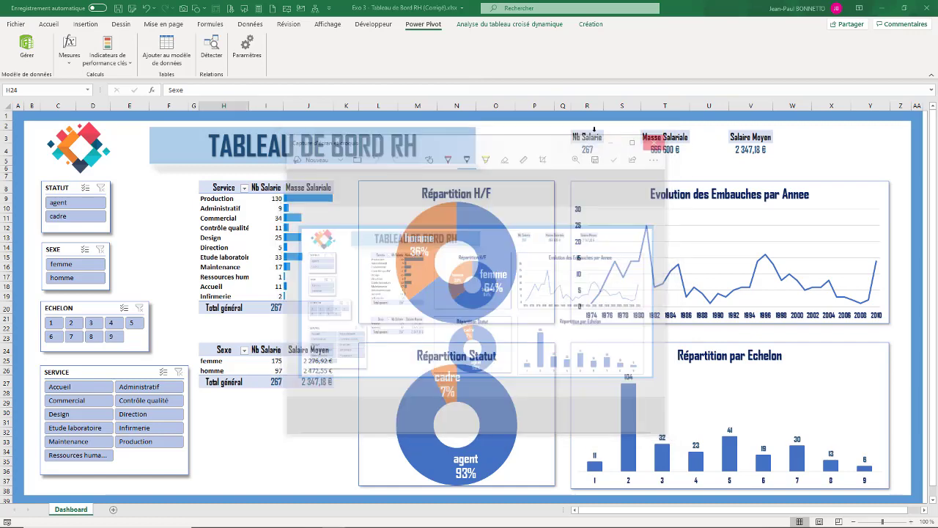
Close the dashboard workbook and the EXERCICE POWERPIVOT - DAX folder window
click(919, 9)
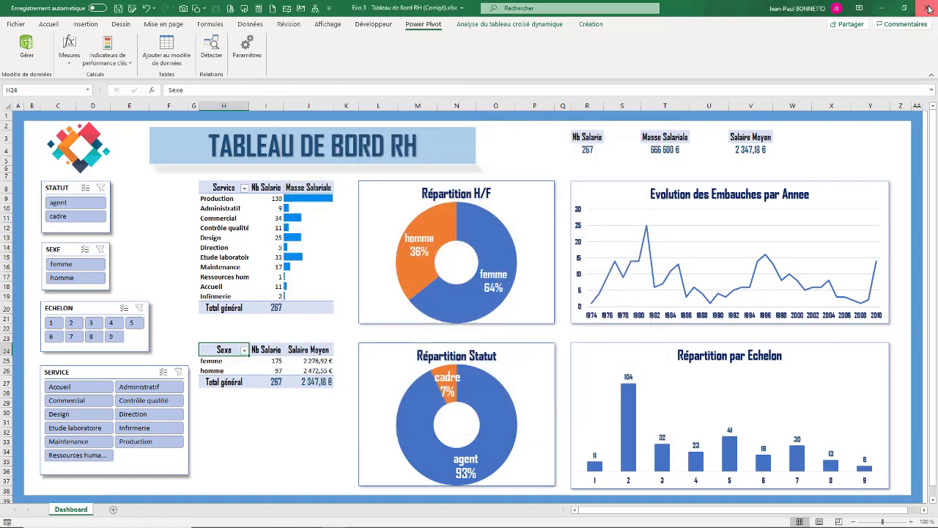
click(470, 282)
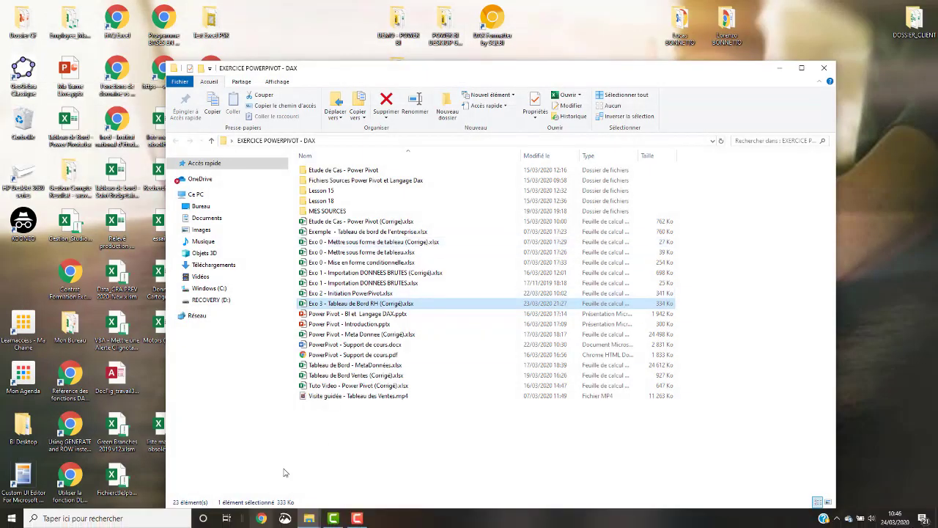
click(824, 67)
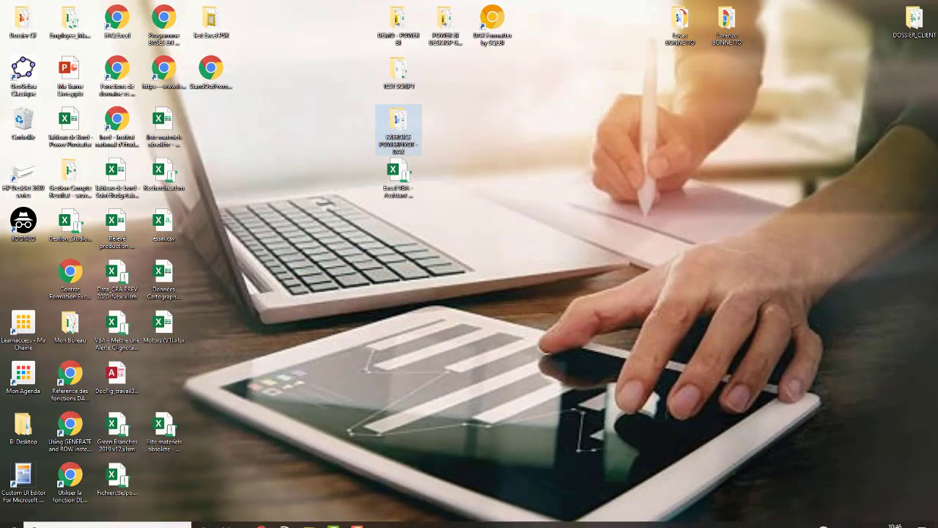
Switch to Excel, create a blank workbook and paste the copied dashboard image at cell A1
click(11, 518)
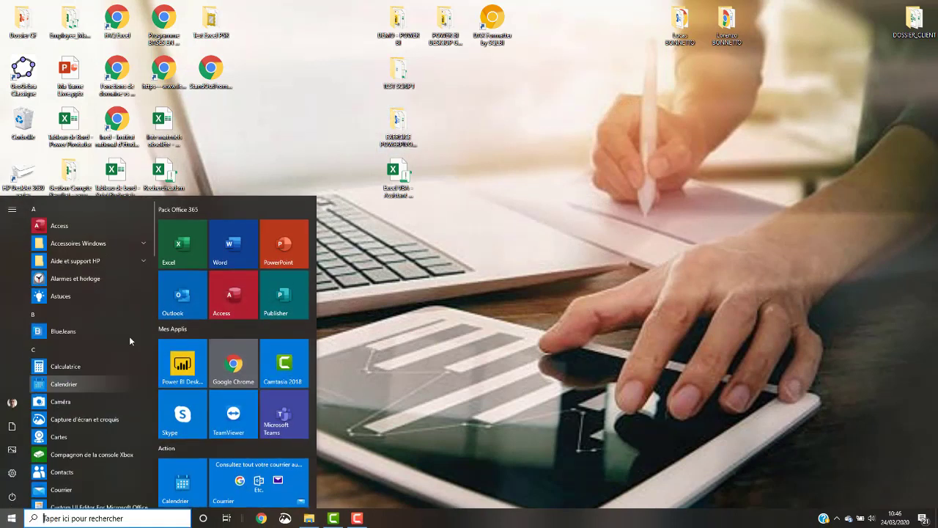
click(182, 250)
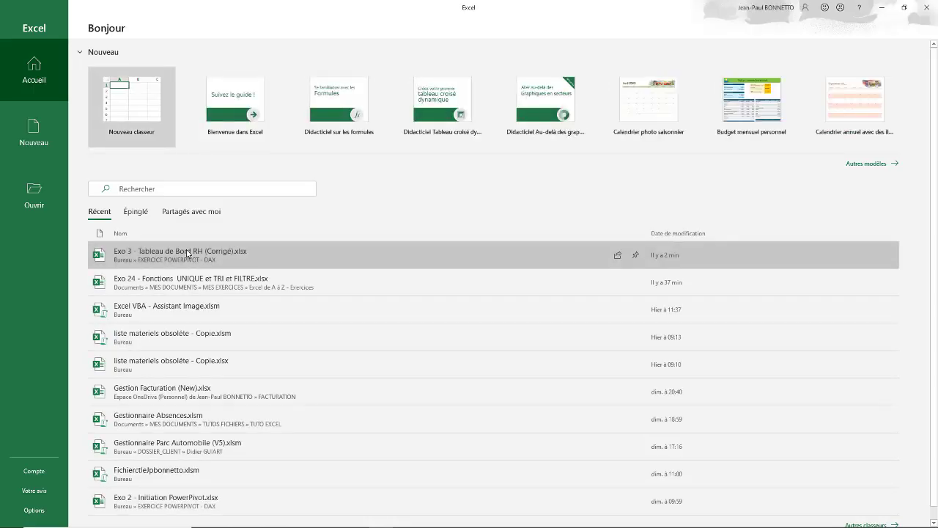
click(138, 108)
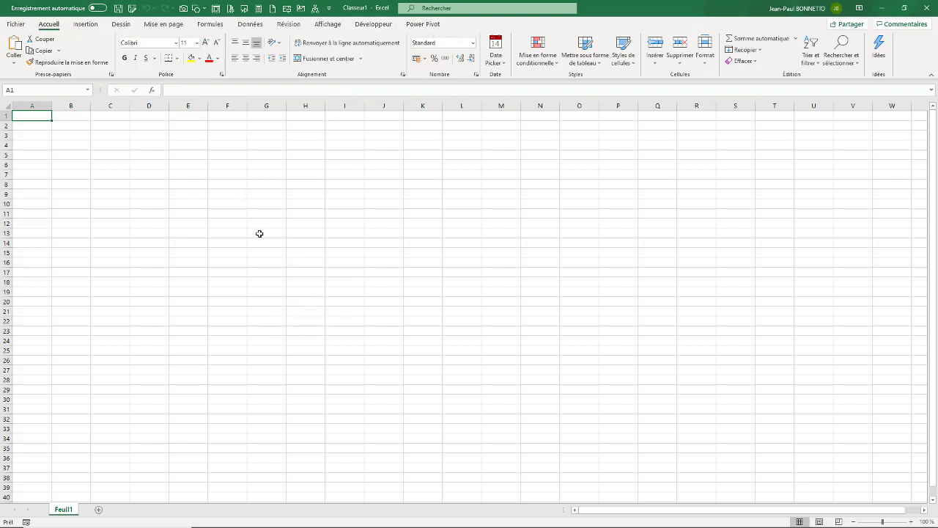
key(ctrl+v)
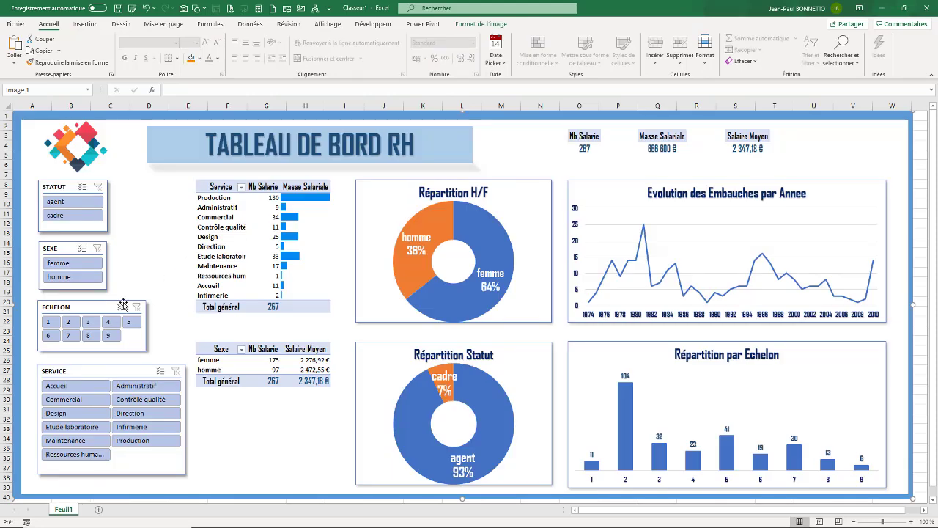
Rename the sheet holding the image as MODELE and add a second blank sheet to work on
double_click(66, 510)
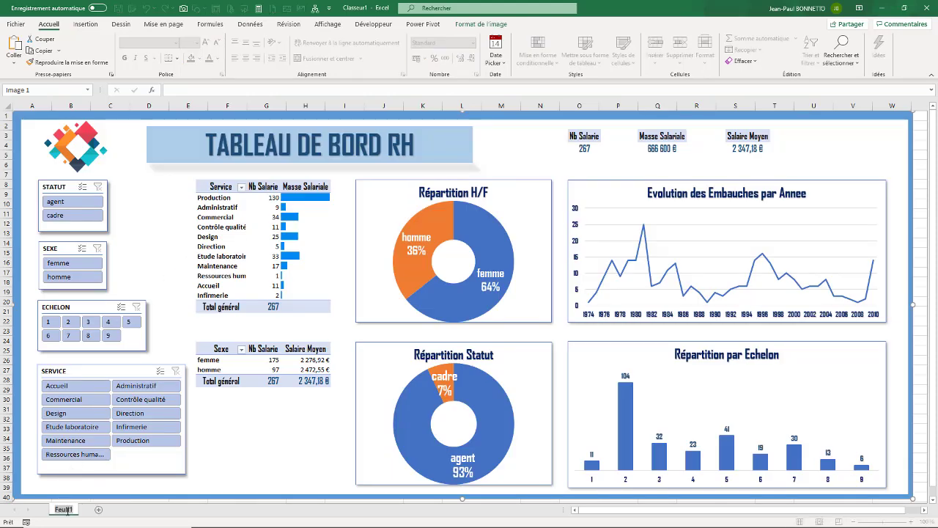
text(MODELE)
click(109, 510)
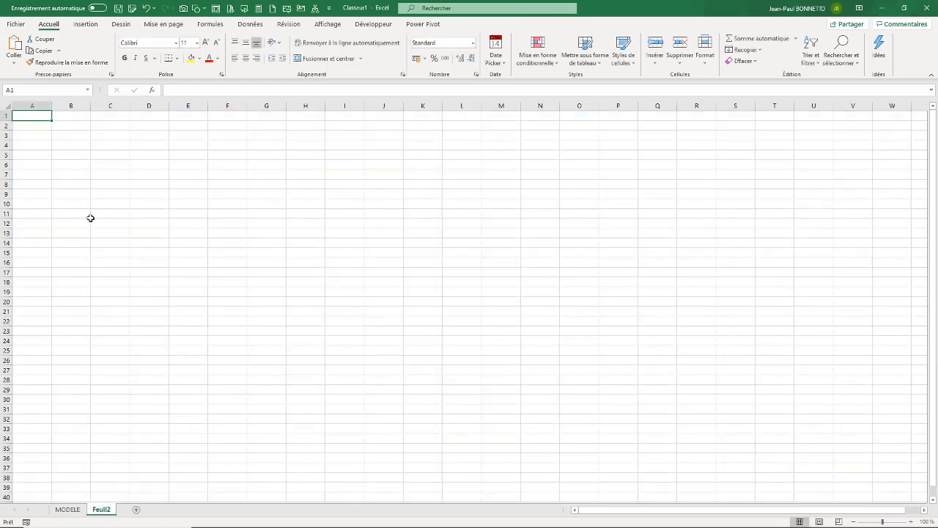
click(67, 509)
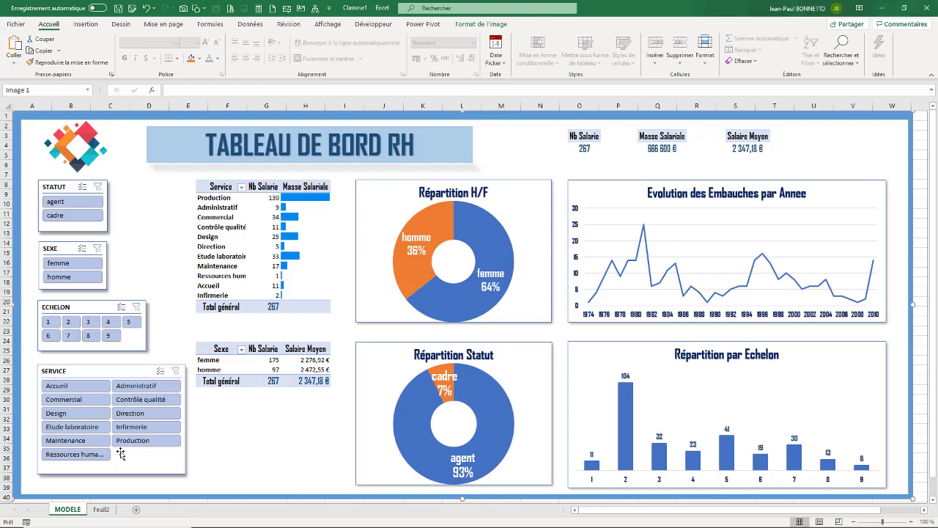
click(101, 508)
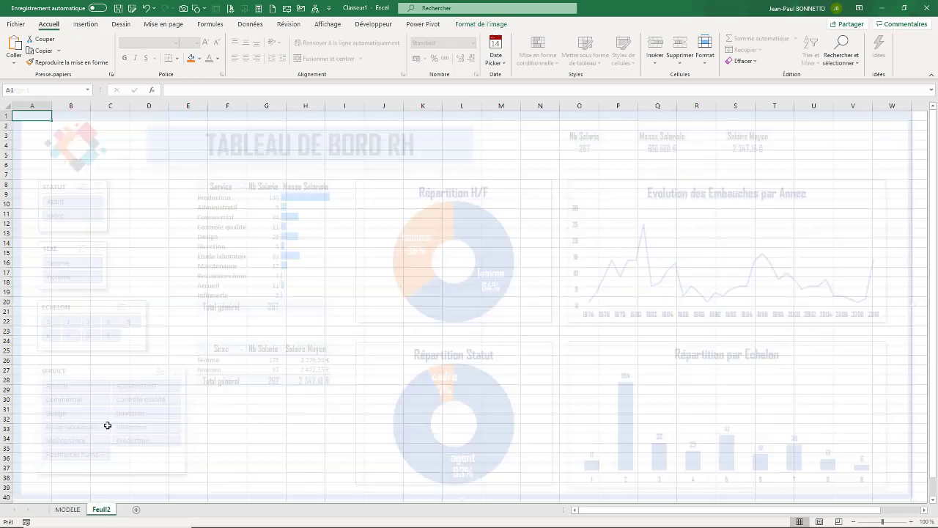
click(194, 231)
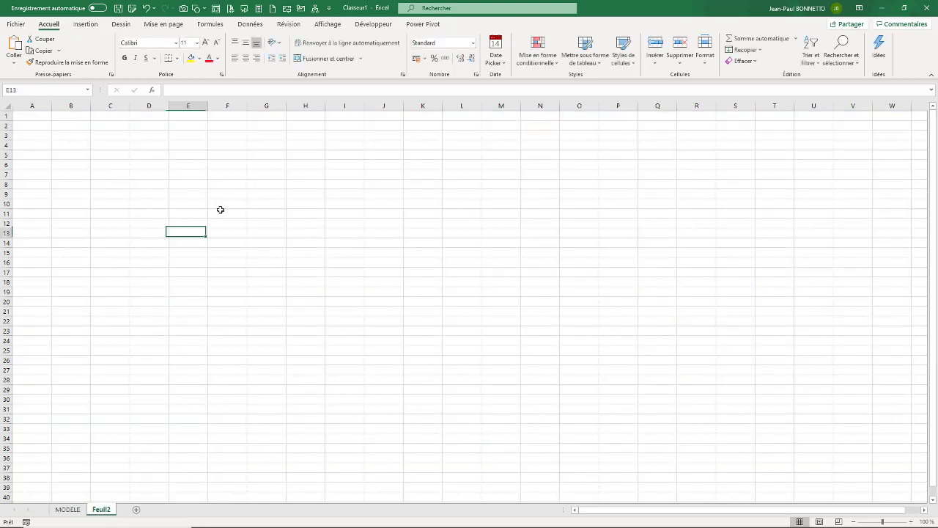
Check the COM add-ins in the Excel options for the activation of Microsoft Power Pivot for Excel
click(431, 26)
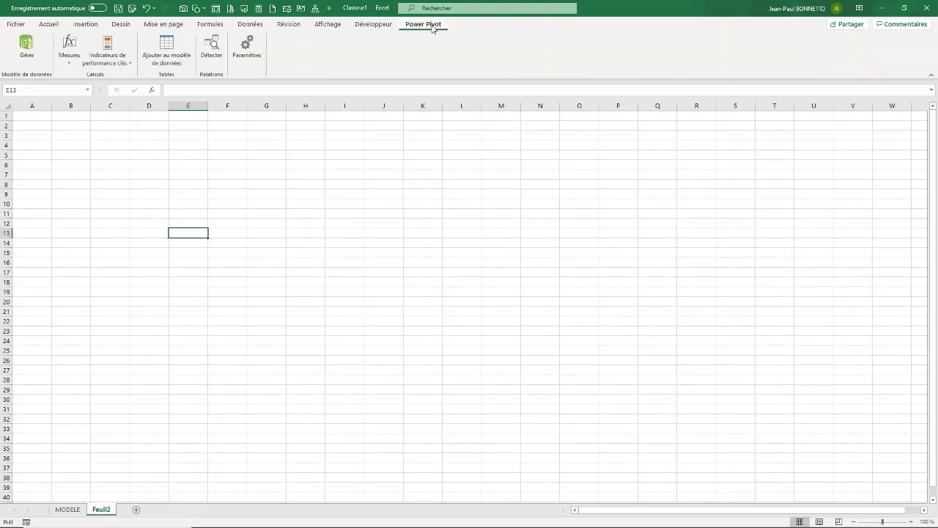
right_click(363, 55)
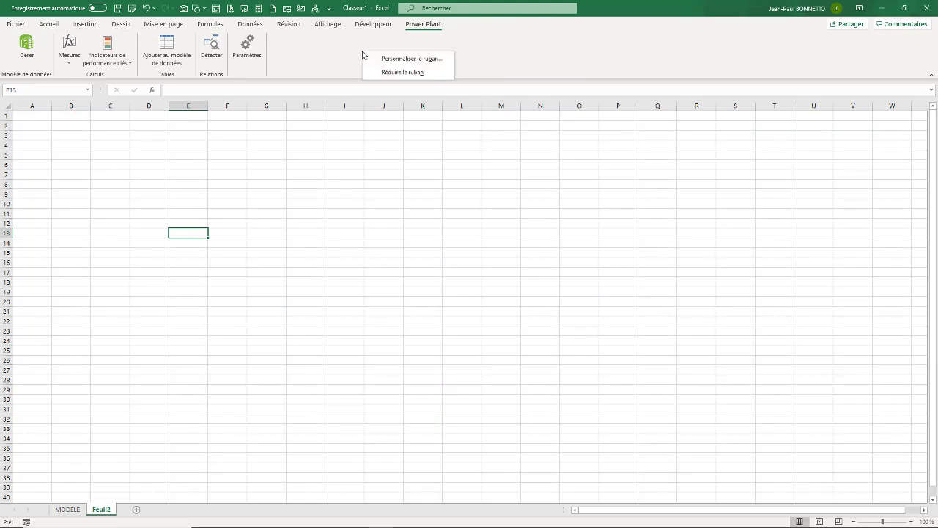
click(401, 60)
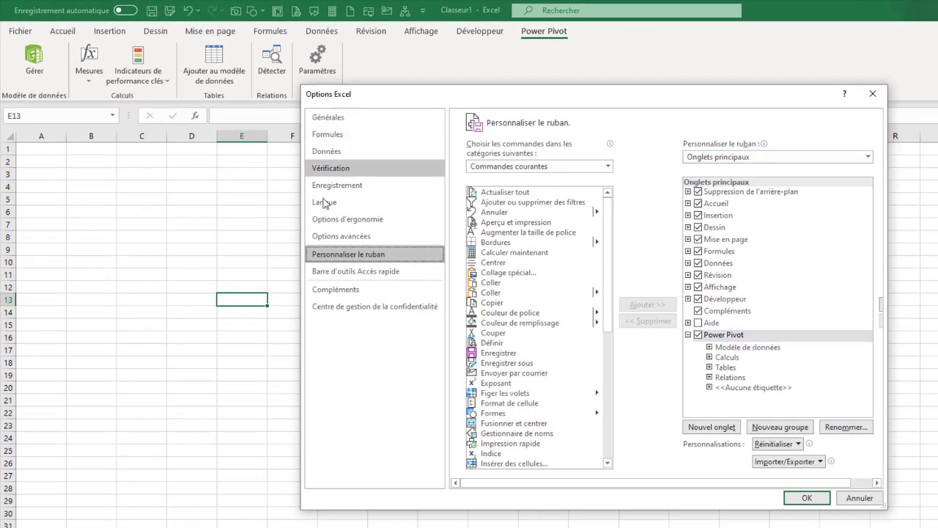
click(339, 292)
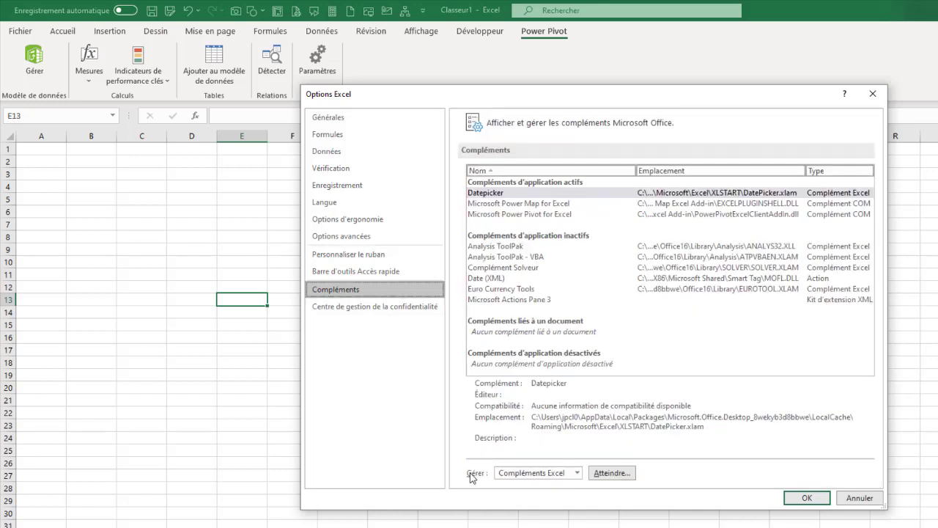
click(578, 475)
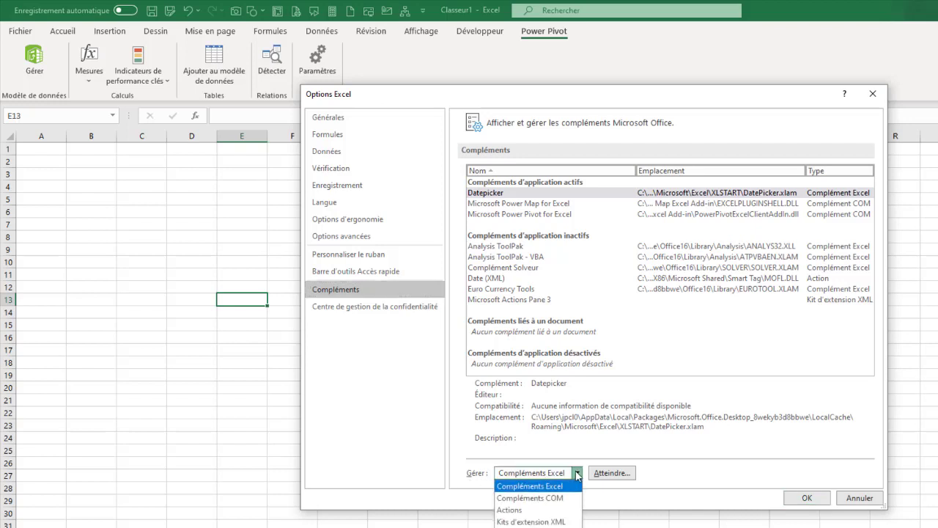
click(538, 493)
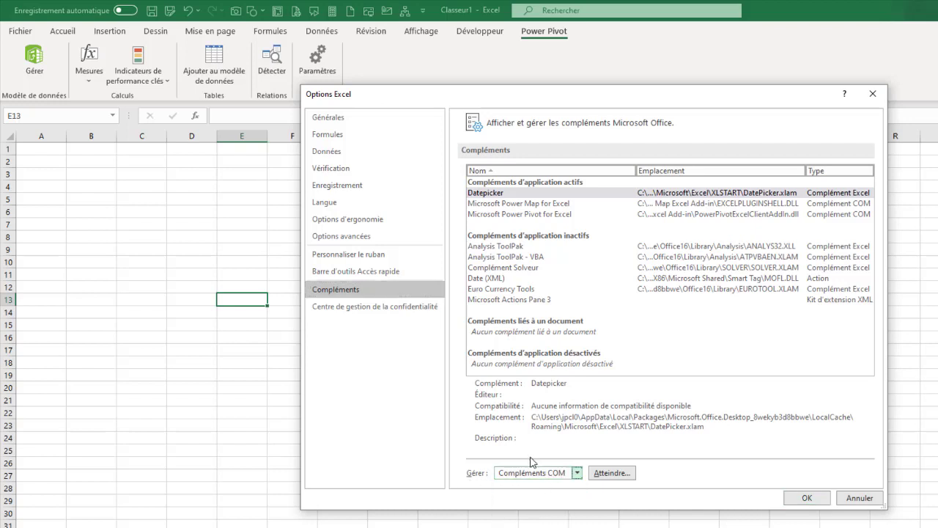
click(612, 474)
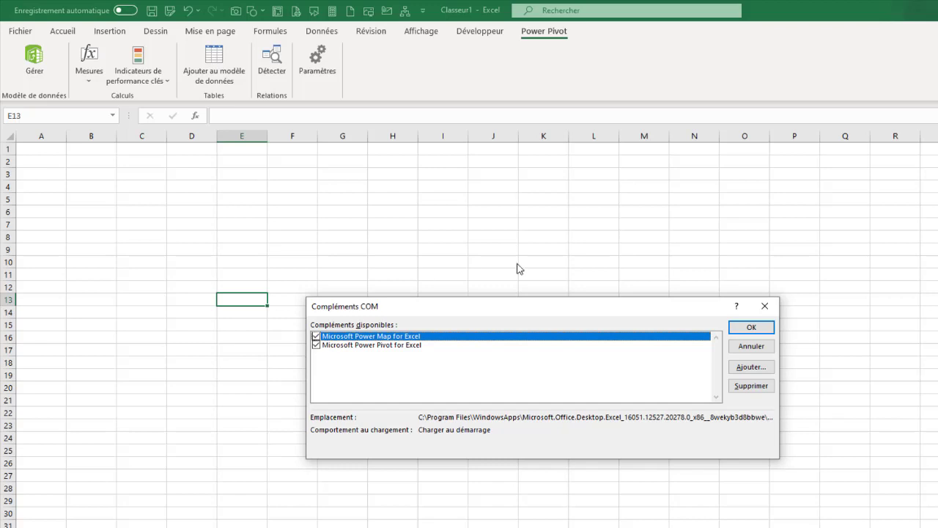
click(755, 328)
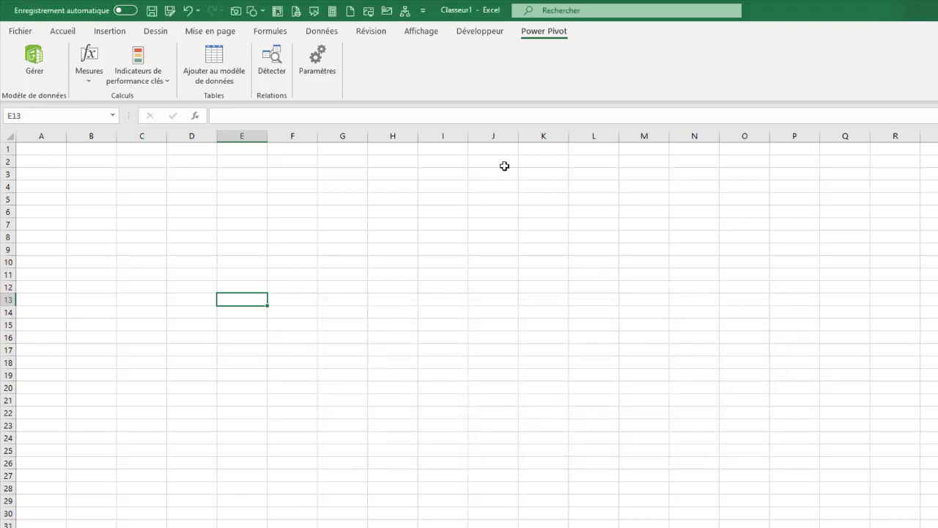
click(362, 196)
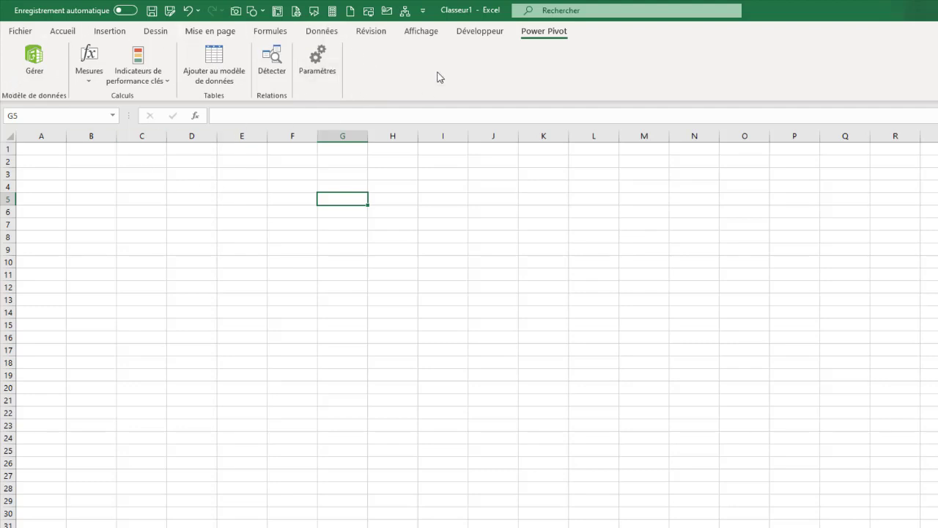
click(511, 161)
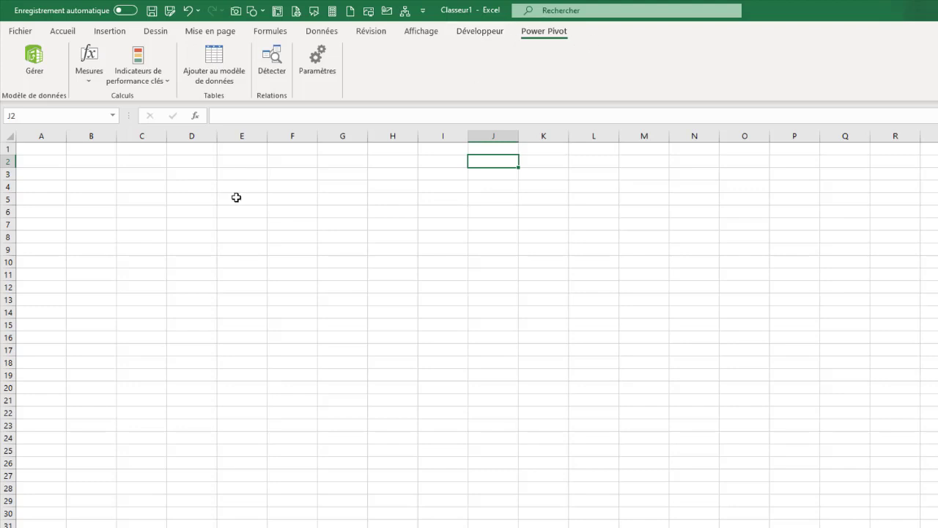
click(308, 239)
click(229, 215)
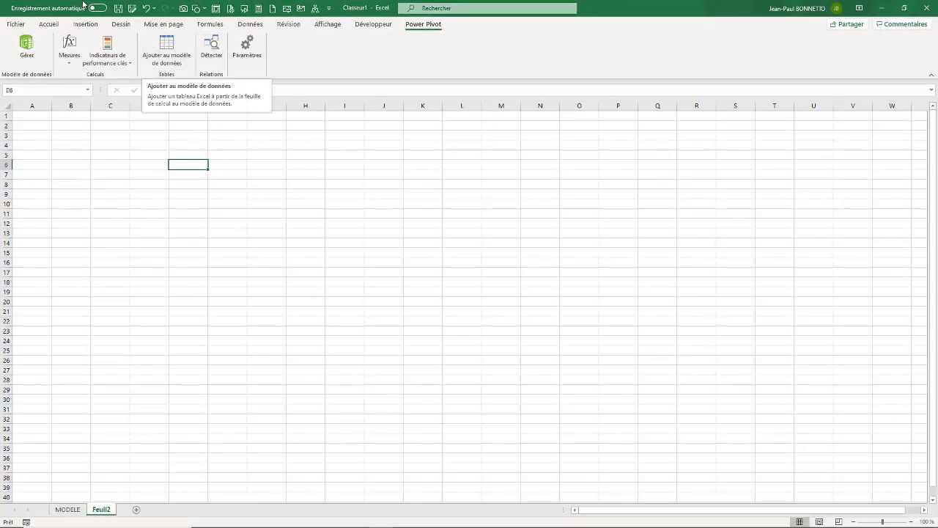
Open the Power Pivot data model window maximized and review the import sources offered for databases and data services
click(31, 43)
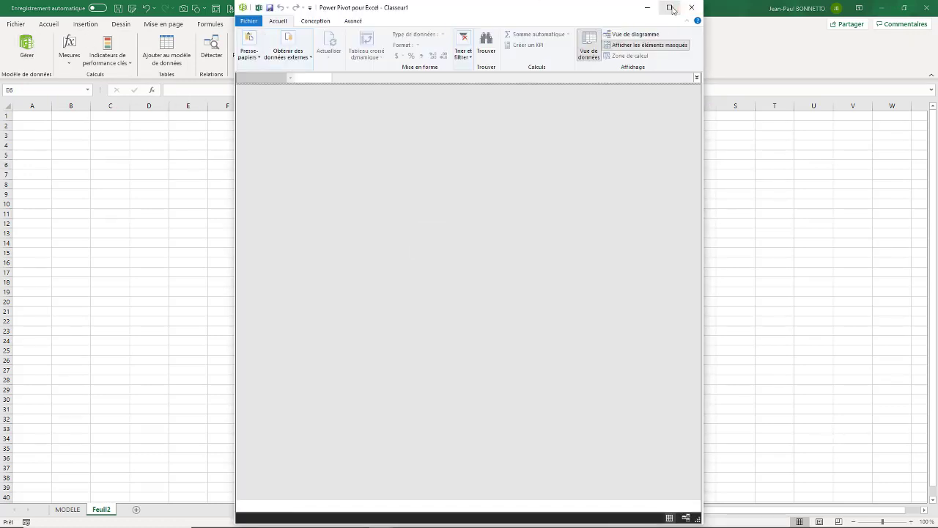
click(669, 8)
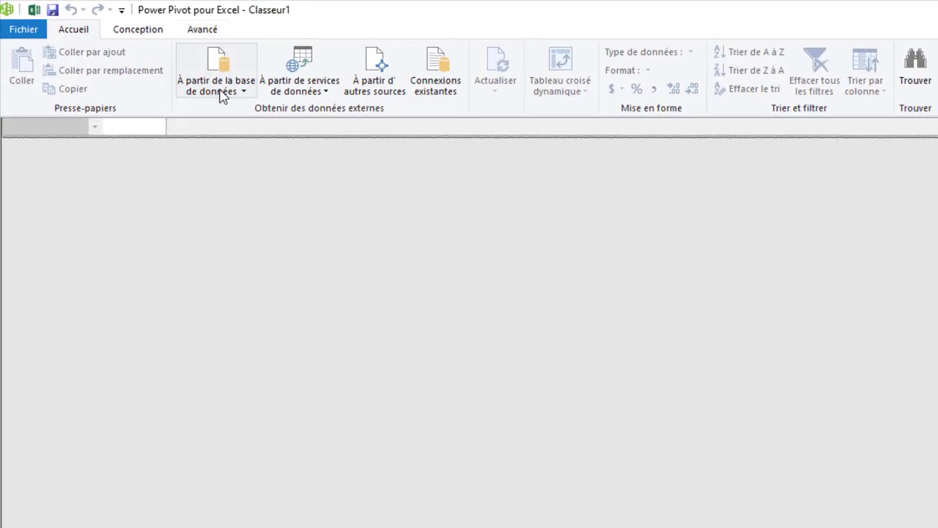
click(224, 93)
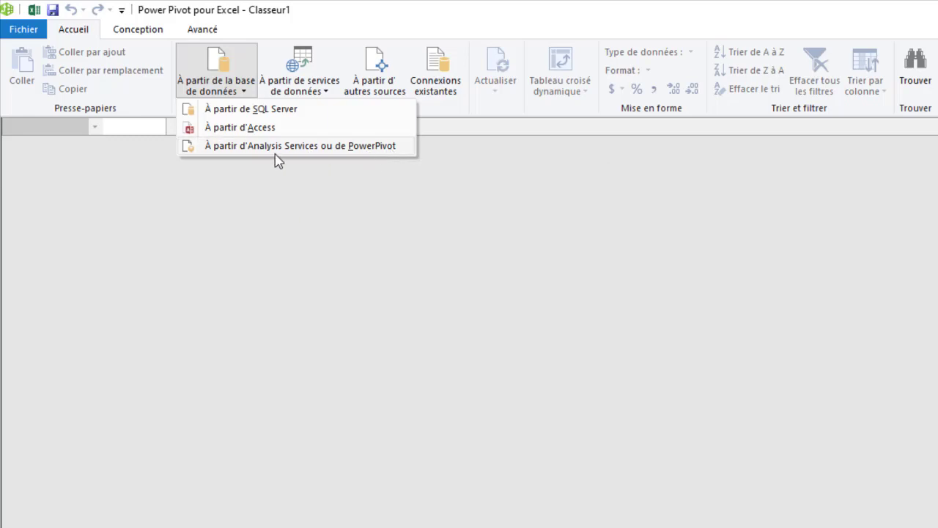
click(301, 91)
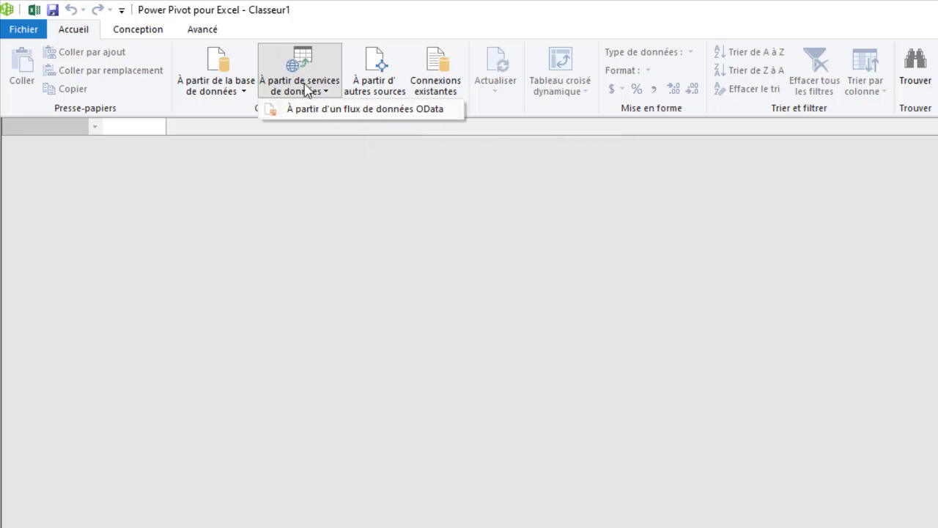
click(318, 92)
click(317, 92)
Start a table import from other sources and choose Fichier Excel as the source type
click(387, 81)
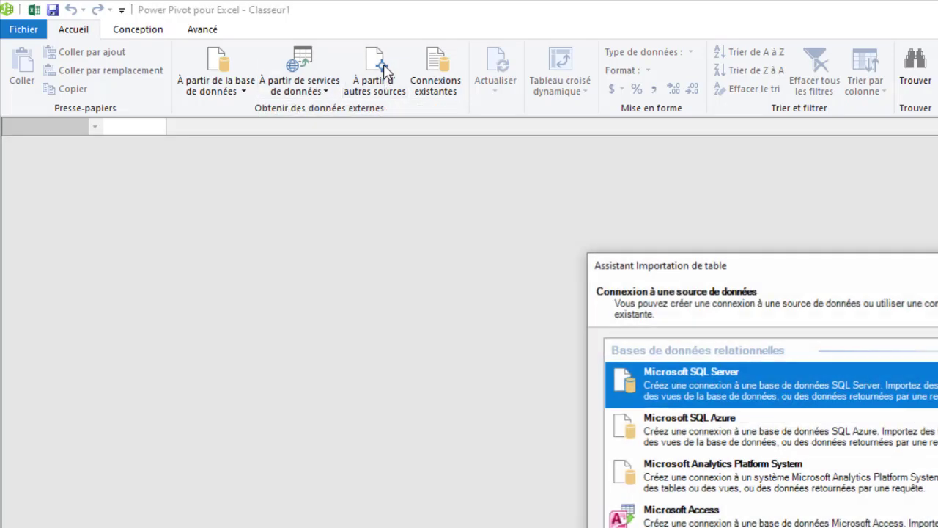
drag(776, 220, 622, 141)
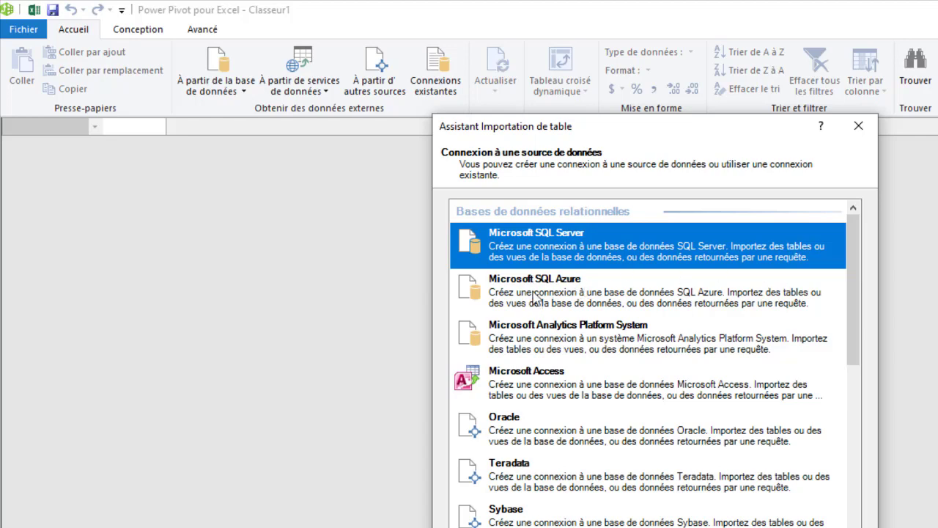
drag(853, 251, 847, 302)
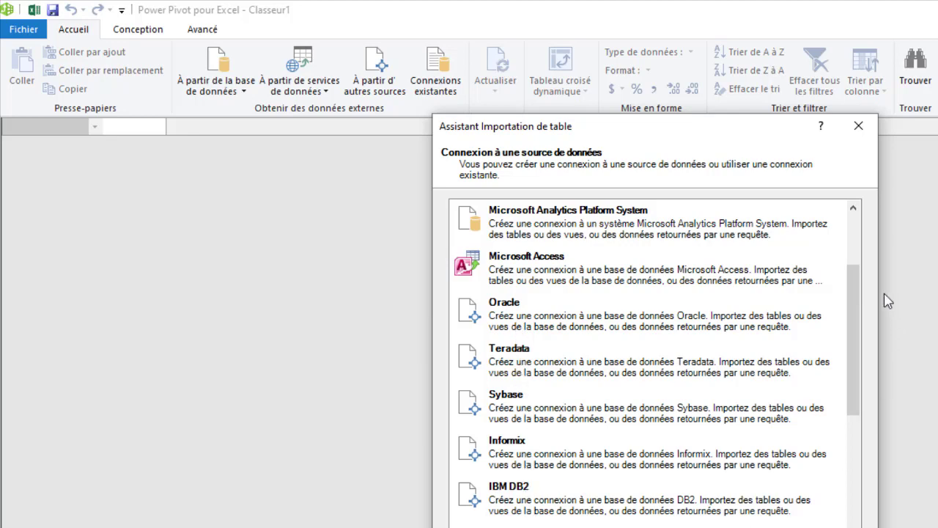
drag(855, 295, 846, 447)
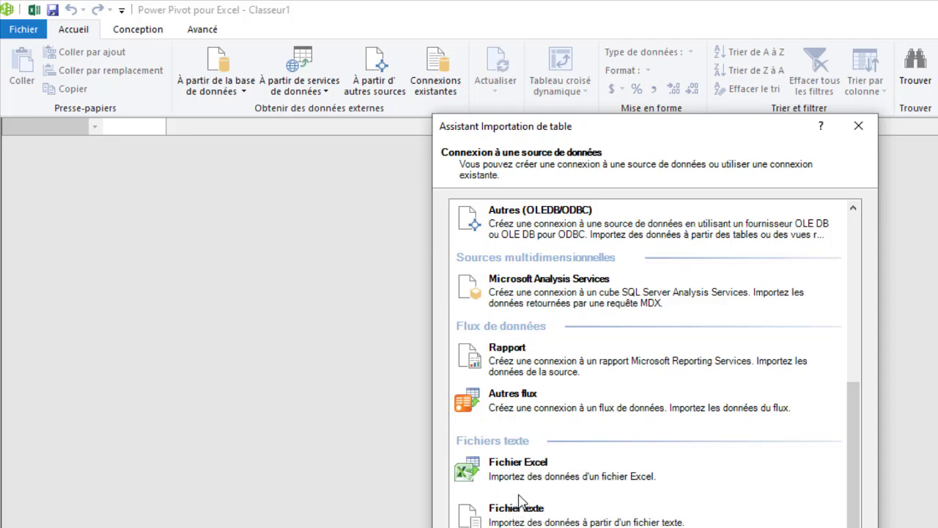
click(513, 467)
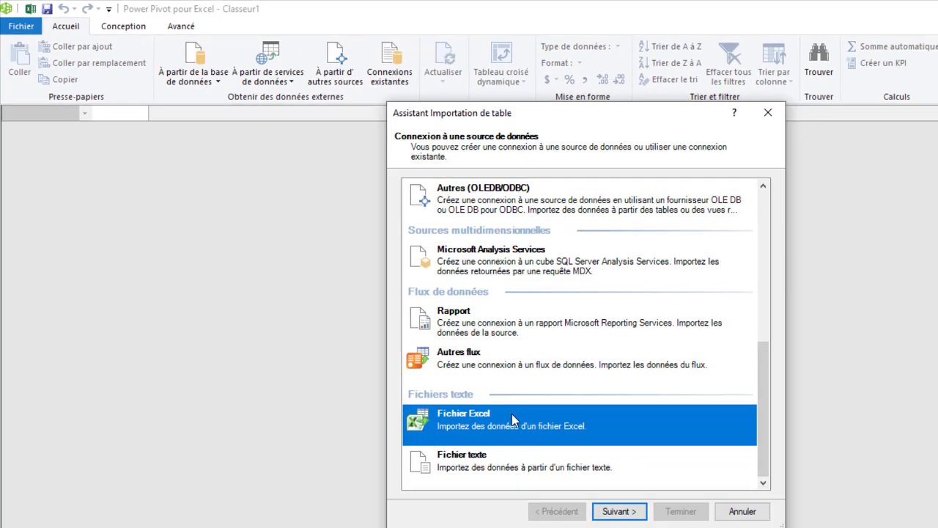
click(599, 494)
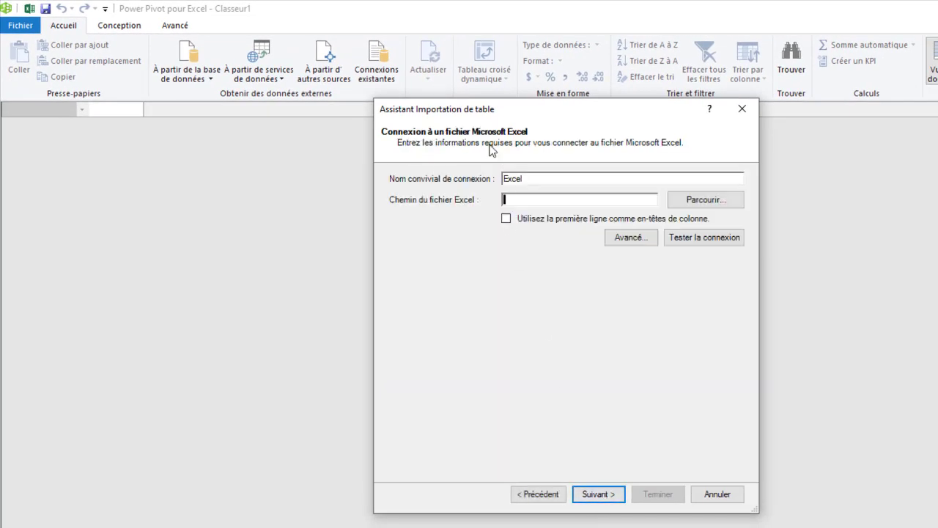
Set the friendly name of the Excel connection to BaseRH
drag(535, 177, 455, 178)
text(BaseF)
key(BackSpace)
text(RH)
Set Base RH.xlsx from the MES SOURCES folder as the source file and use its first row as column headers
click(710, 203)
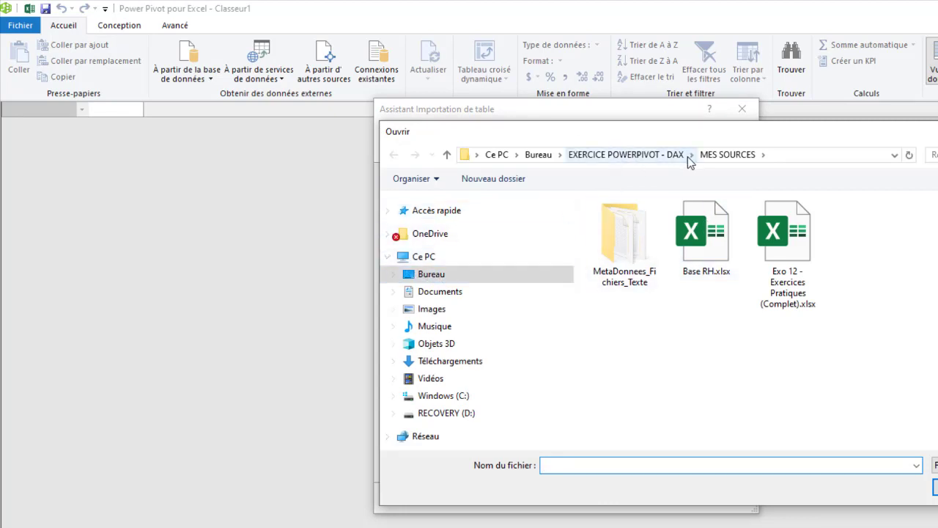
click(702, 233)
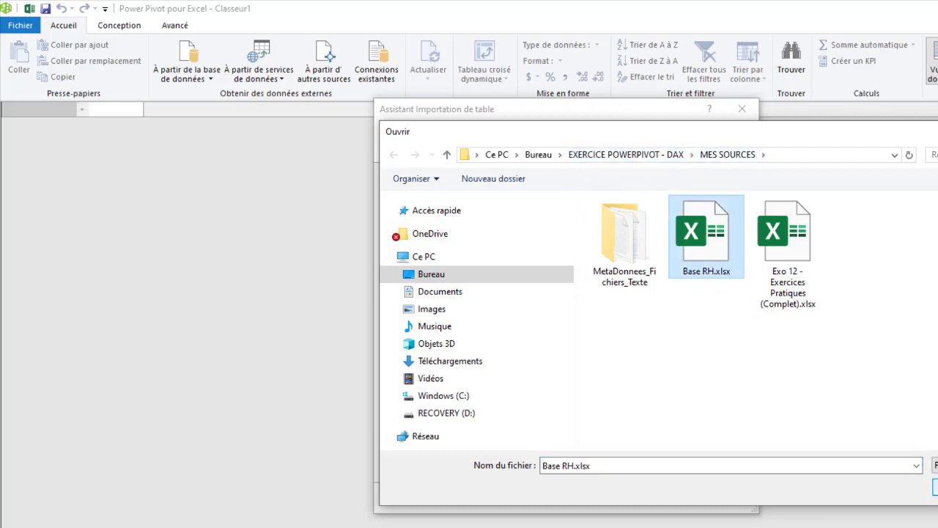
click(936, 487)
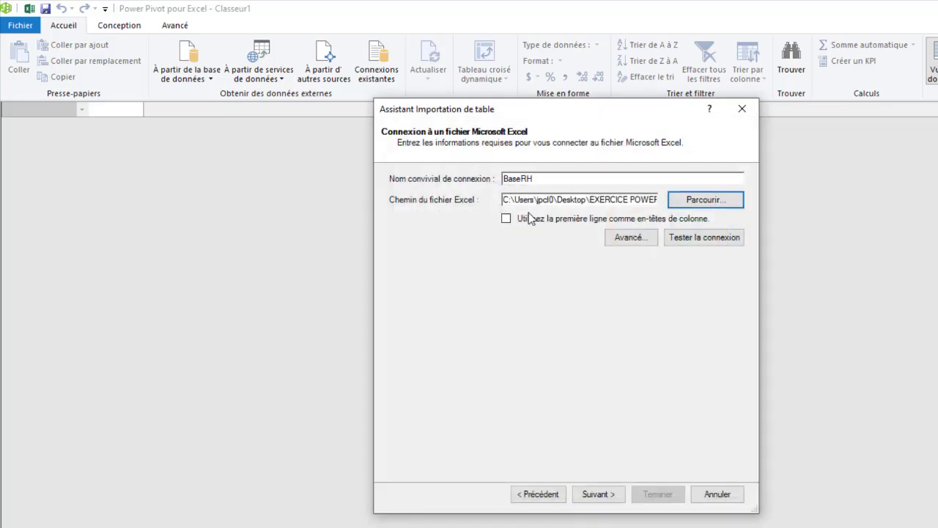
click(505, 219)
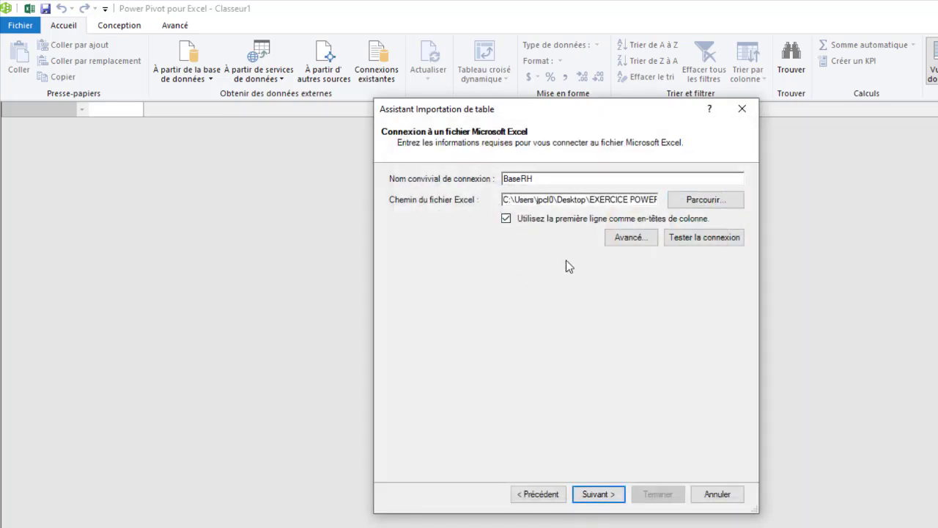
Test the connection to the Excel file and inspect its connection string in the advanced properties without changing anything
click(699, 240)
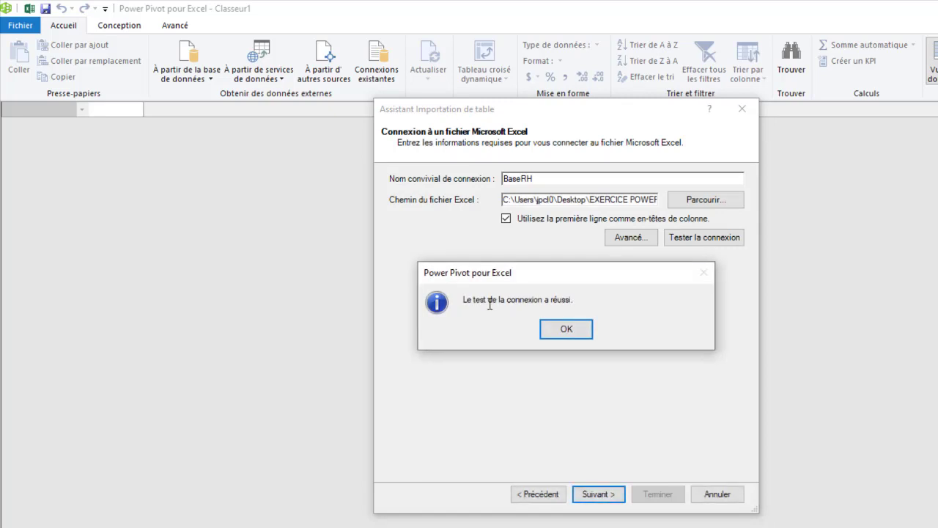
click(586, 329)
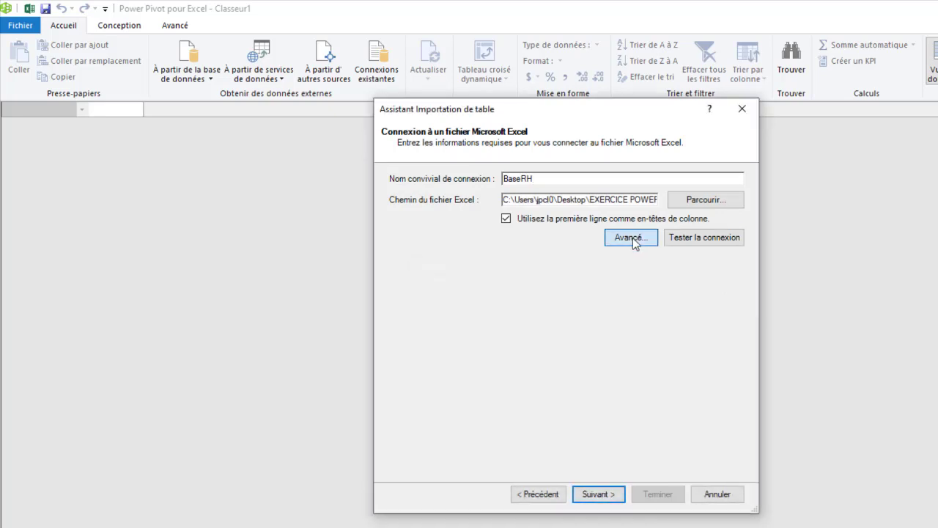
click(631, 238)
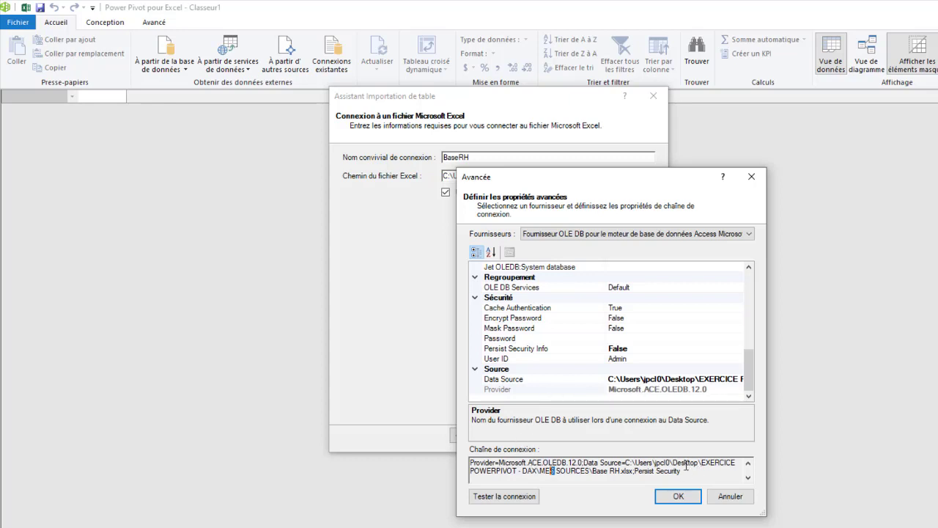
key(ctrl+a)
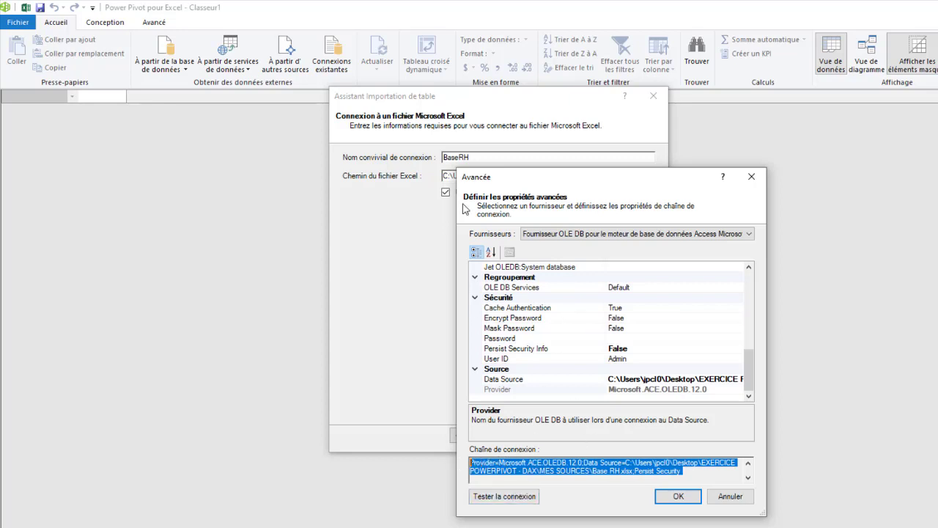
click(731, 496)
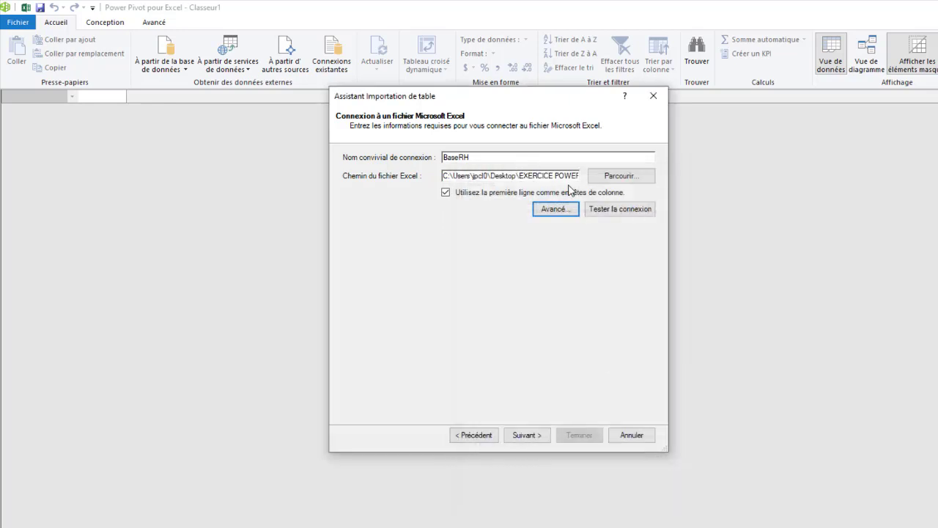
Select the 'LISTE RH$' source table and preview its data, keeping every column including PRENOM
click(524, 436)
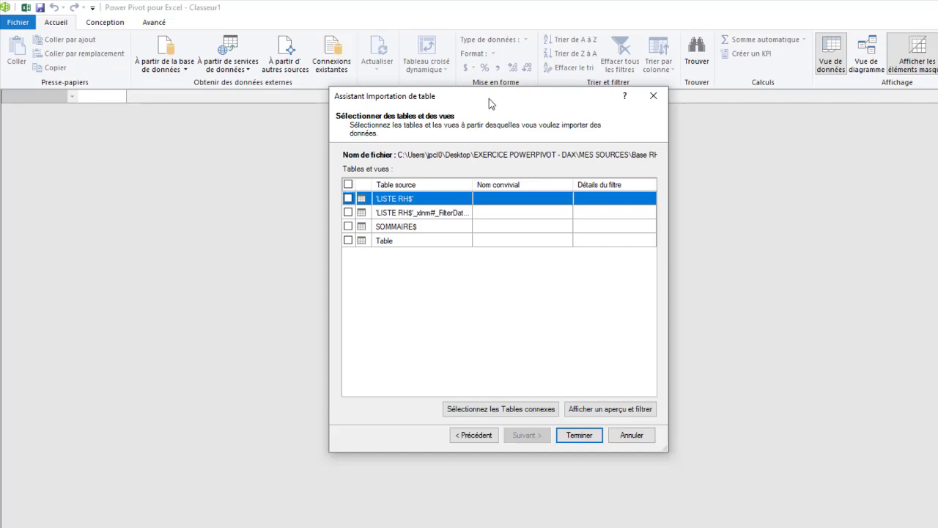
drag(489, 106, 503, 190)
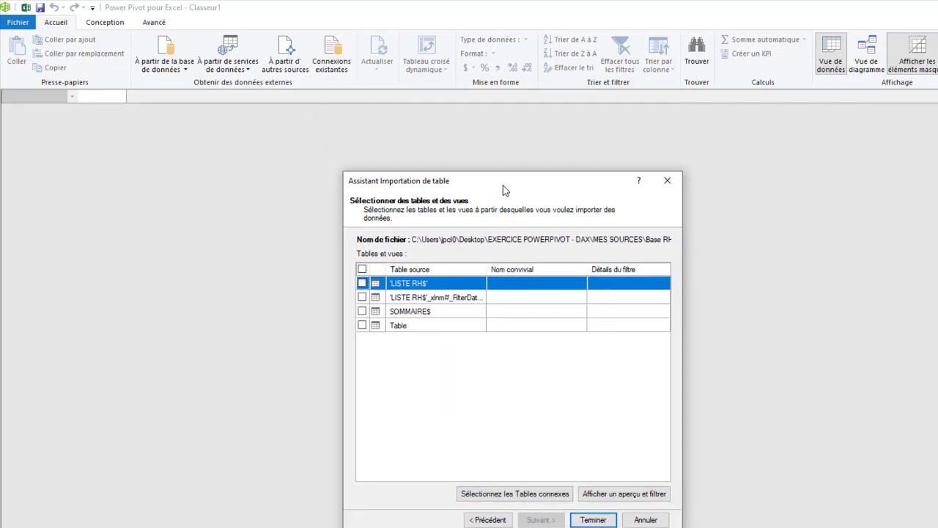
click(361, 284)
click(623, 493)
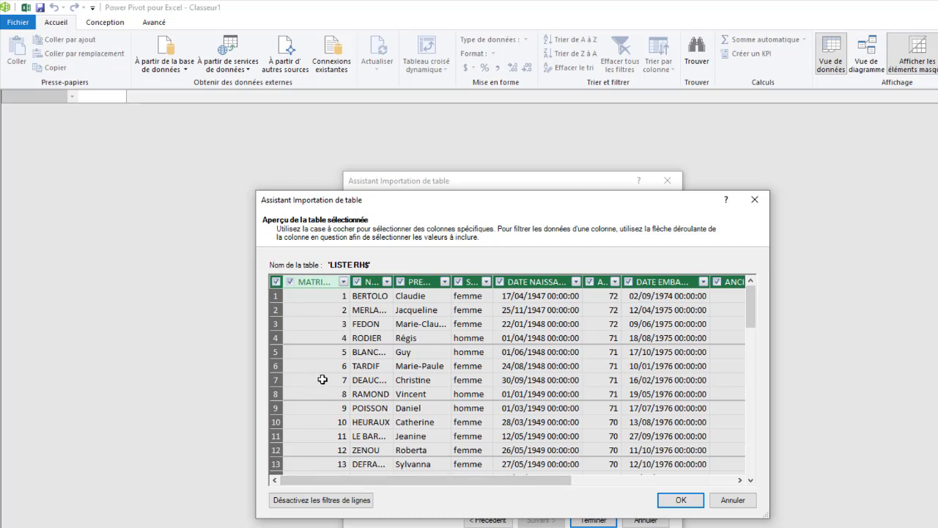
drag(386, 482, 583, 495)
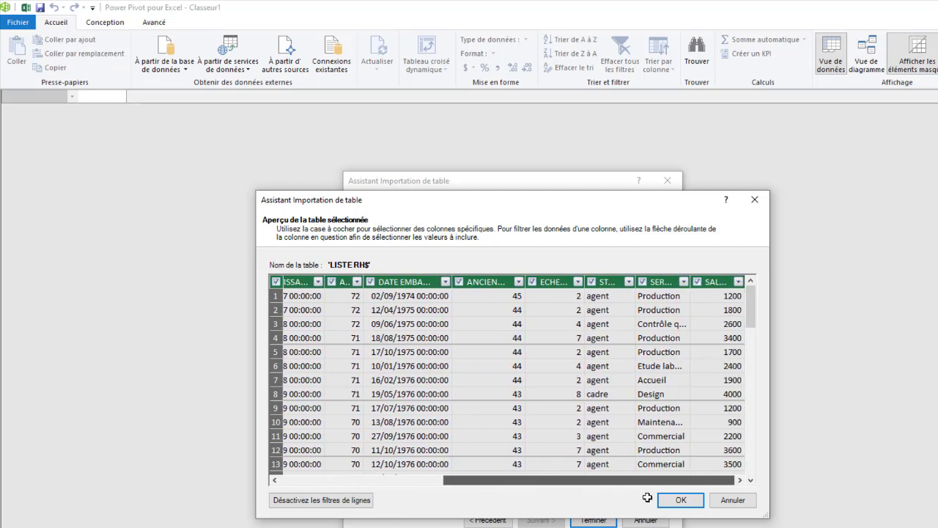
drag(513, 485, 342, 488)
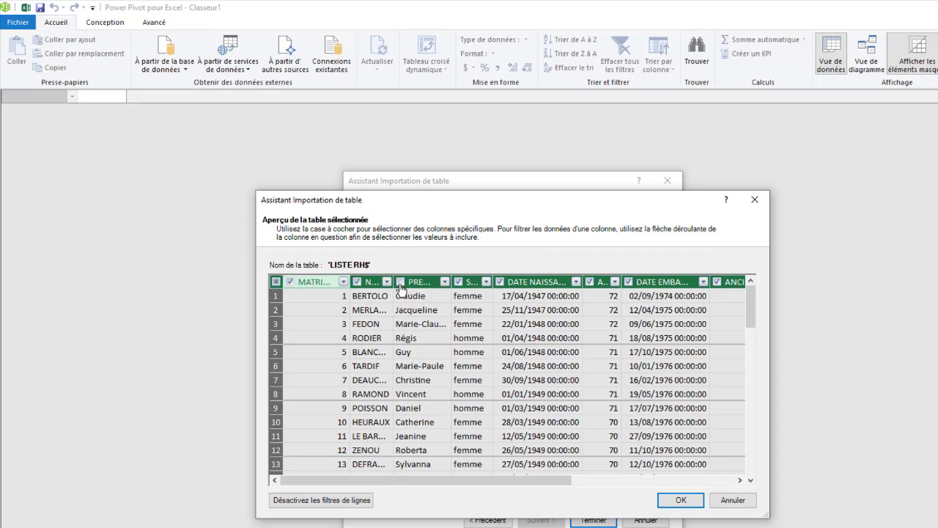
click(400, 282)
click(681, 499)
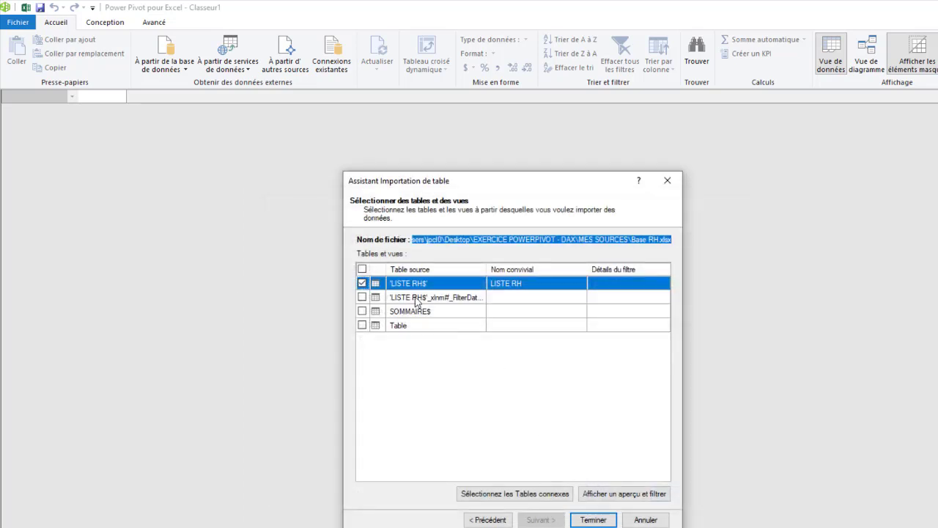
Import only the 'LISTE RH$' table into the data model and close the import wizard
click(362, 282)
click(361, 283)
click(593, 520)
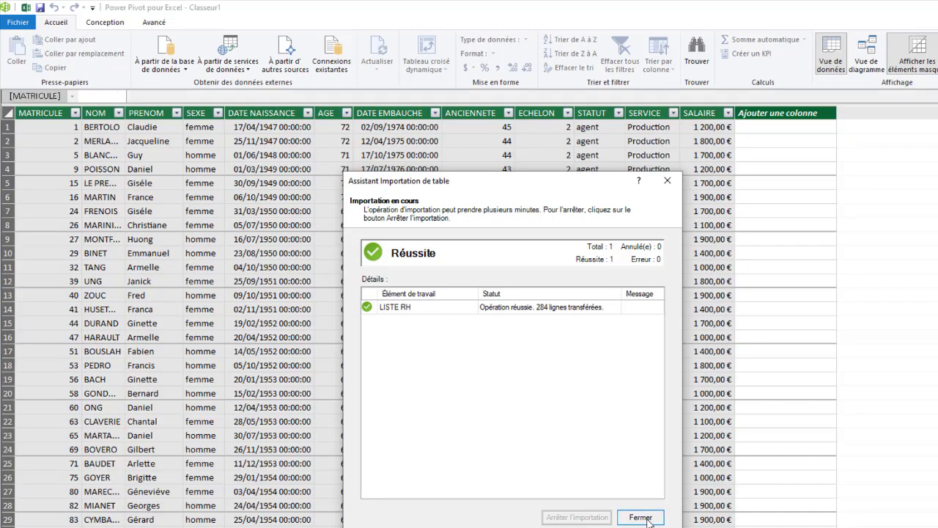
click(648, 519)
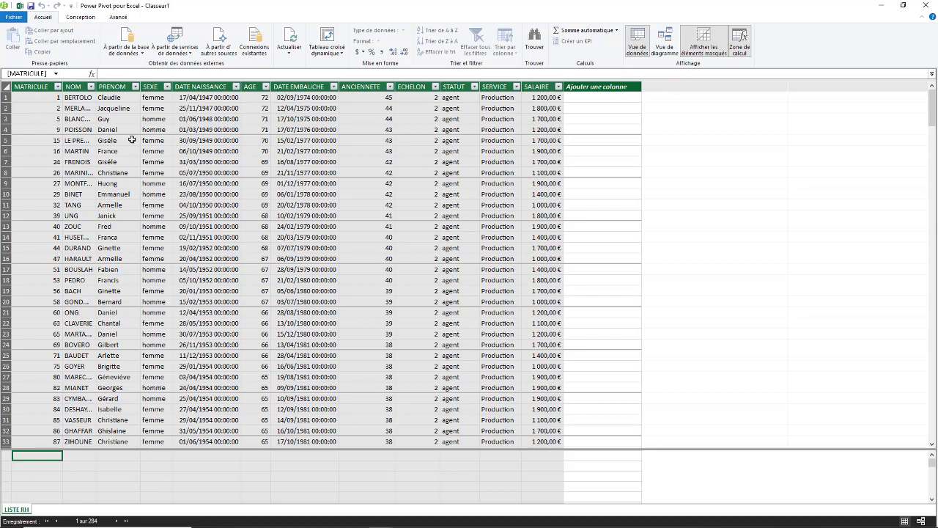
Look over the imported LISTE RH table and the open Excel and Power Pivot windows of the workbook
click(132, 140)
click(79, 97)
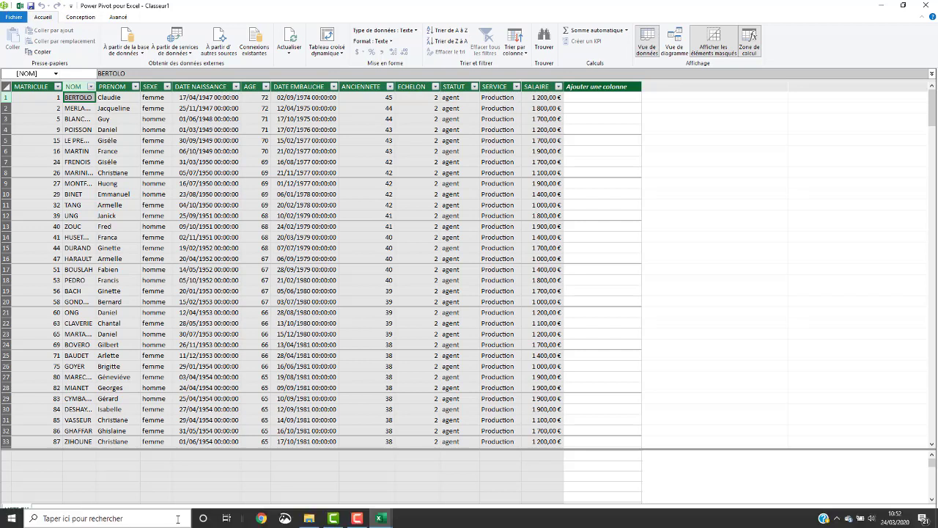
click(381, 519)
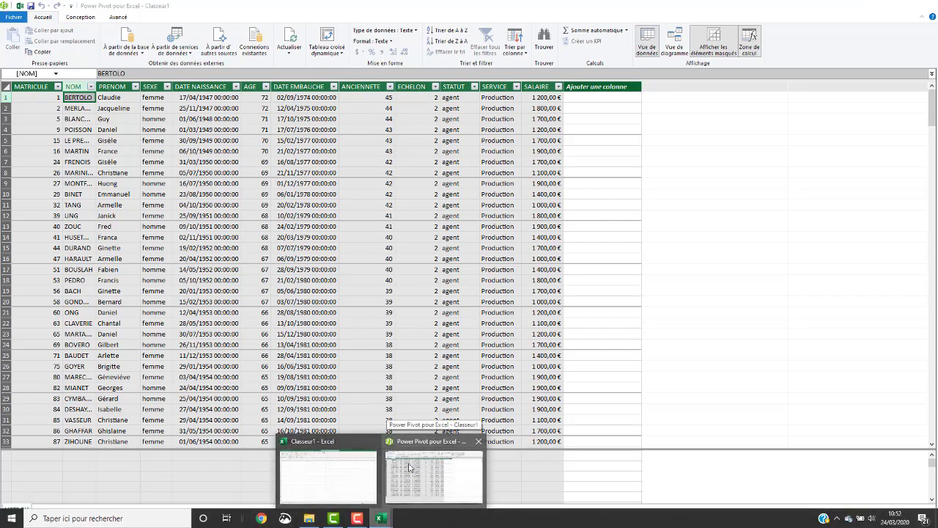
mouse_move(308, 480)
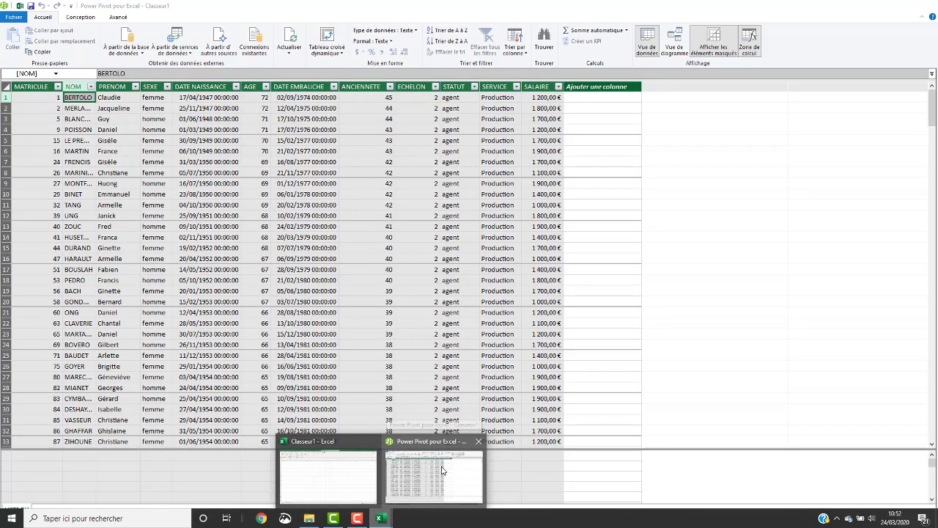
click(518, 240)
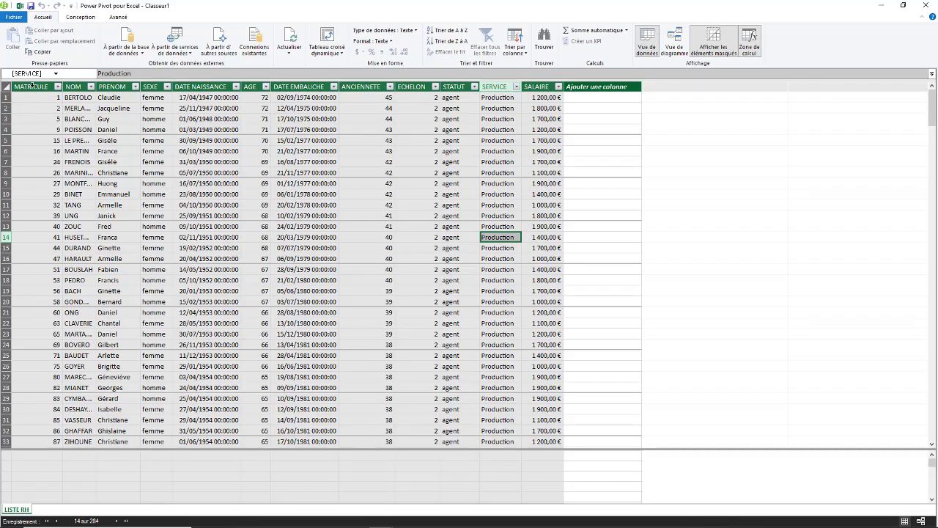
Widen the NOM column of the LISTE RH table to fit its contents
drag(33, 100, 35, 215)
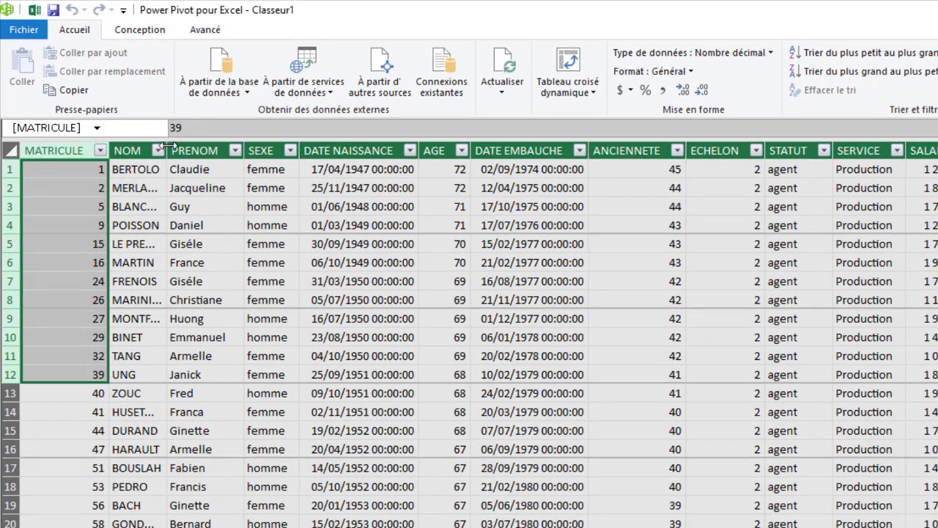
double_click(168, 148)
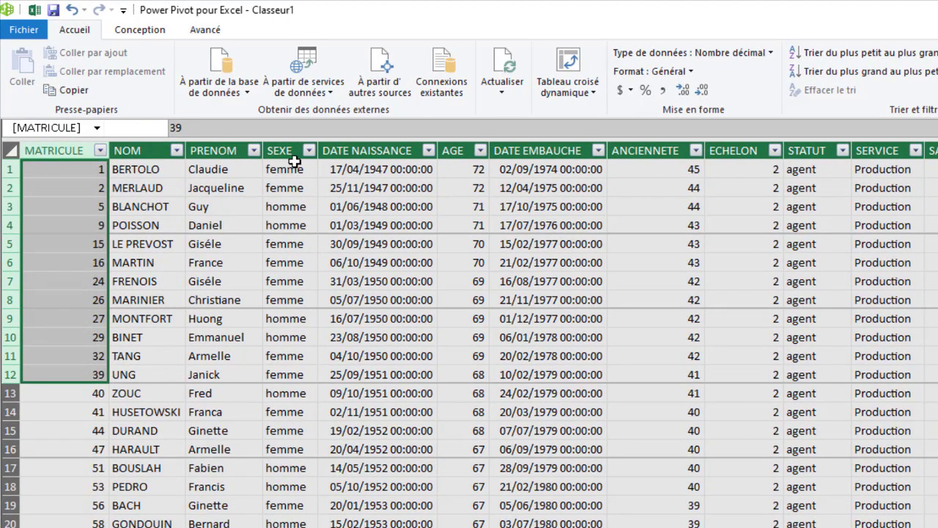
Format the DATE NAISSANCE and DATE EMBAUCHE columns with the 14/03/2001 date format
click(400, 150)
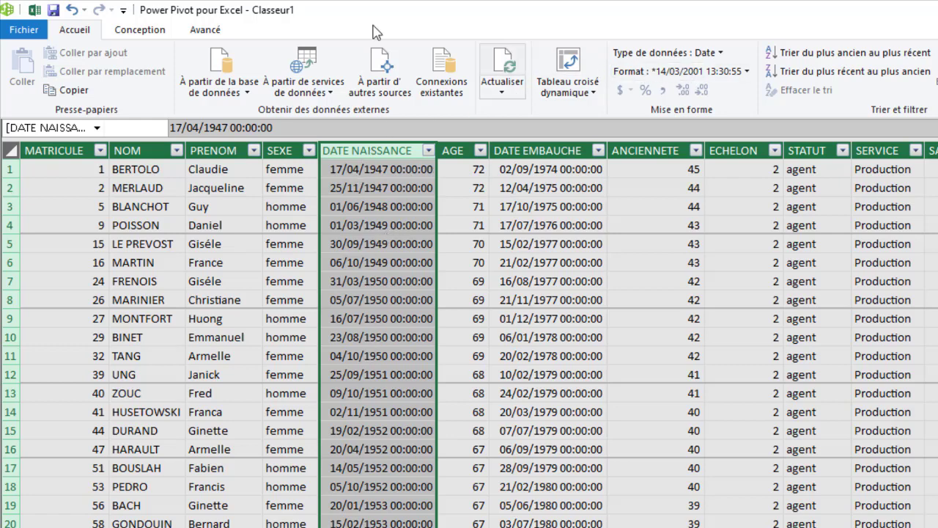
click(741, 71)
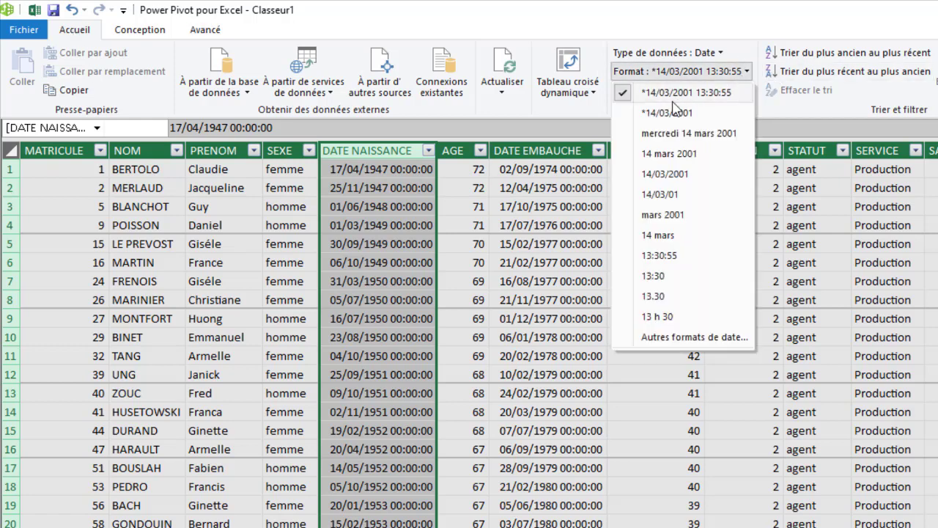
click(667, 175)
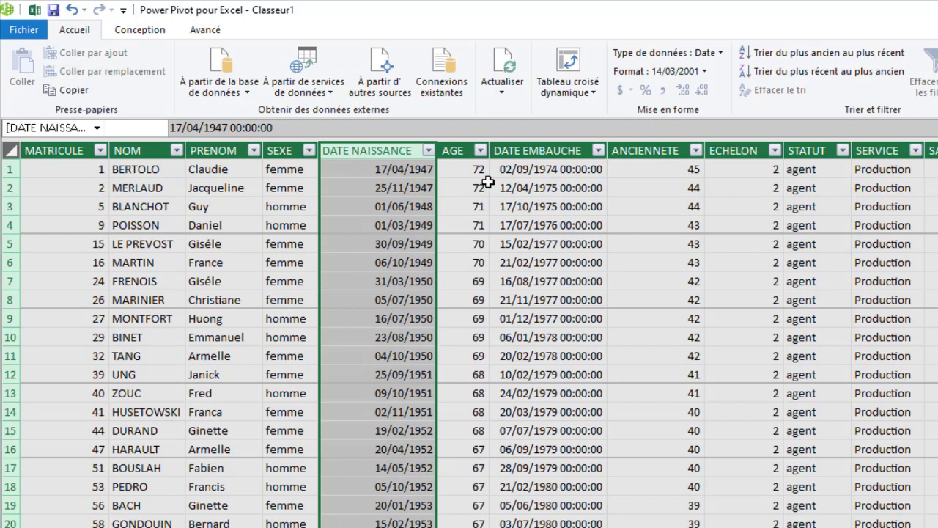
click(561, 150)
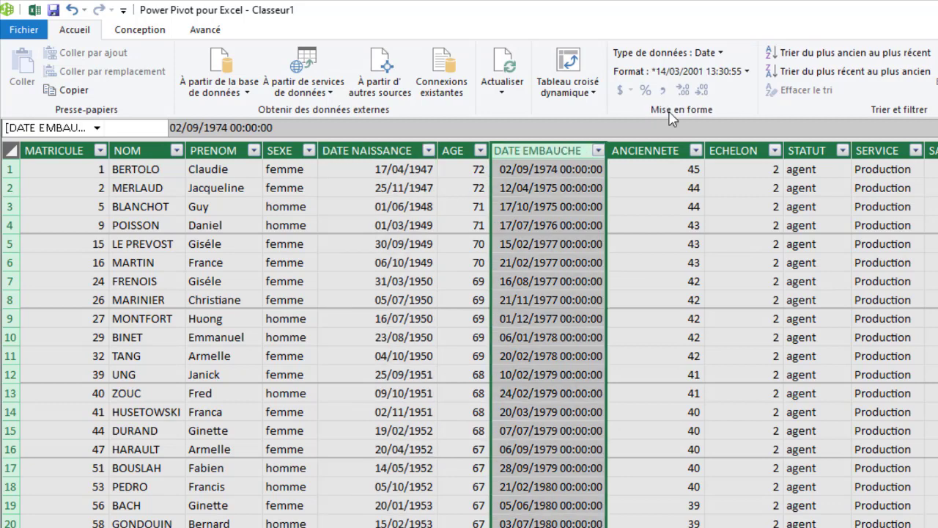
click(745, 71)
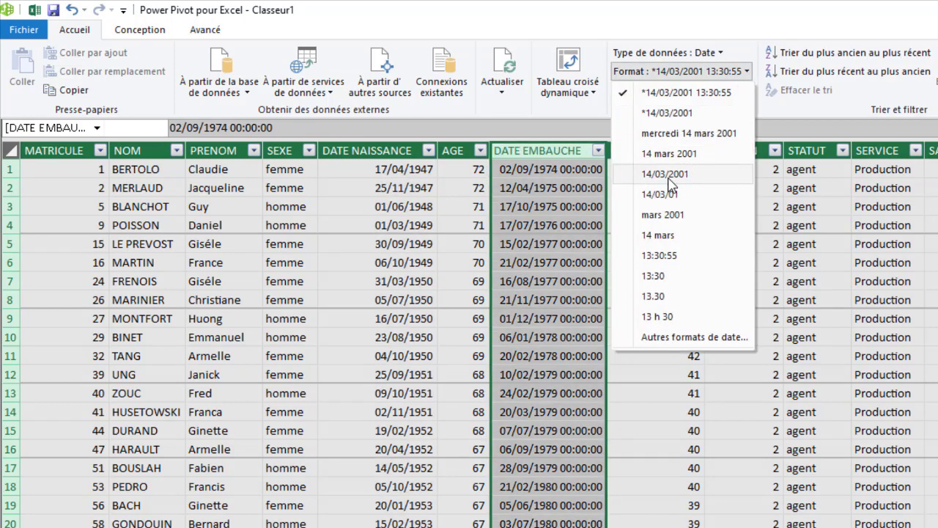
click(671, 176)
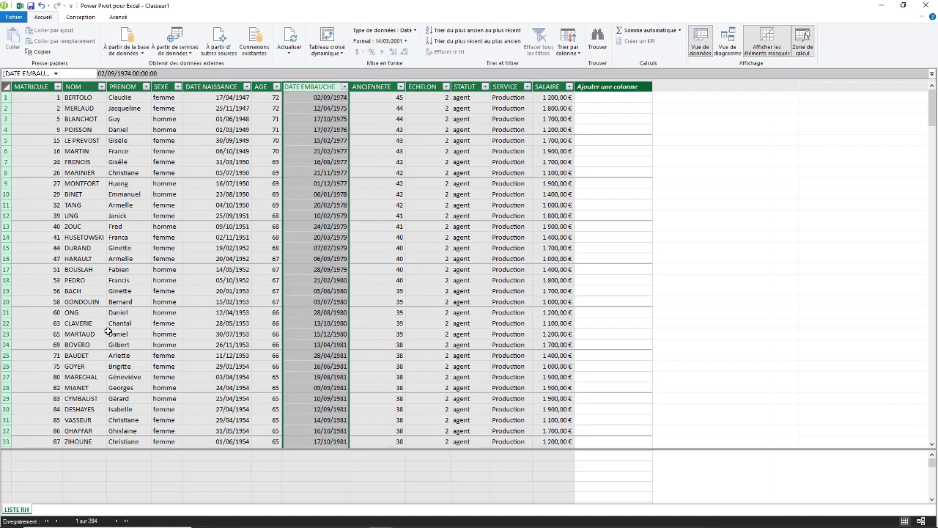
Return to the Excel workbook and save it on the desktop (Bureau) as 'Tableau de Bord - RH' in xlsx format
click(21, 7)
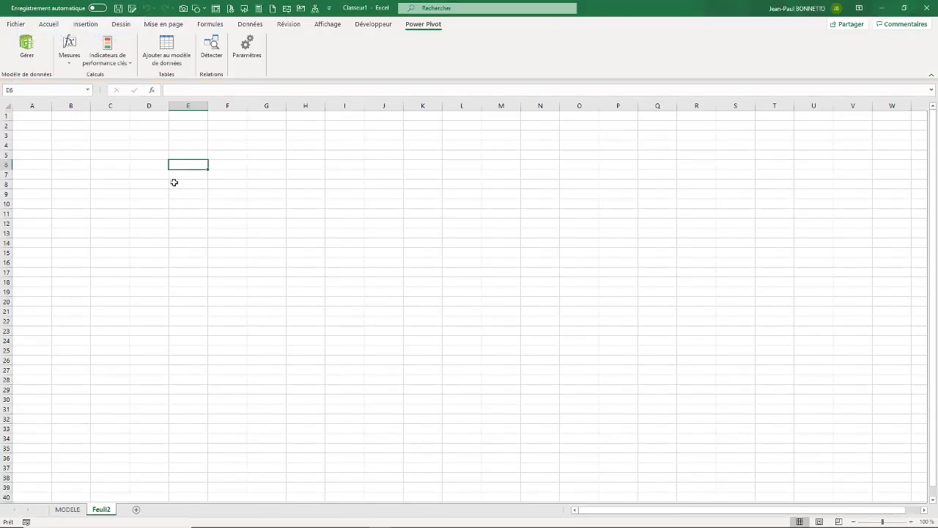
click(332, 161)
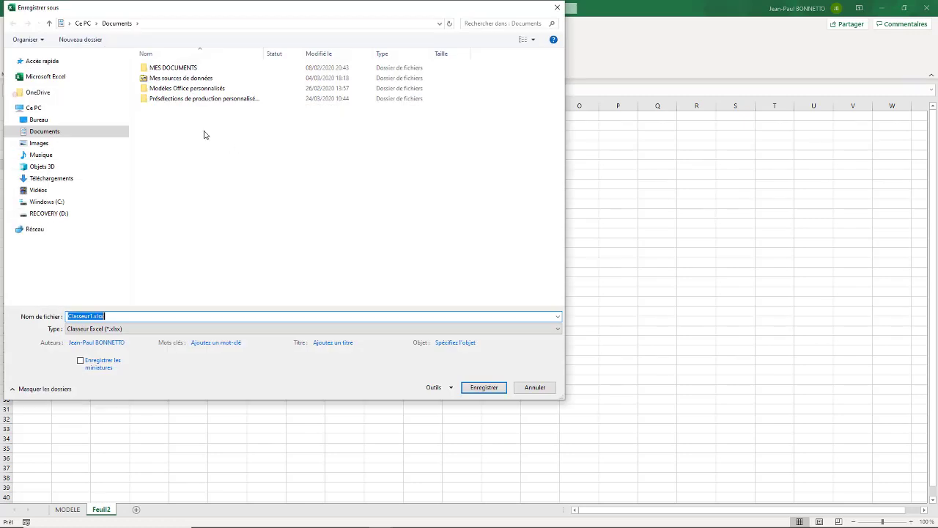
click(35, 121)
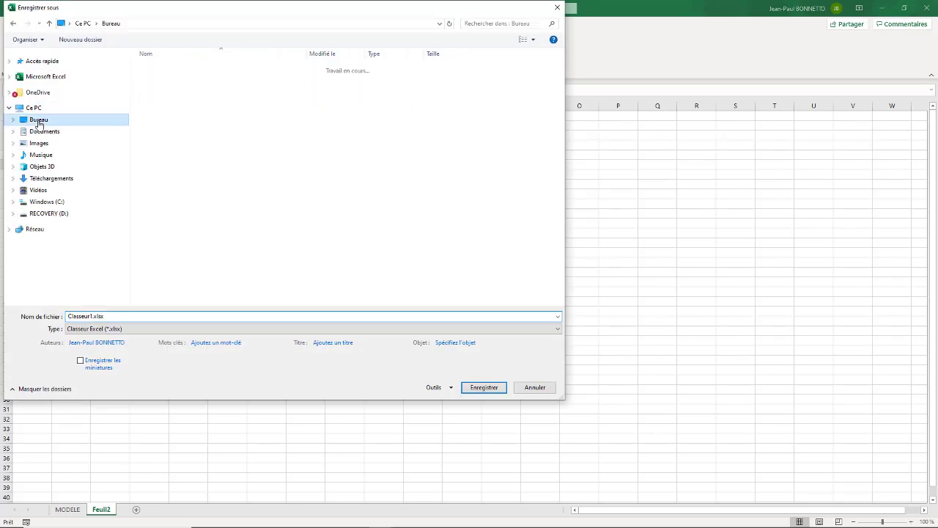
click(109, 317)
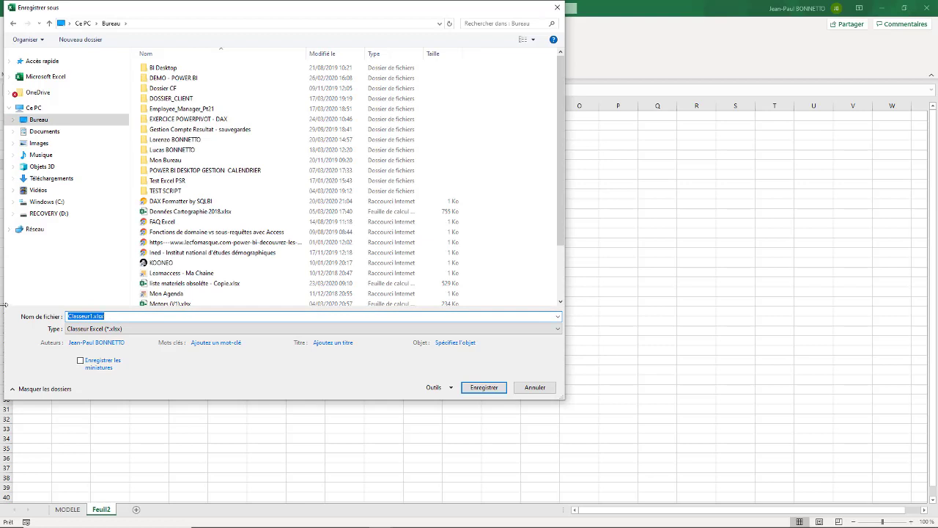
text(TB)
key(BackSpace)
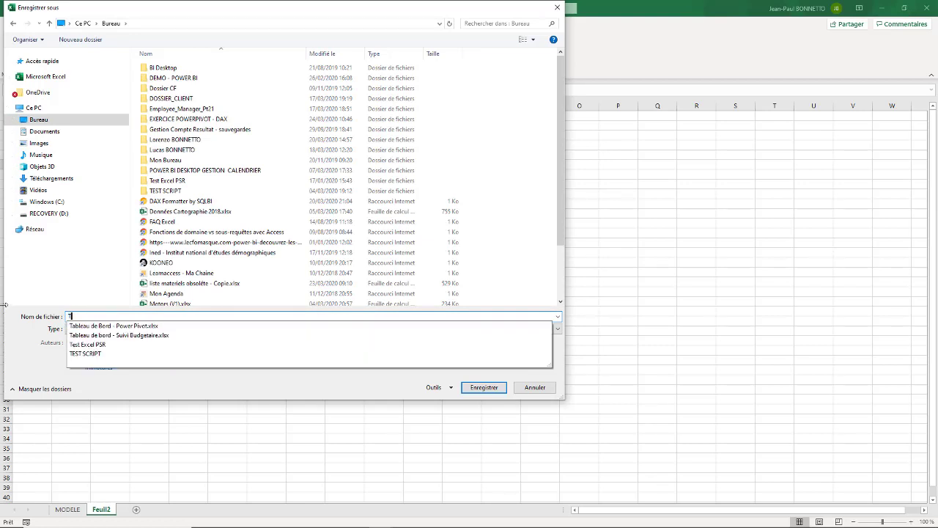
text(ableau d)
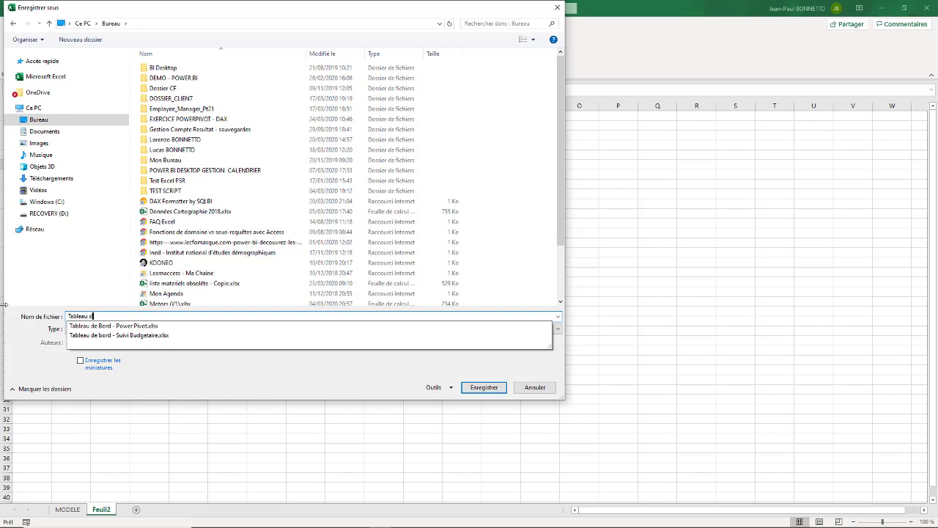
text(e Bord - RH)
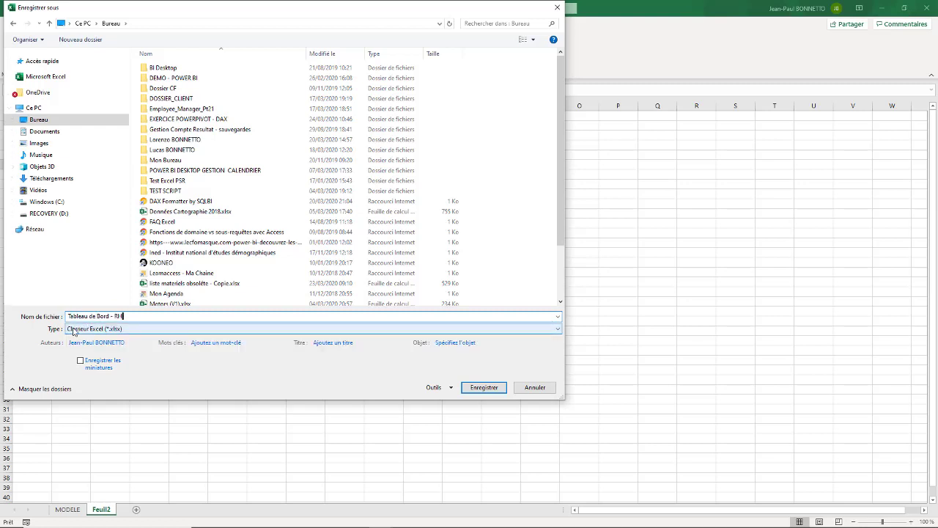
click(489, 389)
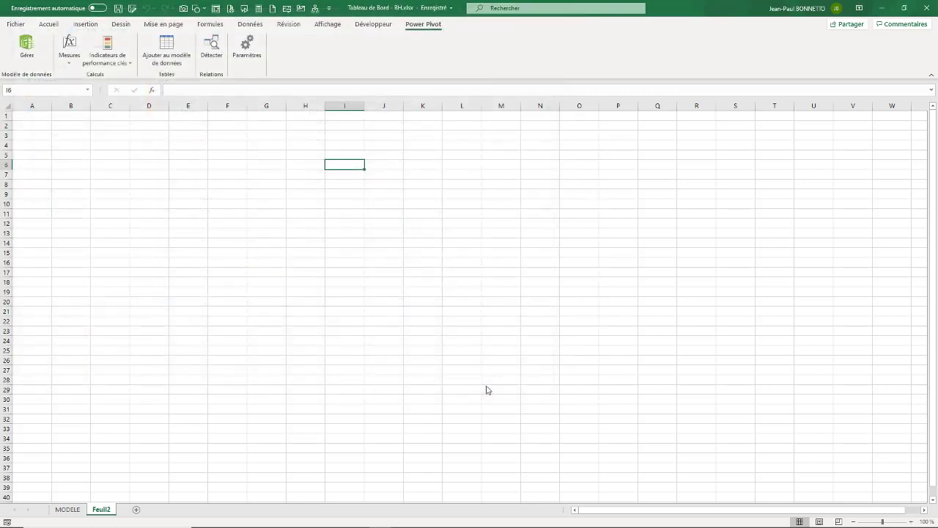
Look over the dashboard on the MODELE sheet, then return to the Feuil2 sheet
click(295, 230)
click(219, 155)
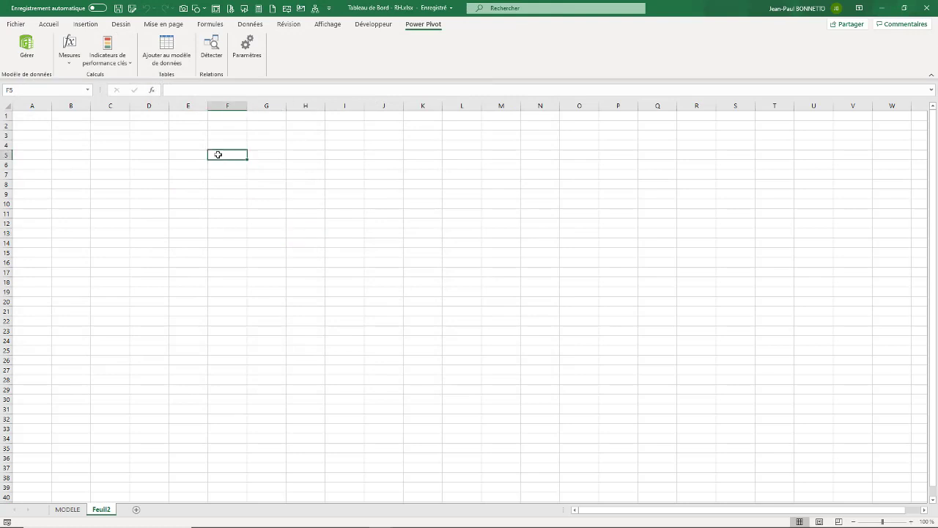
click(71, 510)
click(236, 165)
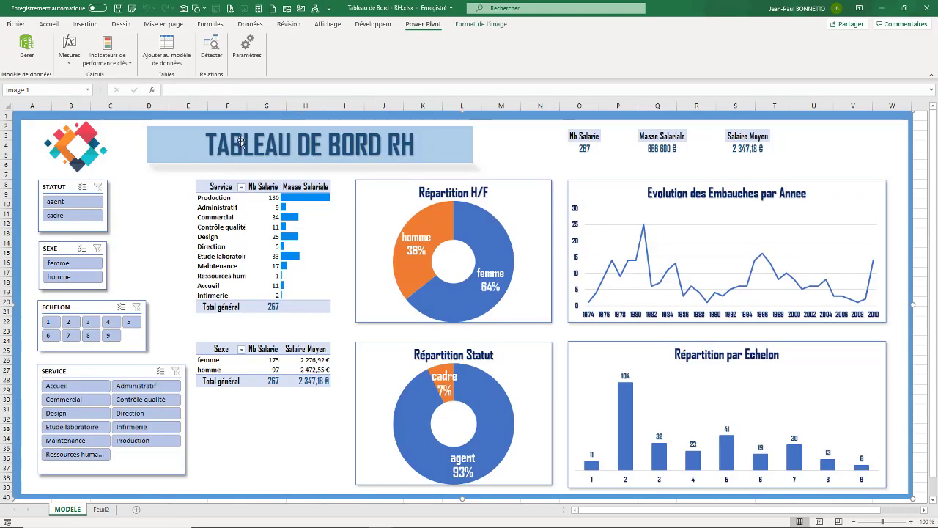
click(104, 508)
click(178, 211)
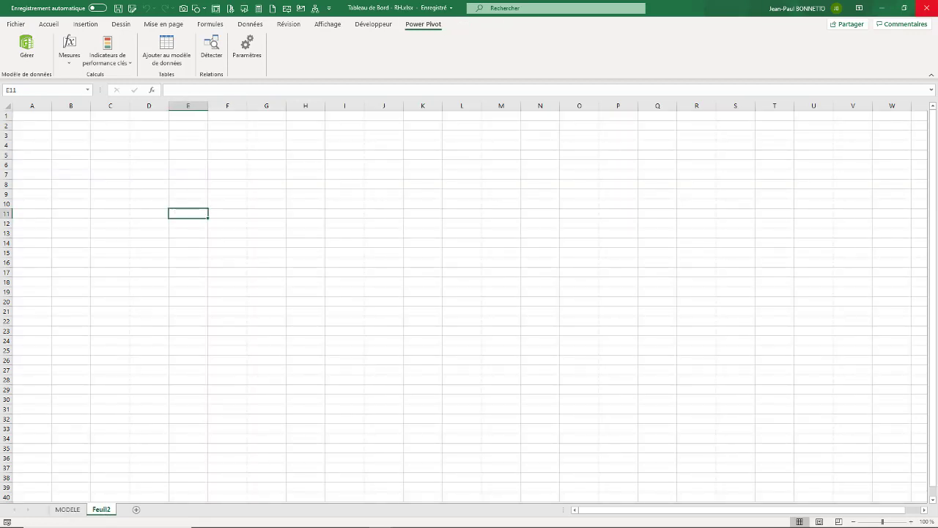
Close the workbook and move the 'Tableau de Bord - RH.xlsx' file to a free area in the middle of the desktop
click(928, 10)
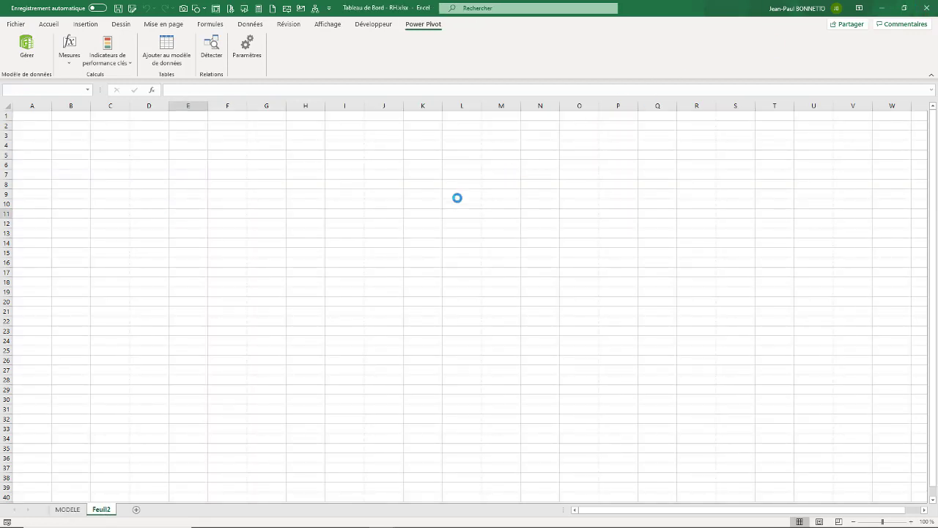
key(super)
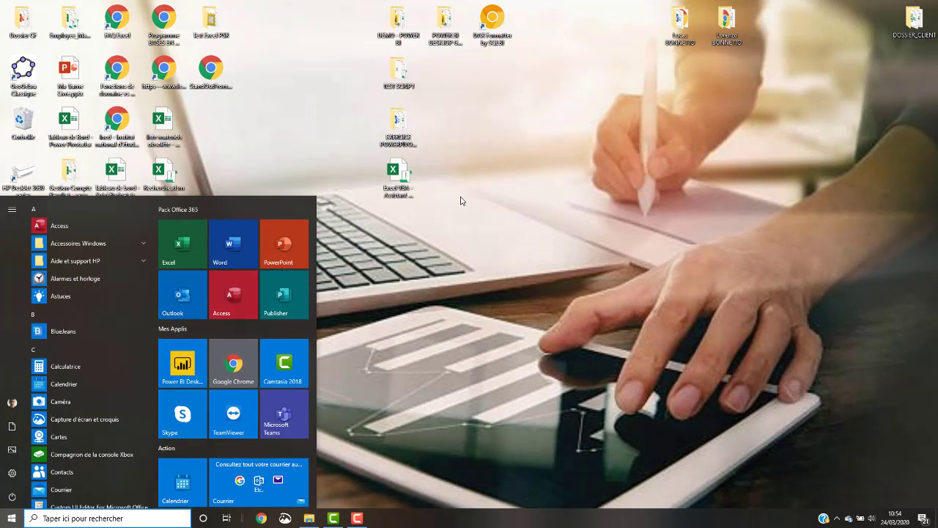
click(461, 200)
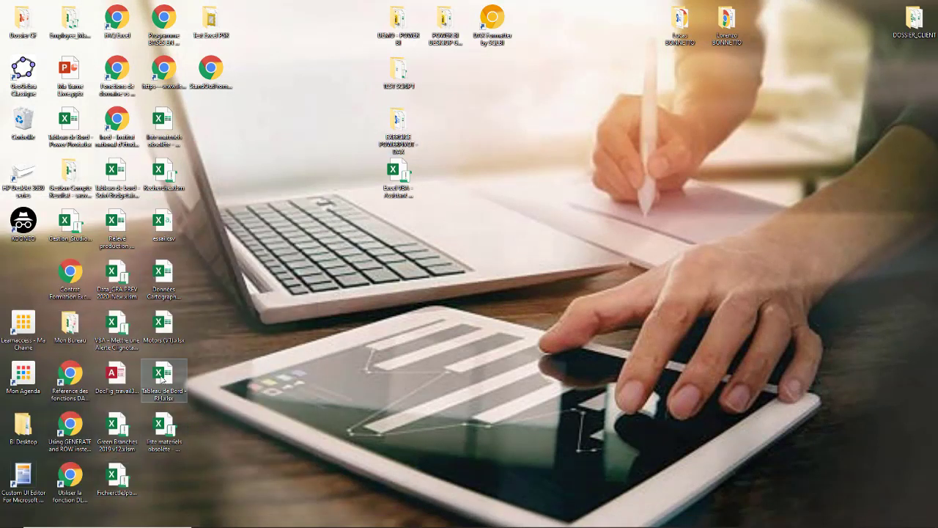
drag(164, 378, 489, 231)
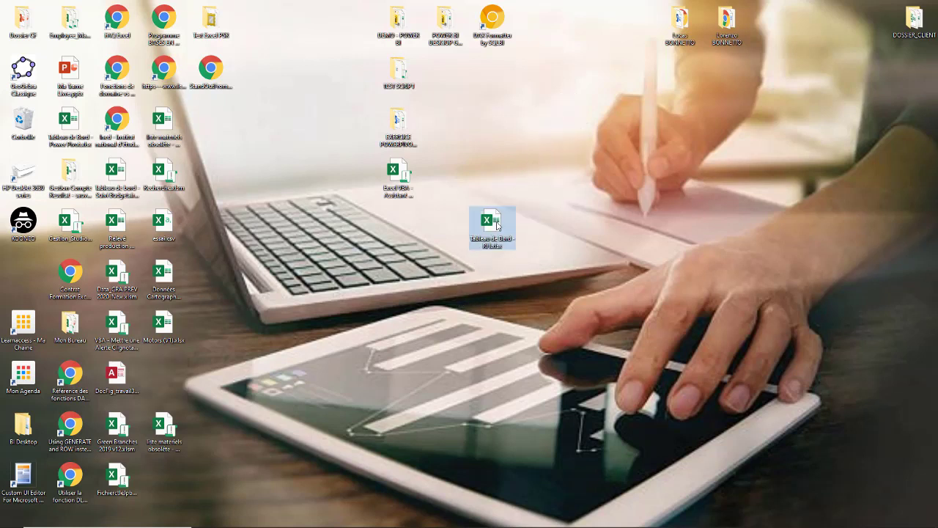
Check the file size in the properties of 'Tableau de Bord - RH.xlsx' and close them
right_click(497, 225)
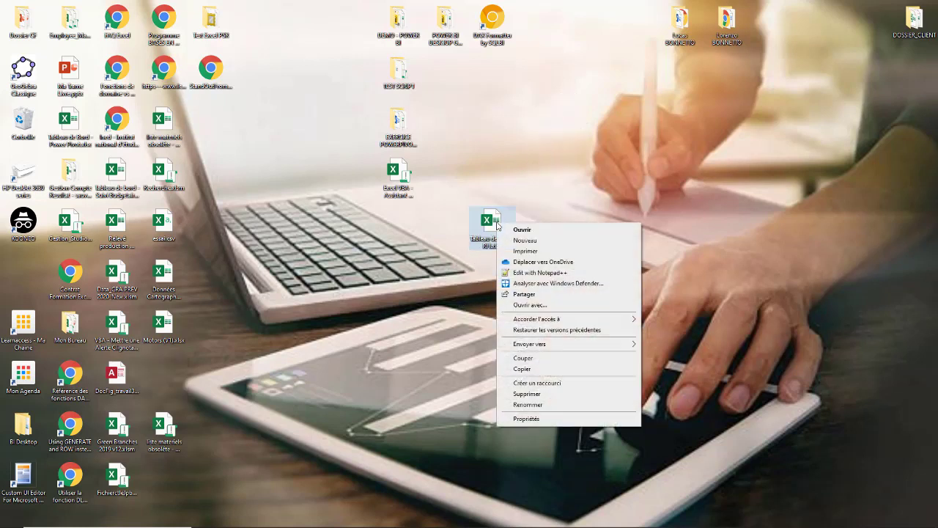
click(519, 420)
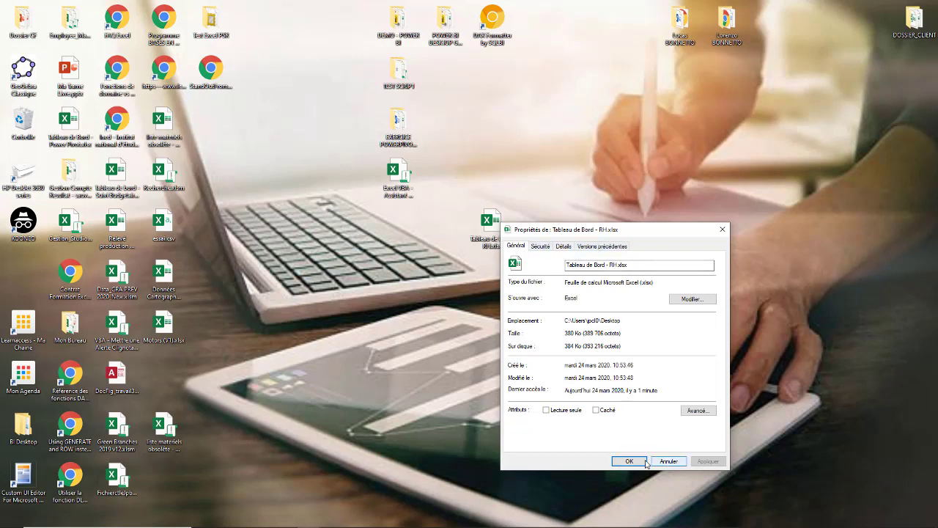
click(620, 462)
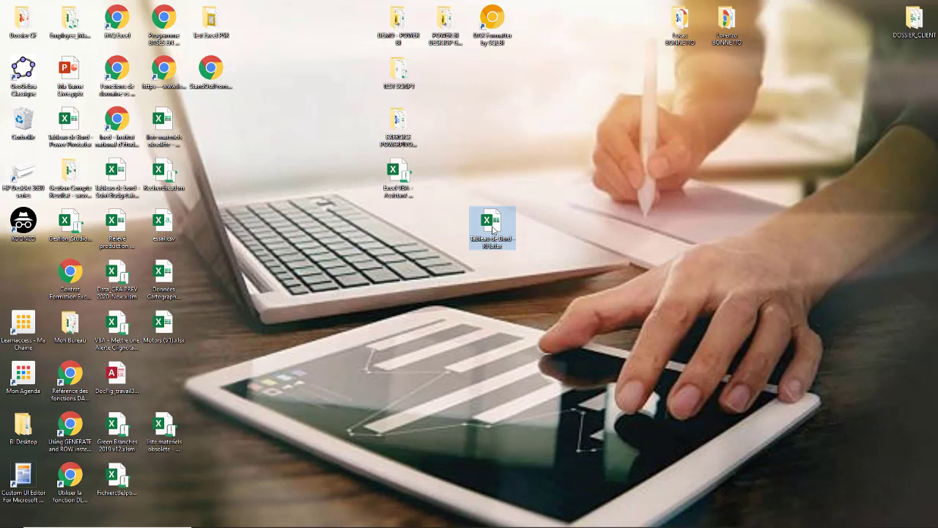
Reopen 'Tableau de Bord - RH.xlsx', check the Feuil2 sheet down to its last row, and show the MODELE sheet
double_click(492, 229)
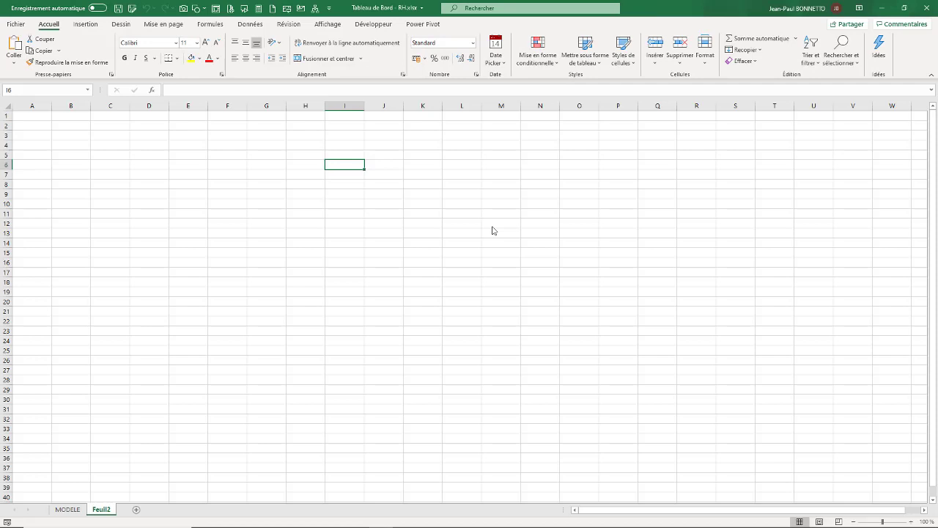
key(ctrl+Down)
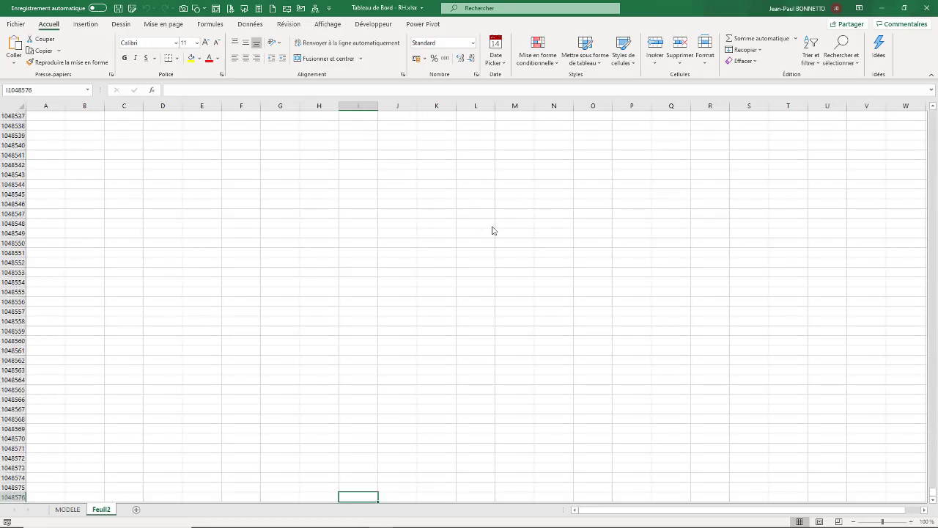
key(ctrl+Up)
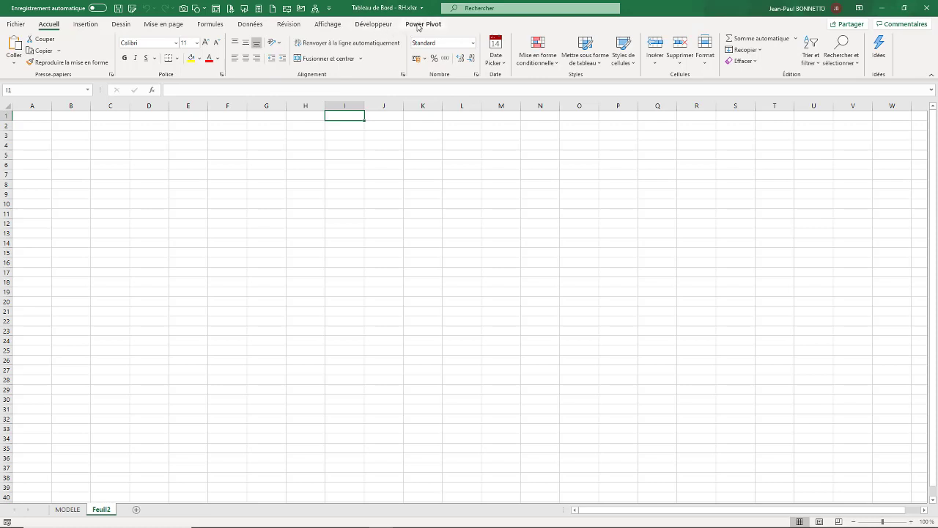
click(160, 155)
click(147, 175)
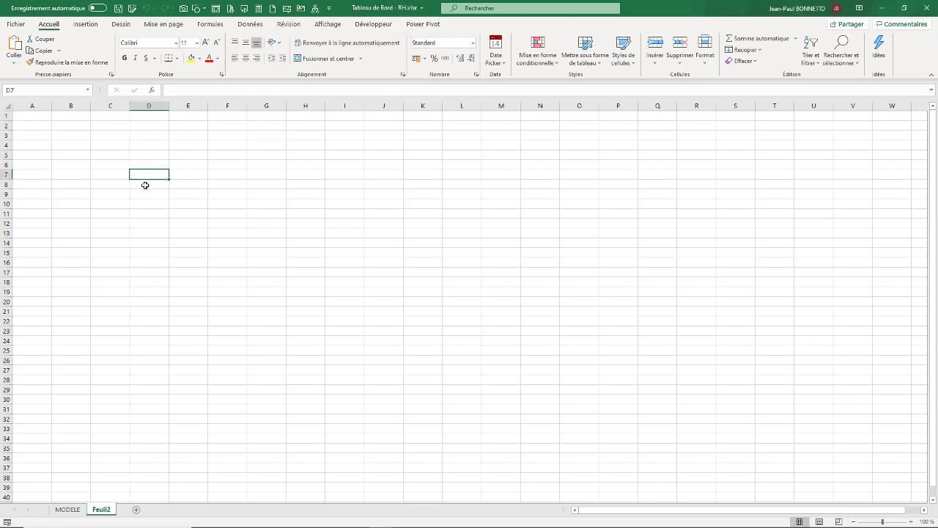
click(67, 509)
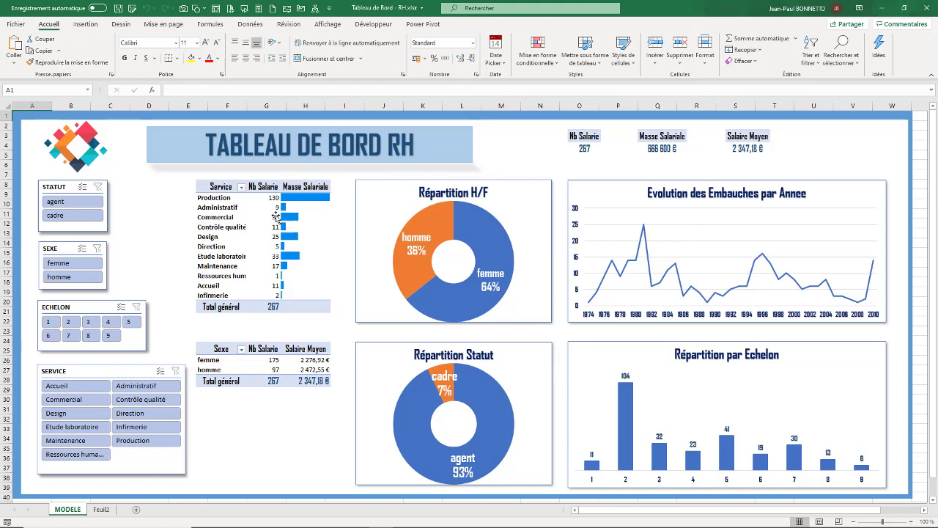
Open the workbook's data model in the Power Pivot window
click(423, 25)
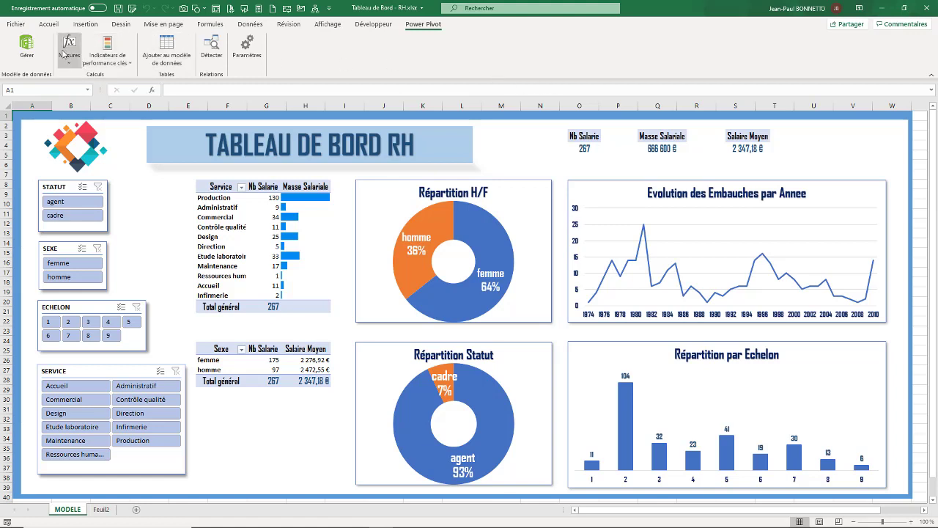
click(69, 62)
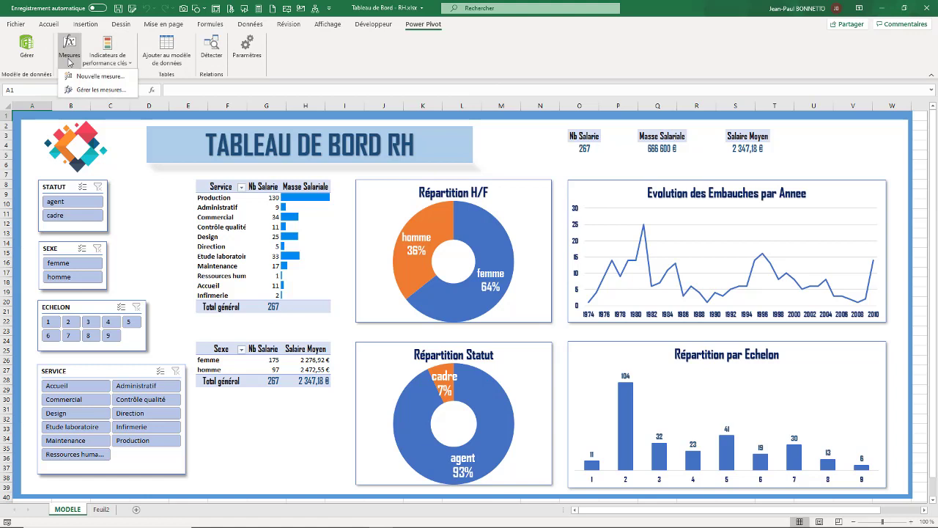
click(27, 45)
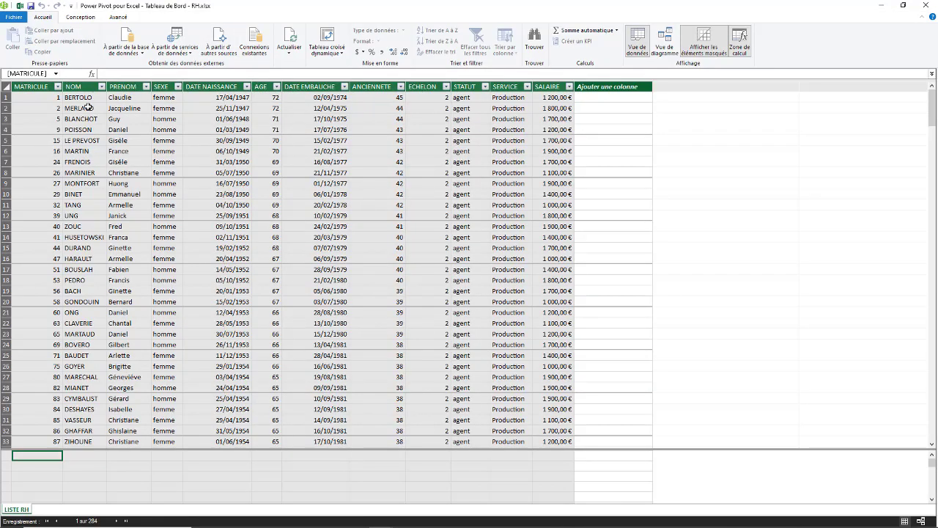
Enlarge the LISTE RH table in the diagram view to show all its fields, then return to the data view
click(665, 40)
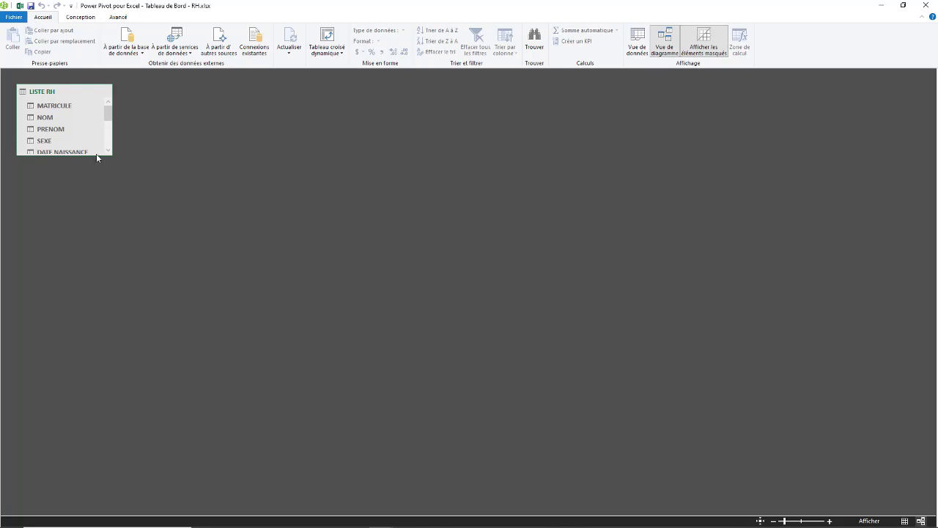
mouse_move(90, 236)
mouse_down()
mouse_move(90, 264)
mouse_move(90, 255)
mouse_up()
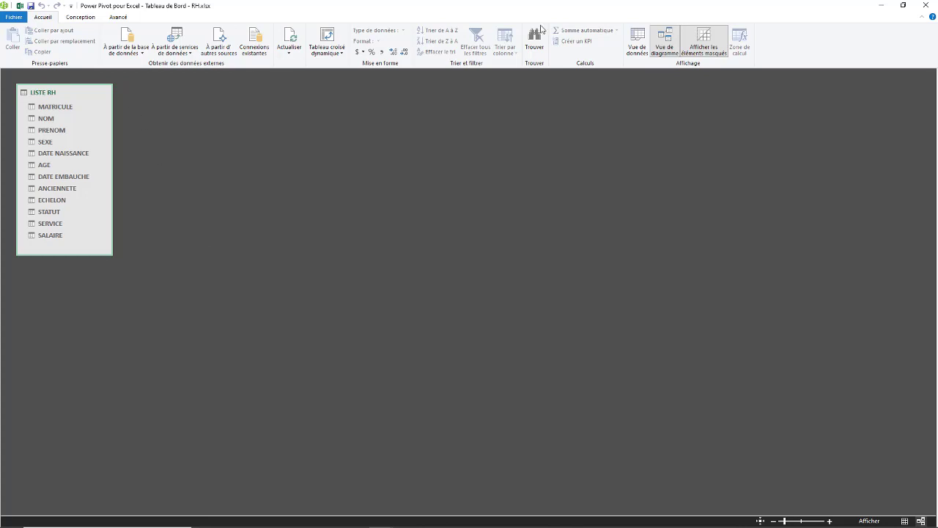
click(642, 38)
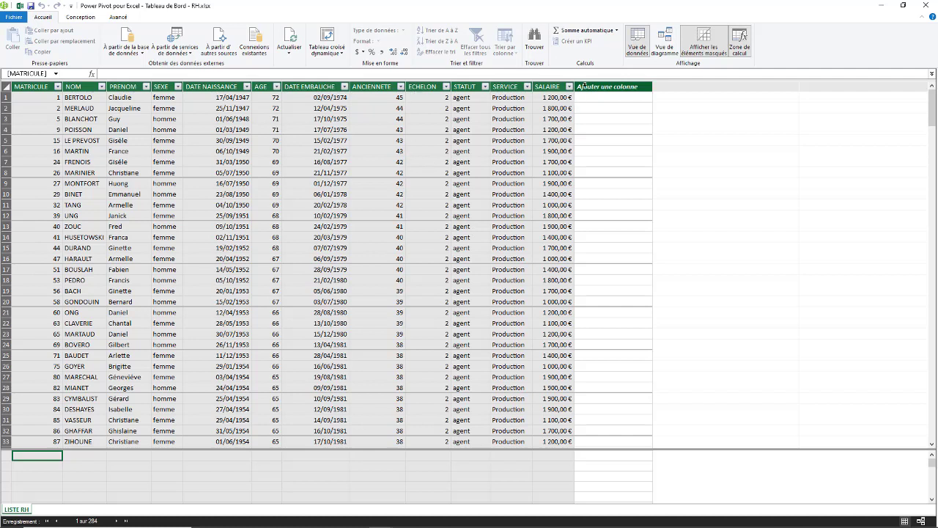
Enlarge the calculation area beneath the LISTE RH data grid
click(381, 468)
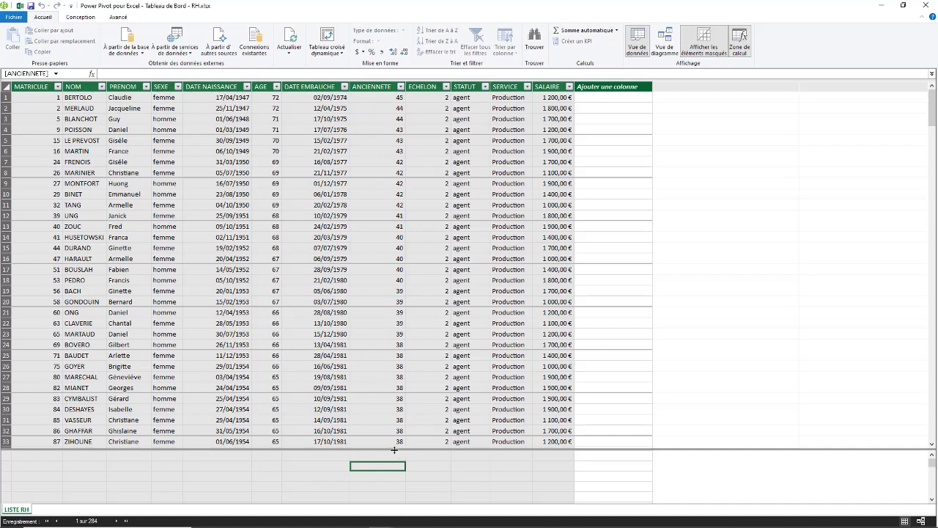
drag(396, 449, 408, 355)
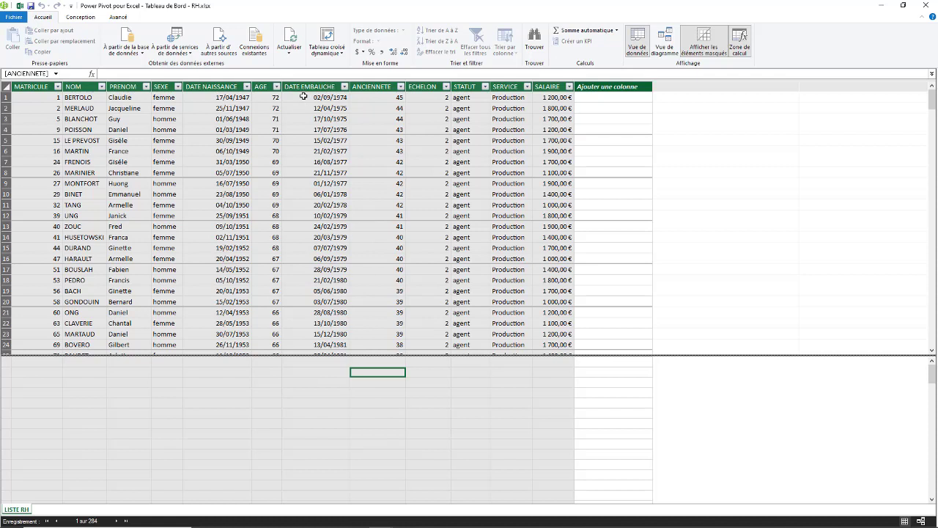
drag(304, 97, 302, 344)
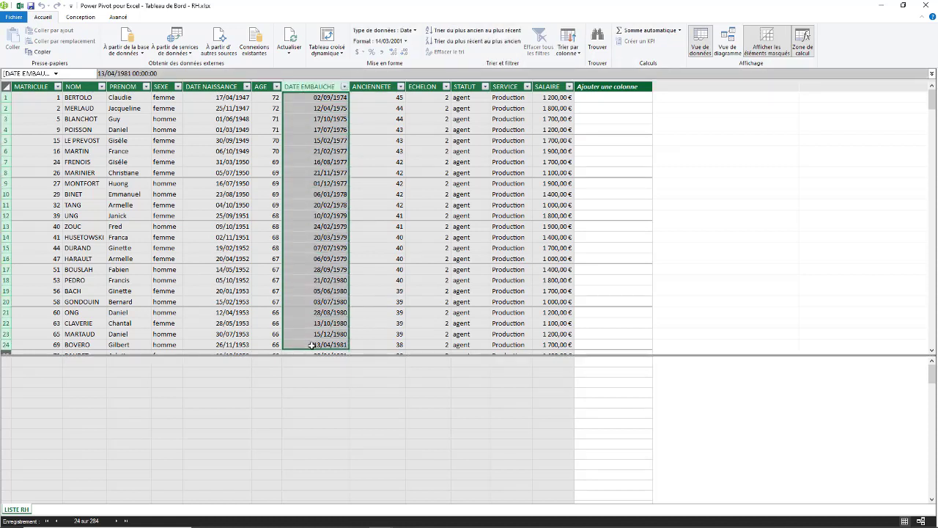
click(314, 371)
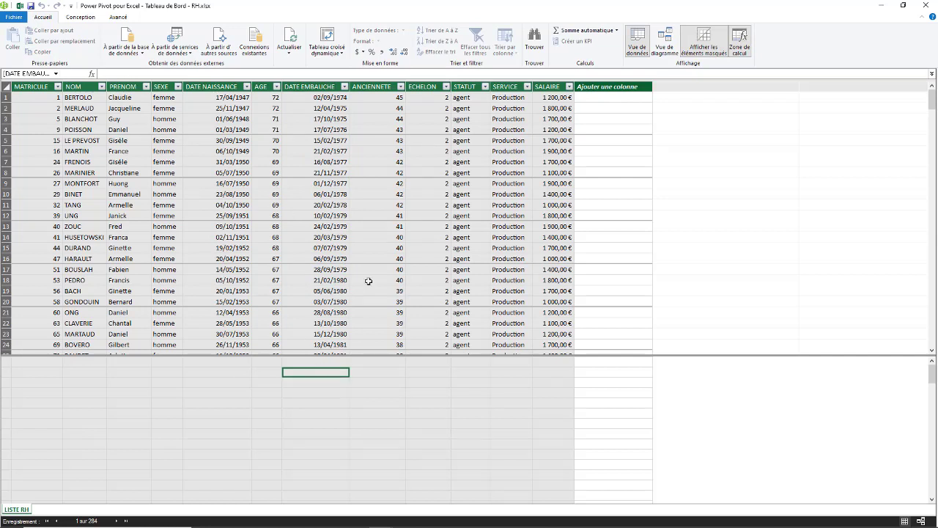
click(416, 382)
click(504, 383)
click(552, 383)
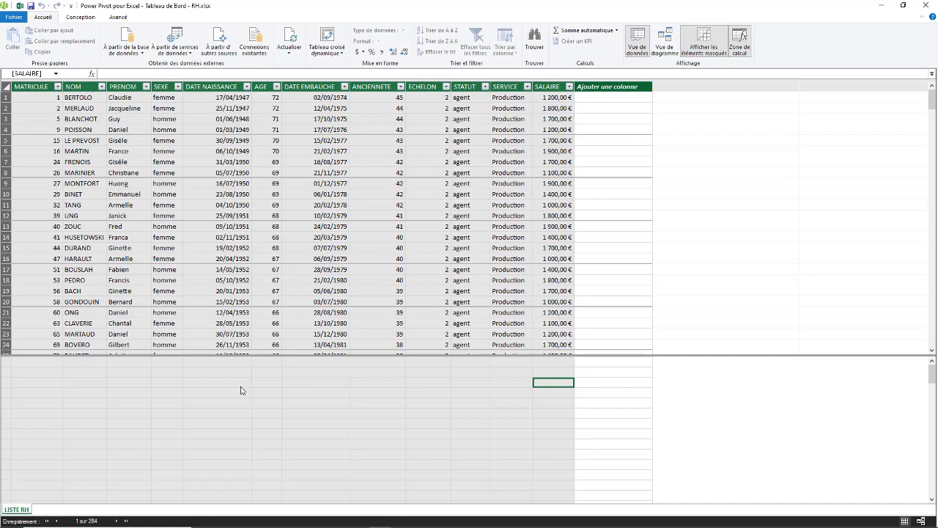
Open an empty calculation area cell in the MATRICULE column for formula entry and expand the formula bar
click(49, 394)
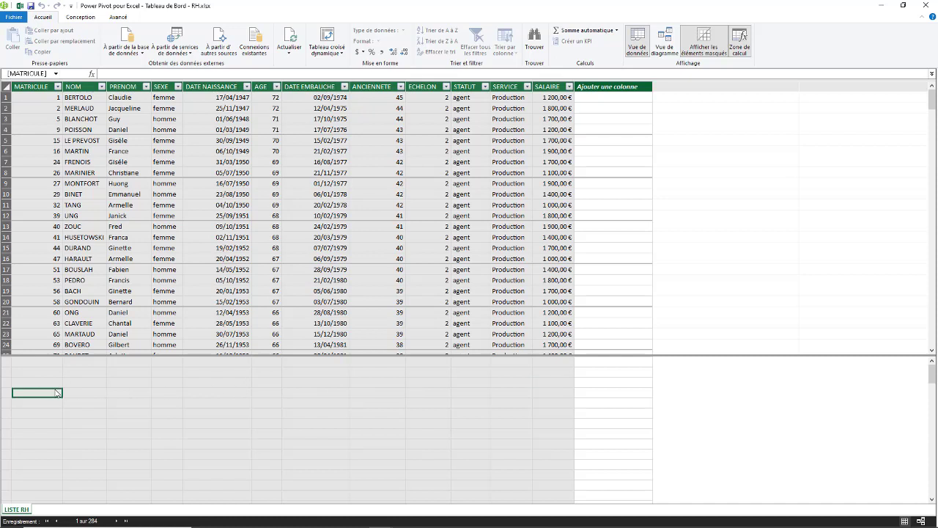
click(104, 74)
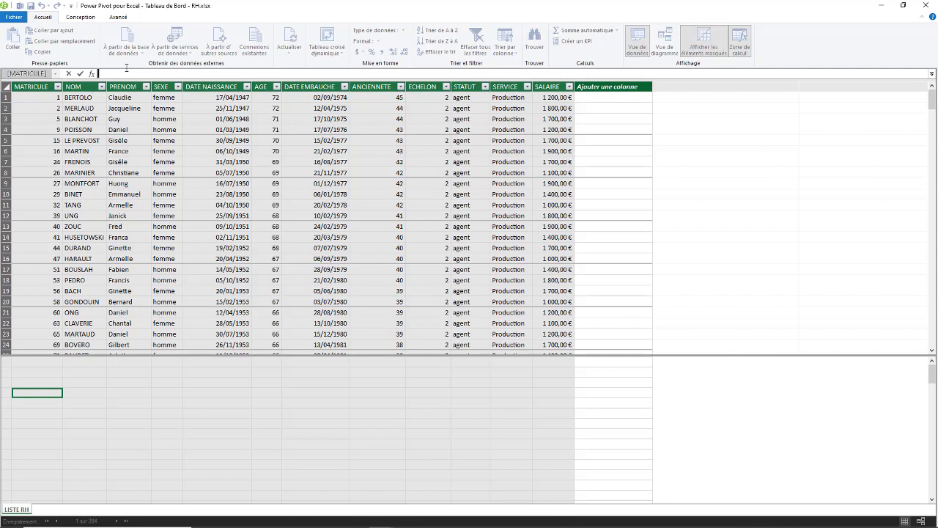
click(932, 74)
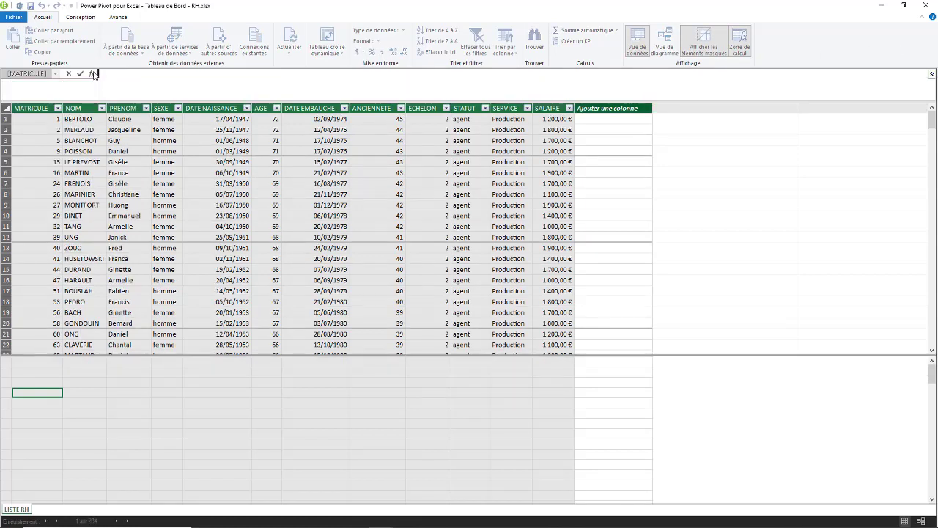
Create the measure Masse Salariale := SUM('LISTE RH'[SALAIRE]) in the open calculation cell
text(Masse)
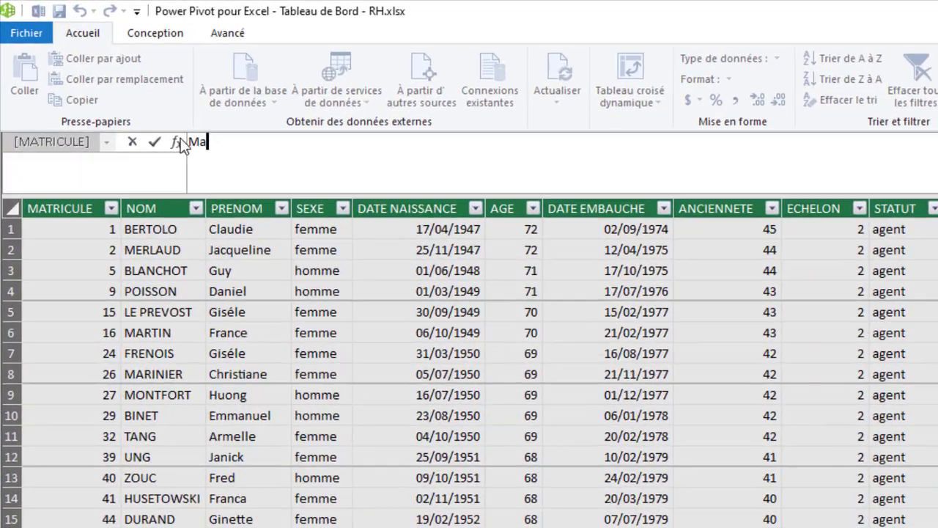
text( Sala)
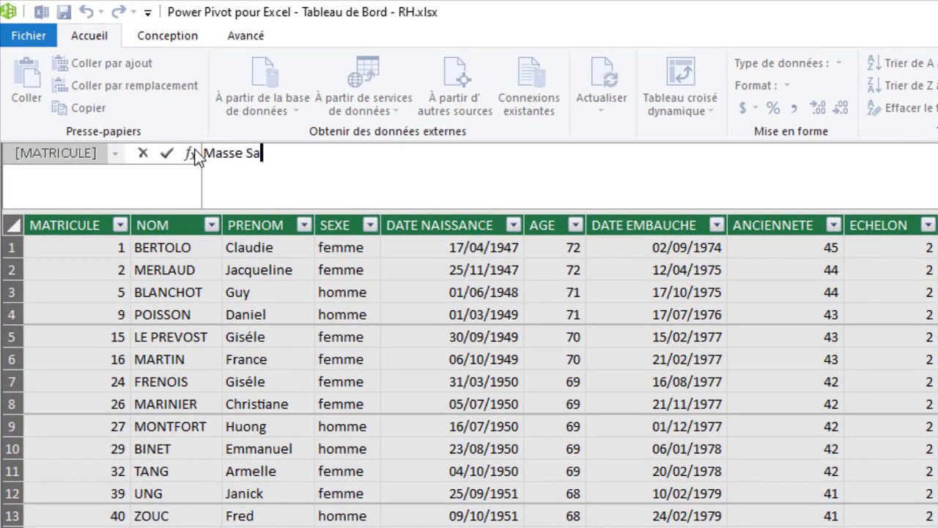
key(BackSpace)
text(lariale :=)
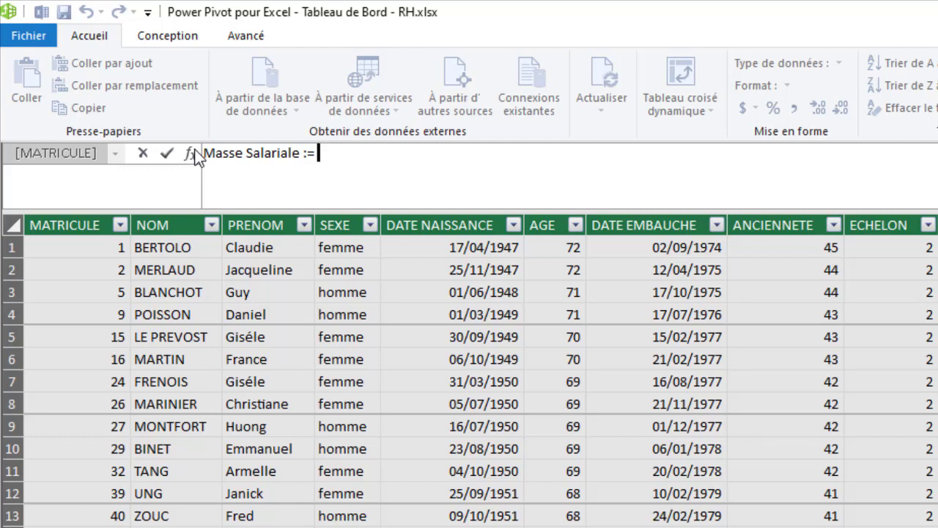
text(sum)
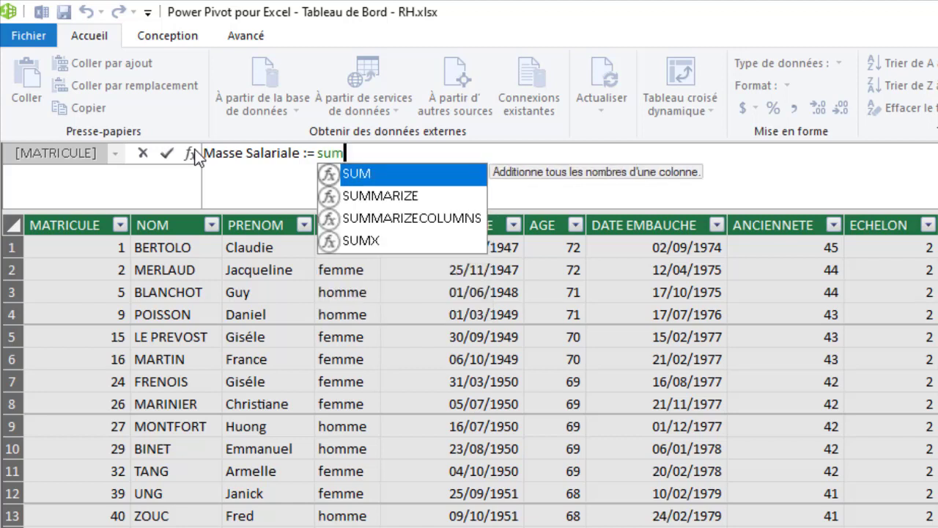
double_click(362, 174)
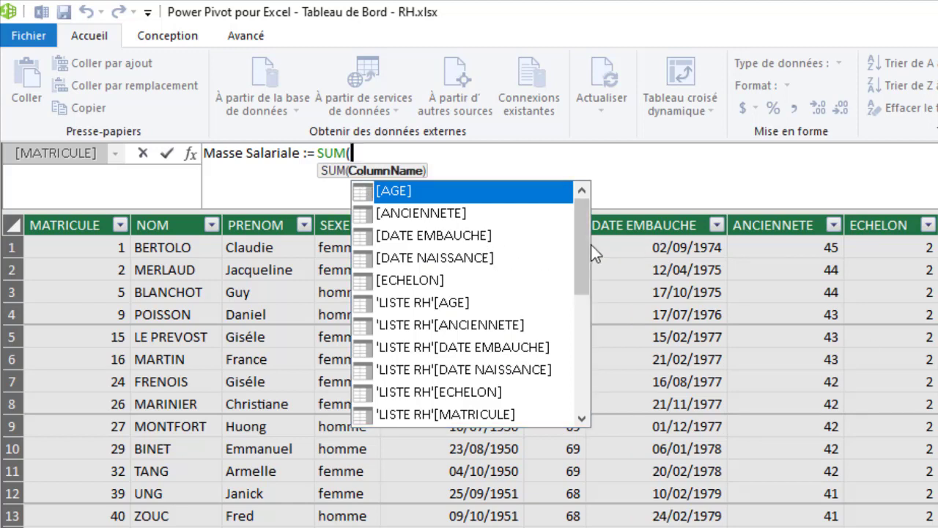
scroll(584, 247, down, 1)
drag(585, 247, 604, 332)
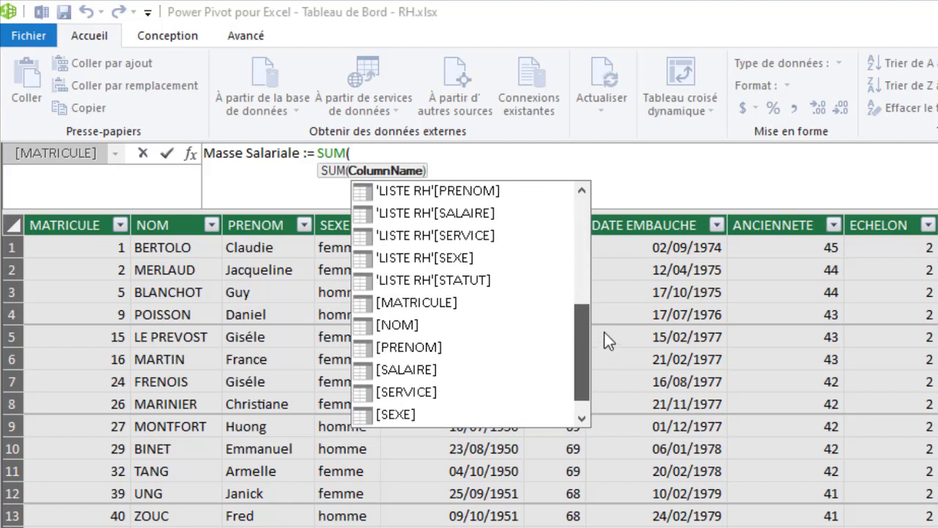
double_click(436, 212)
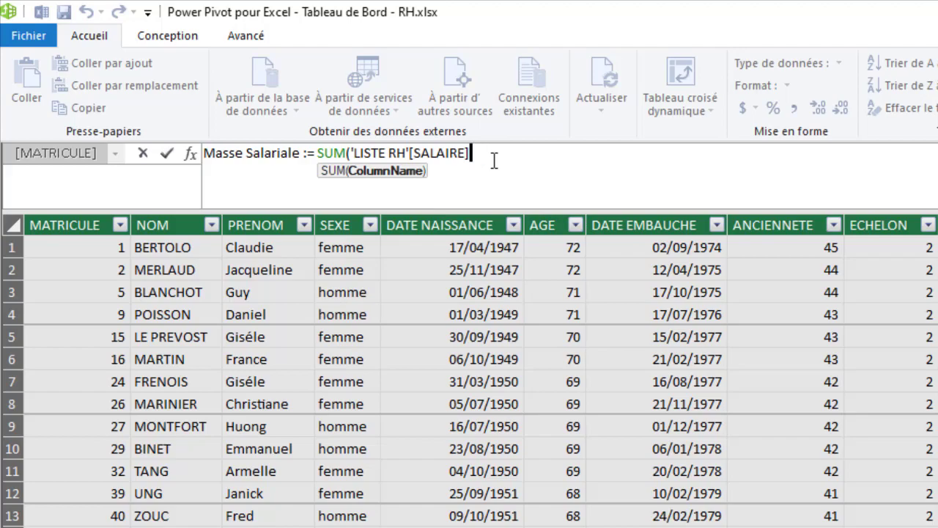
text())
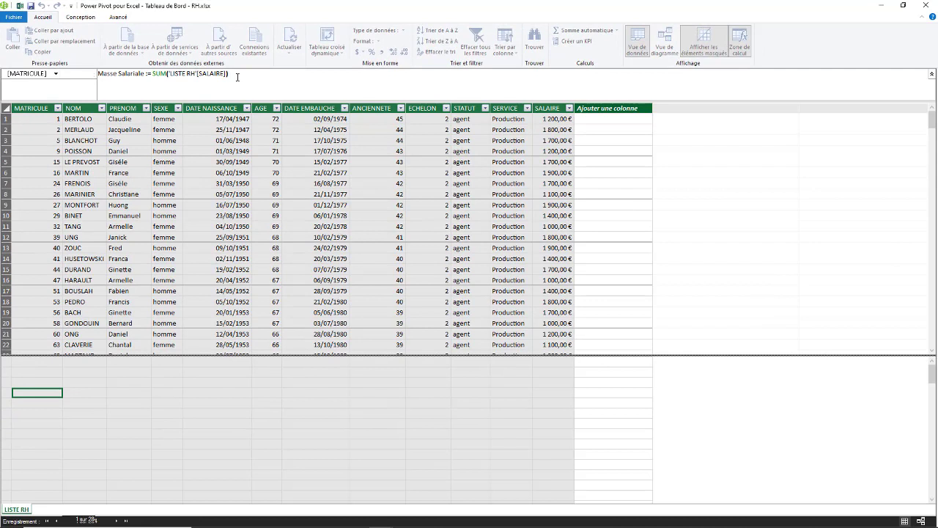
key(Return)
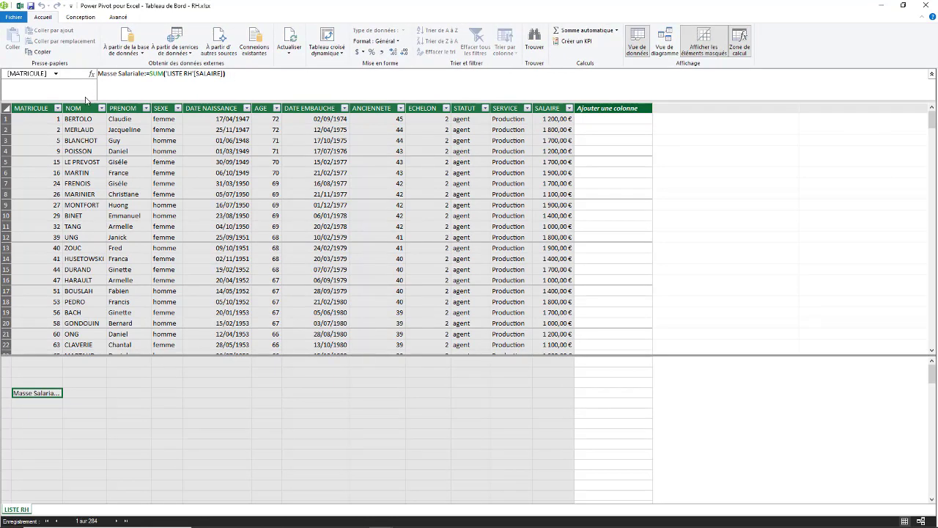
Widen the MATRICULE column and format the Masse Salariale measure as € Français (France) currency without decimals
drag(63, 108, 105, 108)
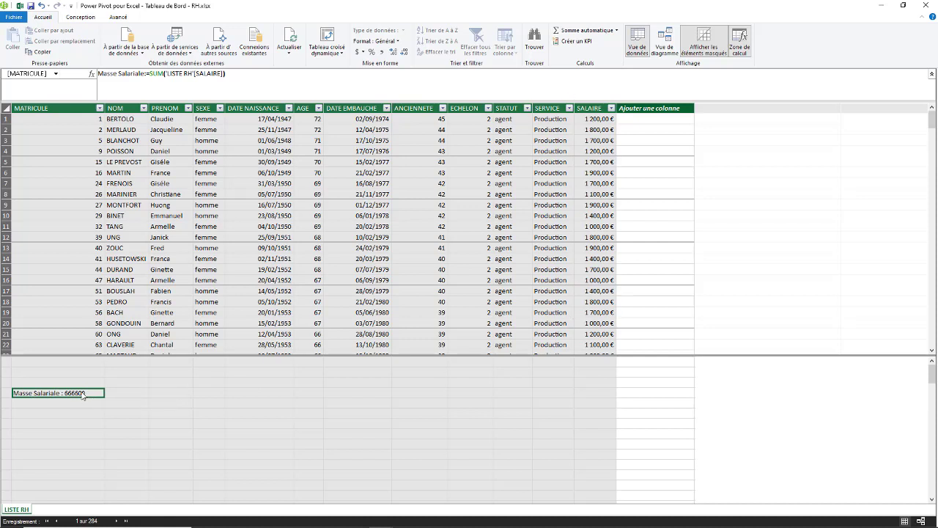
click(364, 54)
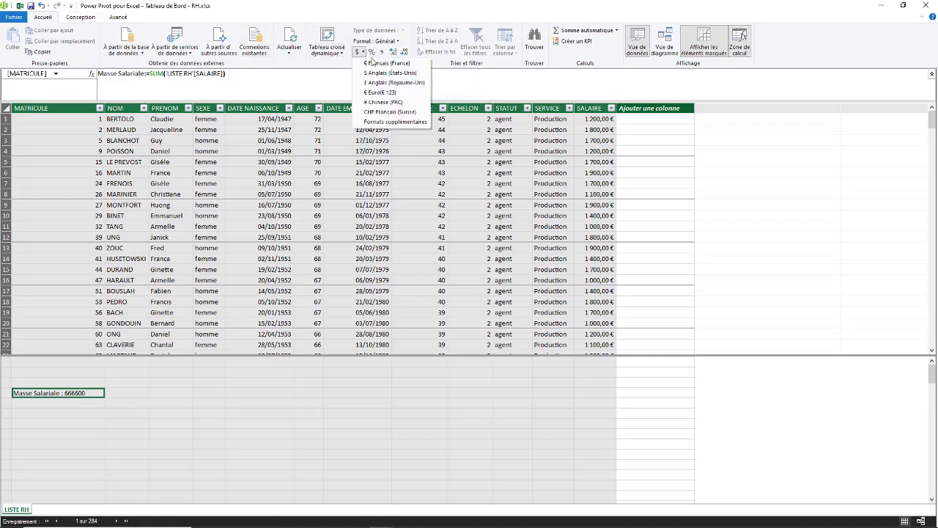
click(373, 64)
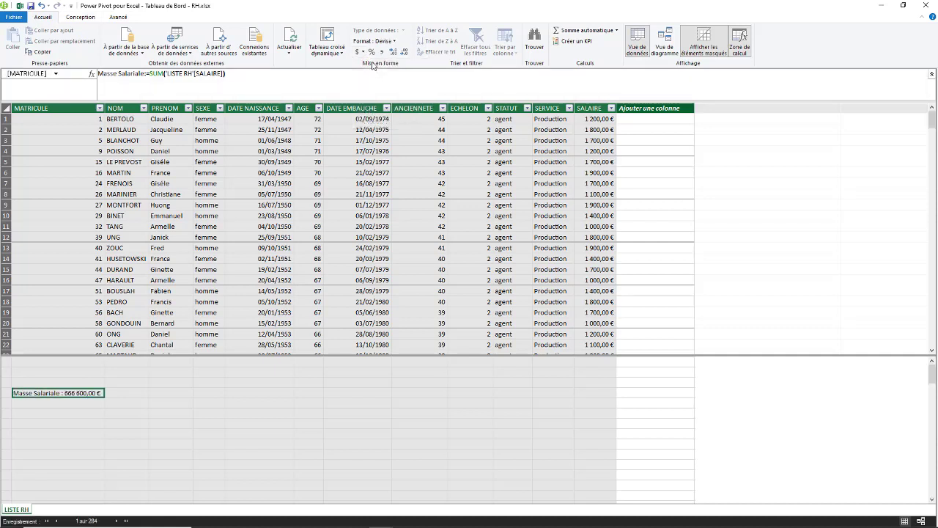
click(404, 53)
click(404, 52)
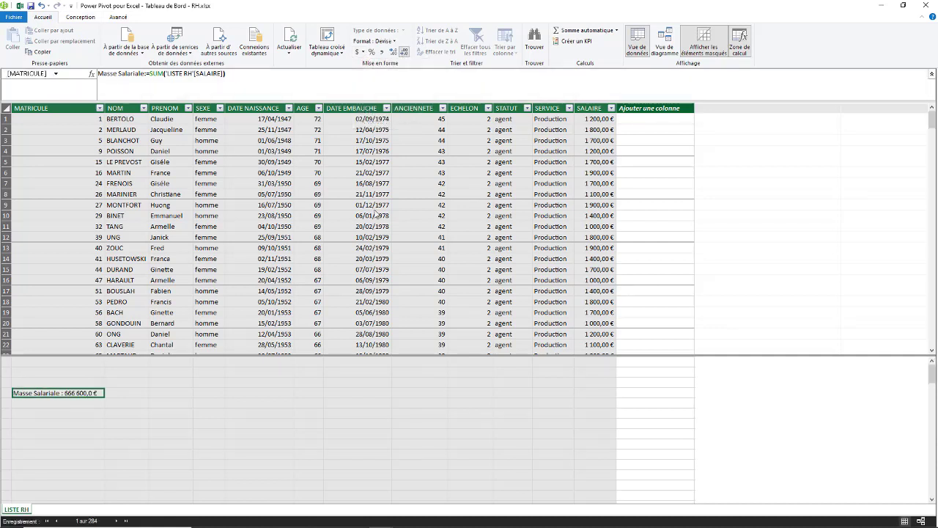
Create the measure Nb Salarie := COUNTA('LISTE RH'[MATRICULE]) in the cell below Masse Salariale
click(31, 404)
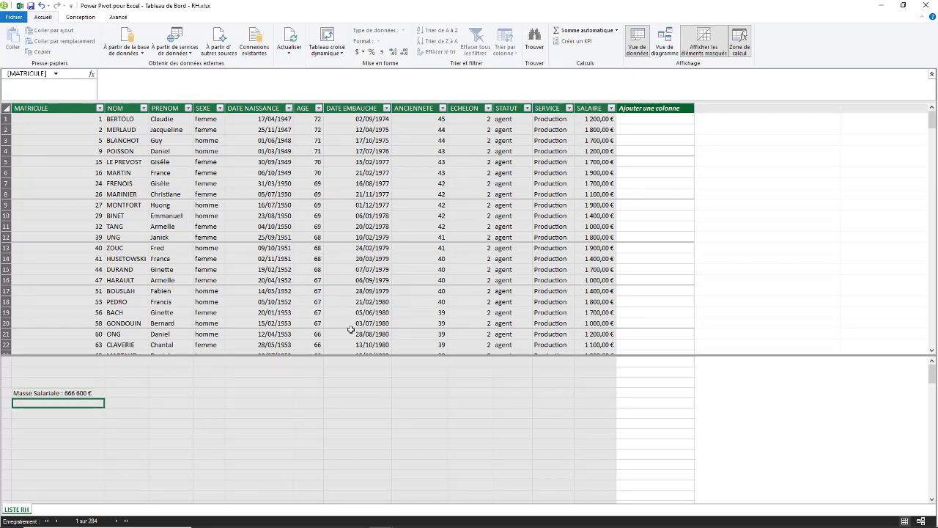
click(121, 84)
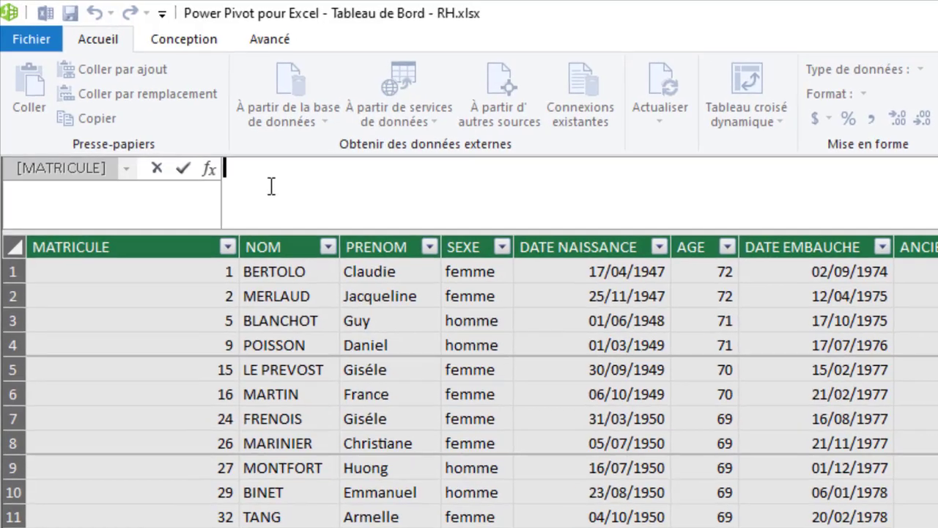
text(Nb)
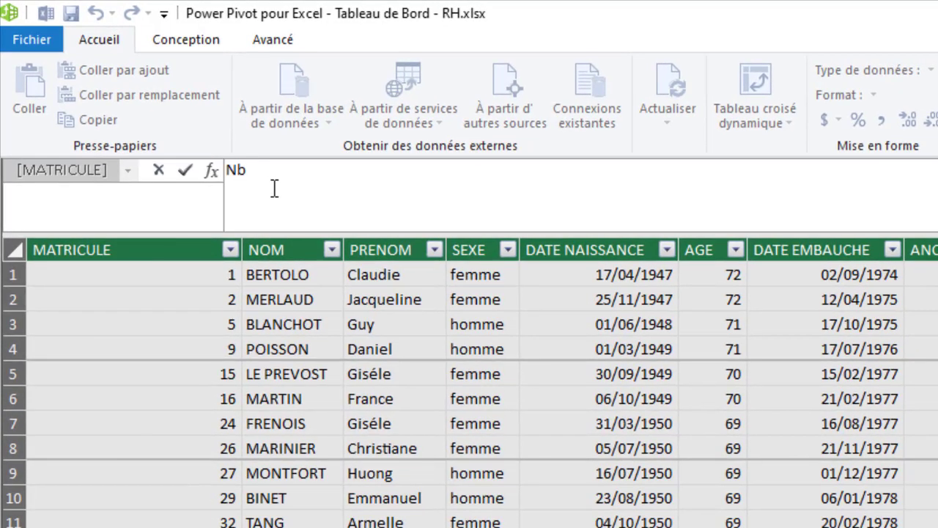
text( Salarie := cou)
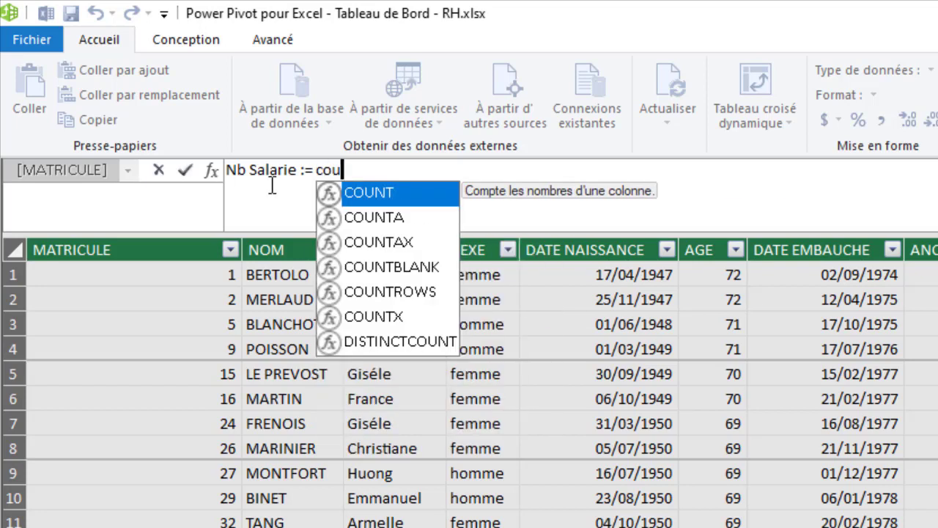
double_click(387, 218)
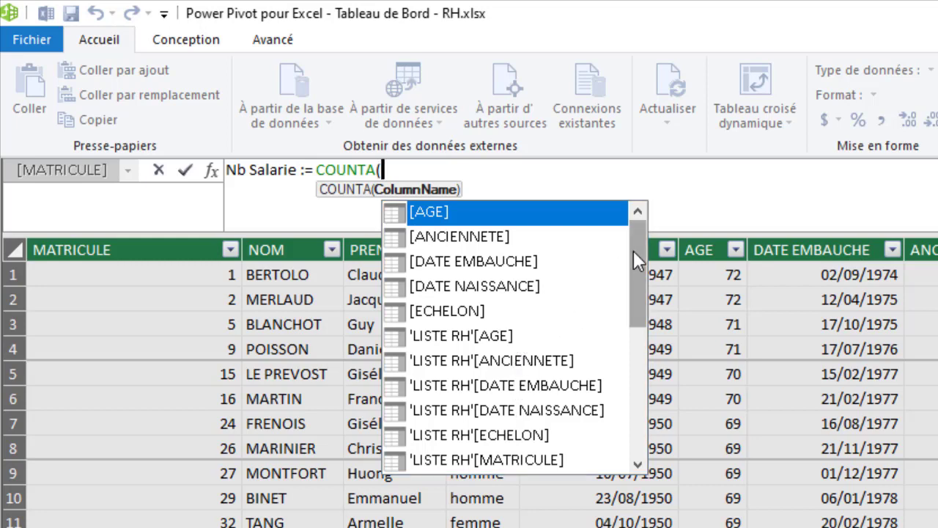
drag(633, 250, 642, 292)
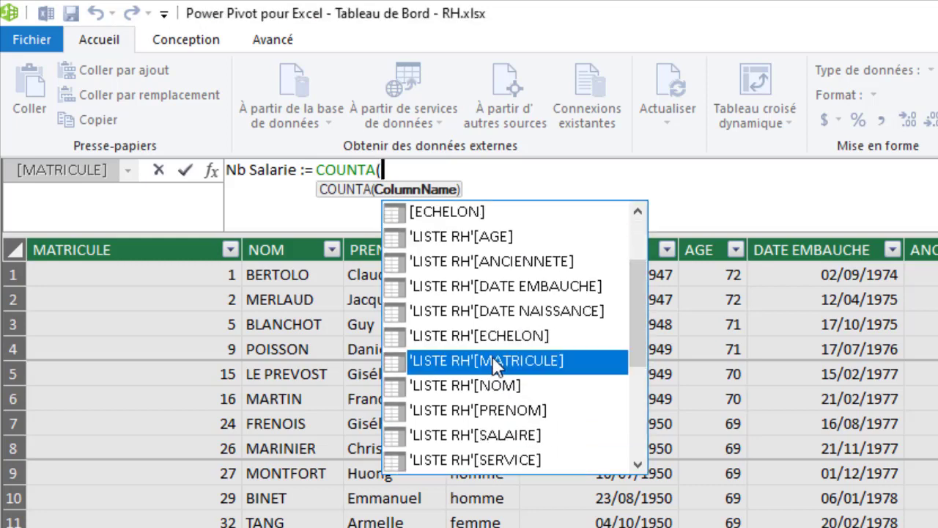
double_click(498, 363)
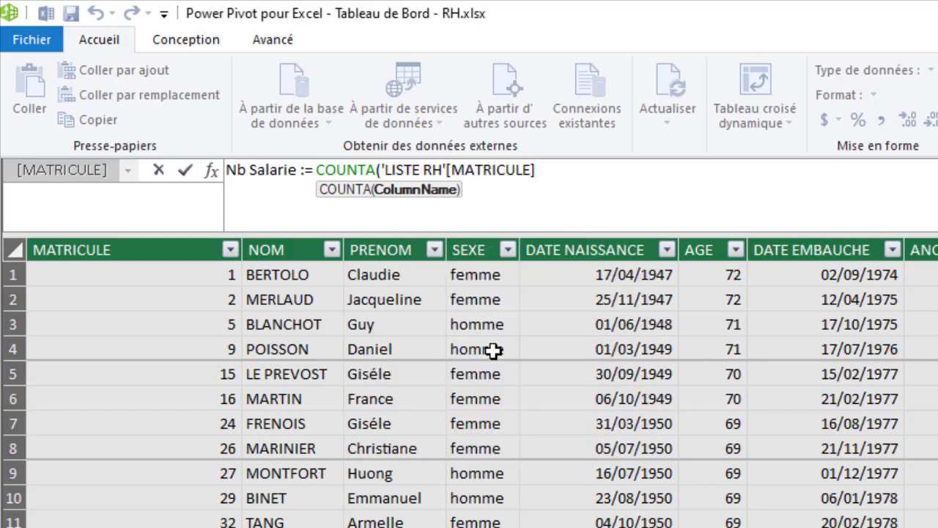
text())
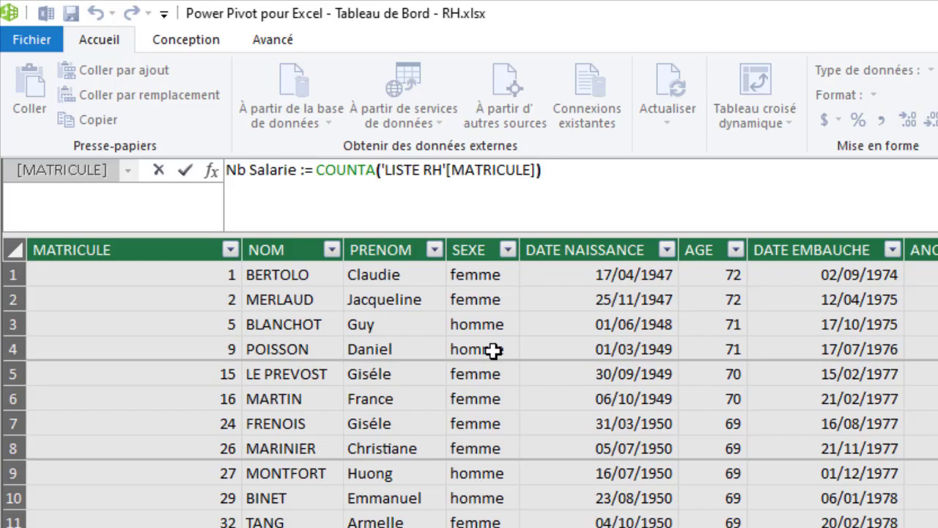
key(Return)
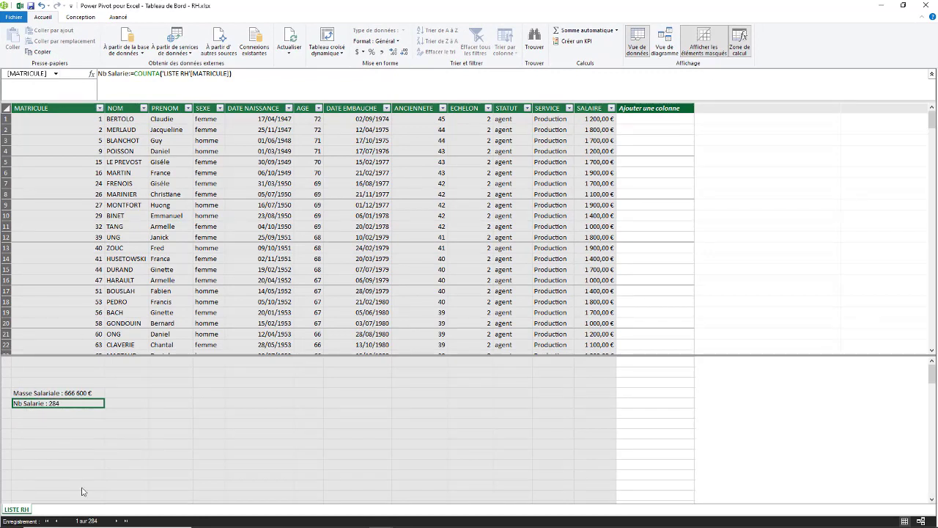
Create the measure Salaire Moyen := AVERAGE('LISTE RH'[SALAIRE]) in the cell below Nb Salarie and format it as euro currency
click(46, 414)
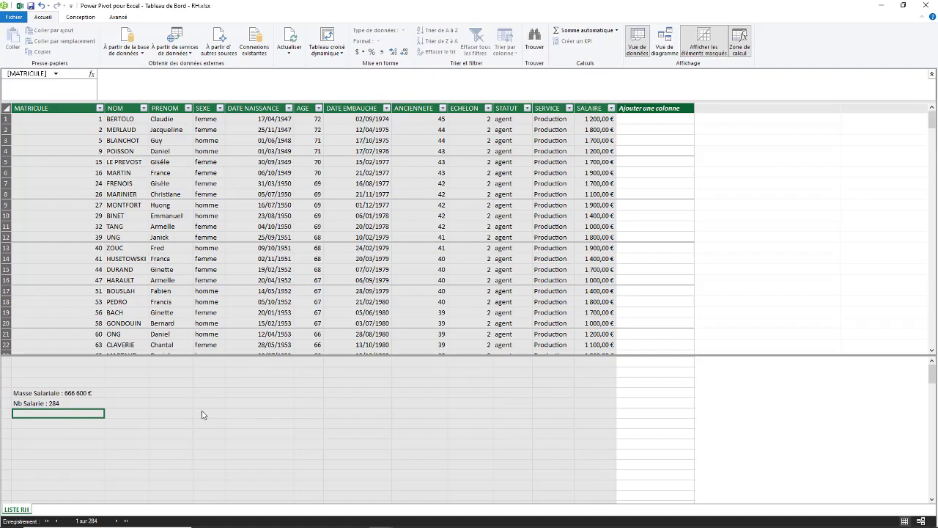
text(Salaire M)
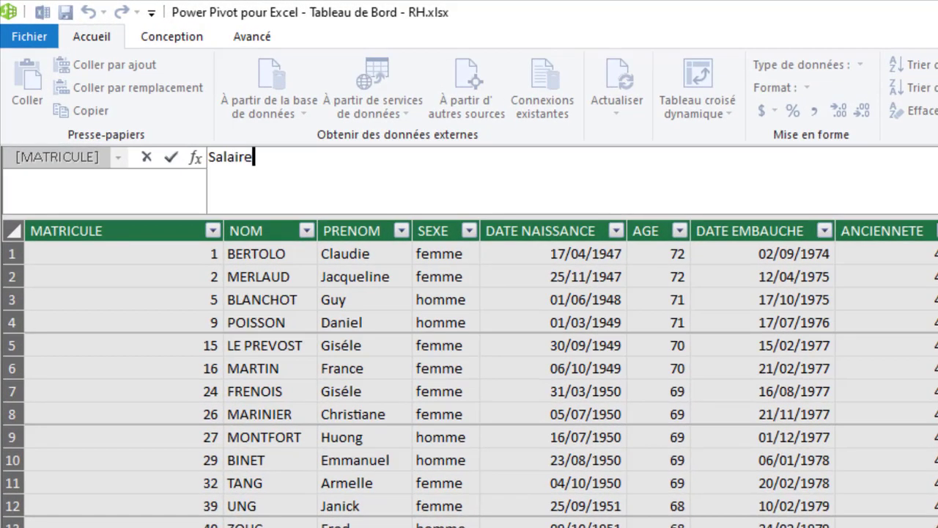
text(en := )
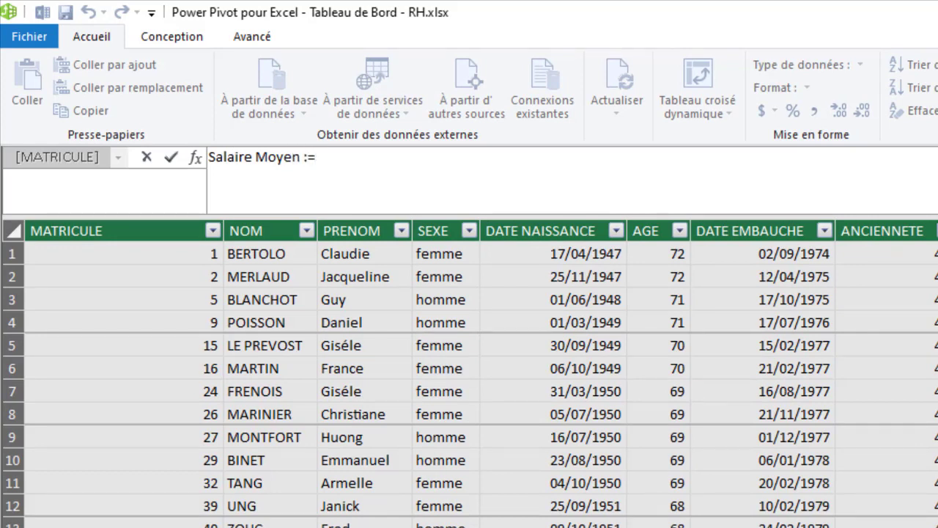
text(av)
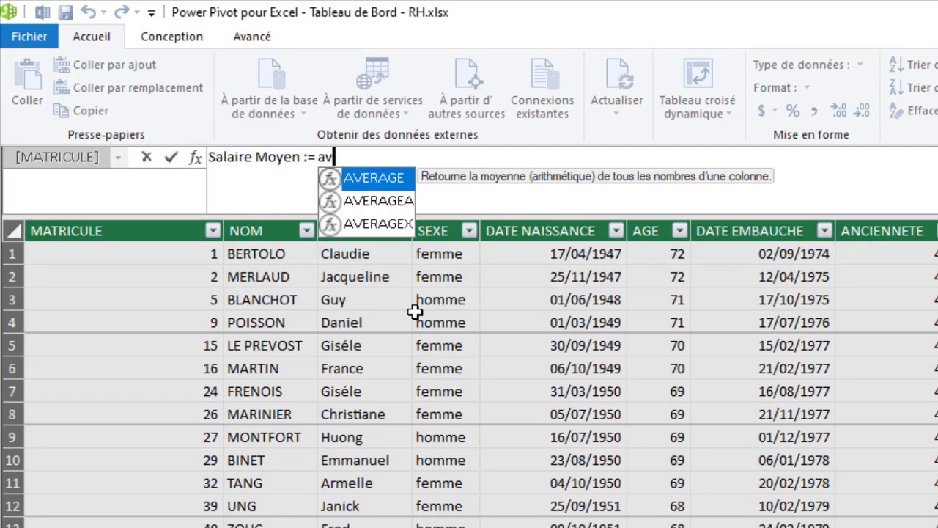
double_click(379, 181)
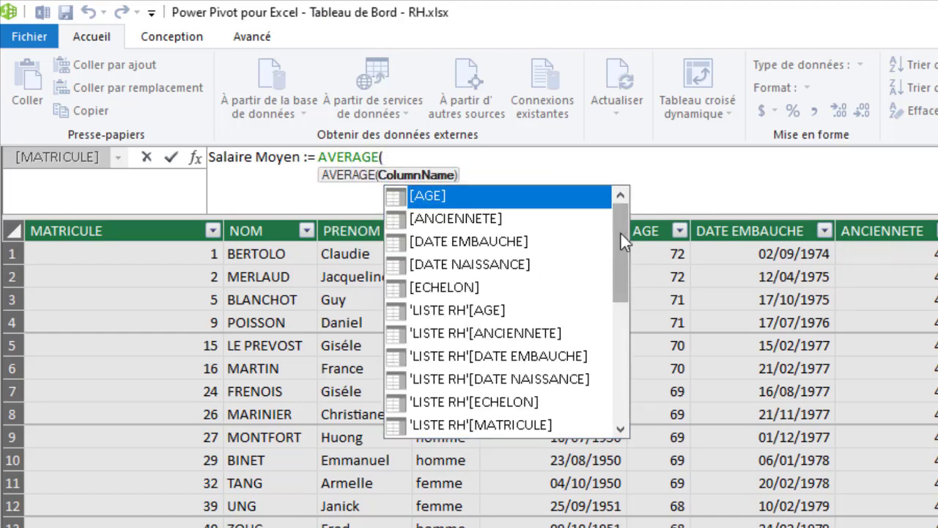
drag(620, 232, 618, 319)
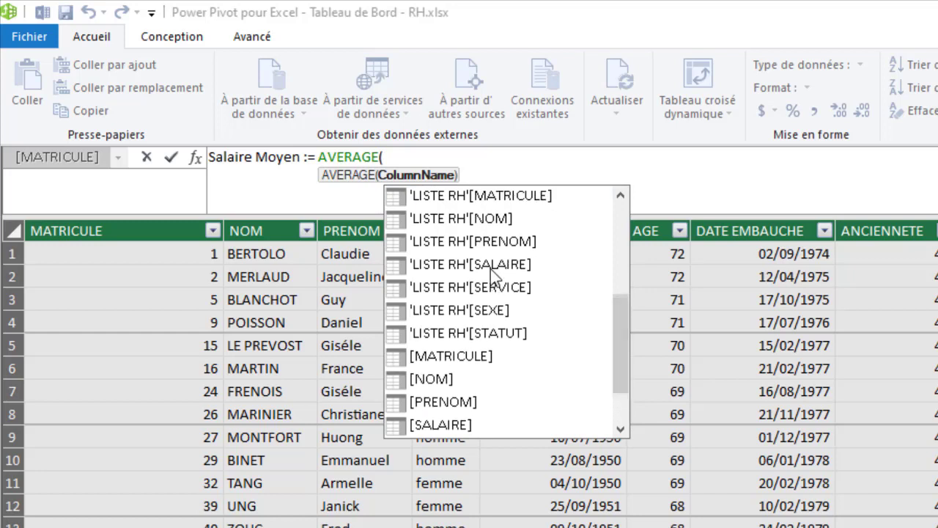
double_click(488, 266)
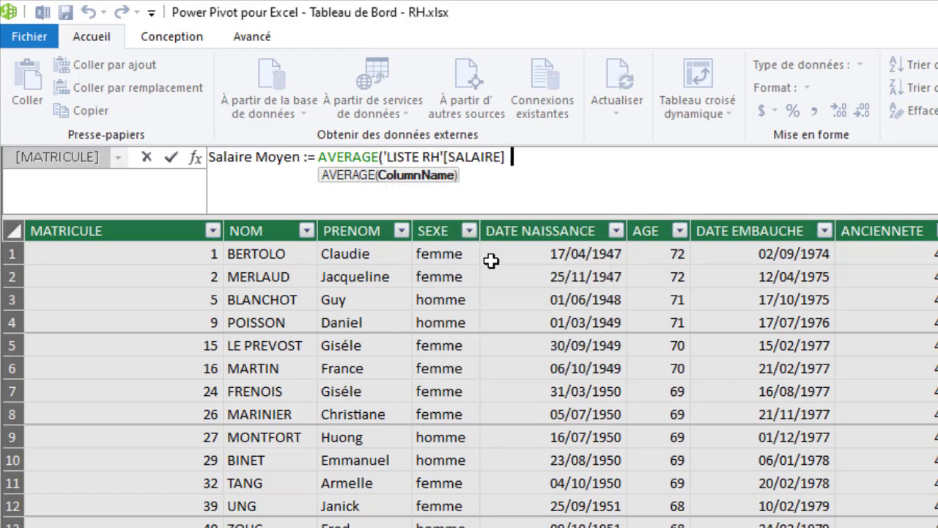
text())
key(Return)
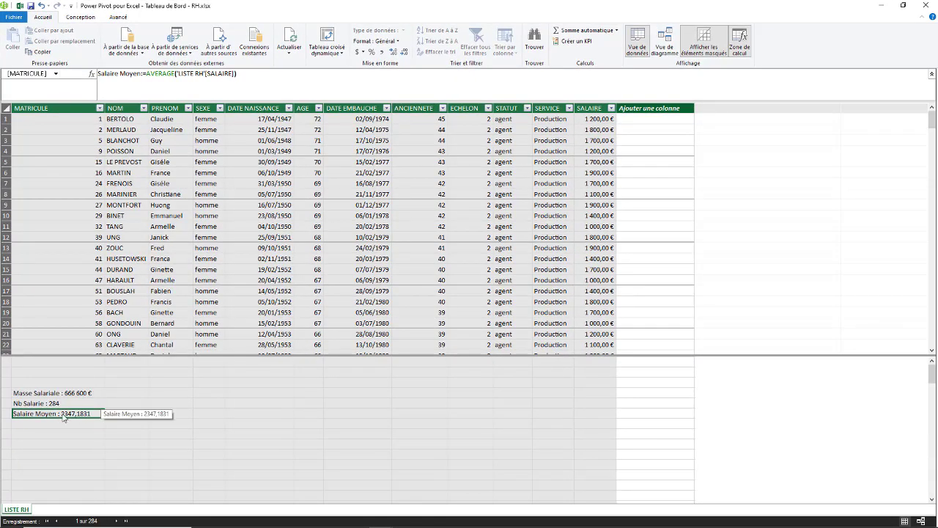
click(361, 52)
click(371, 64)
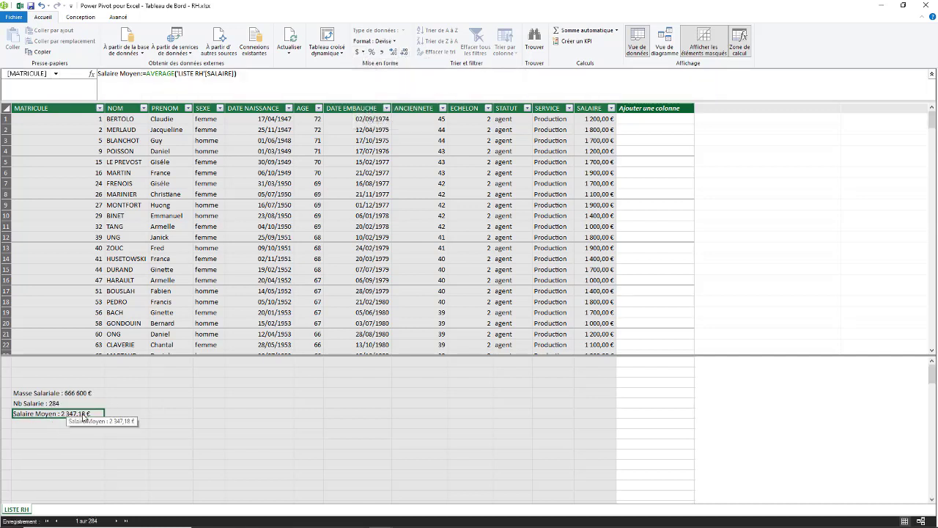
Review the formulas of the Masse Salariale, Nb Salarie and Salaire Moyen measures in the calculation area
click(58, 393)
click(47, 403)
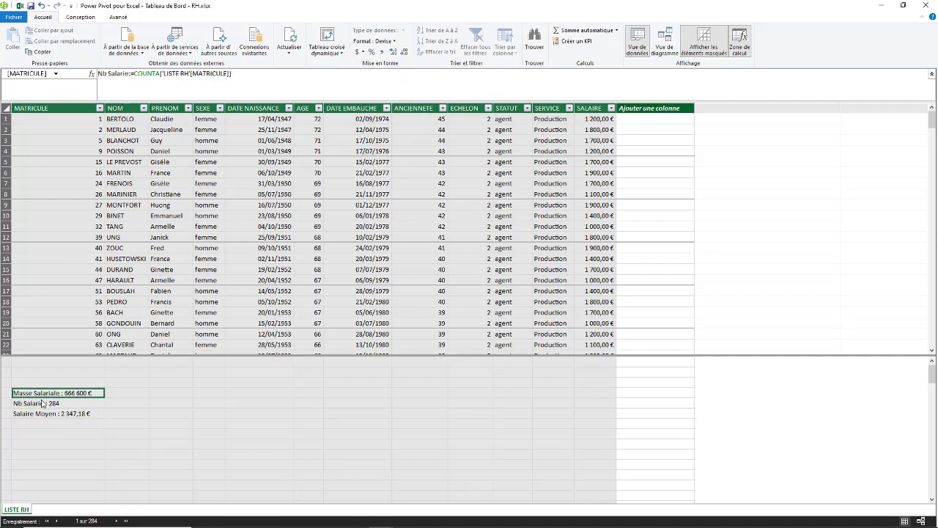
click(43, 414)
click(55, 454)
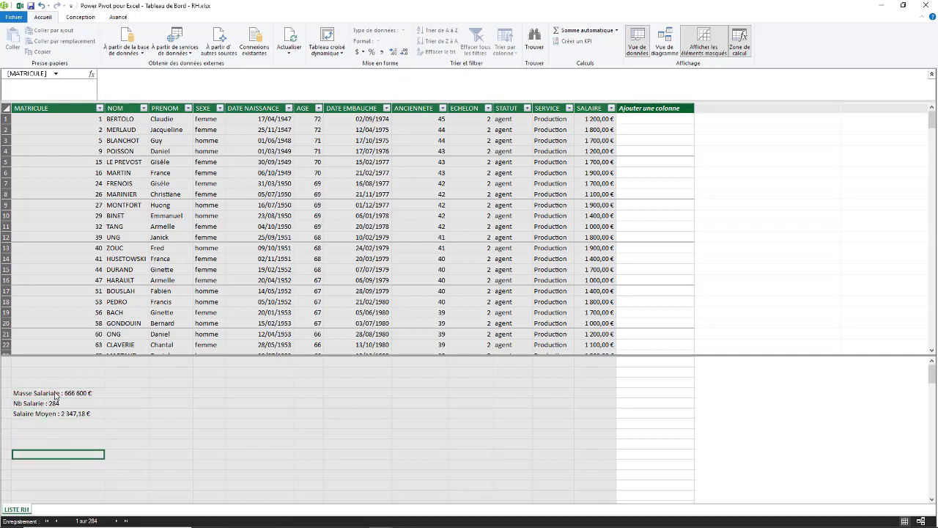
click(55, 393)
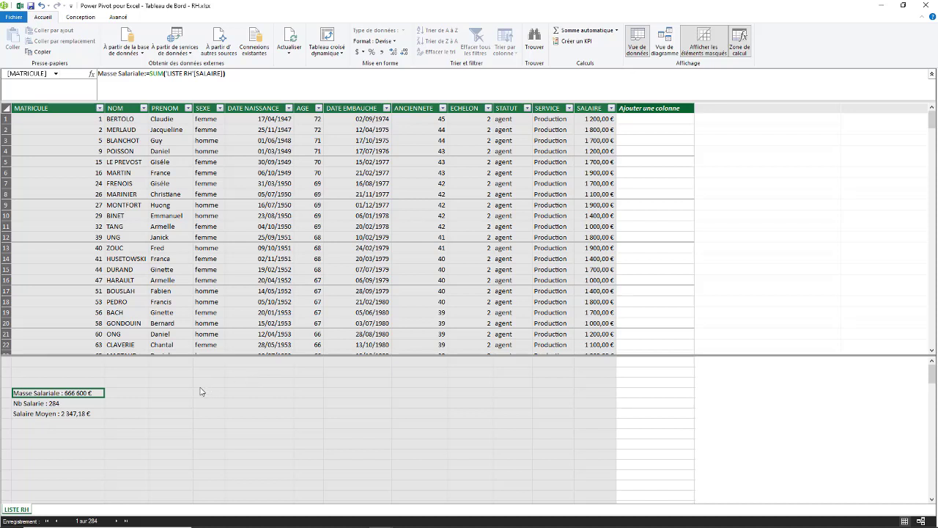
click(39, 405)
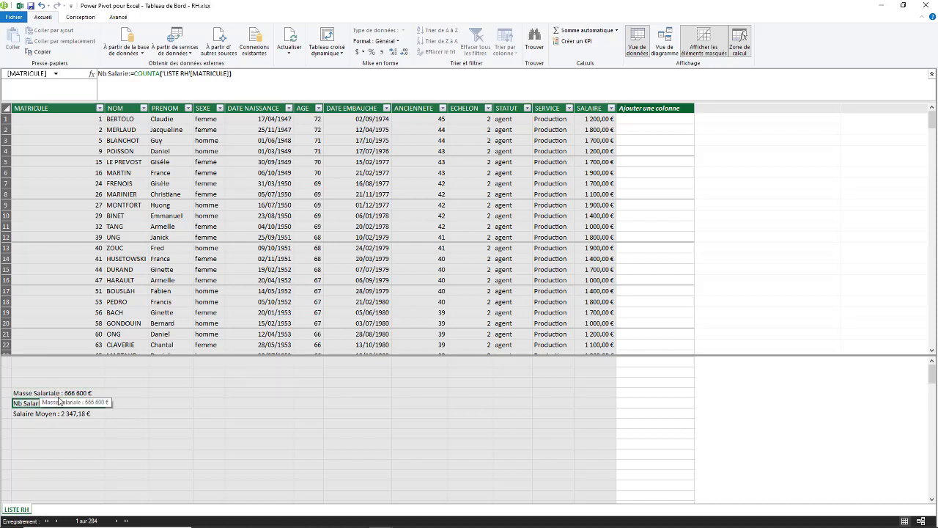
click(65, 394)
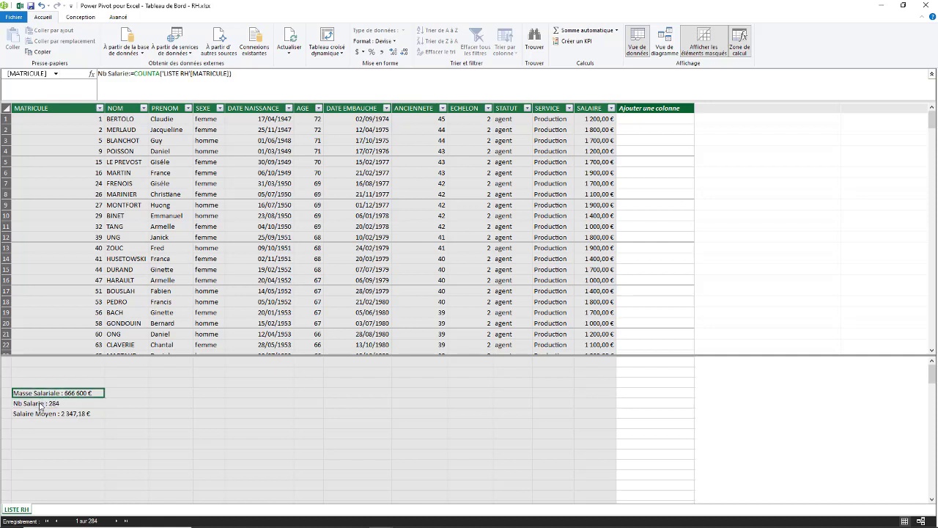
click(41, 405)
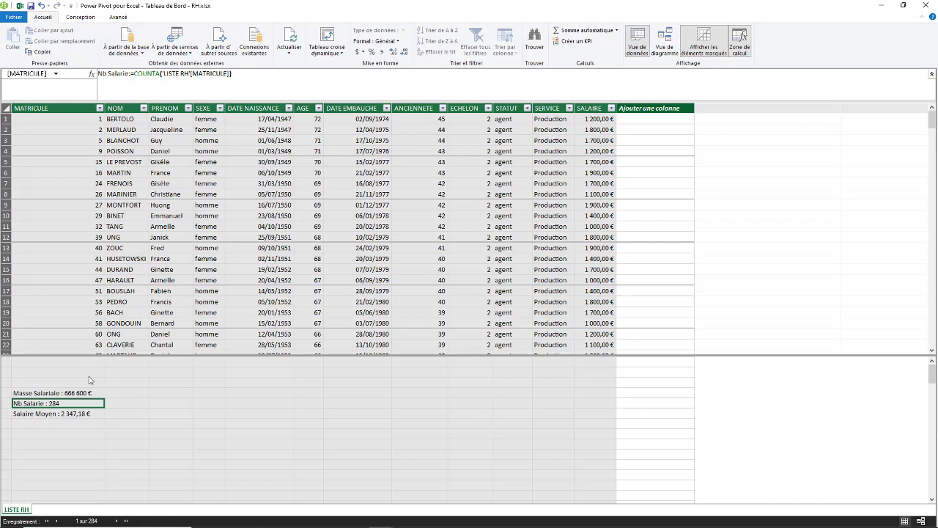
click(54, 424)
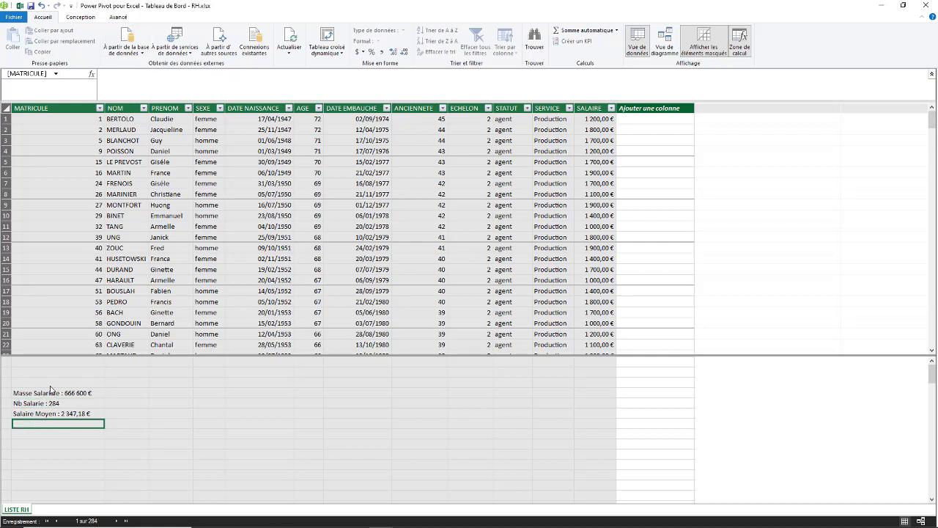
click(51, 390)
click(46, 405)
click(53, 394)
click(57, 414)
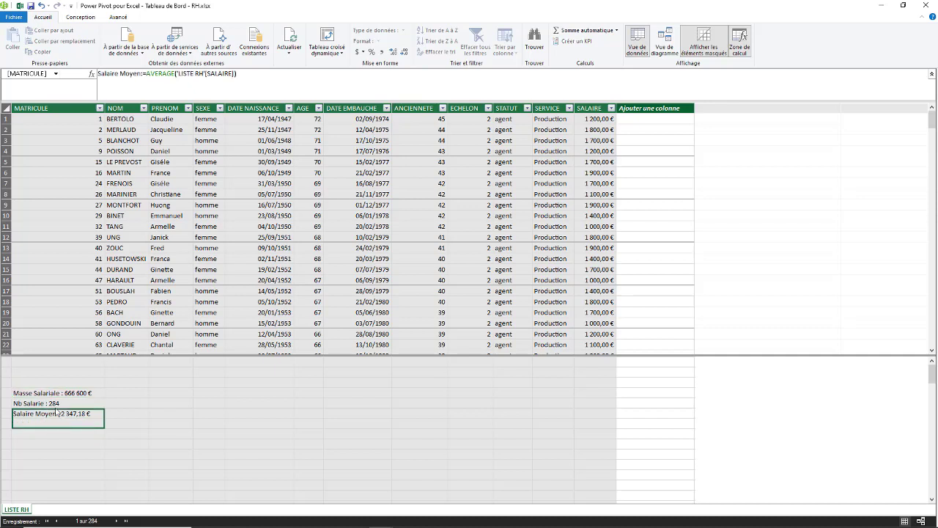
click(57, 402)
click(60, 393)
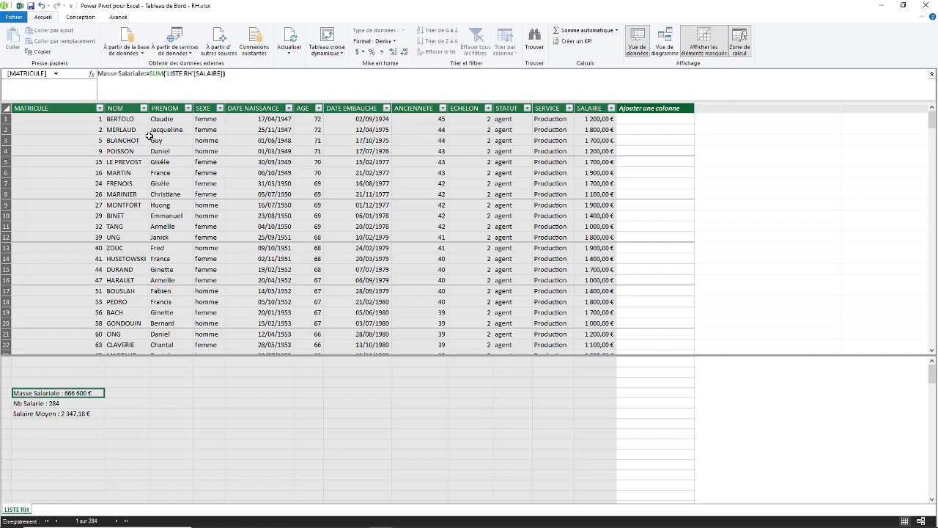
click(235, 73)
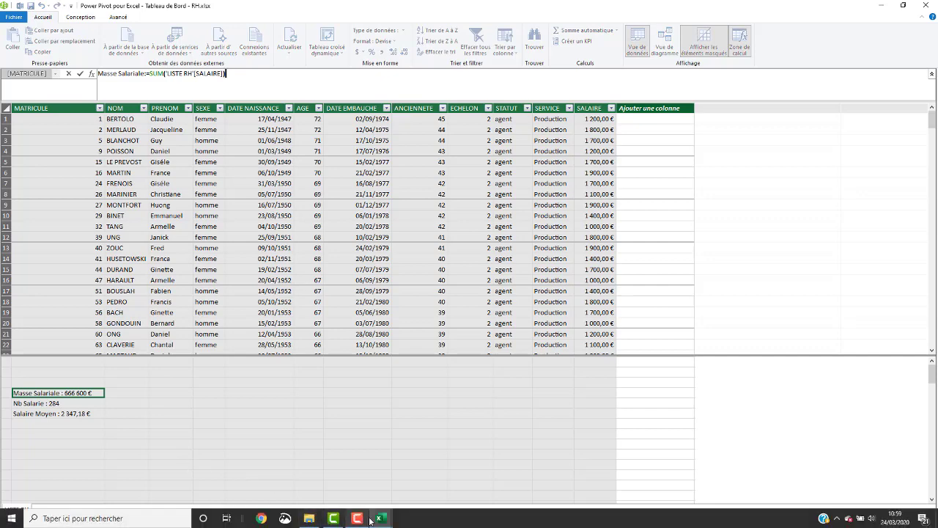
Switch to the Excel workbook to examine the MODELE dashboard, and return to Power Pivot to look through the LISTE RH rows
click(379, 520)
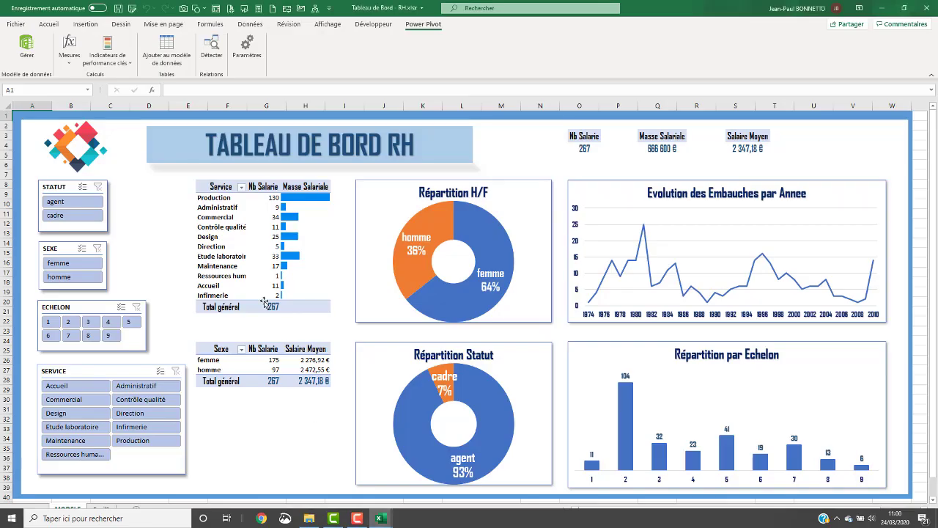
click(347, 484)
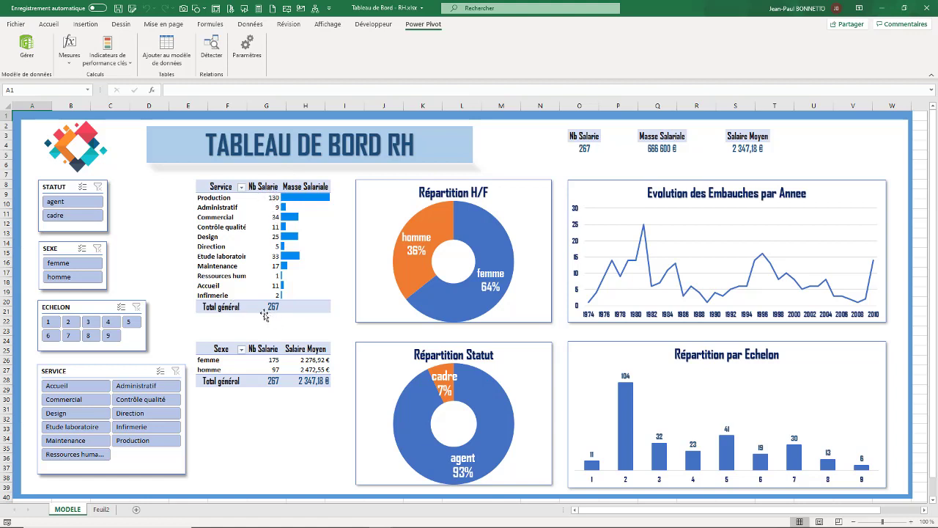
mouse_move(212, 524)
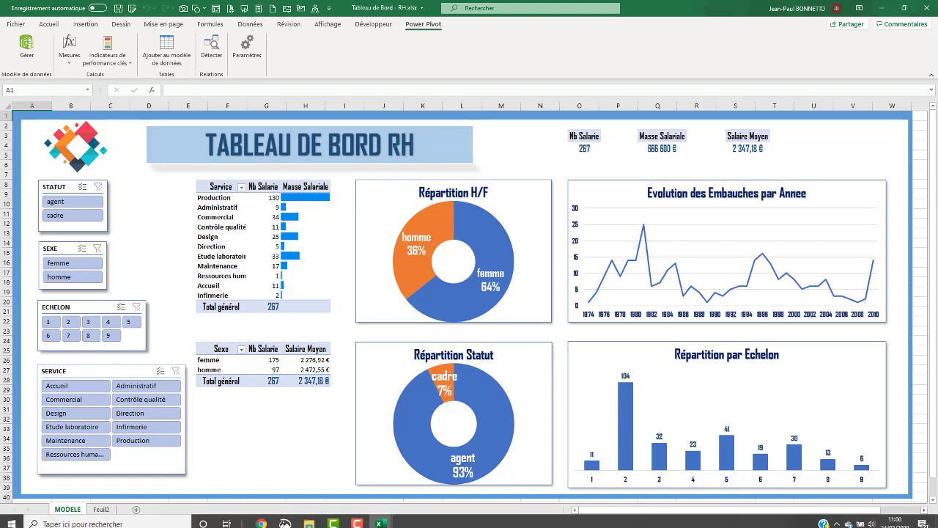
mouse_move(381, 521)
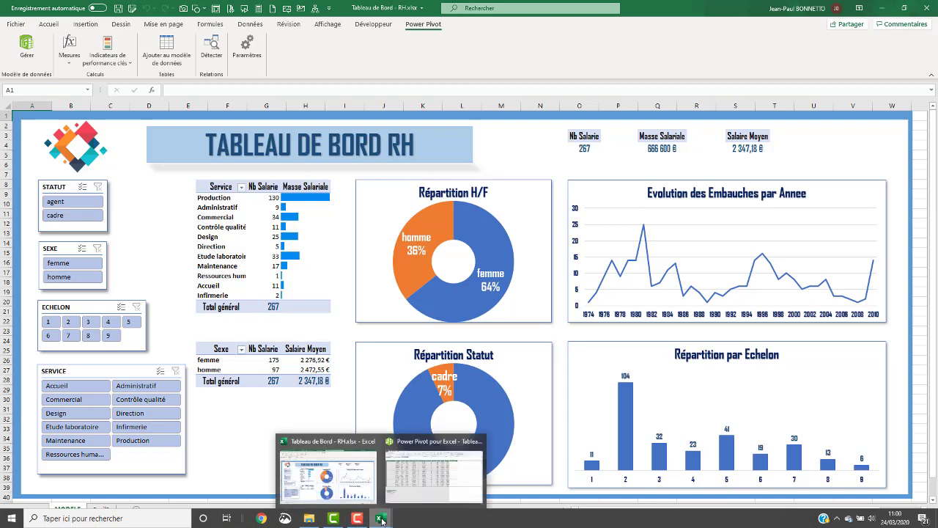
click(410, 480)
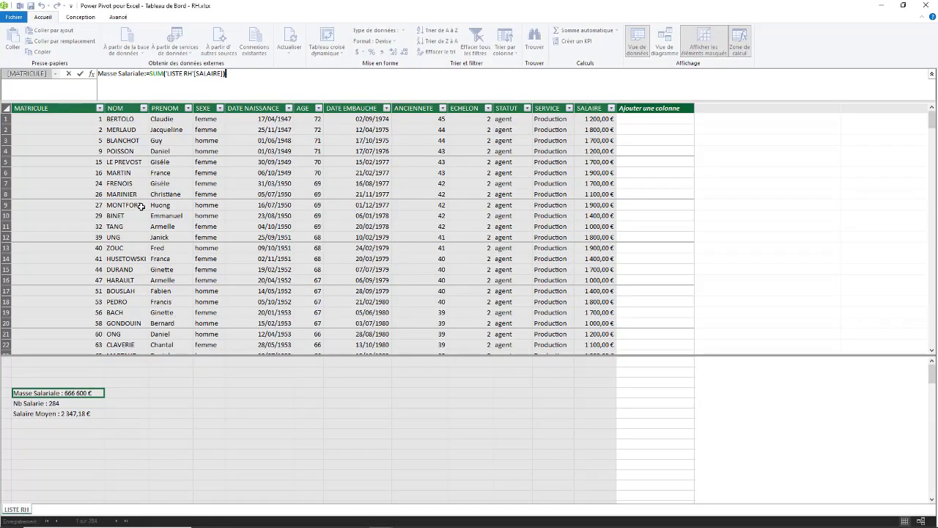
scroll(142, 206, down, 3)
scroll(142, 207, up, 5)
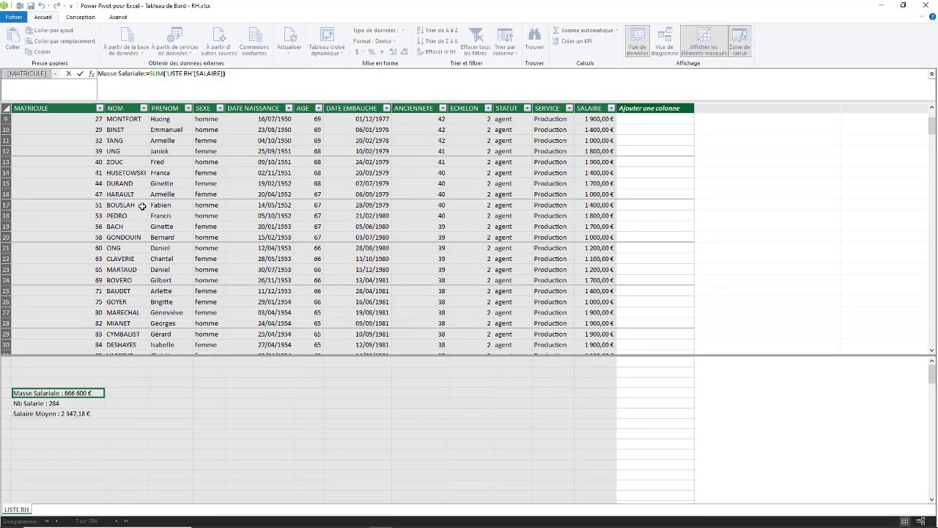
scroll(136, 210, down, 6)
scroll(131, 220, up, 4)
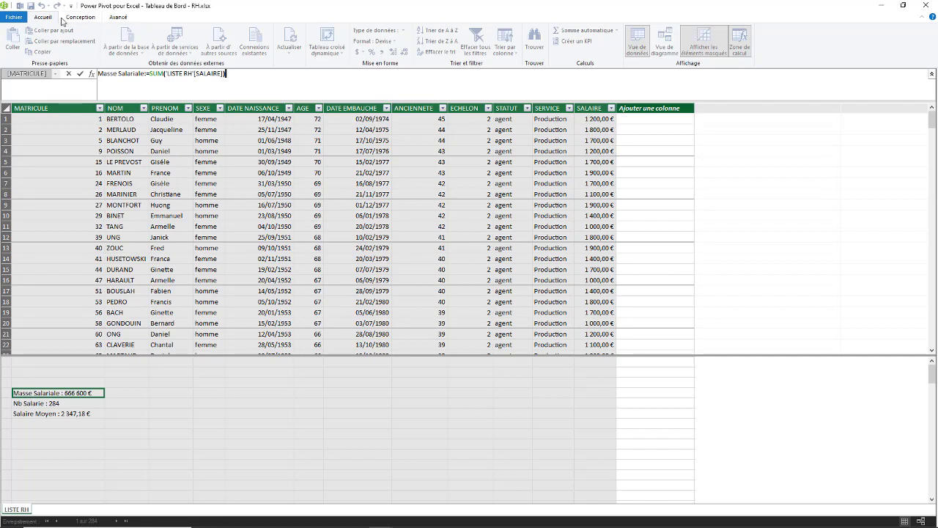
Insert a PivotTable from the data model at cell E10 of the existing sheet Feuil2 and expand the LISTE RH field list
click(108, 414)
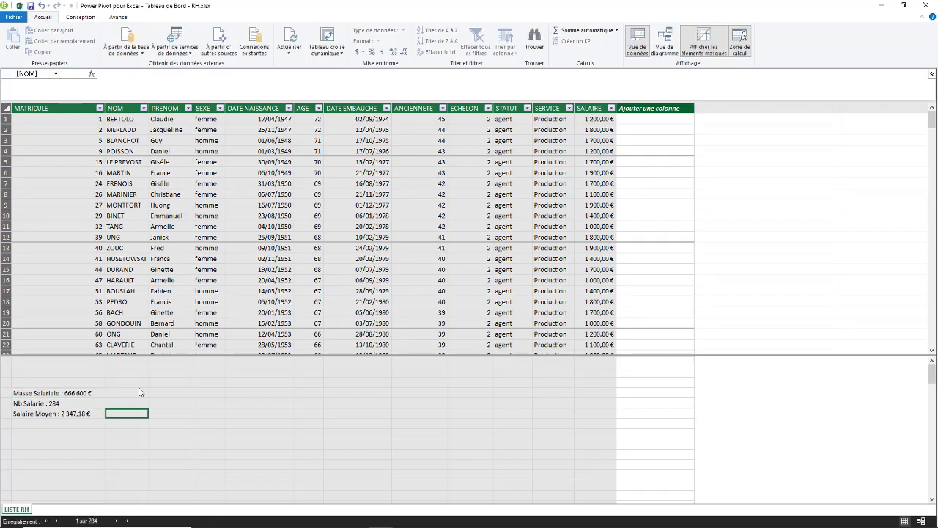
click(325, 53)
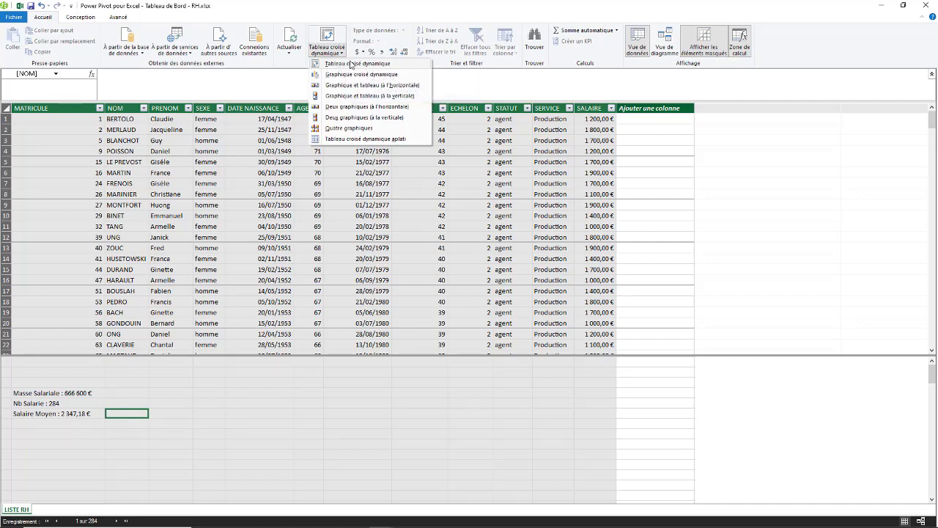
click(351, 65)
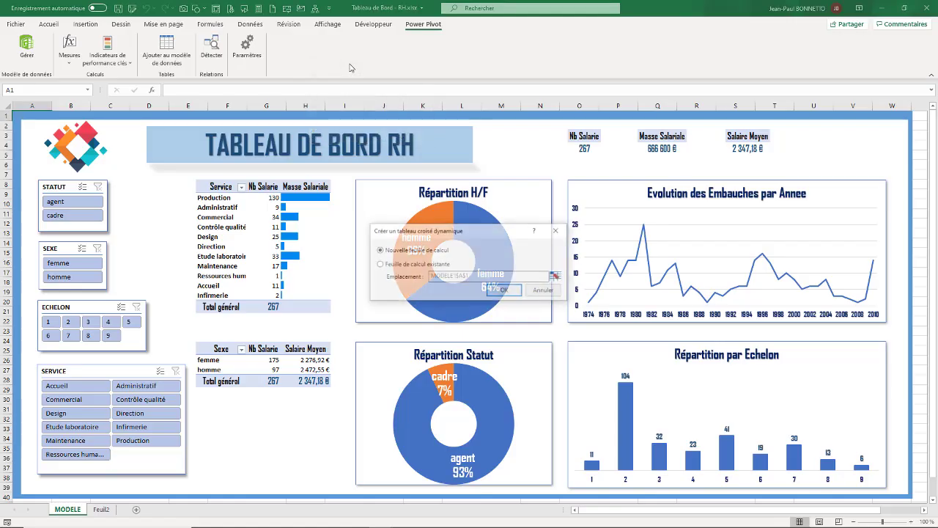
click(379, 263)
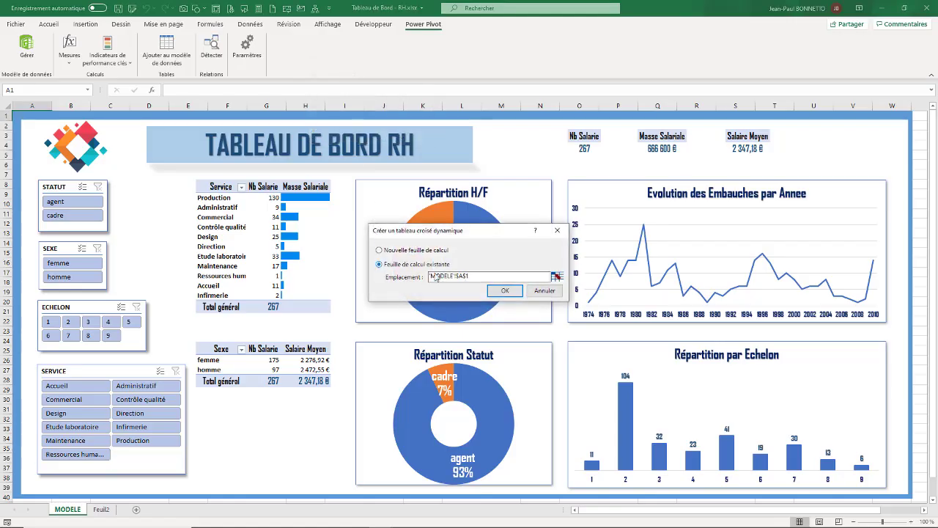
click(556, 277)
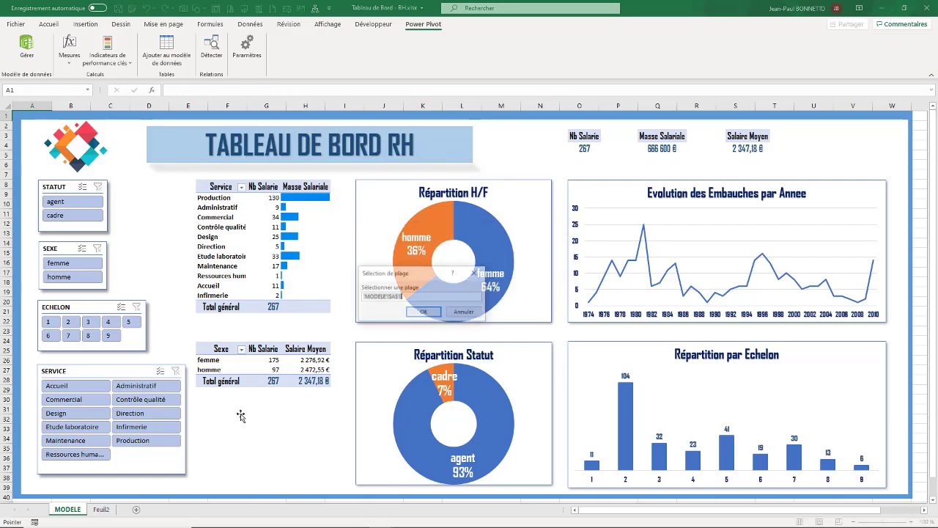
click(102, 509)
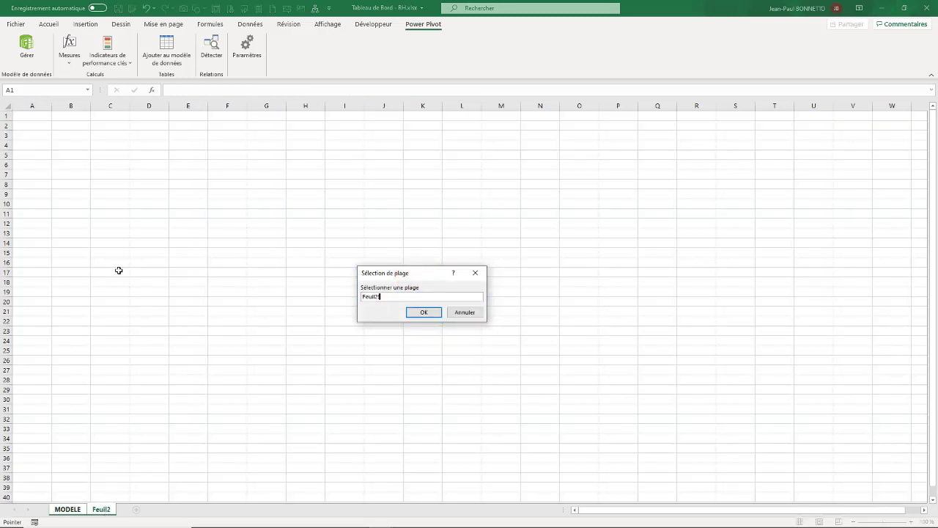
click(190, 203)
click(424, 313)
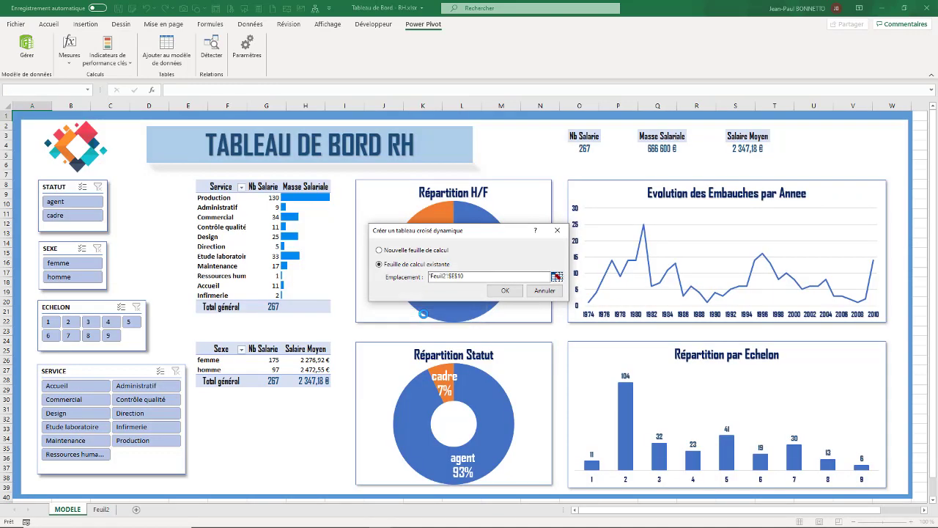
click(516, 293)
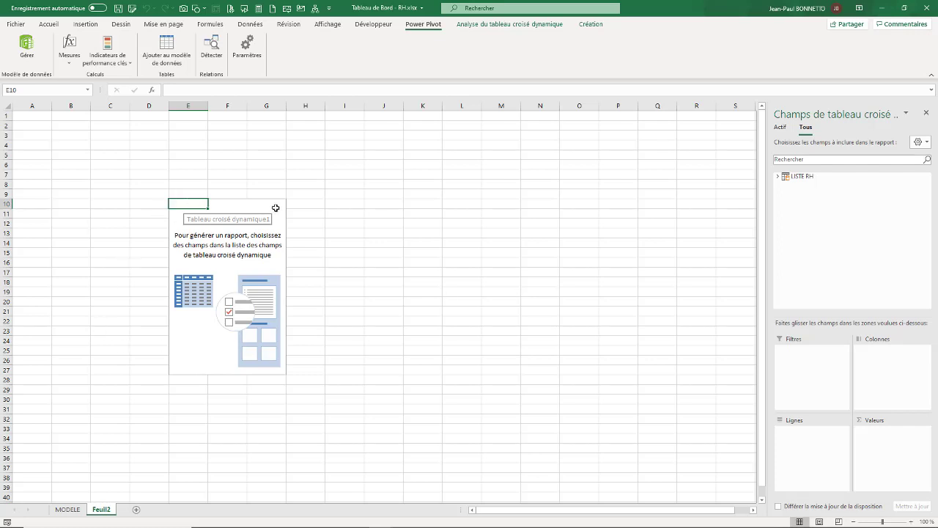
click(777, 176)
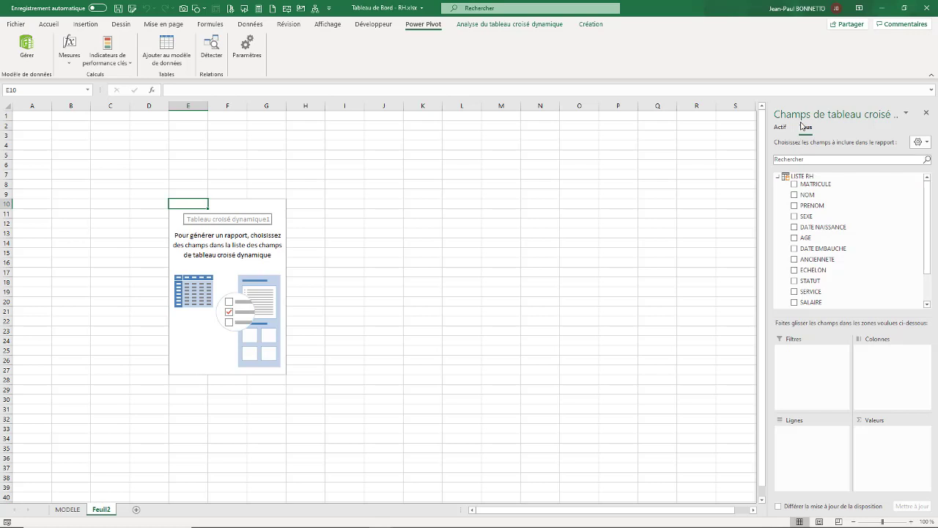
Build the PivotTable at E10 with SERVICE as rows and the Nb Salarie and Masse Salariale measures as values
scroll(920, 294, down, 2)
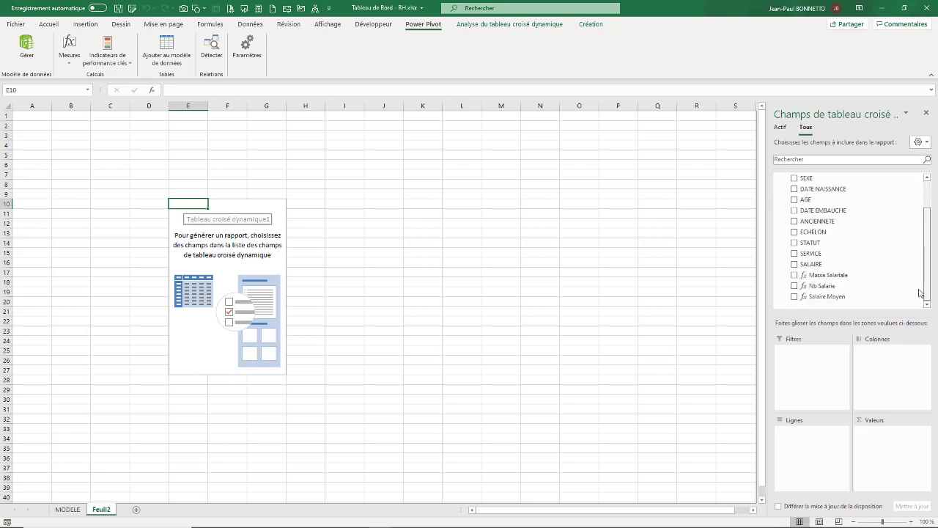
scroll(828, 220, up, 2)
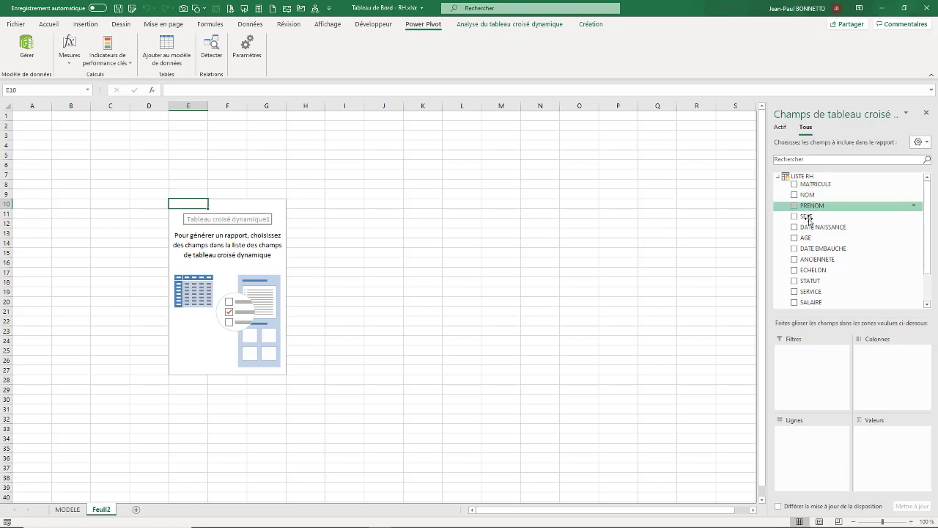
scroll(931, 261, down, 2)
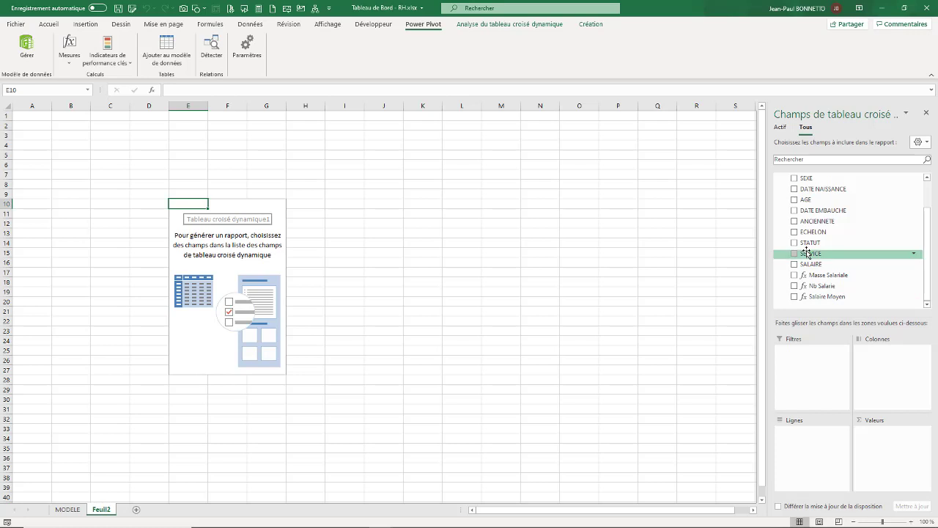
drag(807, 253, 781, 443)
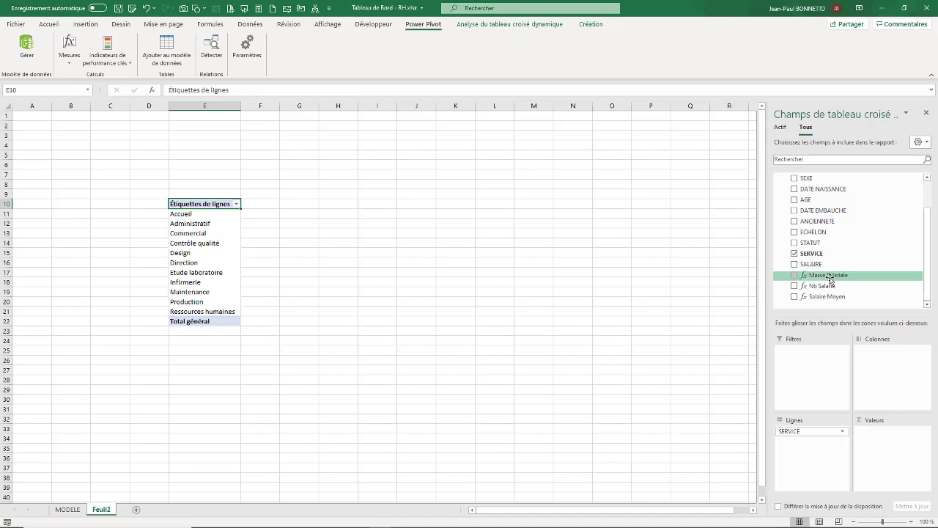
drag(823, 286, 877, 434)
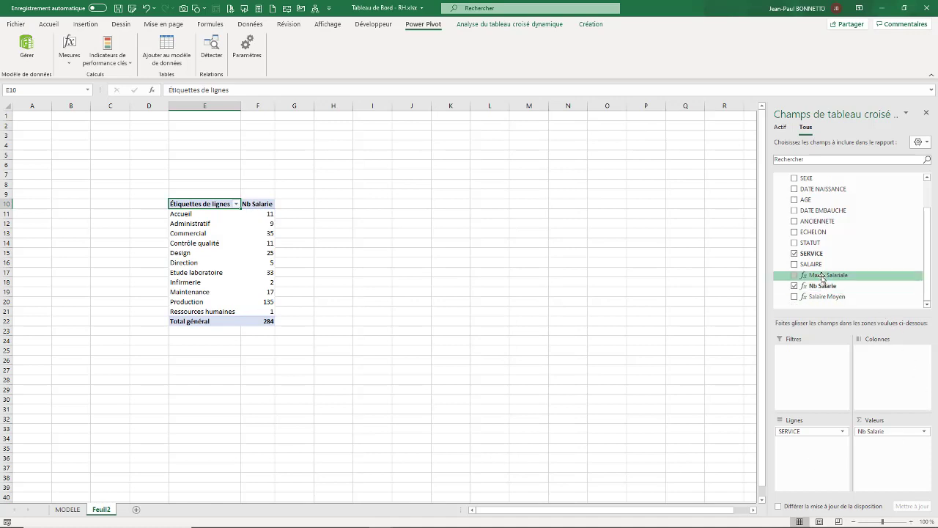
drag(820, 275, 891, 444)
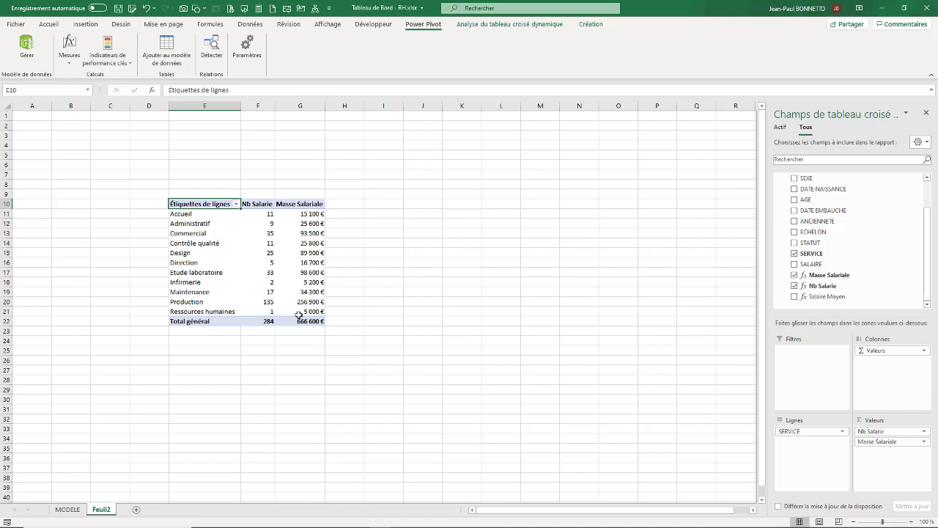
mouse_move(302, 321)
Rename the PivotTable's row labels header in E10 as Services
click(203, 238)
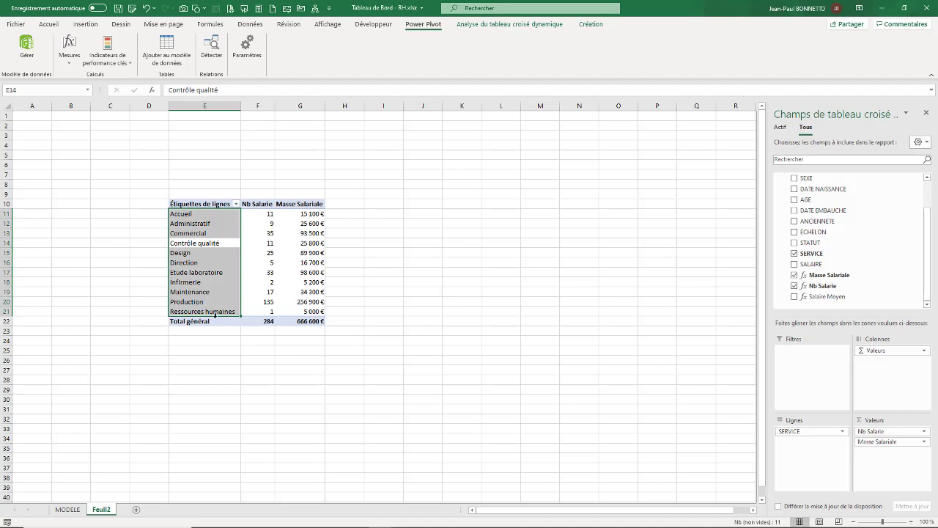
click(310, 213)
click(209, 204)
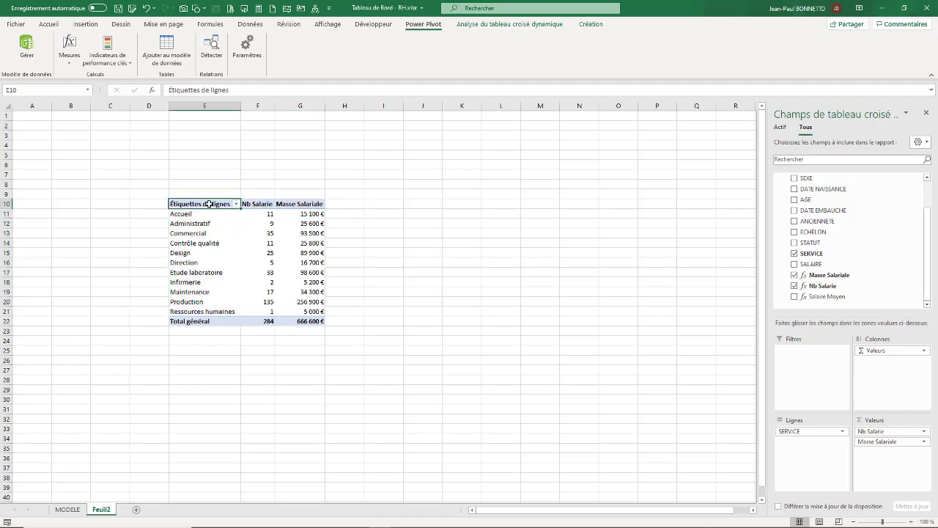
text(Ser)
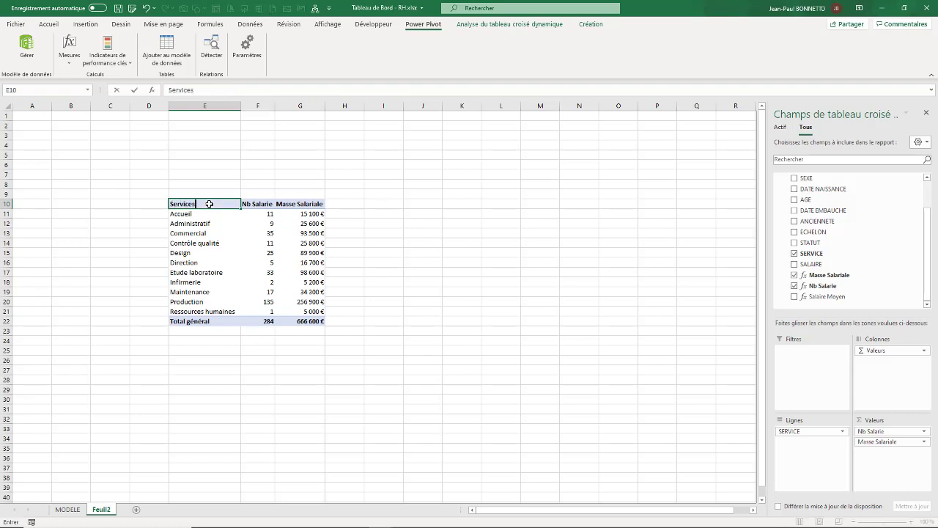
text(vices)
click(297, 204)
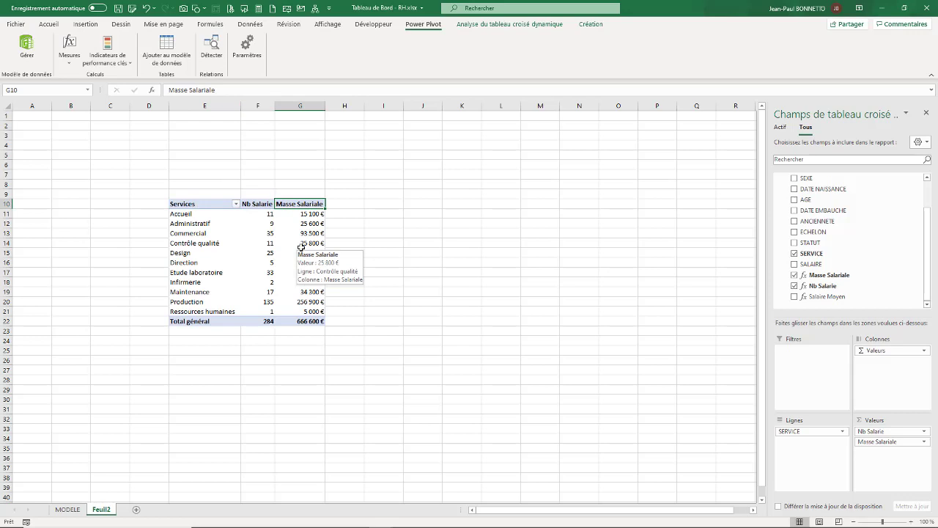
Compare the Nb Salarie column with the service table on the MODELE sheet and return to Feuil2
click(266, 200)
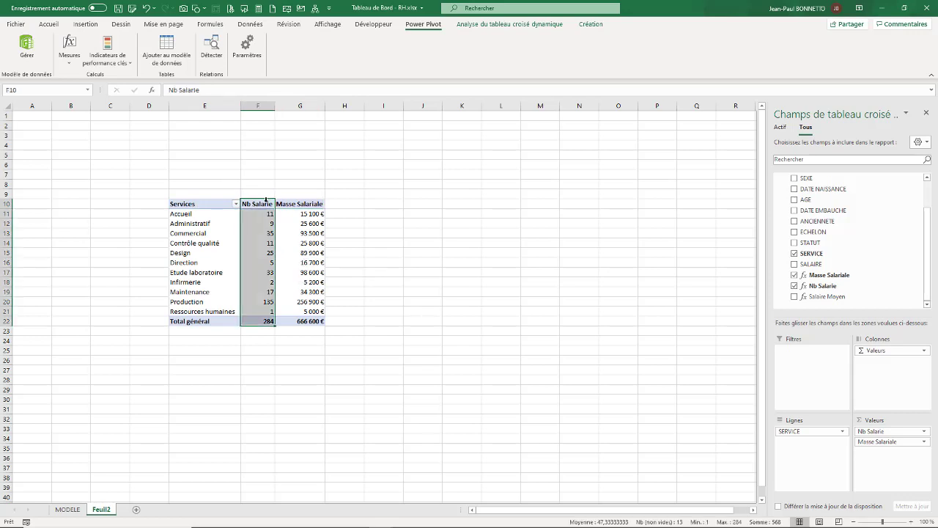
click(261, 205)
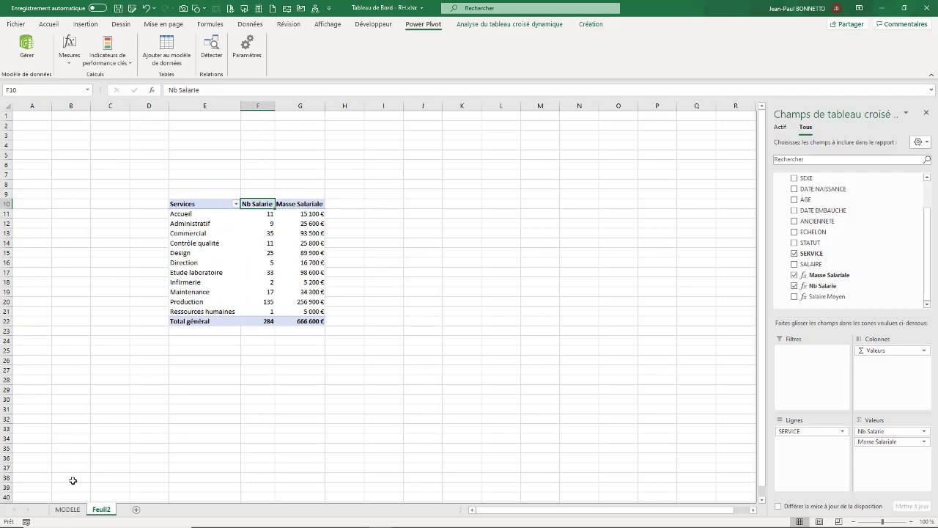
click(67, 509)
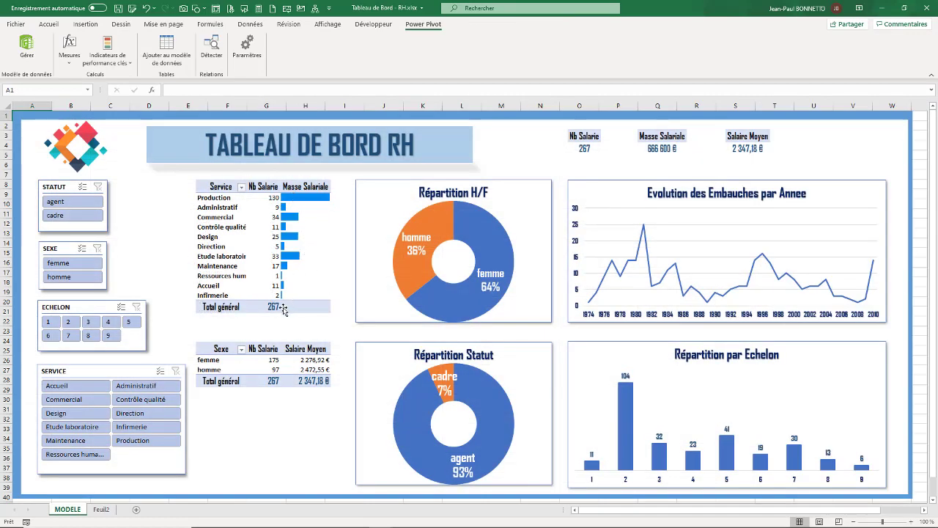
click(101, 510)
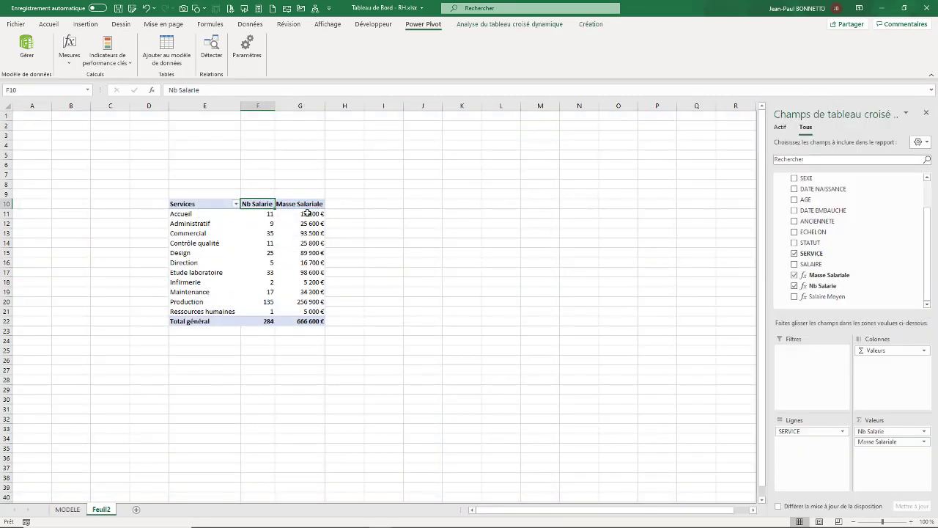
Apply light blue solid-fill data bars to the Masse Salariale values in G11:G21, excluding the grand total
drag(307, 213, 301, 314)
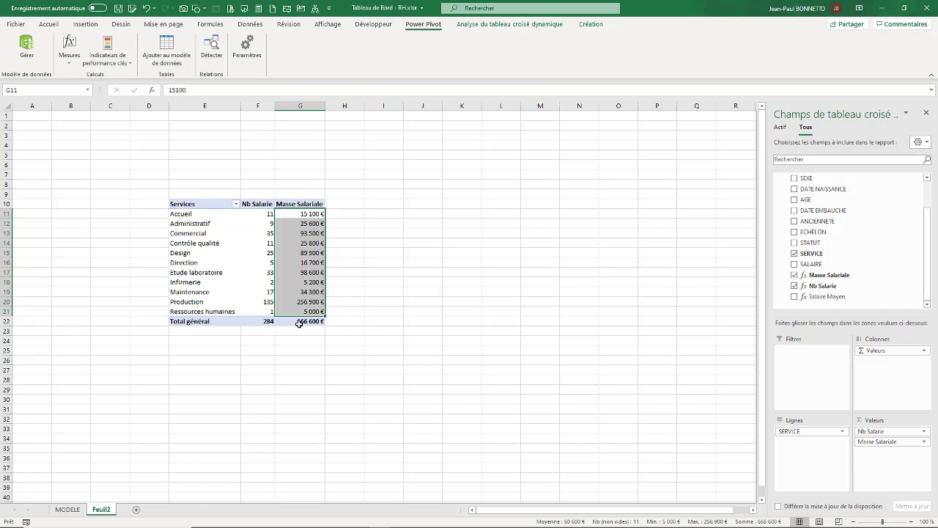
click(49, 24)
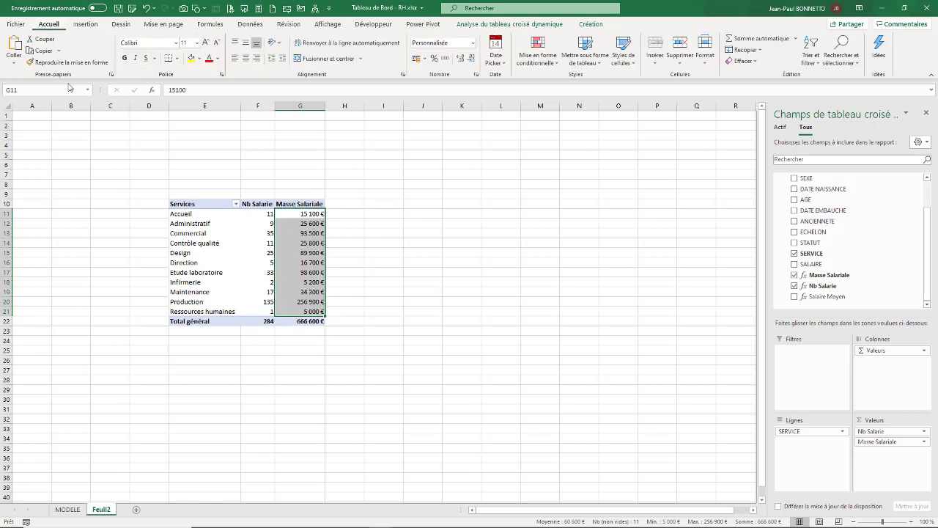
click(538, 62)
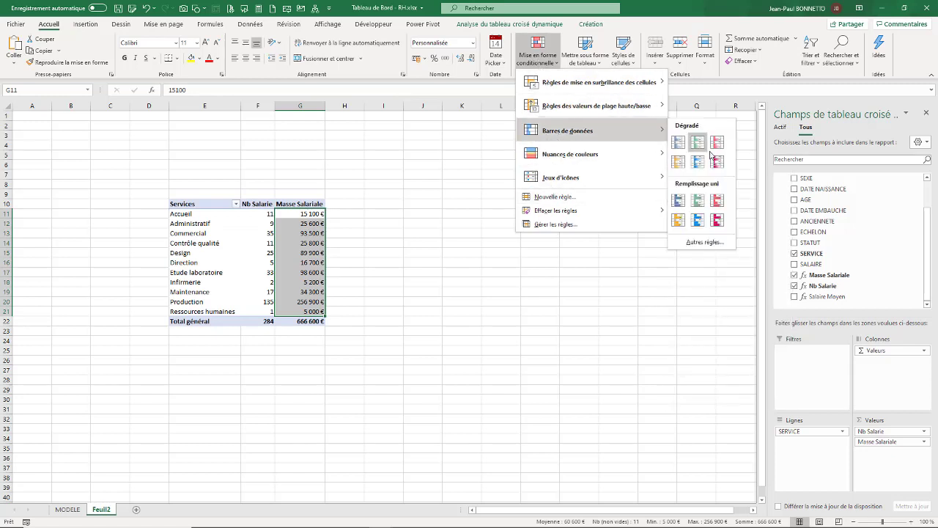
click(697, 222)
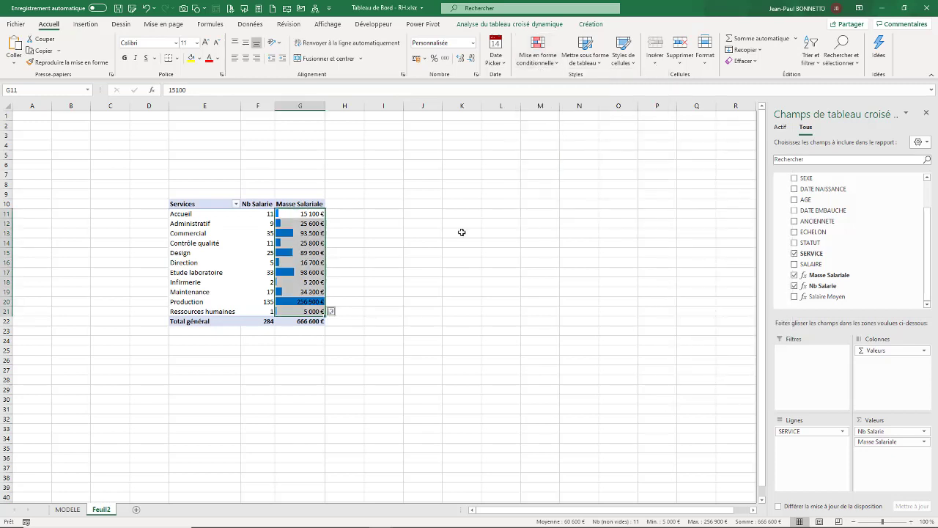
Edit the data bar rule to show only the bar and apply to all cells showing Masse Salariale values for SERVICE
click(537, 55)
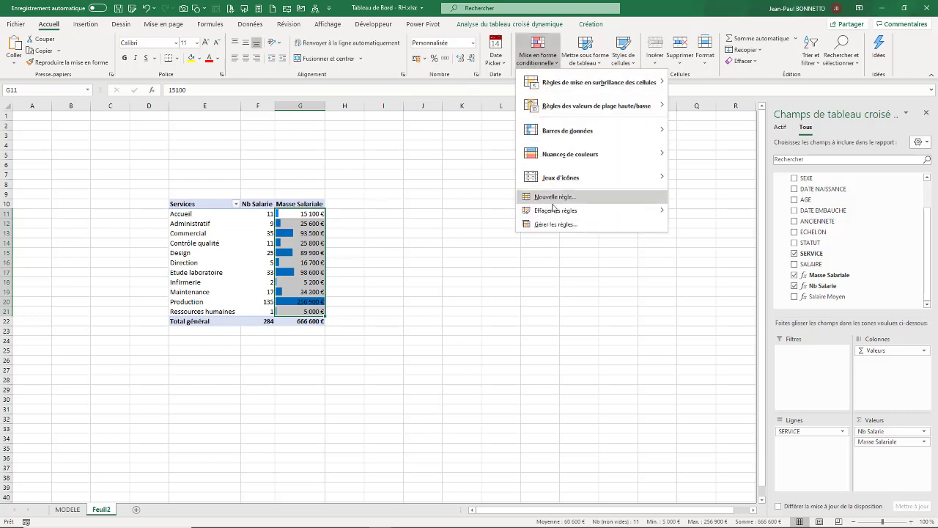
click(543, 223)
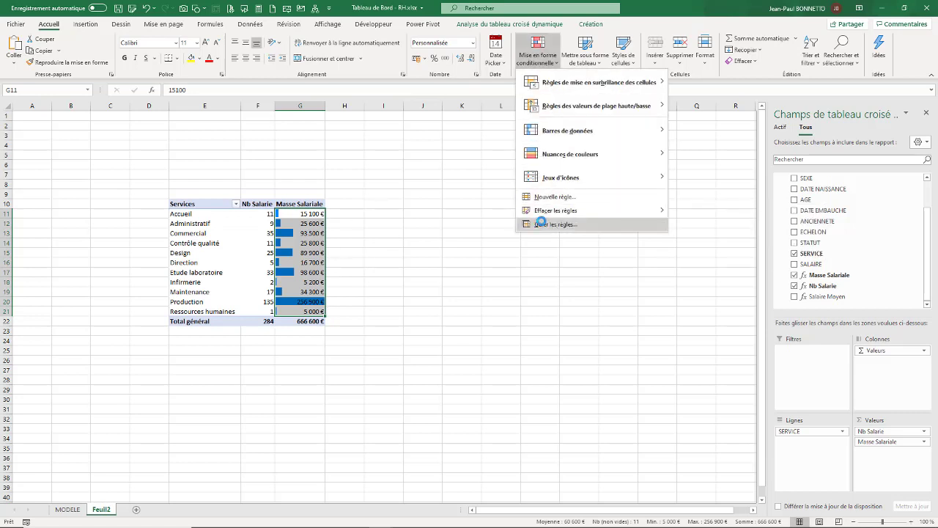
drag(439, 245, 553, 146)
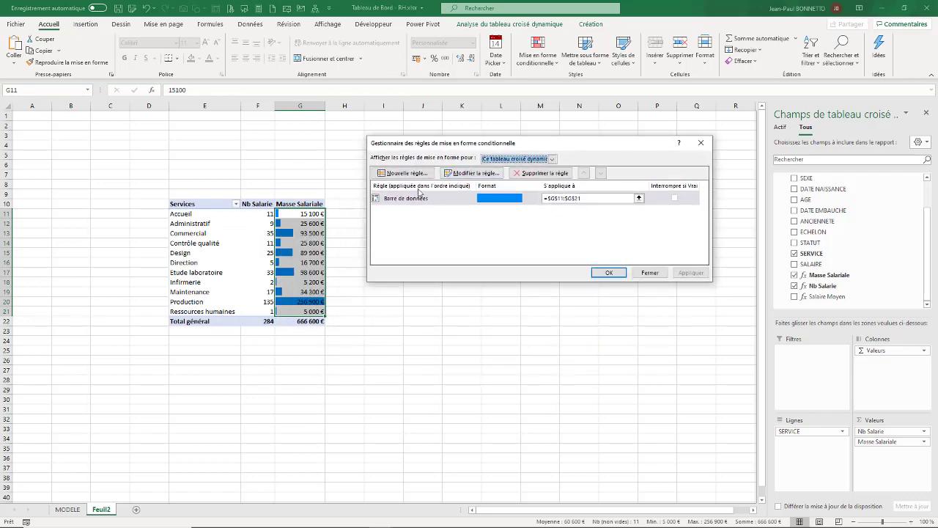
click(467, 173)
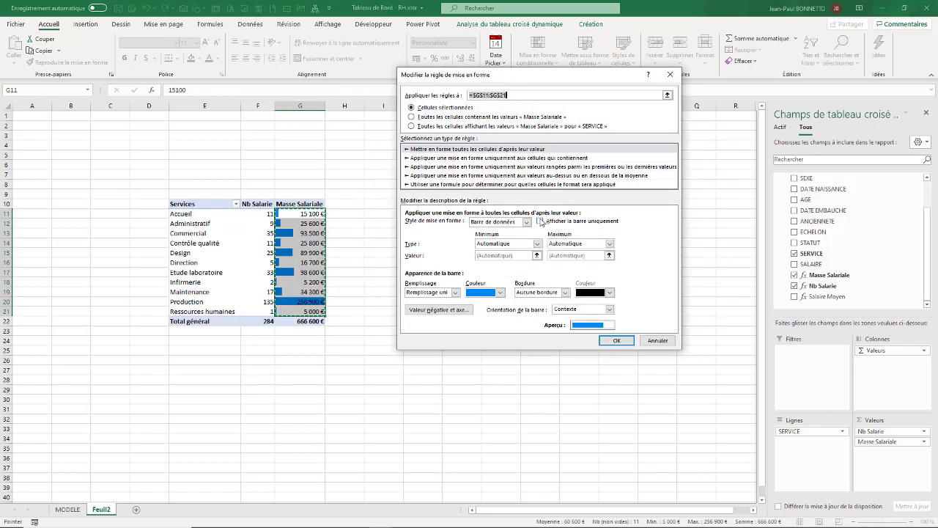
click(540, 221)
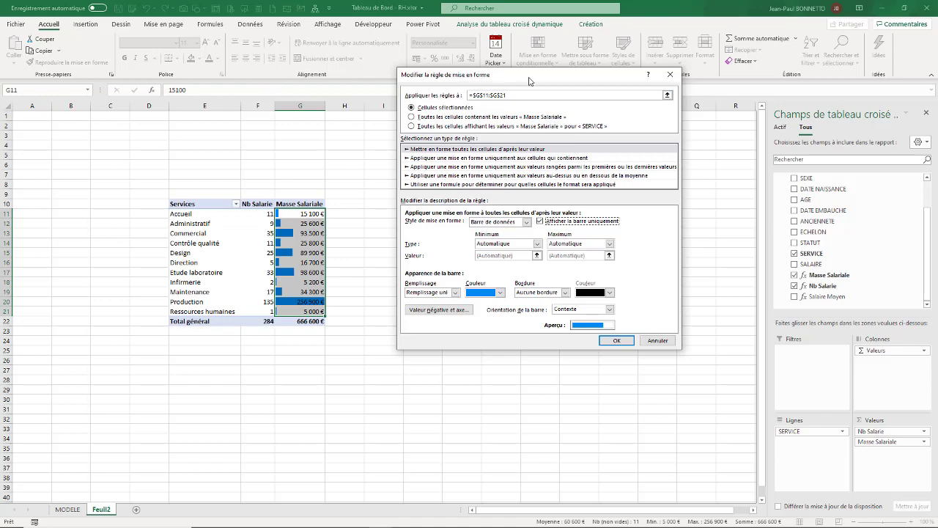
drag(529, 80, 527, 125)
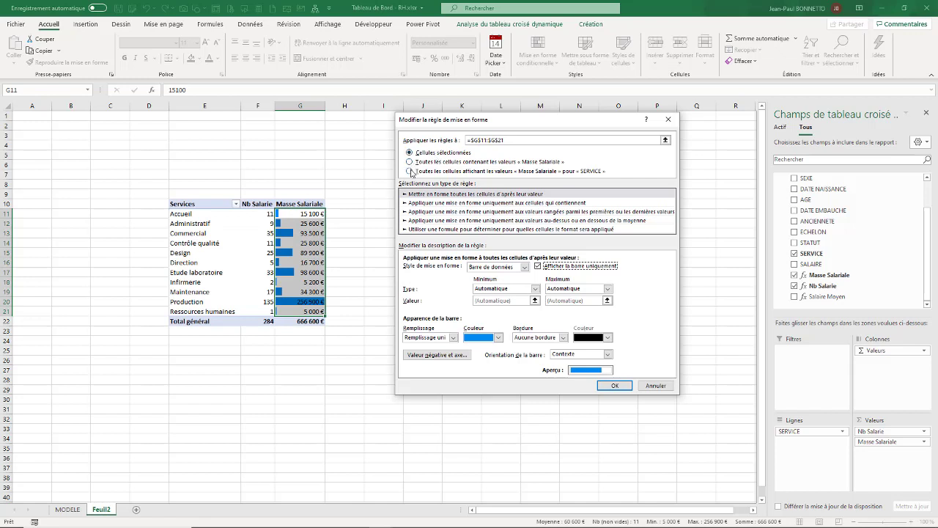
click(410, 171)
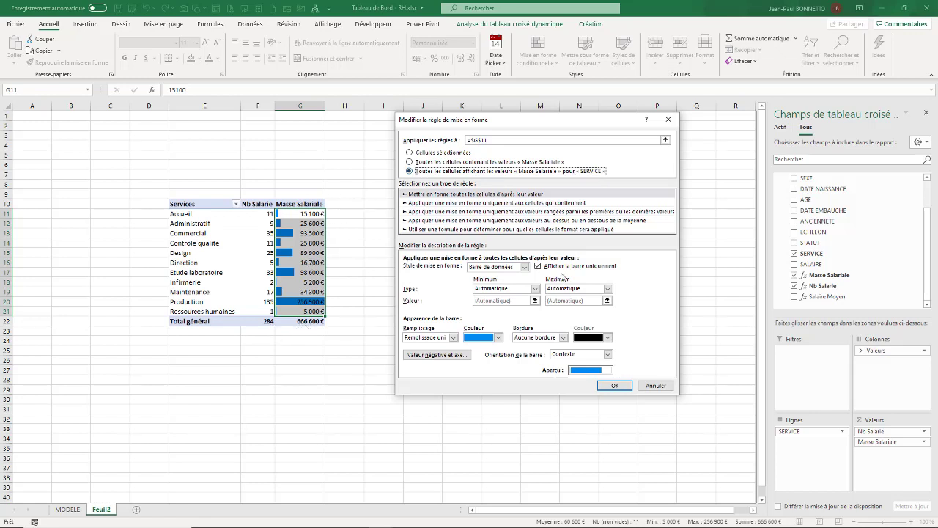
click(618, 387)
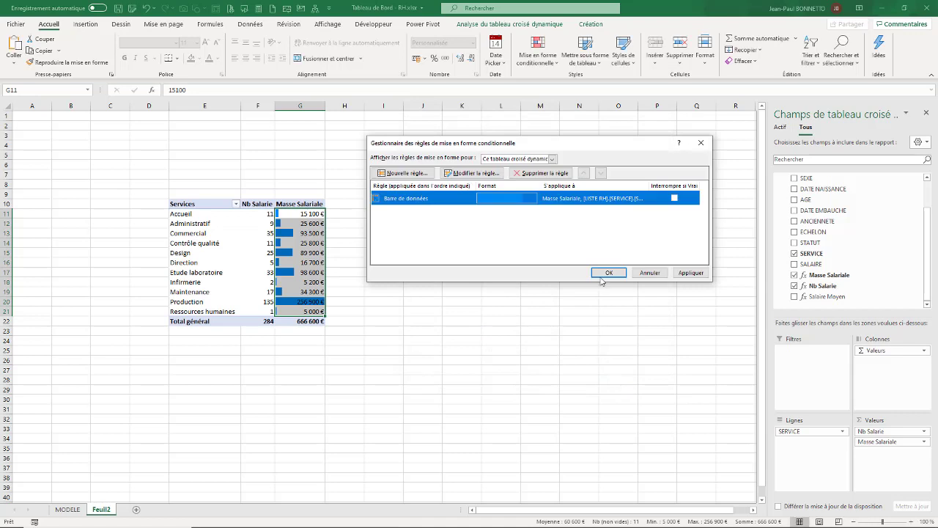
click(691, 272)
click(608, 273)
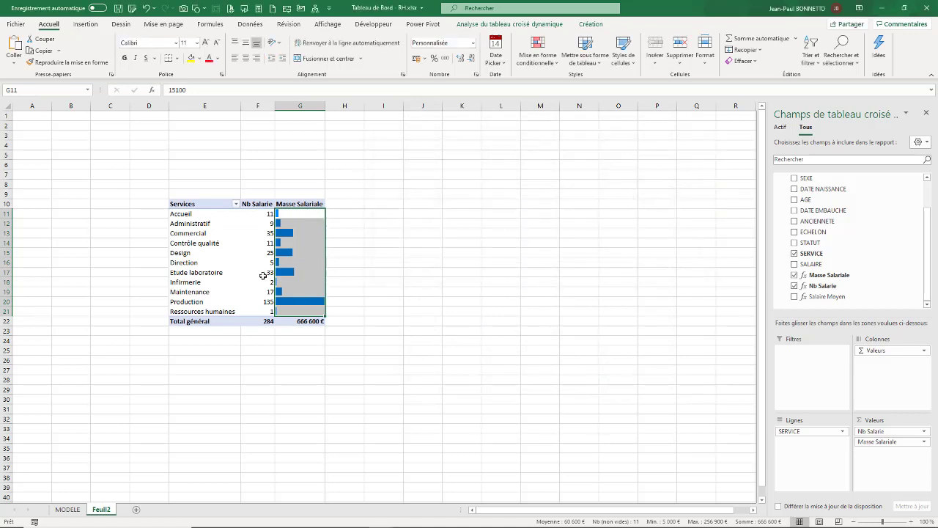
Hide the Masse Salariale grand total in G22 by giving the cell the custom number format ";"
click(226, 269)
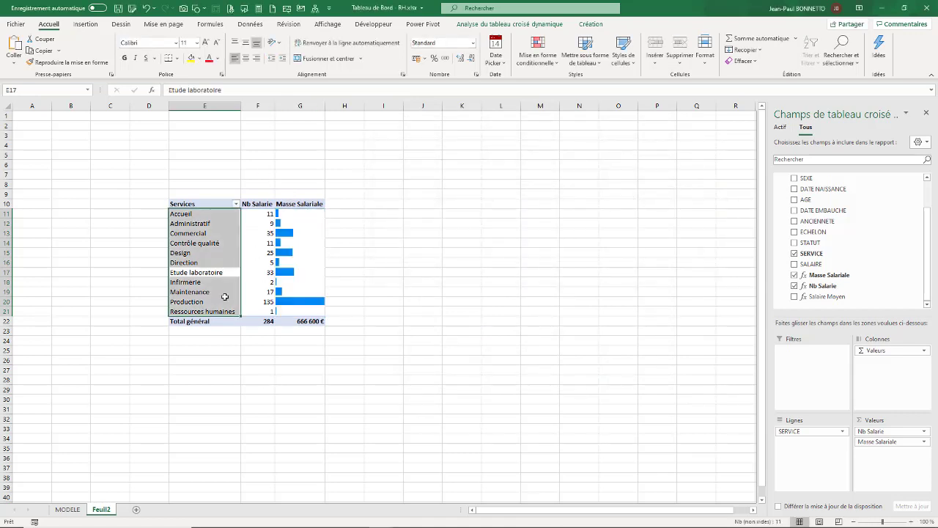
click(207, 302)
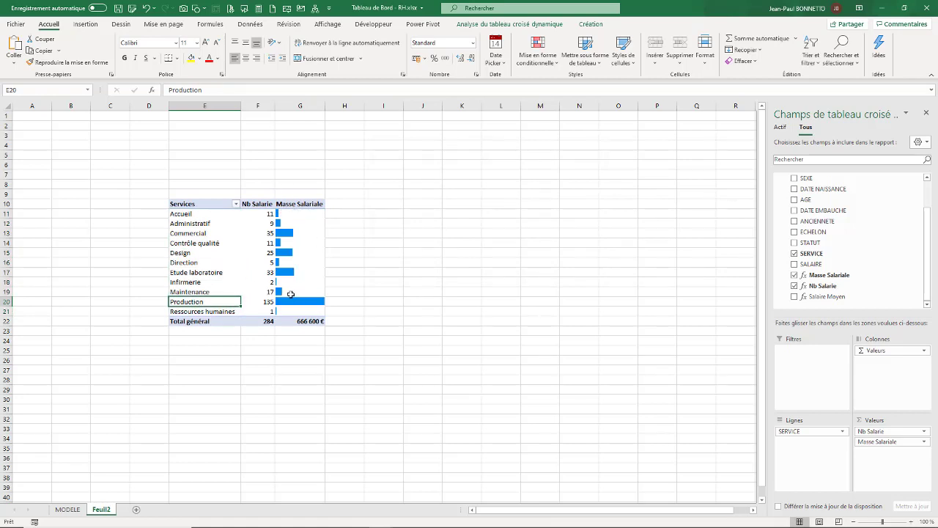
click(302, 321)
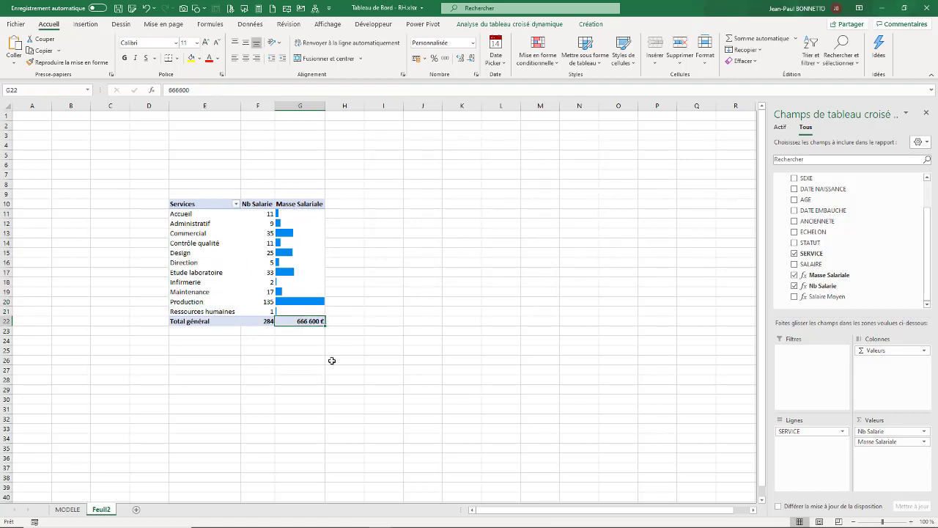
click(476, 77)
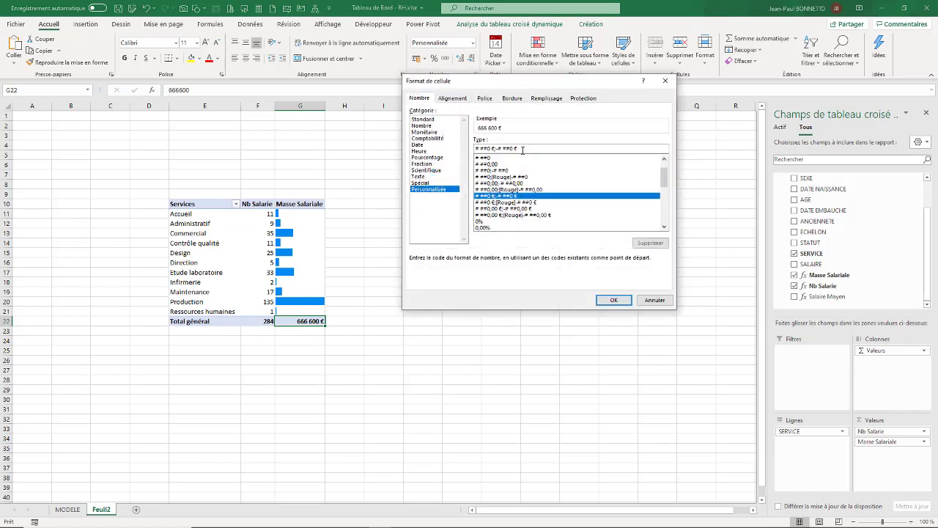
key(Delete)
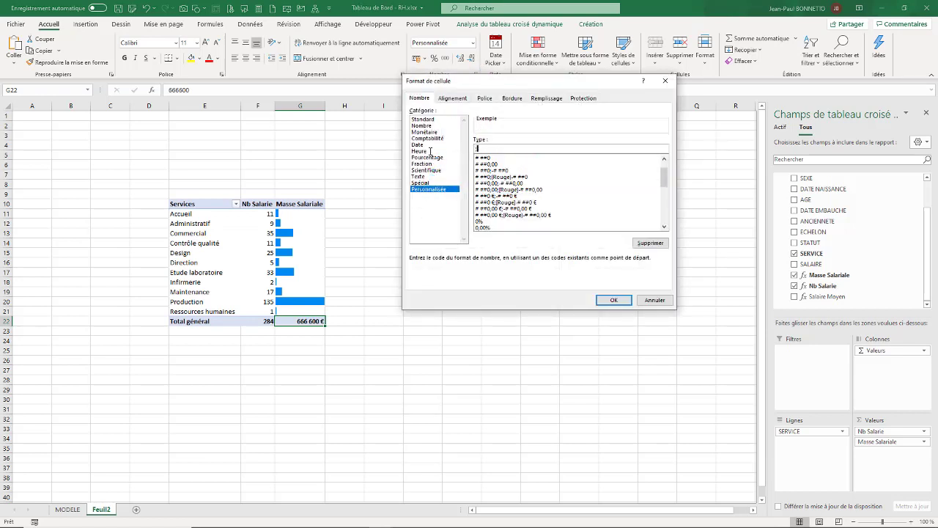
click(613, 299)
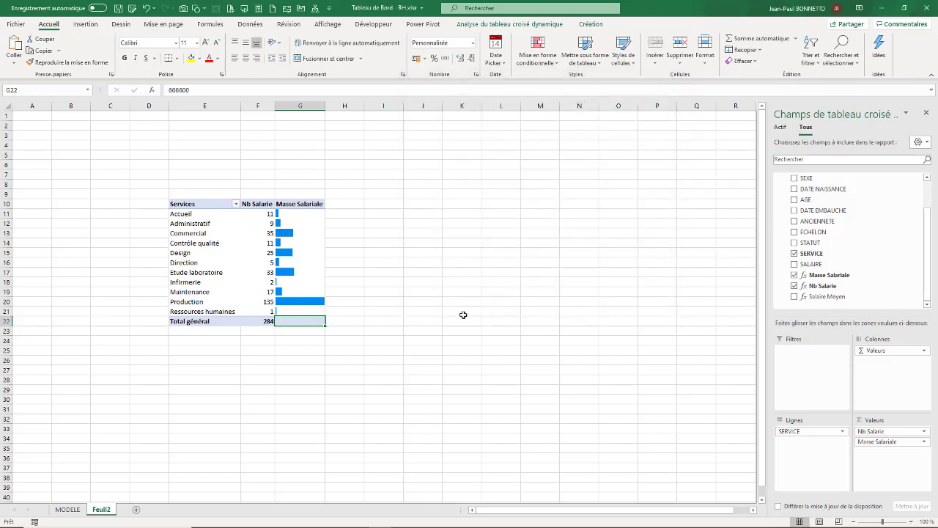
double_click(301, 350)
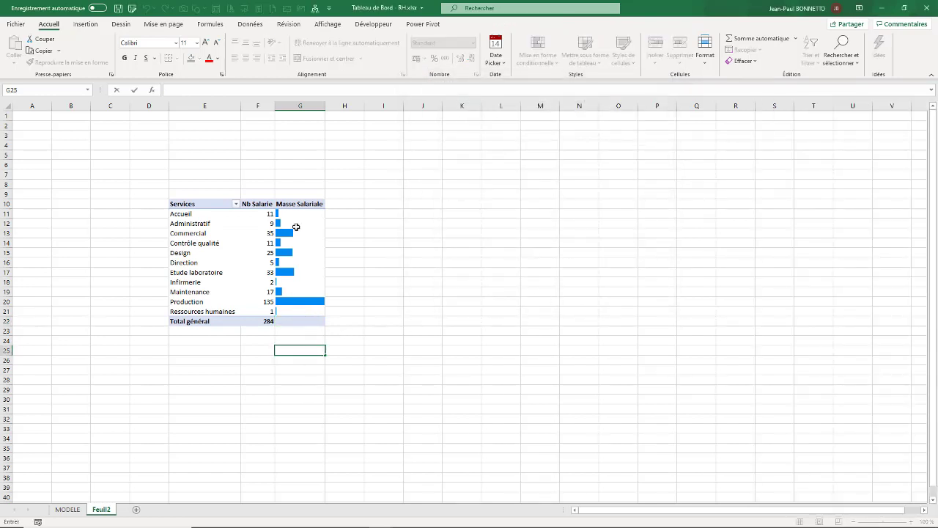
click(294, 323)
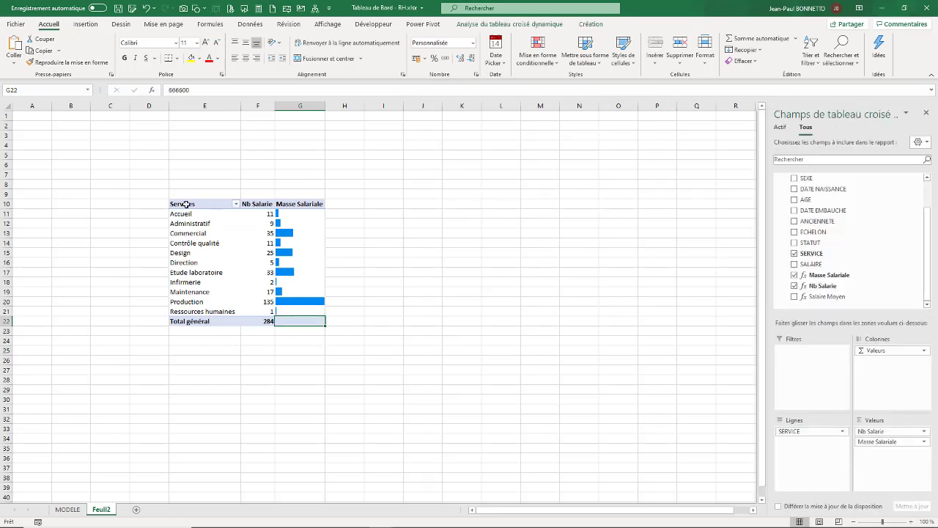
Name the service PivotTable tcd_NbSaarieParService and turn off automatic column width adjustment on update
drag(186, 204, 305, 321)
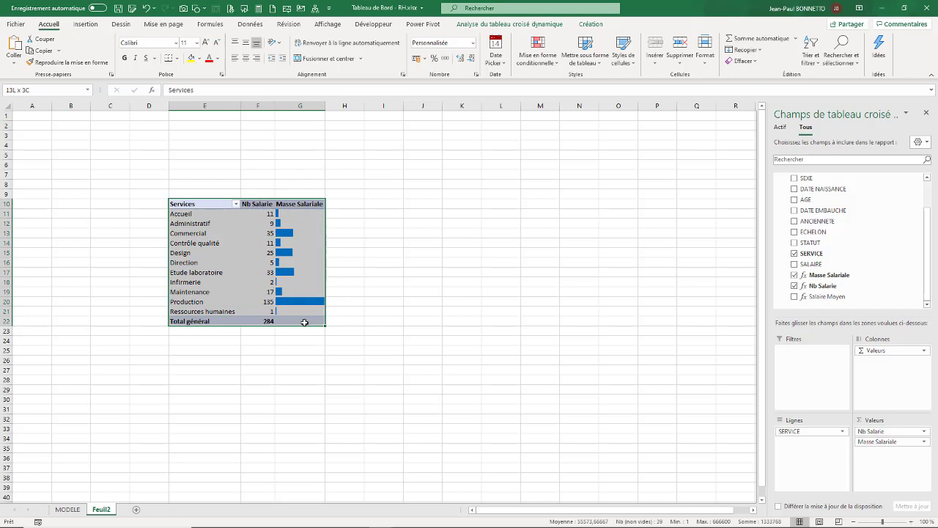
click(243, 250)
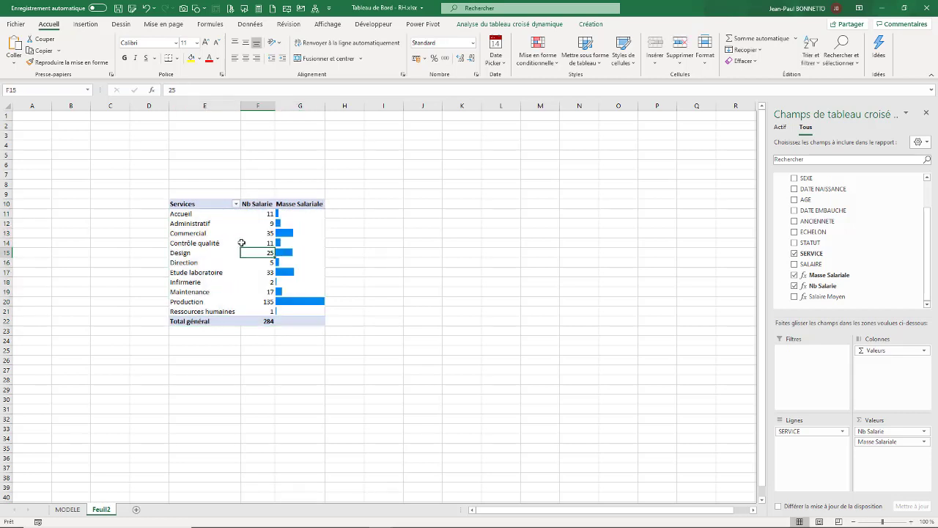
click(499, 26)
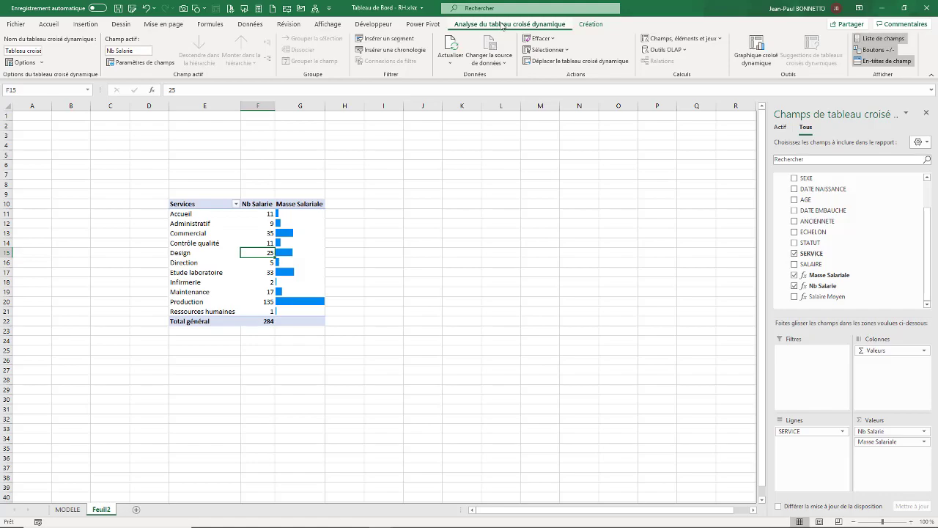
click(24, 63)
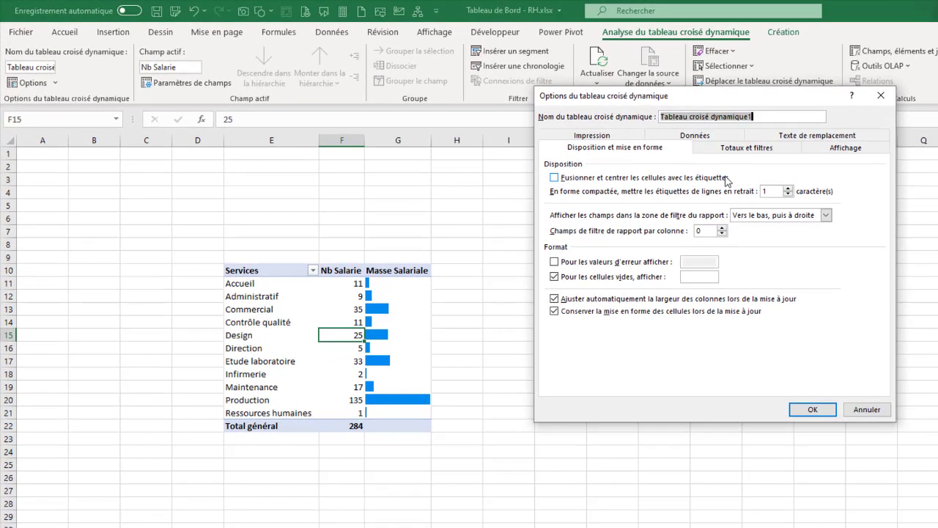
text(tcd_NbSaarieParService)
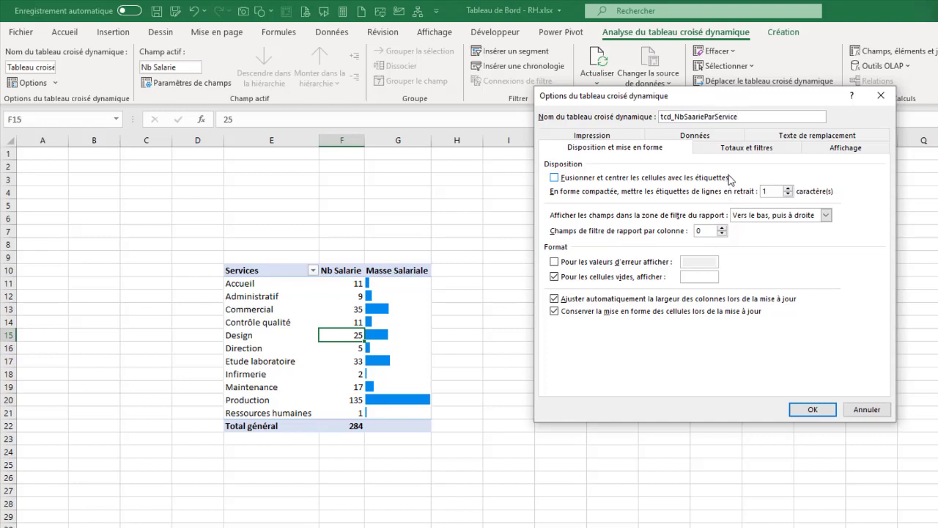
click(554, 299)
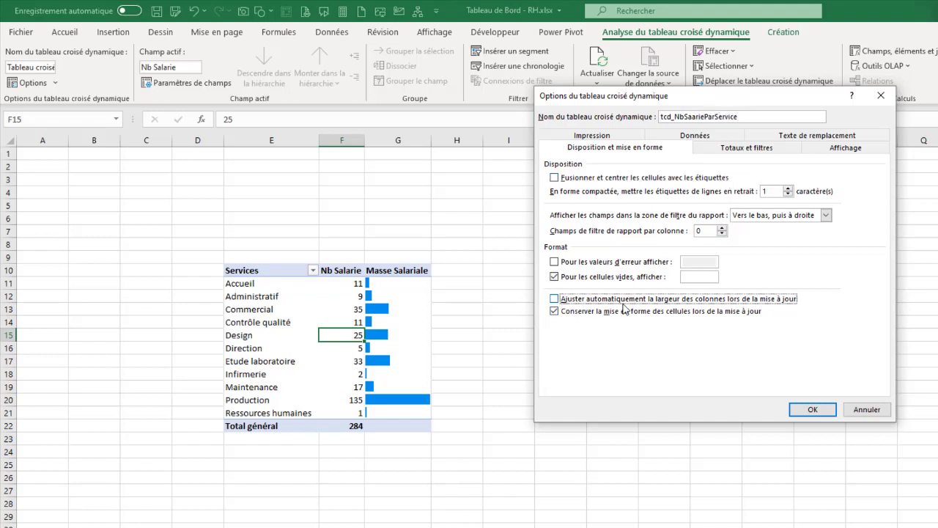
click(812, 409)
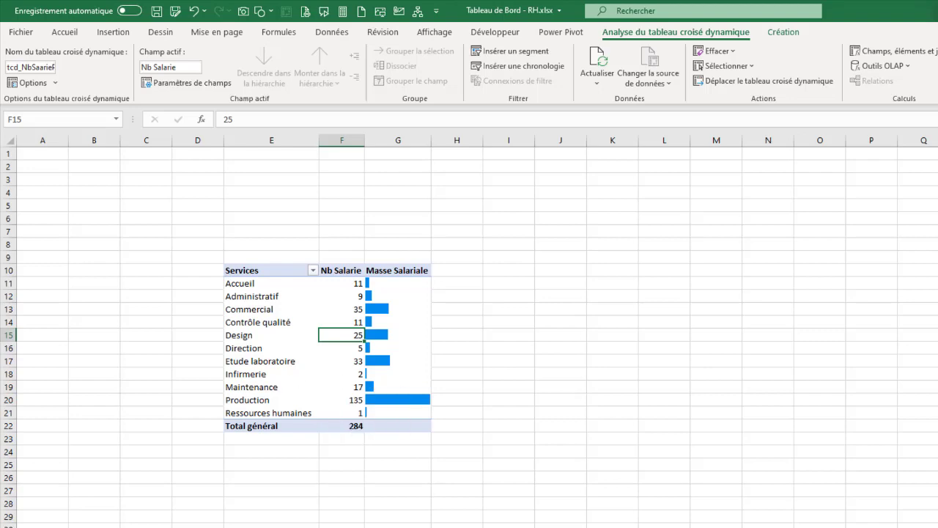
Insert a flattened PivotTable from the Power Pivot data model at K3 on Feuil2 with Nb Salarie as its value
key(ctrl+Page_Up)
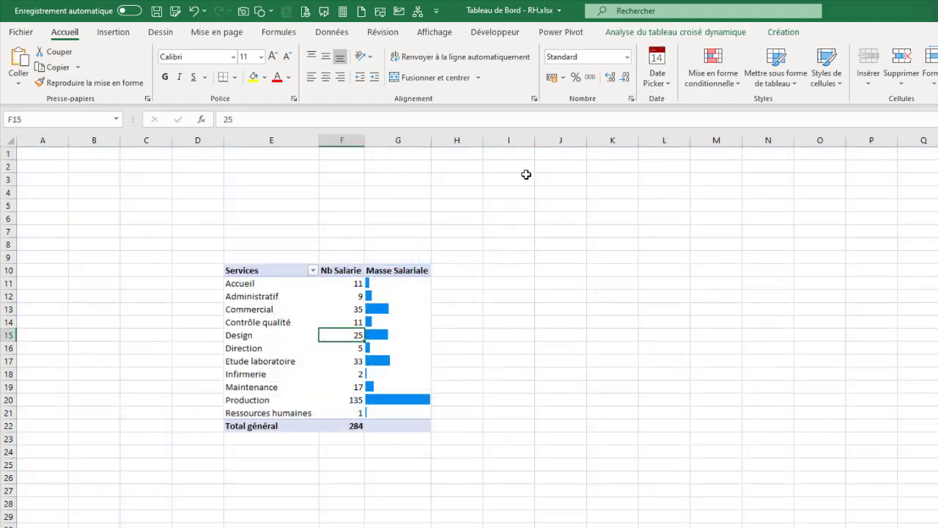
click(572, 35)
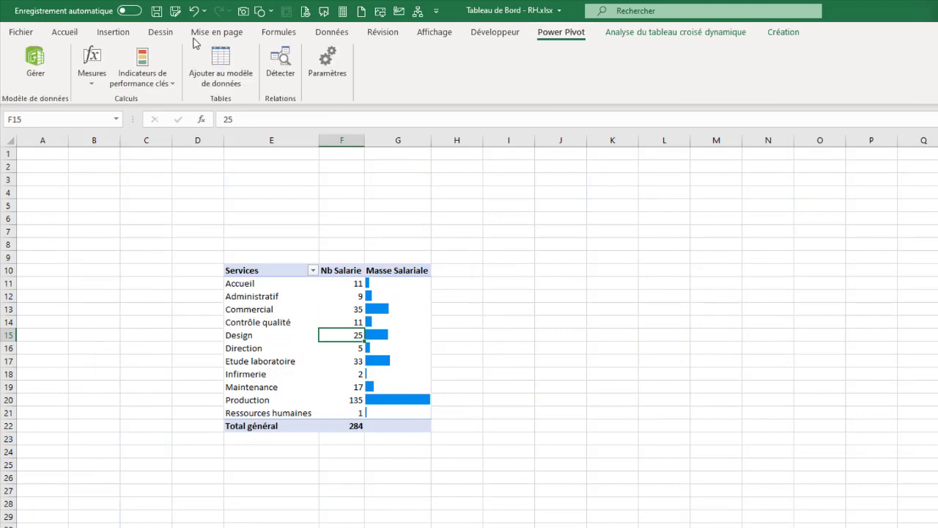
click(36, 65)
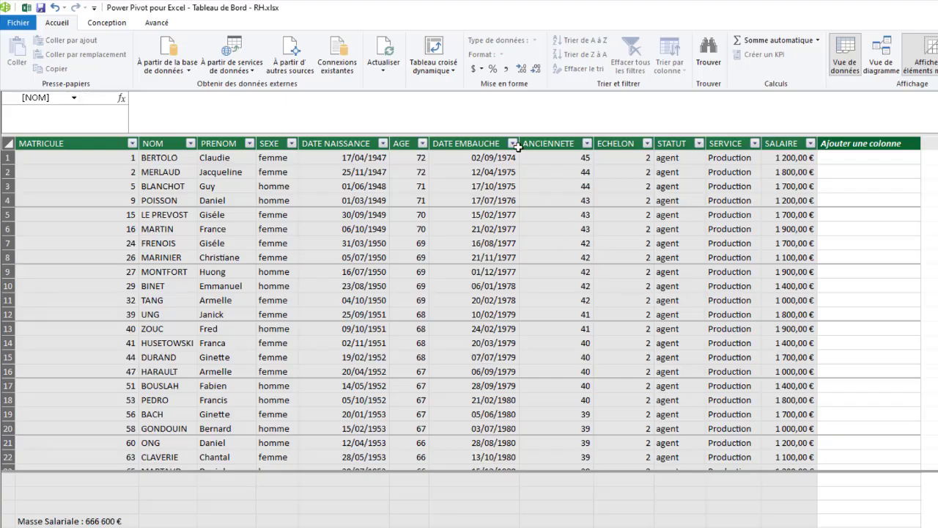
click(437, 75)
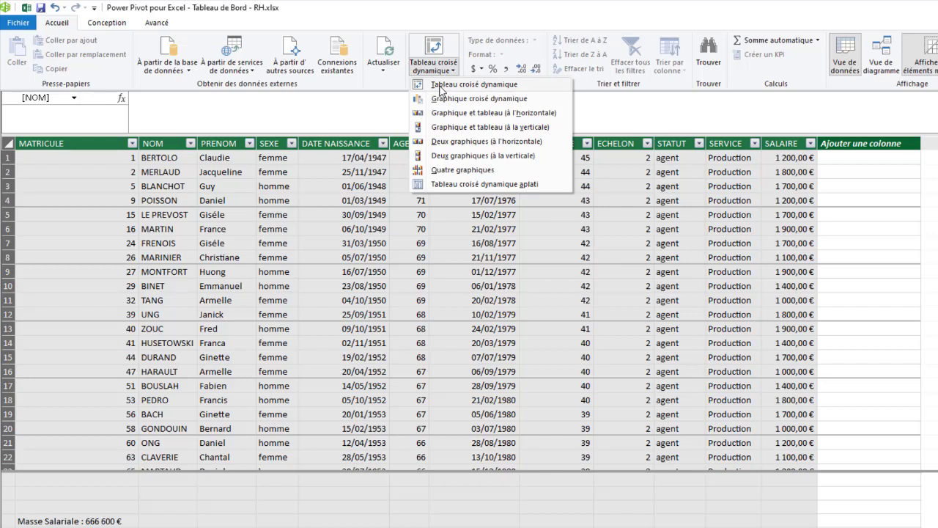
click(471, 185)
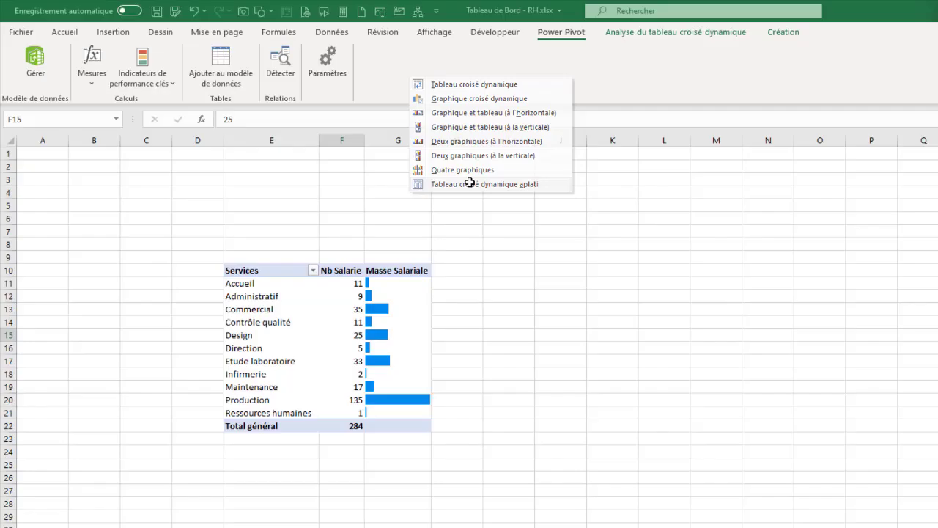
click(505, 354)
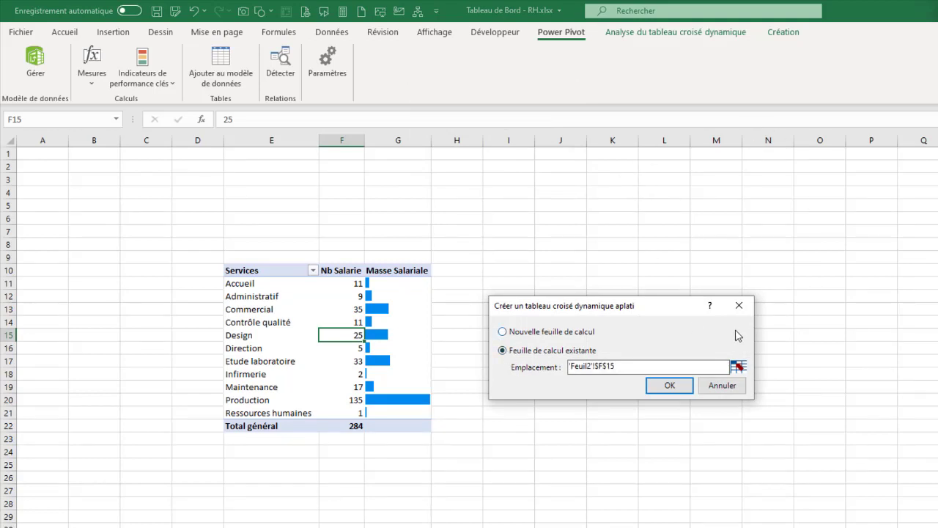
click(738, 365)
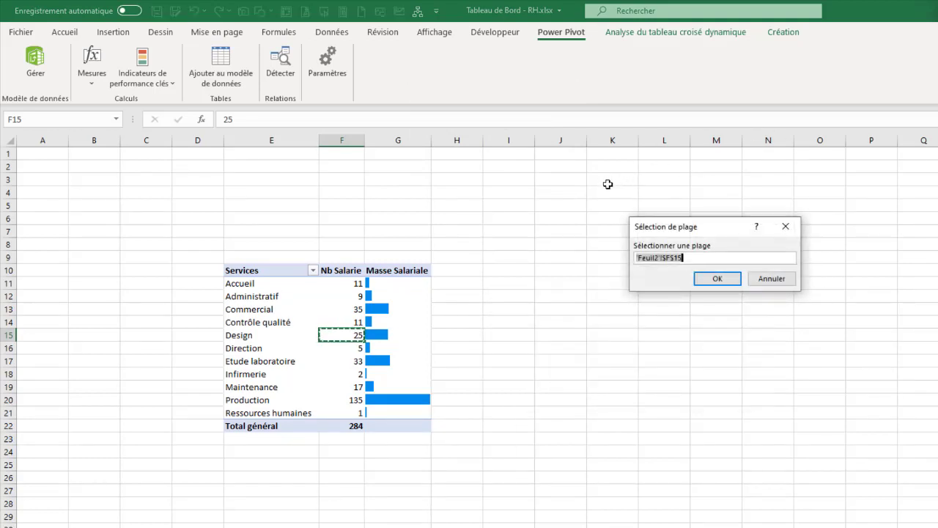
click(619, 181)
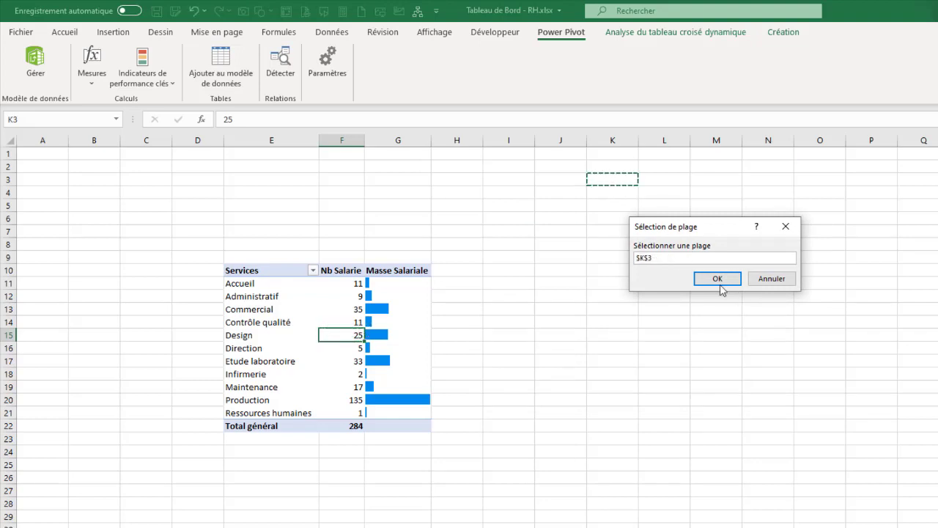
click(716, 280)
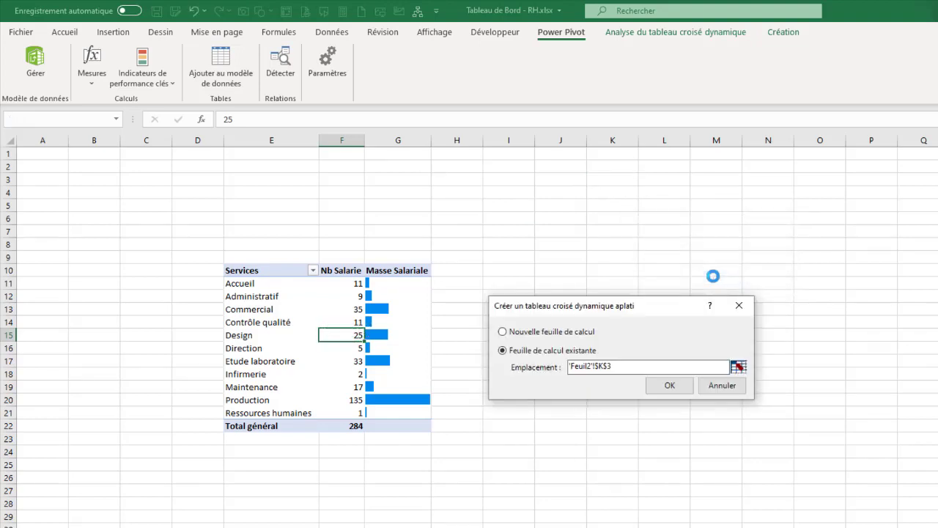
click(670, 385)
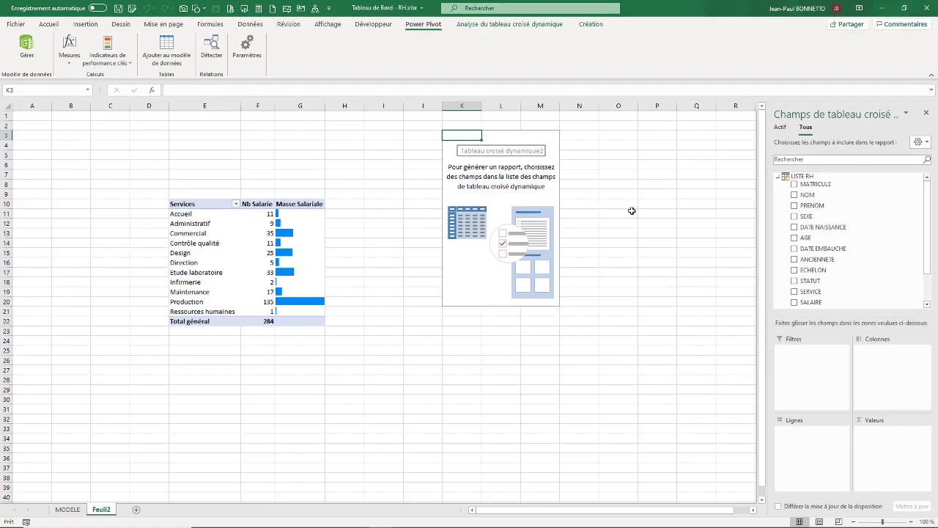
scroll(834, 286, down, 2)
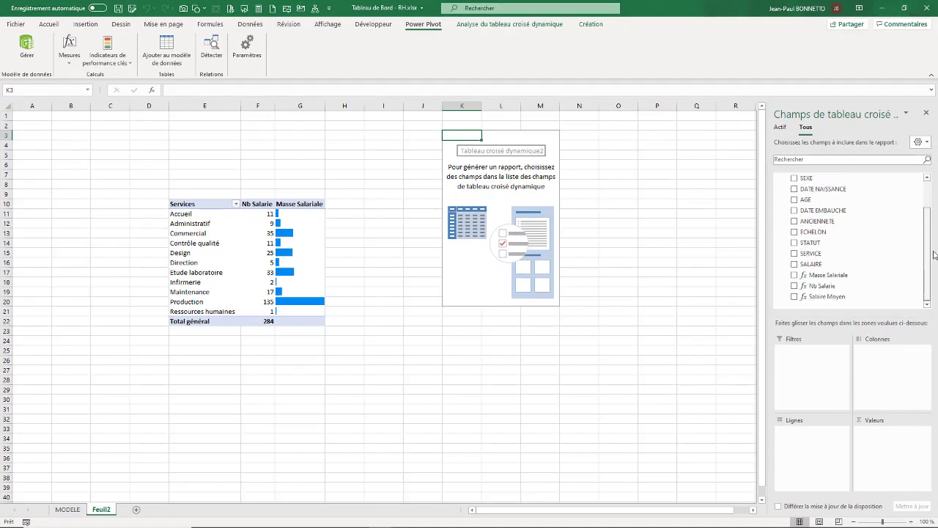
drag(823, 286, 887, 438)
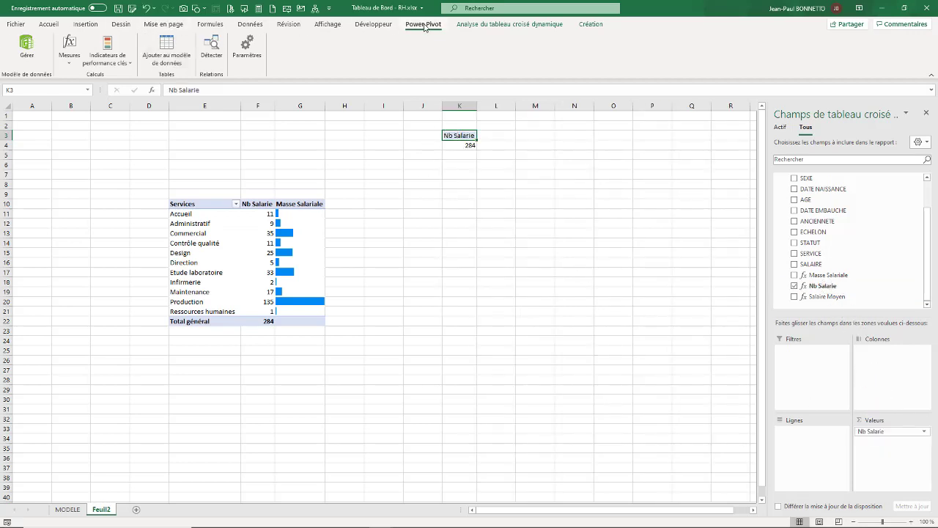
Copy the Nb Salarie PivotTable in K3:K4 to M3 and O3
click(459, 136)
drag(464, 146, 464, 136)
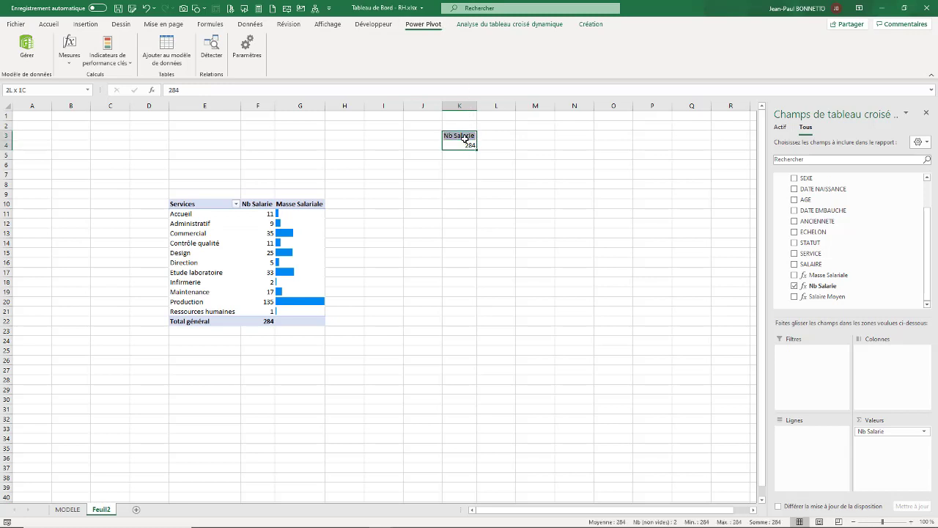
key(ctrl+c)
click(538, 135)
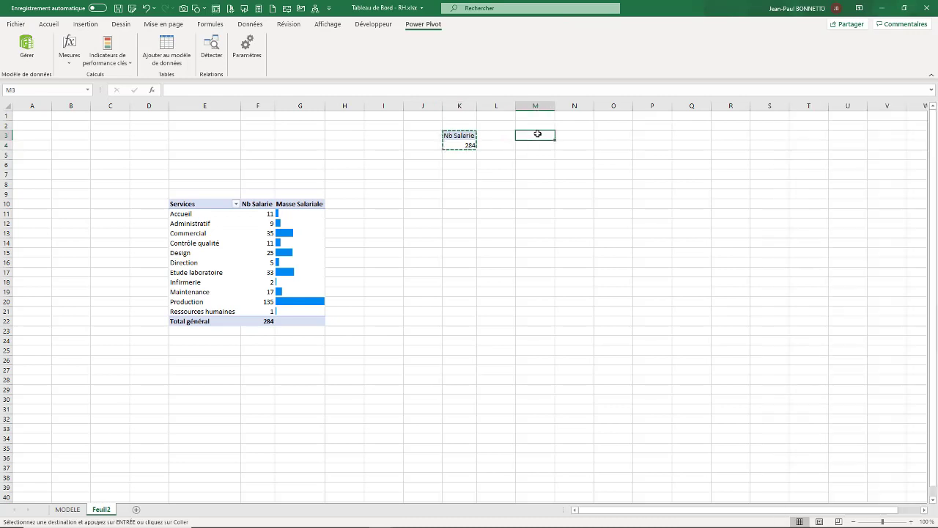
key(ctrl+v)
click(612, 136)
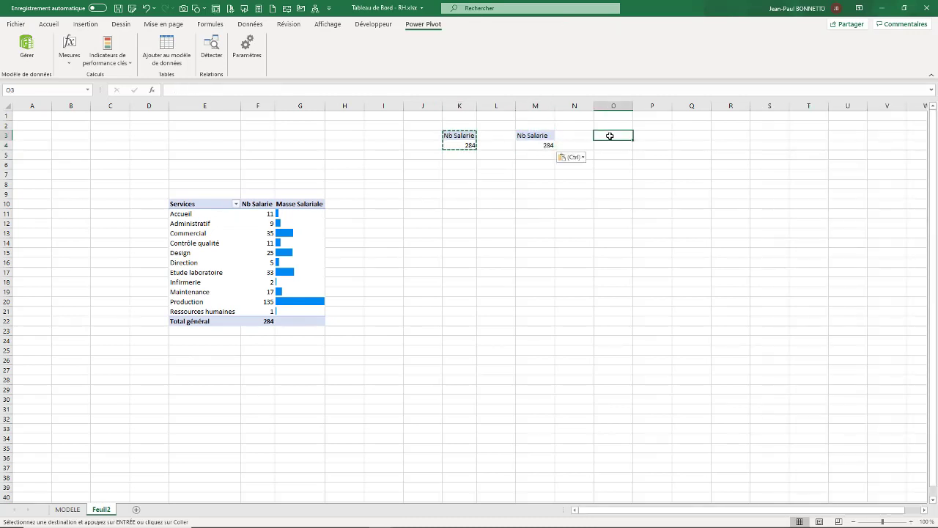
key(ctrl+v)
Try to remove Nb Salarie from the values of the PivotTable copy at M3
click(532, 136)
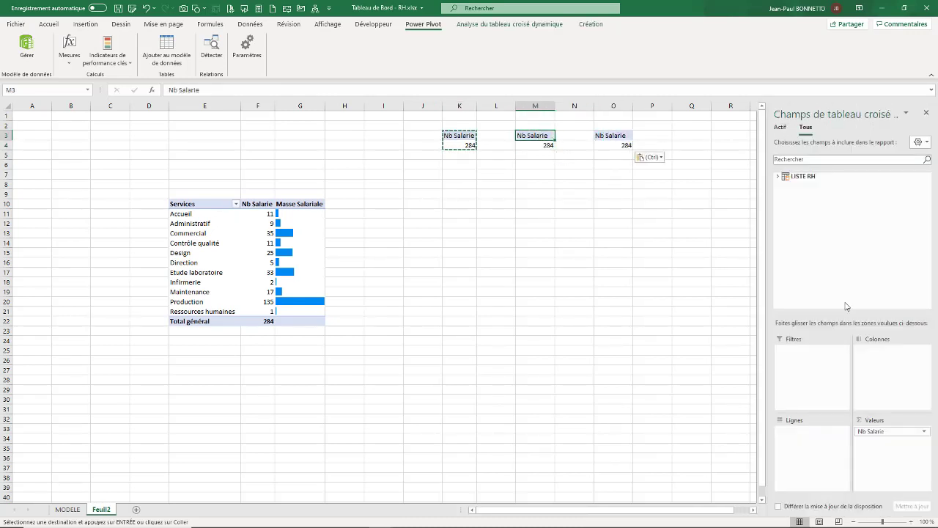
drag(884, 432, 725, 435)
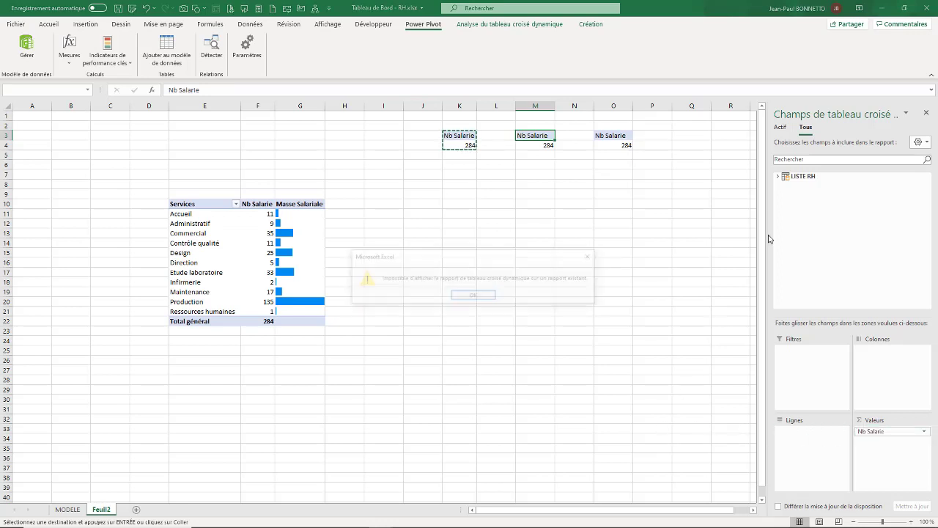
click(473, 296)
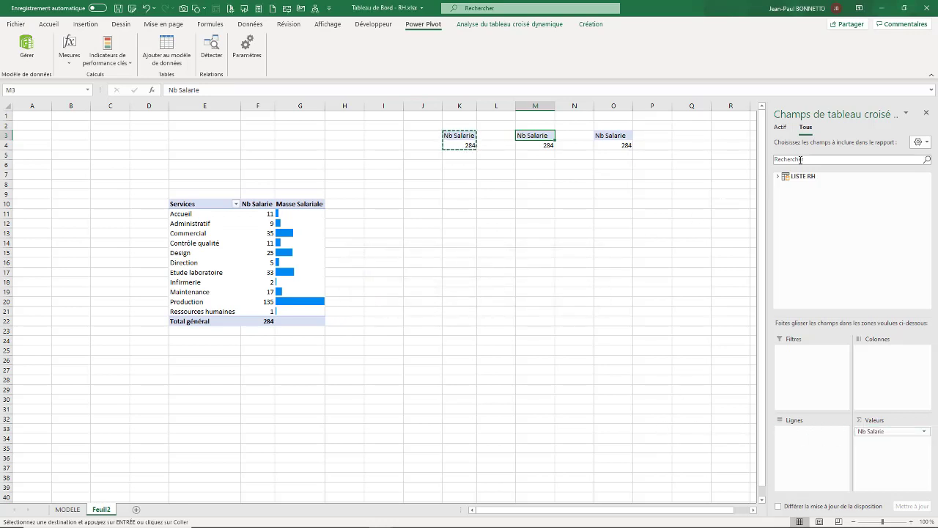
key(Escape)
Replace Nb Salarie with the Masse Salariale measure in the PivotTable at M3
drag(525, 213, 527, 204)
click(535, 138)
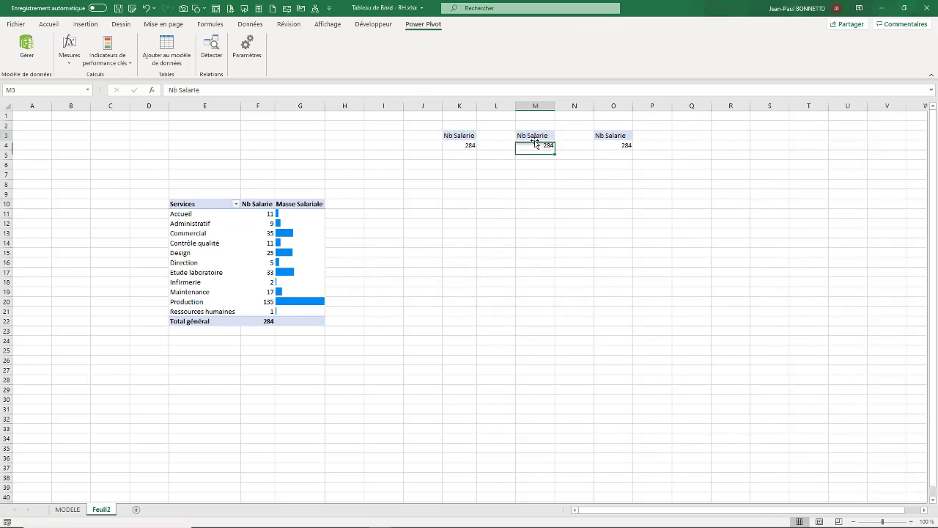
click(539, 148)
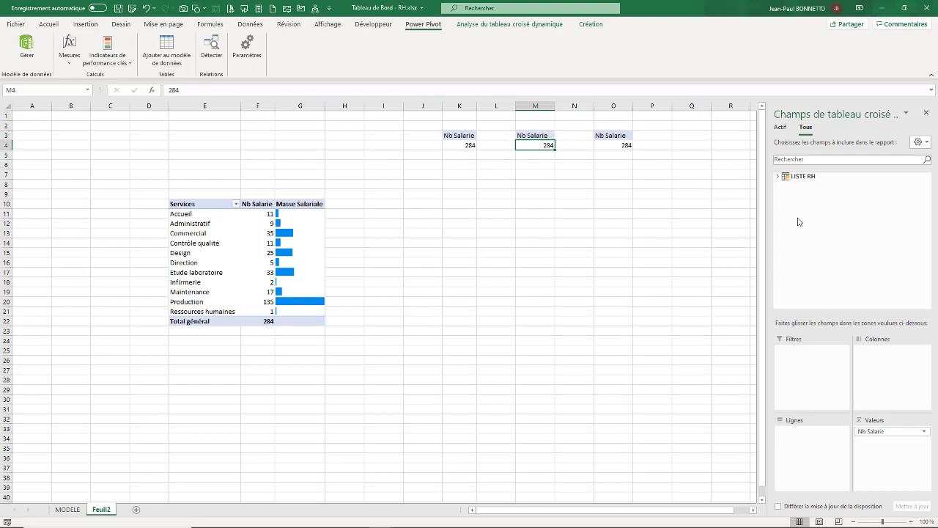
click(778, 176)
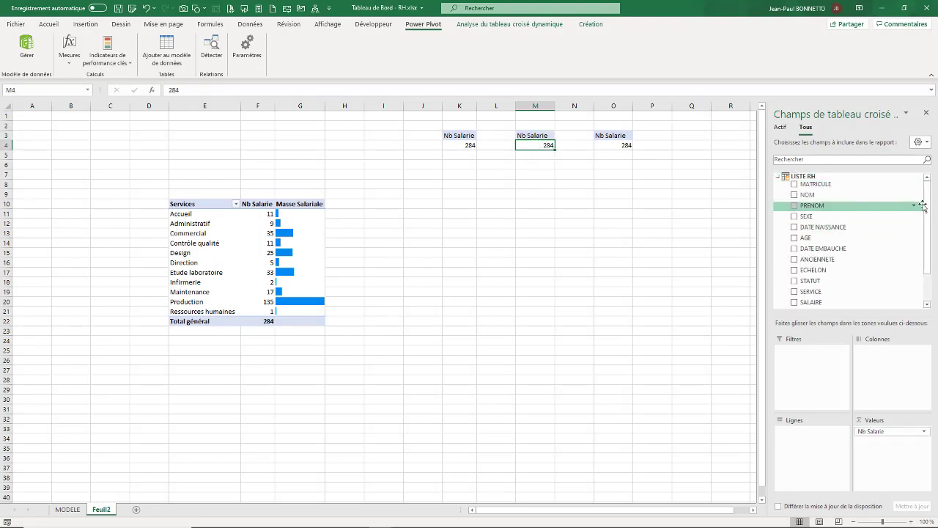
scroll(928, 223, down, 2)
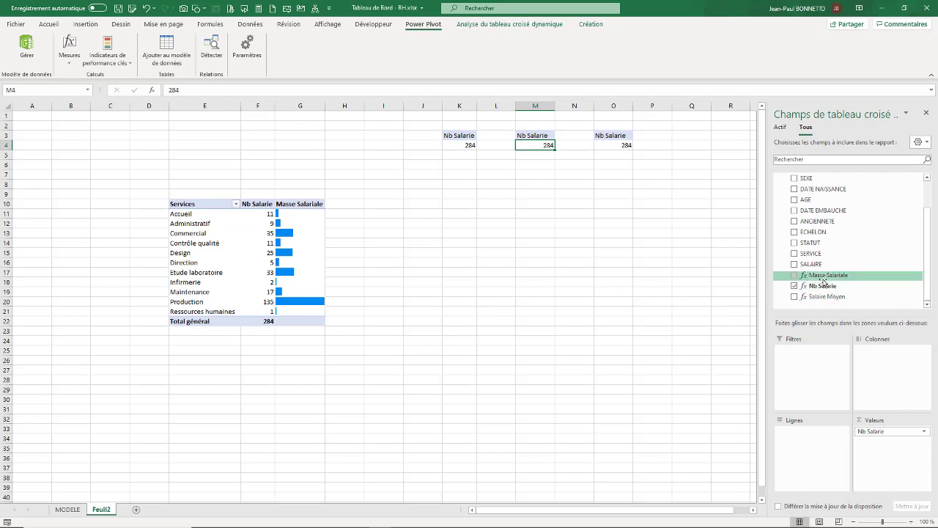
drag(824, 275, 600, 273)
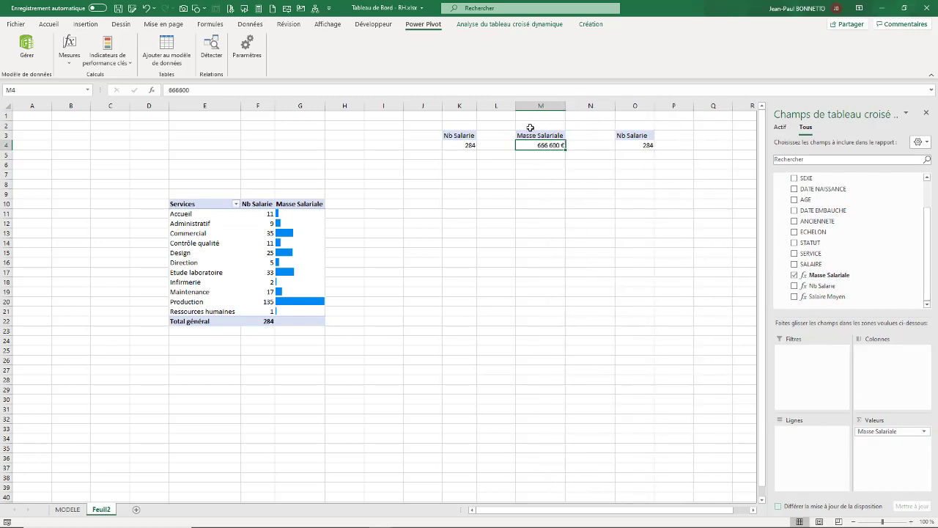
Replace Nb Salarie with the Salaire Moyen measure in the PivotTable at O3 and hide the field list
click(648, 144)
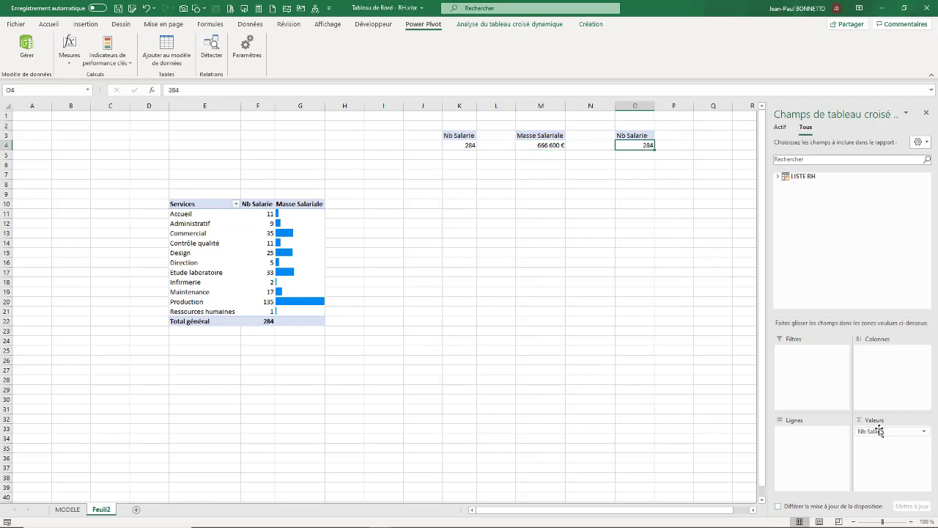
drag(880, 433, 821, 235)
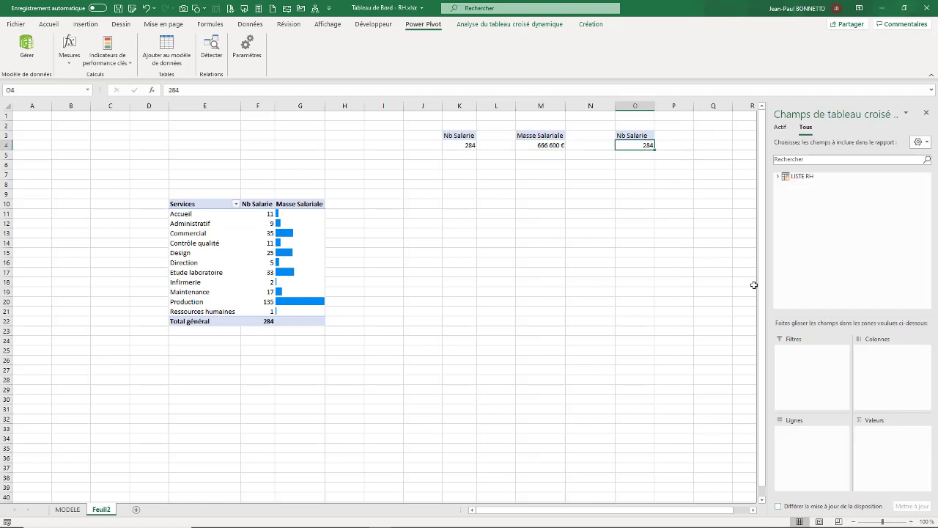
click(779, 177)
scroll(818, 286, down, 2)
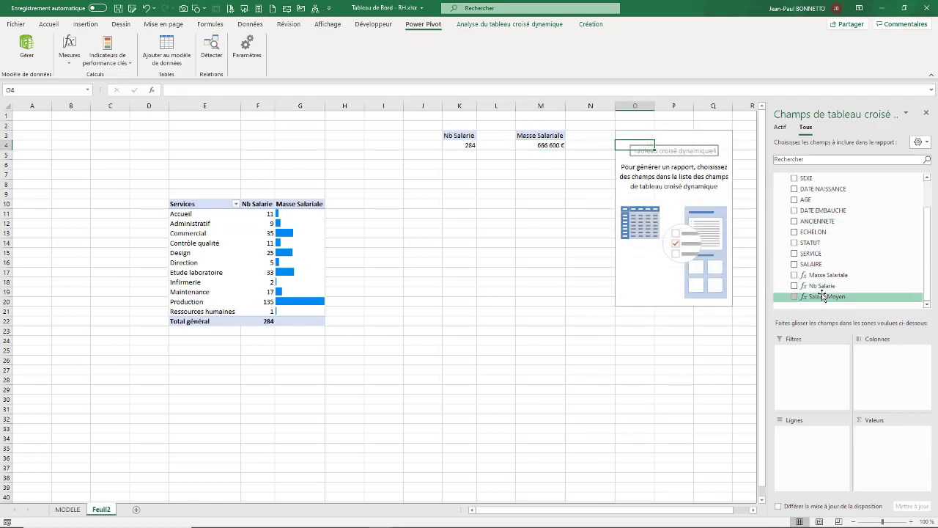
drag(822, 297, 858, 435)
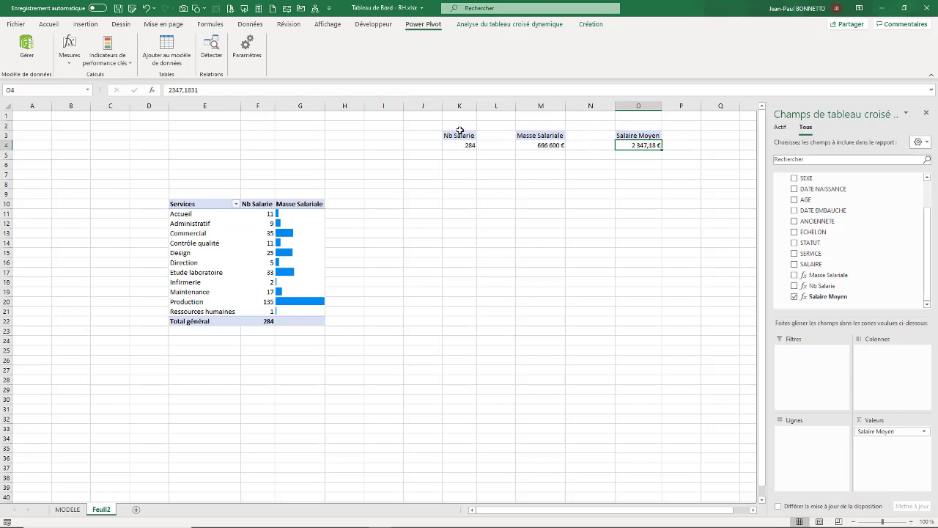
click(926, 114)
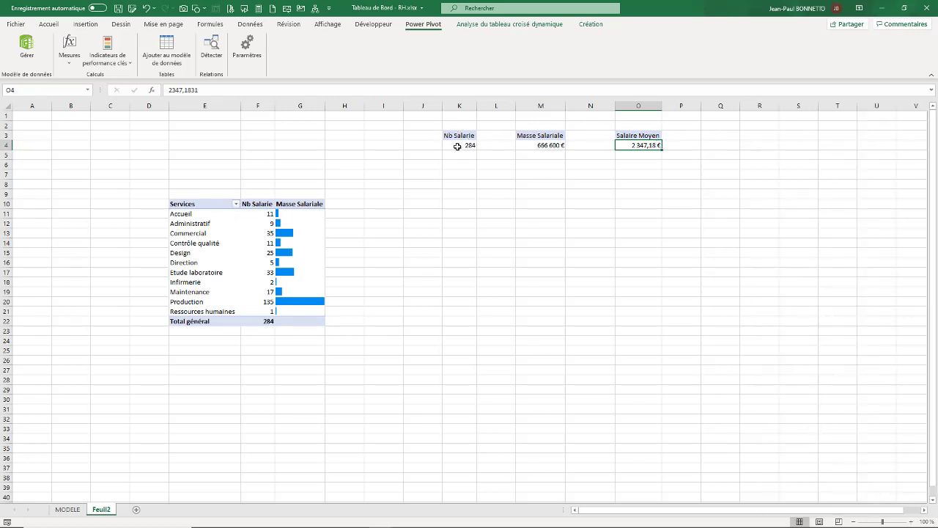
Name the Nb Salarie PivotTable at K3 tcd_NbSalarie and turn off automatic column width adjustment on update
click(459, 145)
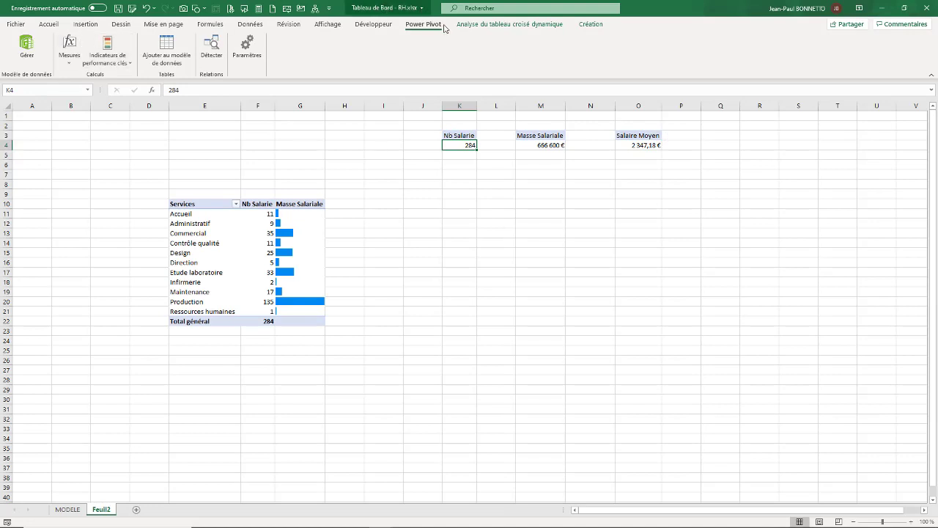
click(483, 24)
click(30, 63)
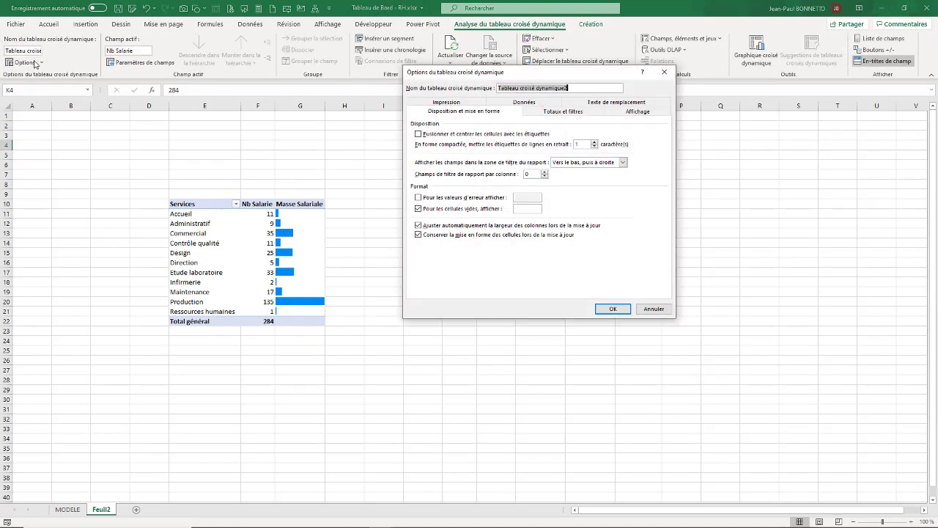
drag(512, 78, 481, 182)
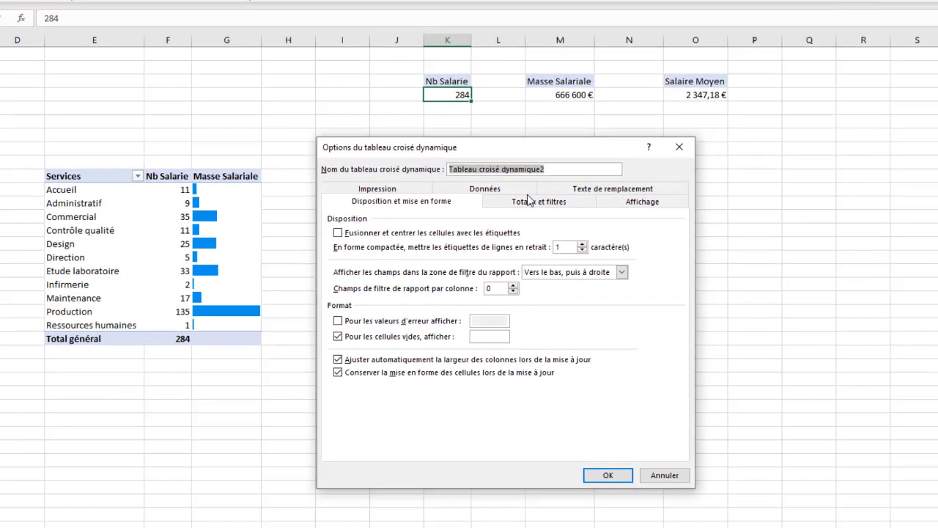
text(tcd_NbSalarie)
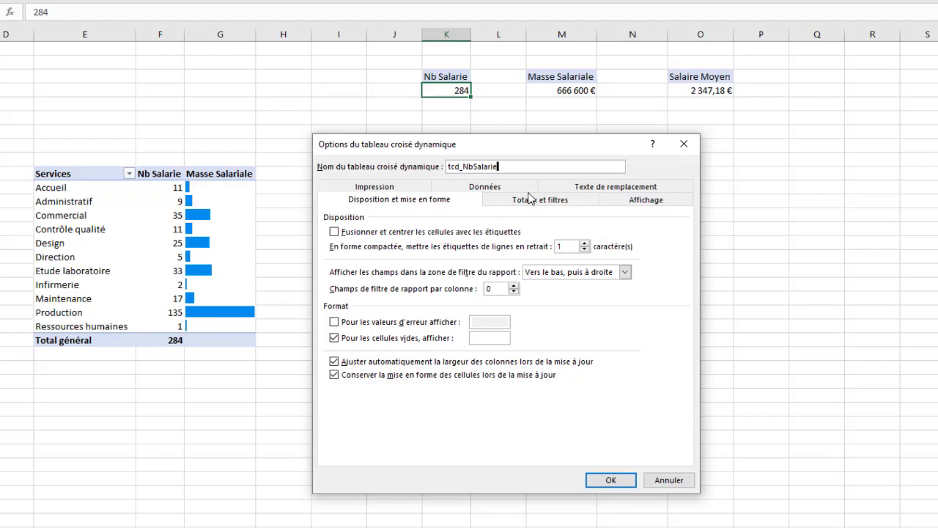
click(334, 362)
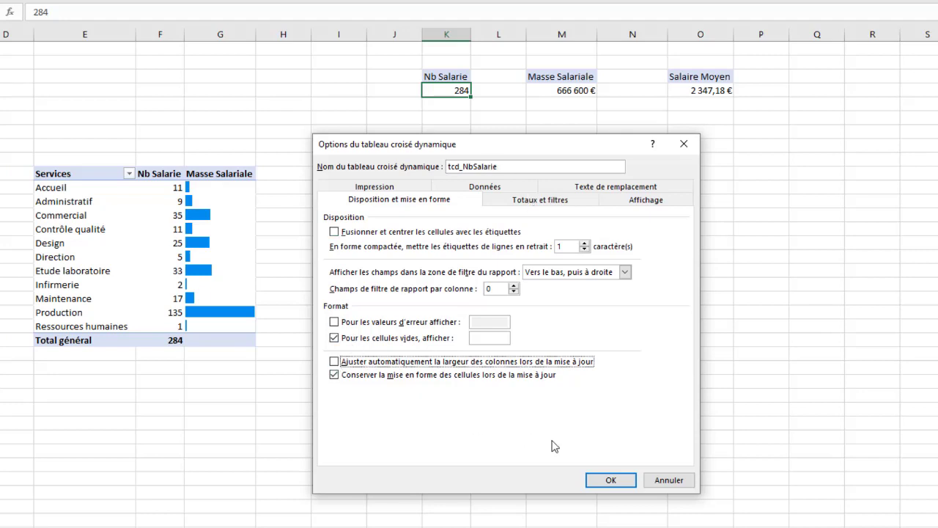
click(608, 477)
Name the Masse Salariale PivotTable at M3 tcd_MasseSalariale and turn off its automatic column width adjustment on update
click(562, 88)
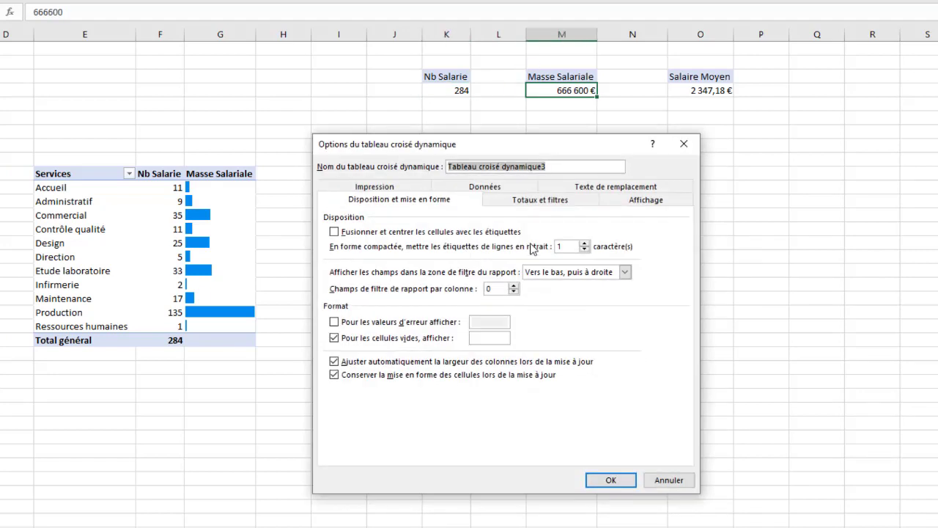
text(tcd_MasseSalariale)
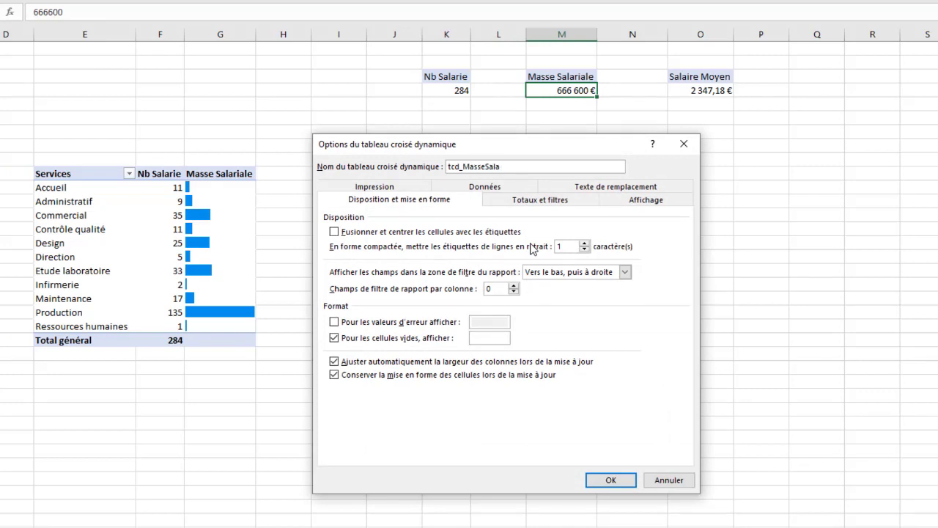
click(334, 361)
click(611, 480)
Name the Salaire Moyen PivotTable at O3 tcd_SalaireMoyen and turn off its automatic column width adjustment on update
click(702, 89)
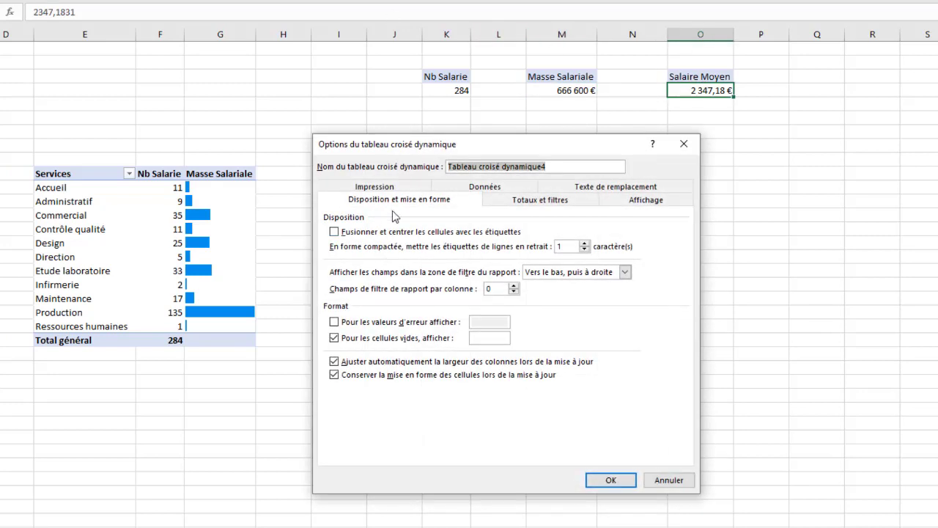
text(tcd_SalaireMoyen)
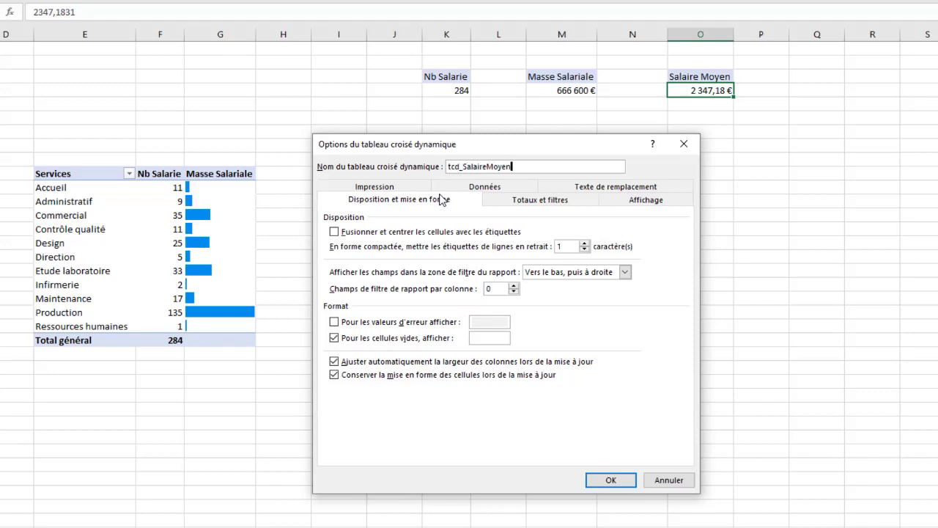
click(334, 361)
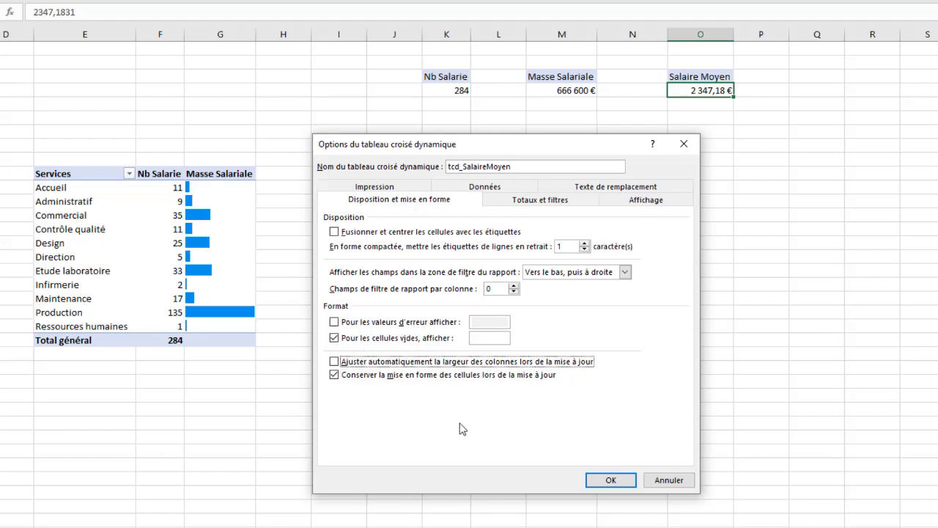
click(607, 480)
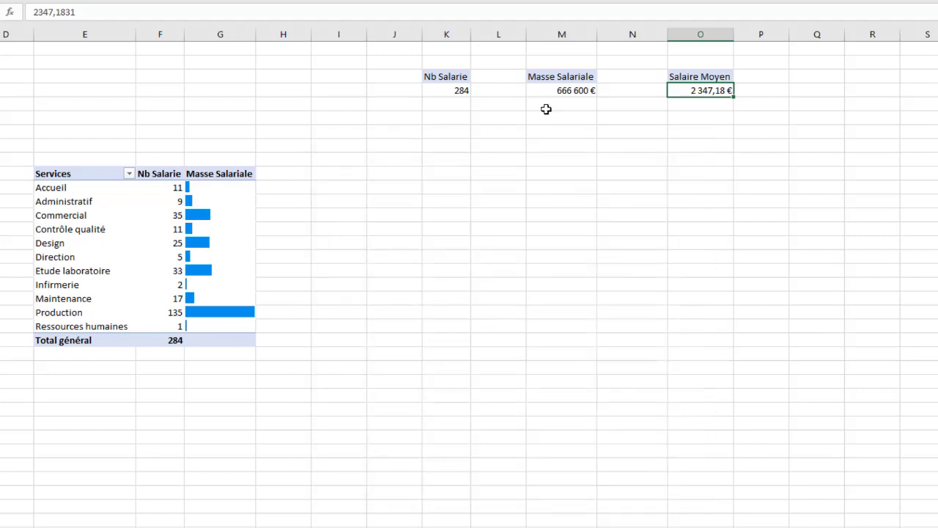
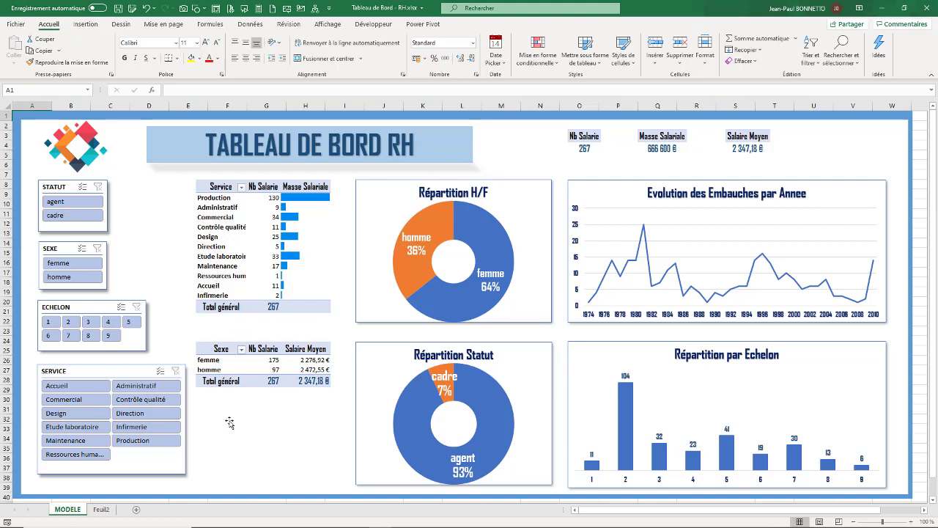
Create a PivotTable from the Power Pivot data model on the existing sheet Feuil2 at cell E27
click(422, 24)
click(27, 47)
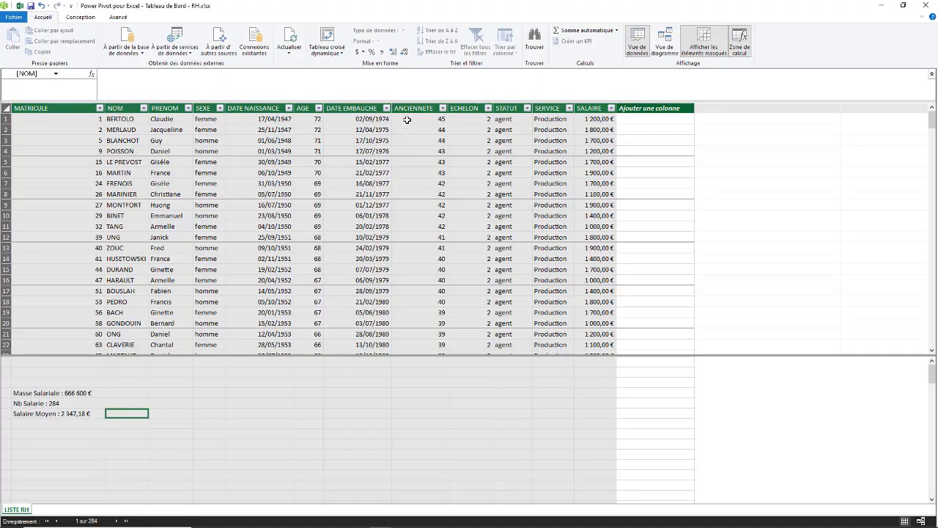
click(317, 142)
click(327, 50)
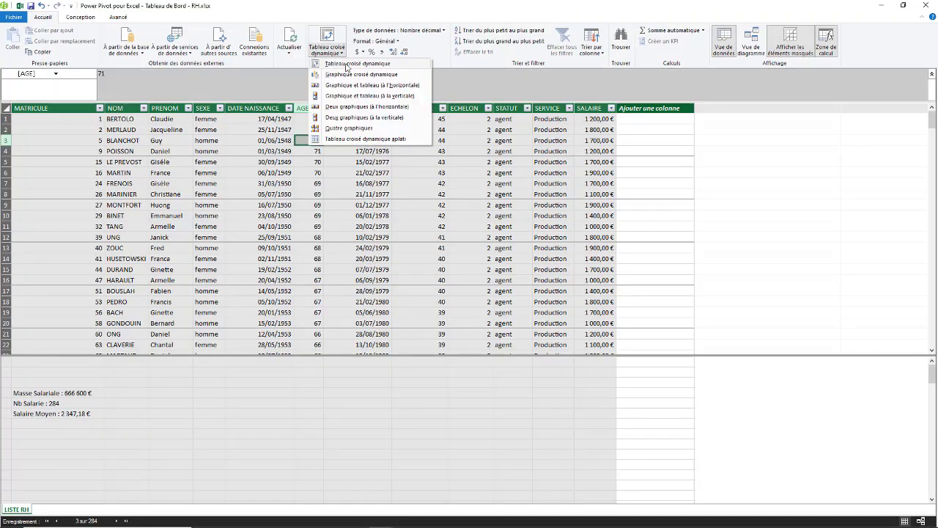
click(340, 64)
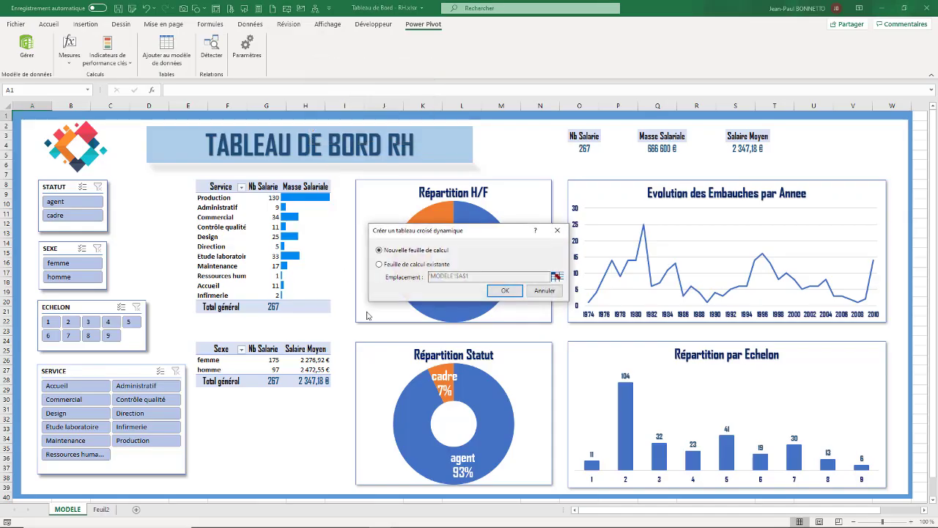
click(379, 264)
click(557, 276)
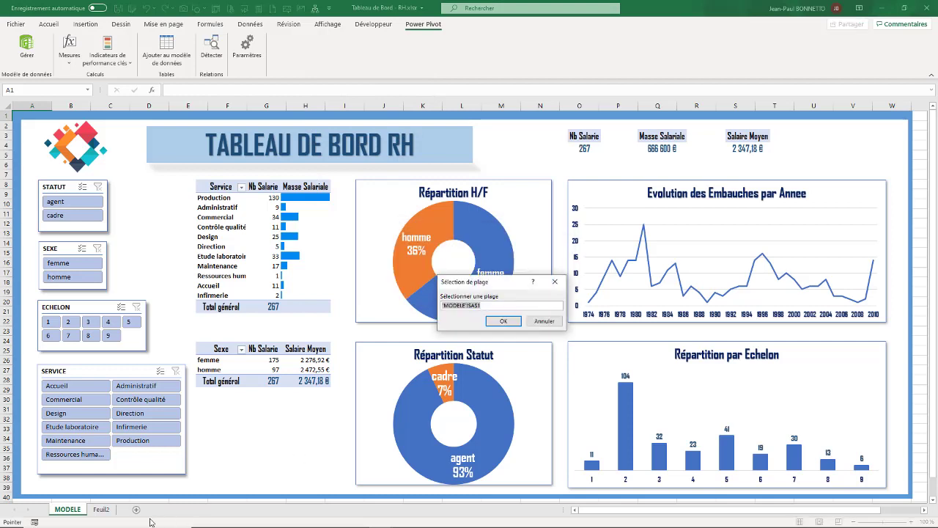
click(101, 508)
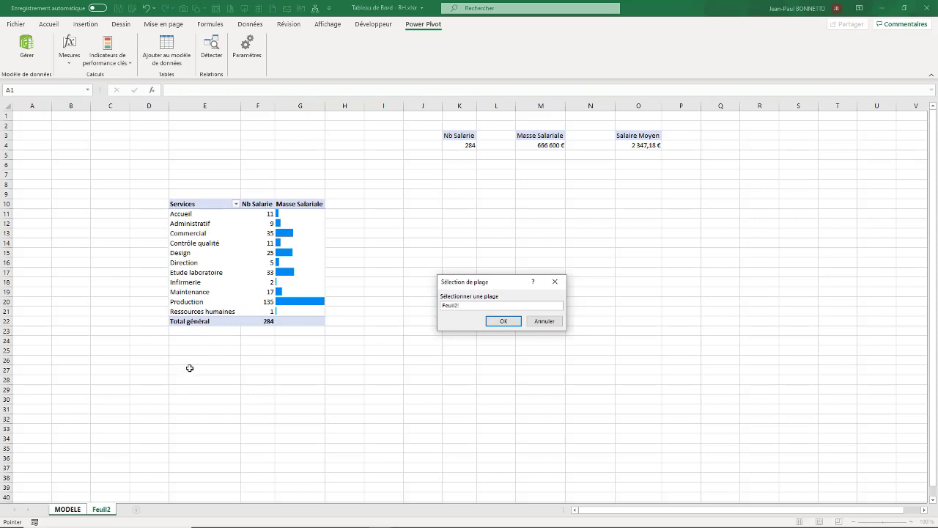
click(185, 370)
click(503, 321)
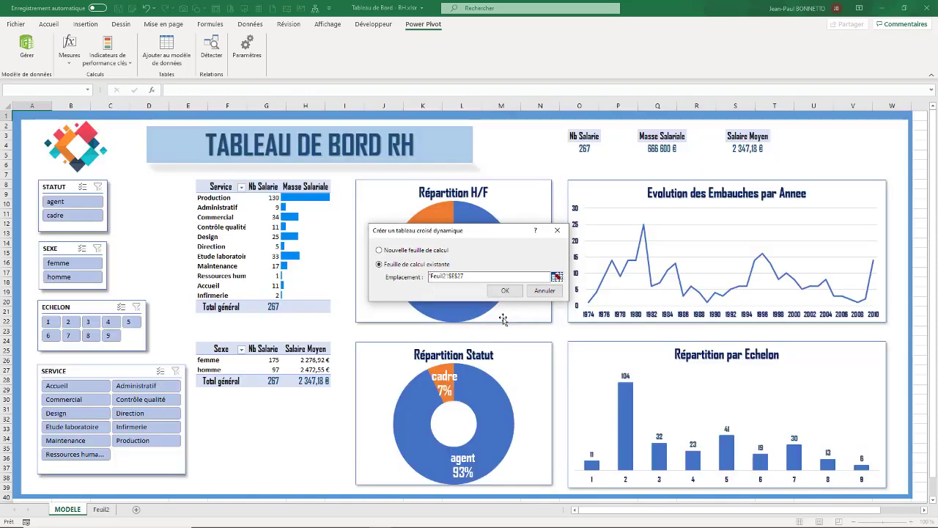
click(505, 291)
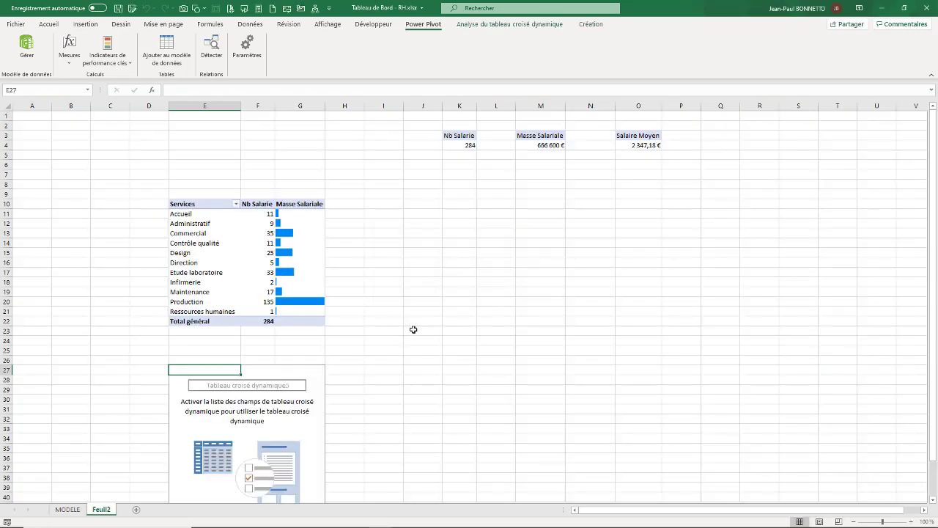
Show the field list for the PivotTable at E27, placing SEXE in rows and Nb Salarie and Salaire Moyen in values
scroll(413, 330, down, 6)
click(276, 227)
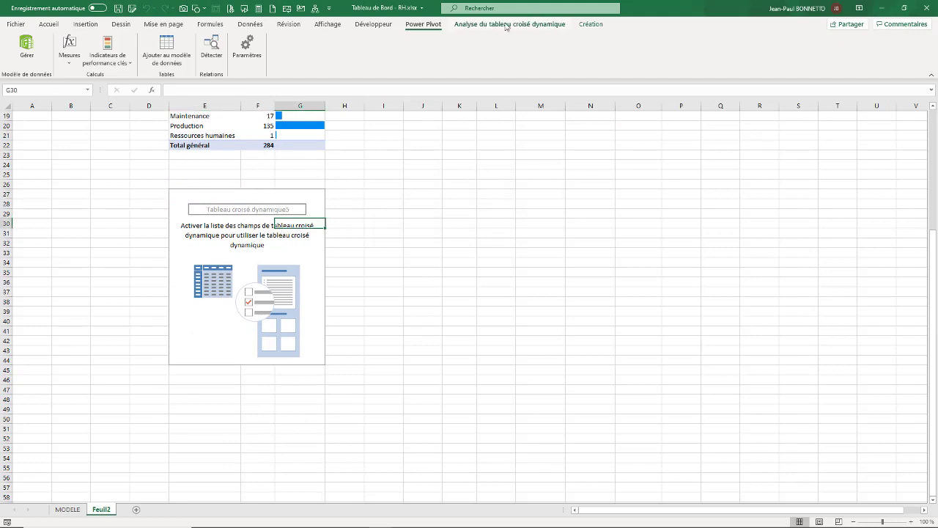
click(513, 26)
click(877, 38)
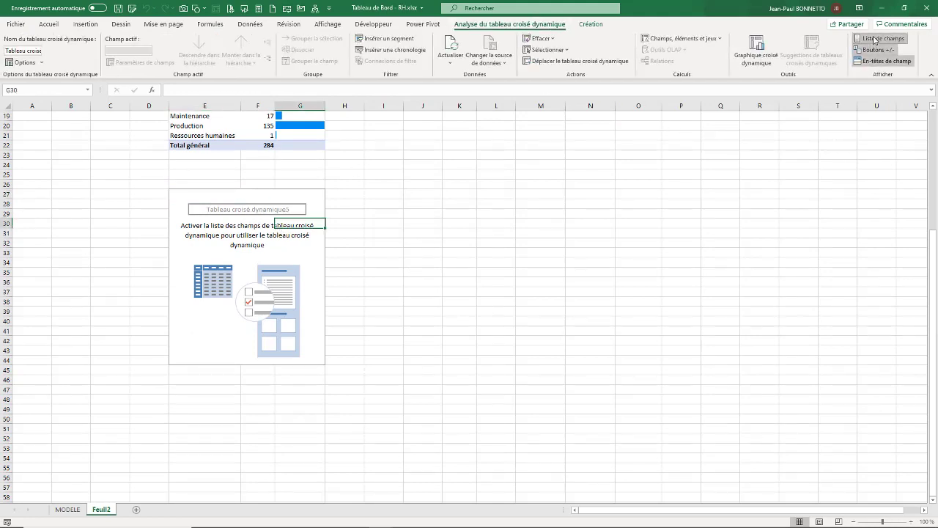
click(798, 176)
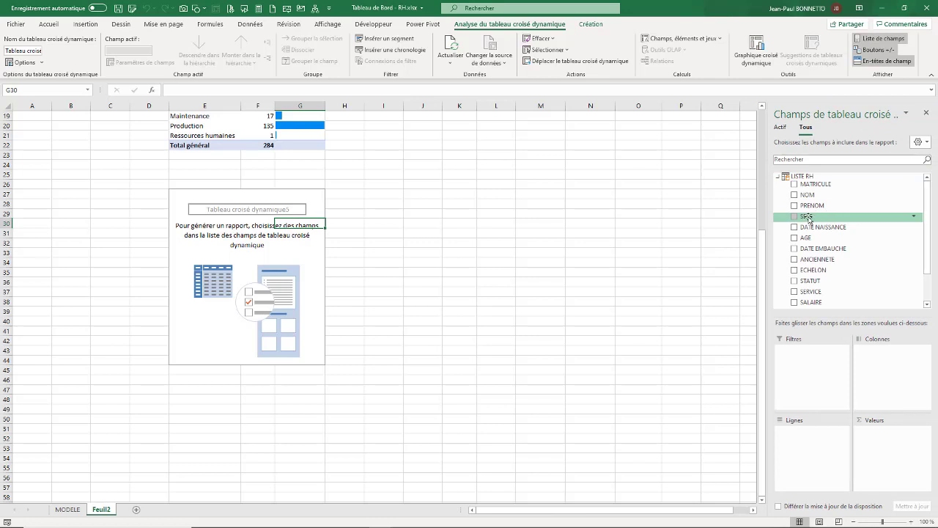
drag(807, 220, 798, 444)
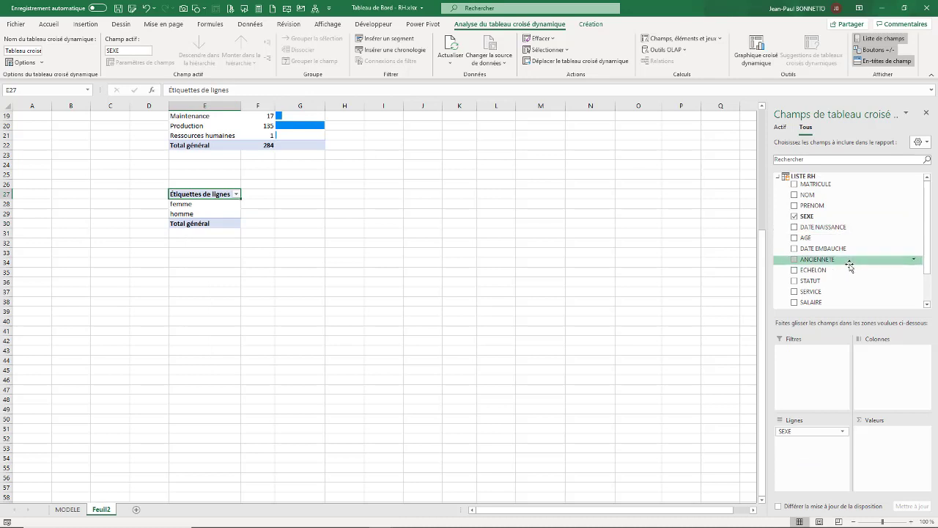
scroll(846, 260, down, 1)
drag(821, 287, 888, 437)
drag(835, 298, 886, 447)
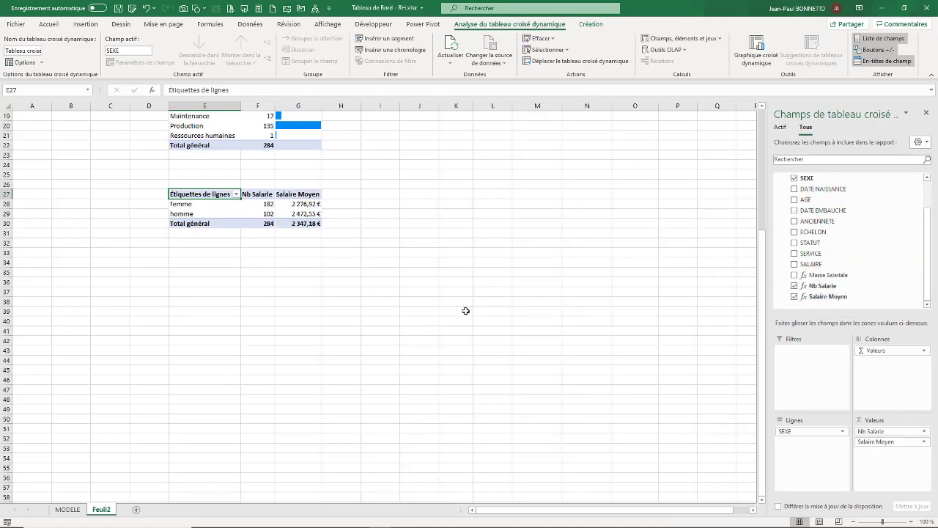
click(245, 205)
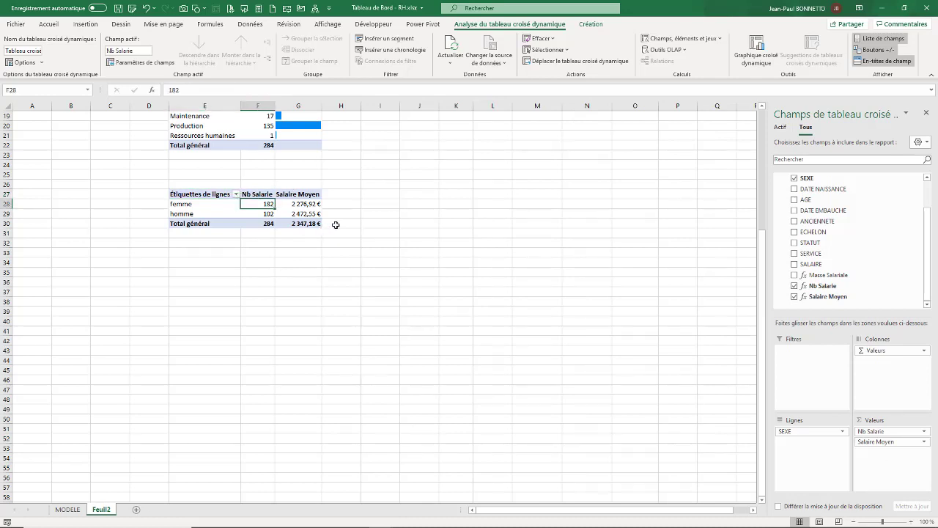
scroll(264, 342, up, 6)
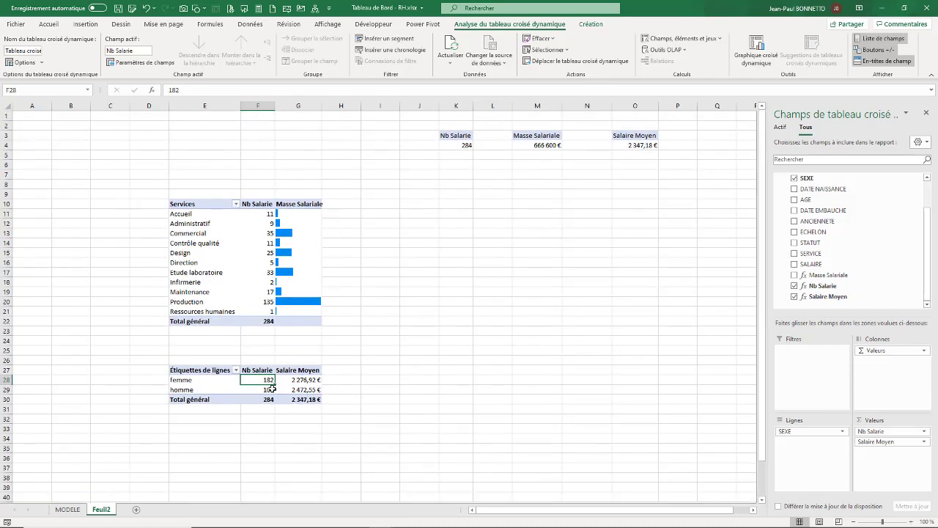
Insert a PivotChart from the Power Pivot data model on Feuil2 at cell I10 and expand the LISTE RH fields
click(67, 509)
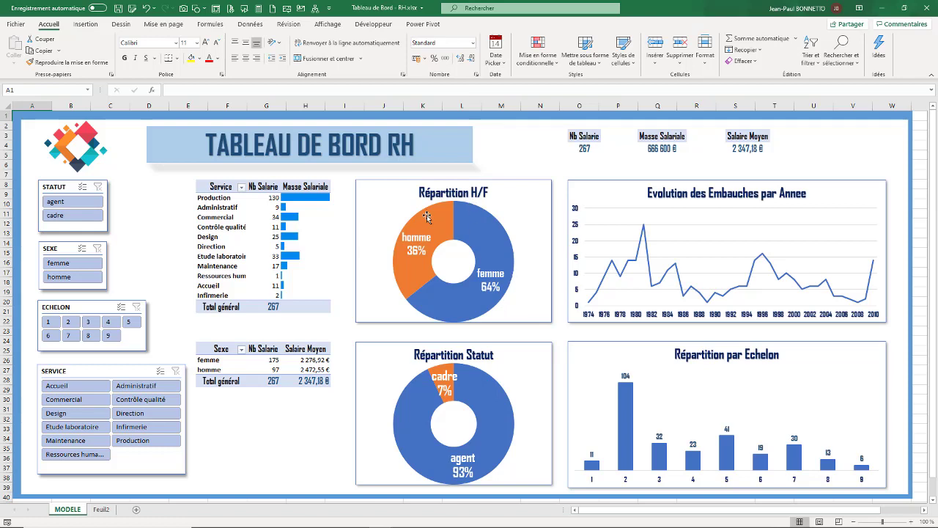
click(101, 510)
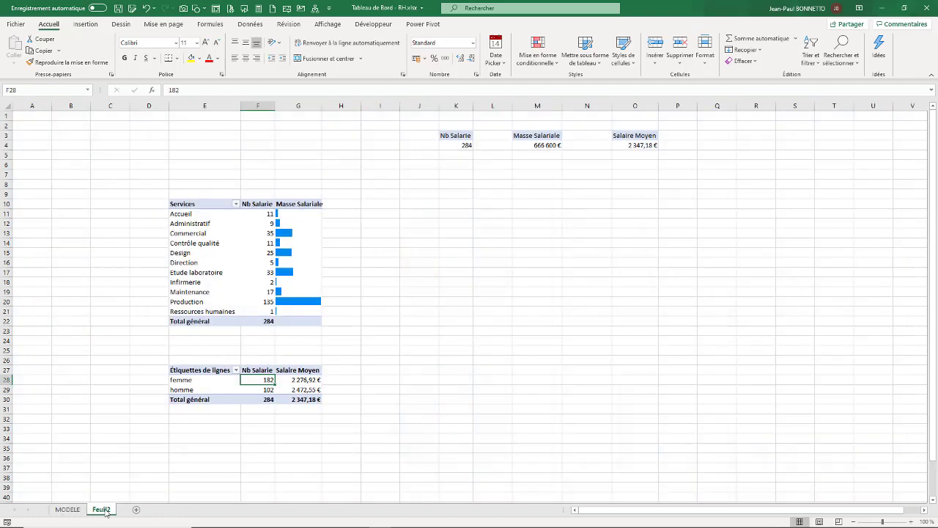
click(391, 206)
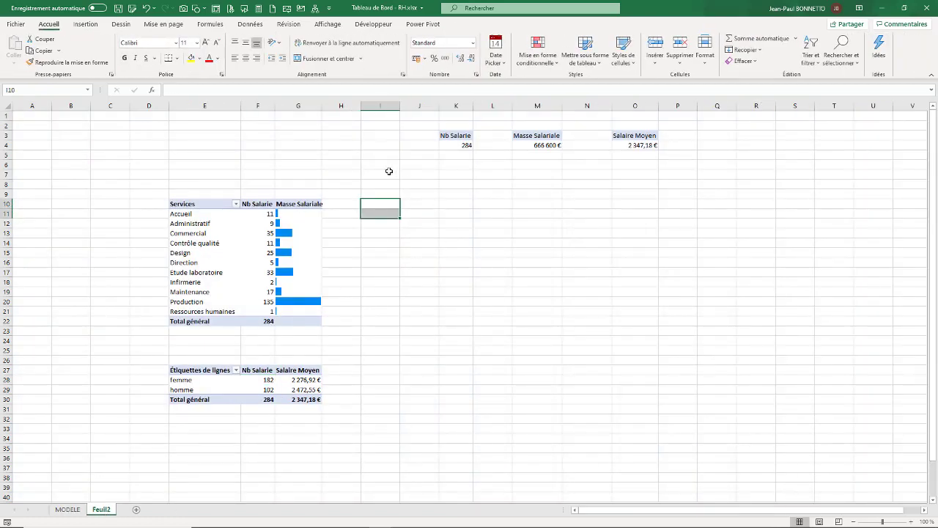
click(422, 24)
click(26, 48)
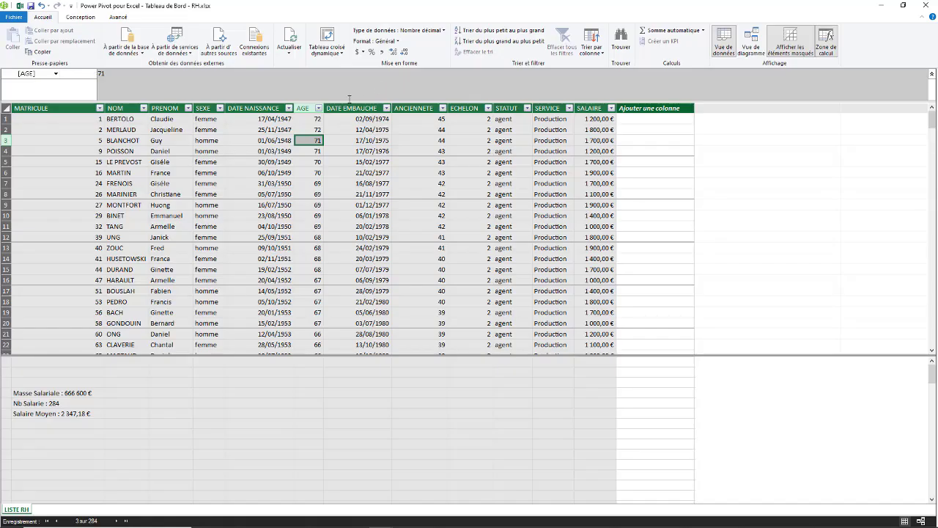
click(326, 50)
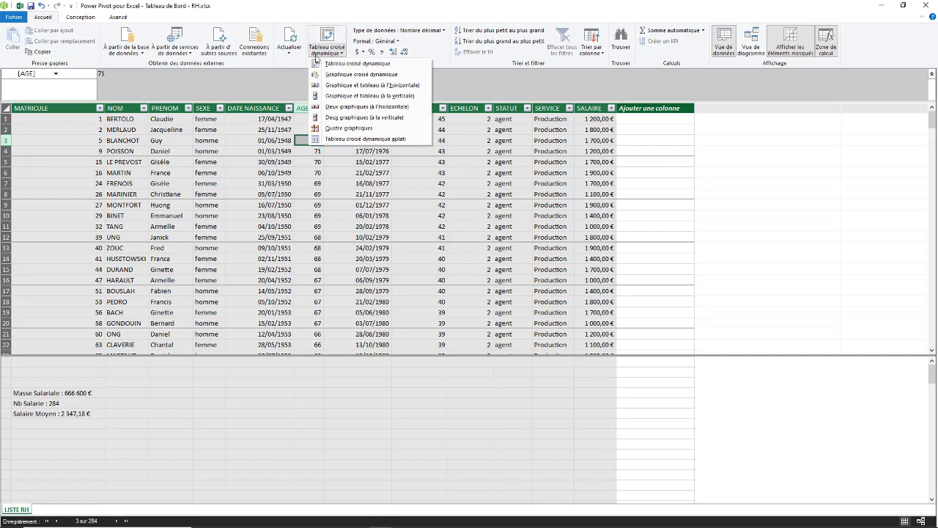
click(352, 75)
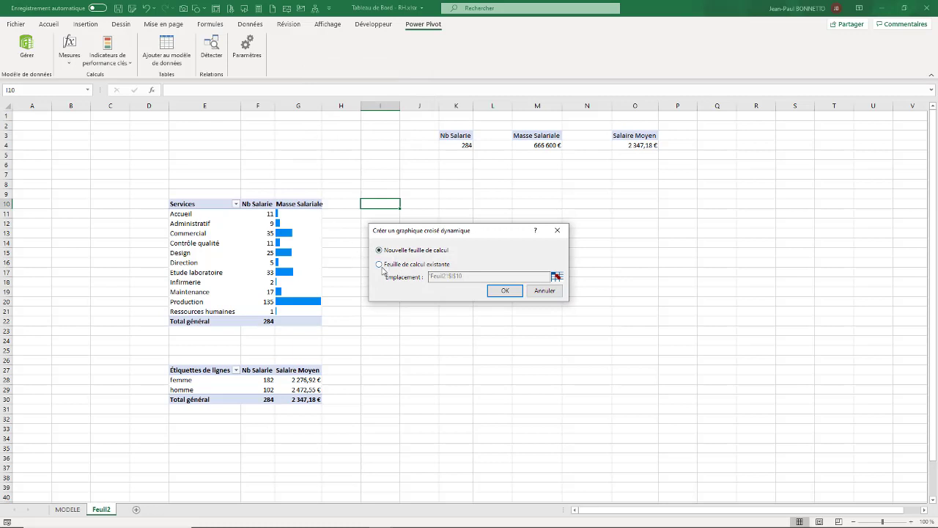
click(379, 265)
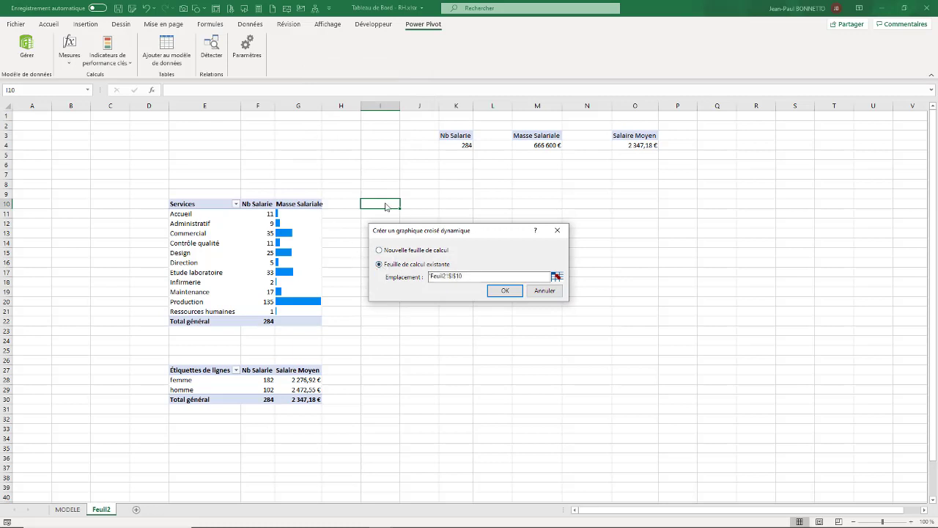
click(505, 290)
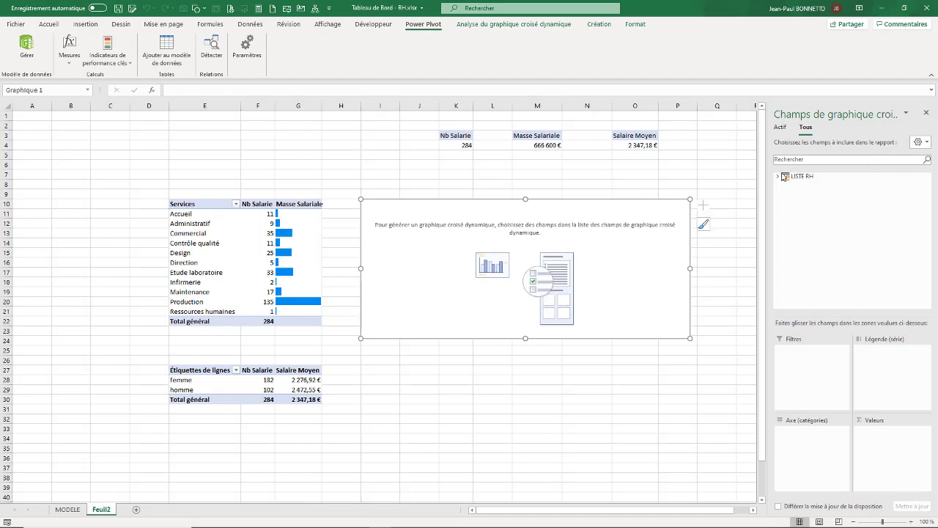
click(777, 177)
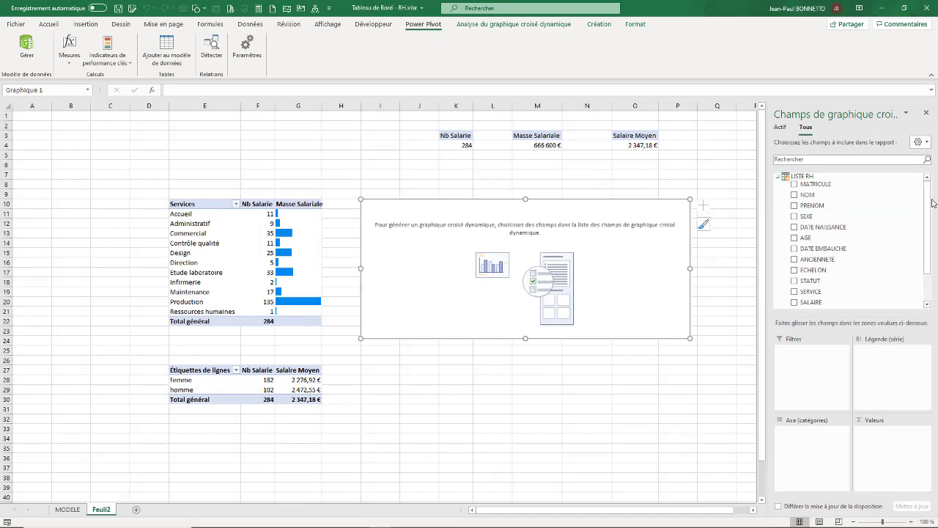
Place SEXE on the axis and Nb Salarie in the values of the PivotChart at I10
drag(929, 208, 929, 217)
drag(807, 199, 797, 448)
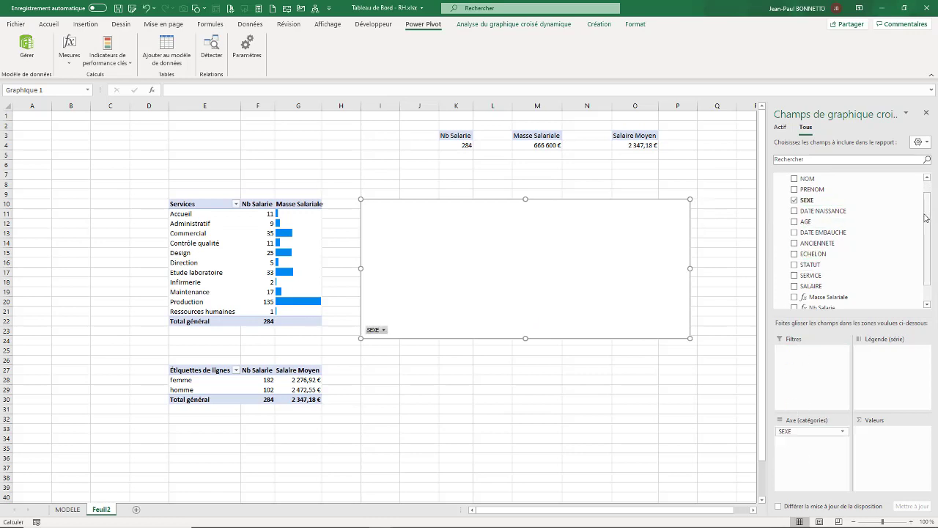
scroll(828, 275, down, 1)
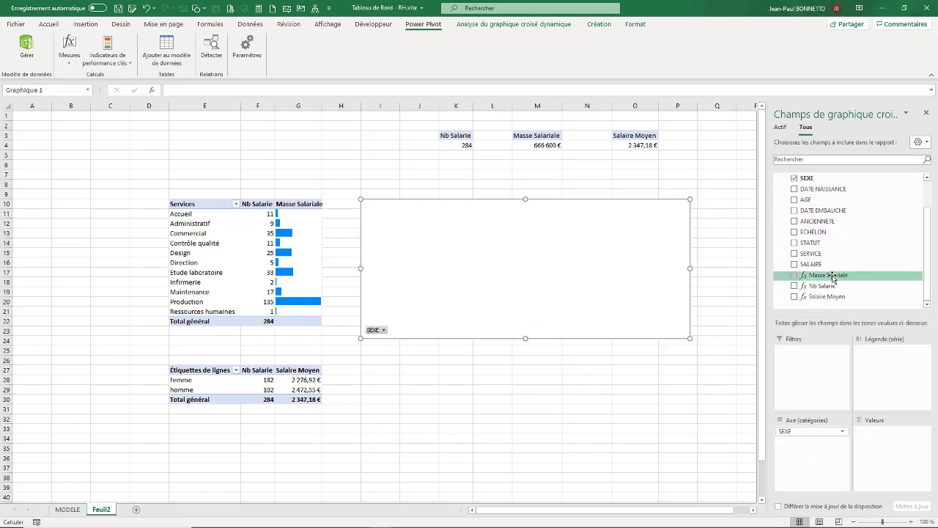
mouse_move(821, 286)
mouse_down()
mouse_move(915, 429)
mouse_move(897, 439)
mouse_up()
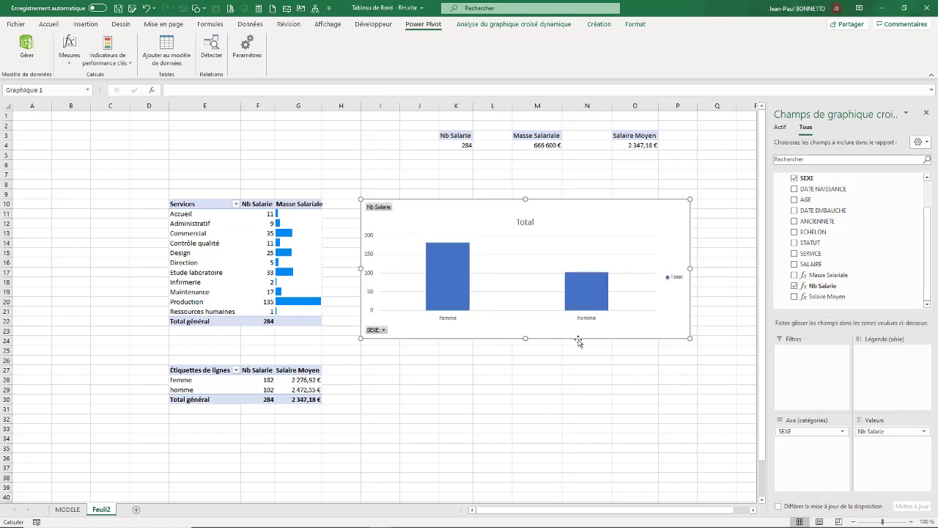
Change the SEXE PivotChart's type to a doughnut chart (Anneau)
click(597, 24)
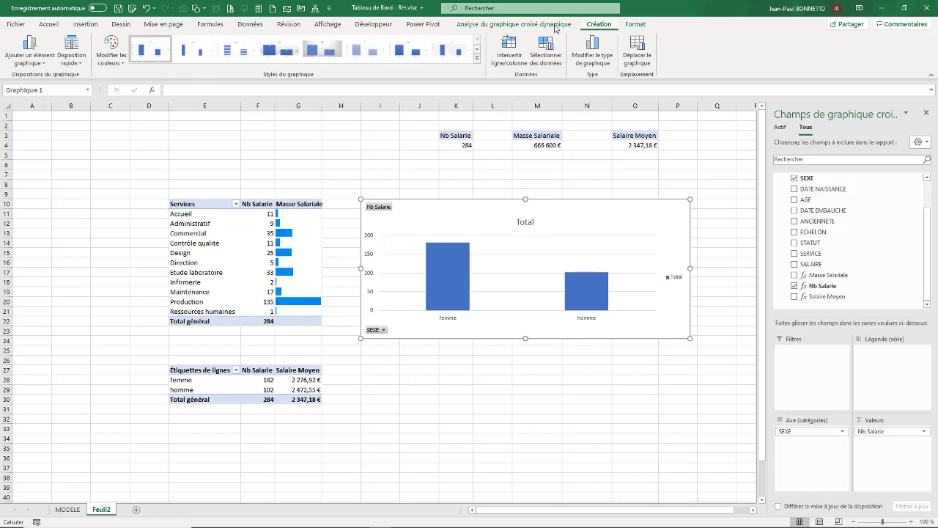
click(600, 55)
click(351, 204)
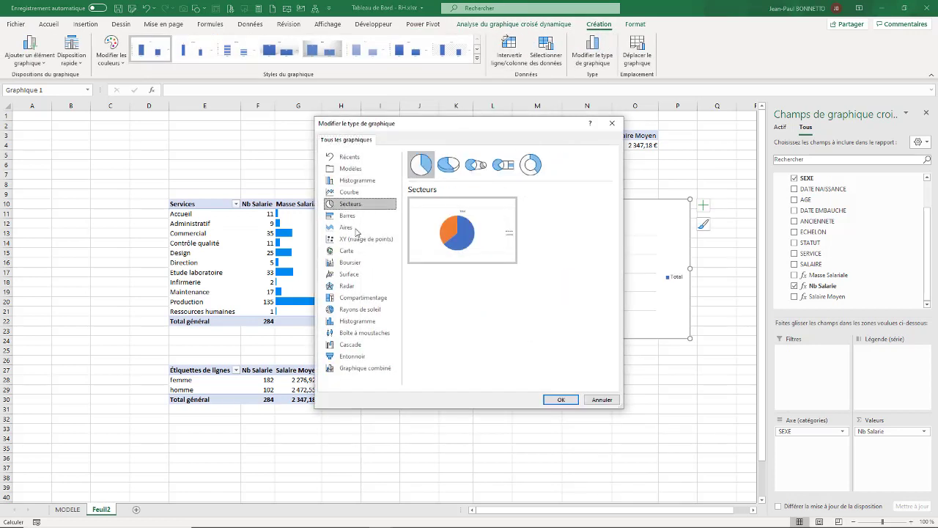
click(531, 165)
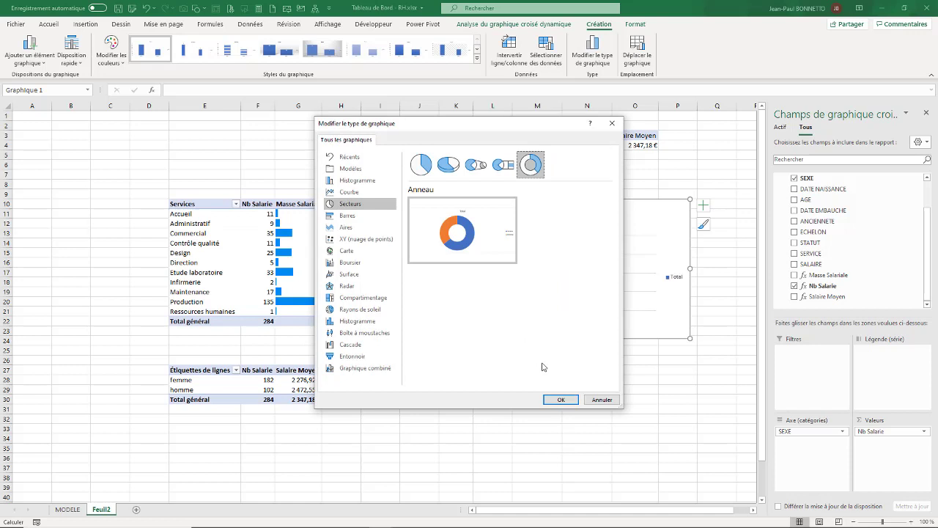
click(559, 399)
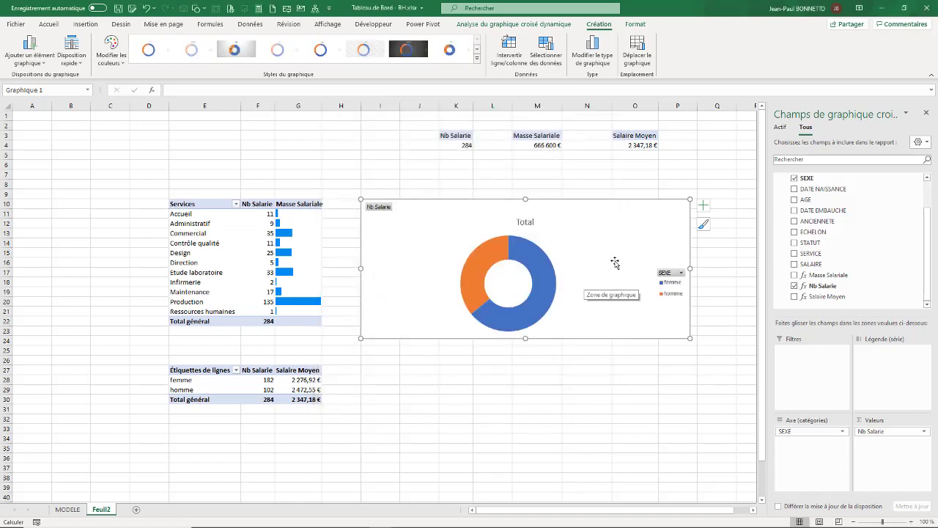
Add data labels to the doughnut chart, showing category name and percentage with the value turned off
click(704, 205)
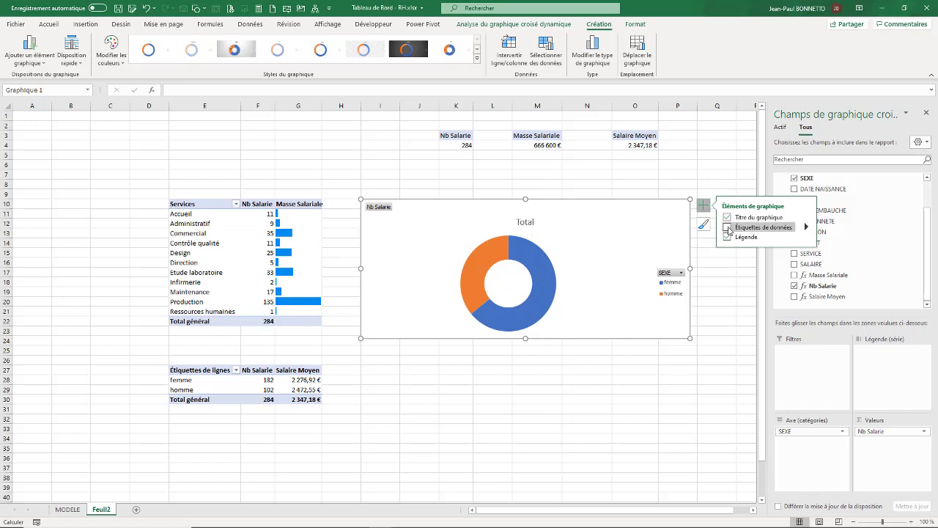
click(727, 228)
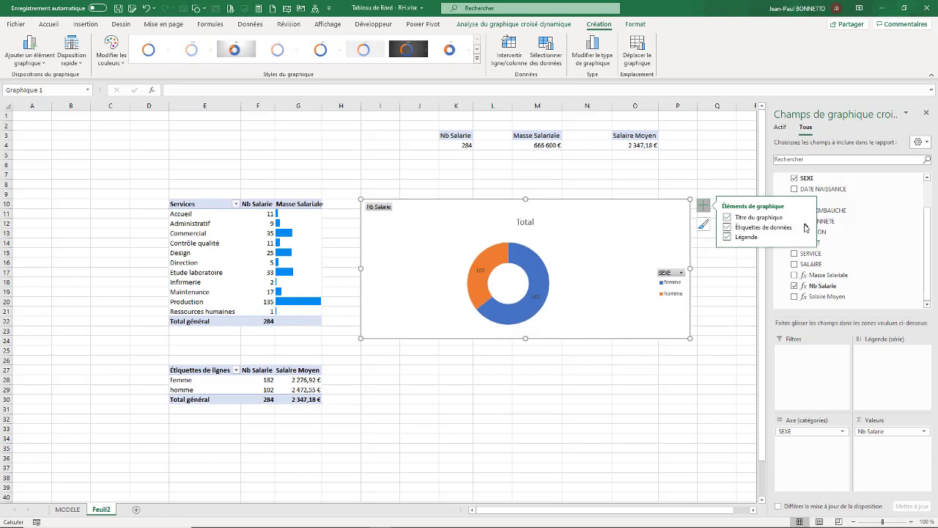
click(806, 227)
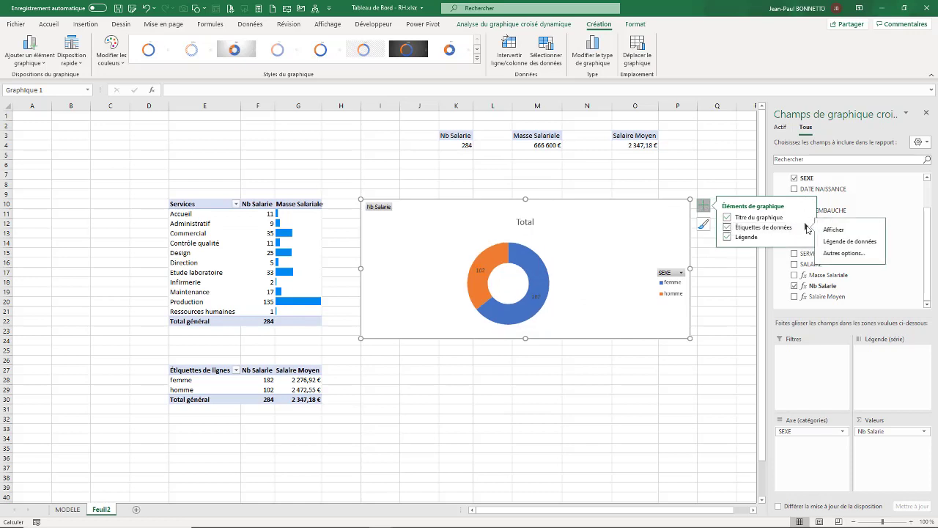
click(844, 253)
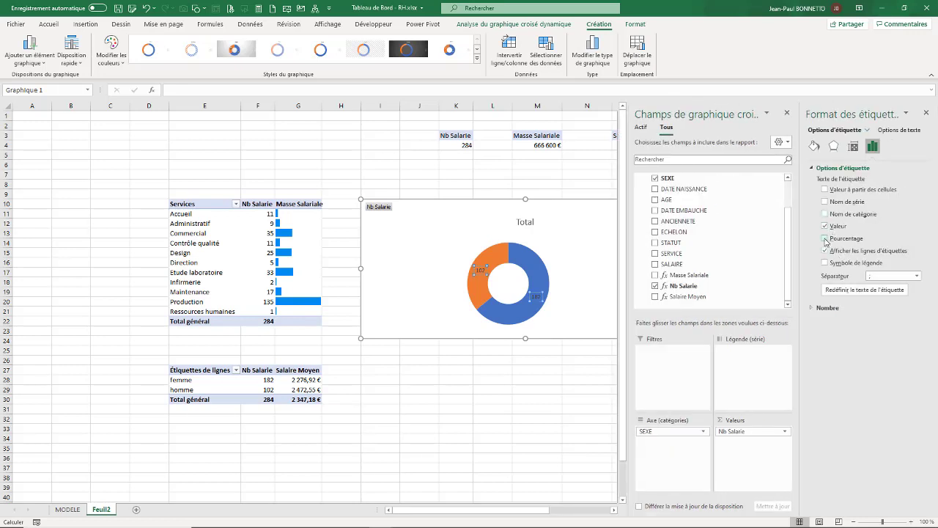
click(825, 239)
click(825, 226)
click(825, 215)
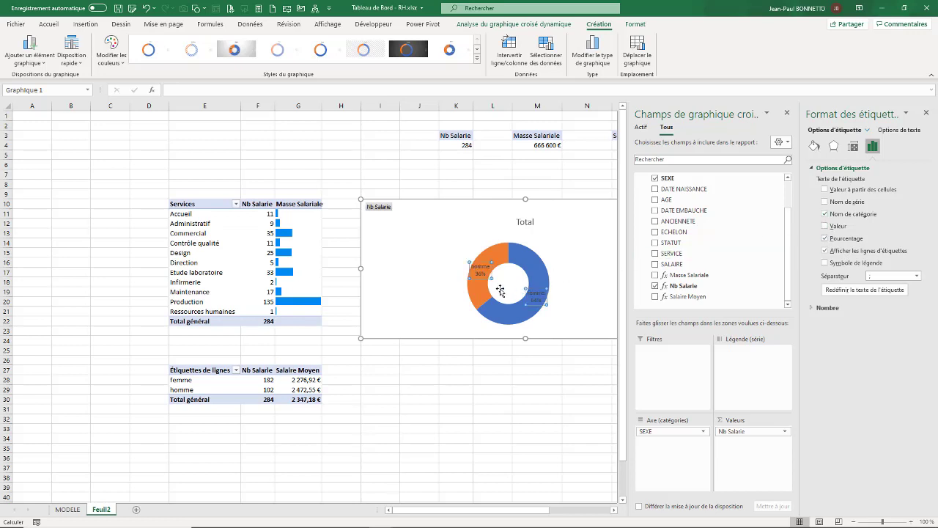
click(927, 113)
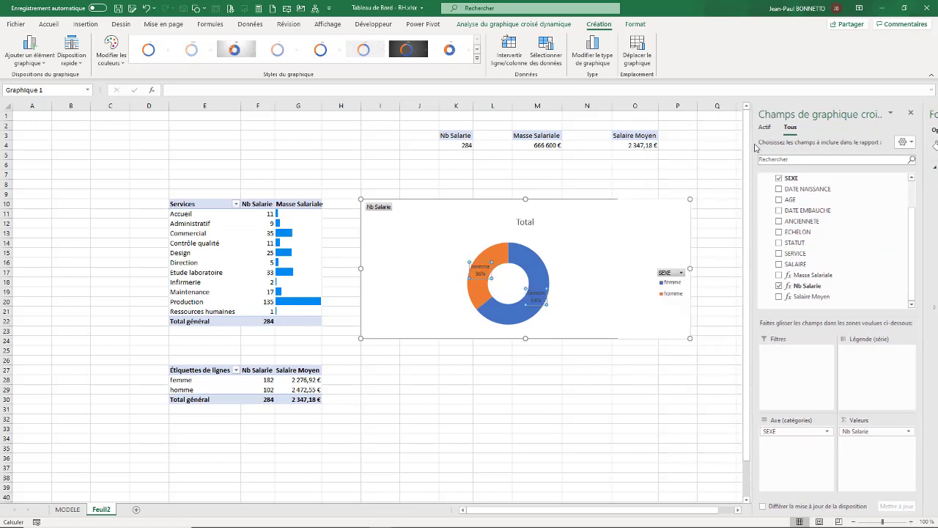
Remove the legend and hide all the field buttons on the doughnut chart
click(670, 273)
click(704, 208)
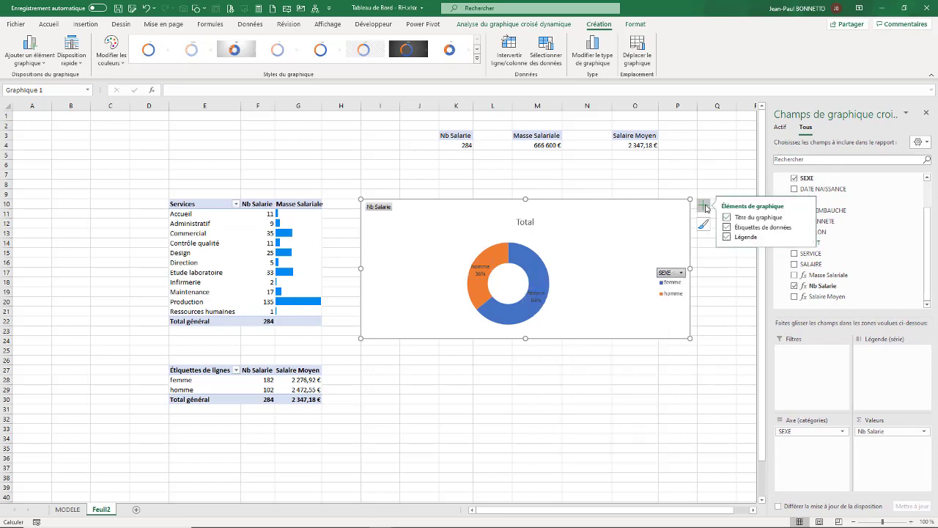
click(727, 236)
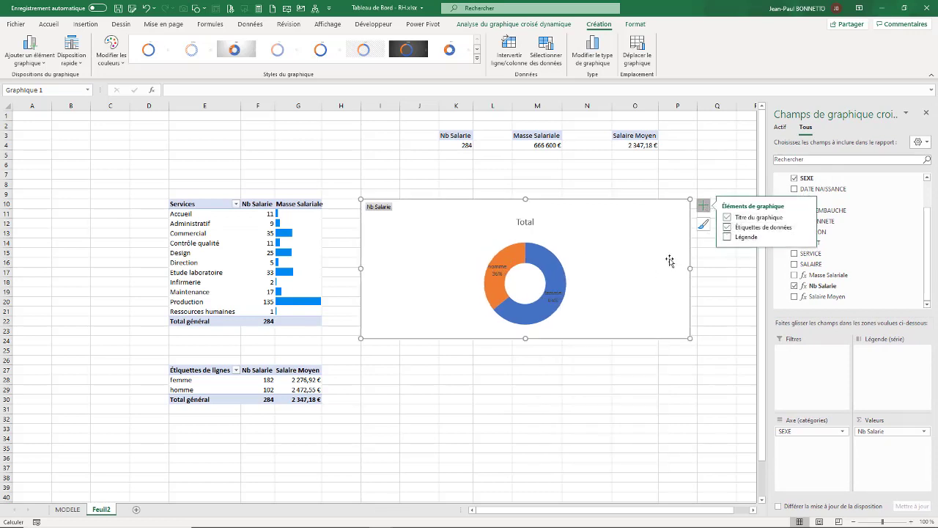
right_click(384, 210)
click(415, 309)
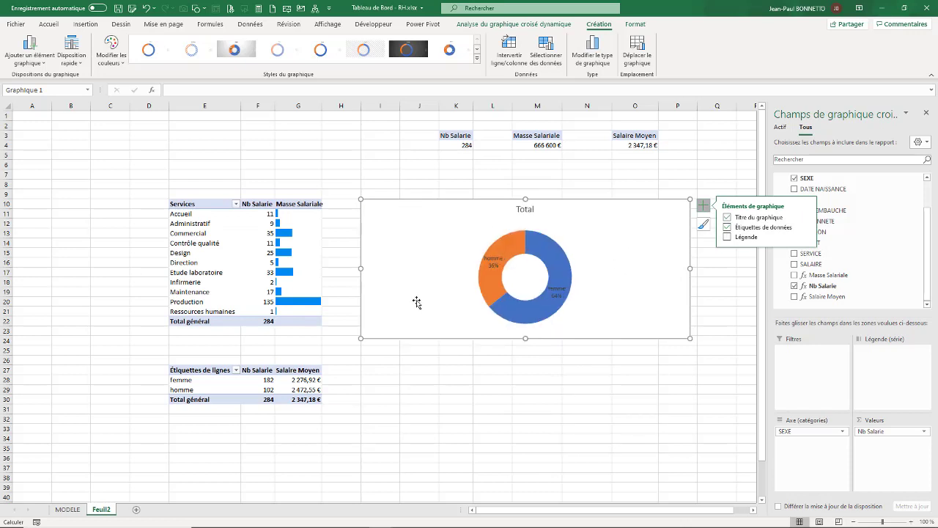
click(530, 209)
text(Rép)
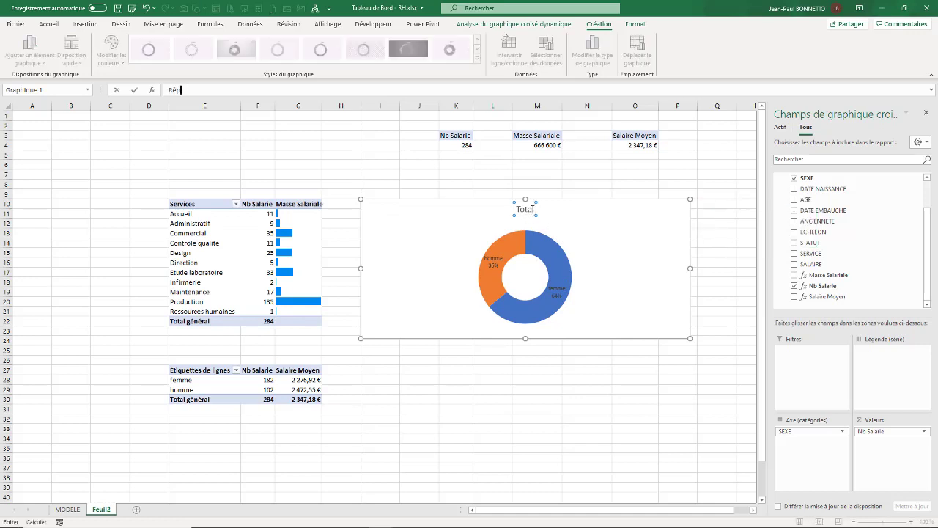
key(Escape)
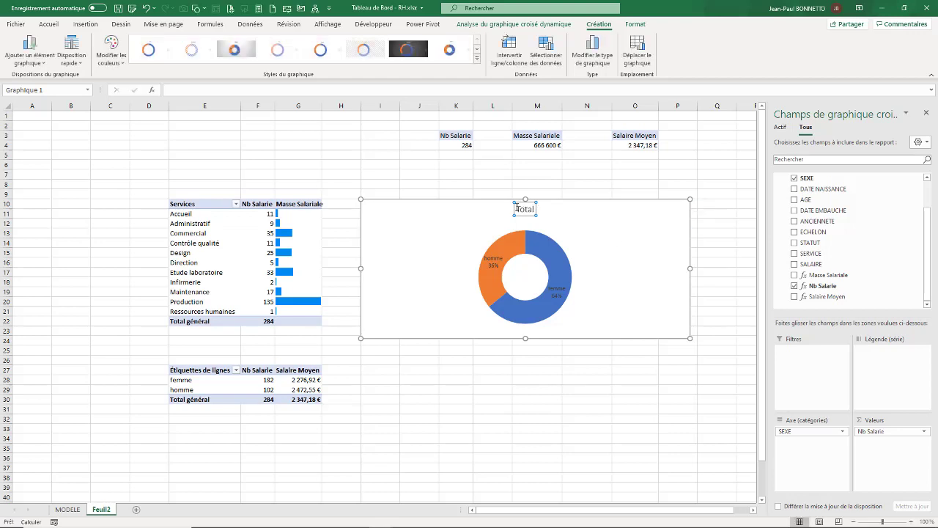
Replace the doughnut chart's title with "Répartition H/F"
double_click(520, 209)
text(Répartition des)
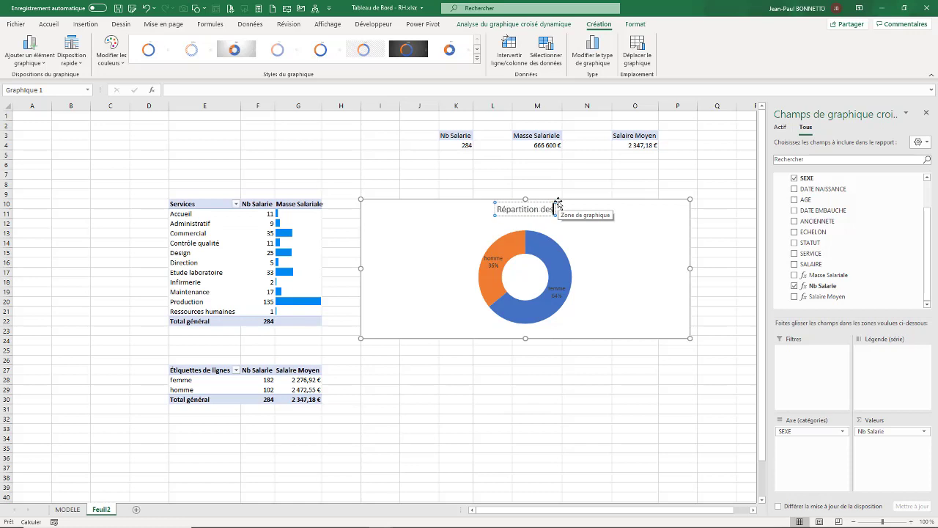
key(BackSpace)
key(BackSpace)
key(BackSpace)
key(BackSpace)
text(H/F)
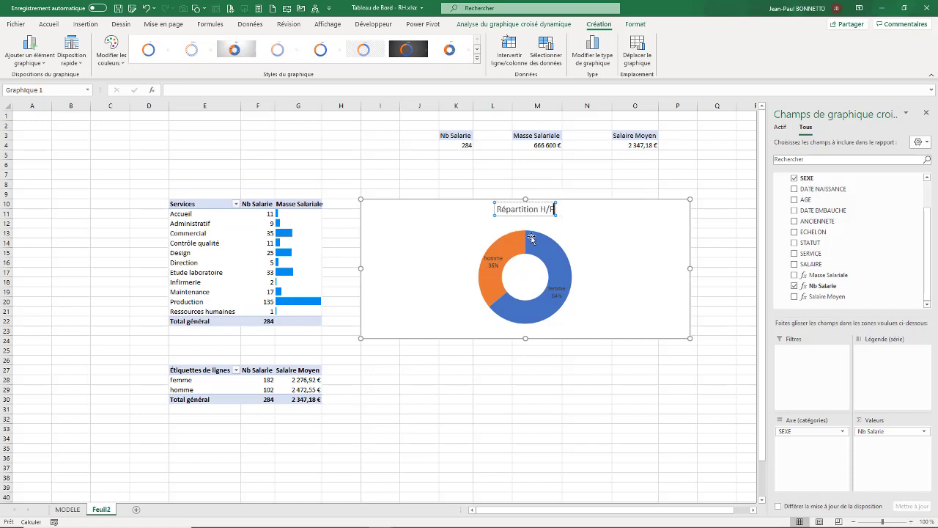
click(532, 243)
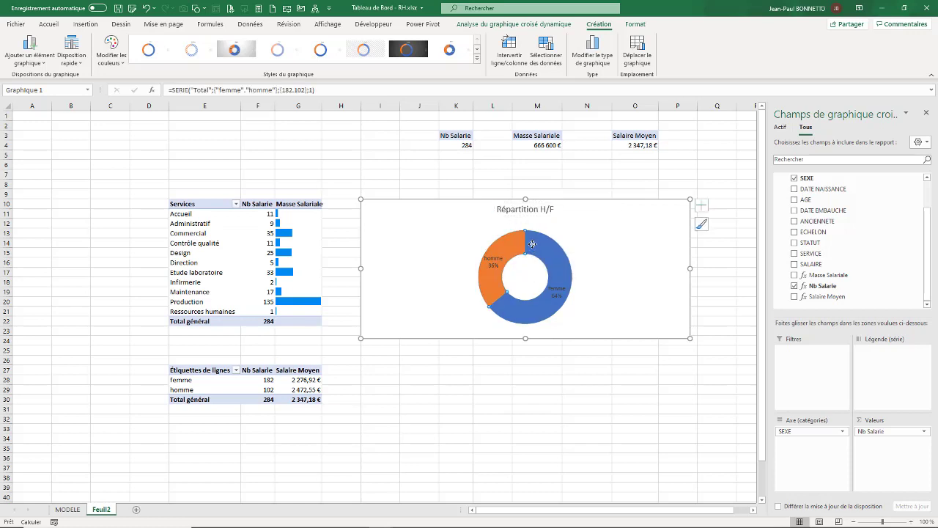
Shrink the Répartition H/F chart and align it beside the Services table, covering about I10 to M22
click(722, 181)
drag(580, 211, 582, 211)
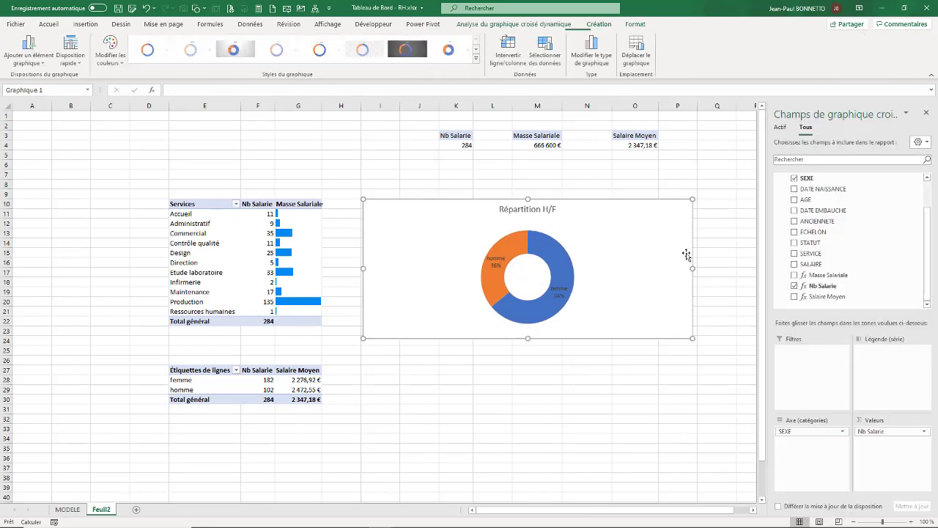
drag(693, 267, 567, 268)
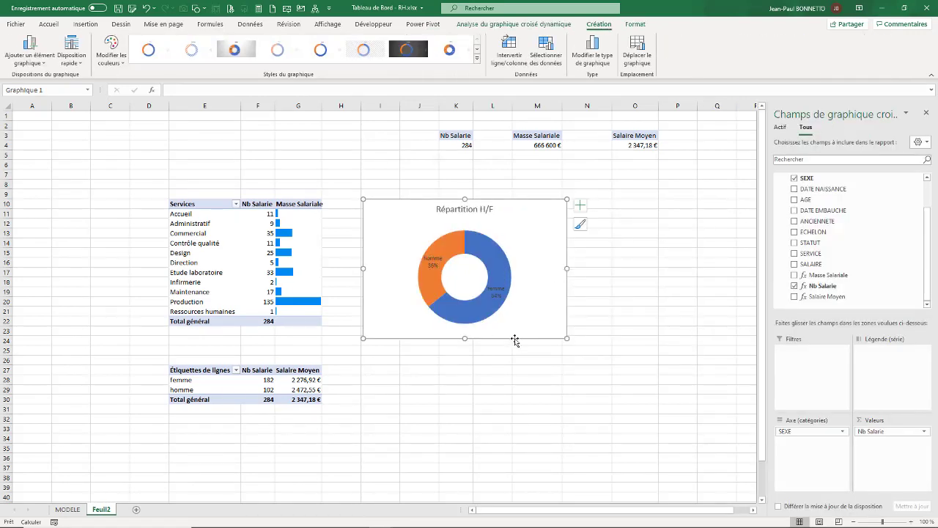
drag(515, 340, 562, 326)
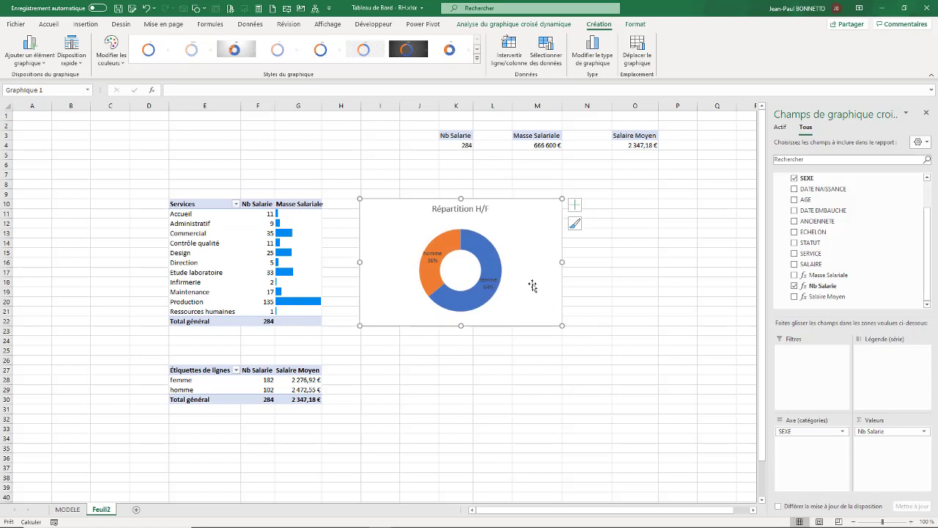
click(461, 208)
click(423, 328)
Consult the MODELE sheet, then insert a PivotChart from the Power Pivot data model on the existing sheet Feuil2 at cell I24
click(71, 510)
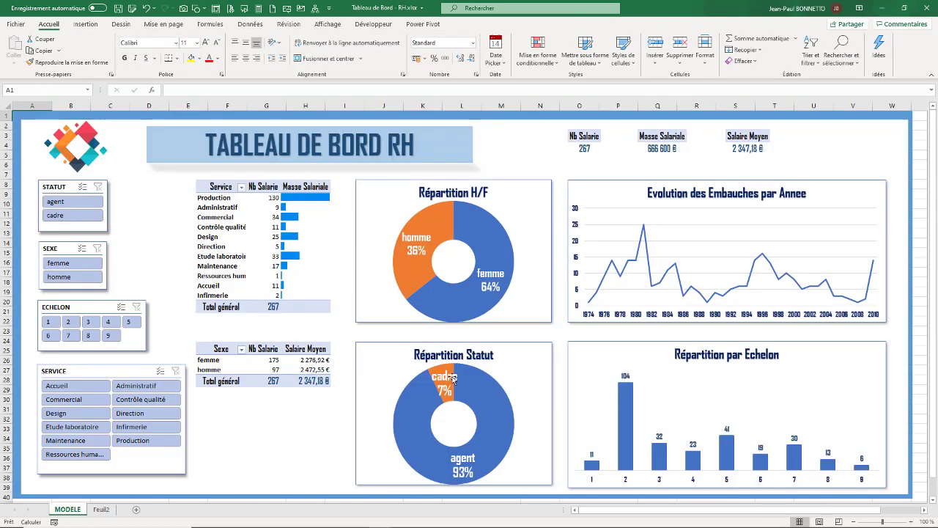
click(102, 510)
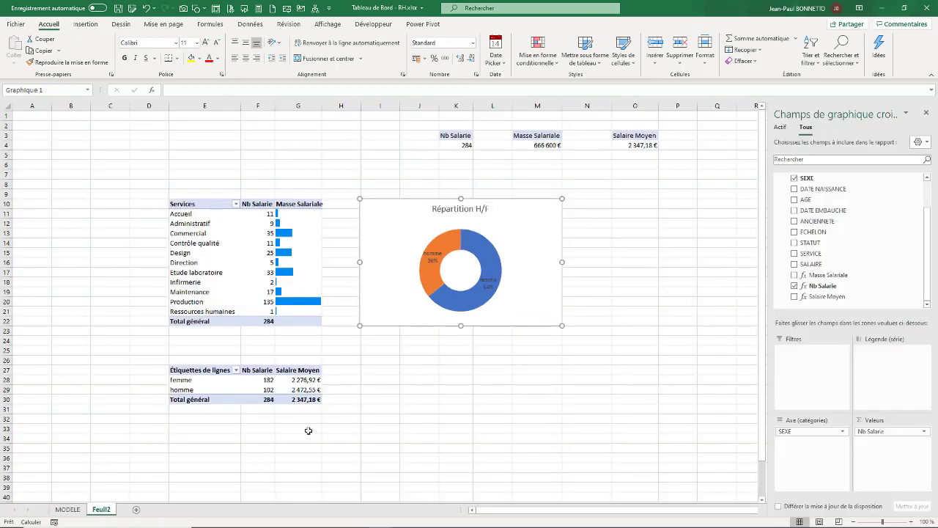
click(381, 341)
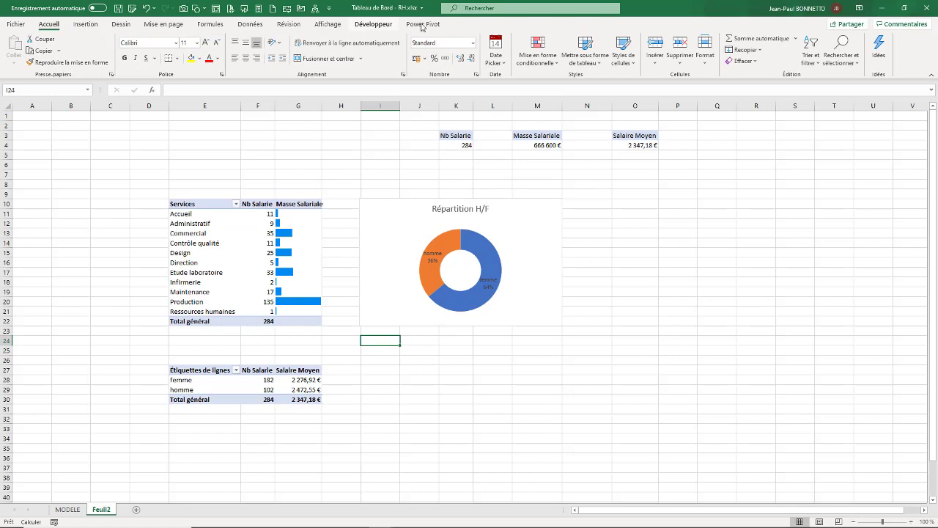
click(422, 25)
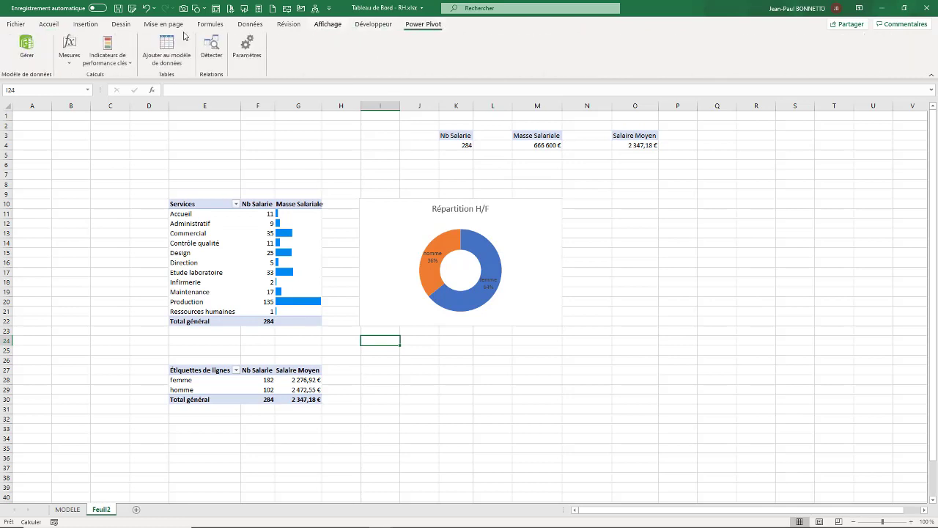
click(27, 49)
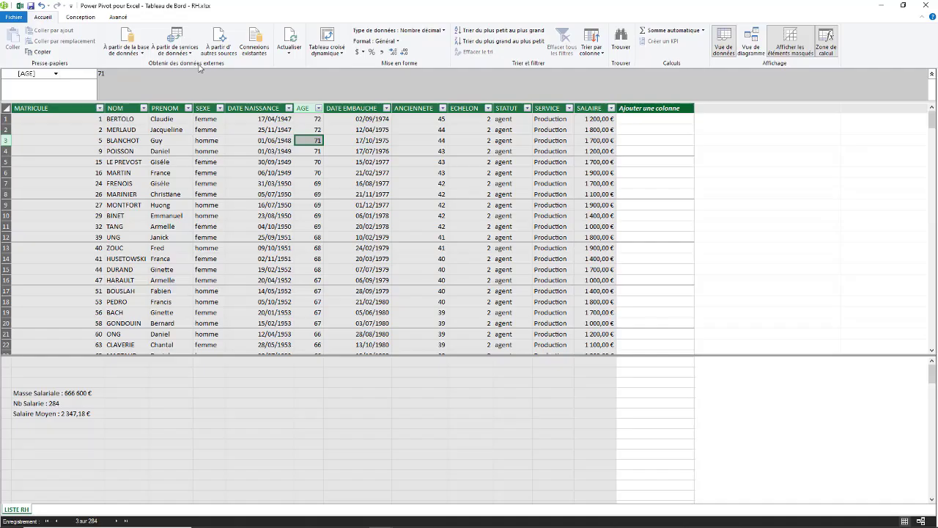
click(327, 50)
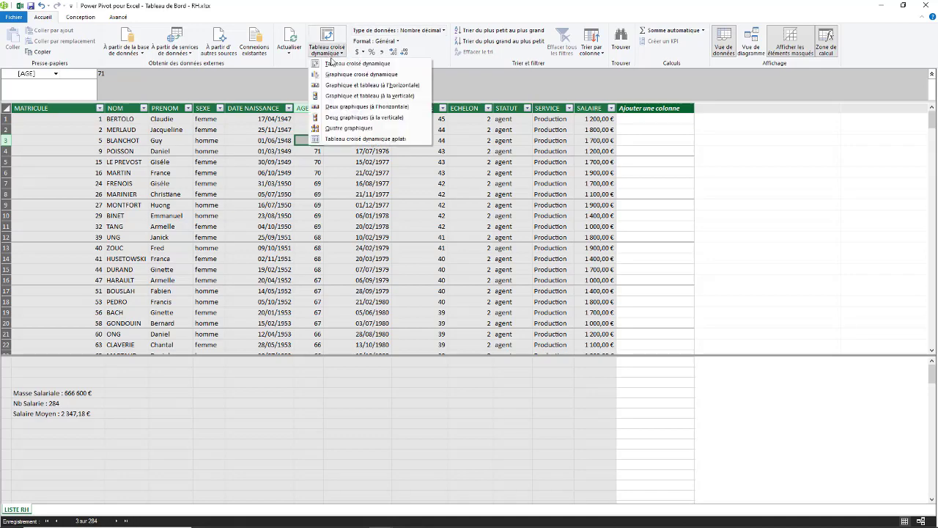
click(362, 74)
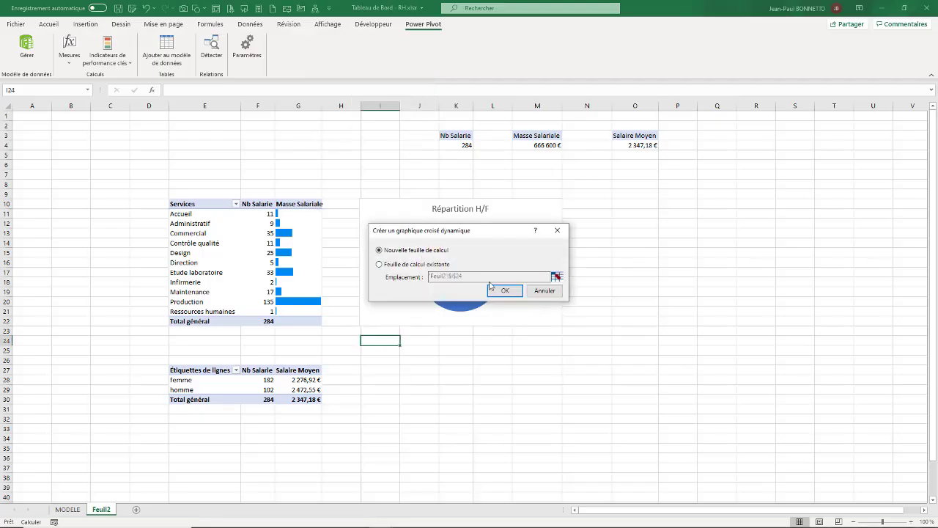
click(379, 265)
click(505, 290)
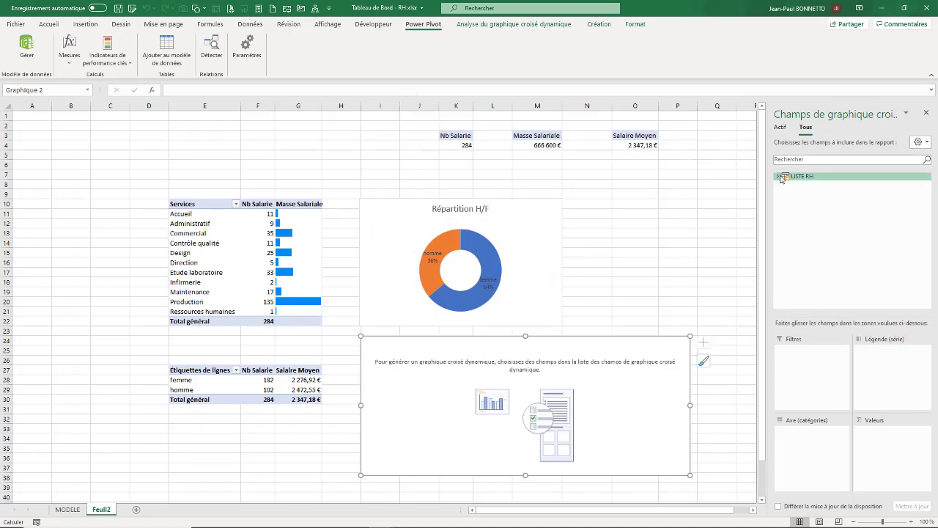
Set the PivotChart's fields from the LISTE RH table: STATUT as axis category and Nb Salarie as value, following the MODELE sheet
click(791, 176)
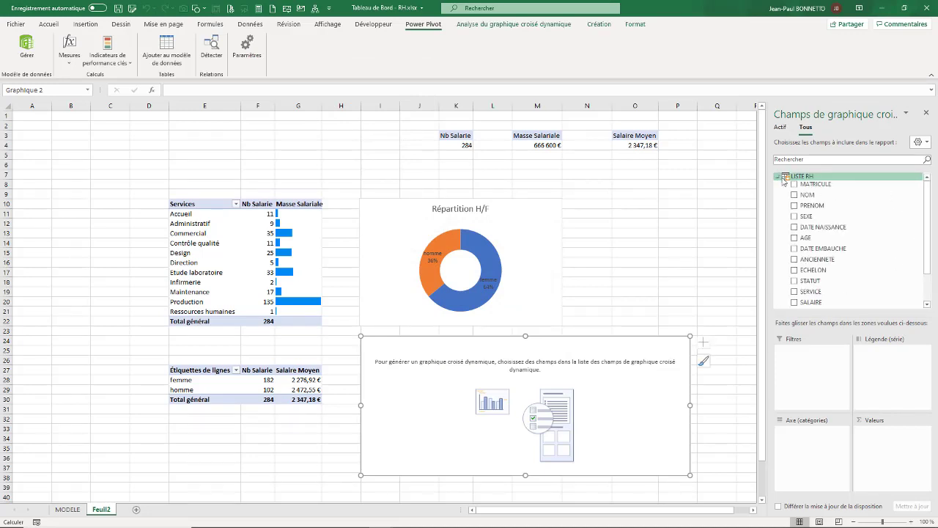
click(810, 282)
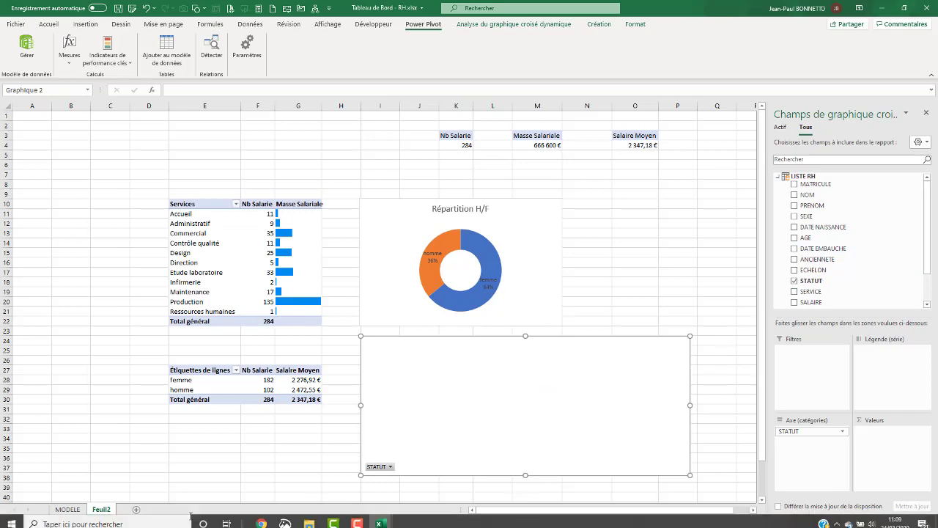
click(70, 509)
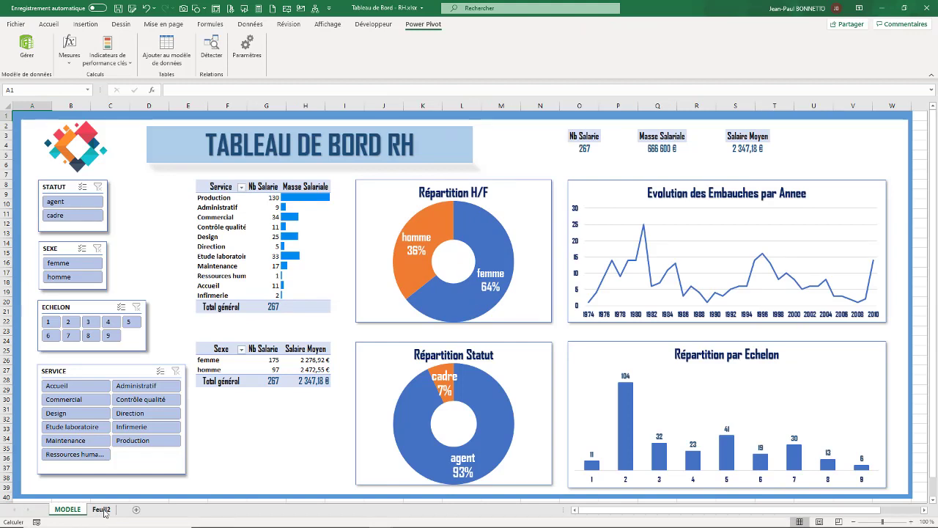
click(102, 509)
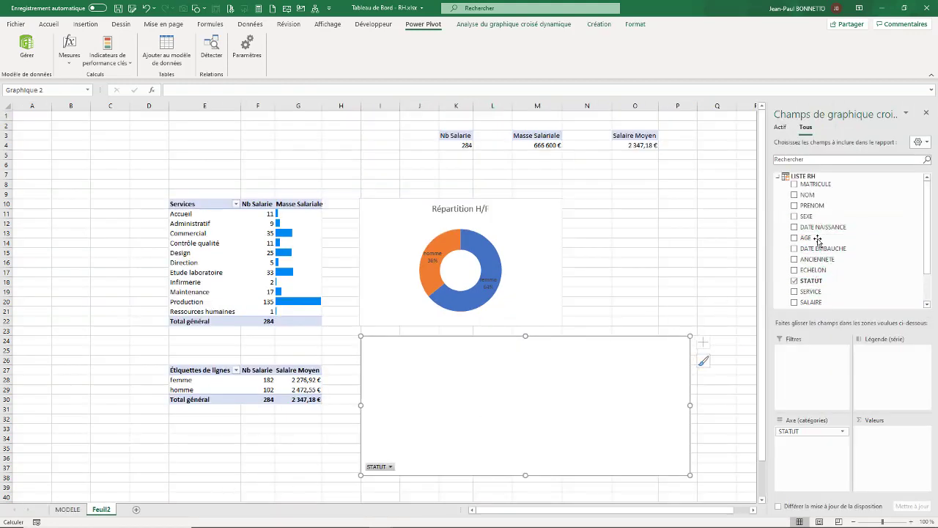
scroll(818, 281, down, 2)
drag(819, 285, 874, 439)
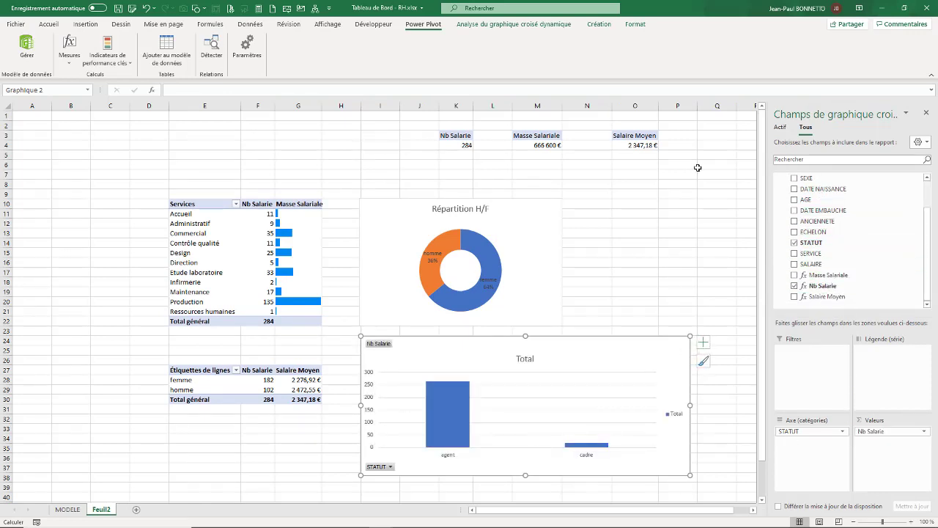
Change the status chart's type to a doughnut (Anneau)
click(598, 28)
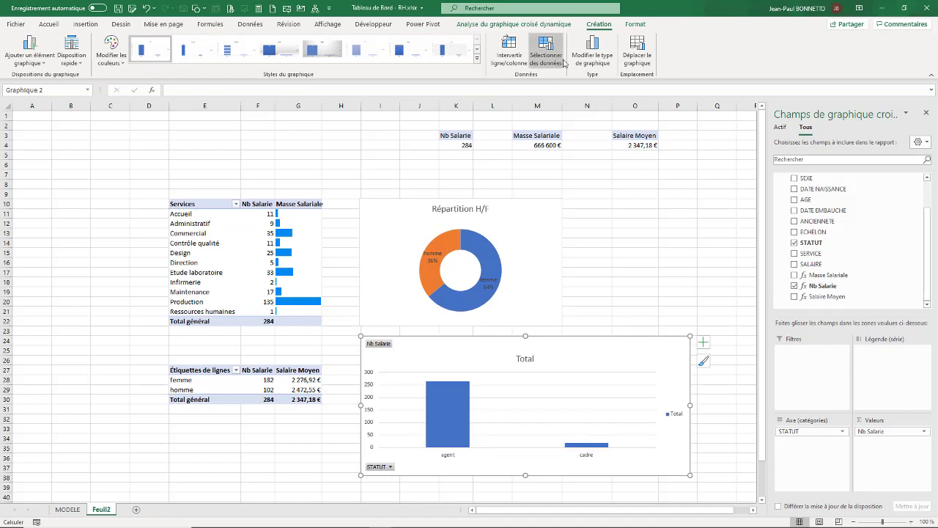
click(598, 56)
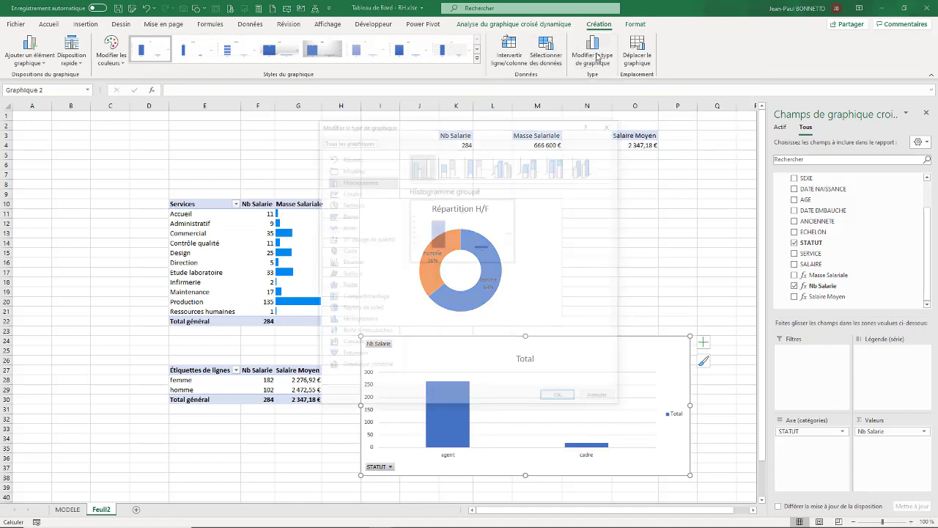
click(335, 204)
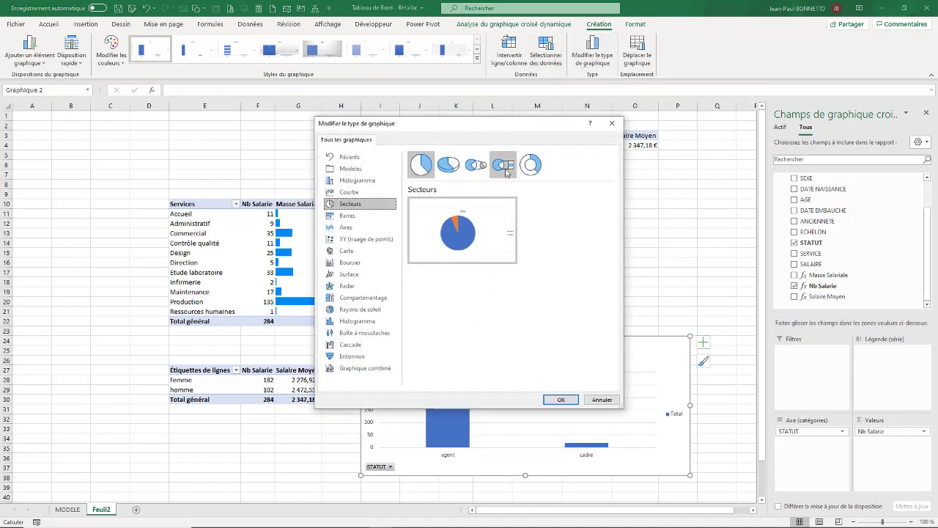
click(530, 165)
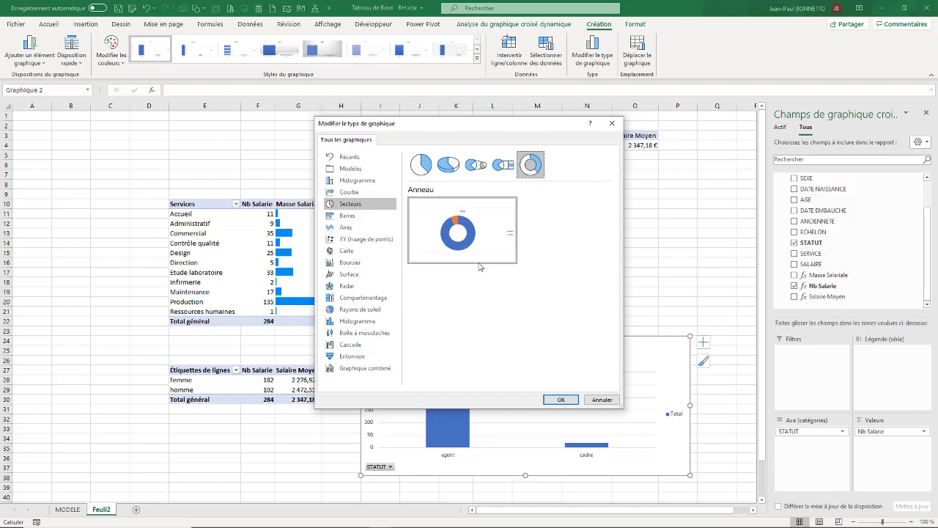
click(562, 401)
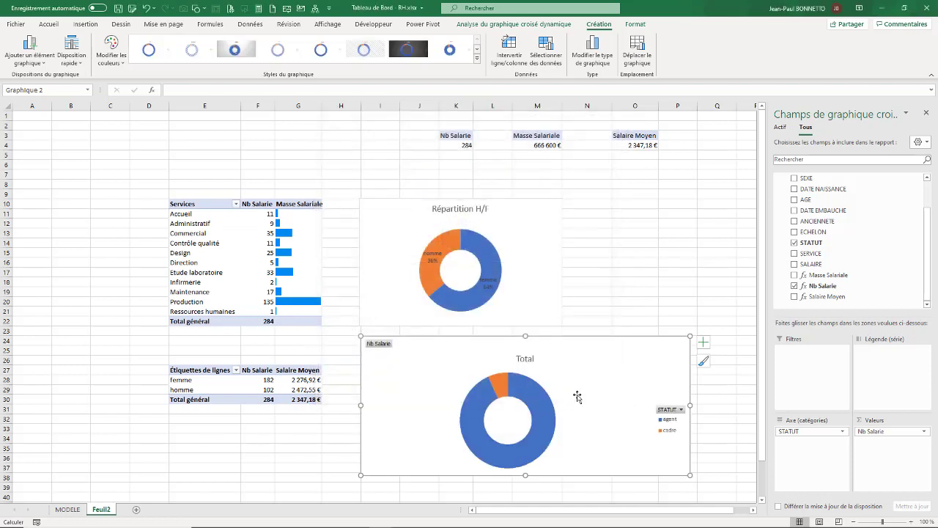
Add data labels to the status doughnut showing category name and percentage instead of the value, then close the side panes
click(704, 343)
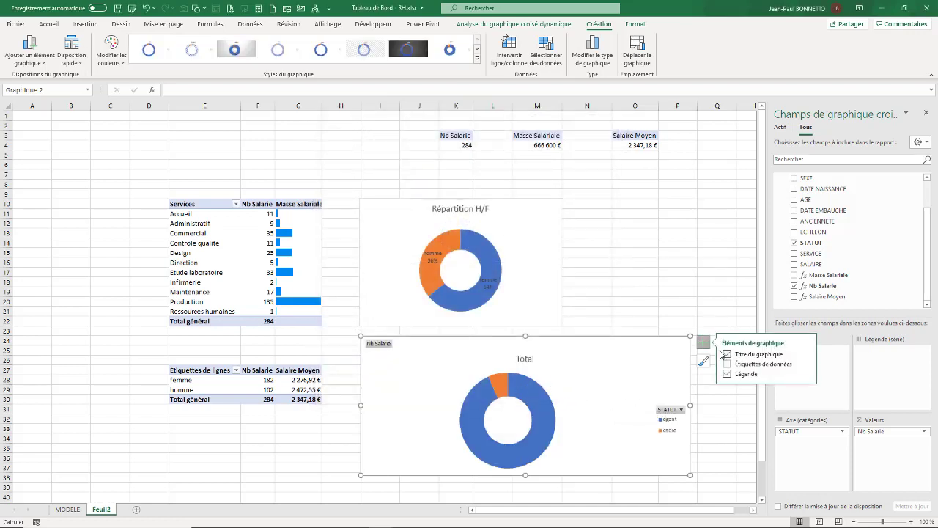
click(730, 364)
click(806, 363)
click(839, 390)
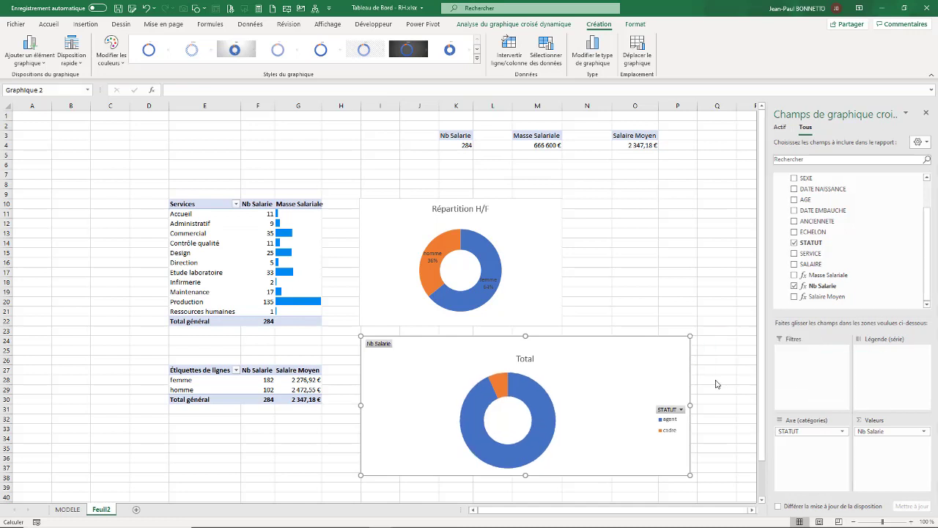
click(825, 238)
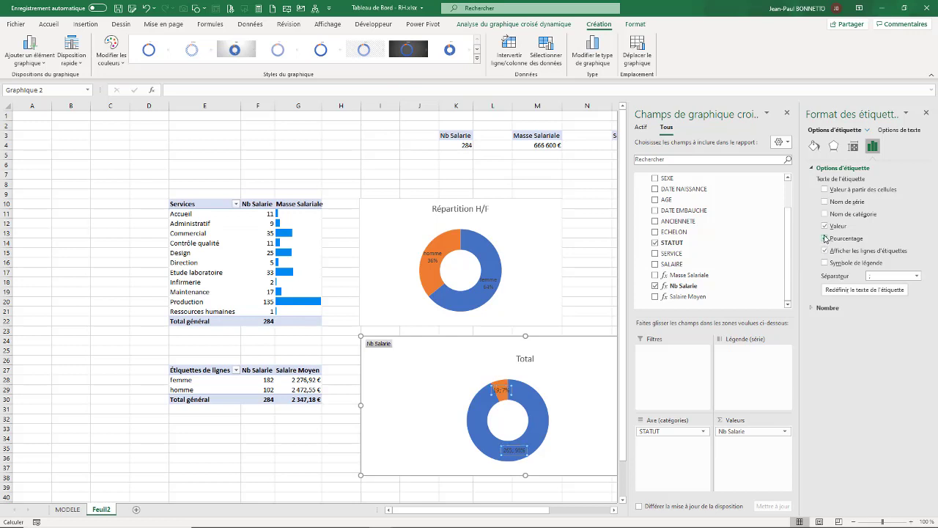
click(825, 226)
click(825, 214)
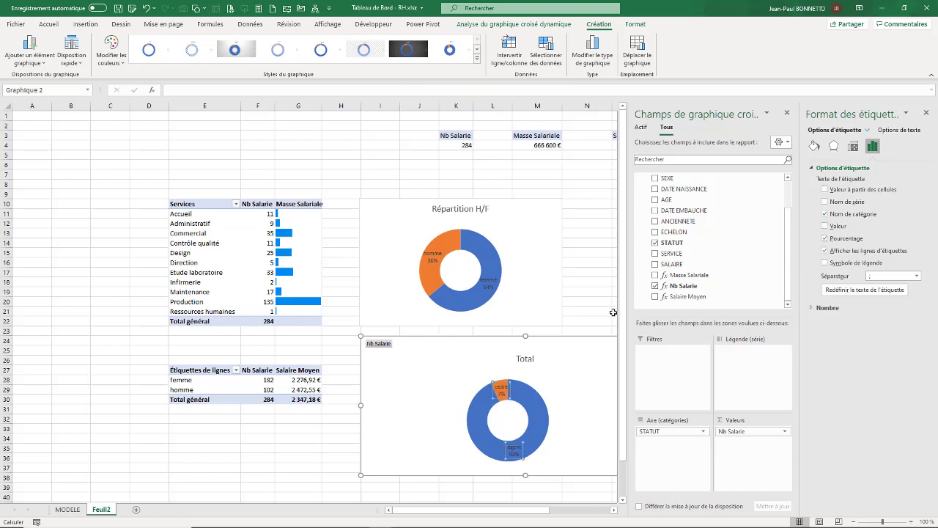
click(928, 111)
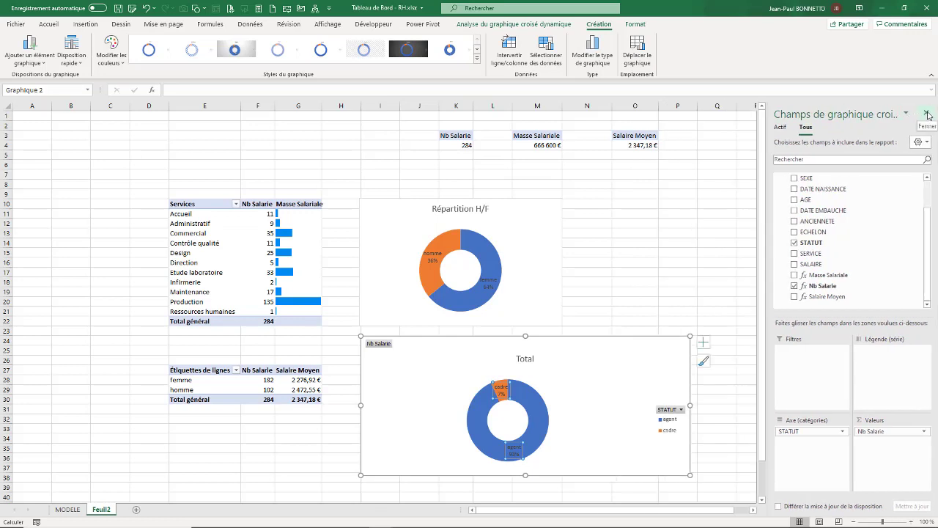
click(928, 114)
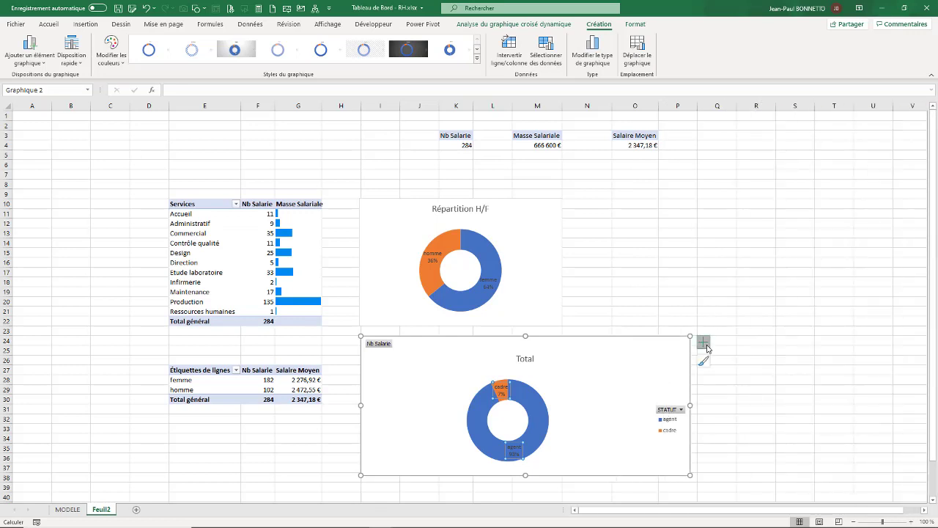
Remove the legend and hide all field buttons on the status doughnut chart
click(705, 343)
click(726, 374)
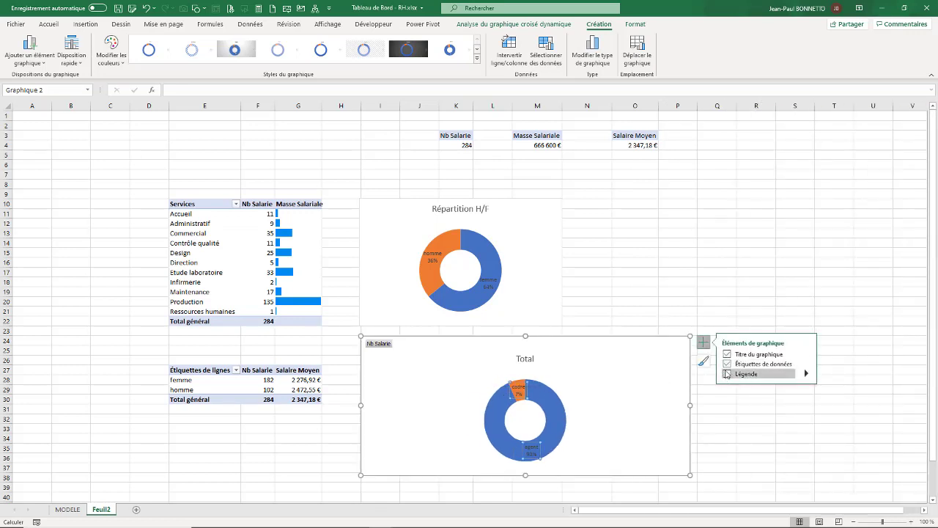
right_click(379, 345)
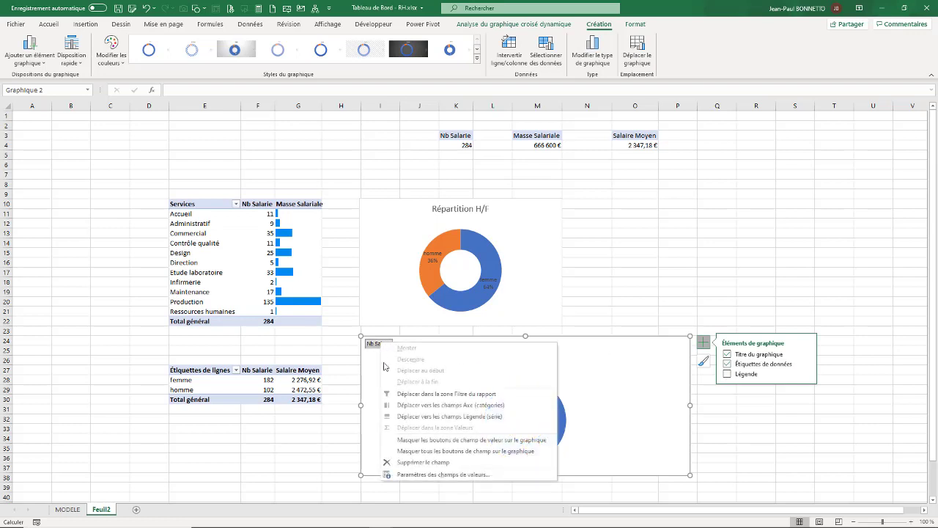
click(416, 457)
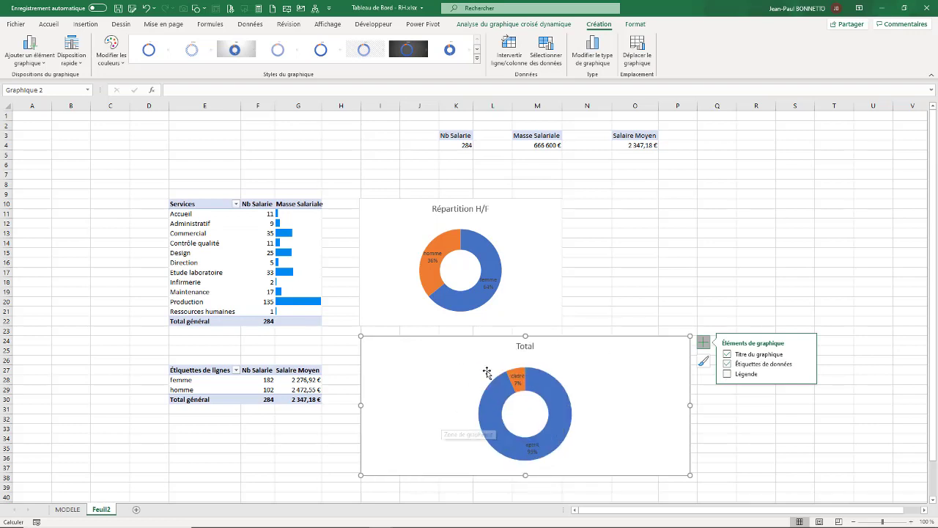
Replace the status chart's title with "Répartition par Statut"
click(518, 346)
double_click(518, 346)
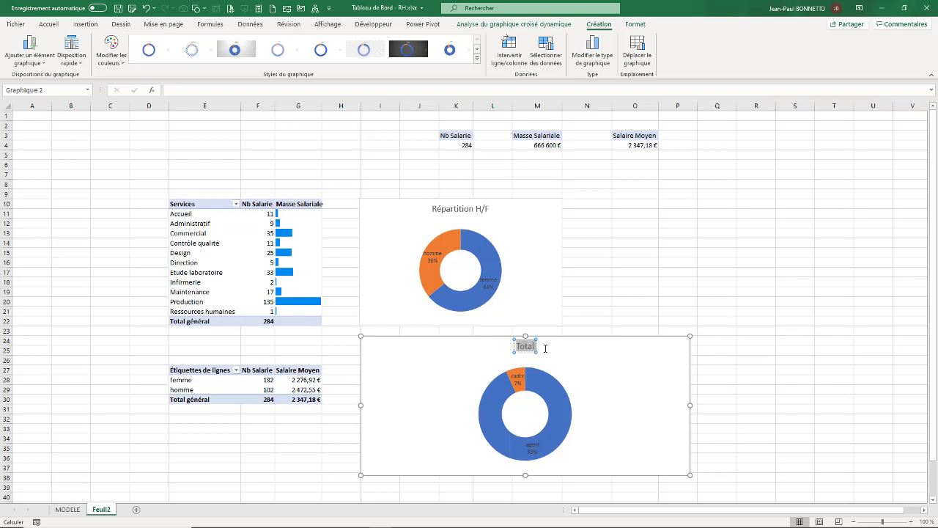
text(Réparta)
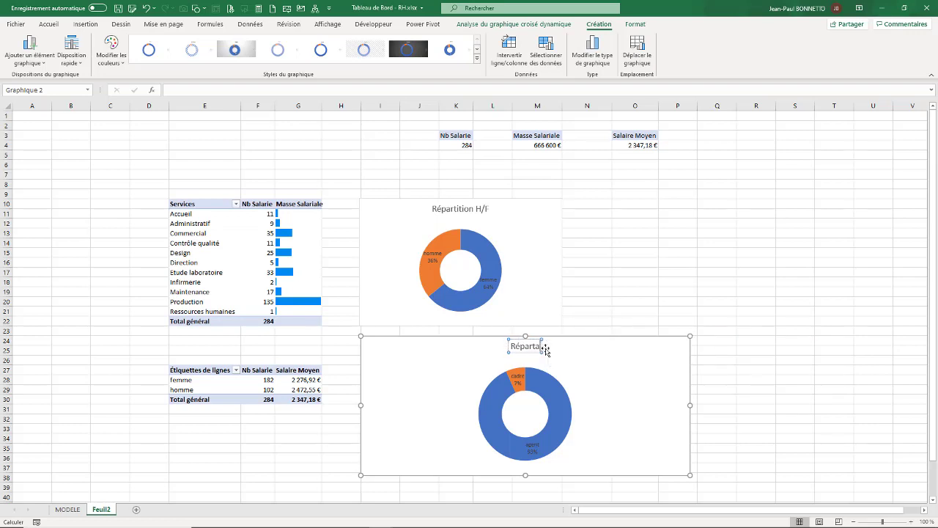
key(BackSpace)
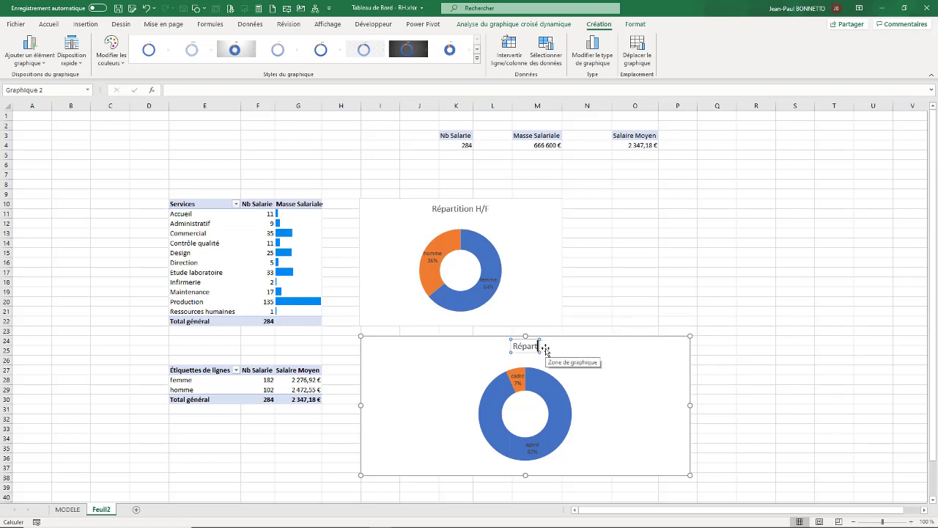
text(ition)
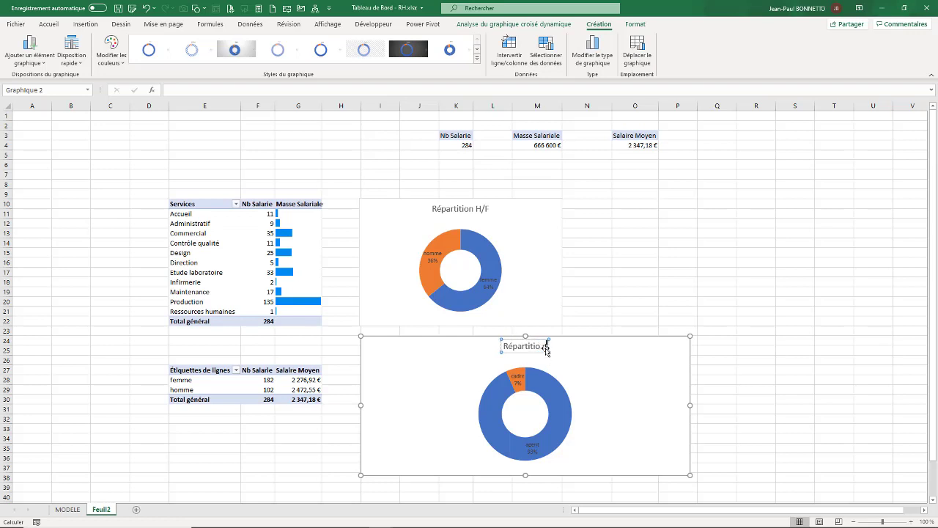
text( ca)
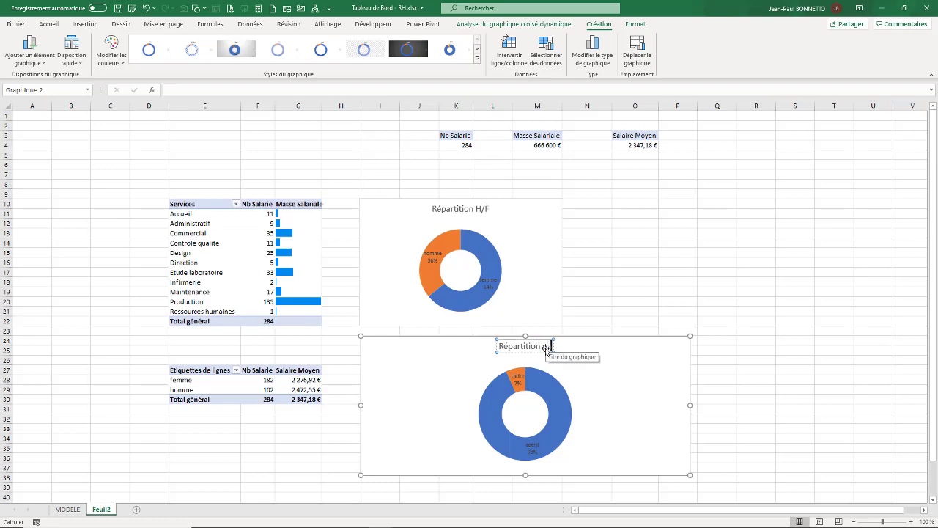
text(r statut)
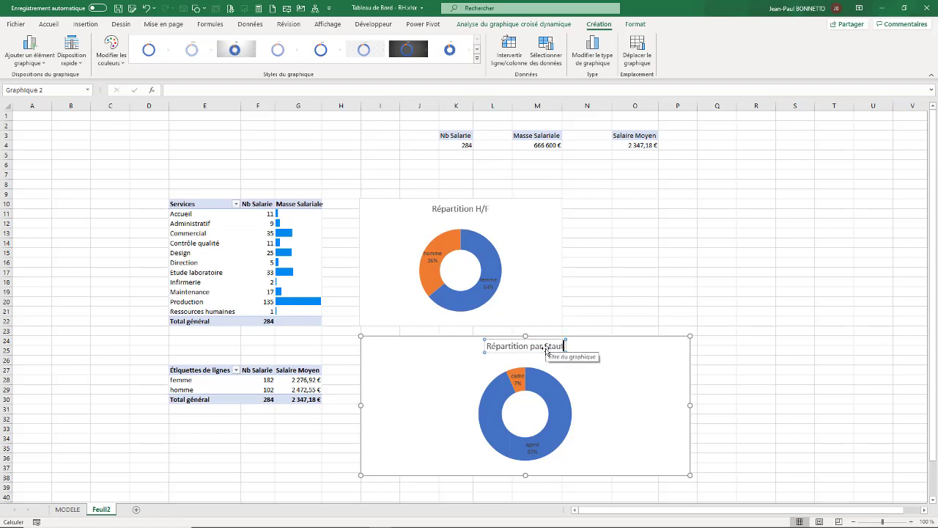
key(BackSpace)
key(BackSpace)
key(BackSpace)
key(BackSpace)
key(BackSpace)
key(BackSpace)
text(Statut)
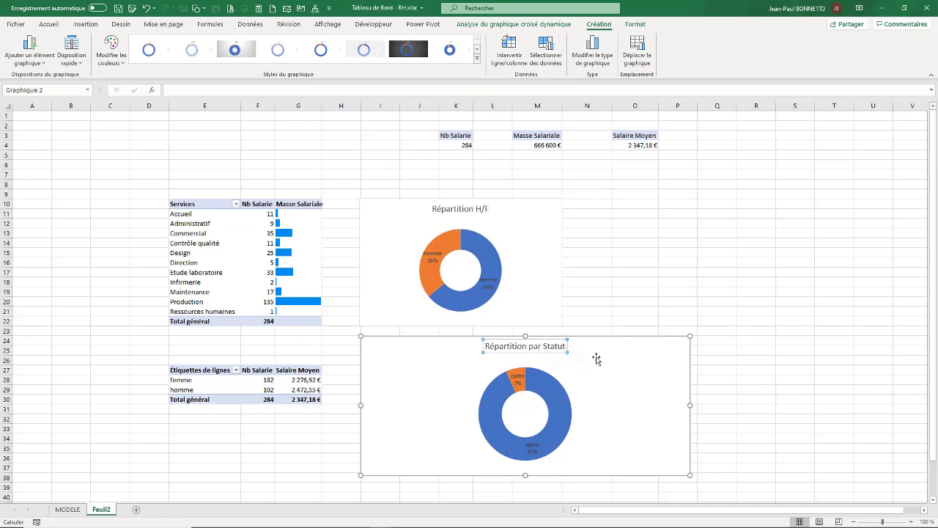
click(597, 359)
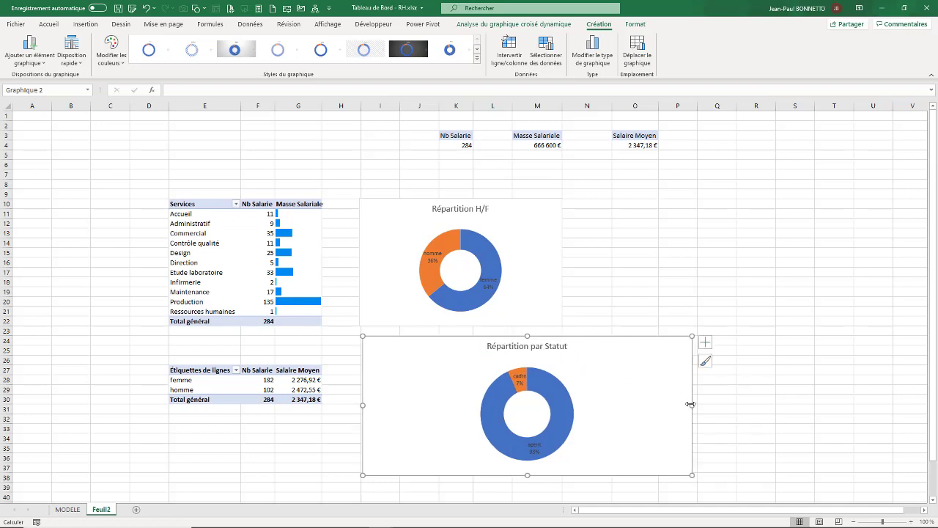
Resize the Répartition par Statut chart to the width of the chart above it, covering about I24 to M38
drag(690, 404, 562, 405)
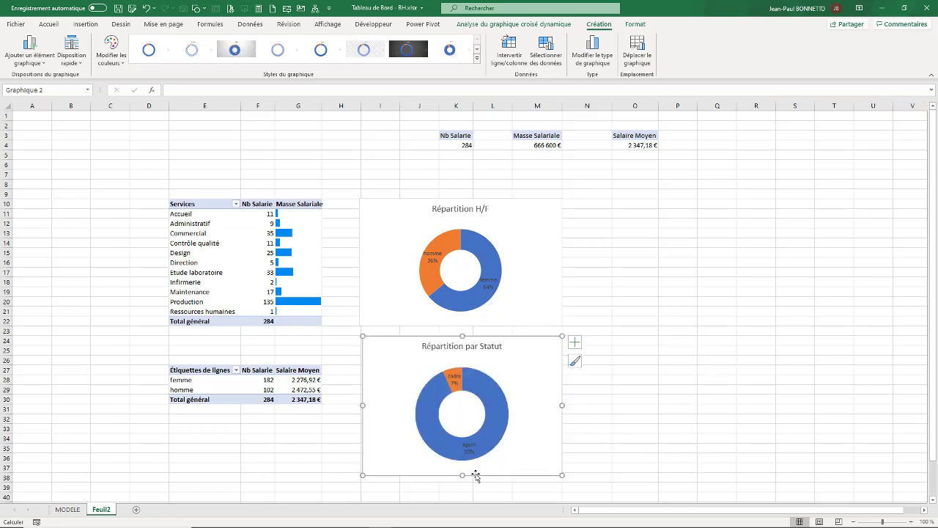
drag(359, 404, 360, 404)
drag(461, 475, 462, 482)
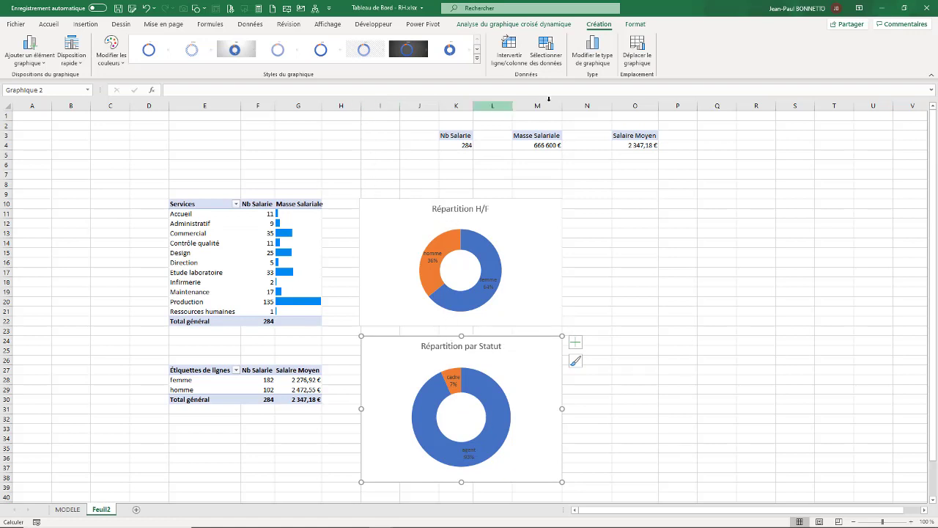
Adjust the Répartition H/F chart's left edge so that it lines up with the Répartition par Statut chart below
click(609, 271)
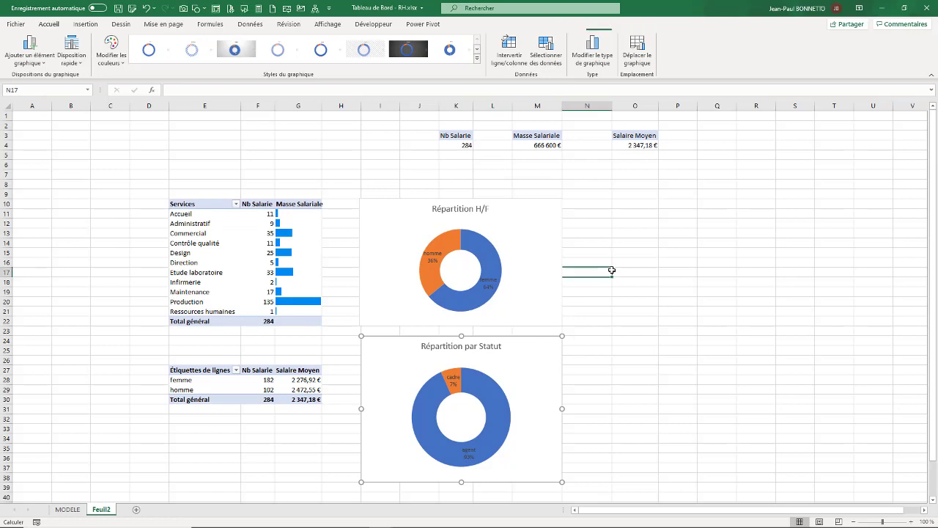
click(538, 339)
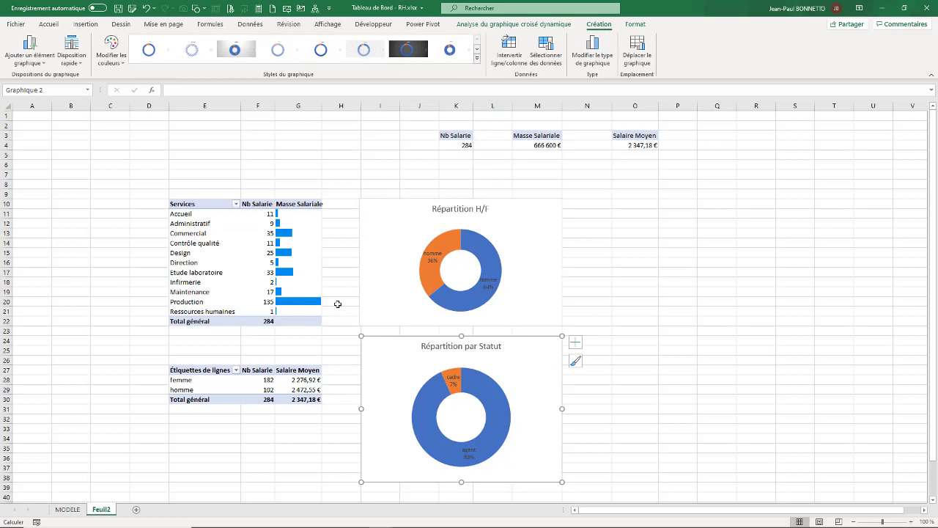
click(373, 262)
drag(361, 262, 371, 262)
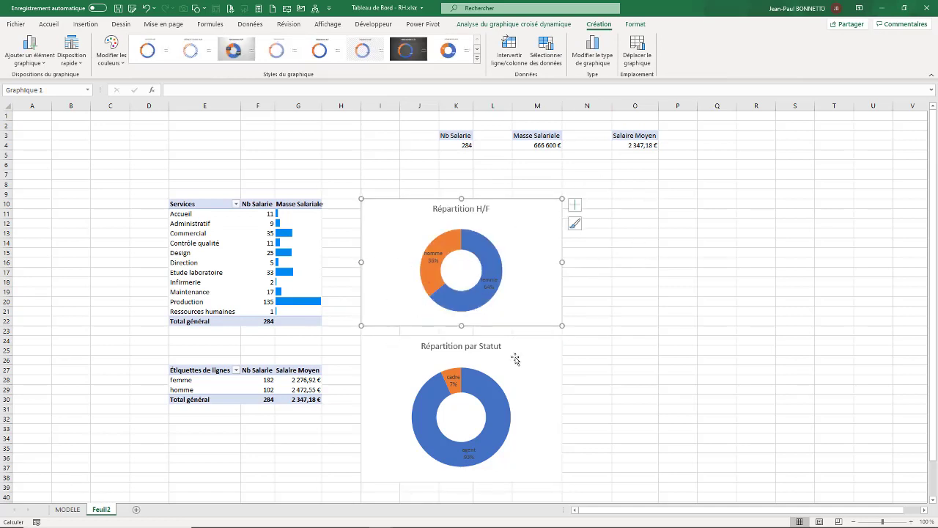
click(644, 301)
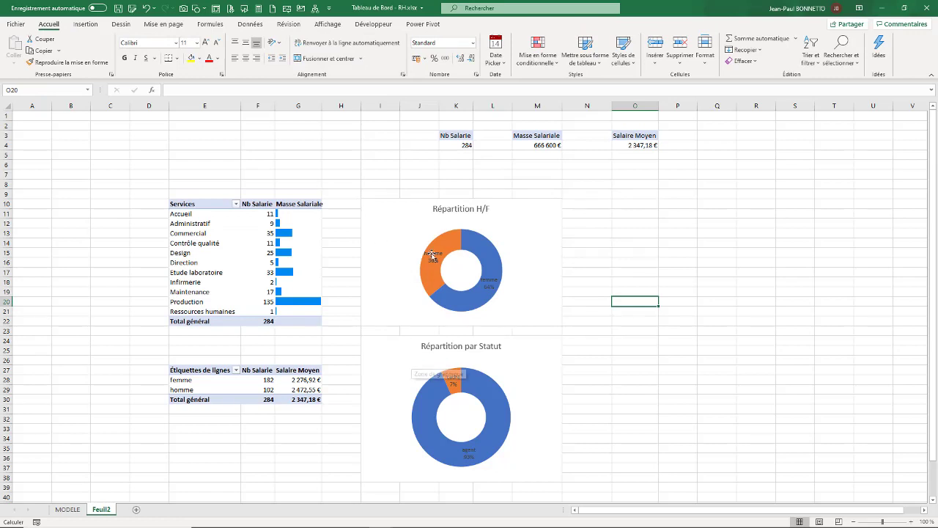
Consult the MODELE sheet and open the workbook's Visual Basic editor
click(73, 509)
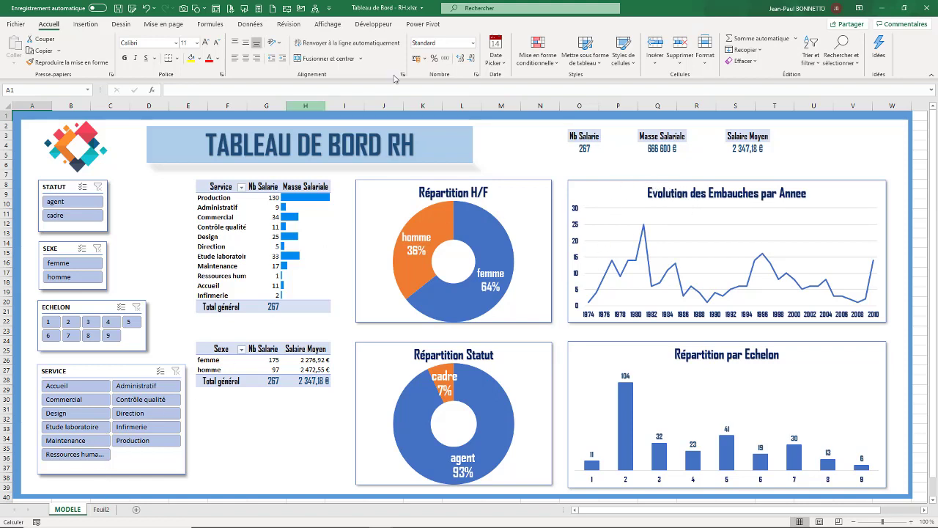
click(374, 24)
click(14, 53)
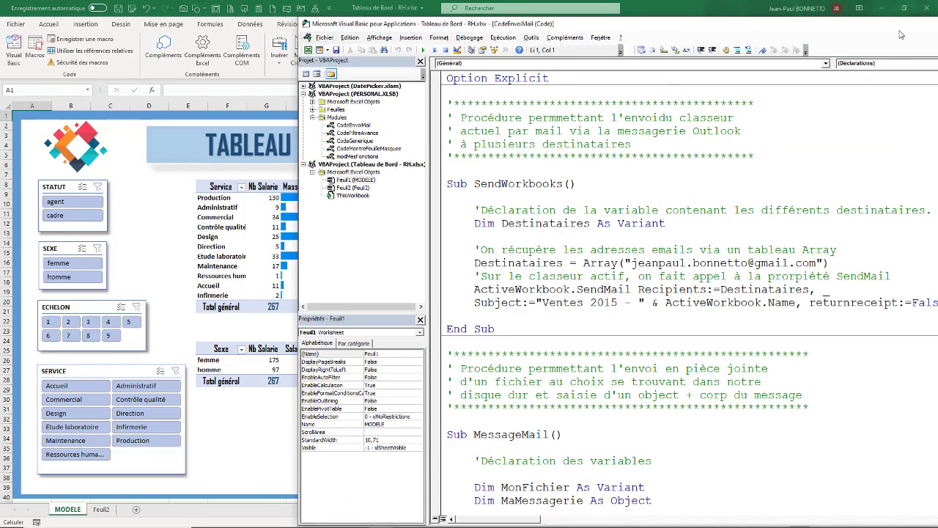
Close the Visual Basic editor and open the workbook's Power Pivot data model
drag(849, 22, 542, 77)
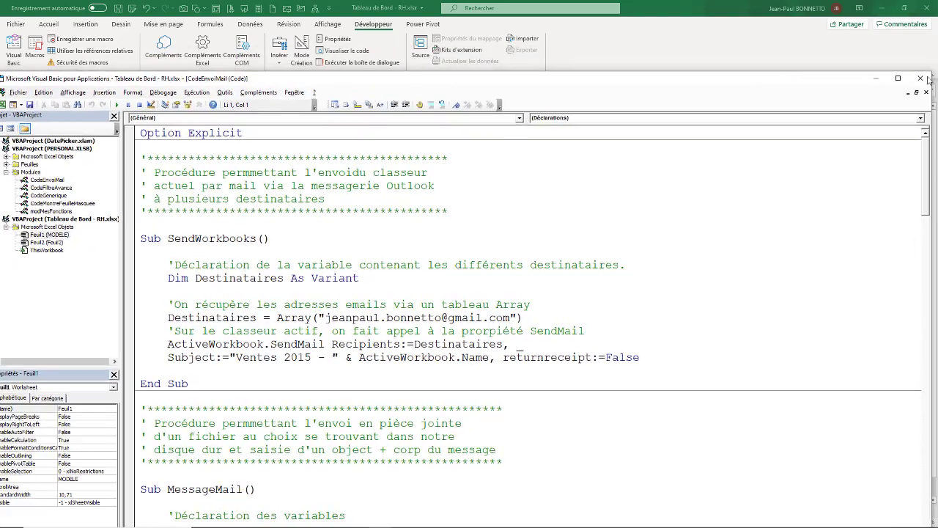
click(919, 78)
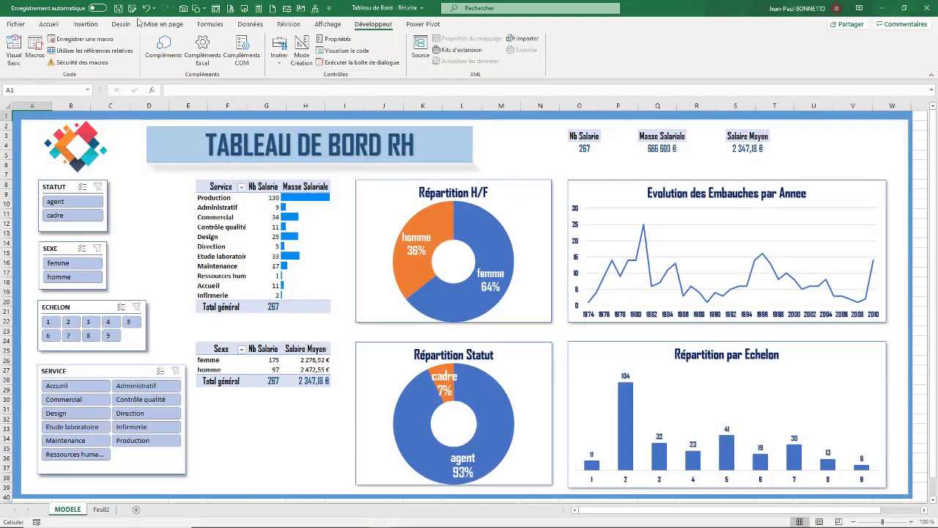
click(423, 24)
click(27, 48)
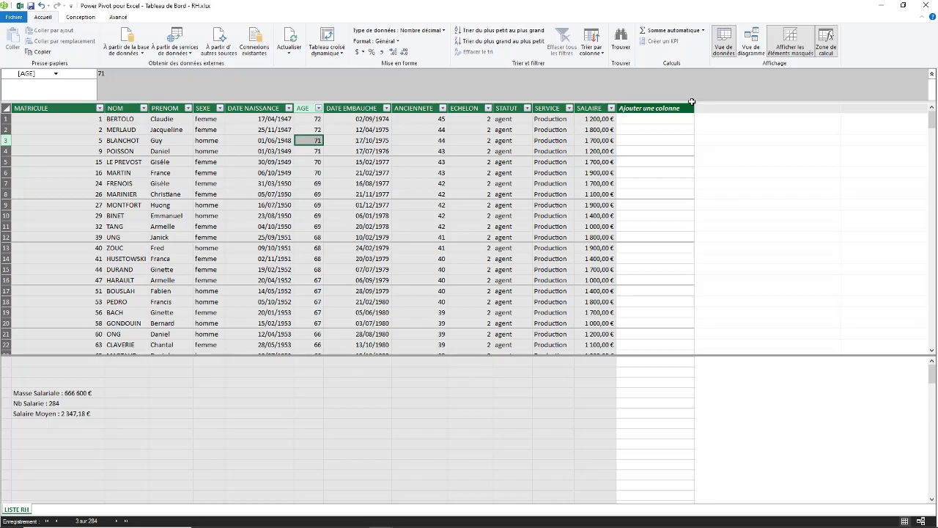
Add a calculated column to the LISTE RH table with the formula =FORMAT('LISTE RH'[DATE EMBAUCHE];"YYYY")
click(645, 119)
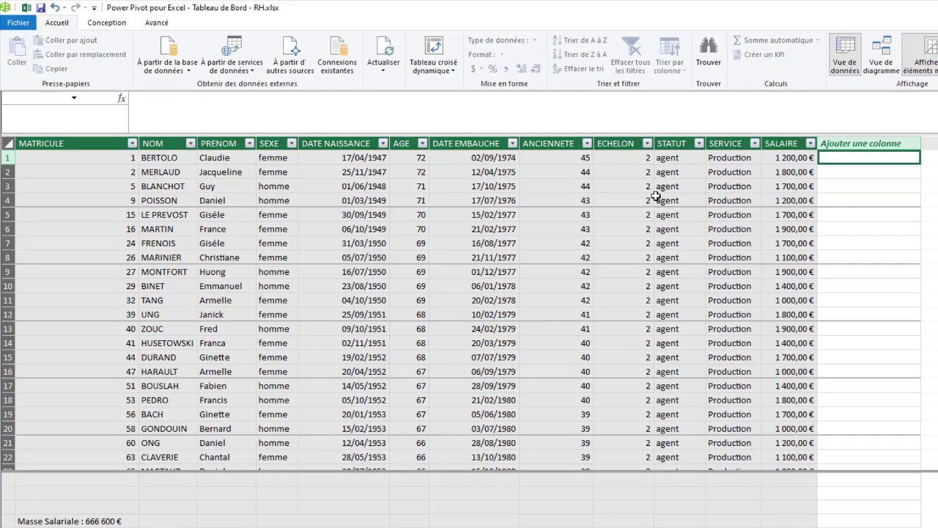
text(=FORMAT()
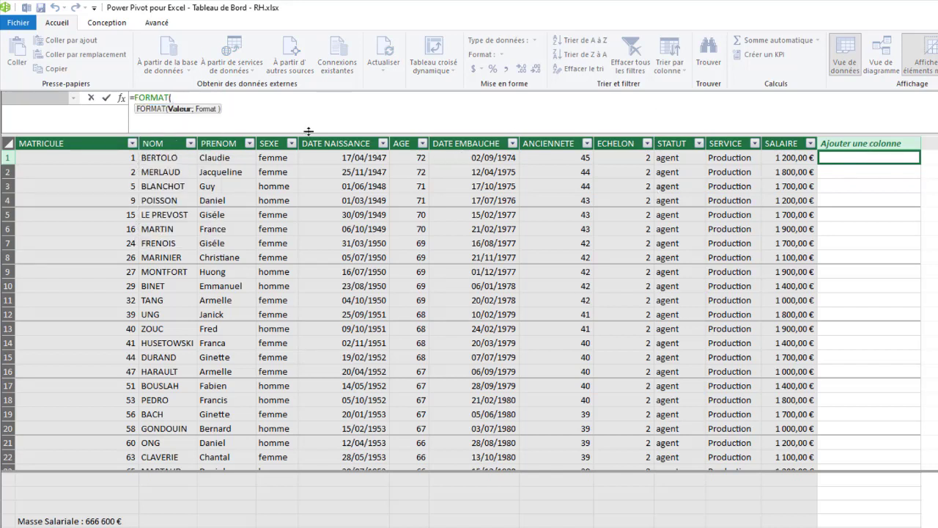
click(480, 158)
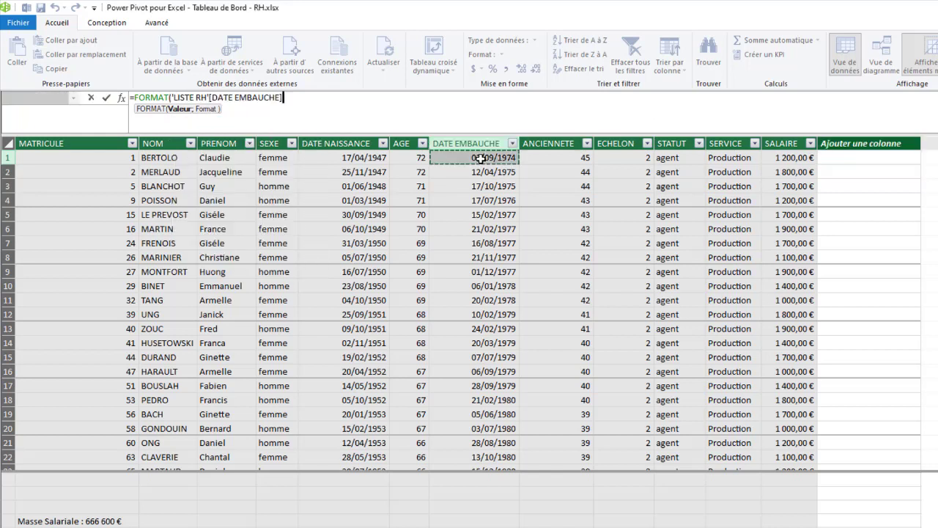
text(;"YYYYE)
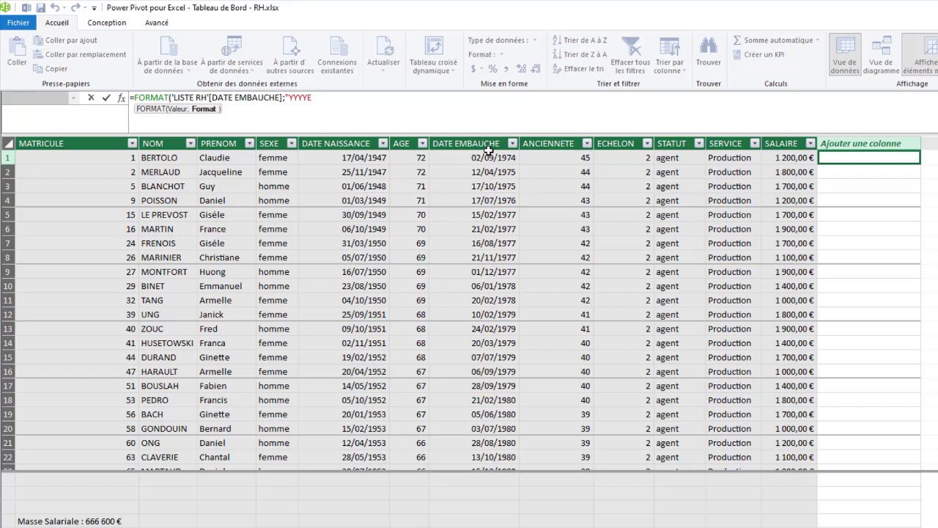
key(BackSpace)
text("))
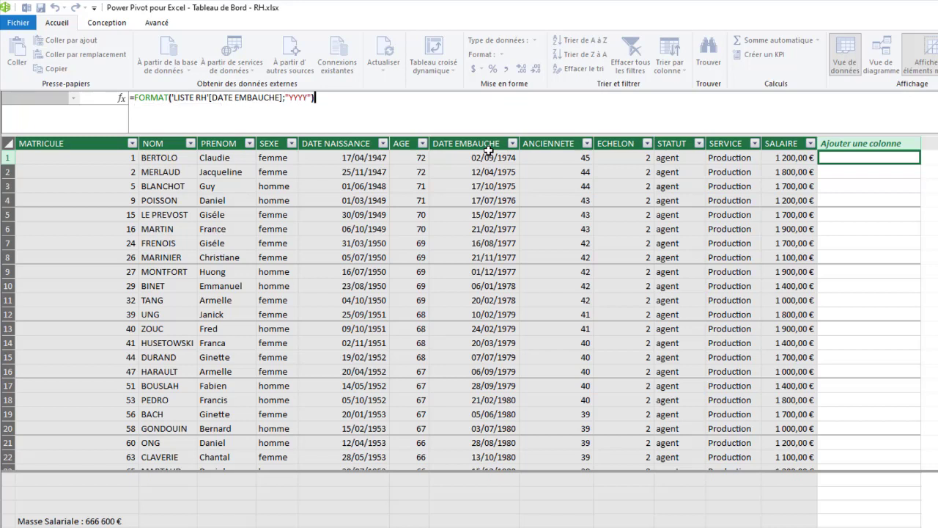
key(Return)
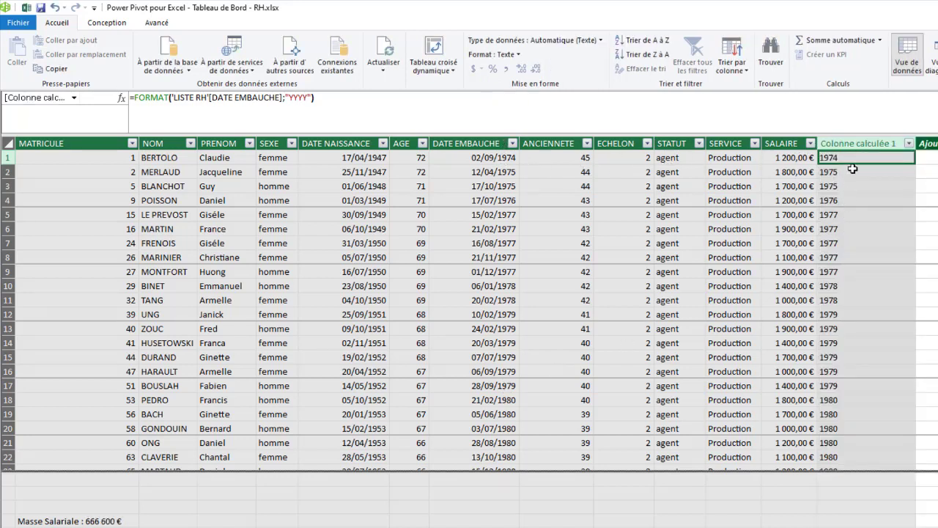
Rename the new calculated column as ANNEE EMBAUCHE
click(852, 143)
double_click(853, 143)
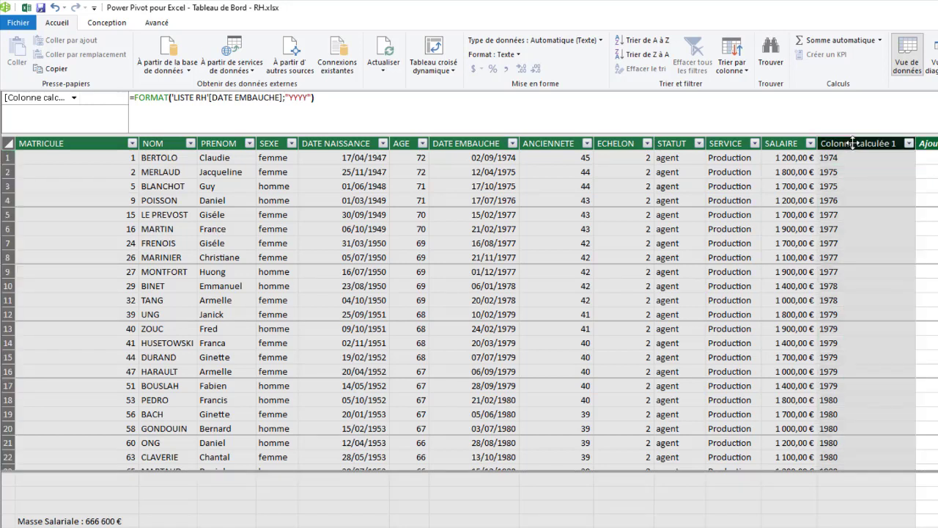
text(ANNEE)
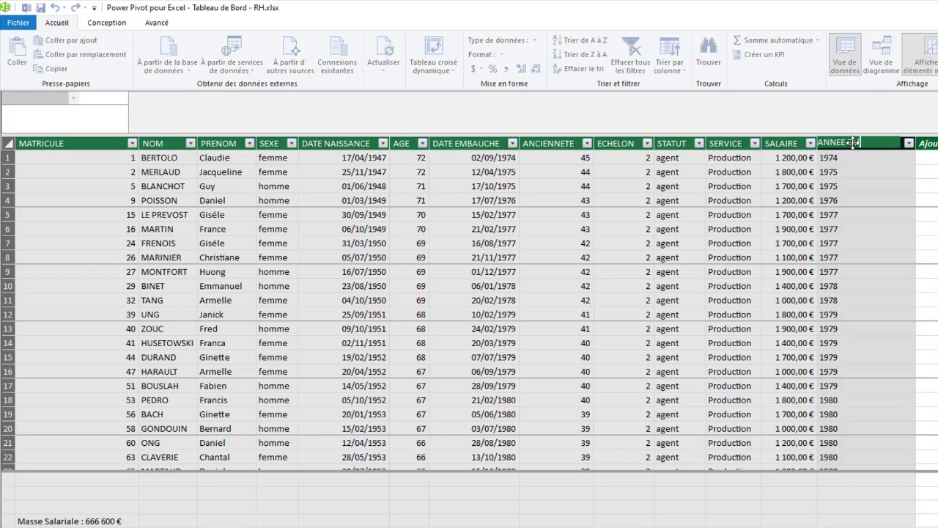
text( EMBAUCHE)
key(Return)
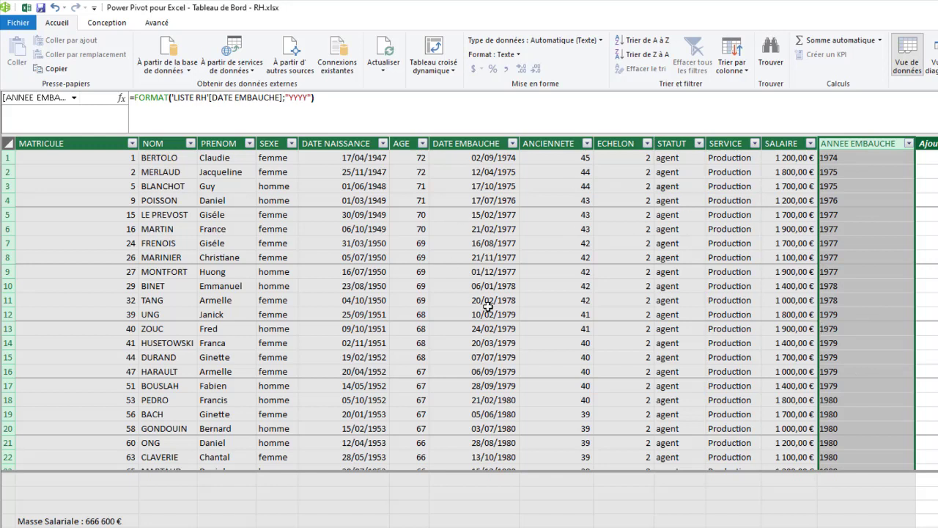
click(768, 200)
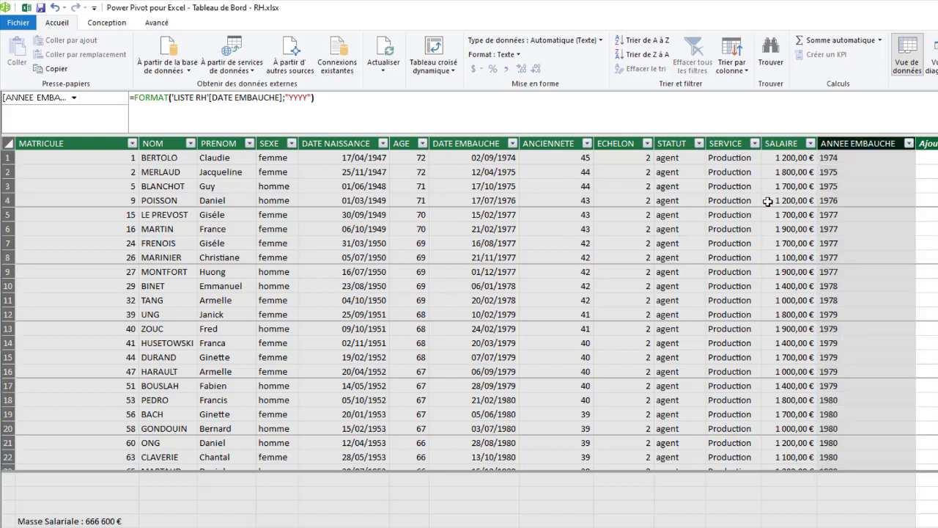
click(843, 187)
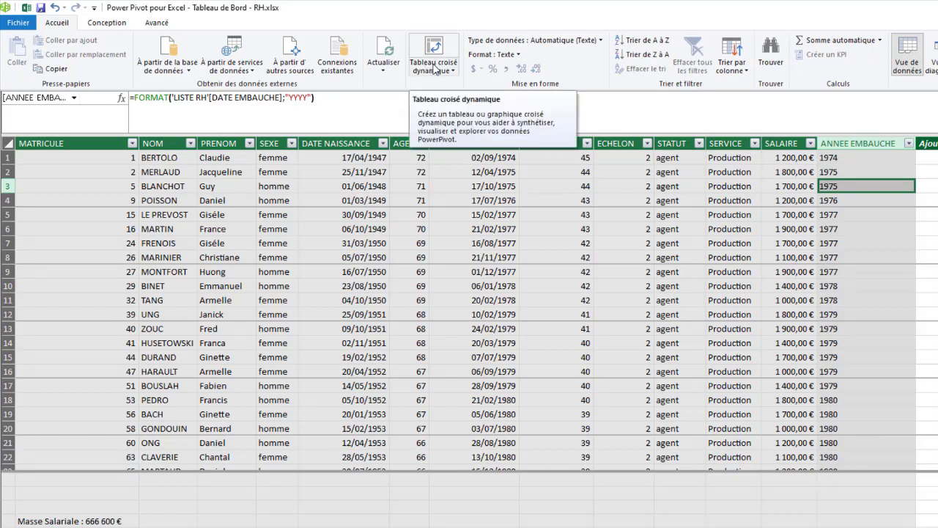
Create a PivotChart from the data model on the existing MODELE sheet at cell A1
click(435, 69)
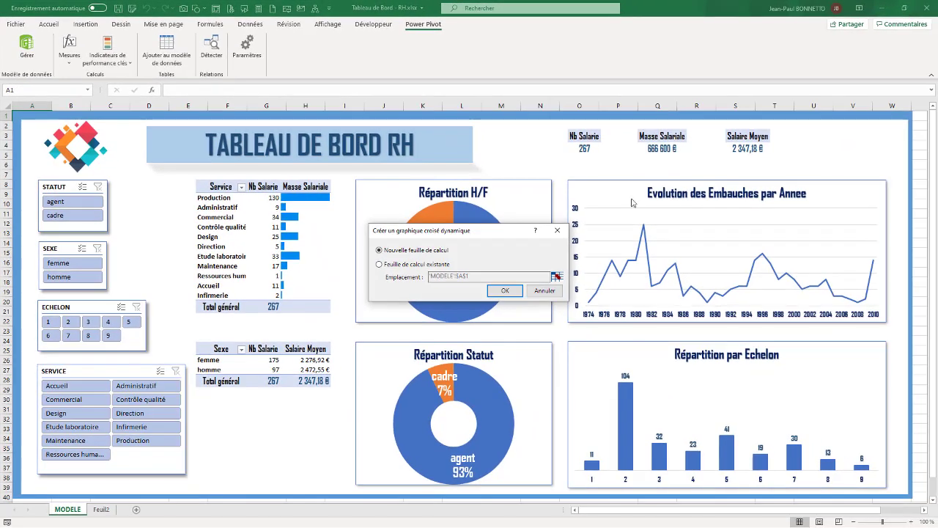
click(380, 265)
click(506, 290)
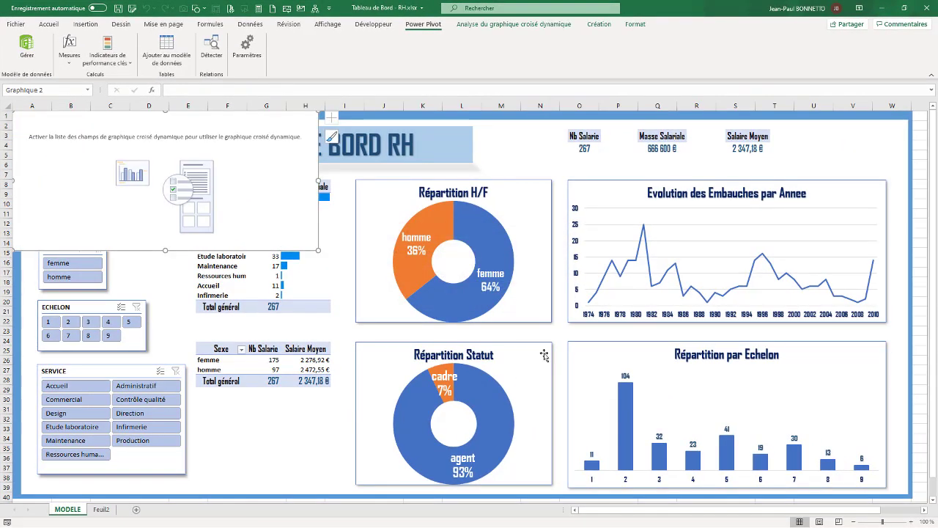
Move the empty PivotChart from the MODELE sheet to Feuil2, with its upper corner at cell O10
click(103, 509)
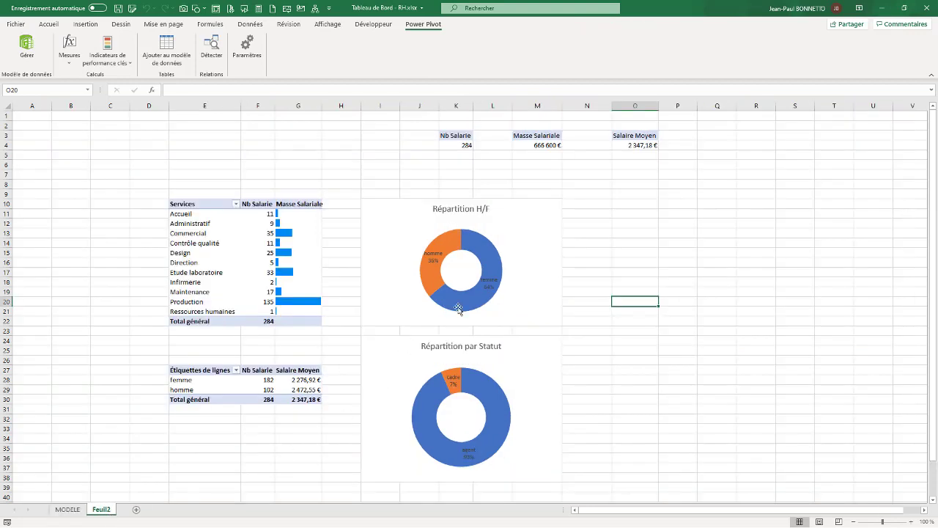
click(615, 214)
click(630, 203)
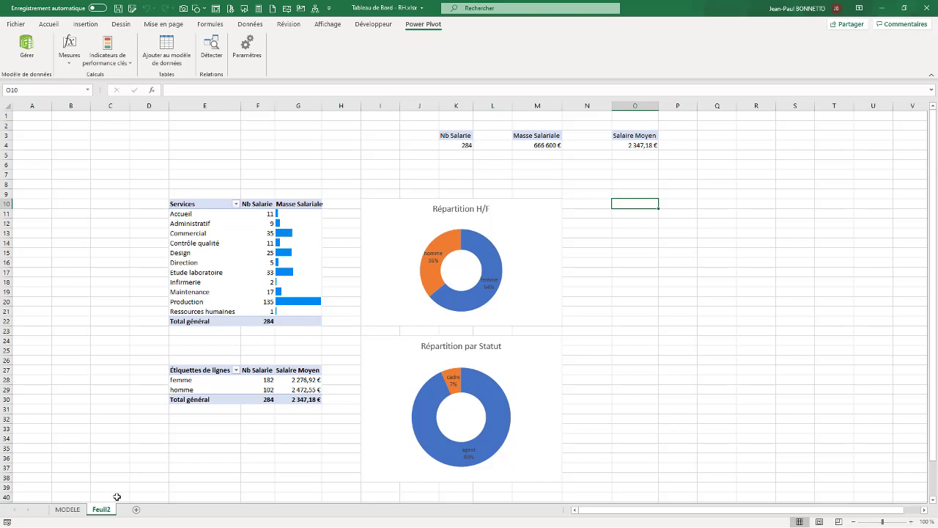
click(68, 510)
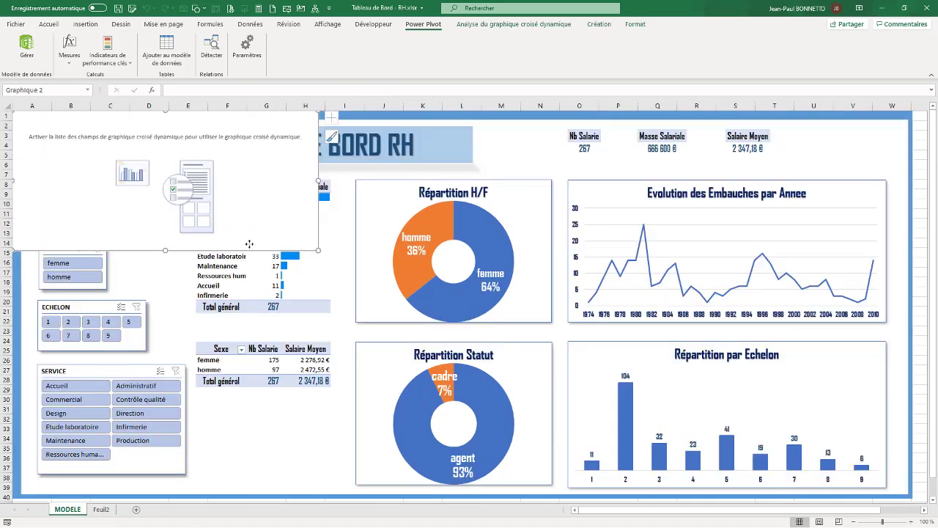
key(Delete)
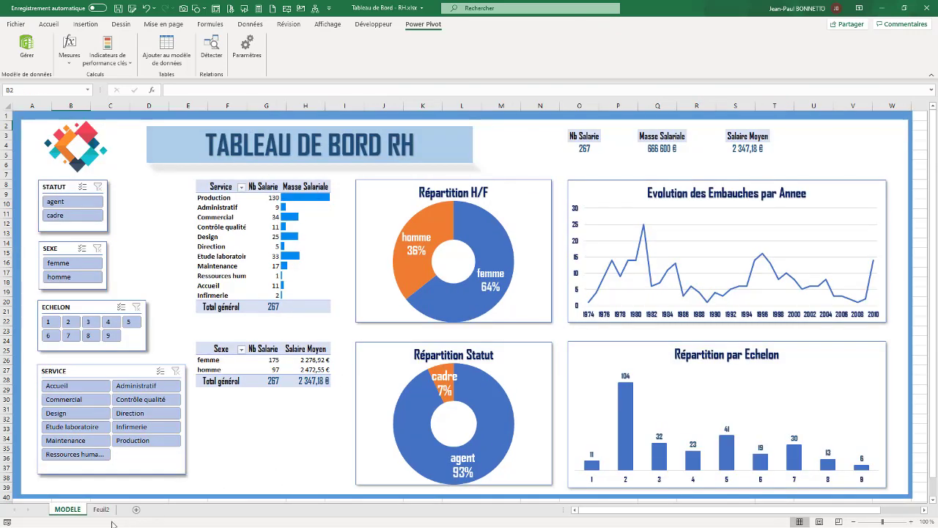
click(101, 509)
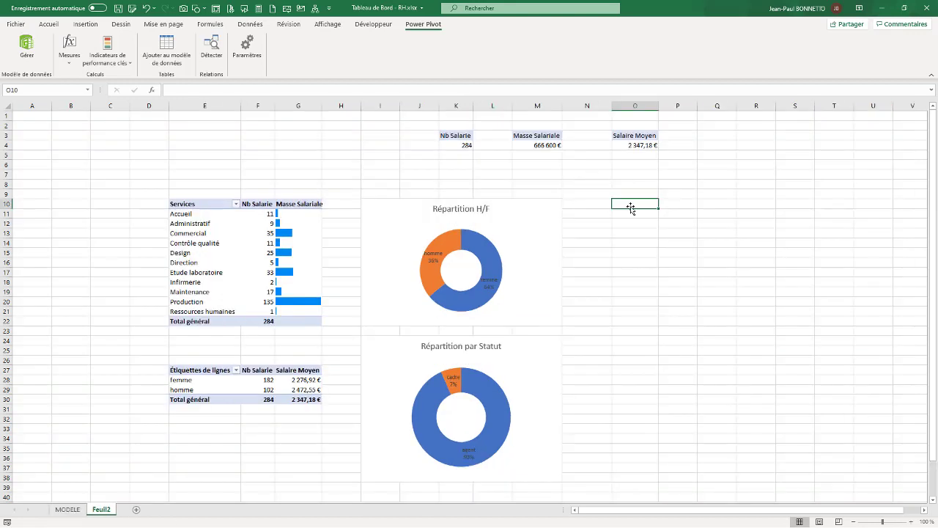
key(ctrl+v)
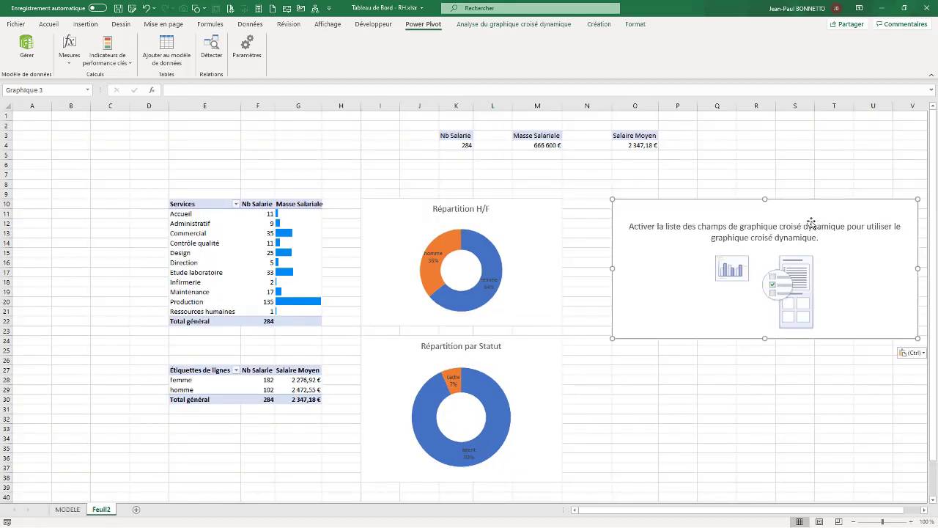
Show the field list and plot the Nb Salarie measure by ANNEE EMBAUCHE on the new chart's category axis
click(513, 25)
click(675, 46)
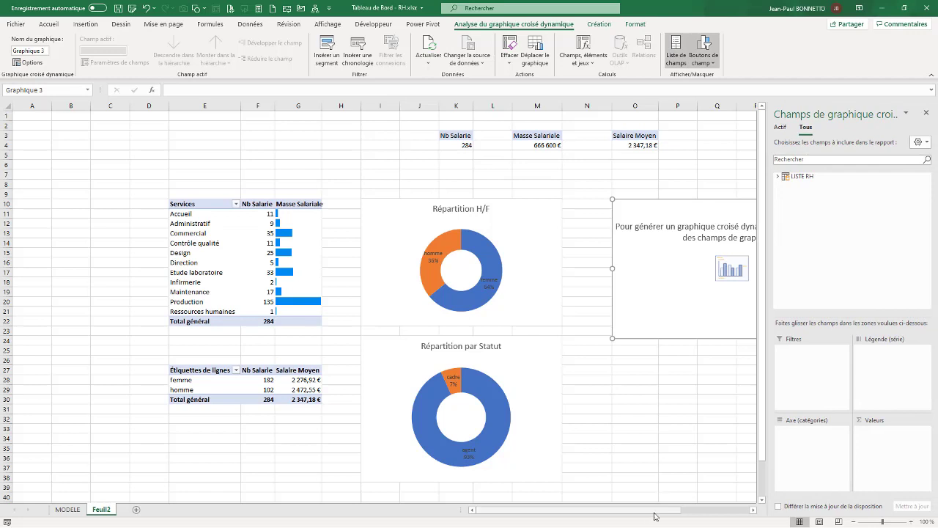
drag(654, 512, 722, 516)
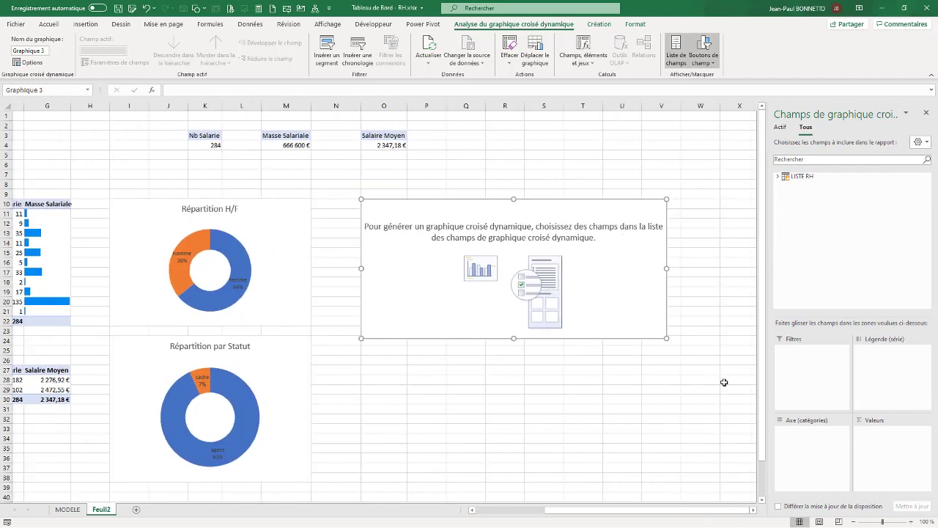
click(778, 177)
scroll(824, 278, down, 5)
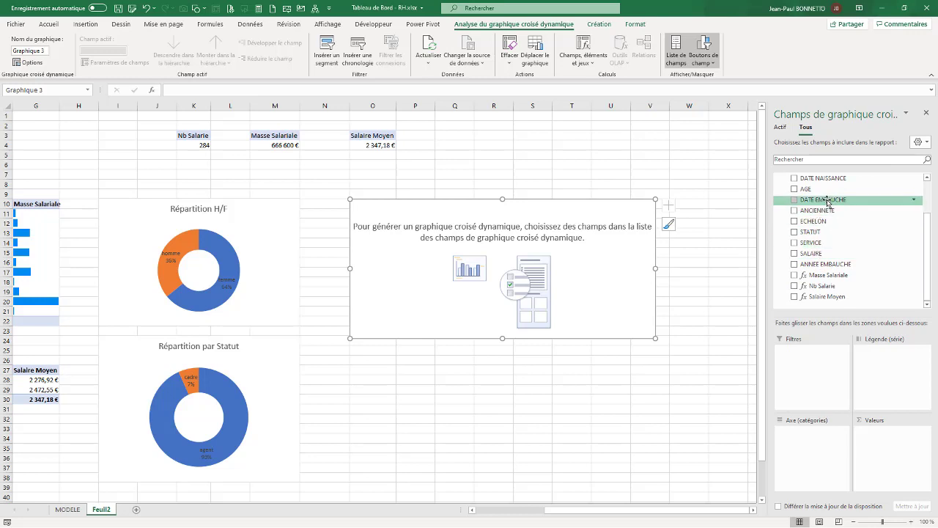
scroll(830, 202, up, 3)
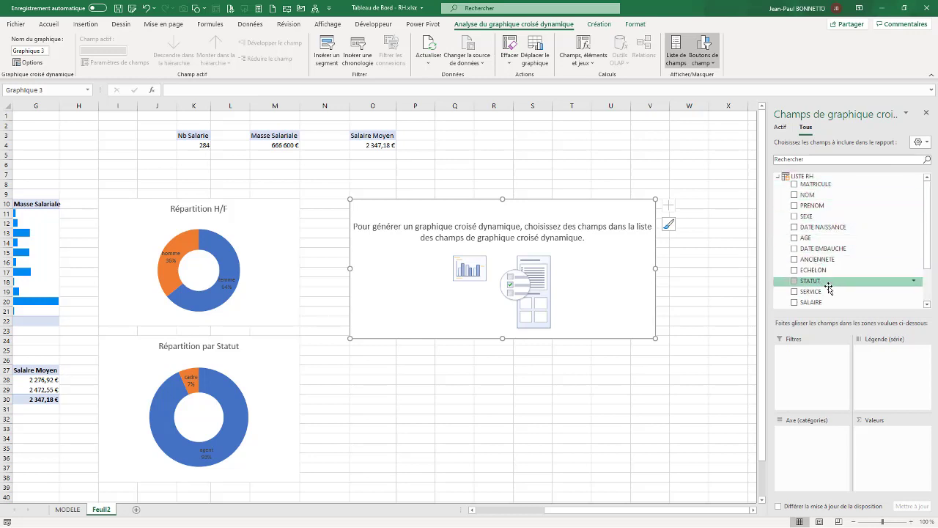
drag(926, 212, 932, 238)
drag(813, 266, 804, 438)
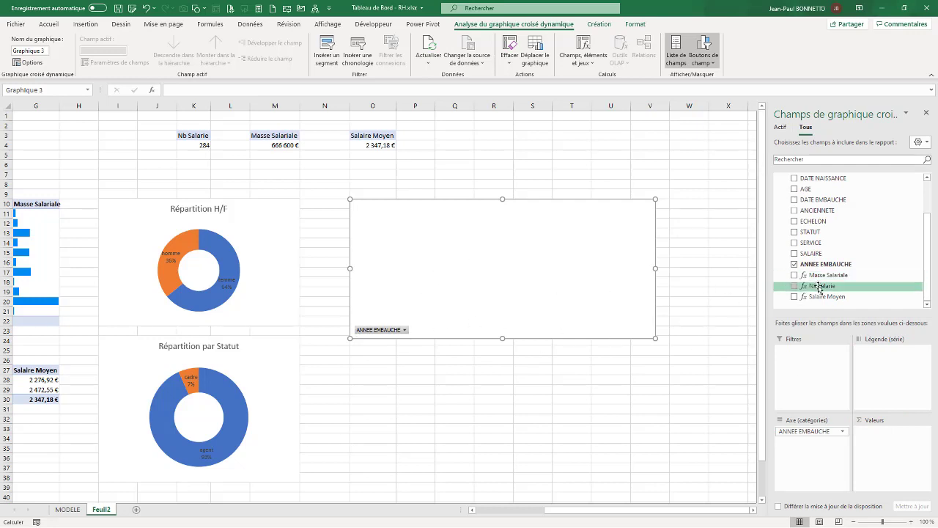
drag(822, 286, 889, 439)
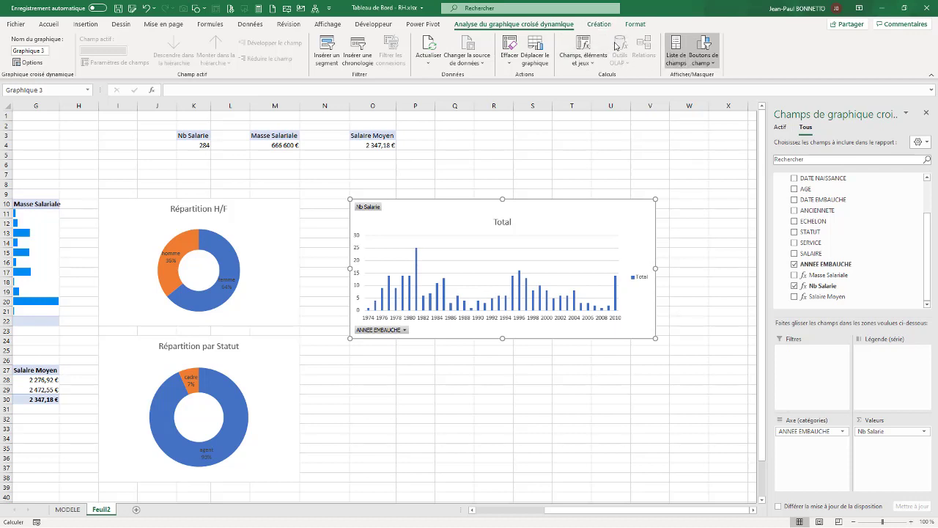
Change the hiring-year chart to a line with markers (Courbe avec marques) and remove its legend
click(598, 24)
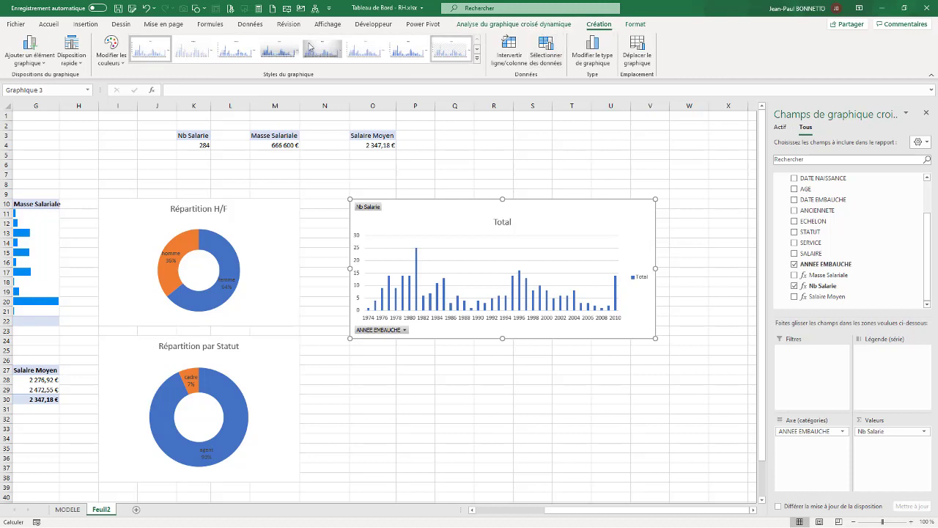
click(592, 51)
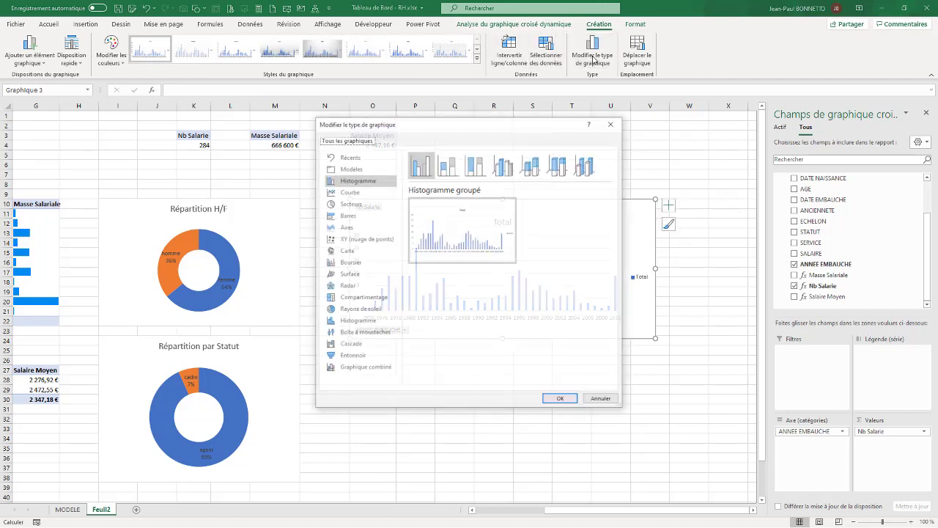
click(349, 192)
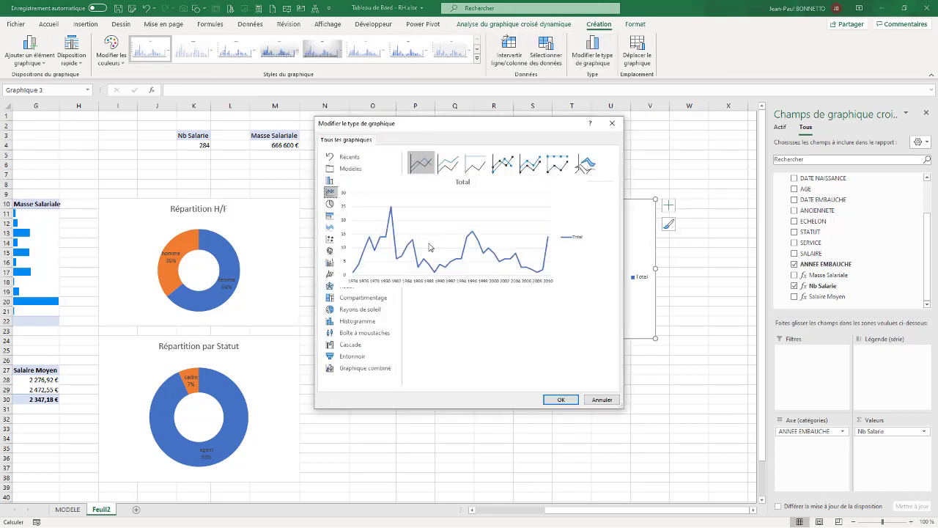
click(503, 165)
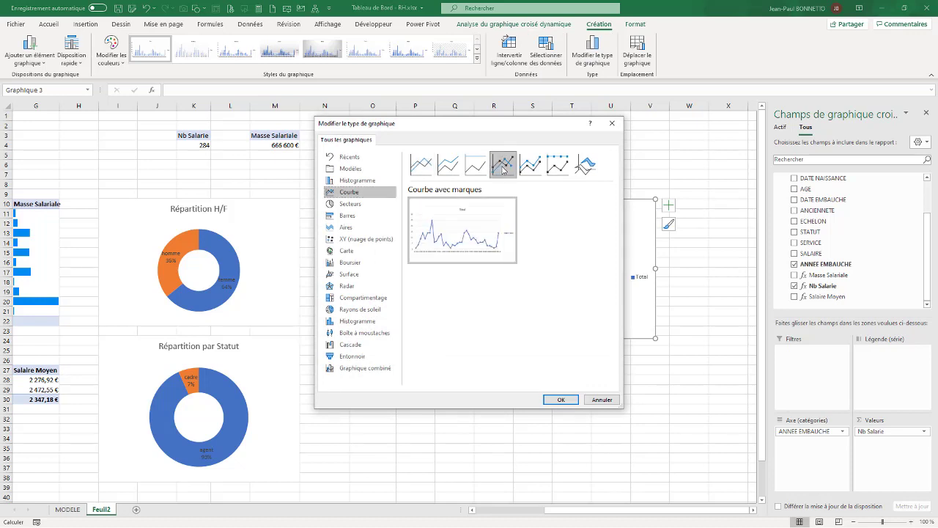
click(557, 399)
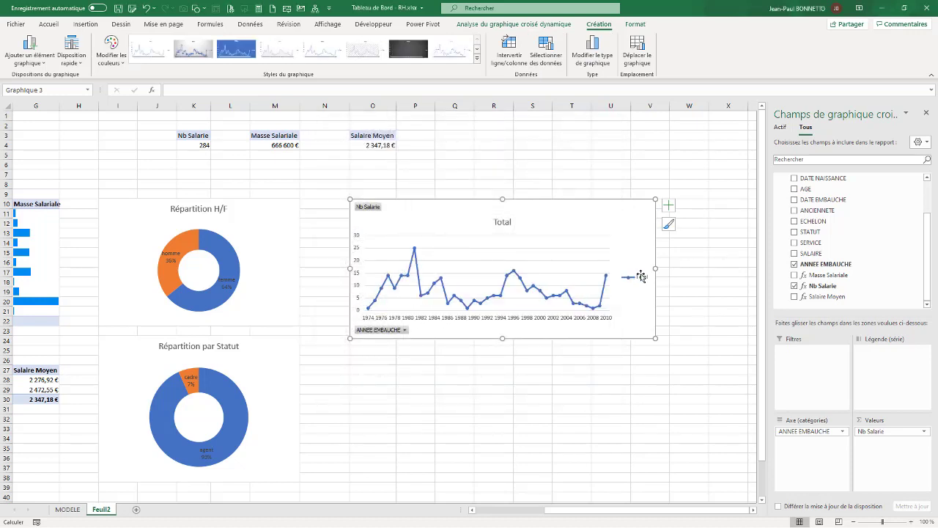
click(669, 208)
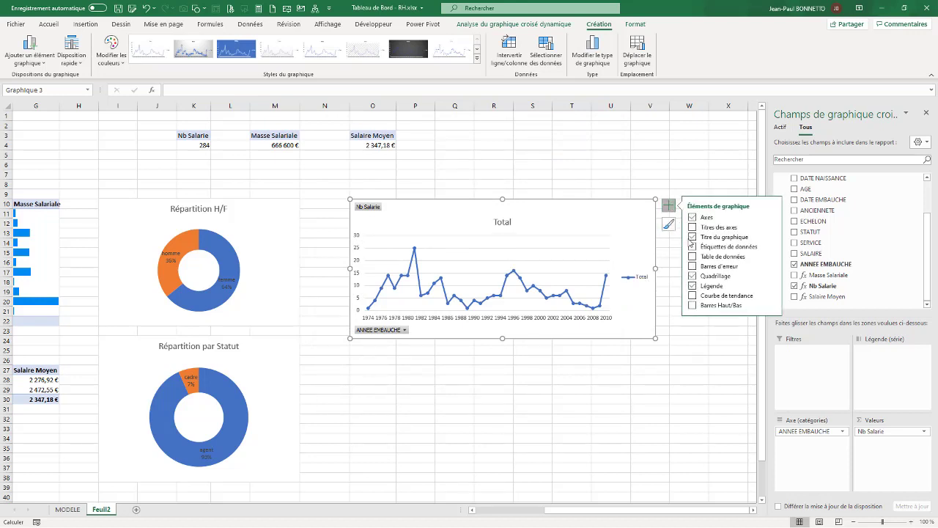
click(692, 286)
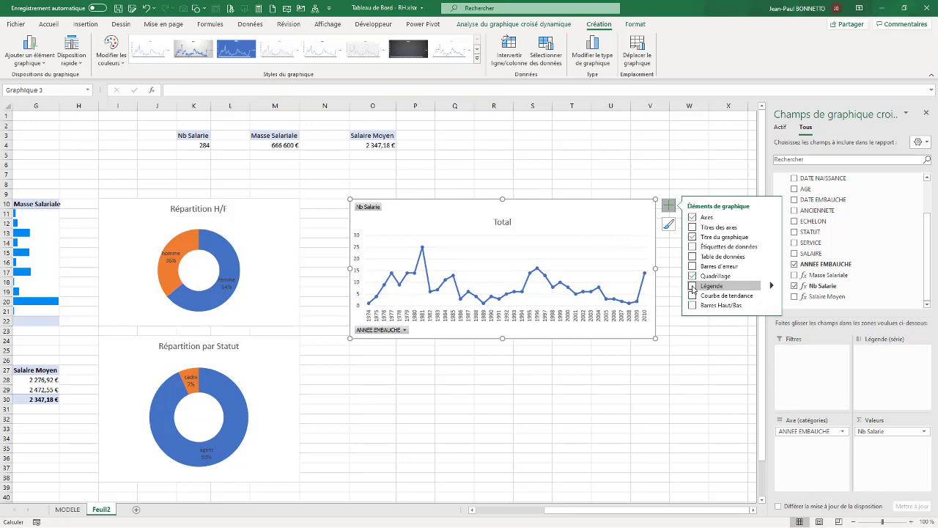
Hide all field buttons on the hiring-year line chart and set its title to "Evolution des embauches par année"
right_click(381, 330)
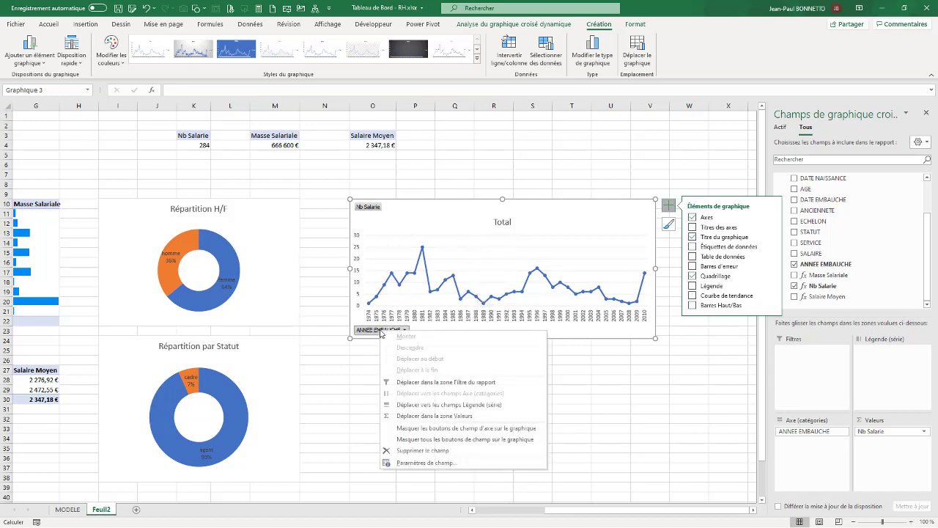
click(417, 440)
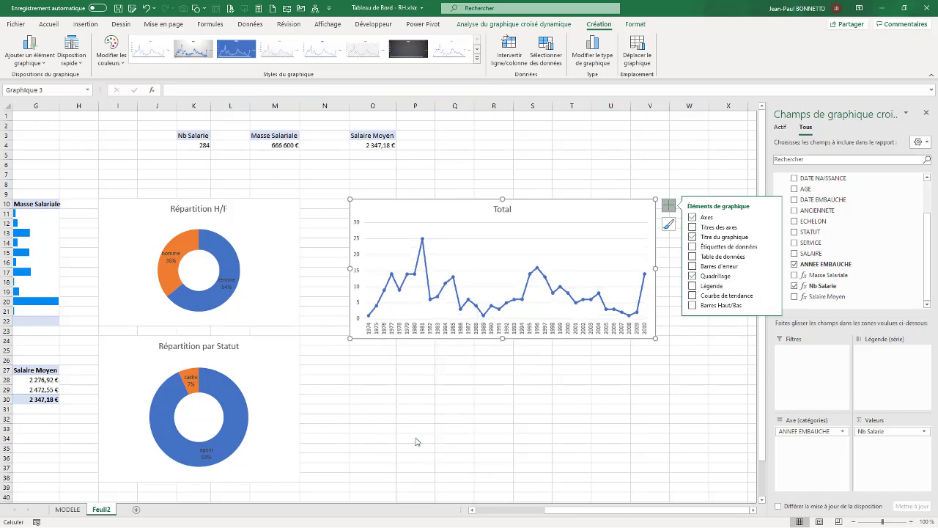
click(500, 209)
double_click(496, 208)
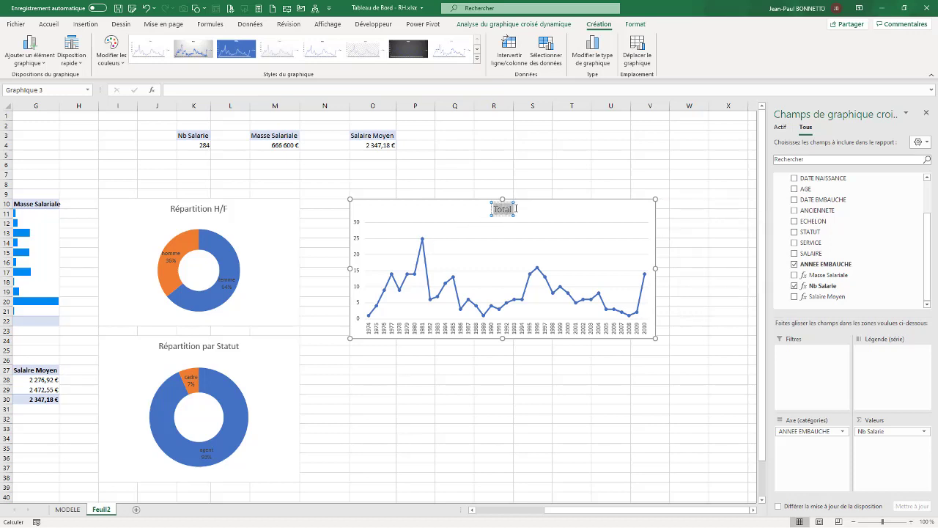
key(Delete)
text(Evolution des)
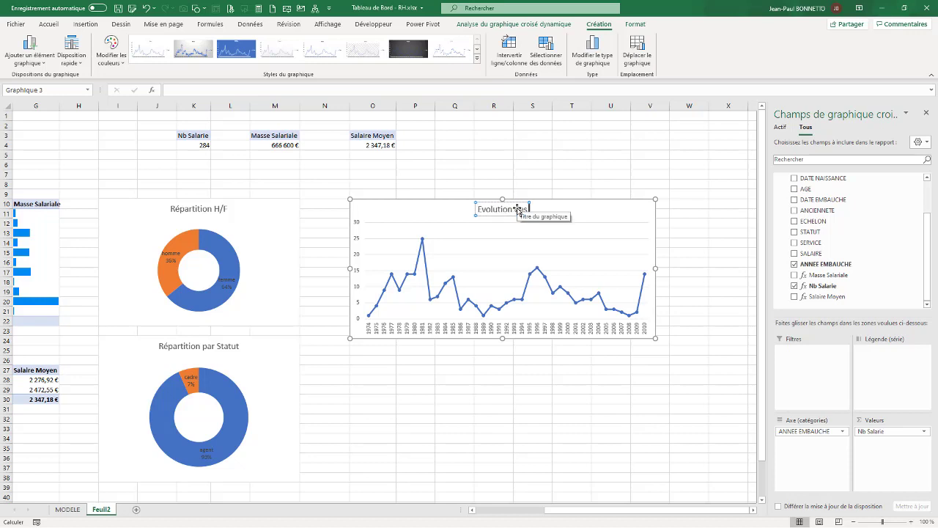
text( ema)
text(bauches)
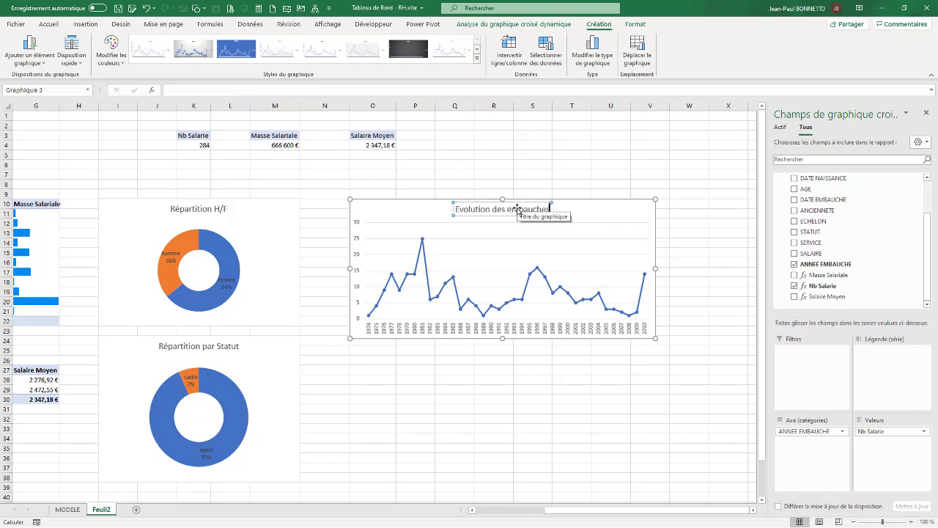
text( par ann)
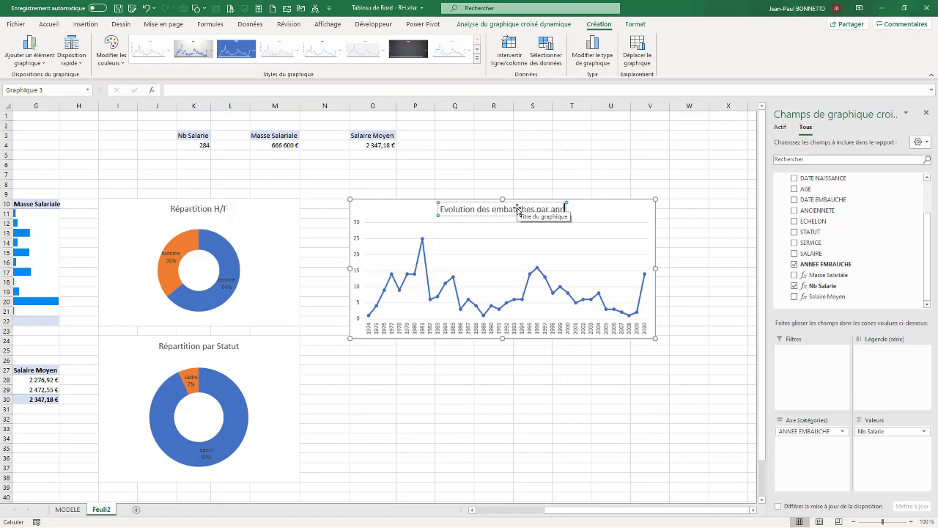
text(ée)
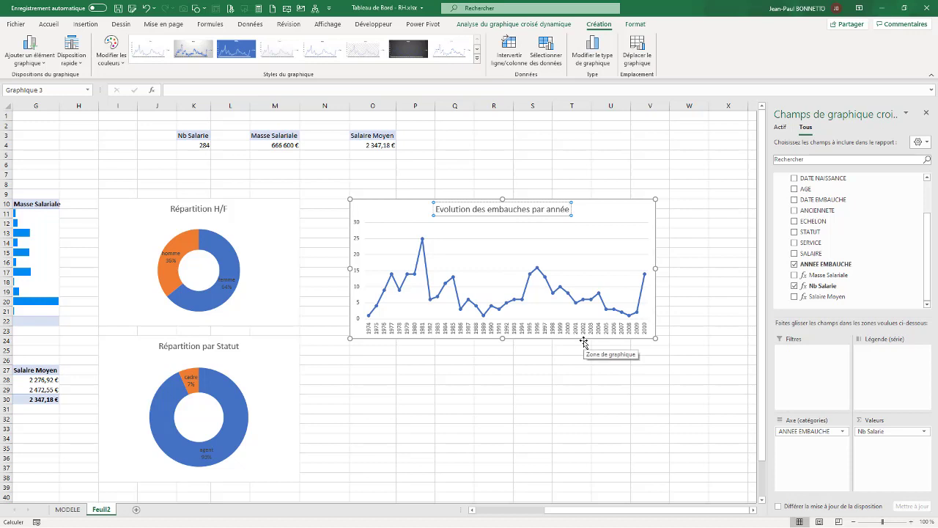
click(496, 368)
Resize the hiring-year chart so it extends to the end of column V and ends at the lower edge of row 22
click(406, 205)
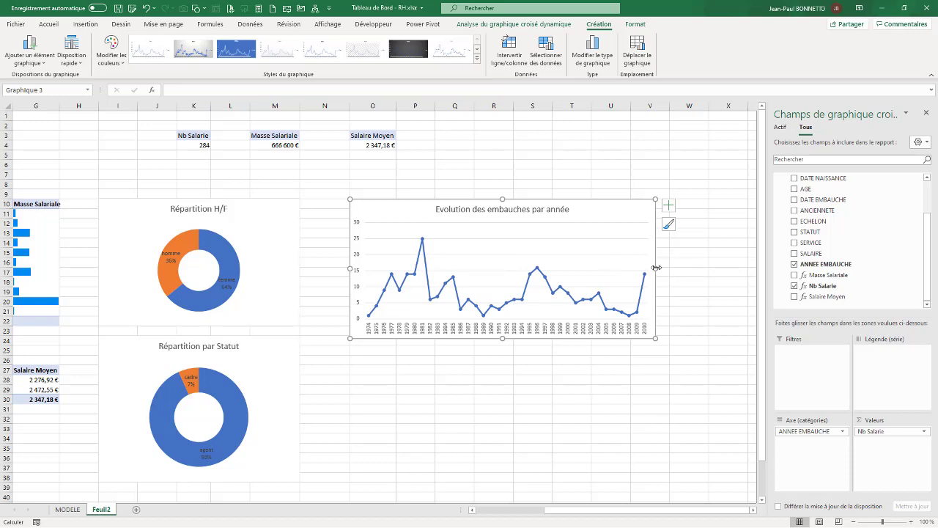
drag(656, 268, 669, 268)
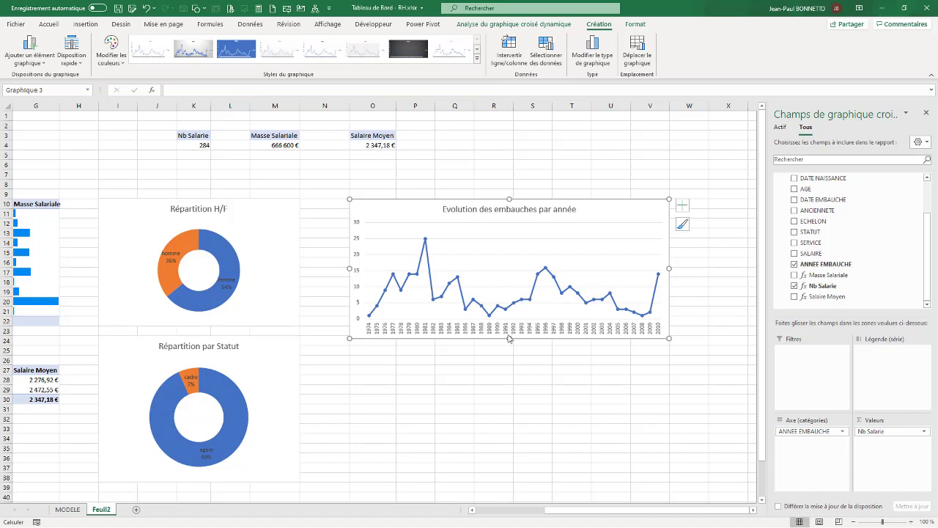
drag(509, 337, 511, 325)
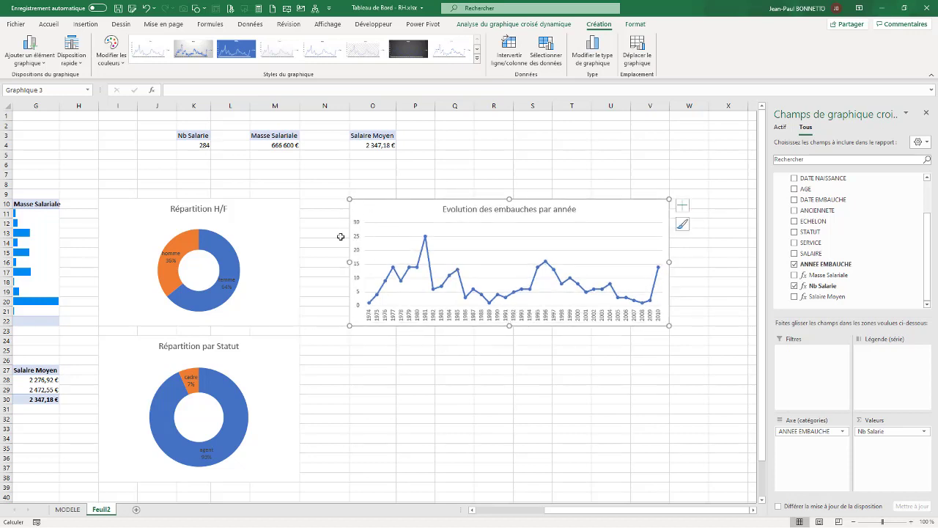
click(372, 359)
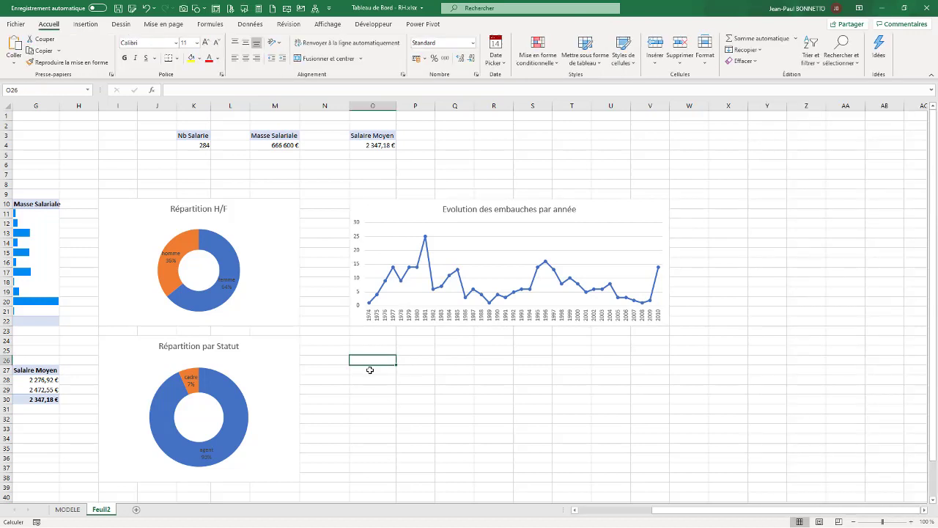
Consult the MODELE sheet for the next chart and create a PivotChart from the data model on existing sheet Feuil2 at cell O24
click(63, 511)
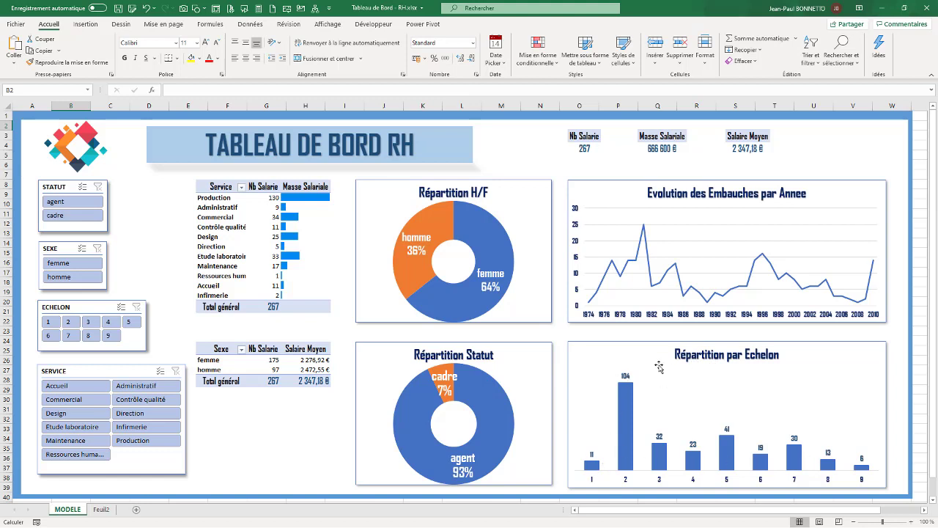
click(101, 510)
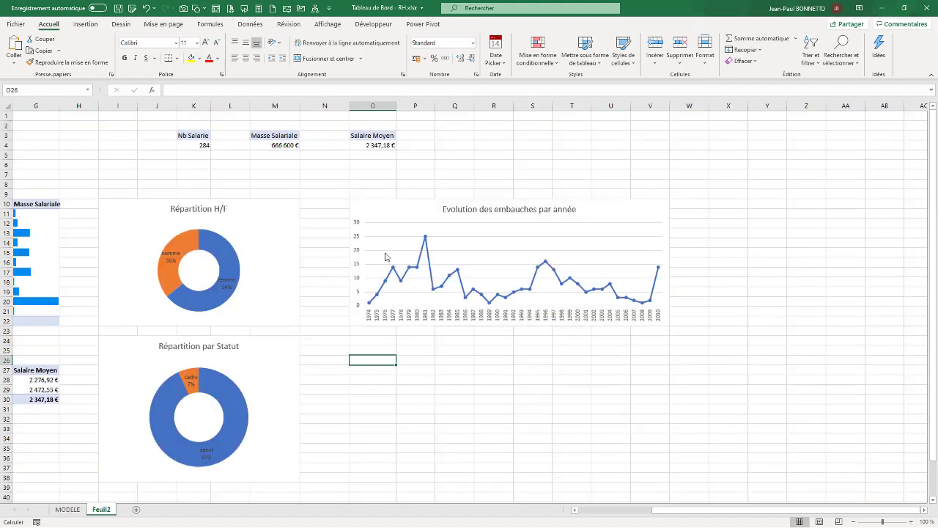
click(354, 336)
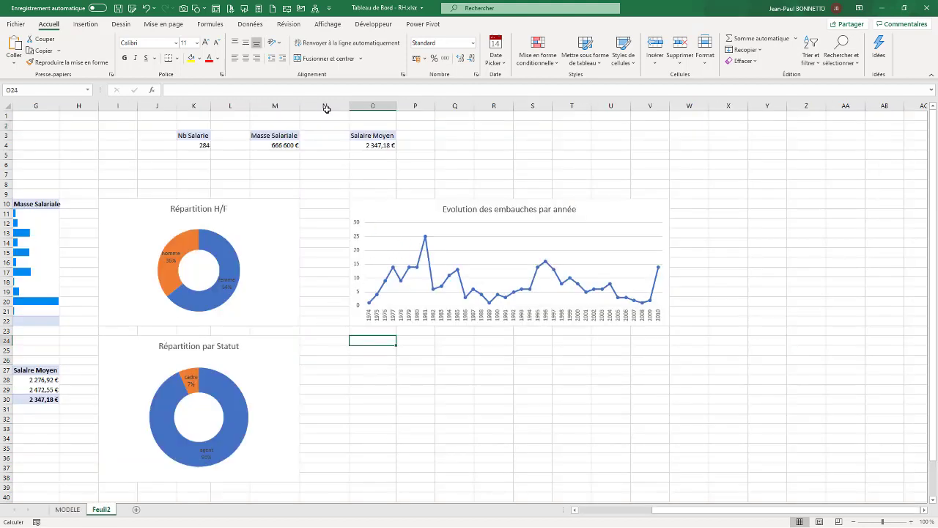
click(419, 24)
click(23, 50)
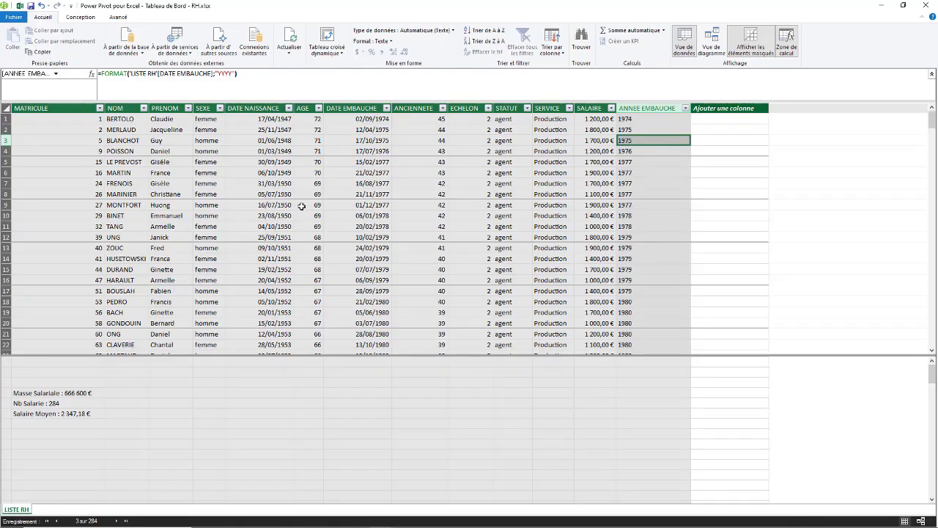
click(332, 51)
click(346, 74)
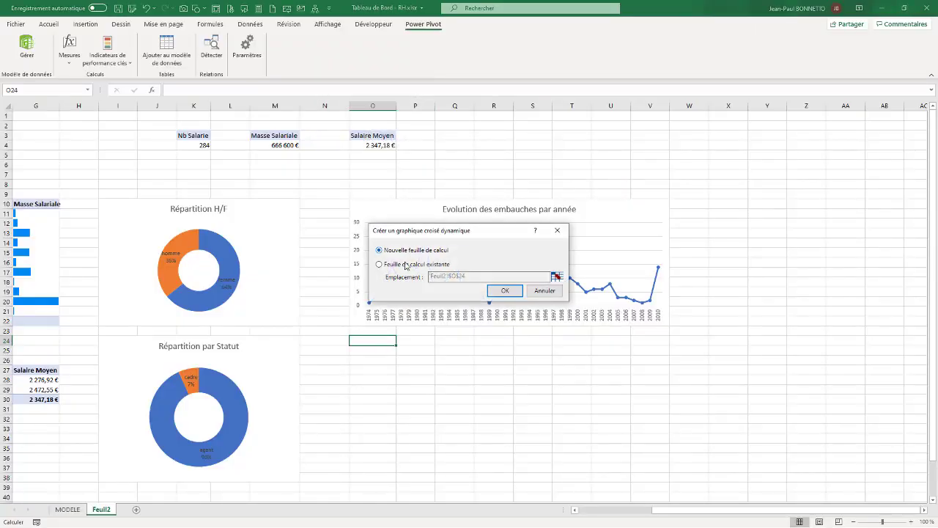
click(379, 265)
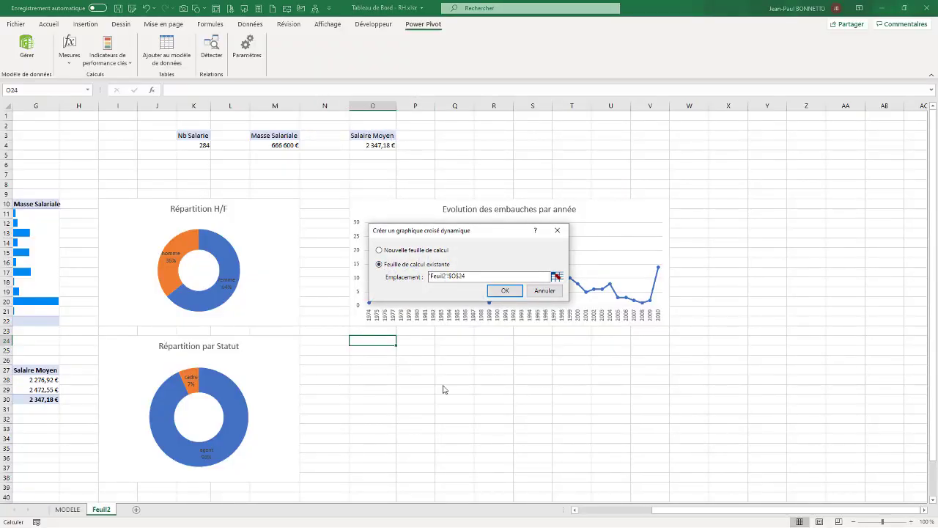
click(506, 290)
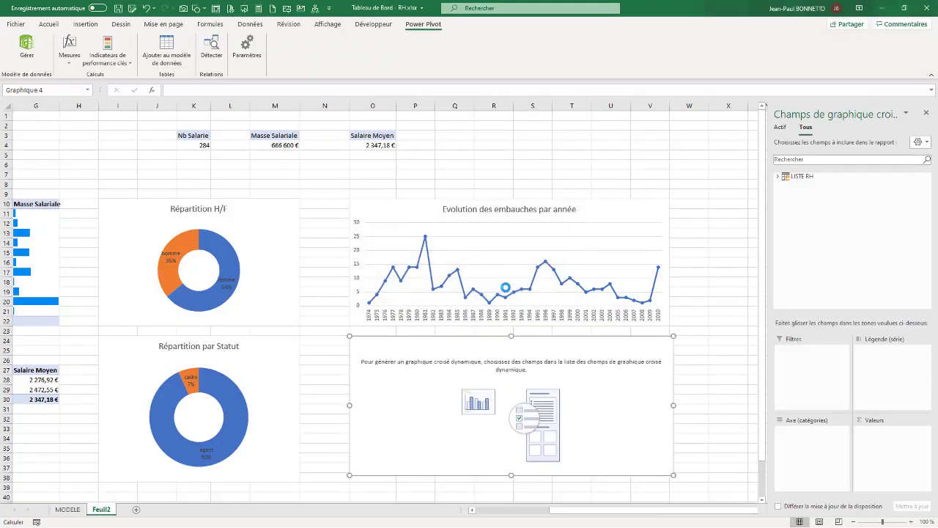
Expand the LISTE RH table in the new chart's field list to reach the ECHELON field
click(778, 177)
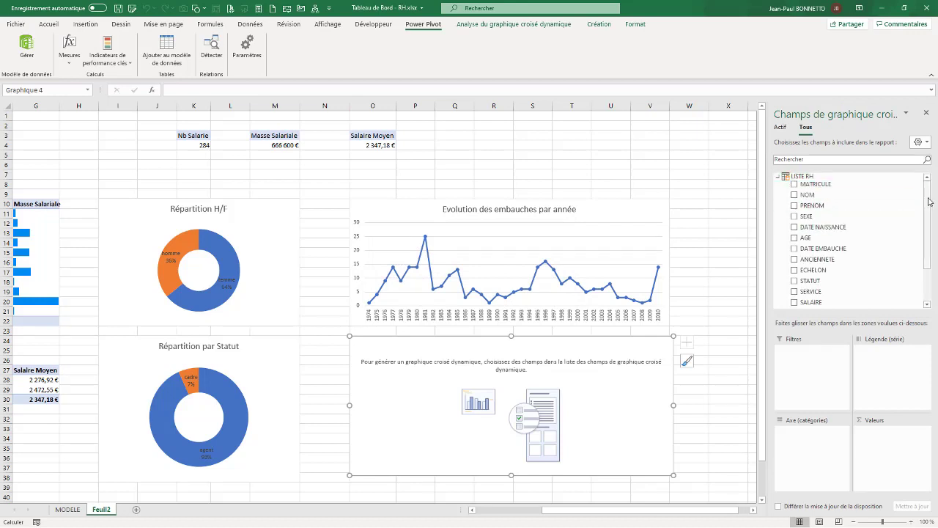
scroll(843, 227, down, 3)
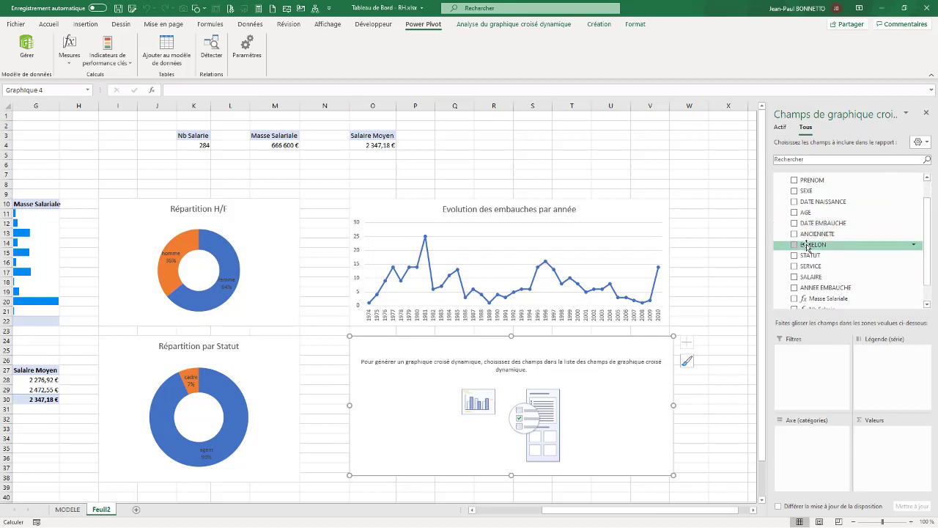
Build the empty pivot chart with ECHELON as the axis category and Nb Salarie as the values
drag(810, 245, 806, 445)
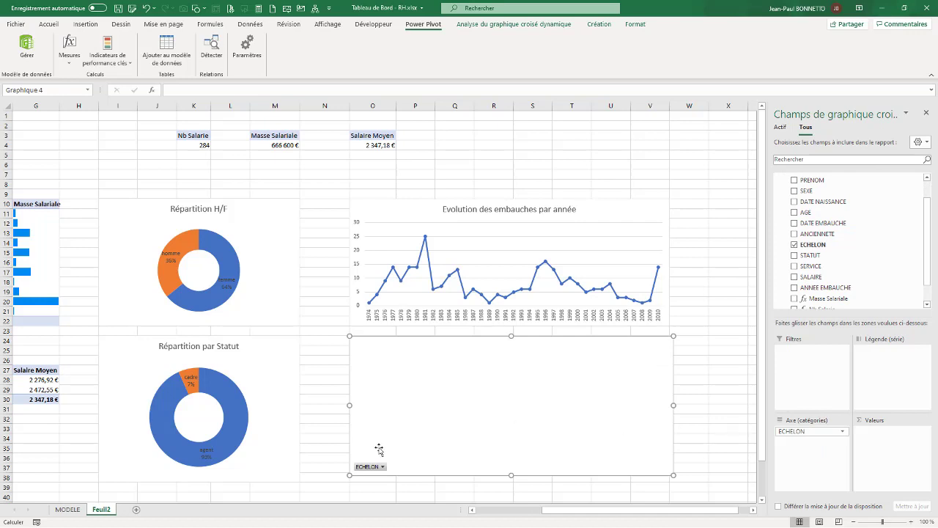
scroll(839, 288, down, 1)
drag(841, 289, 901, 438)
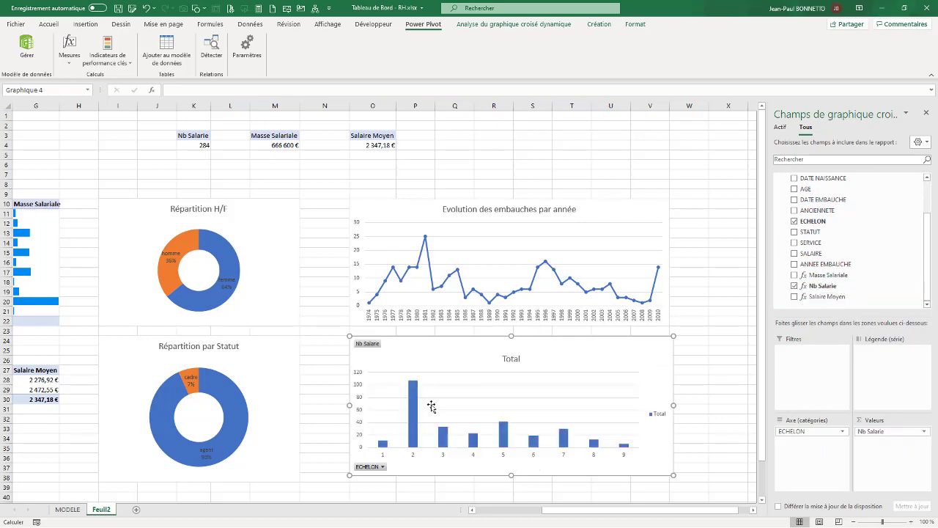
Remove the legend from the ECHELON column chart
click(658, 416)
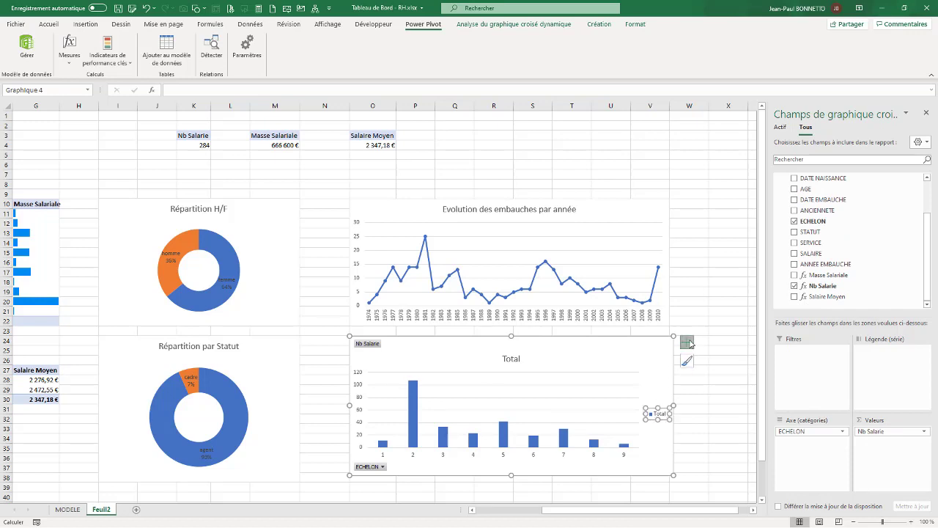
click(687, 343)
click(711, 422)
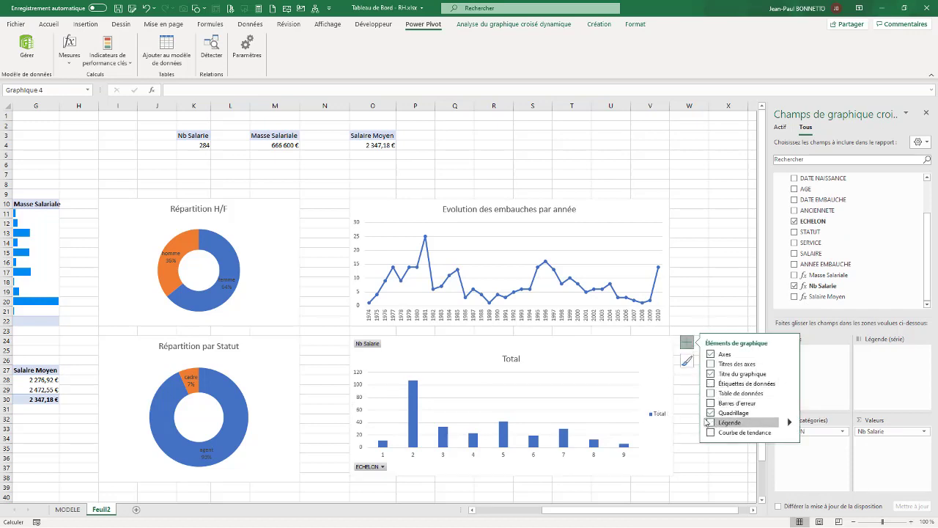
Add data labels to the columns of the ECHELON chart and hide all its field buttons
right_click(416, 405)
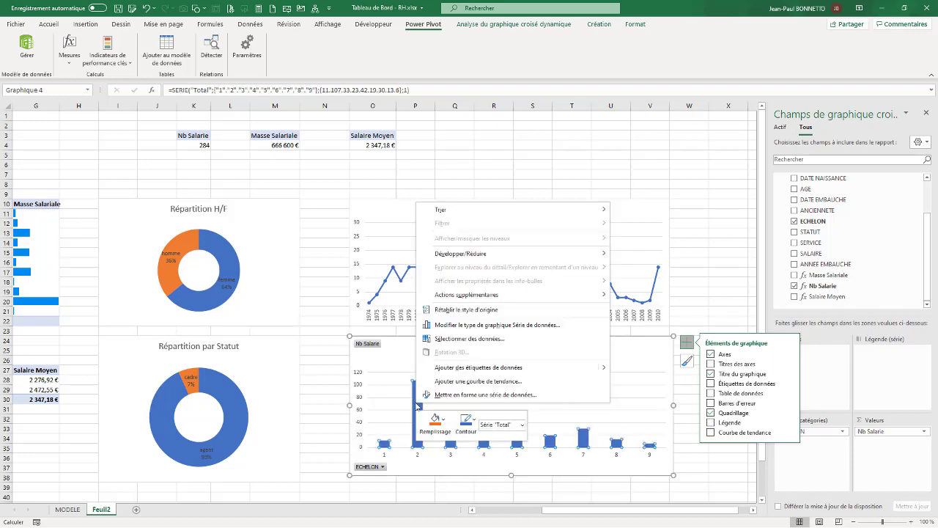
click(457, 368)
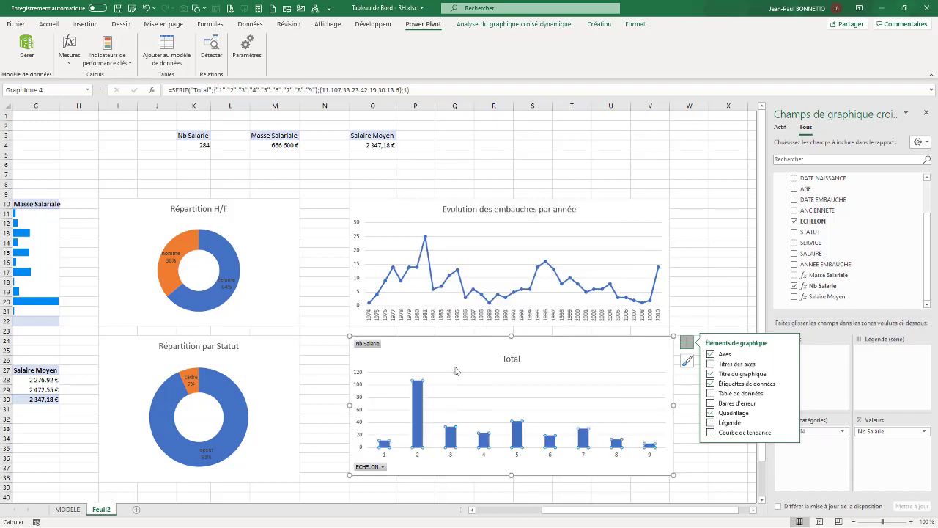
right_click(381, 468)
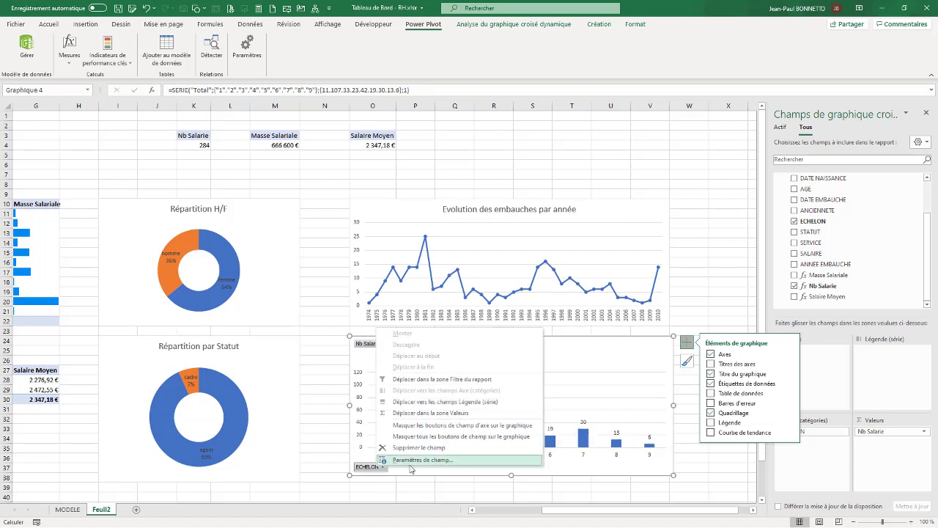
click(401, 437)
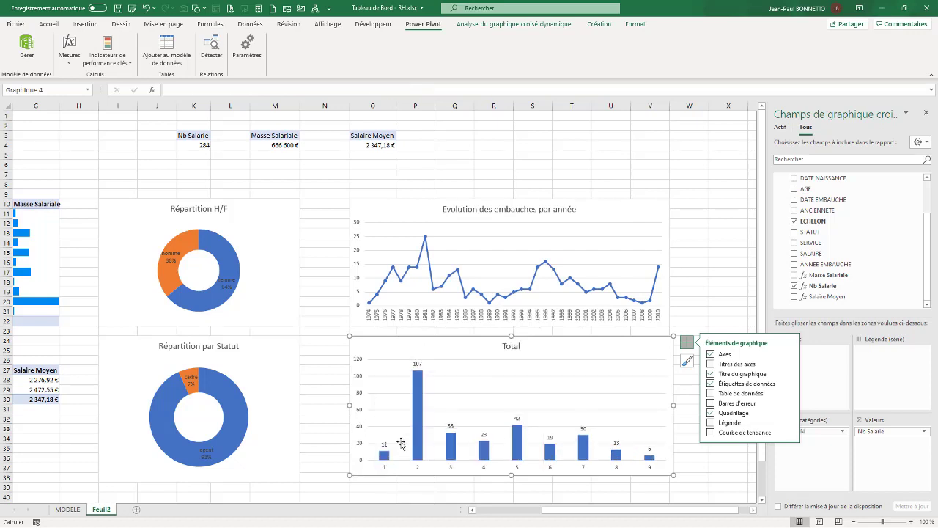
Delete the vertical axis and the gridlines from the ECHELON column chart
click(360, 397)
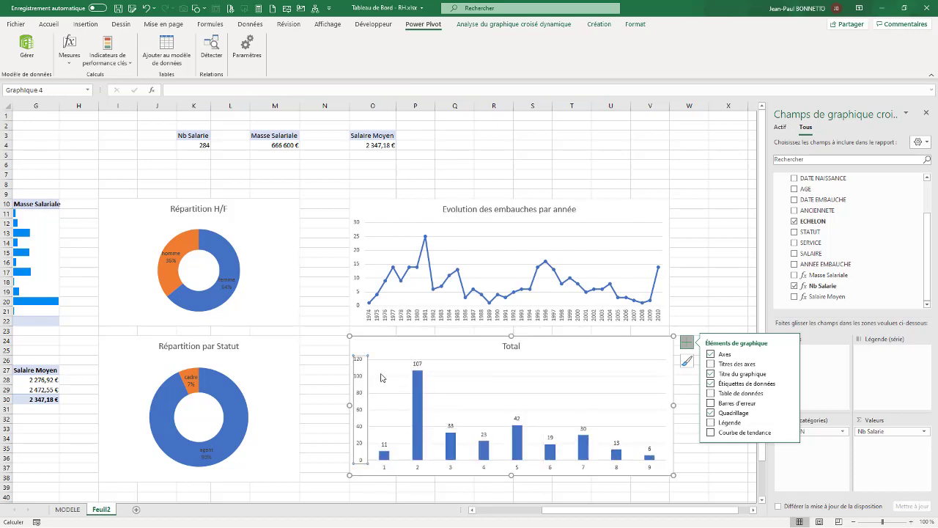
key(Delete)
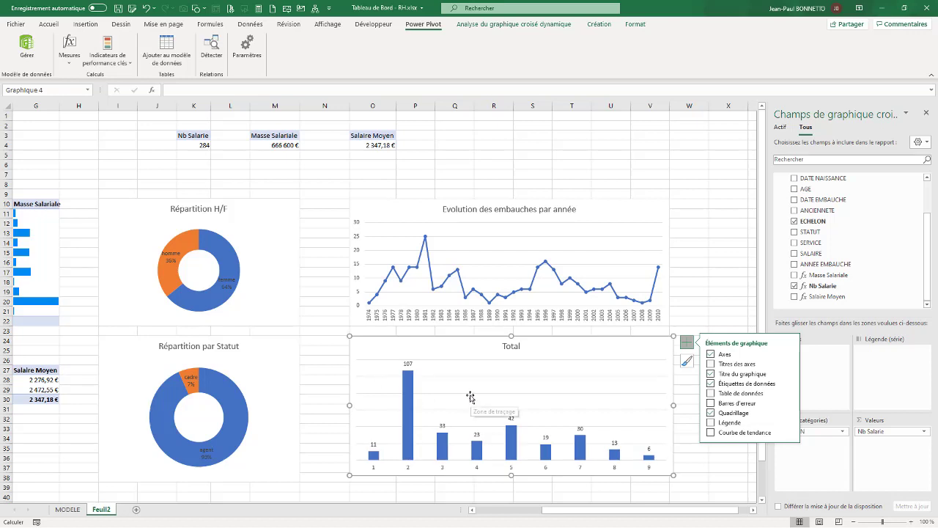
key(Delete)
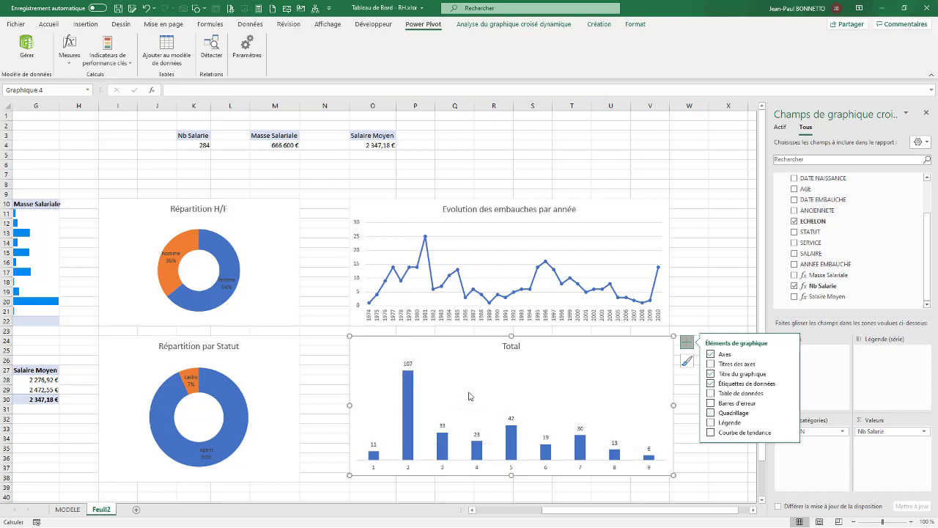
Replace the ECHELON chart's title with "Répartition des salariés par Echelon"
click(509, 346)
double_click(506, 346)
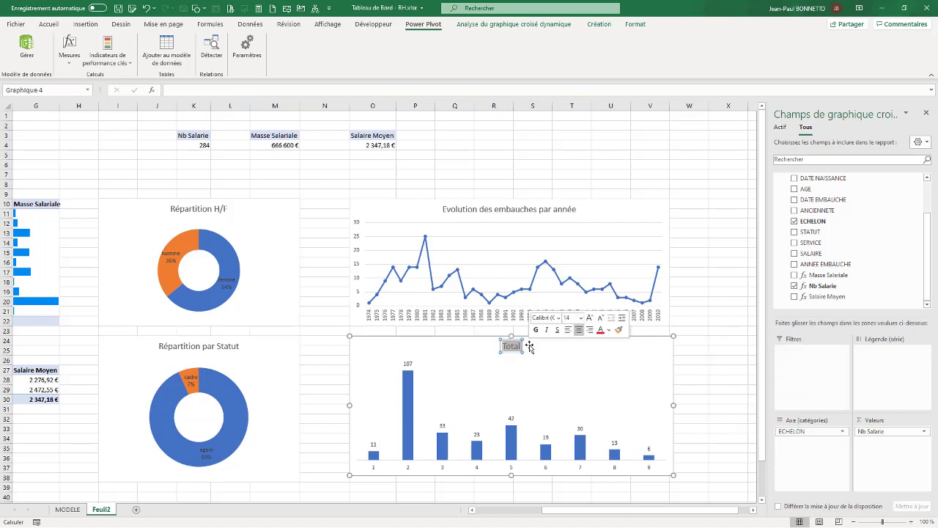
text(Répart)
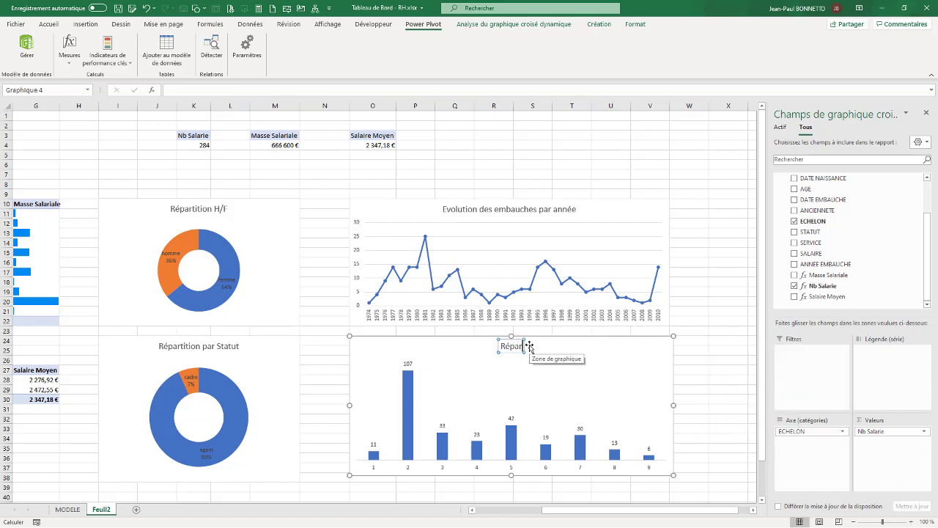
text(ition)
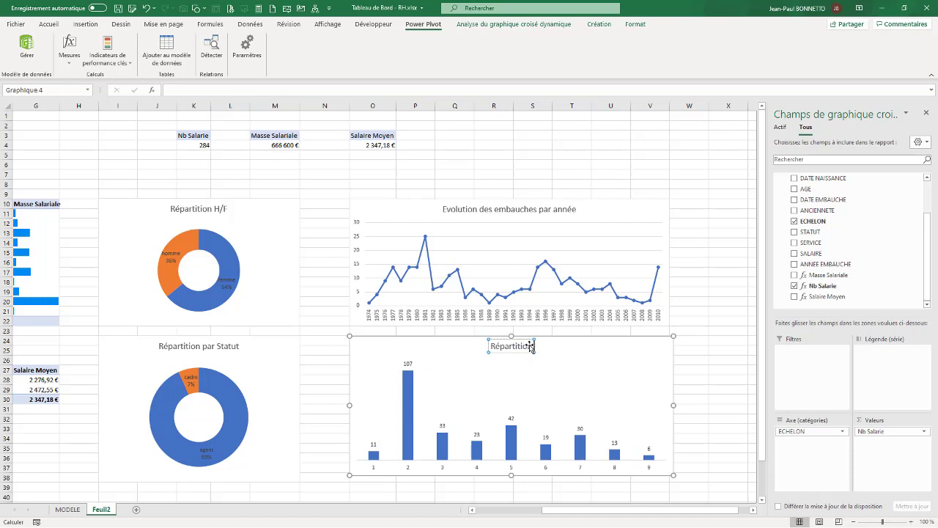
text( des Sala)
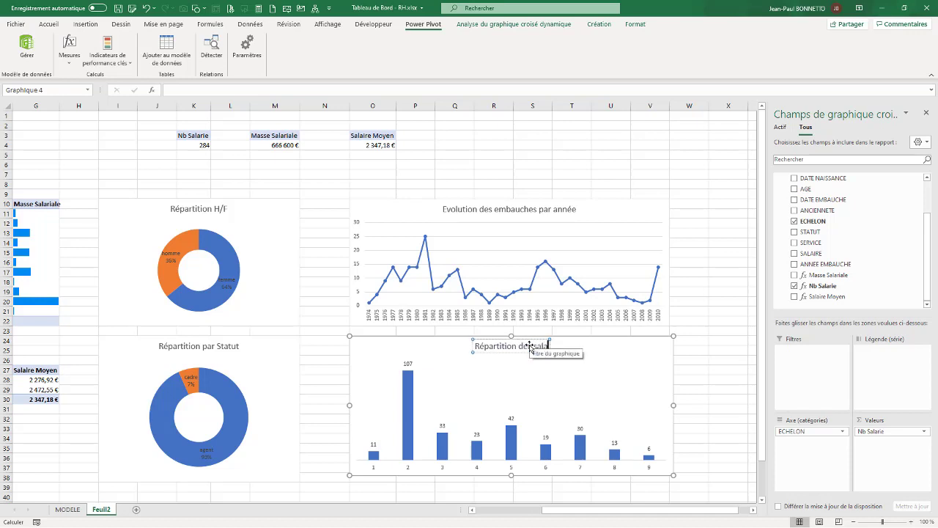
text(riés)
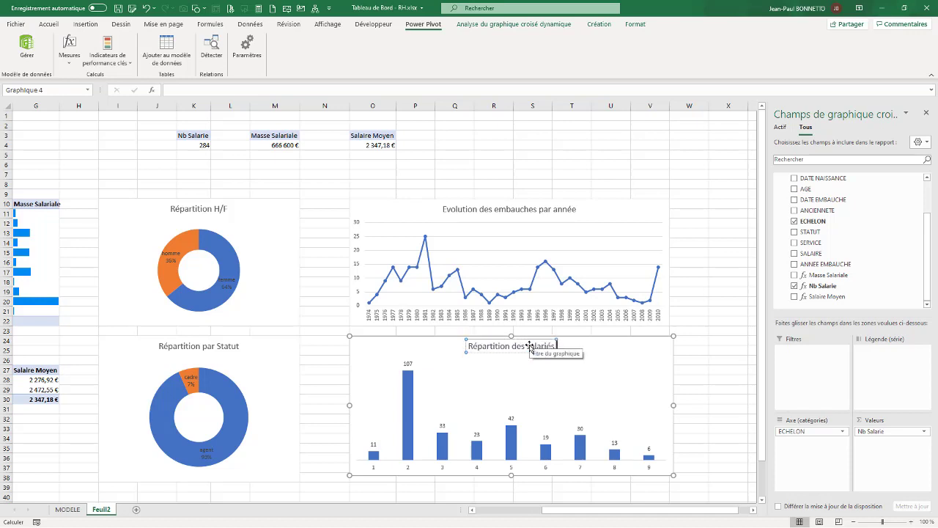
text( par )
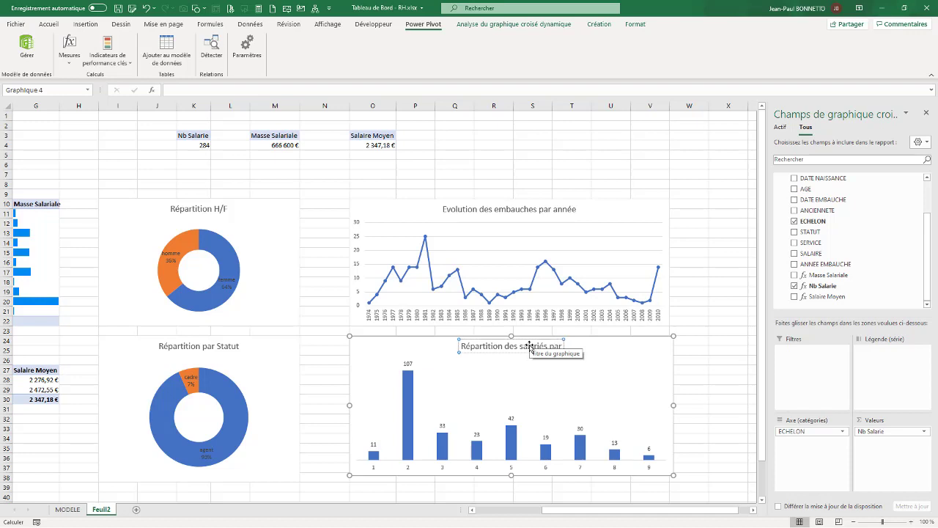
text(Echemon)
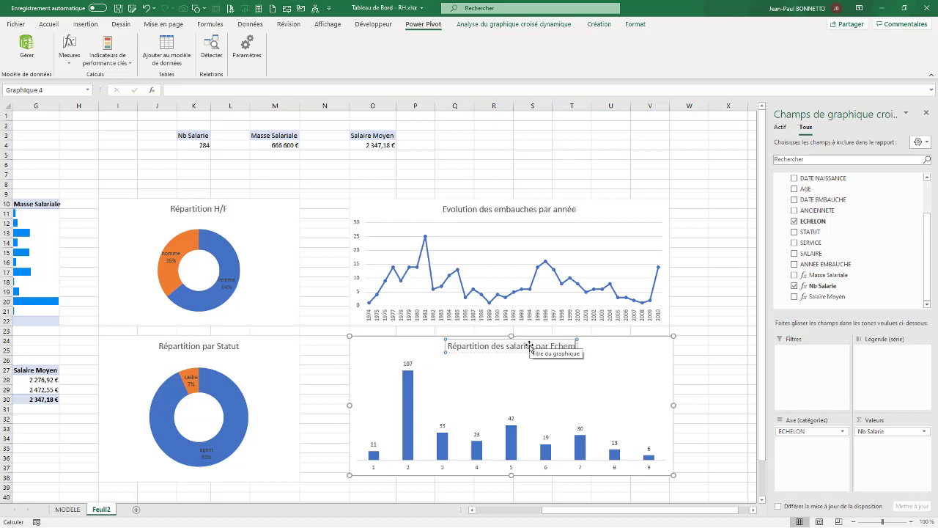
key(BackSpace)
key(BackSpace)
key(BackSpace)
text(lon)
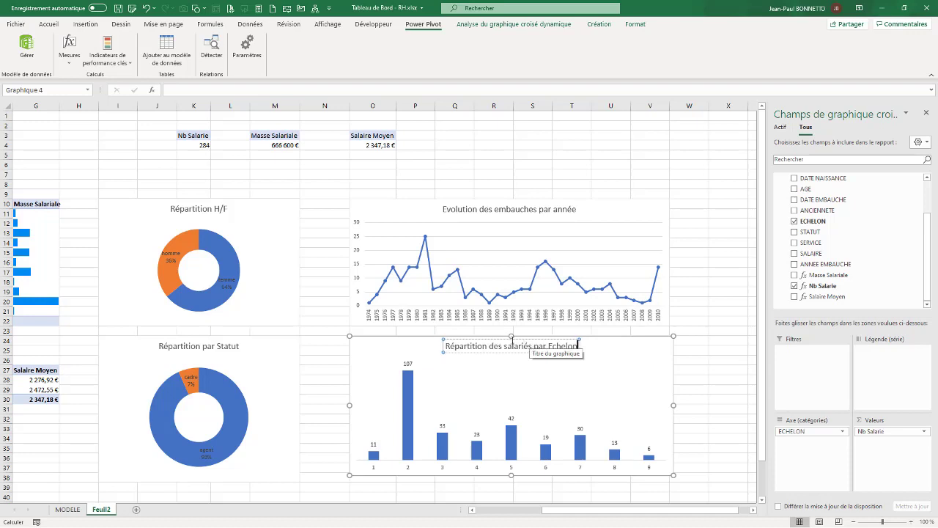
click(313, 339)
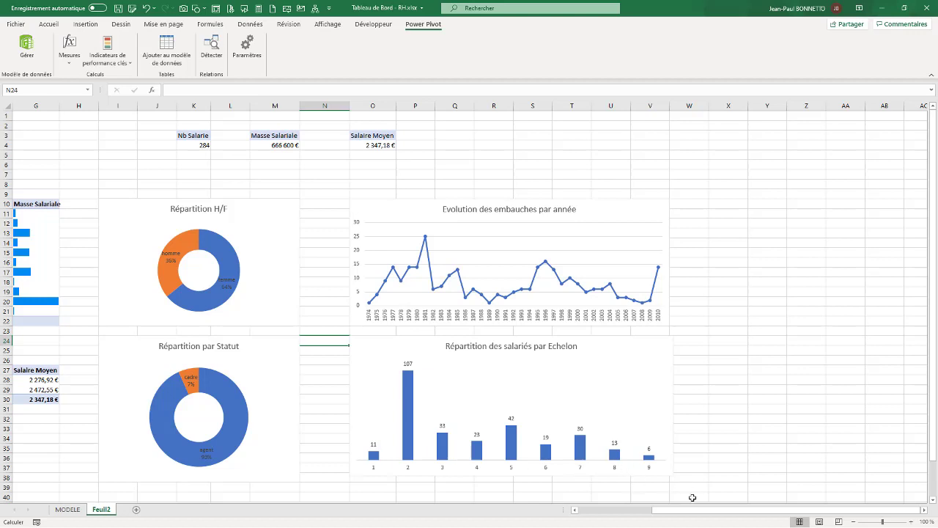
Set the pivot chart name of the Répartition H/F doughnut chart to graph_Répartition in its options
drag(693, 510, 594, 509)
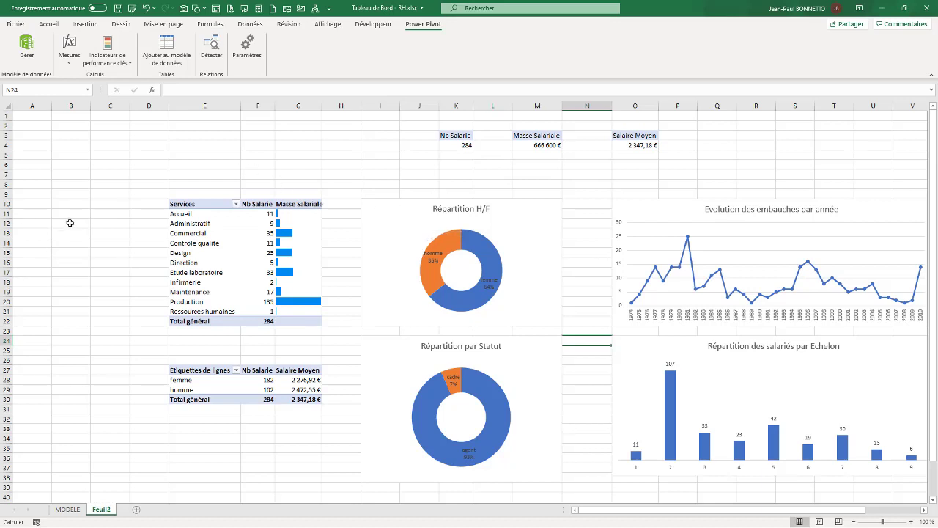
click(388, 209)
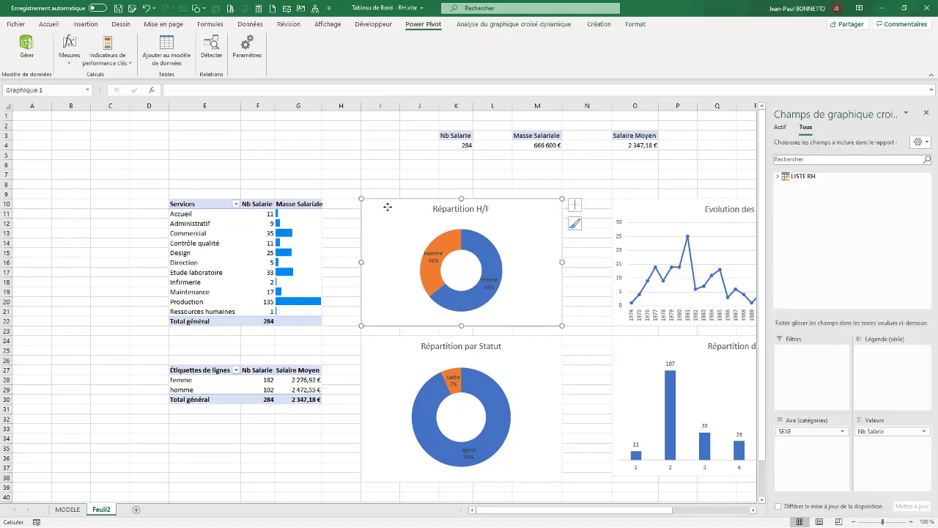
click(488, 26)
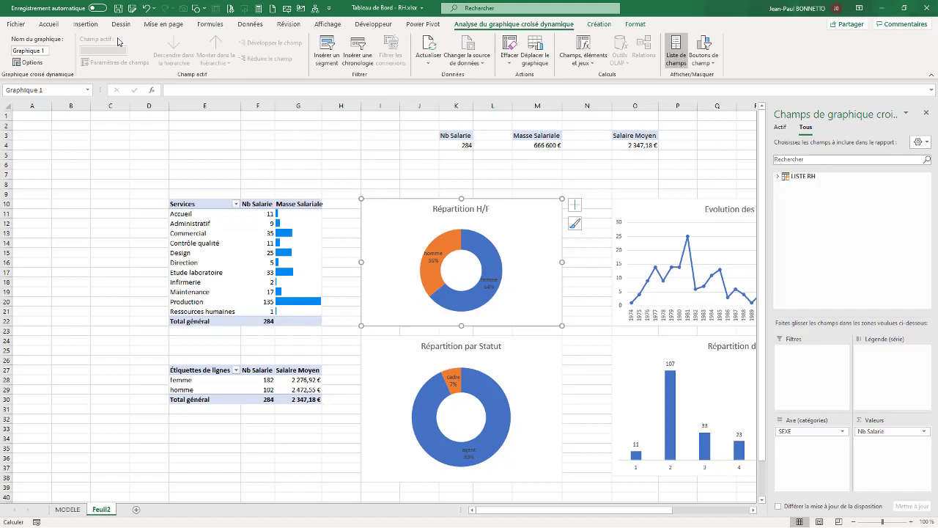
click(30, 62)
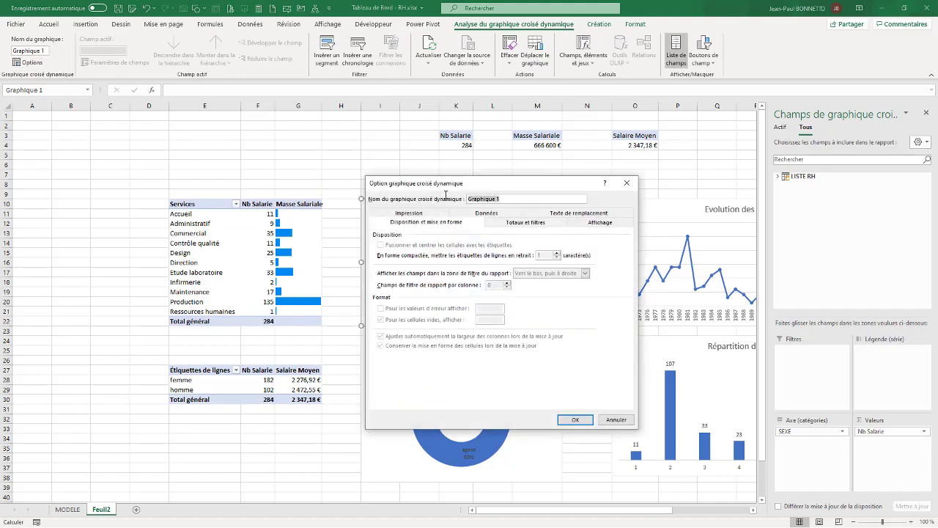
text(graph_)
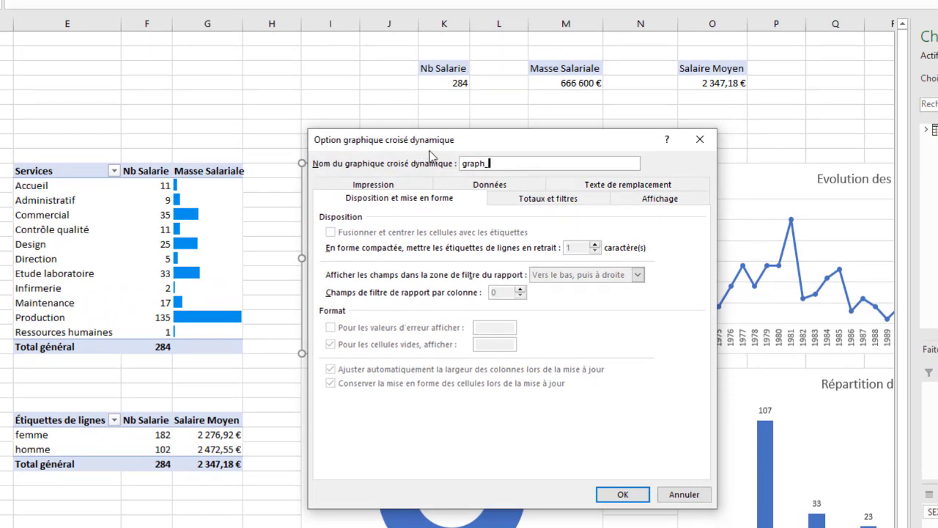
drag(465, 146, 415, 207)
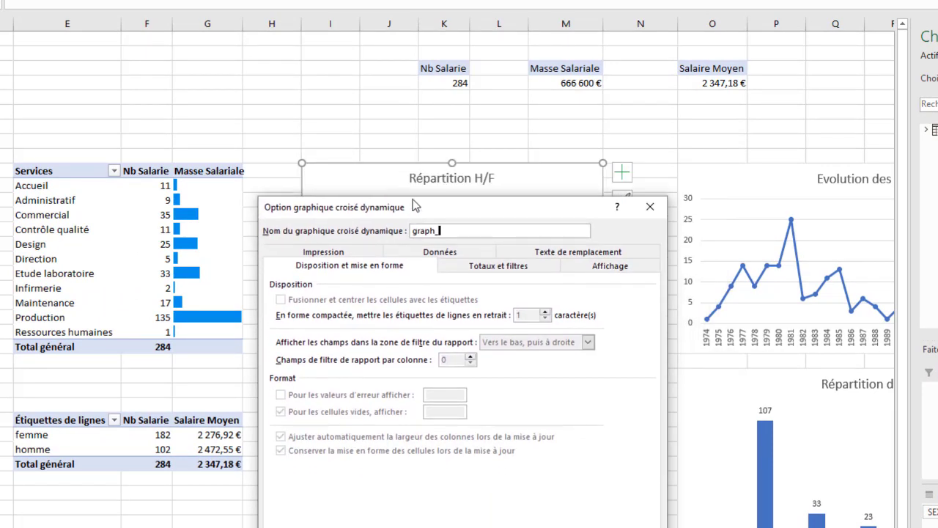
text(_Rép)
key(BackSpace)
key(BackSpace)
text(p)
key(BackSpace)
text(épartition)
key(Return)
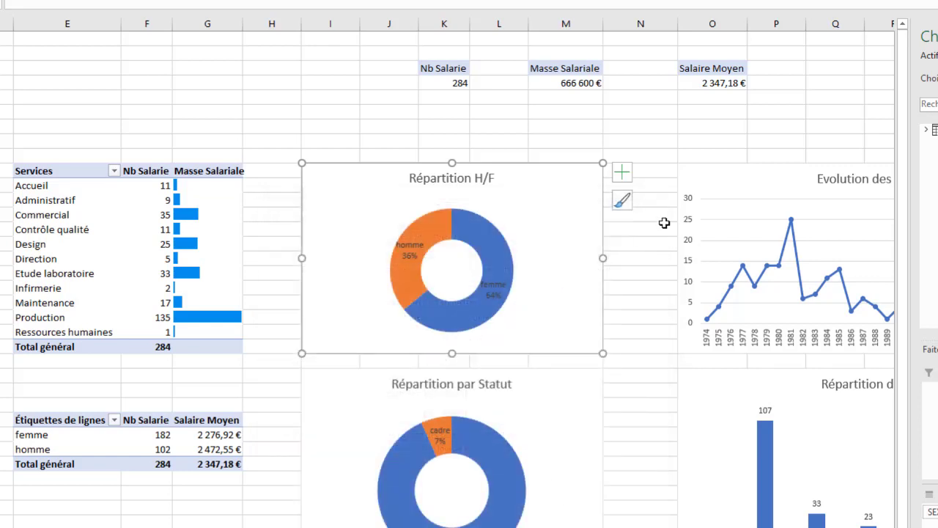
Set the pivot chart name of the Evolution des embauches par année line chart to graph_EvolutionAnneeEmbauch
click(749, 179)
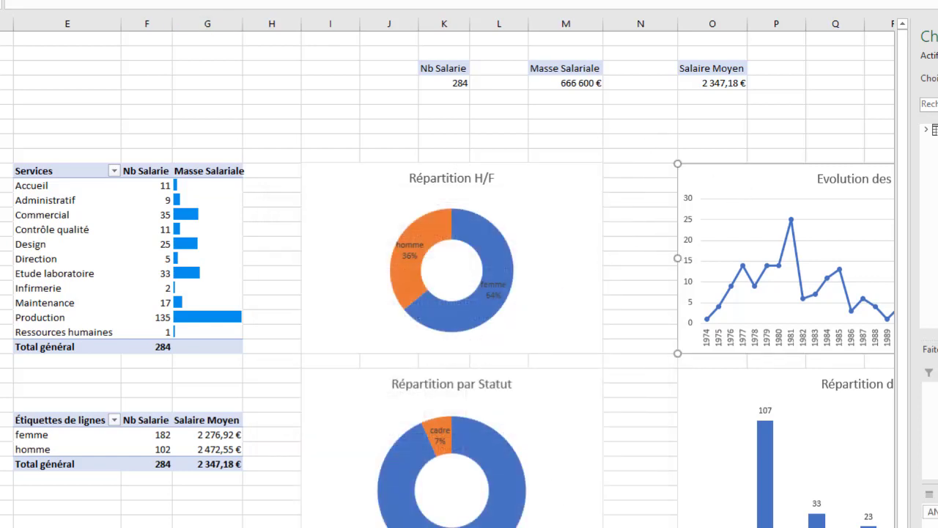
click(29, 2)
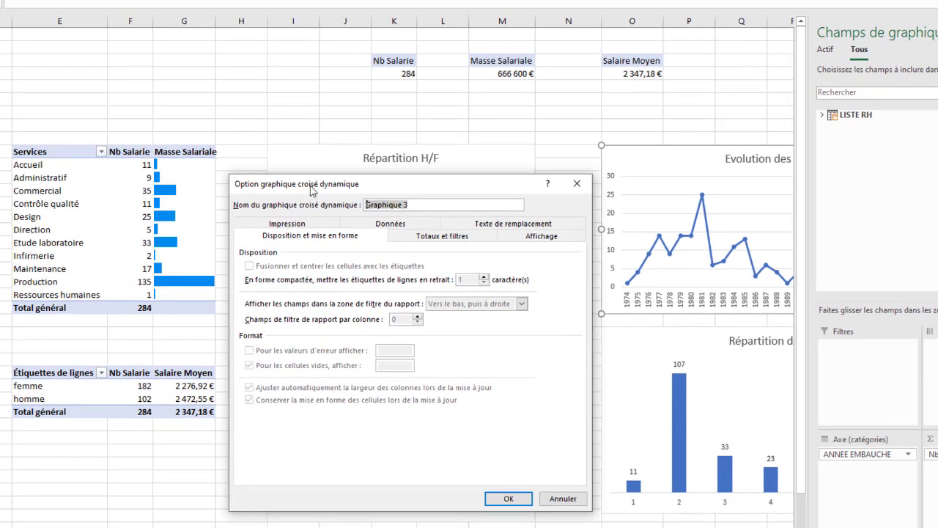
text(graph_Evolution)
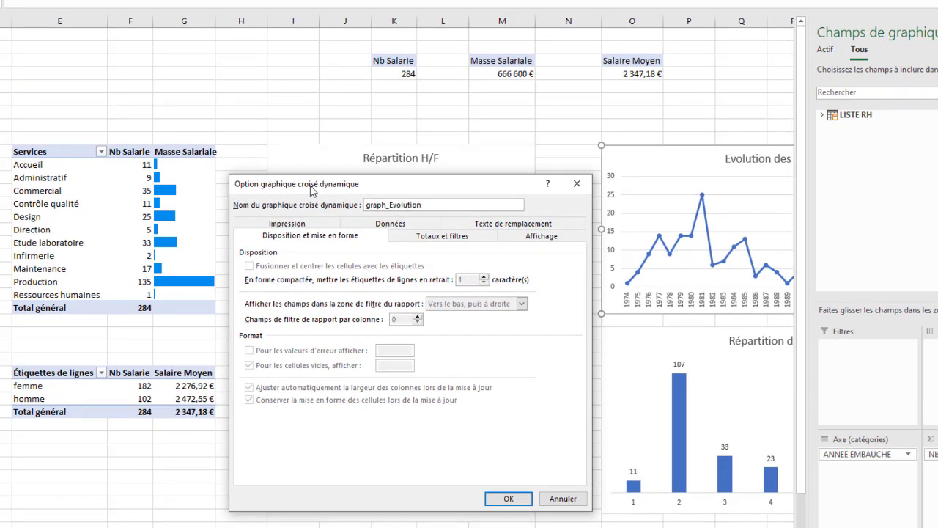
text(AnneeEma)
key(BackSpace)
key(BackSpace)
text(mbauch)
click(499, 499)
Set the pivot chart name of the Répartition par Statut doughnut chart to graph_RepartitionStatut
click(492, 342)
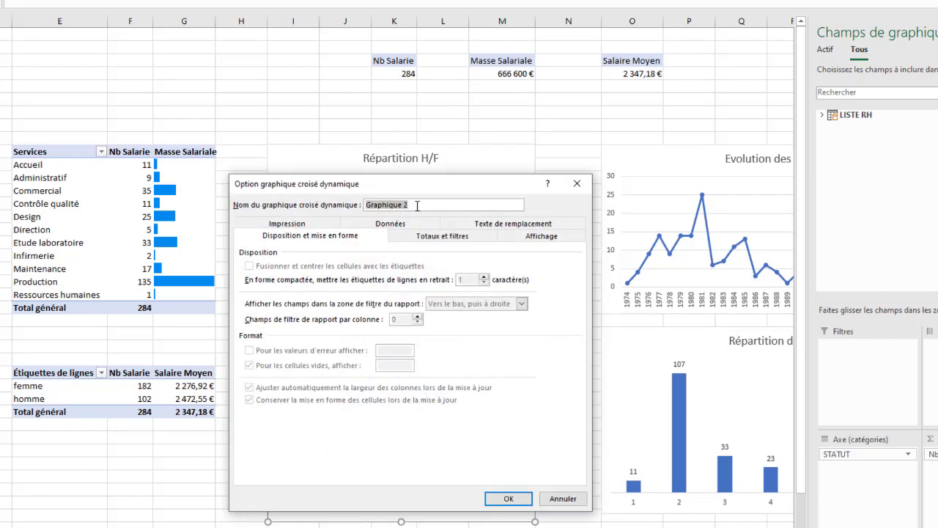
text(graph_)
drag(434, 184, 400, 149)
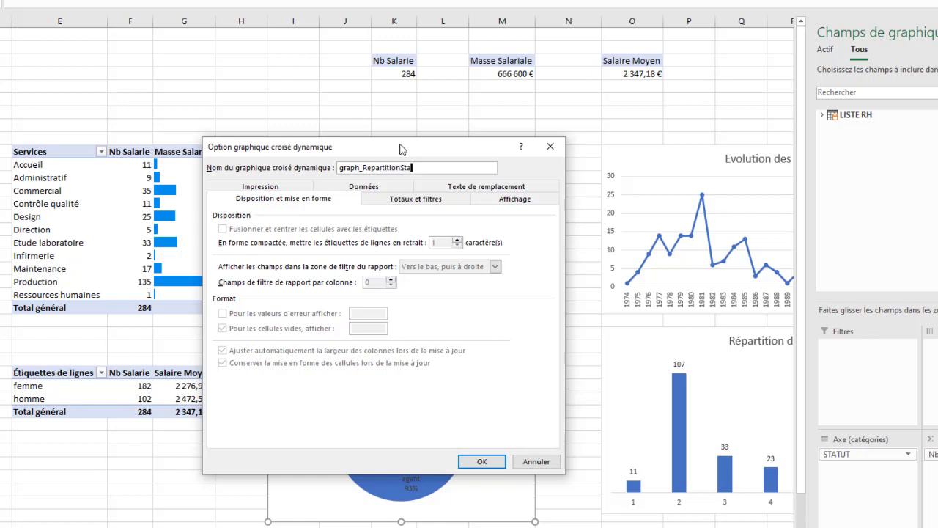
text(tut)
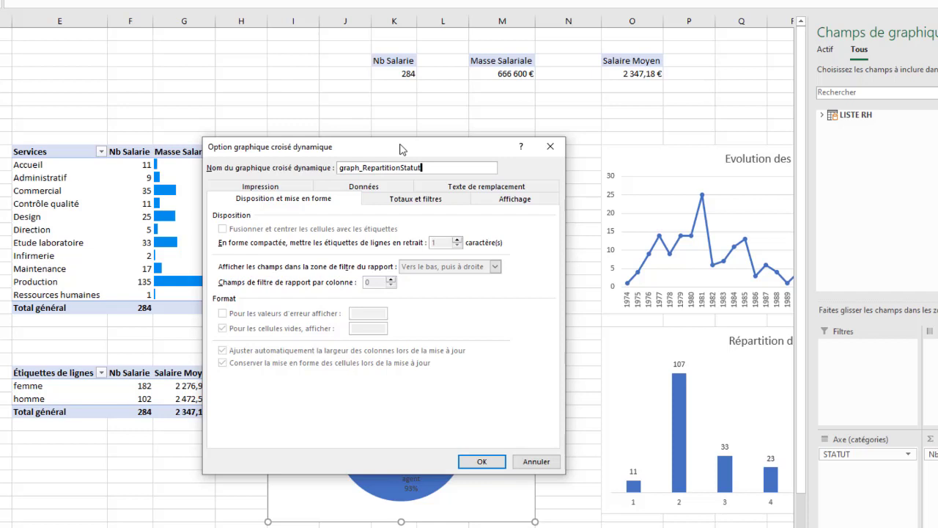
click(481, 461)
Set the pivot chart name of the Répartition des salariés par Echelon column chart to graph_RepartitionparEchelon in its options
click(641, 333)
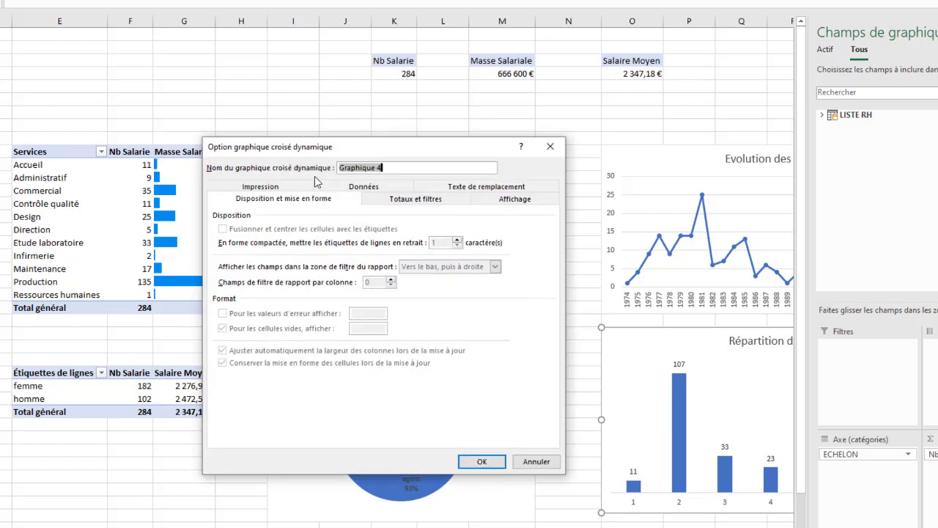
text(grpah)
key(BackSpace)
key(BackSpace)
key(BackSpace)
key(BackSpace)
text(raph_Rapa)
key(BackSpace)
key(BackSpace)
key(BackSpace)
text(epartitionpar)
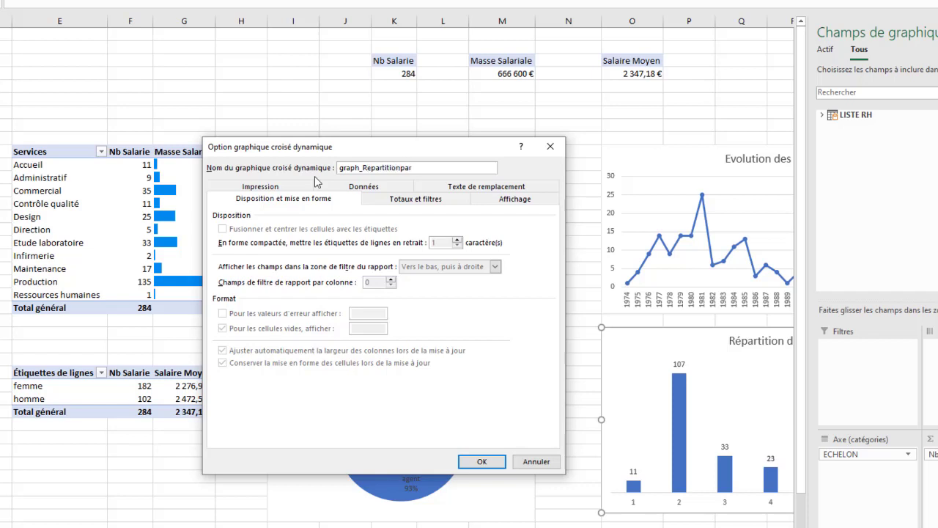
text(Echelon)
click(482, 461)
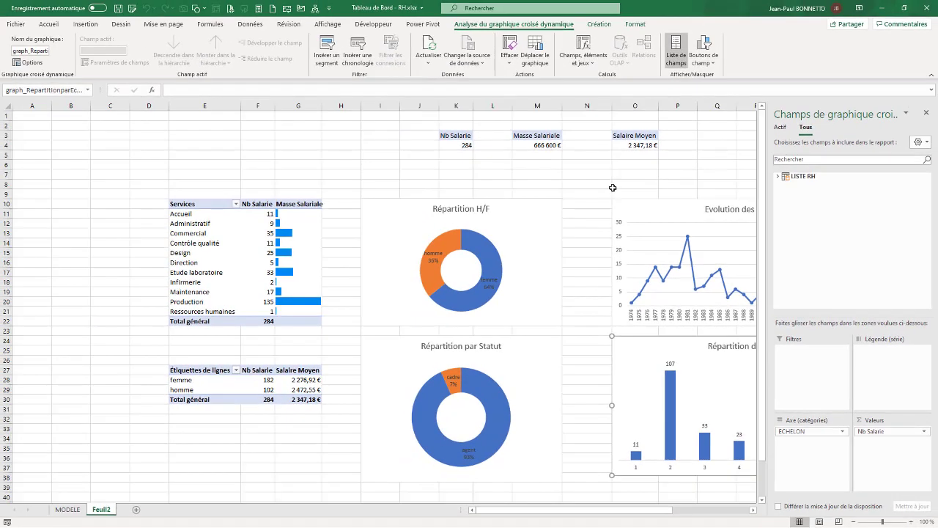
click(556, 175)
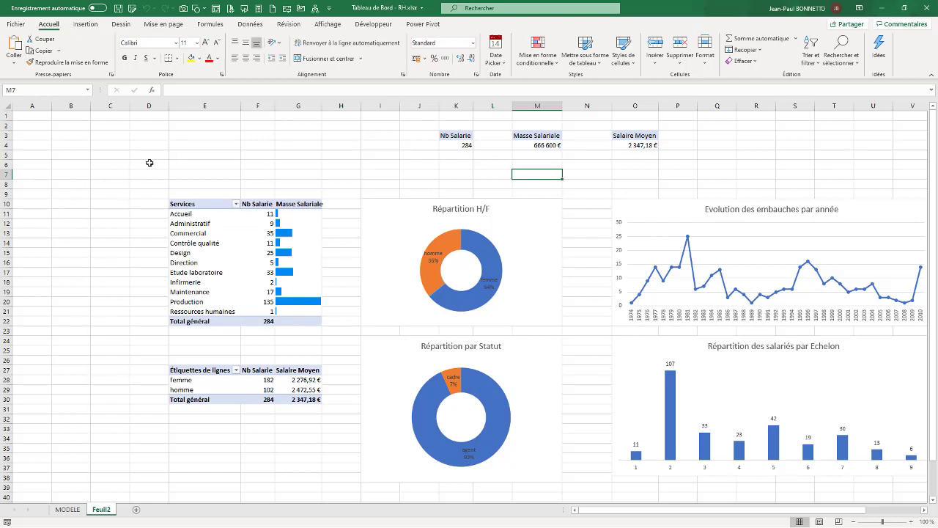
Add a SEXE slicer to the Services pivot table, place it beside the table in columns A–C and shorten it to fit its two items
click(195, 224)
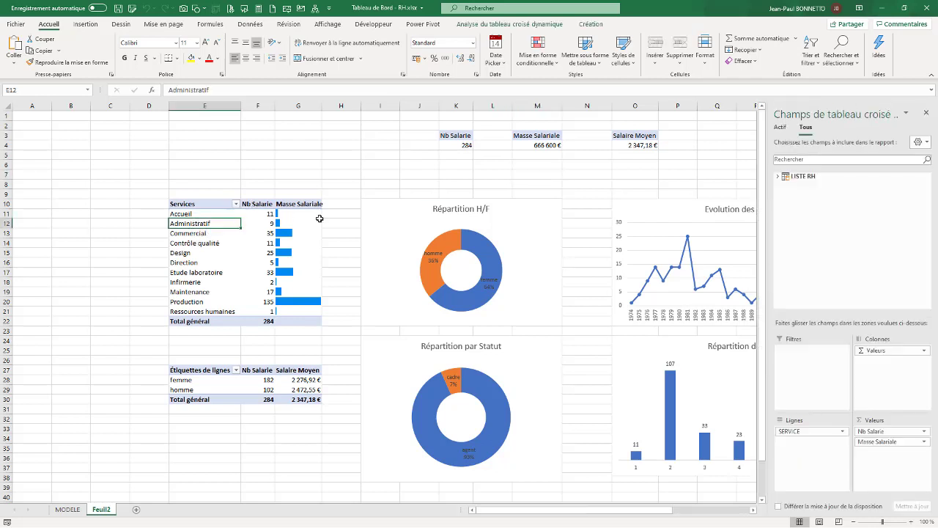
click(778, 177)
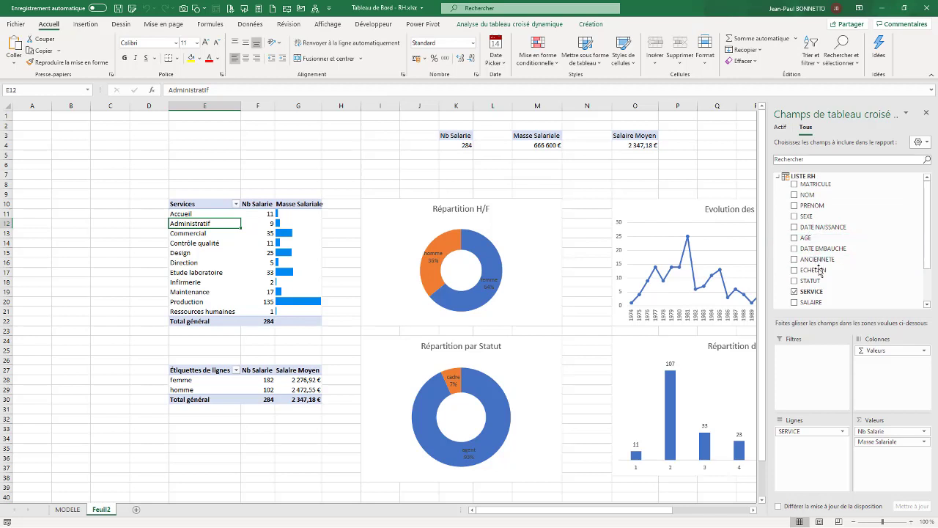
right_click(833, 217)
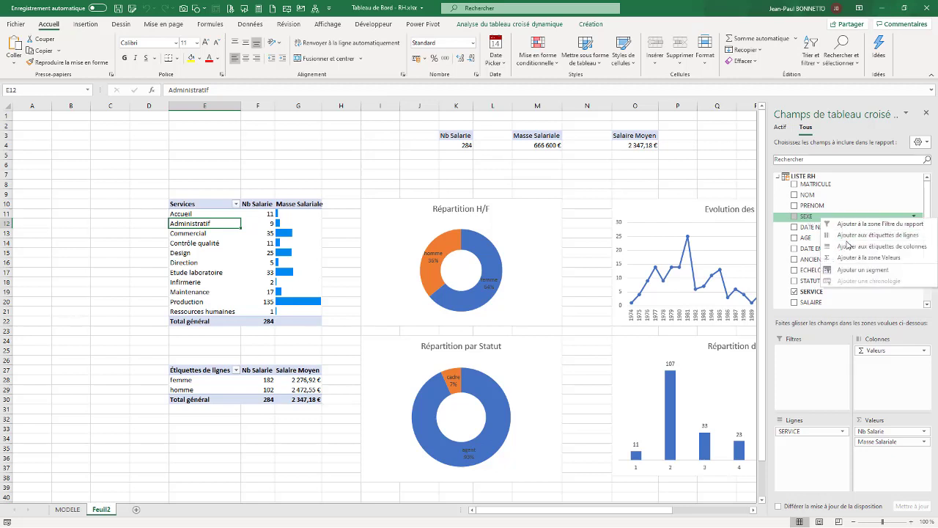
click(852, 270)
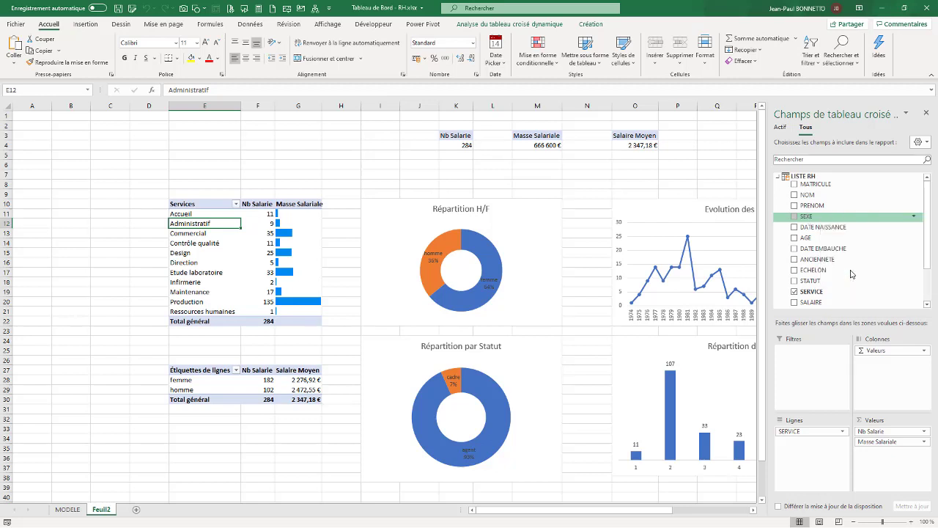
drag(395, 251, 81, 206)
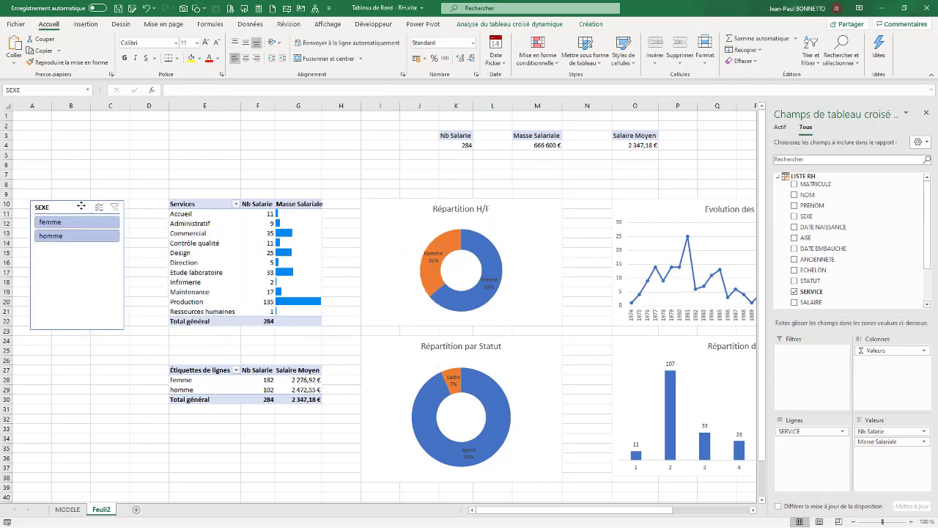
drag(77, 331, 73, 263)
Consult the MODELE sheet's slicers, and add STATUT, ECHELON and SERVICE slicers to the Services pivot table on Feuil2
click(68, 508)
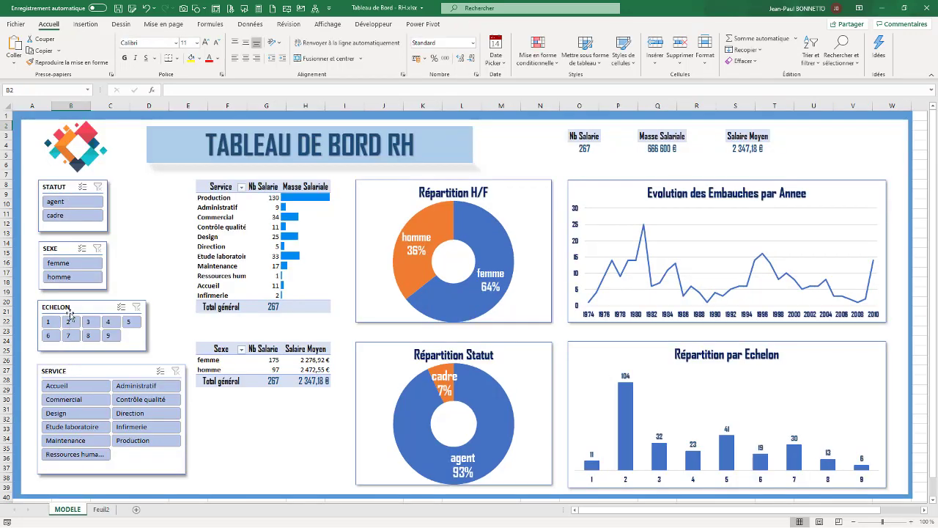
click(101, 508)
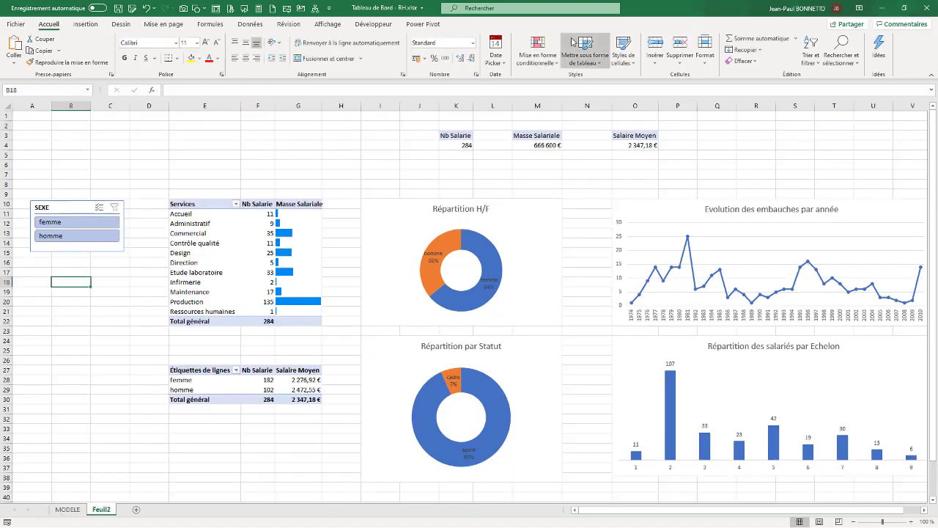
click(239, 222)
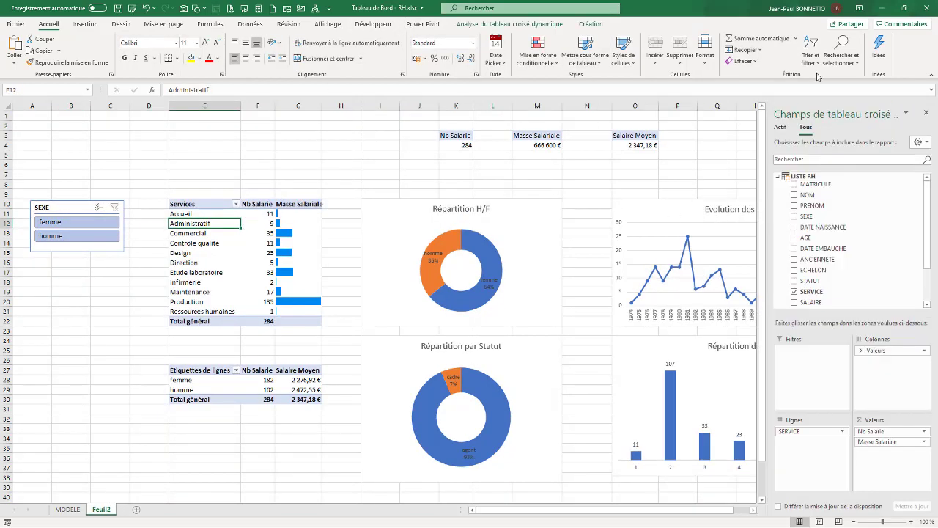
right_click(812, 281)
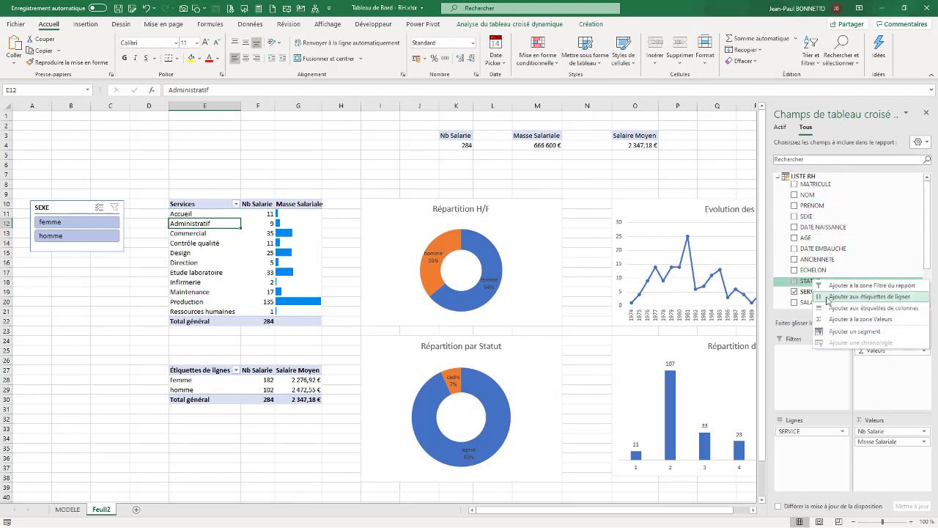
click(851, 331)
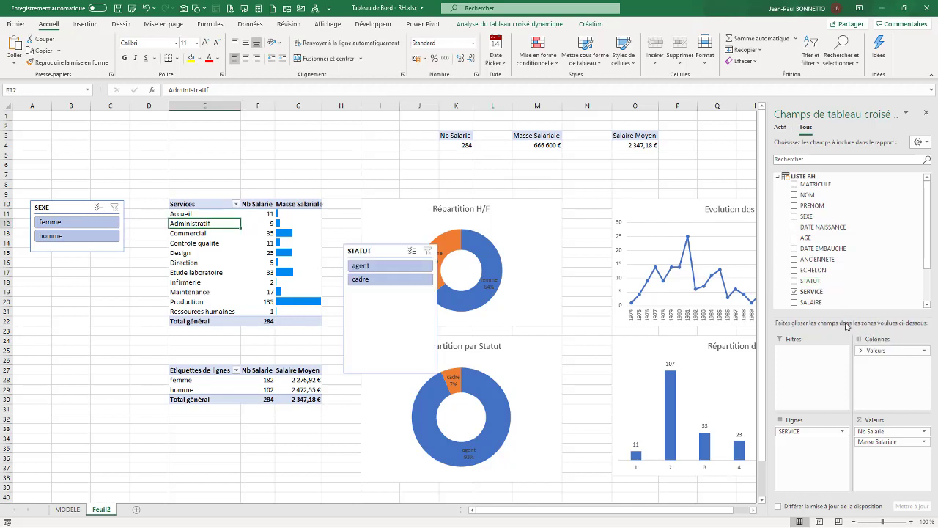
right_click(813, 271)
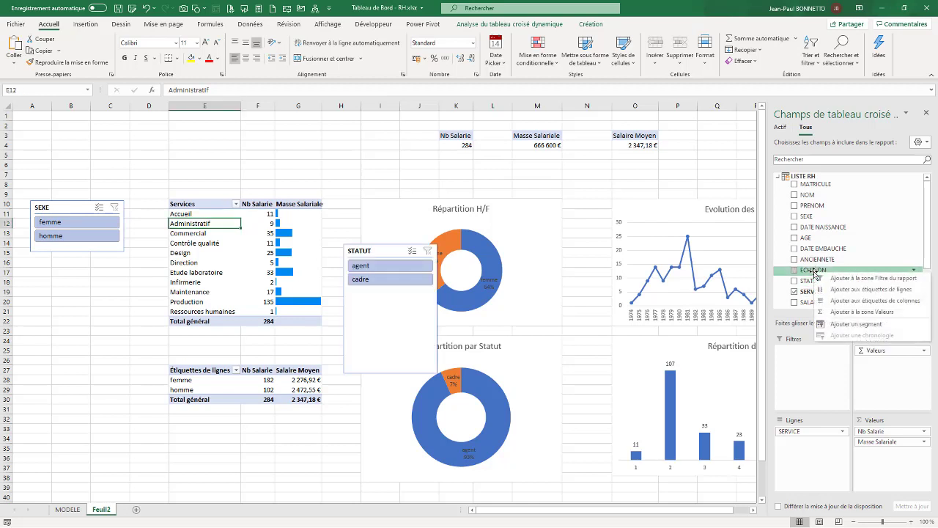
click(848, 328)
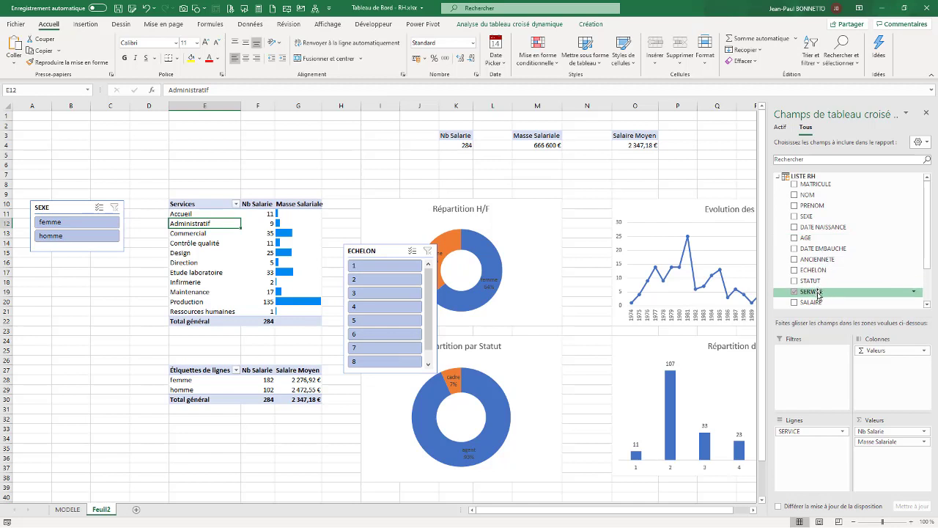
right_click(817, 293)
click(856, 345)
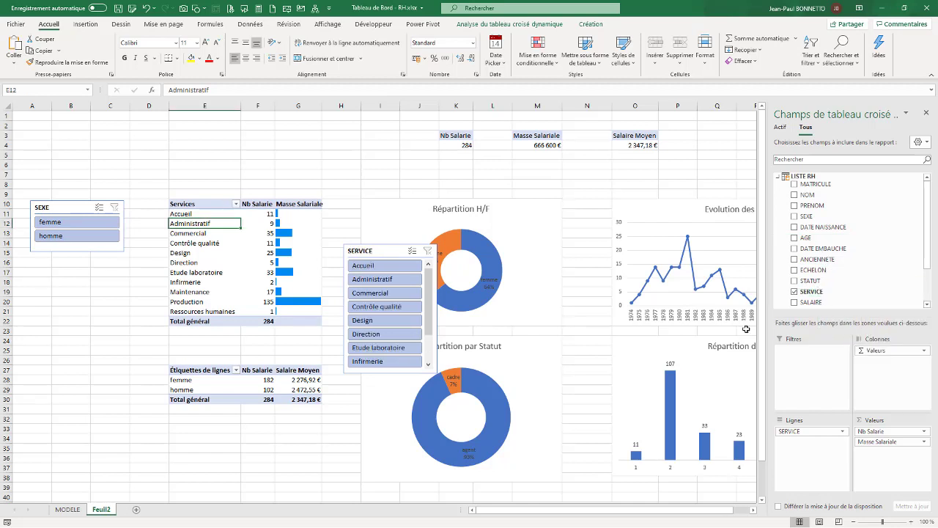
Spread out the overlapping slicers, placing STATUT directly below SEXE and shortening it to fit its two items
drag(310, 274, 92, 319)
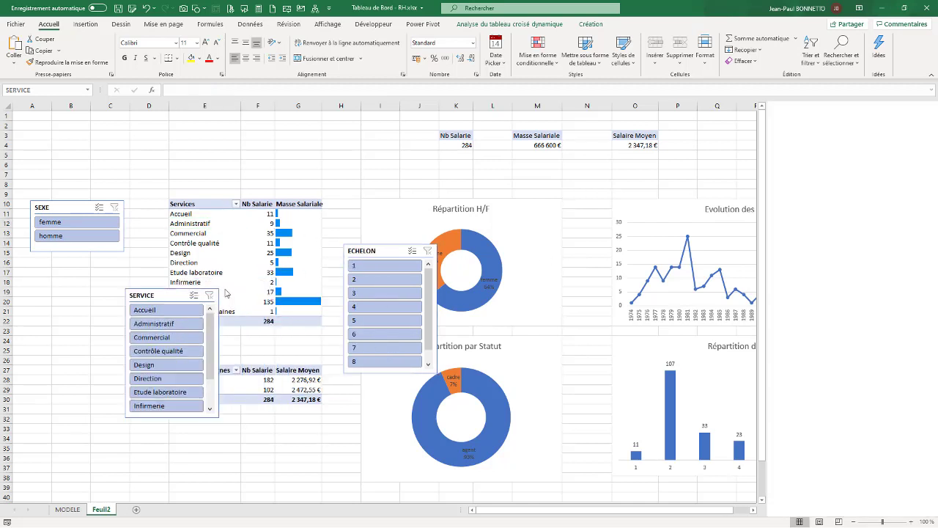
drag(370, 253, 274, 332)
drag(371, 253, 57, 267)
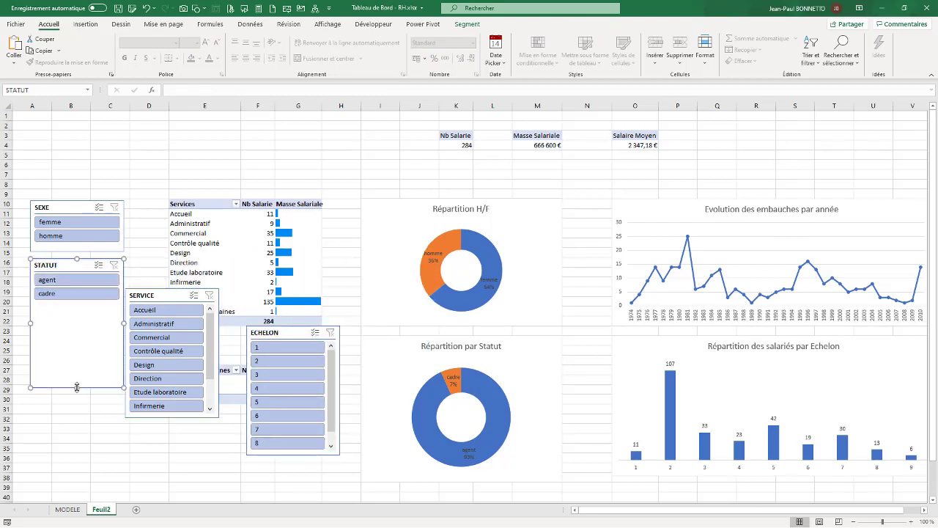
drag(77, 388, 73, 307)
drag(73, 306, 73, 307)
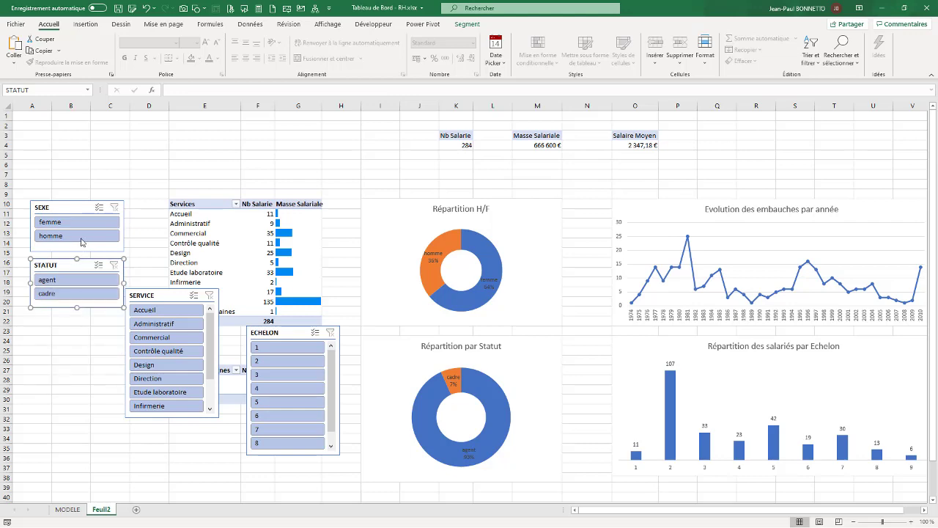
Check the slicer layout on the MODELE sheet, and move Feuil2's SERVICE slicer below STATUT, leaving a gap between them
click(68, 509)
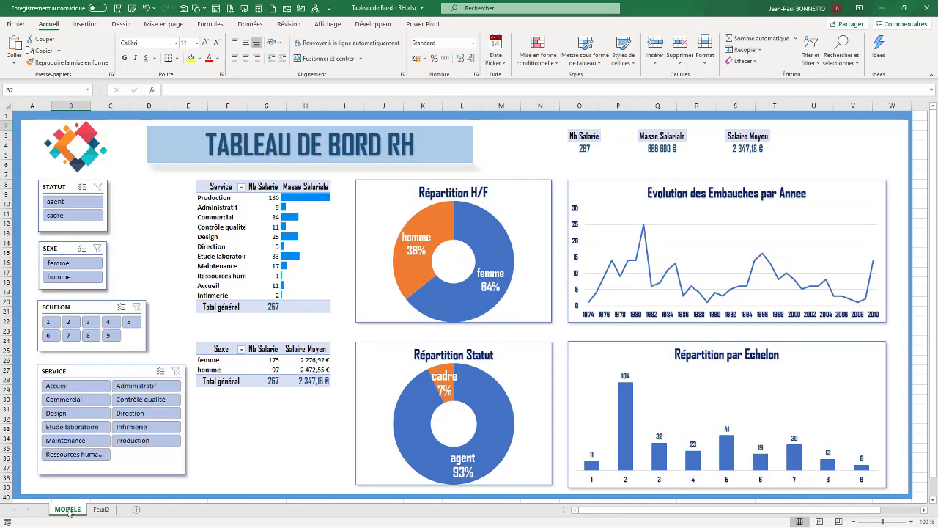
click(100, 509)
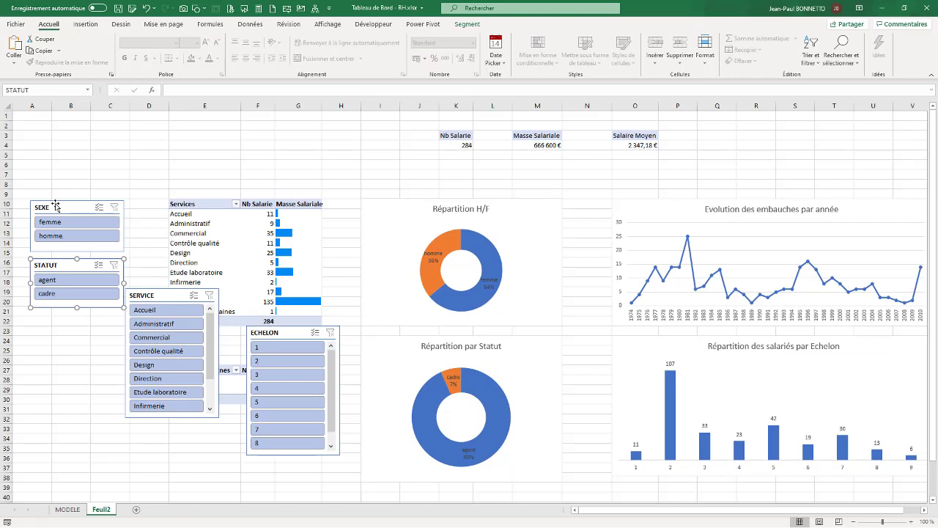
drag(162, 297, 73, 375)
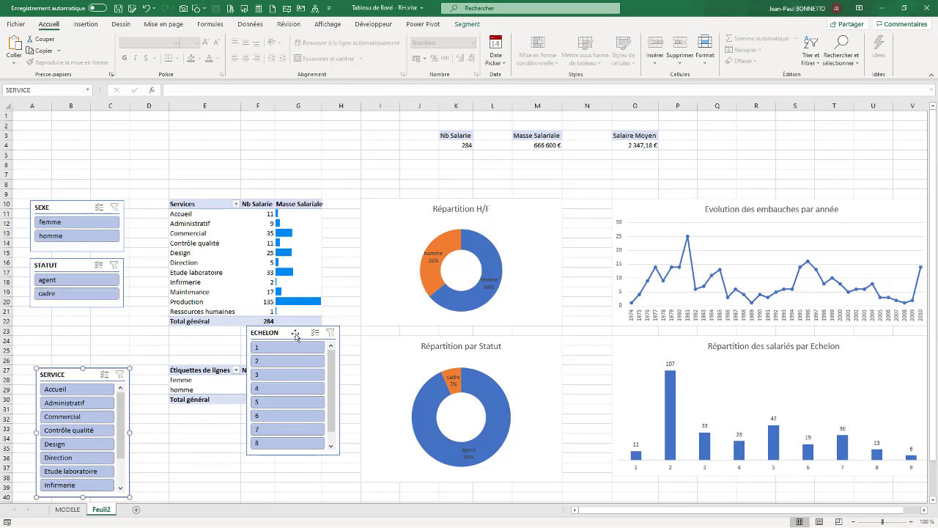
Arrange the ECHELON slicer in 3 columns, shorten it to about 3.57 cm high and place it just below the STATUT slicer
drag(296, 335, 165, 133)
click(467, 24)
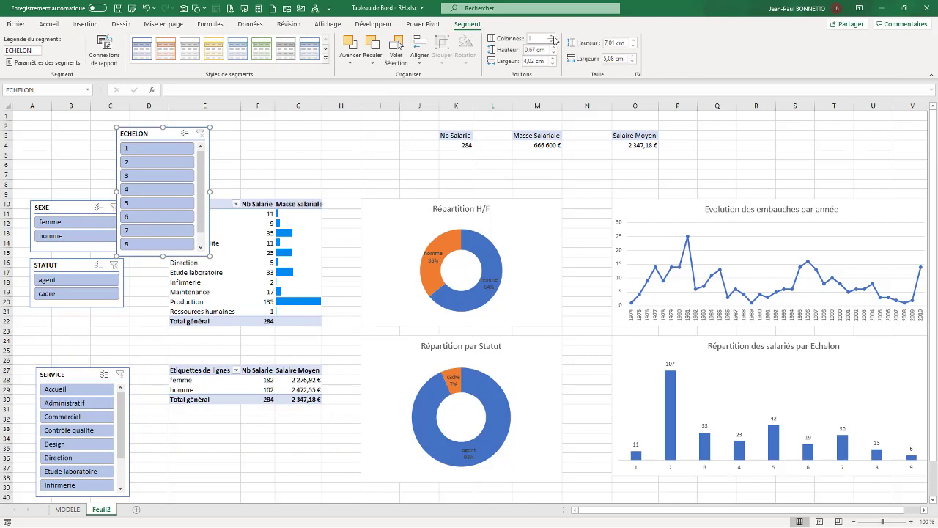
click(552, 36)
click(553, 36)
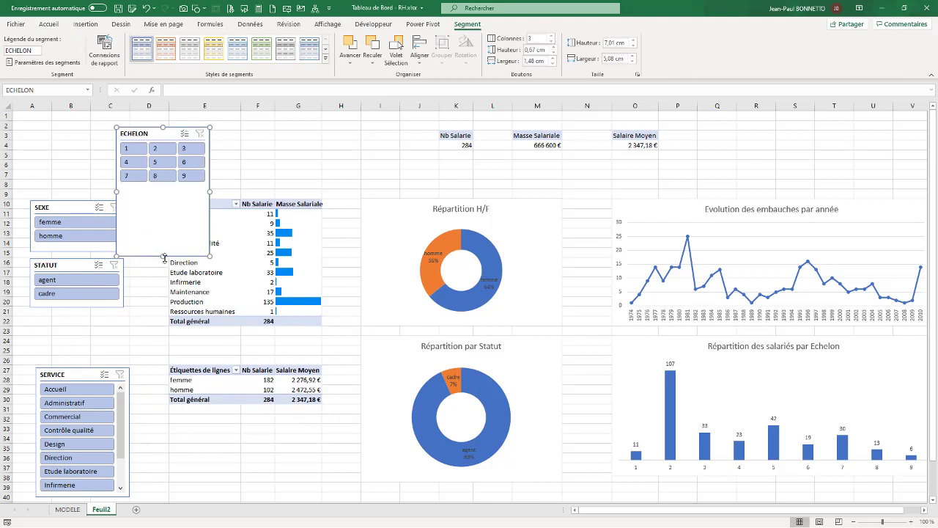
drag(164, 258, 163, 192)
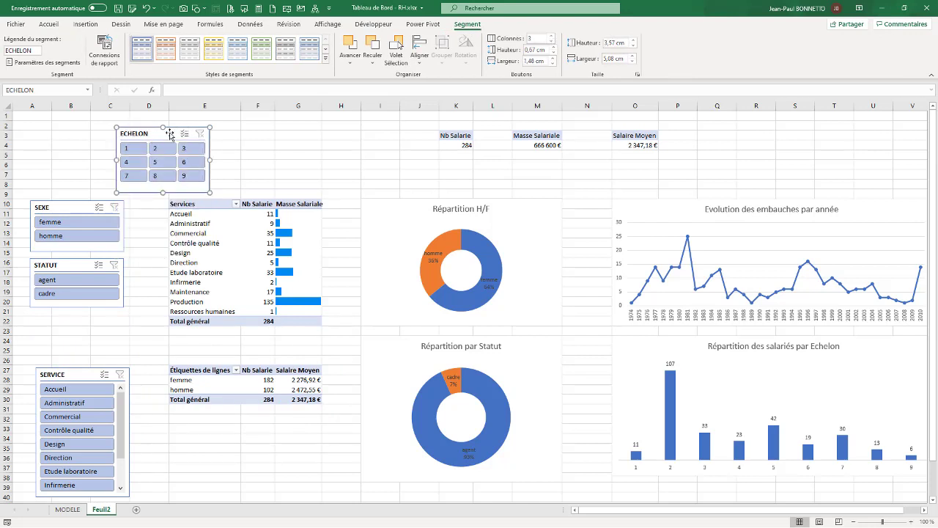
drag(169, 133, 88, 322)
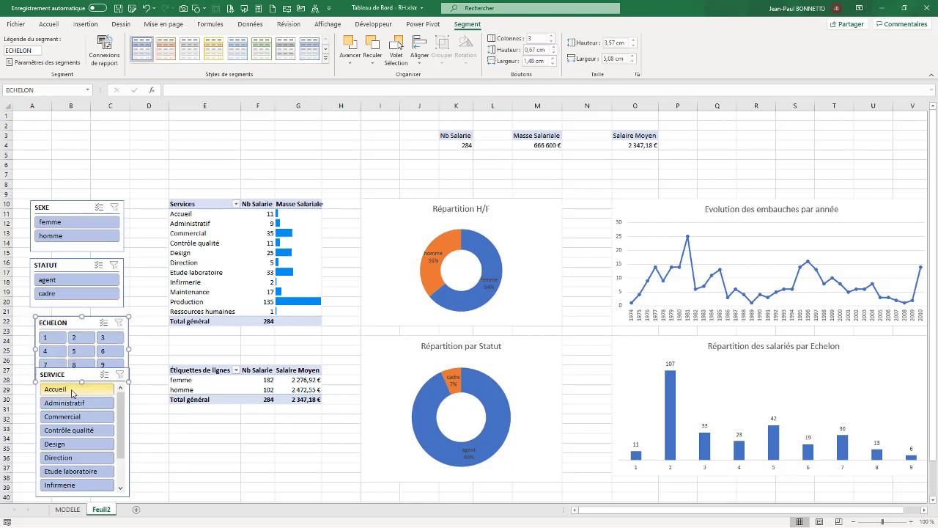
Move the SERVICE slicer down so it sits just below the ECHELON slicer, and clear its Accueil filter
click(72, 390)
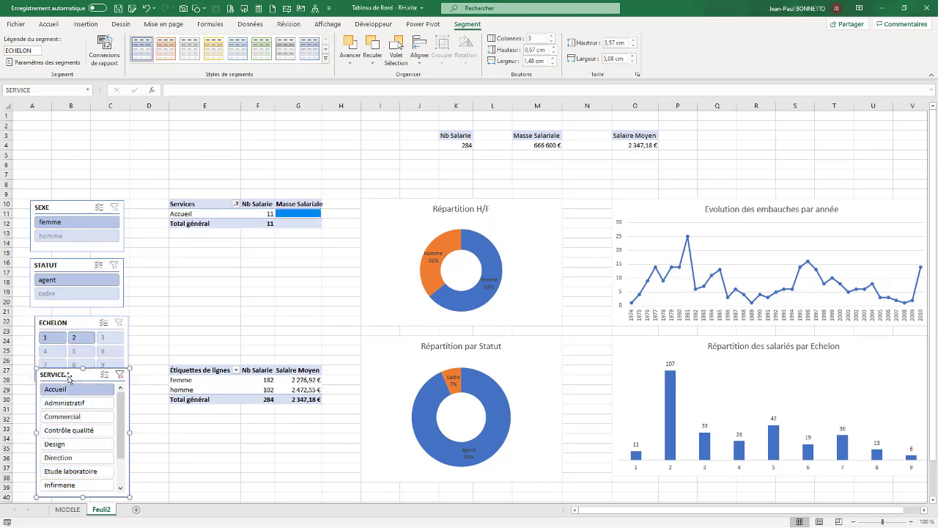
drag(68, 377, 66, 396)
click(96, 144)
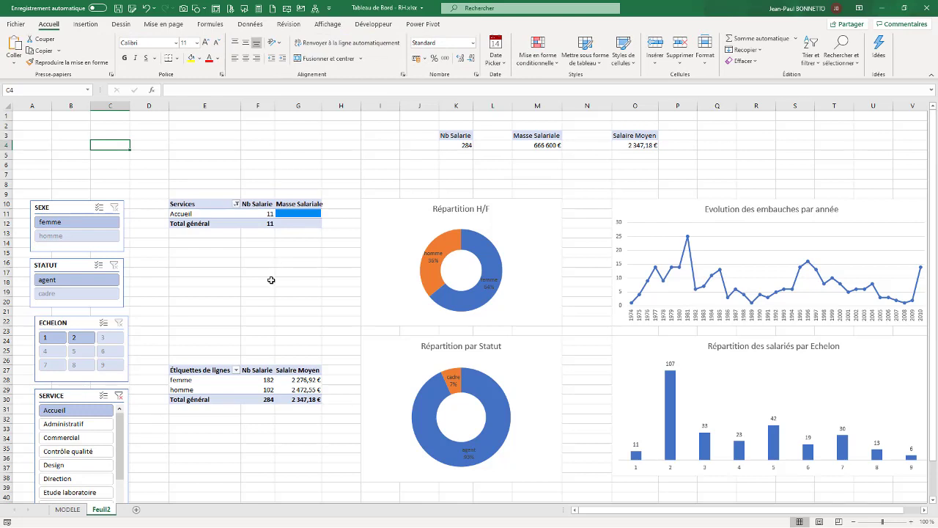
click(118, 396)
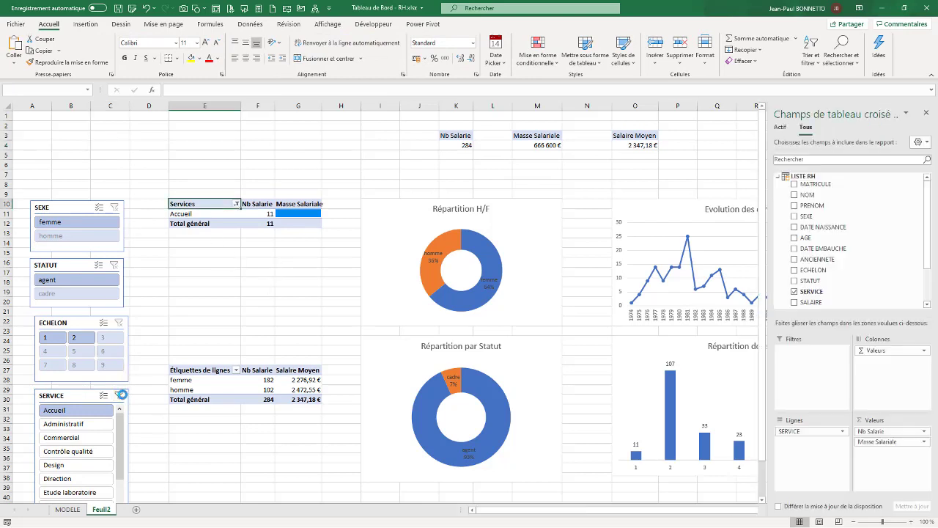
Test the SERVICE slicer with Commercial and the SEXE slicer with homme, clearing each filter
click(78, 437)
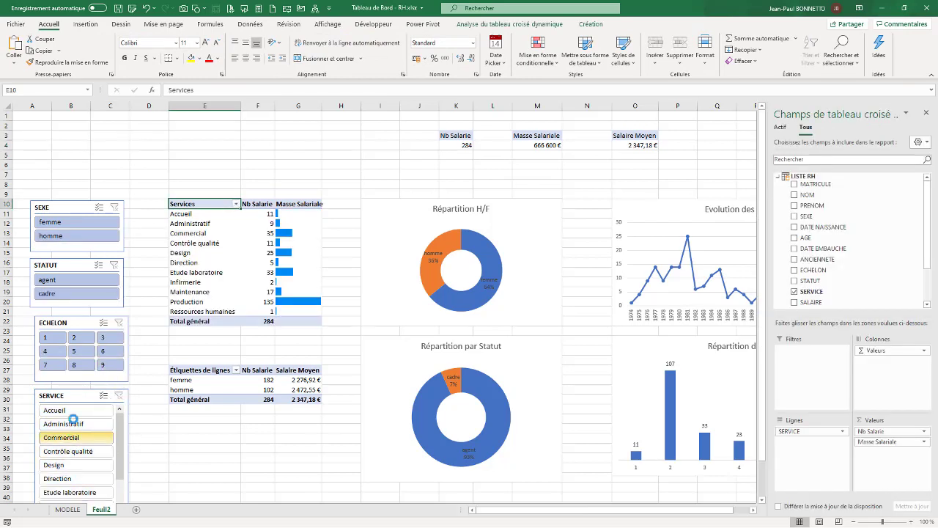
click(119, 396)
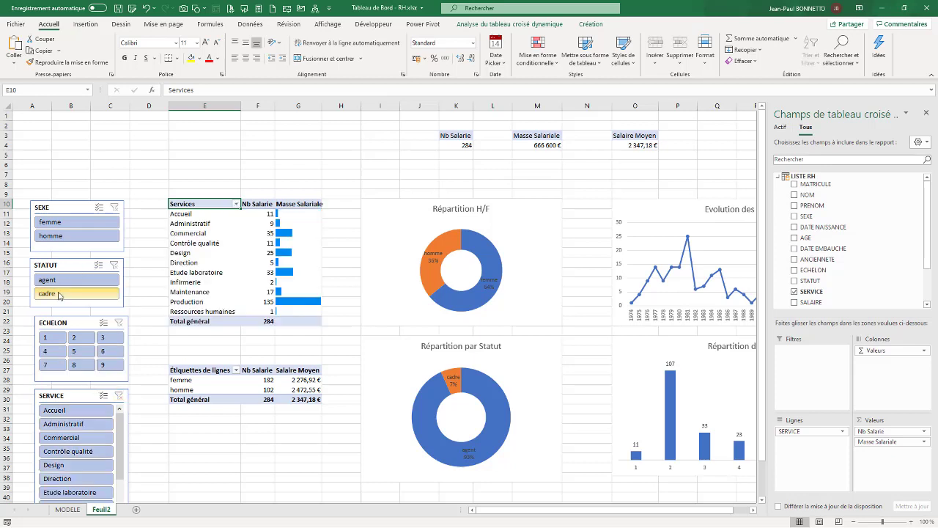
click(57, 235)
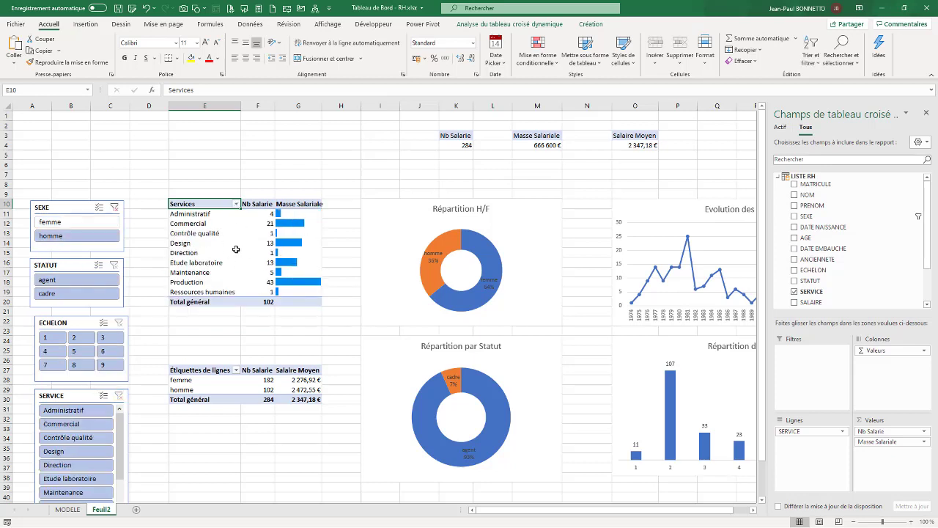
click(114, 207)
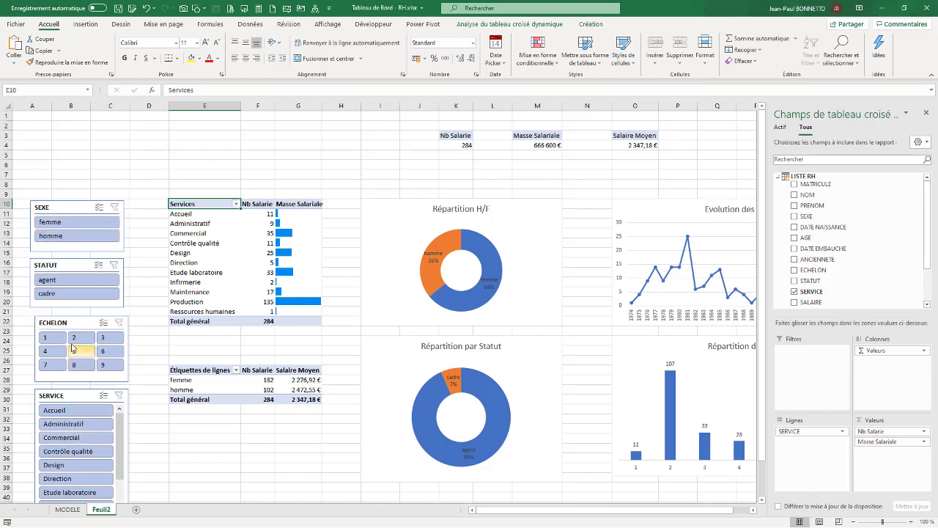
Align the ECHELON slicer's left edge with the SEXE and STATUT slicers above it
drag(77, 323, 71, 322)
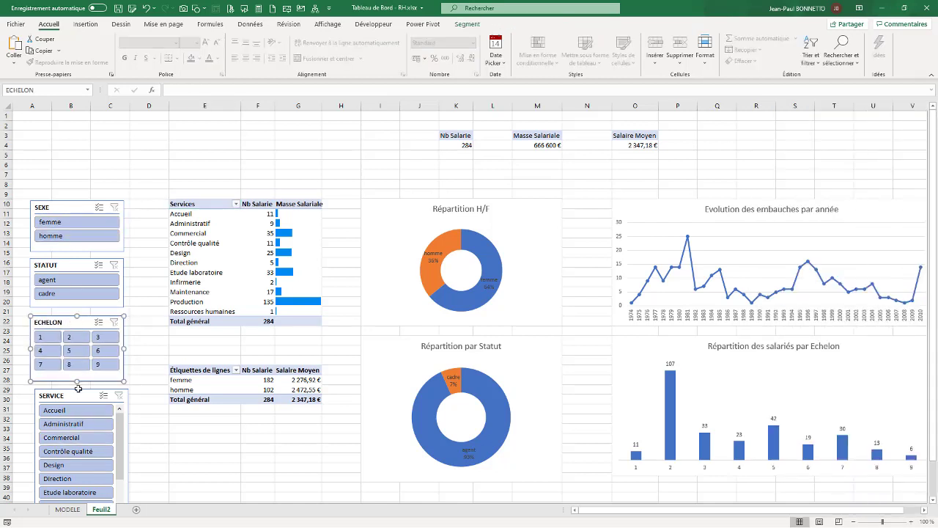
Shift the SERVICE slicer slightly left to bring it closer to alignment with the ECHELON slicer above it
drag(73, 394, 71, 395)
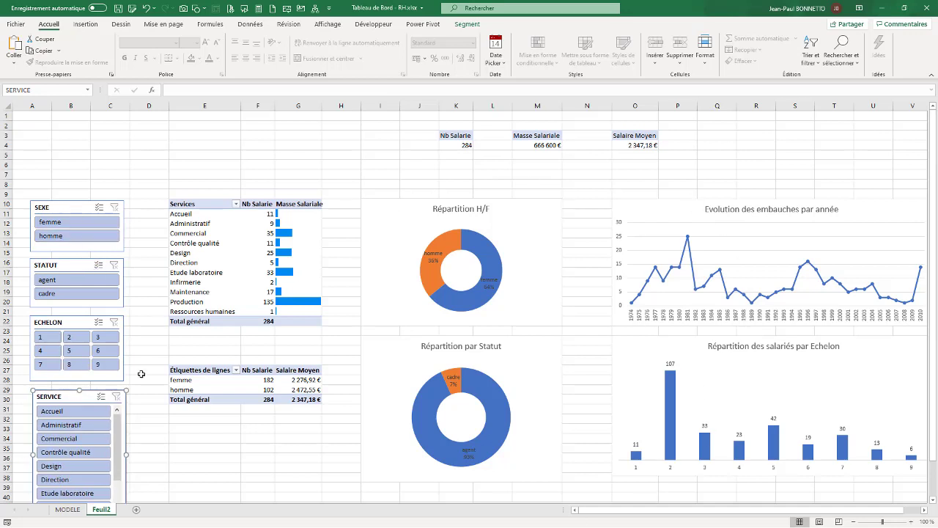
Review the full list of pivot tables and charts in the SEXE slicer's report connections, and close it without saving changes
click(67, 211)
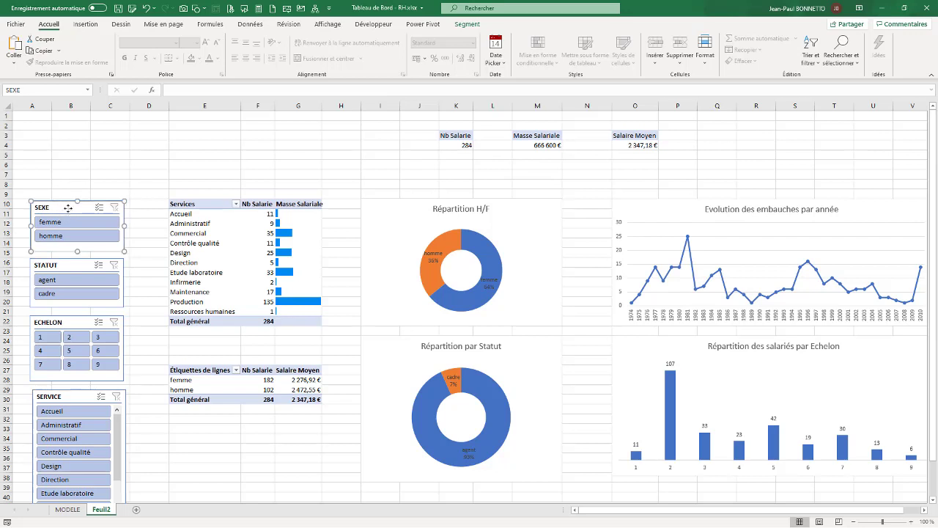
right_click(67, 209)
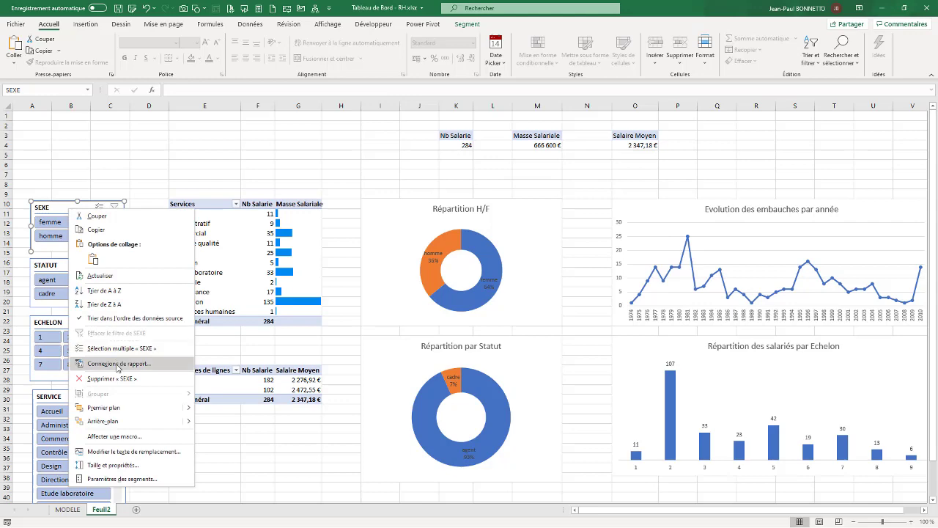
click(118, 364)
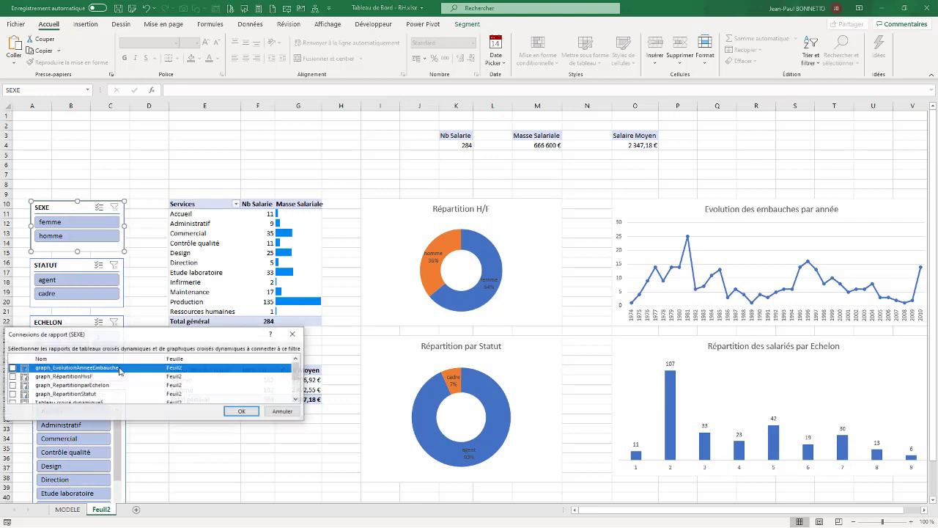
drag(153, 328, 317, 199)
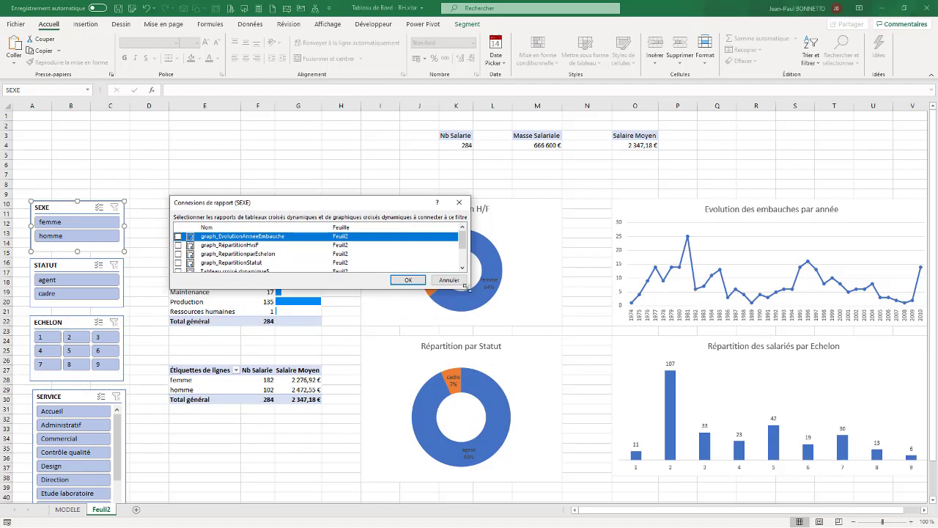
drag(464, 285, 483, 354)
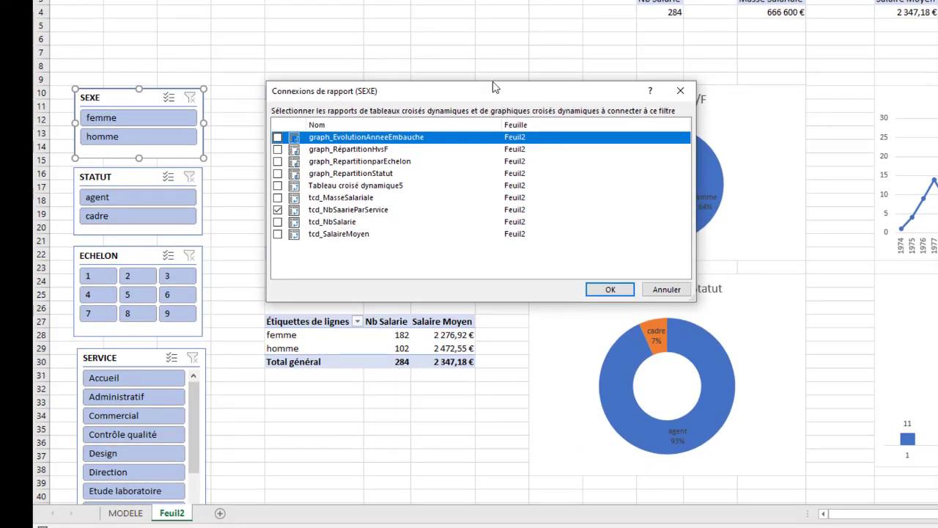
drag(494, 87, 517, 129)
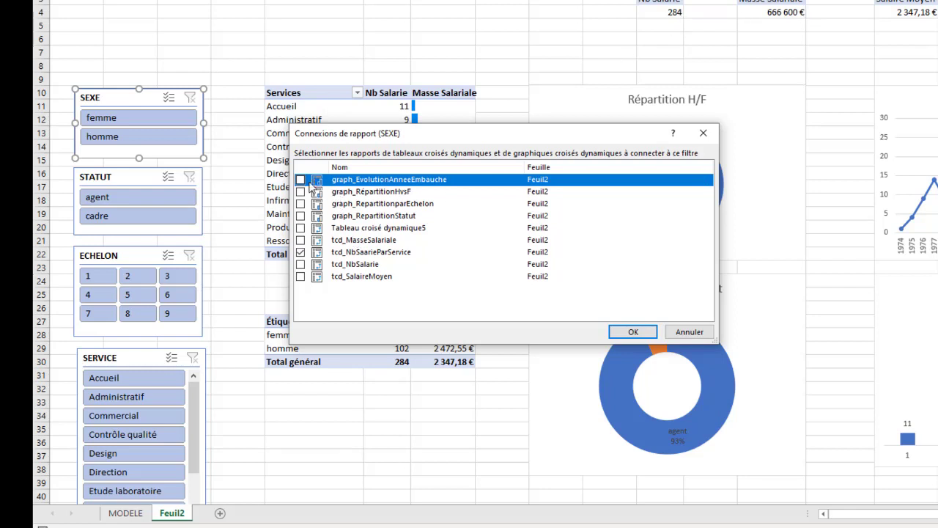
click(300, 251)
click(703, 132)
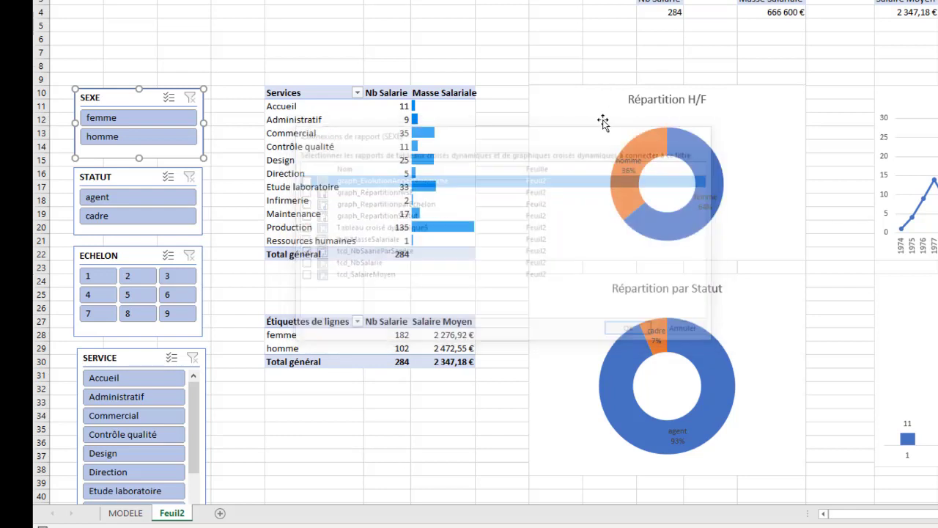
Rename the average-salary-by-sex pivot table to tcd_SalaireMoyenSexe and disable its automatic column-width adjustment on update
click(329, 341)
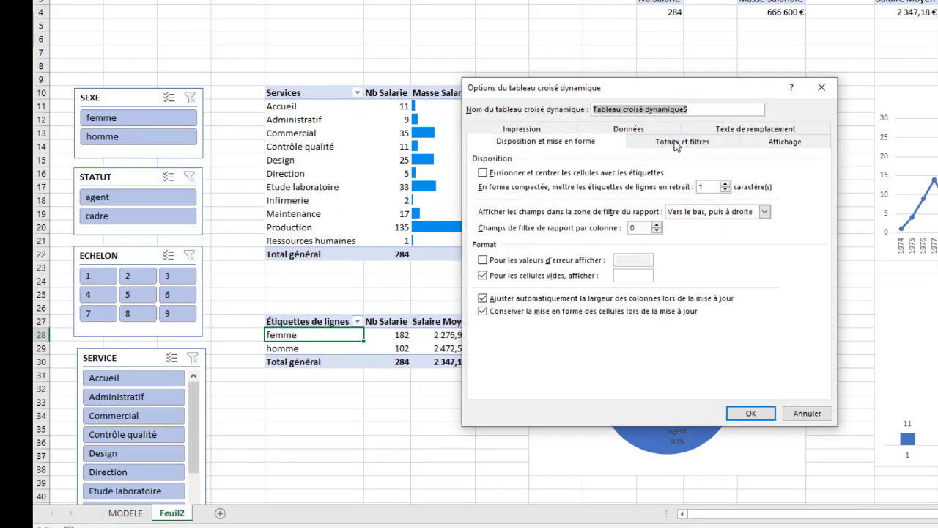
text(tcd_SalaireMoyenSexe)
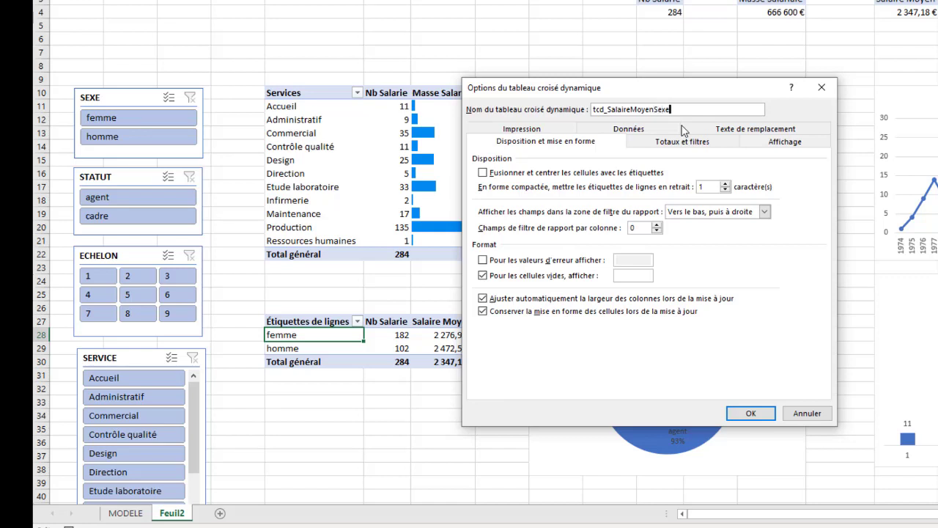
click(483, 299)
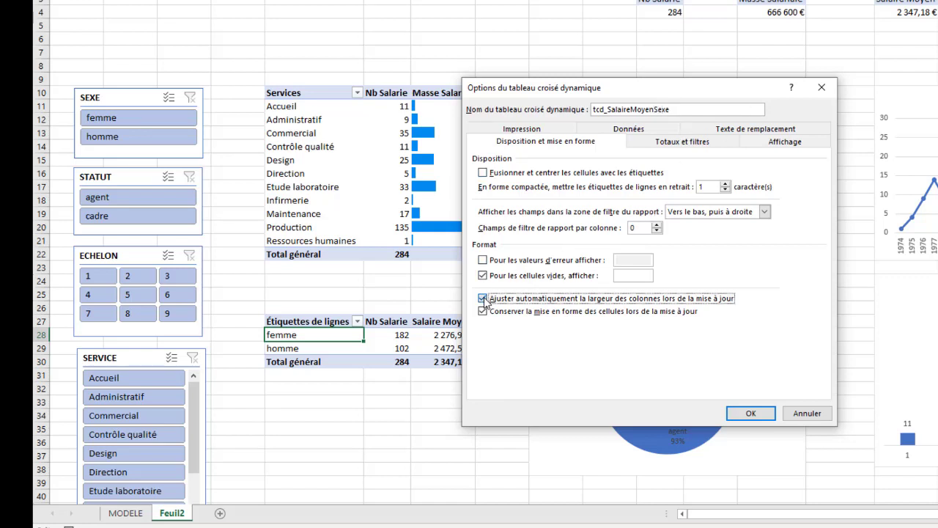
click(749, 413)
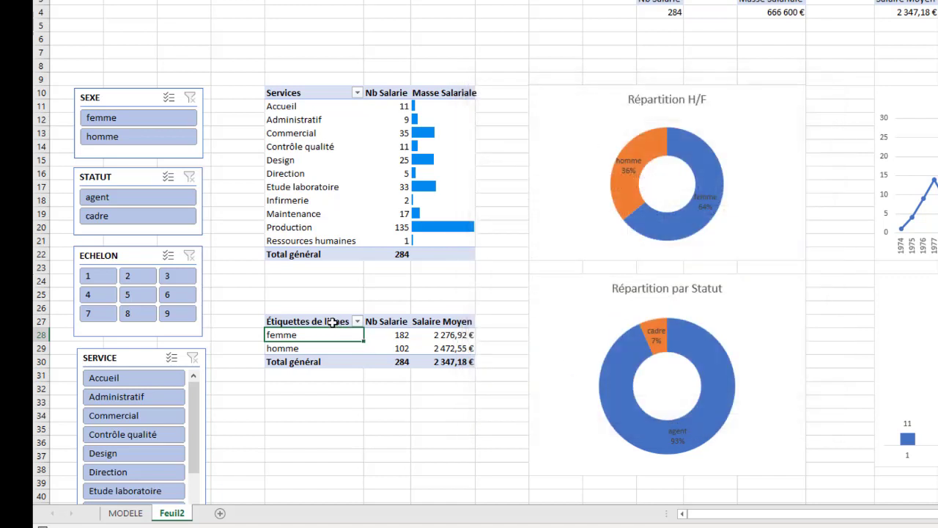
Change the row-label header of the femme/homme pivot table to Genre
click(334, 321)
text(Genr)
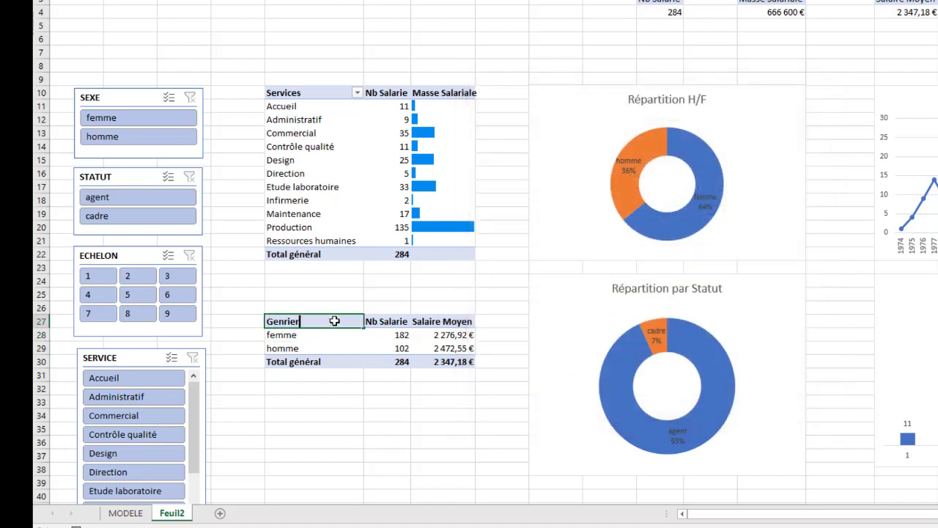
text(e)
click(353, 404)
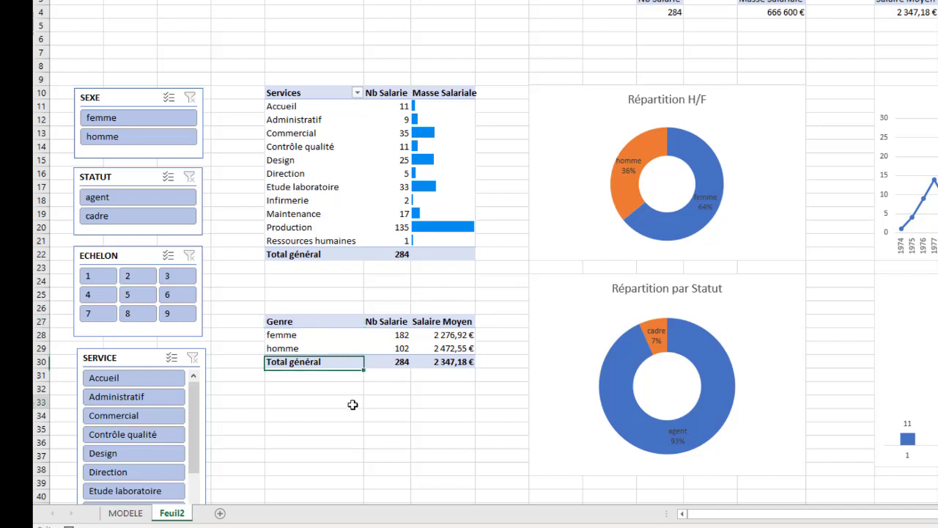
In the SEXE slicer's report connections, add the pivot tables tcd_NbSalarie, tcd_MasseSalariale and tcd_SalaireMoyen
right_click(139, 98)
click(174, 312)
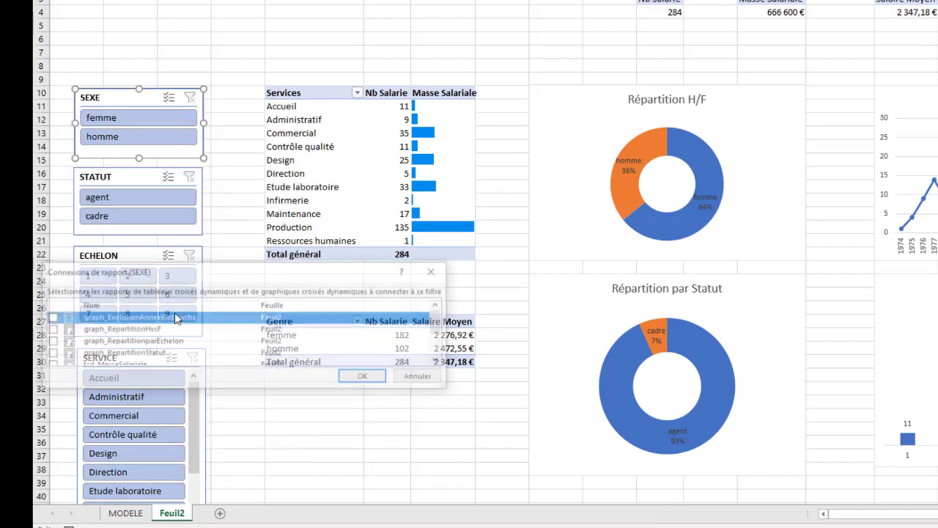
drag(288, 273, 707, 136)
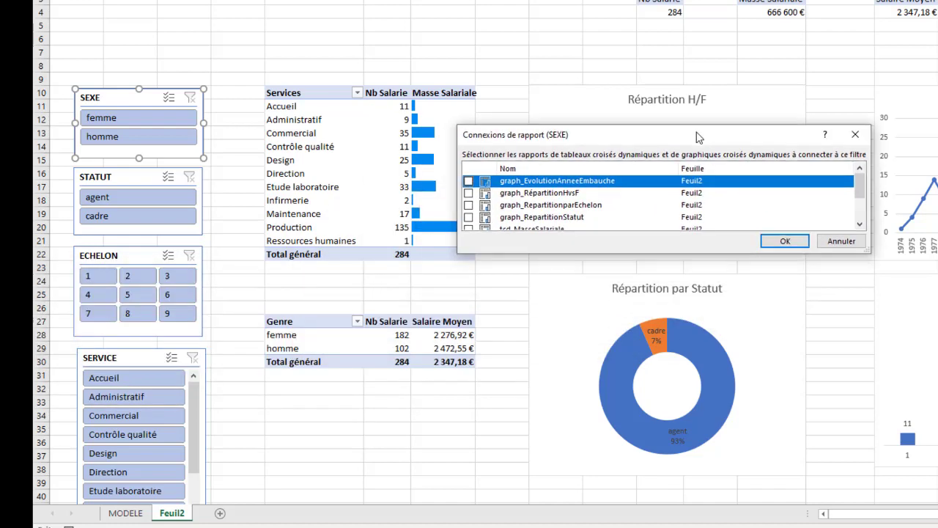
drag(865, 251, 868, 386)
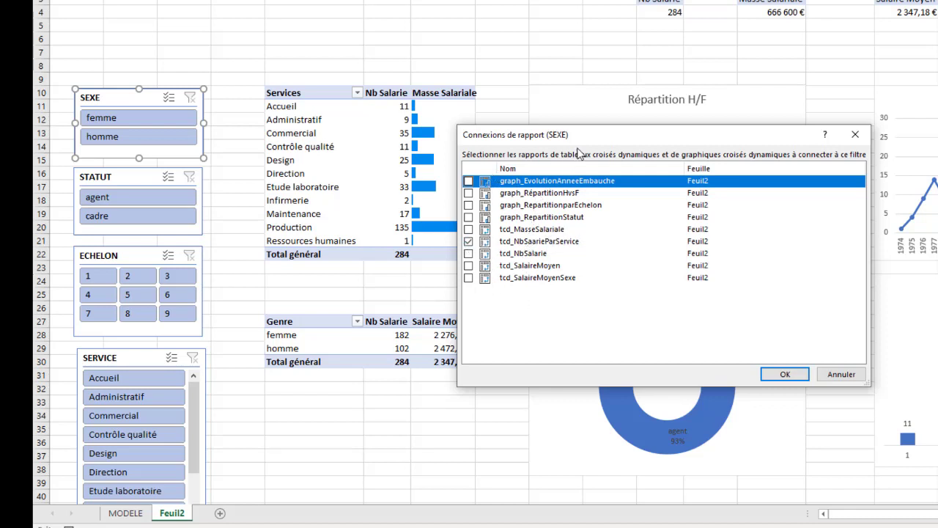
drag(601, 139, 657, 218)
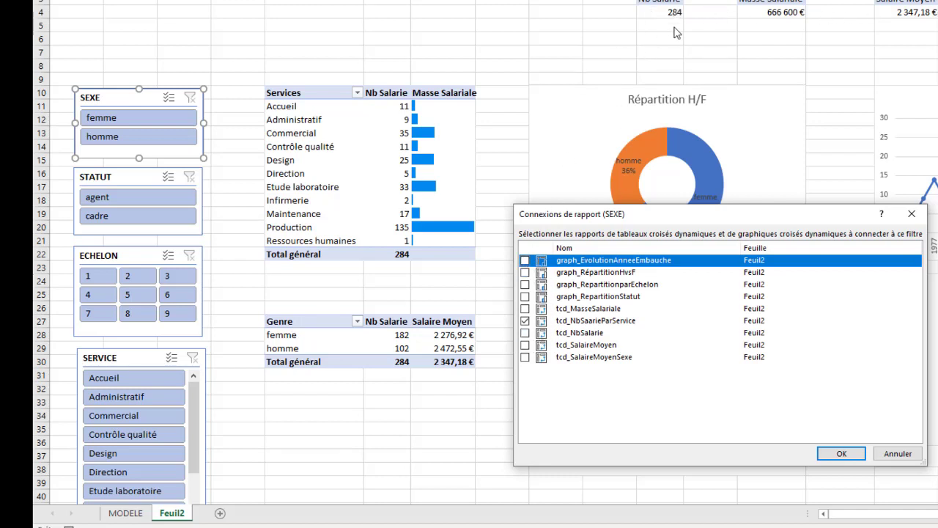
click(524, 332)
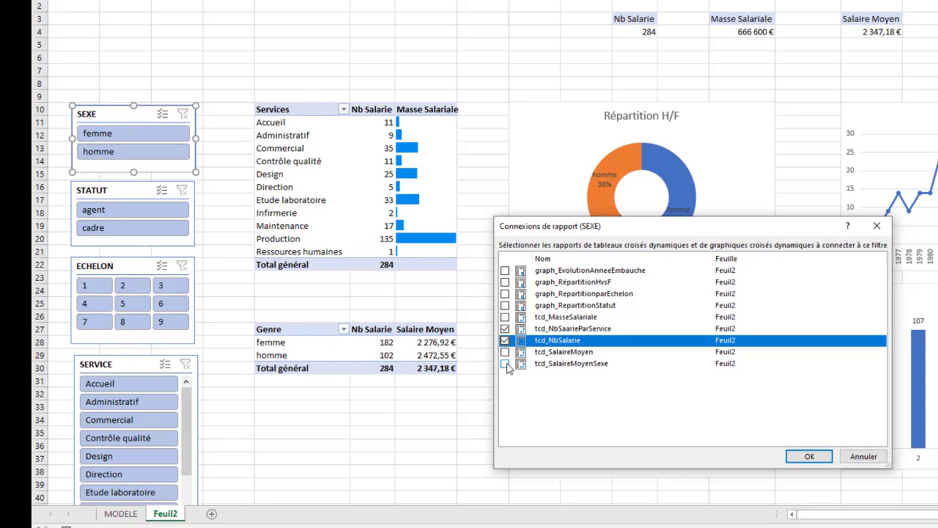
click(506, 318)
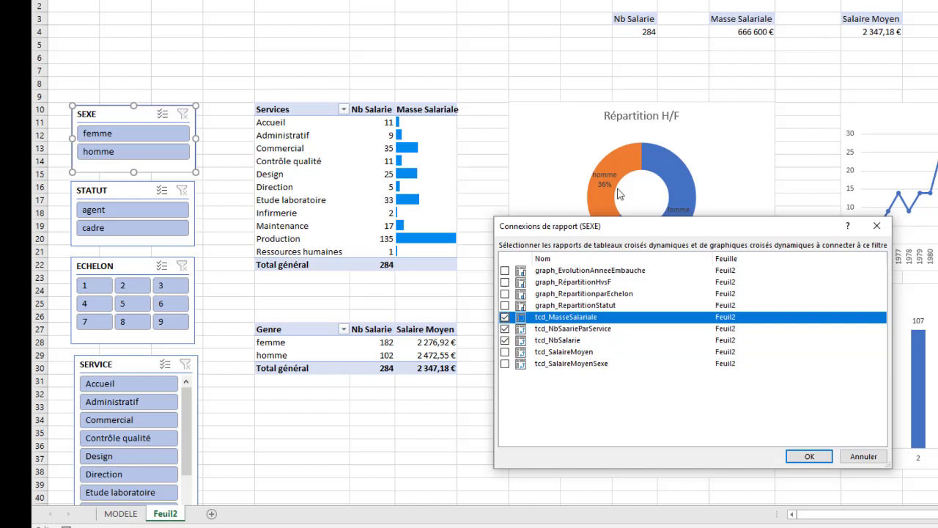
click(505, 352)
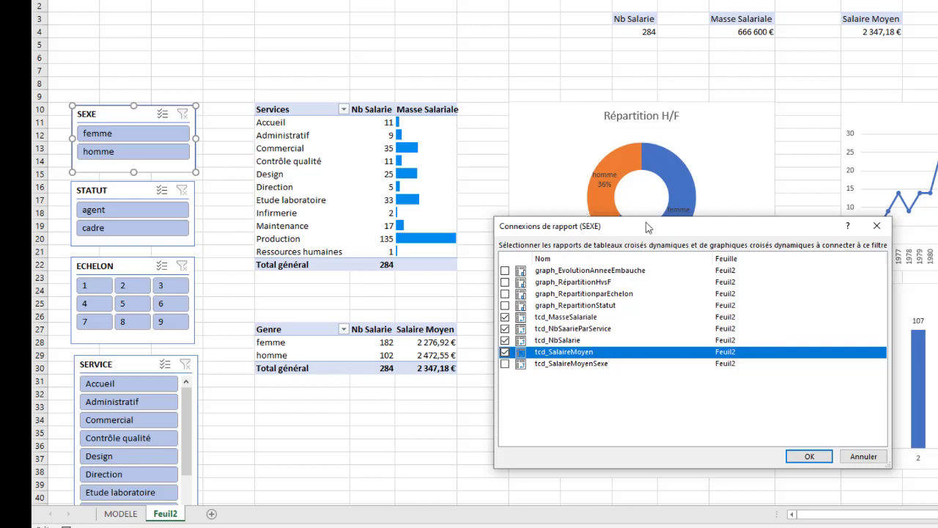
Also connect the SEXE slicer to graph_RepartitionStatut, graph_EvolutionAnneeEmbauche and graph_RepartitionparEchelon, and accept the external data security notice
drag(646, 230, 639, 332)
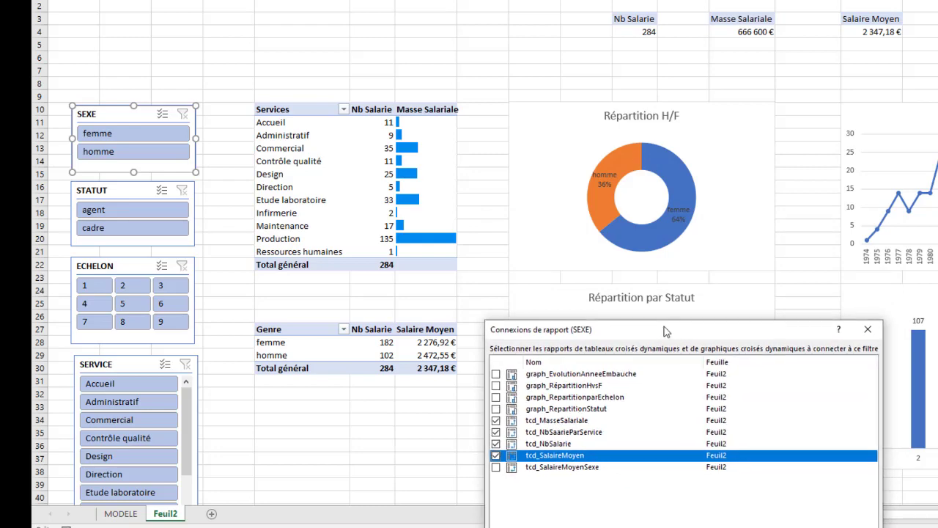
drag(669, 331, 689, 54)
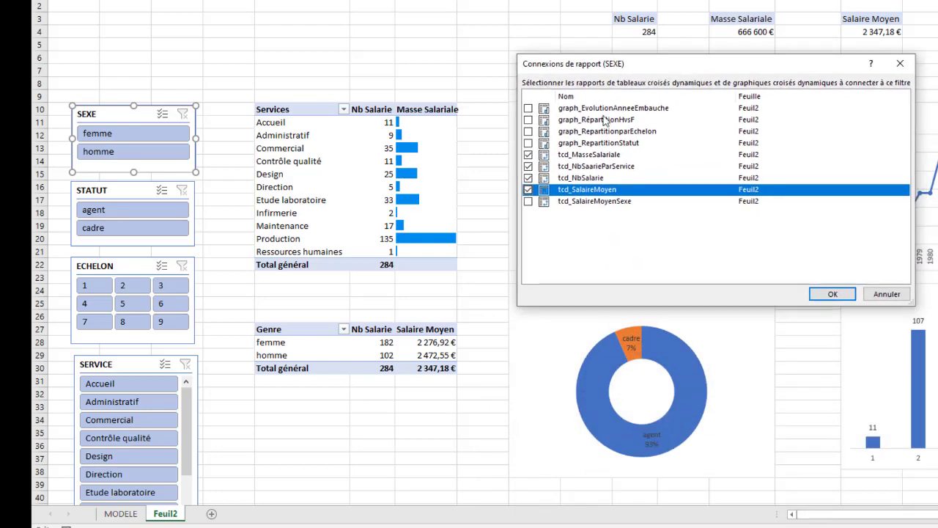
click(528, 143)
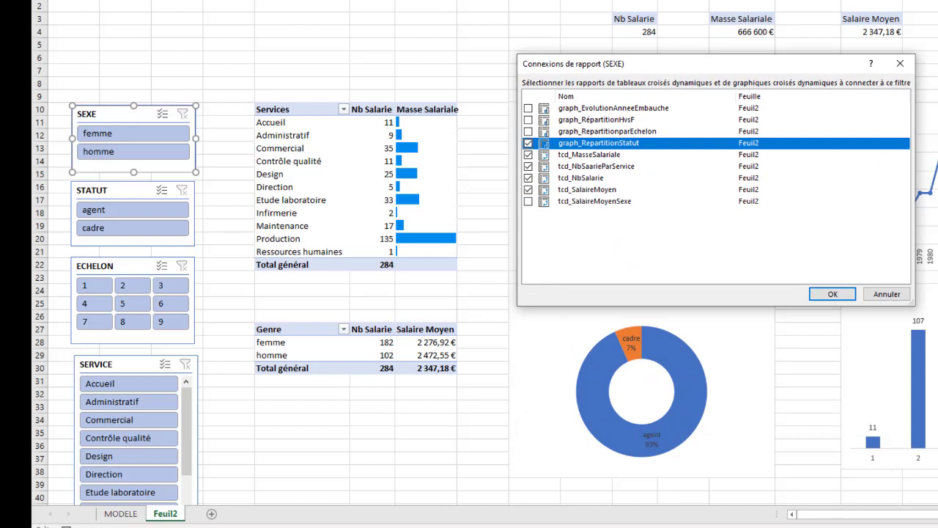
click(528, 107)
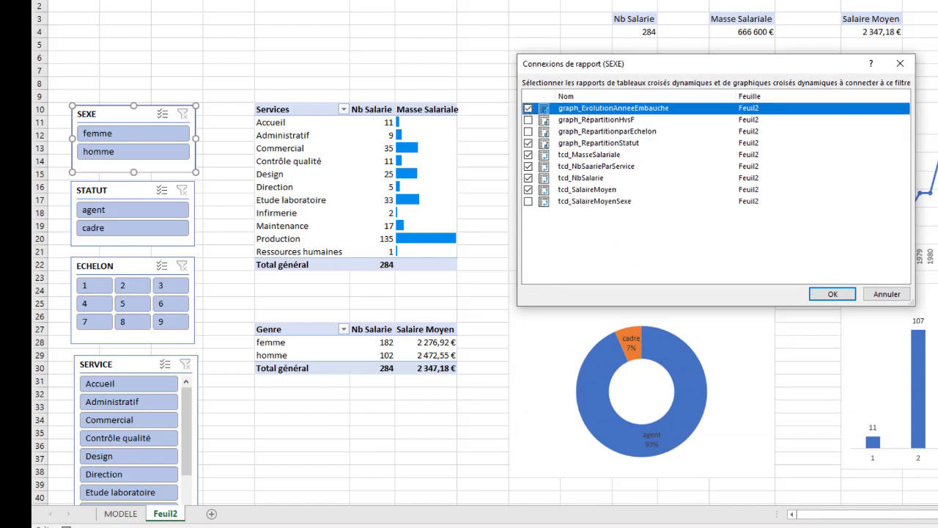
click(527, 131)
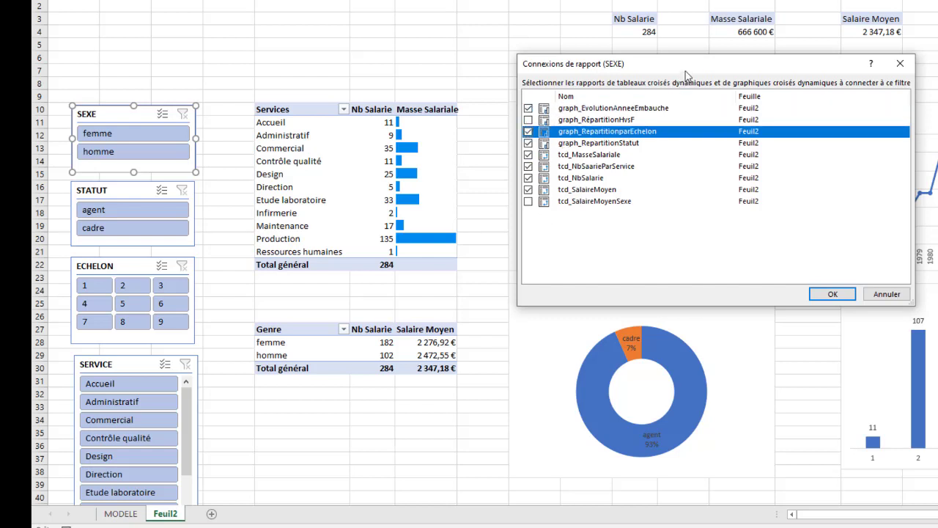
drag(689, 71, 639, 143)
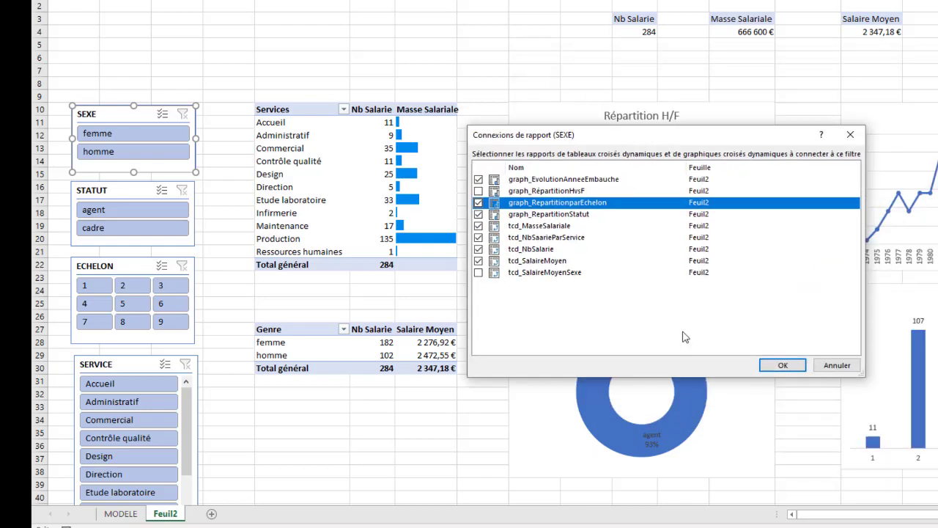
click(794, 365)
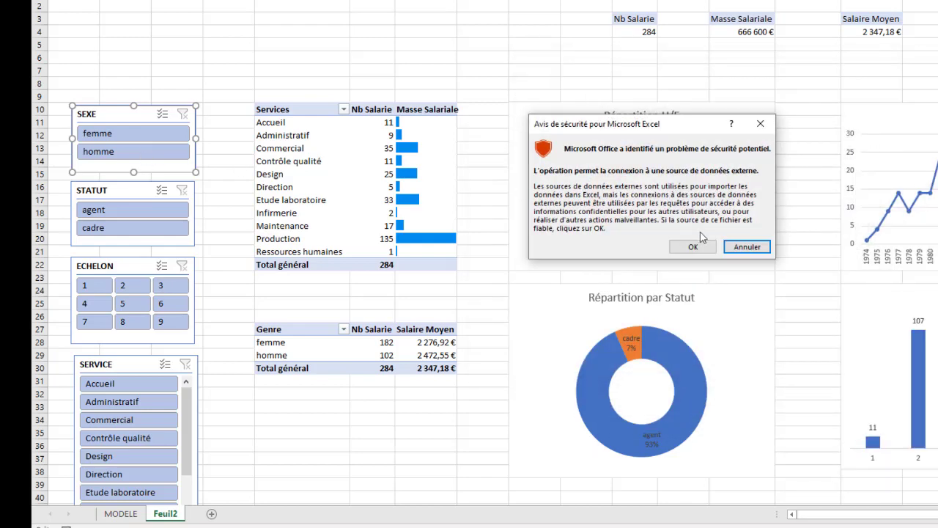
click(694, 246)
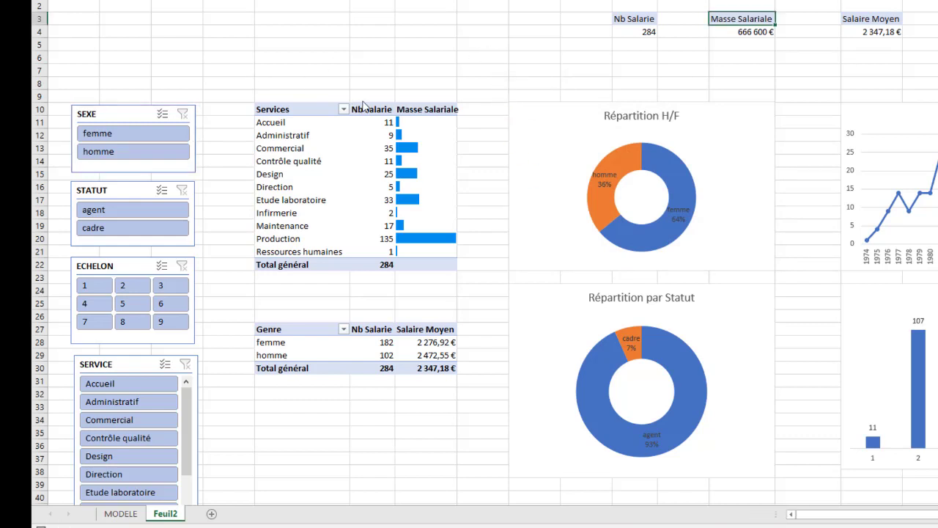
Test the SEXE slicer on the dashboard with homme and femme, and clear its filter
click(134, 152)
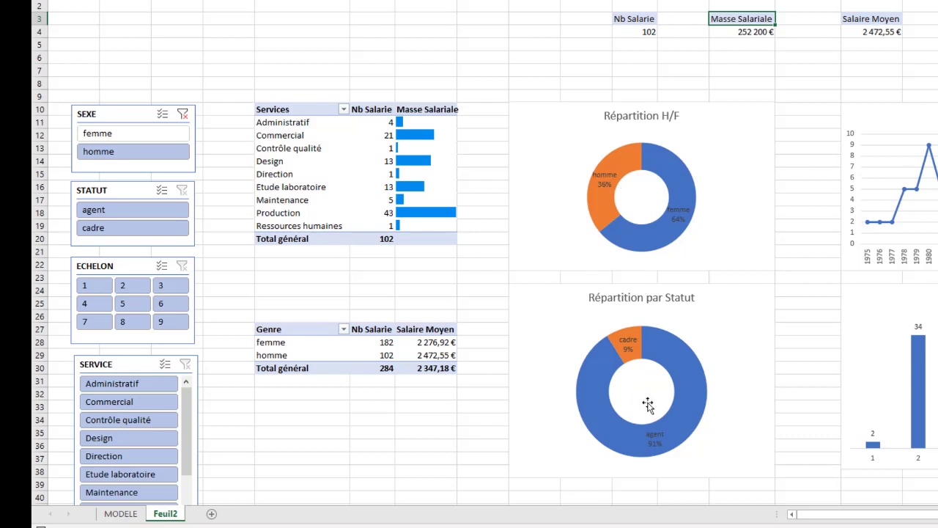
click(149, 140)
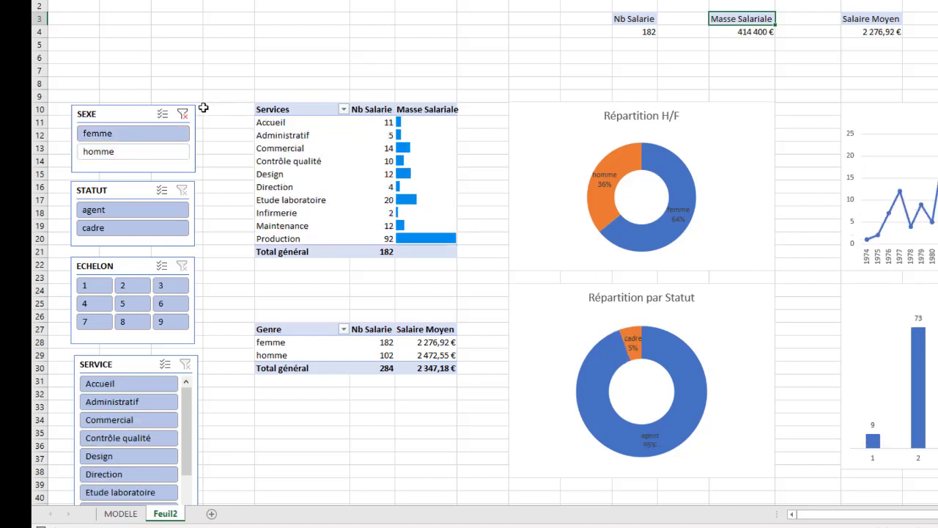
click(184, 116)
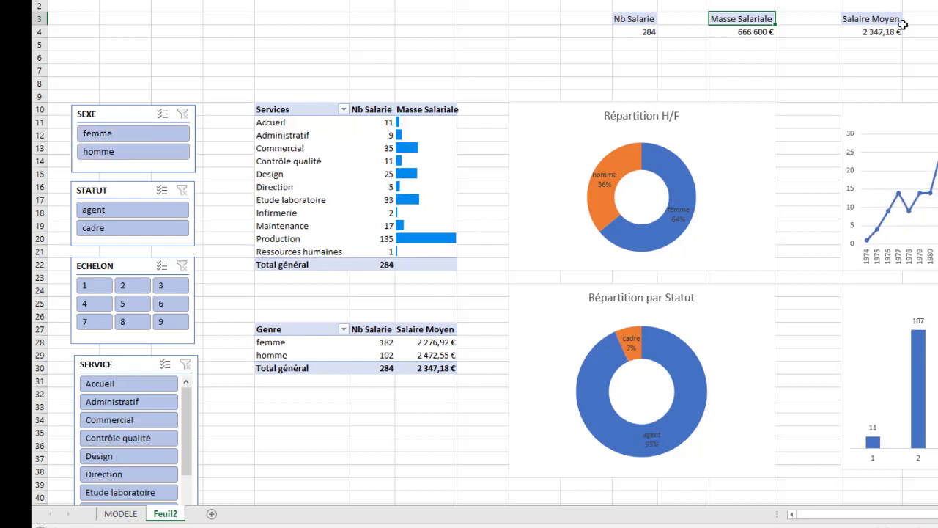
In the STATUT slicer's report connections, add the pivot tables tcd_SalaireMoyenSexe, tcd_SalaireMoyen, tcd_NbSalarie and tcd_MasseSalariale
right_click(104, 189)
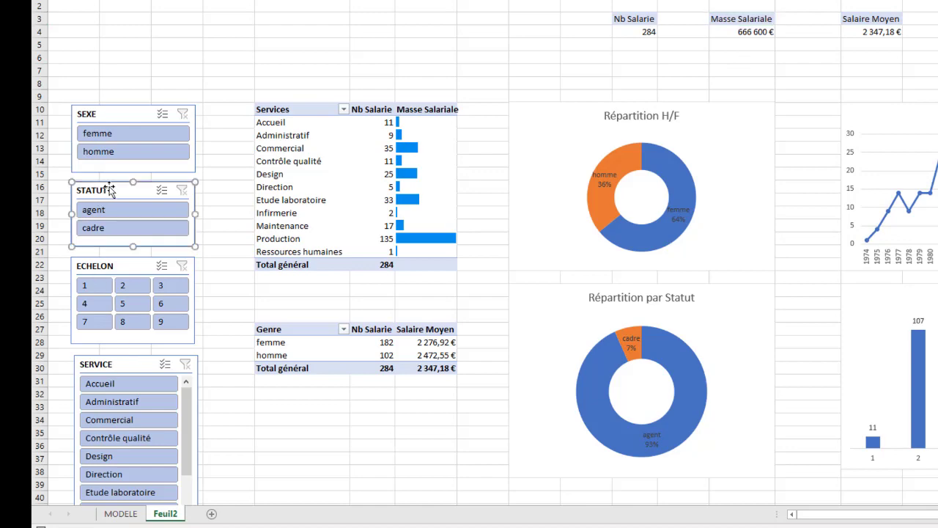
click(166, 373)
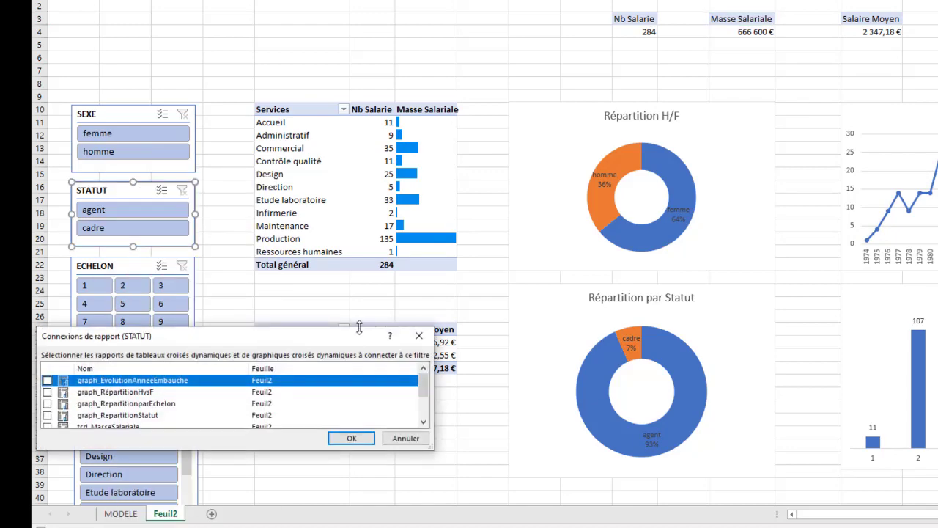
drag(285, 346, 744, 89)
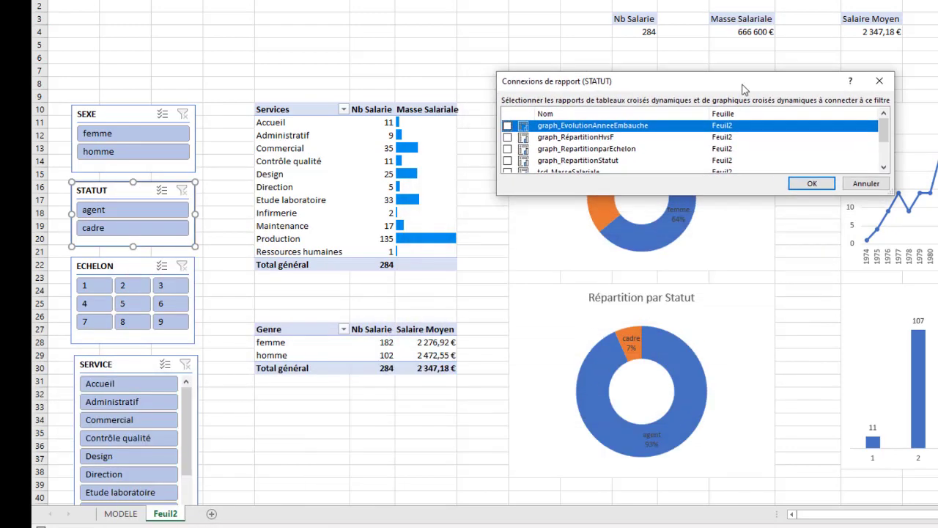
drag(891, 195, 894, 297)
drag(658, 86, 651, 148)
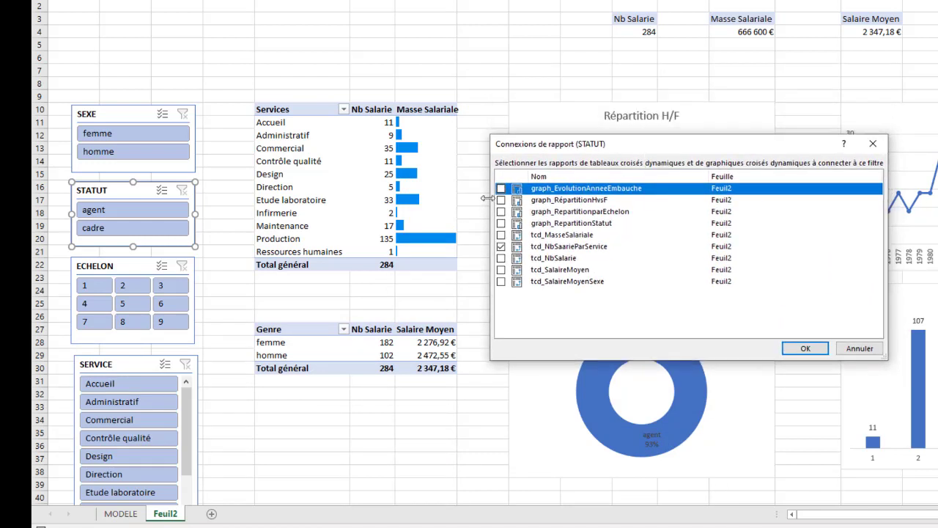
click(501, 282)
click(502, 270)
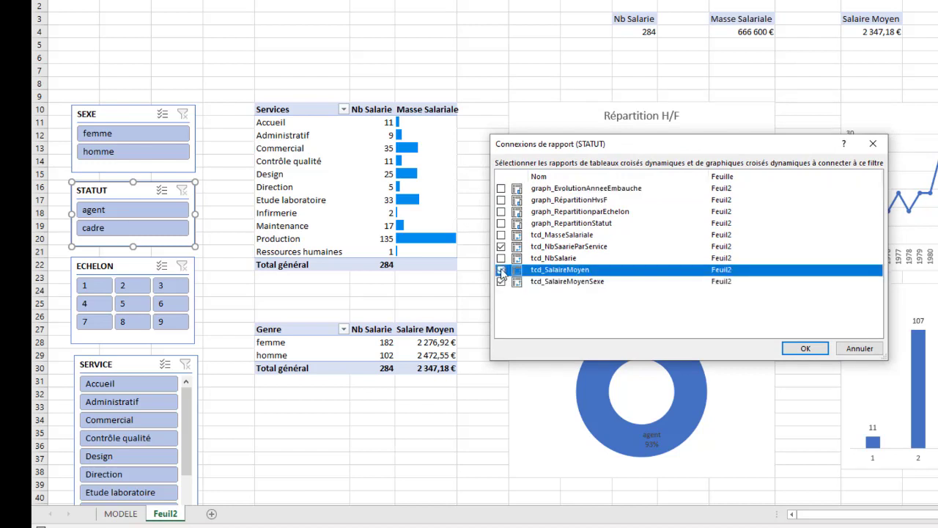
click(501, 258)
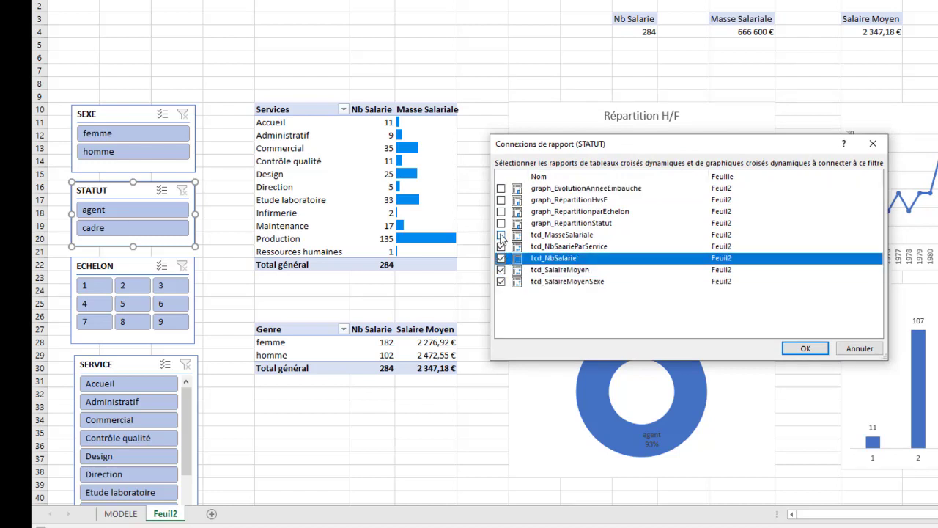
click(501, 234)
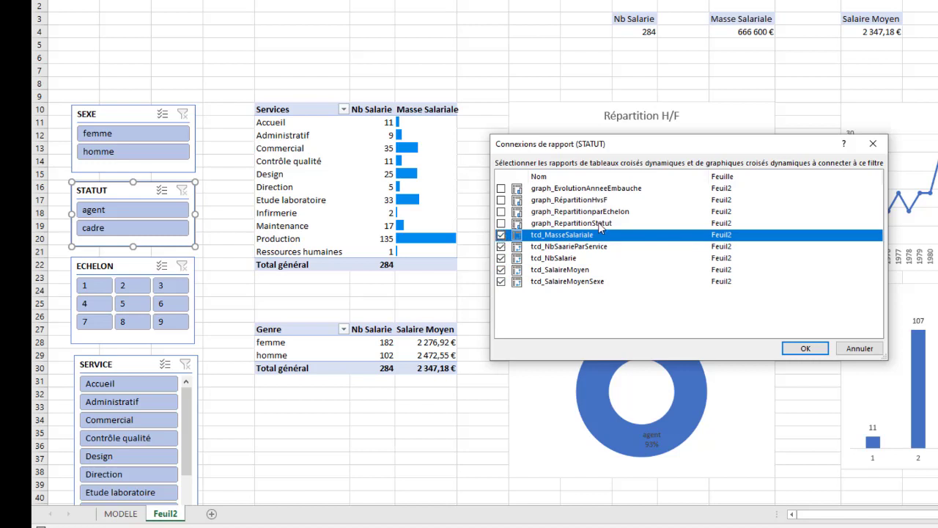
Also connect the STATUT slicer to graph_RepartitionparEchelon, graph_RépartitionHvsF and graph_EvolutionAnneeEmbauche, and apply the connections
click(501, 212)
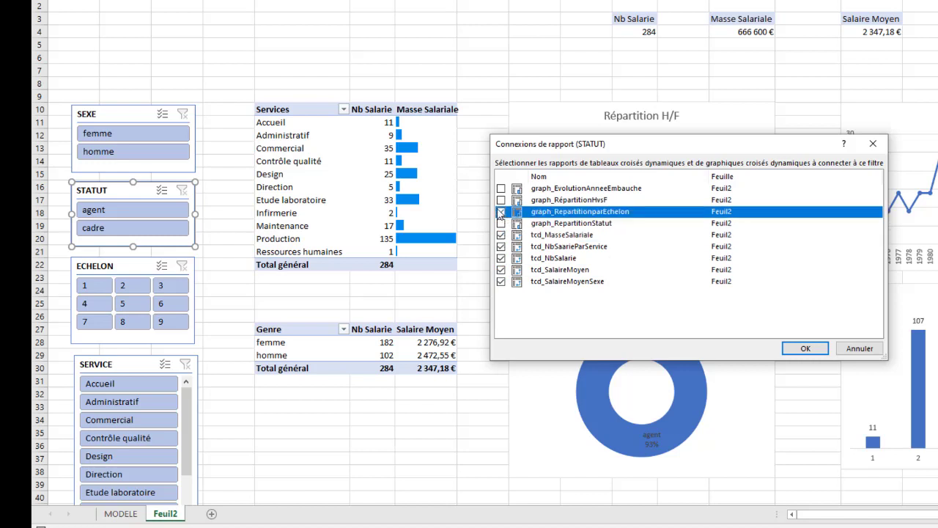
click(501, 200)
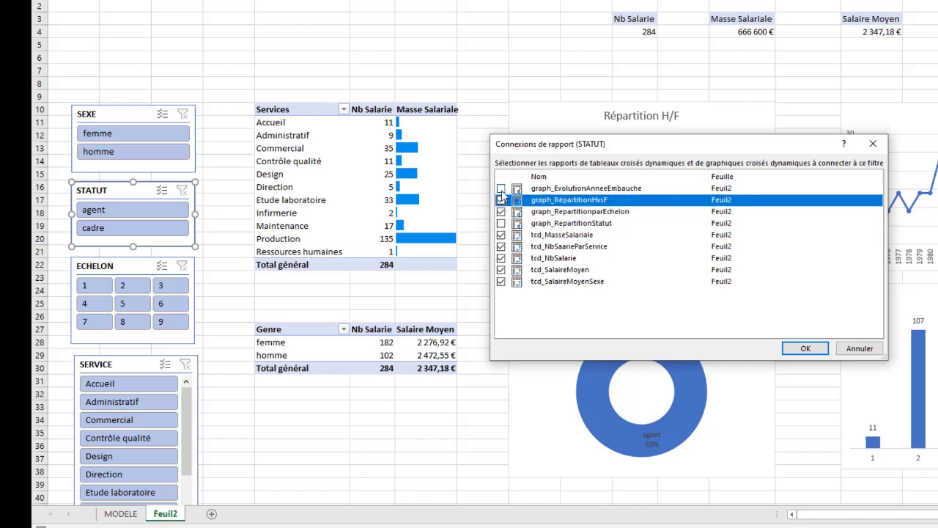
click(501, 188)
click(806, 349)
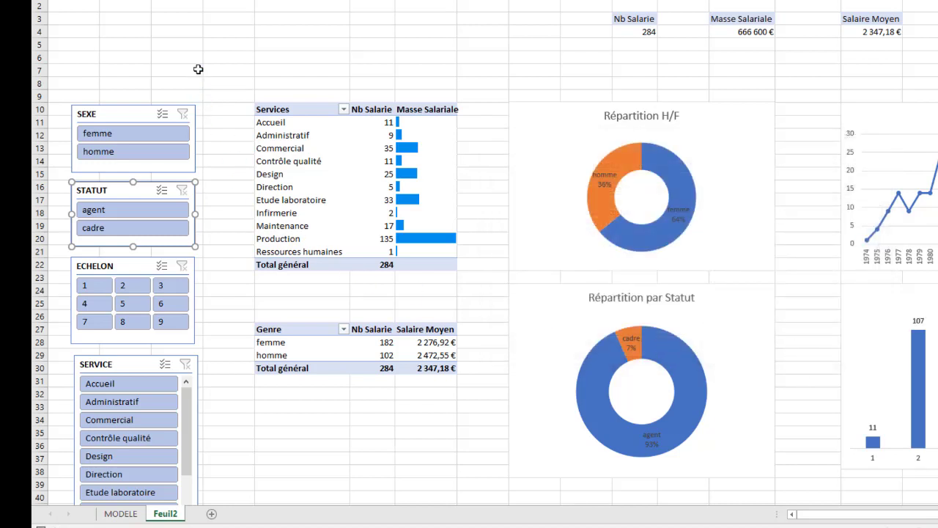
Test the STATUT slicer on the dashboard with agent and cadre, and clear its filter
click(198, 69)
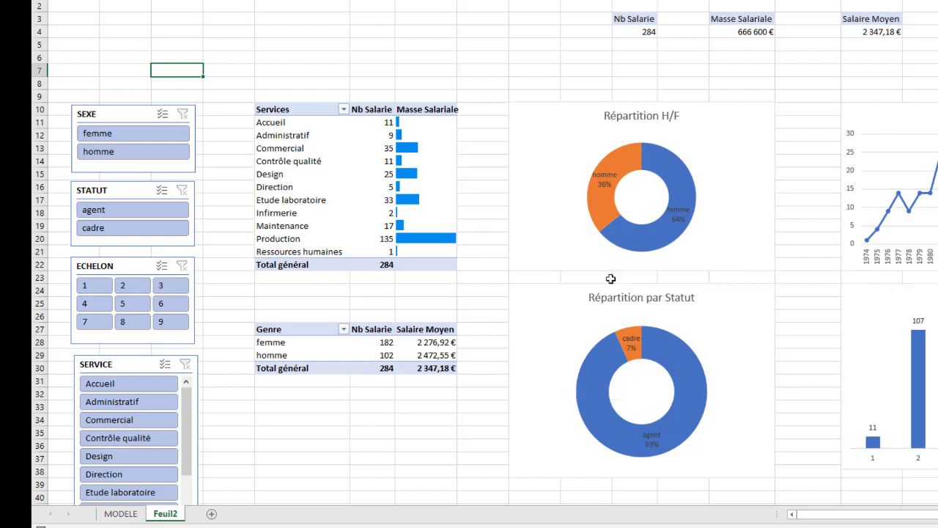
click(742, 322)
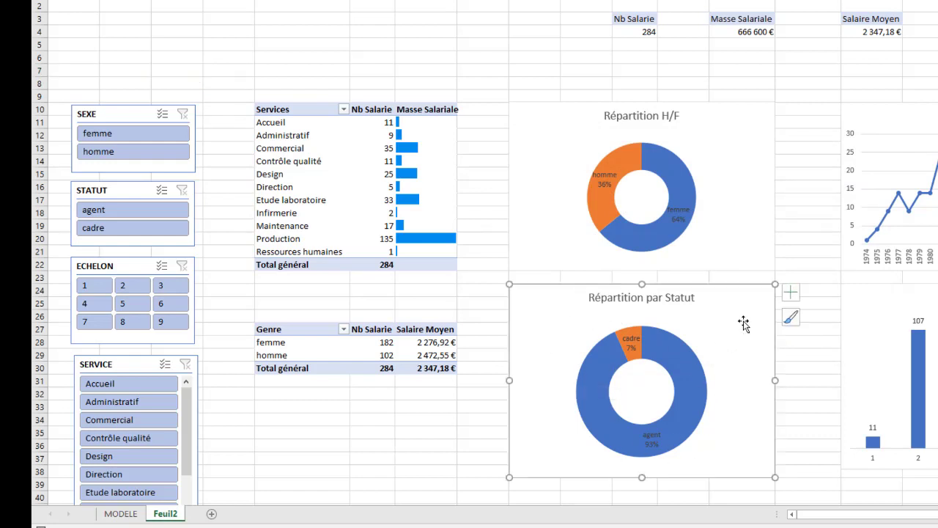
click(489, 278)
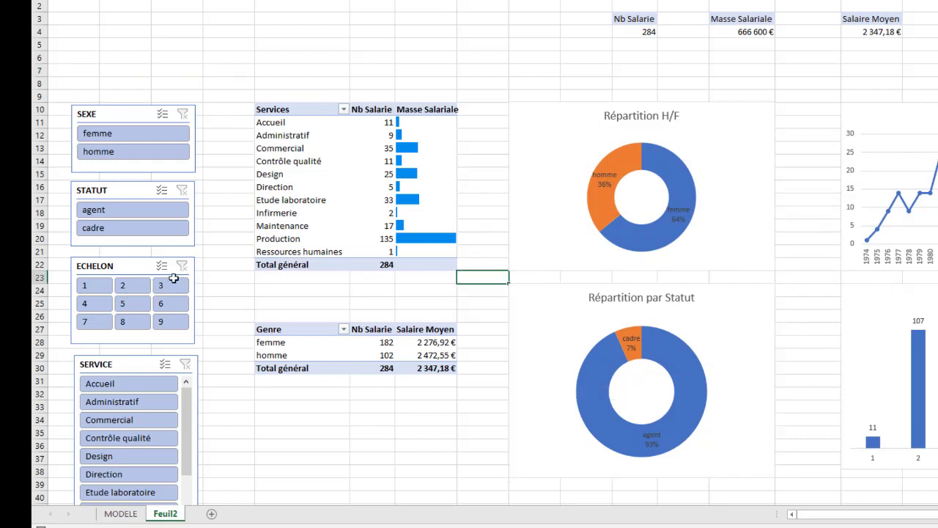
click(104, 212)
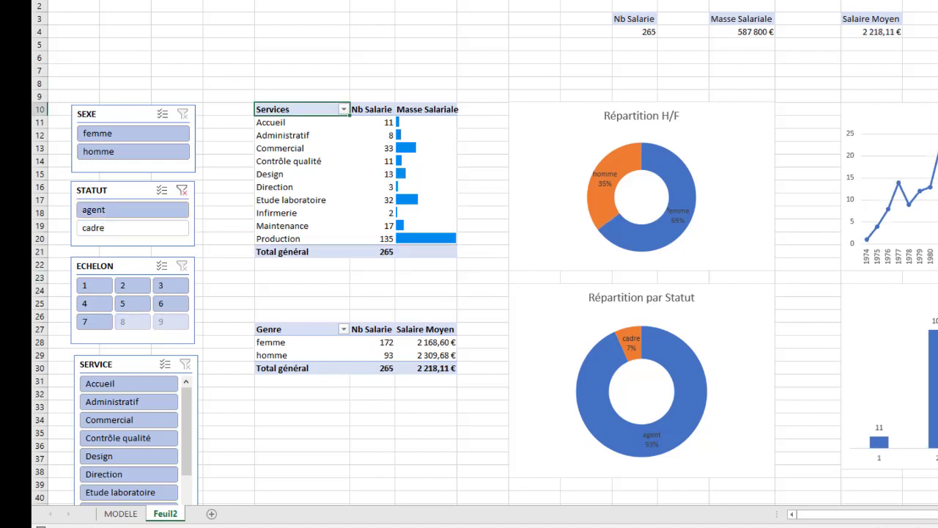
click(105, 233)
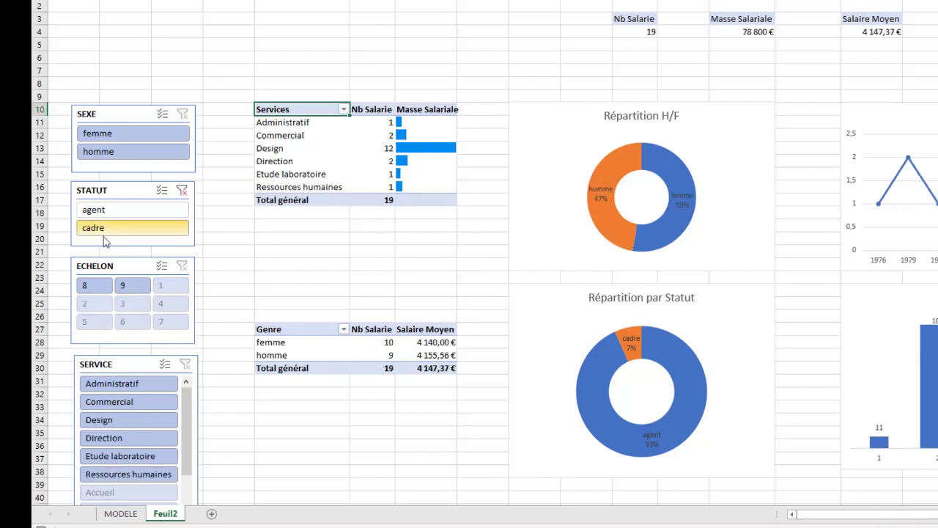
click(181, 190)
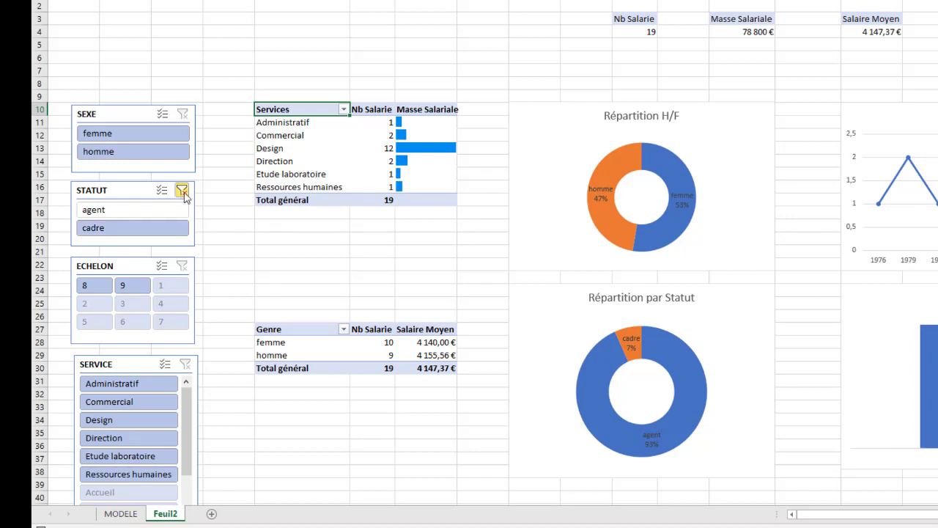
In the ECHELON slicer's report connections, add graph_EvolutionAnneeEmbauche and graph_RépartitionHvsF
right_click(130, 271)
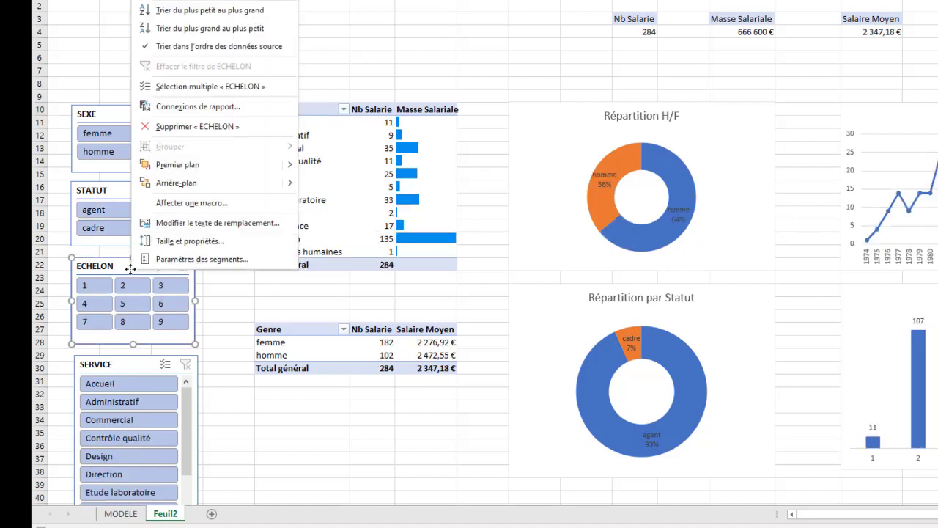
click(220, 98)
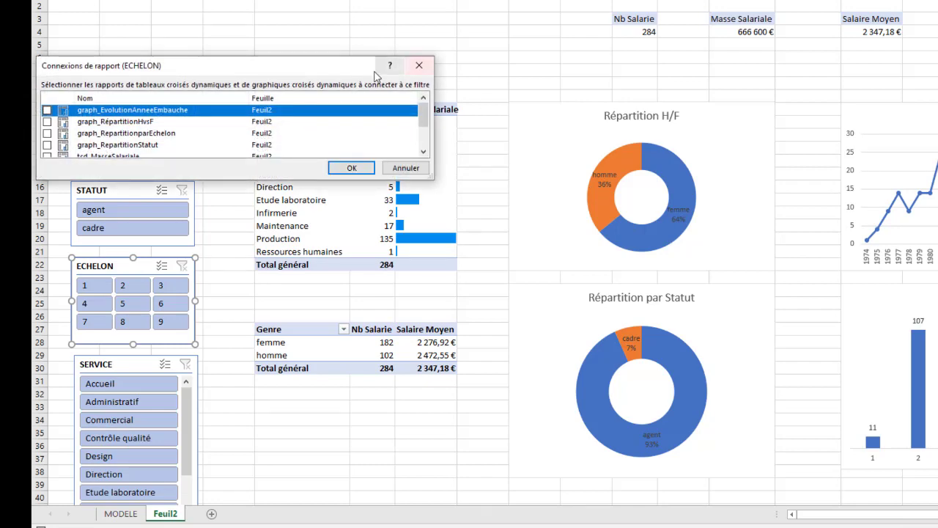
drag(337, 67, 718, 58)
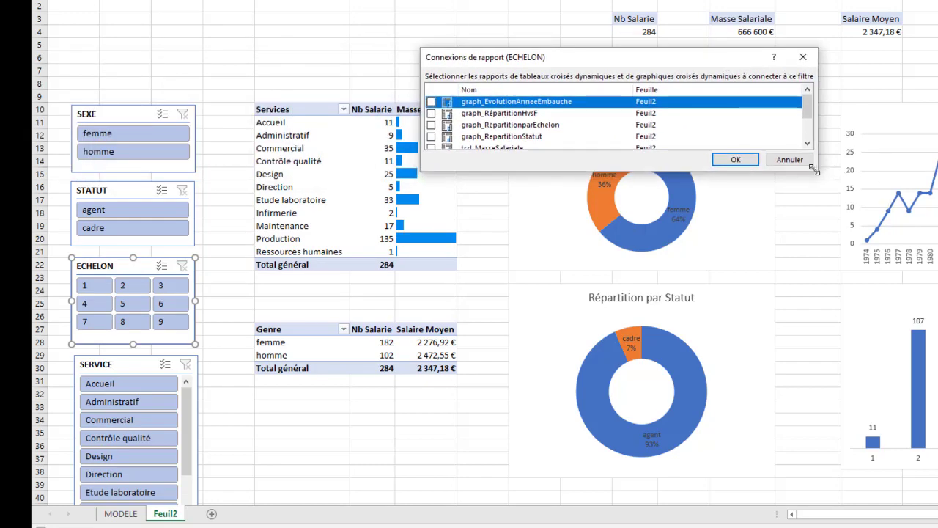
drag(813, 168, 851, 324)
drag(631, 62, 687, 118)
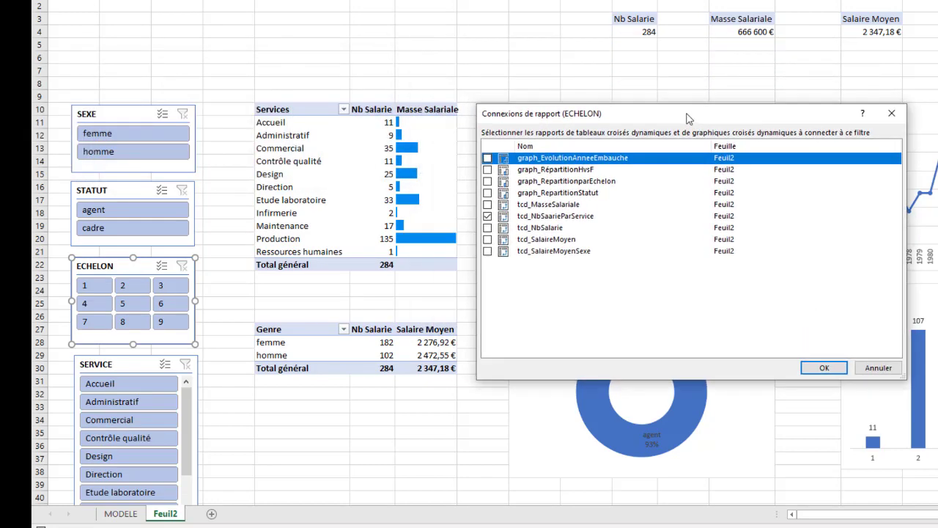
click(486, 158)
click(488, 169)
click(496, 194)
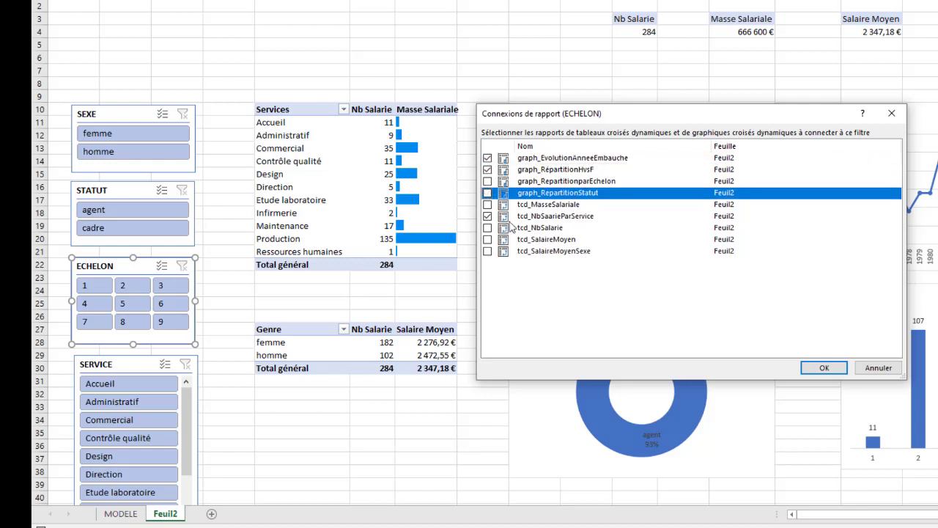
Also connect the ECHELON slicer to tcd_MasseSalariale, tcd_SalaireMoyenSexe, tcd_SalaireMoyen, tcd_NbSalarie and graph_RepartitionStatut, and apply the connections
click(487, 204)
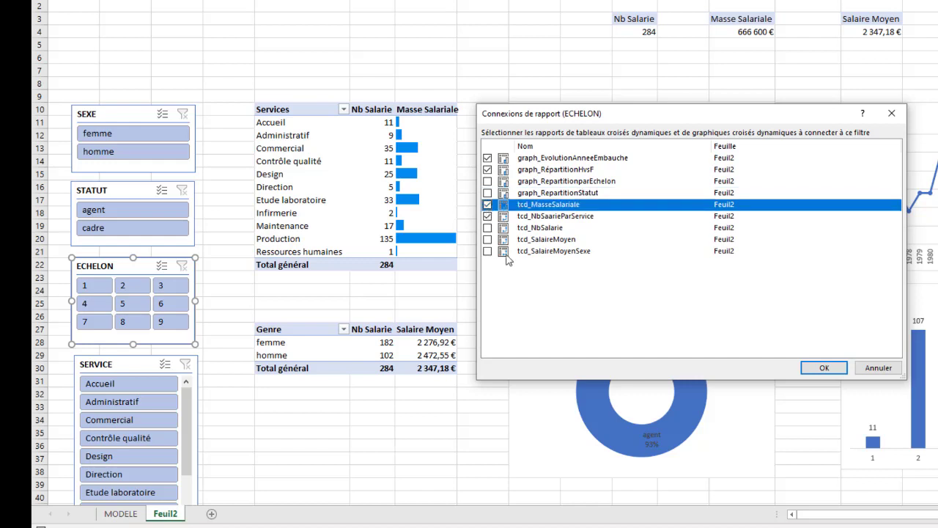
click(496, 229)
click(497, 239)
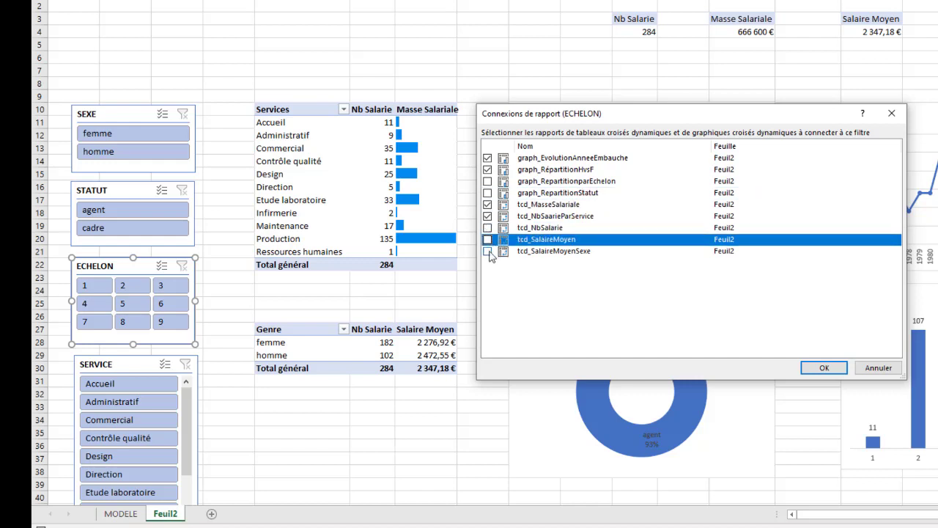
click(487, 251)
click(487, 239)
click(487, 228)
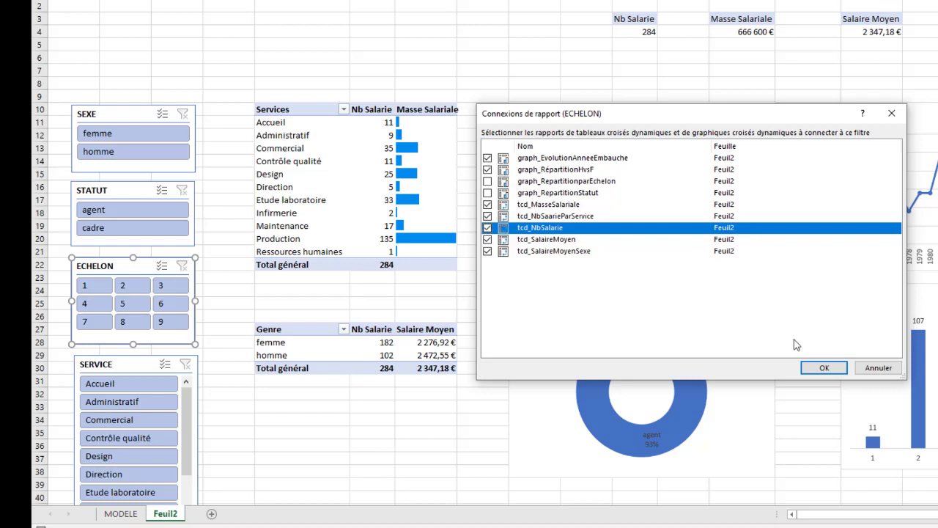
click(488, 193)
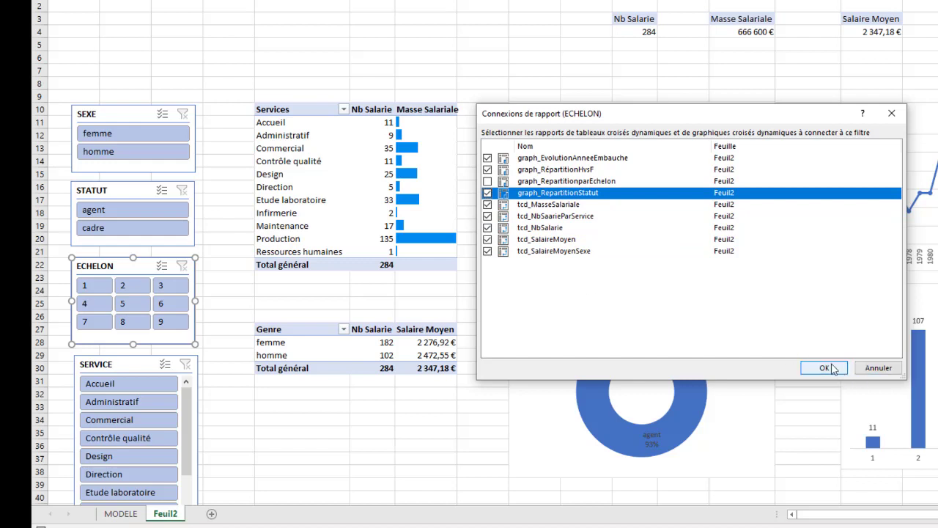
click(825, 368)
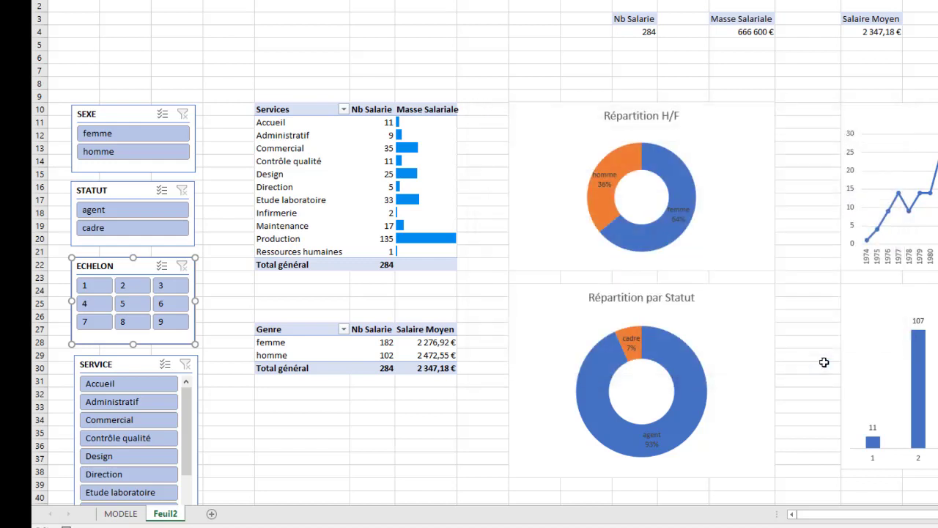
Test the ECHELON slicer on the dashboard with echelon 5, and clear its filter
click(127, 306)
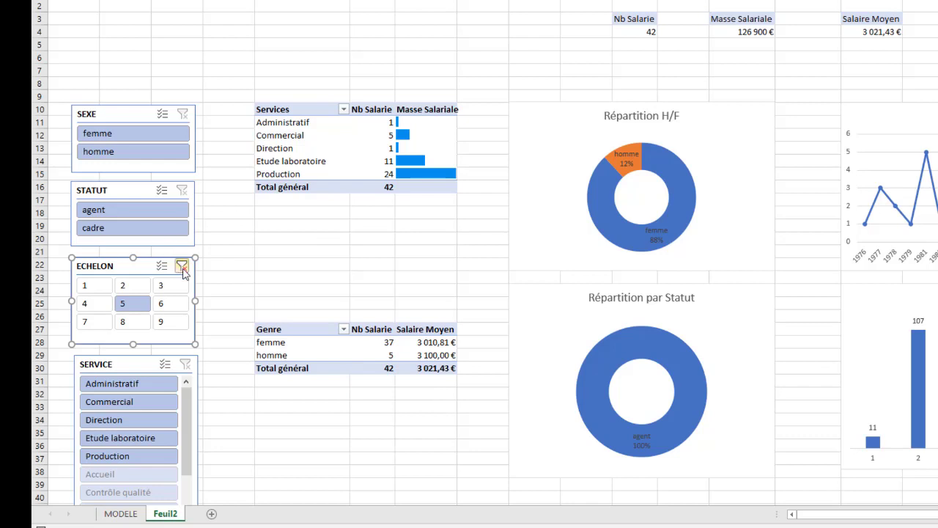
click(181, 267)
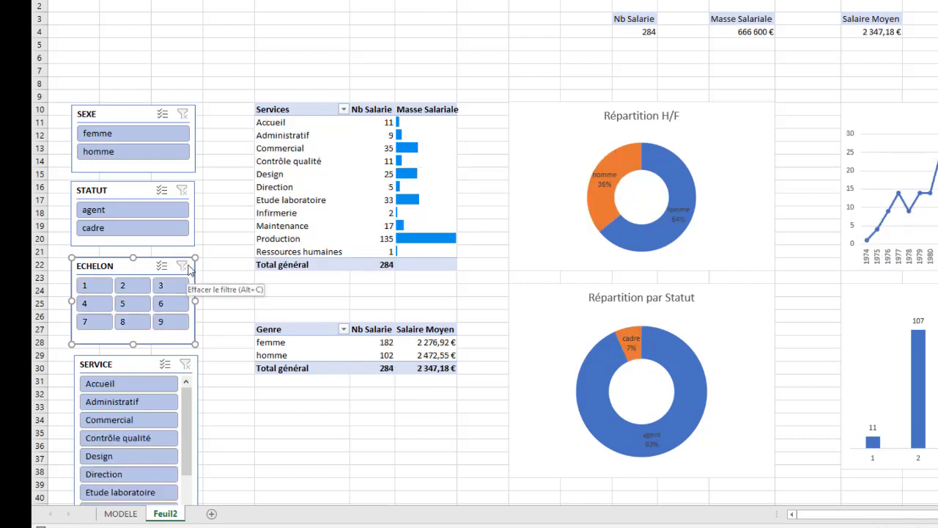
In the SERVICE slicer's report connections, add graph_EvolutionAnneeEmbauche, graph_RépartitionHvsF, graph_RepartitionparEchelon and graph_RepartitionStatut
click(110, 362)
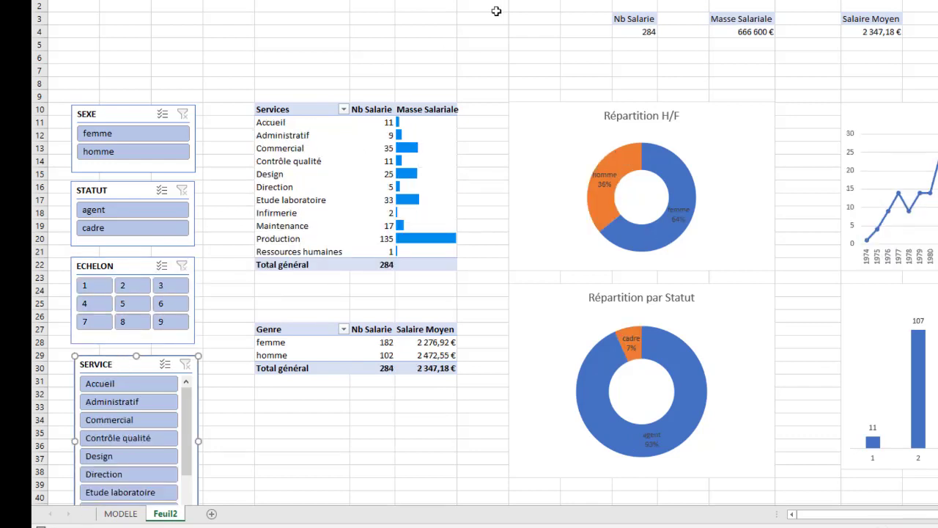
right_click(122, 362)
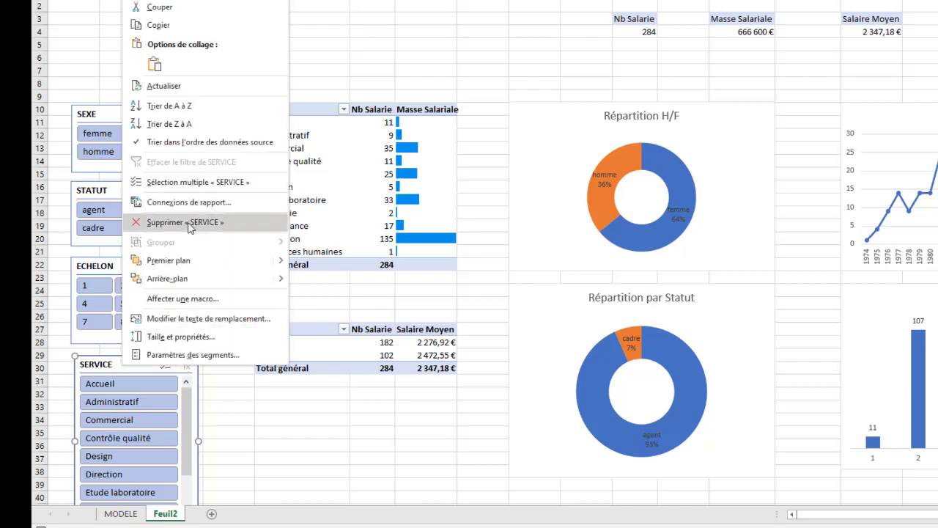
click(189, 208)
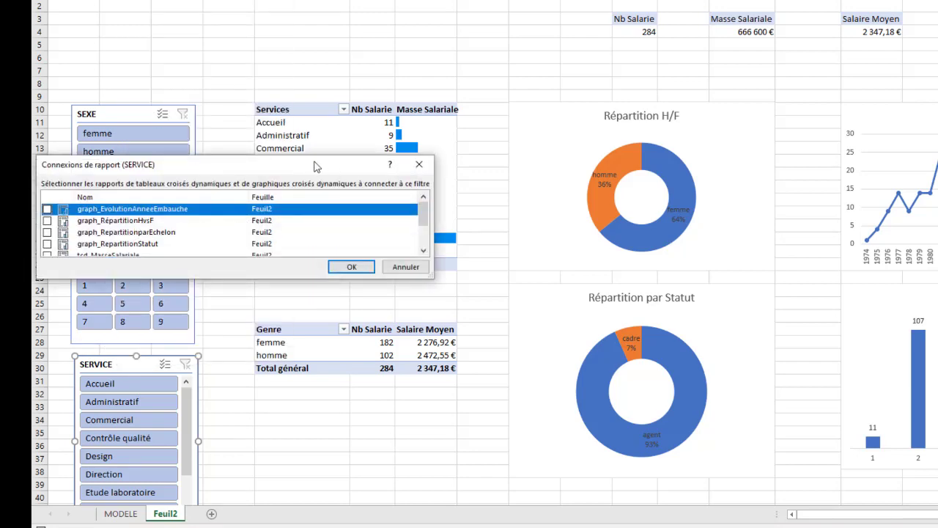
drag(303, 164, 614, 84)
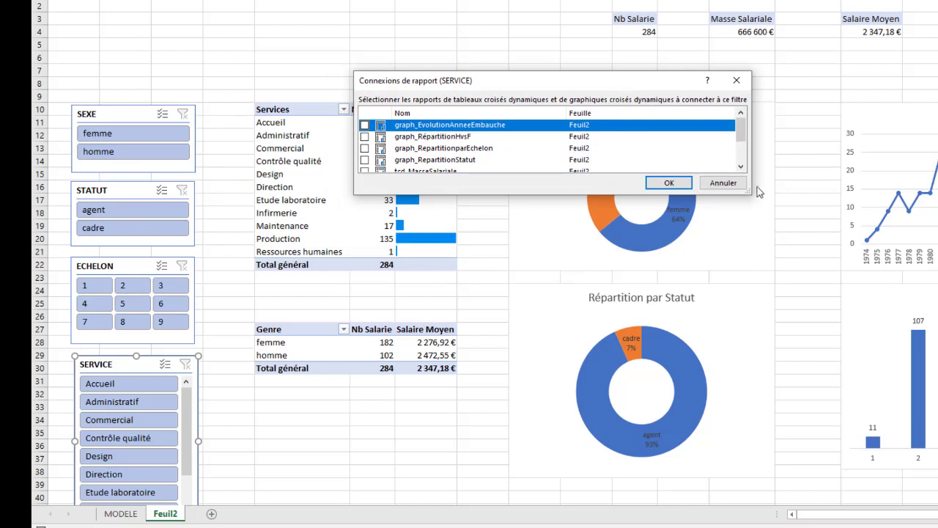
drag(743, 188, 836, 330)
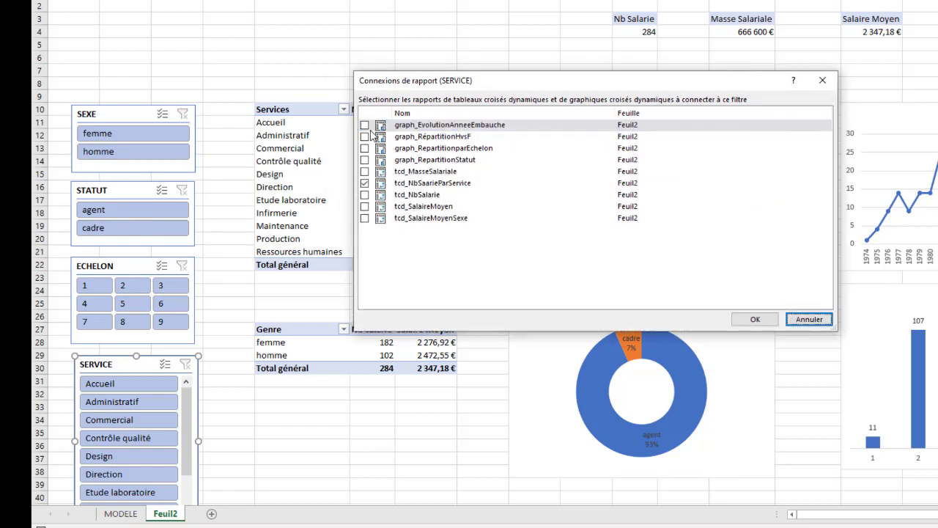
click(365, 126)
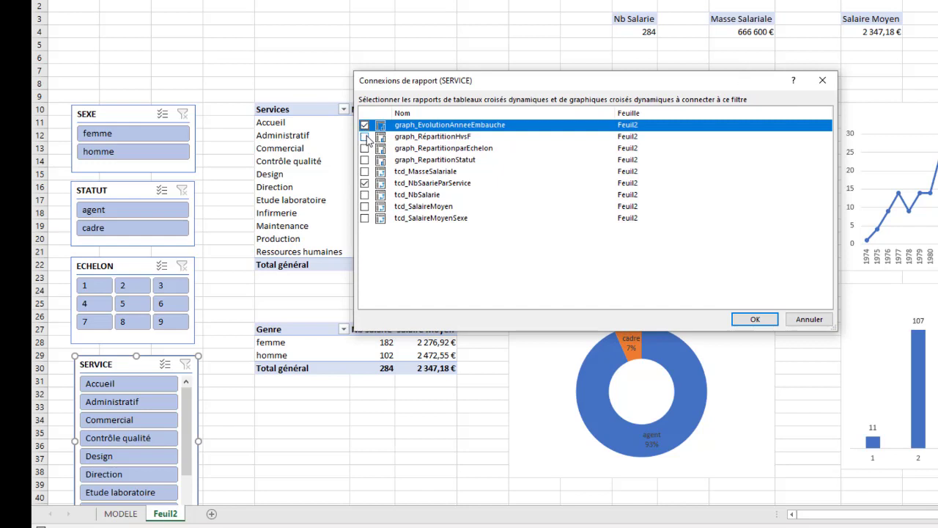
click(365, 137)
click(365, 148)
click(365, 160)
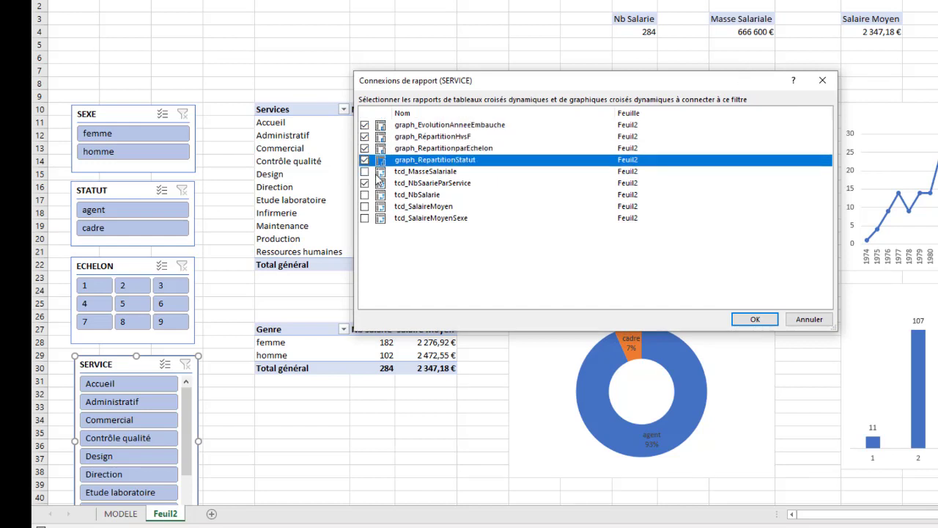
Also connect the SERVICE slicer to tcd_MasseSalariale, tcd_SalaireMoyenSexe, tcd_SalaireMoyen and tcd_NbSalarie, and apply the connections
click(365, 172)
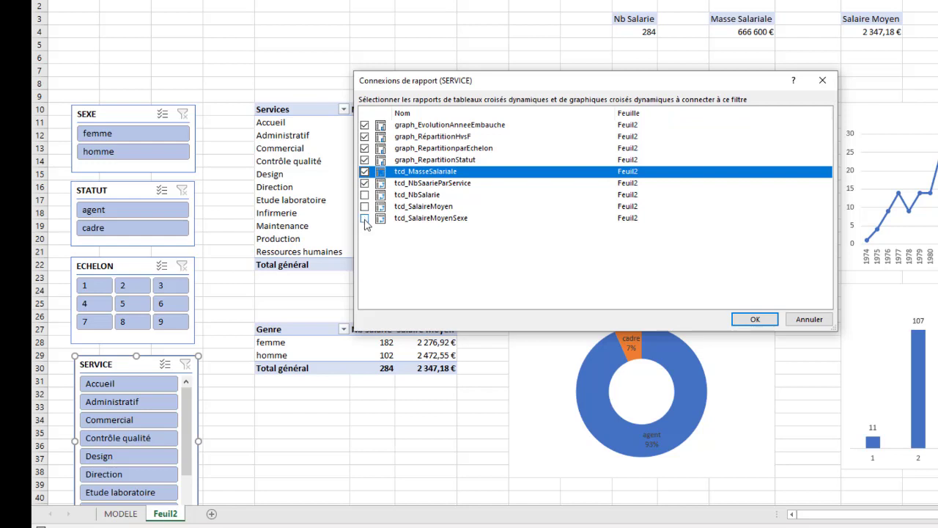
click(365, 220)
click(365, 208)
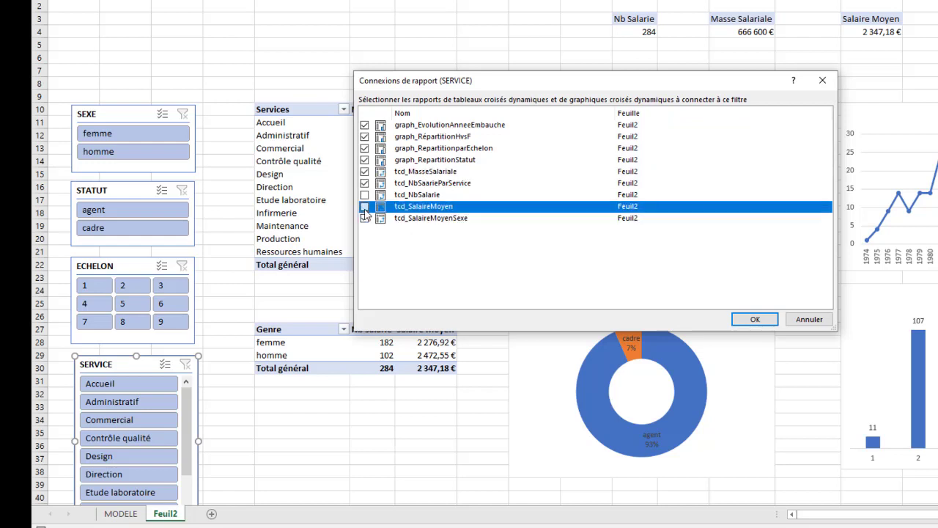
click(365, 195)
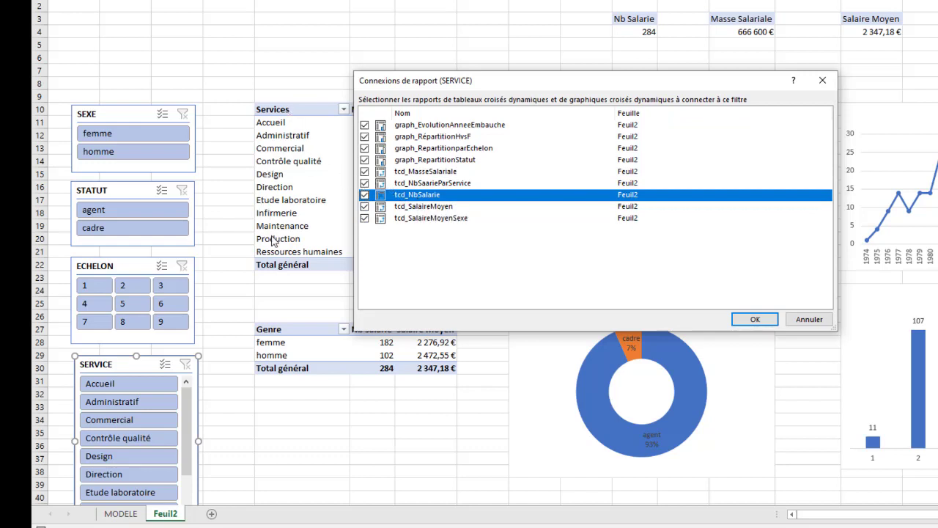
click(754, 319)
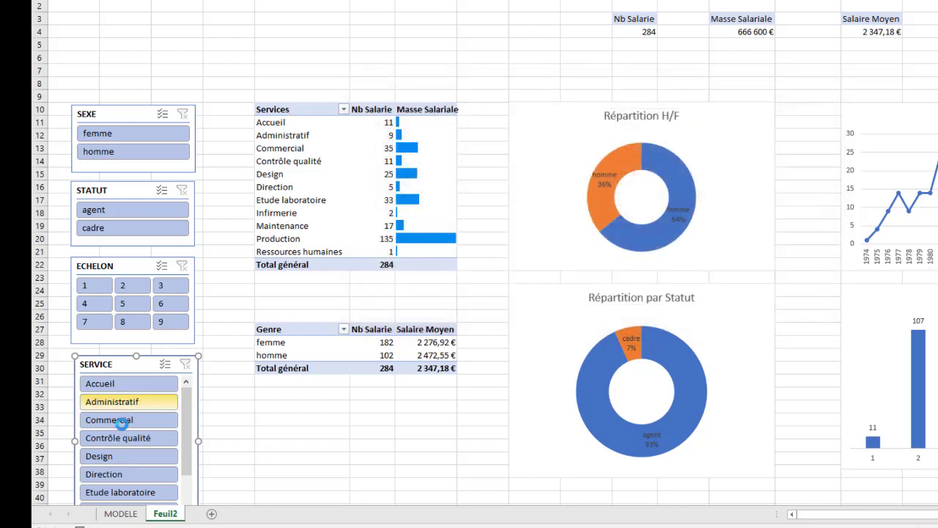
Test the SERVICE slicer on the dashboard with Accueil, Contrôle qualité and Commercial together, and with Commercial alone
click(109, 384)
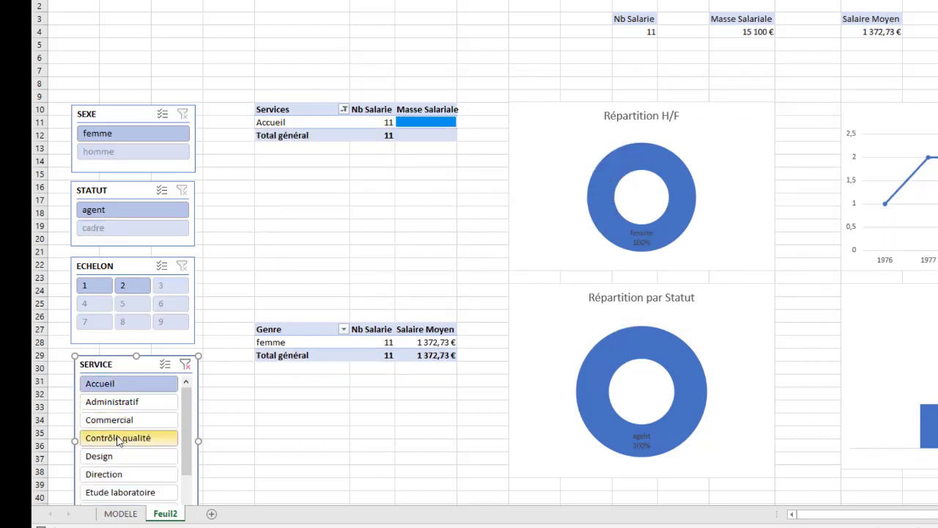
ctrl+click(118, 439)
ctrl+click(111, 420)
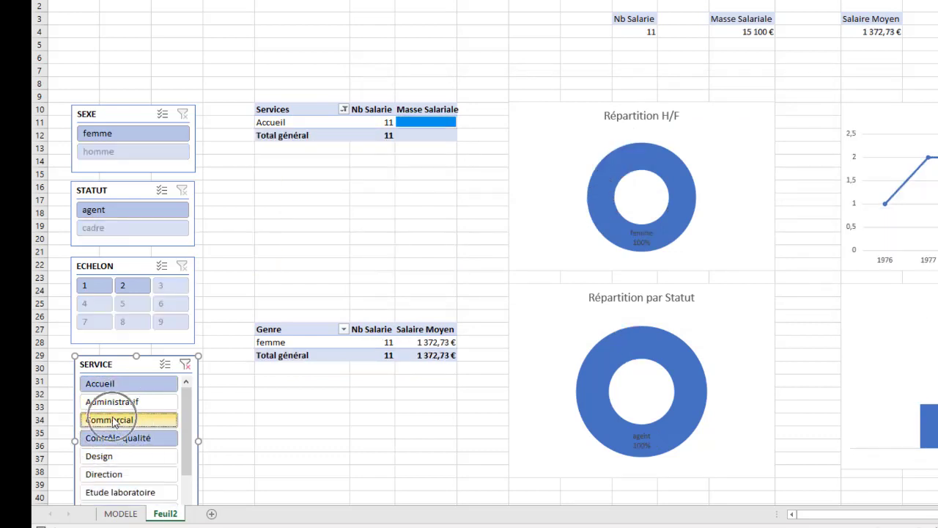
click(362, 255)
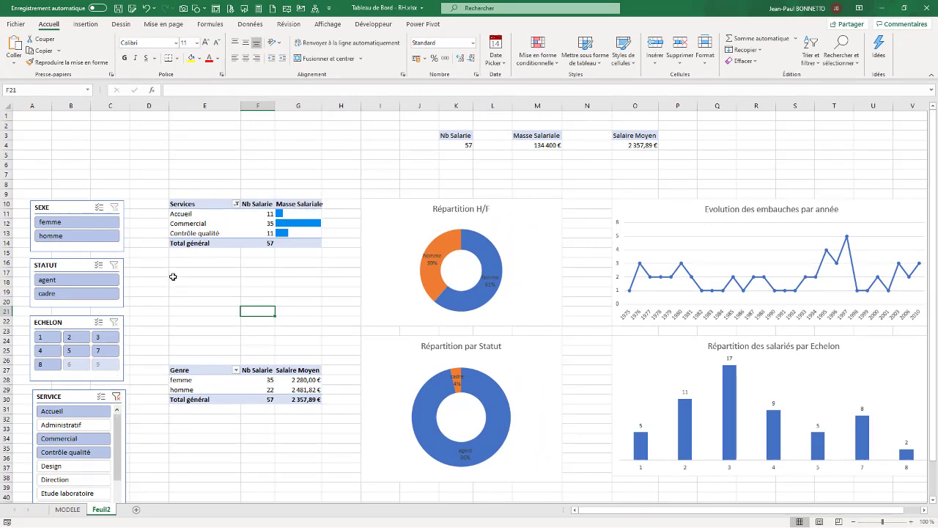
scroll(198, 272, down, 6)
scroll(199, 272, up, 6)
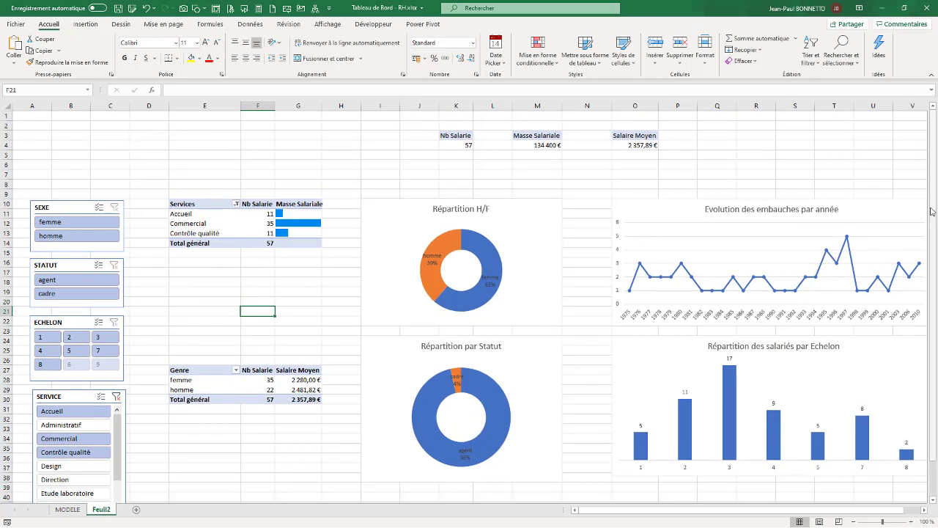
drag(933, 220, 933, 238)
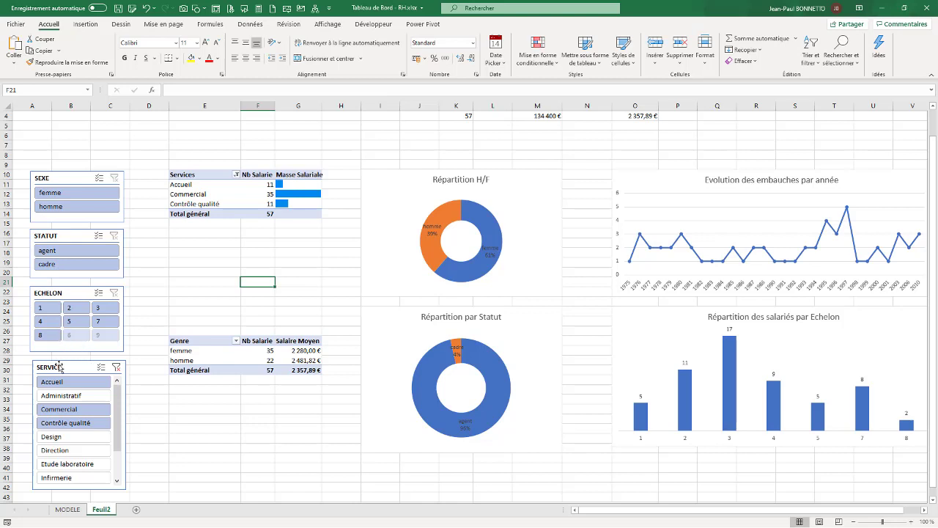
click(60, 407)
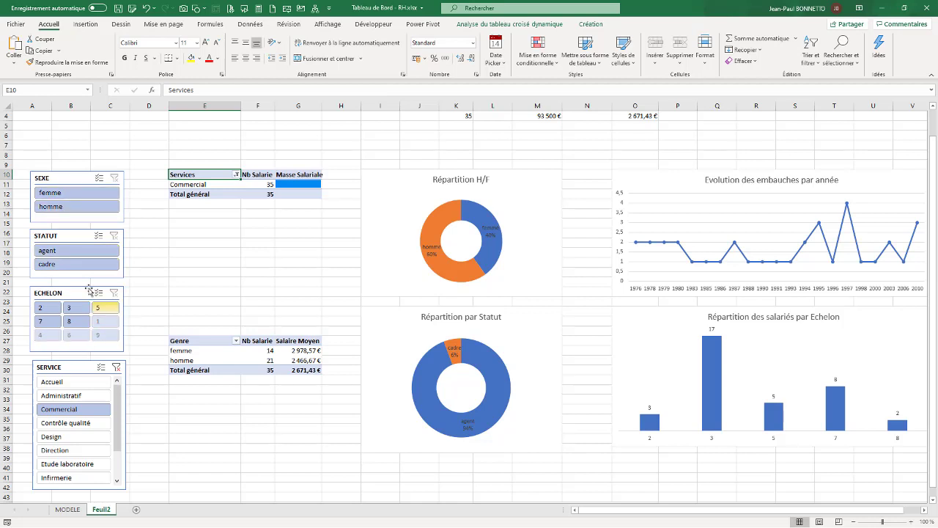
In the SEXE slicer's settings, hide items with no data and apply the change
click(74, 179)
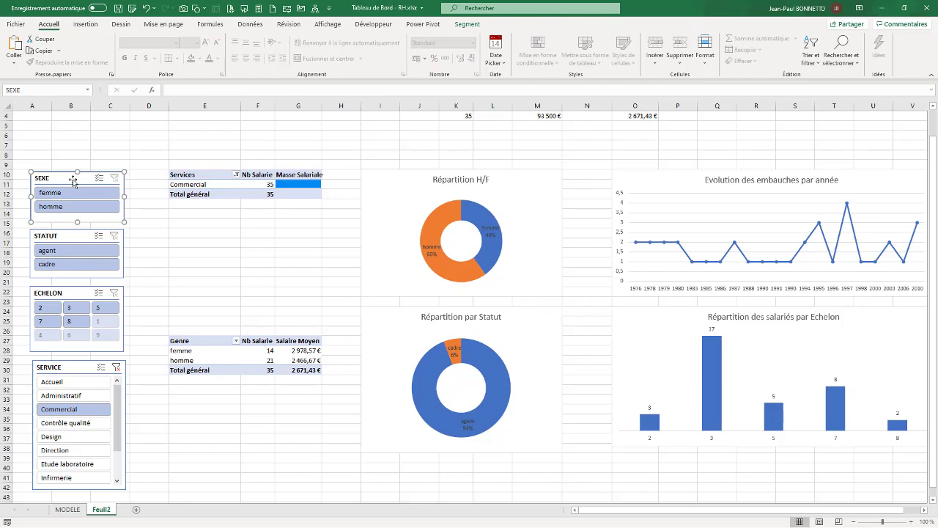
right_click(73, 179)
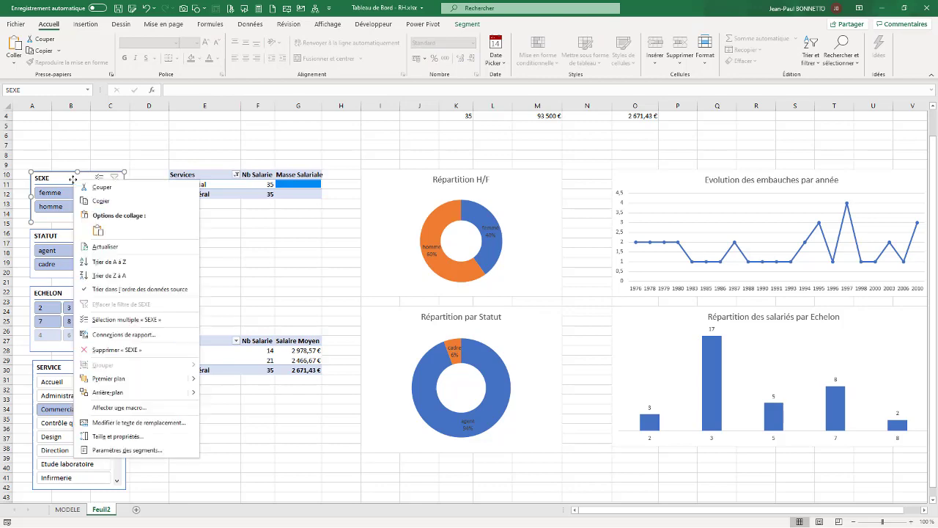
click(123, 450)
drag(163, 399, 434, 142)
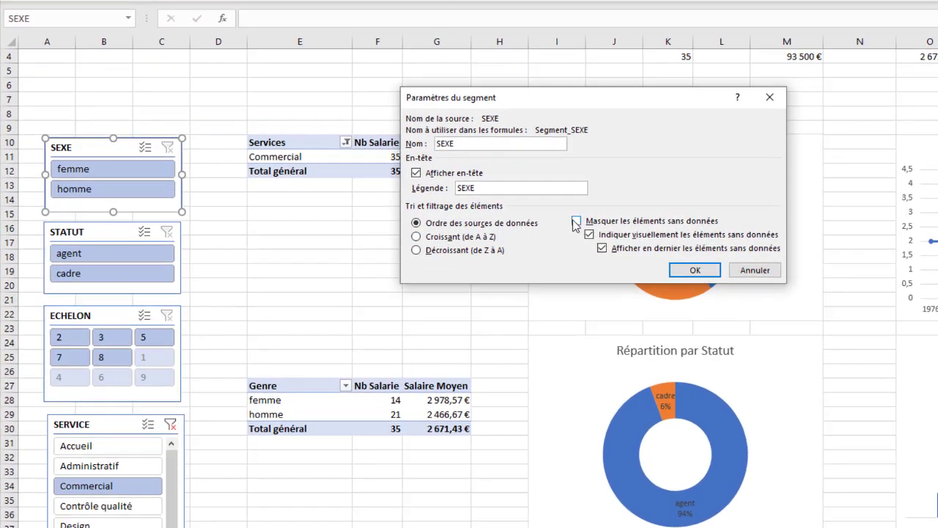
click(485, 224)
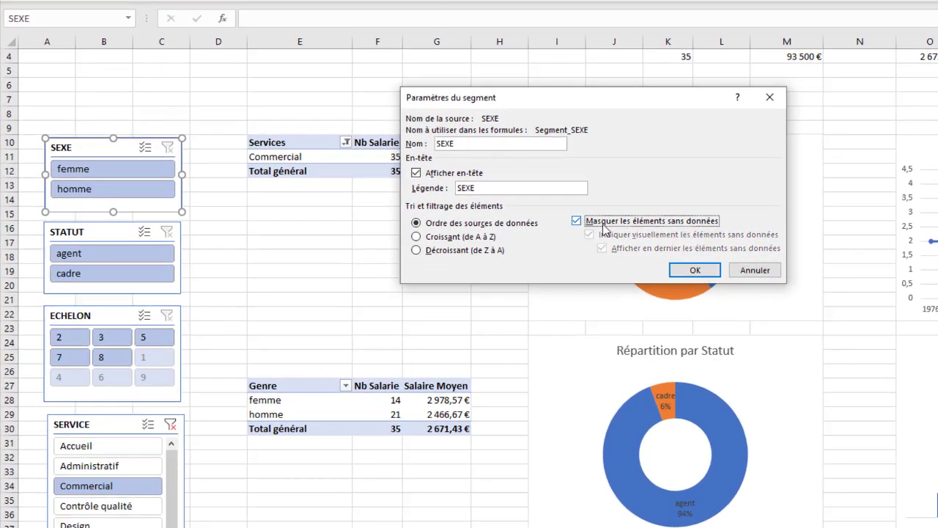
click(693, 269)
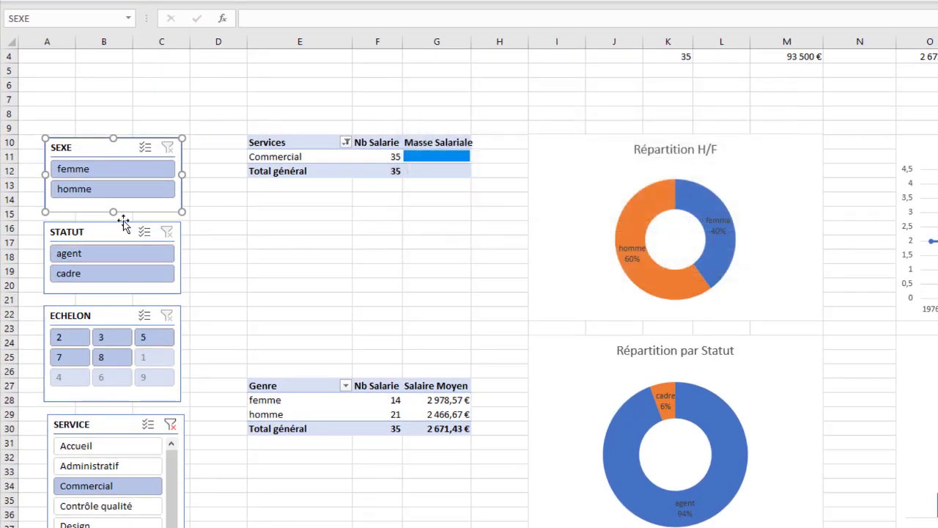
Set the STATUT slicer to hide items with no data
click(108, 237)
right_click(109, 237)
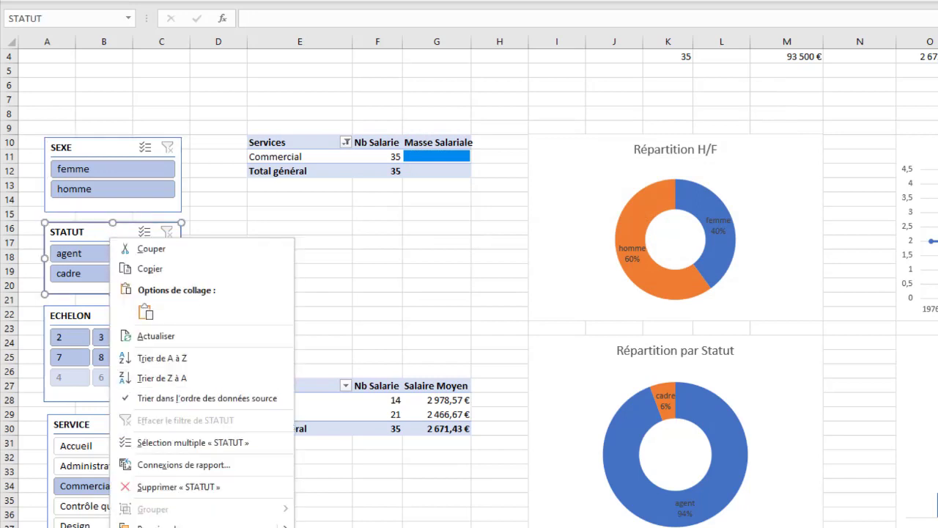
click(184, 526)
drag(272, 464, 537, 194)
click(552, 366)
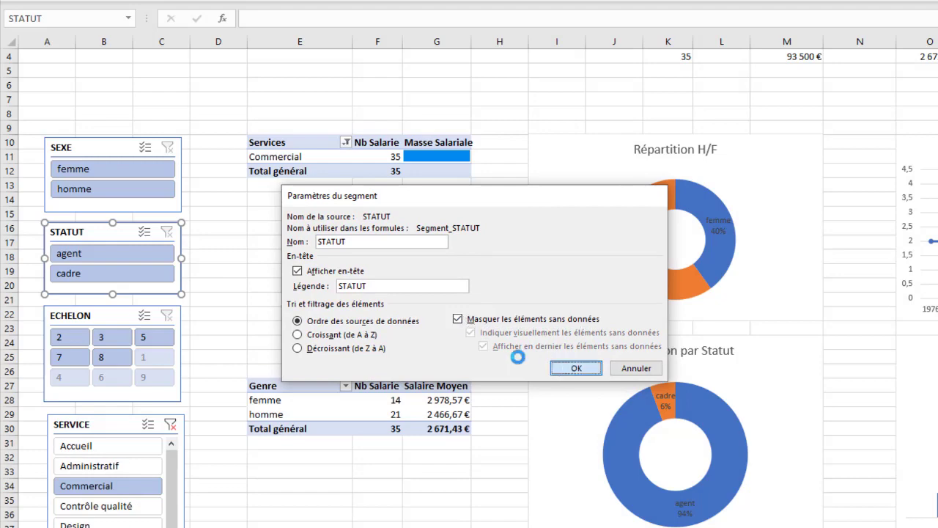
Set the ECHELON slicer to hide items with no data
right_click(100, 315)
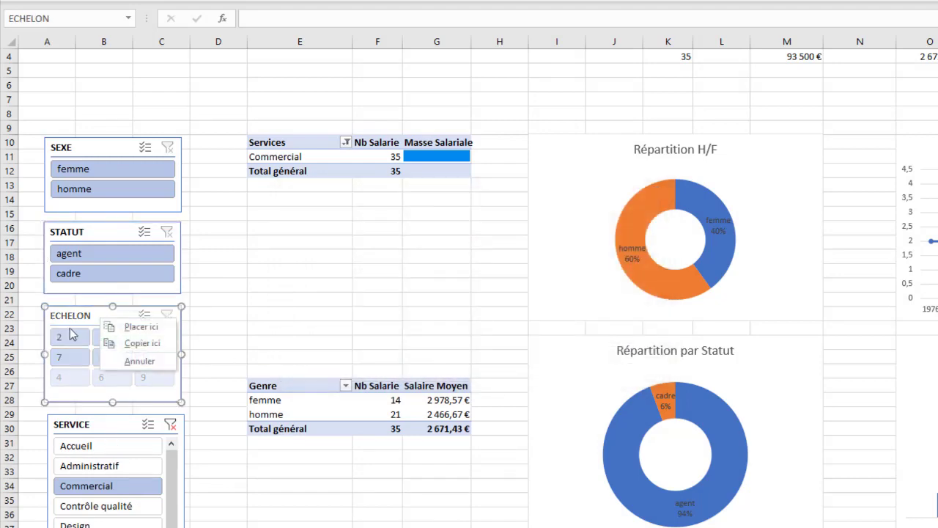
click(82, 316)
right_click(87, 316)
click(127, 302)
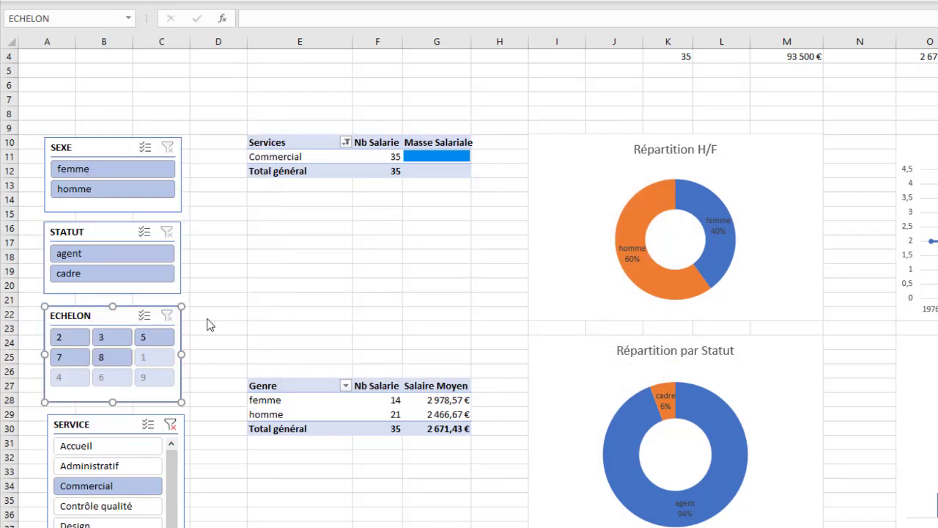
click(220, 349)
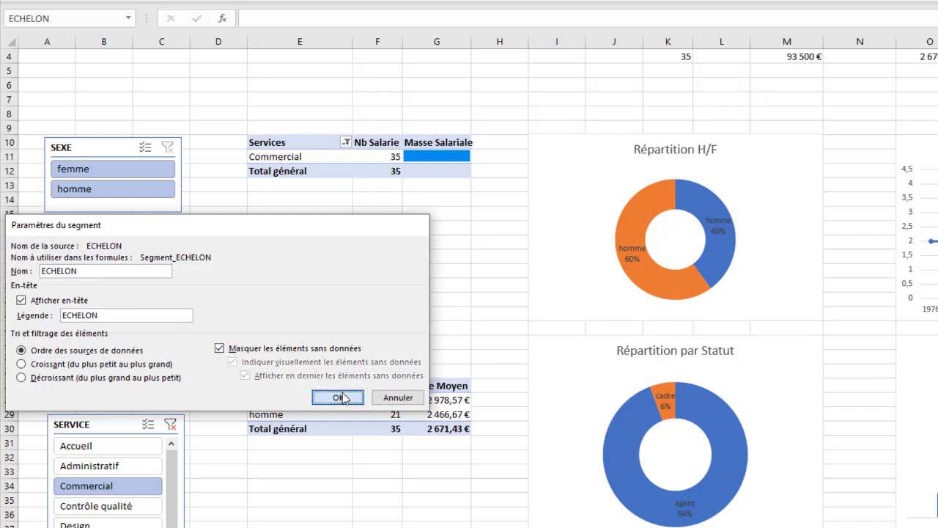
click(336, 397)
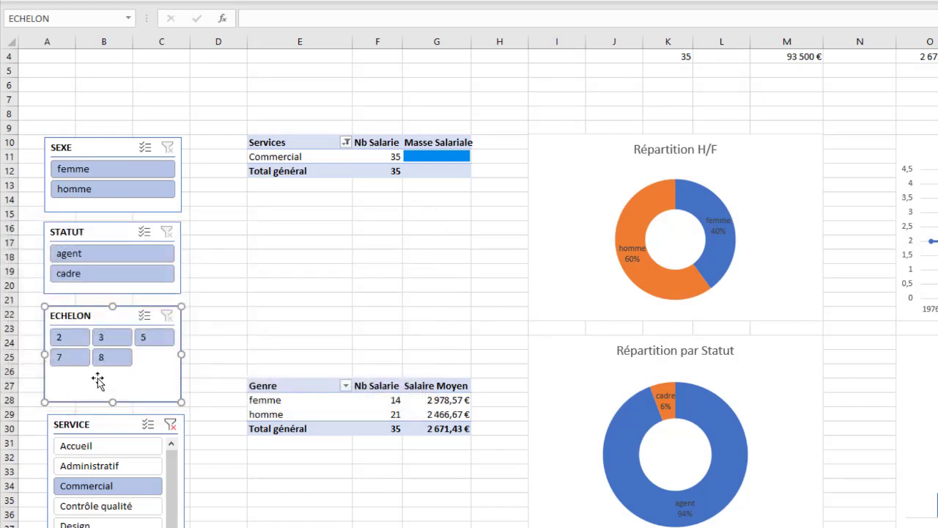
Set the SERVICE slicer to hide items with no data
click(107, 425)
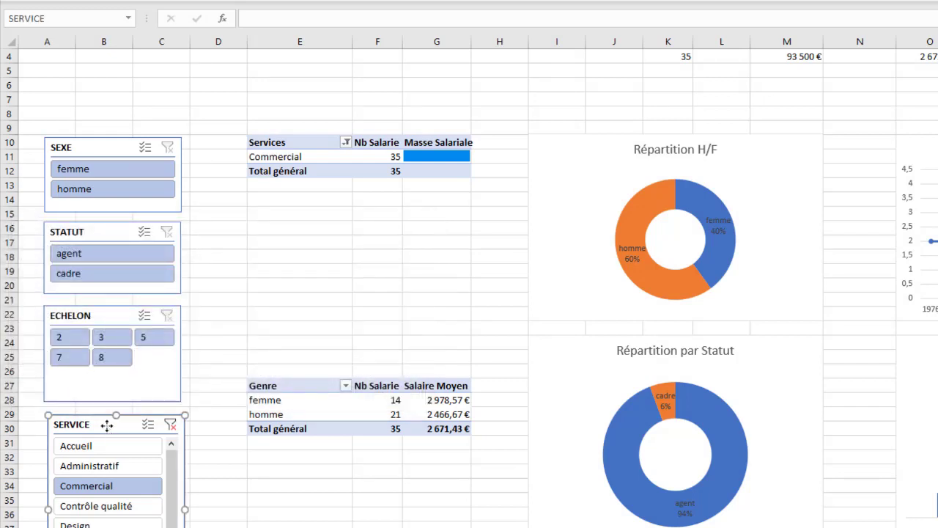
right_click(107, 425)
click(162, 413)
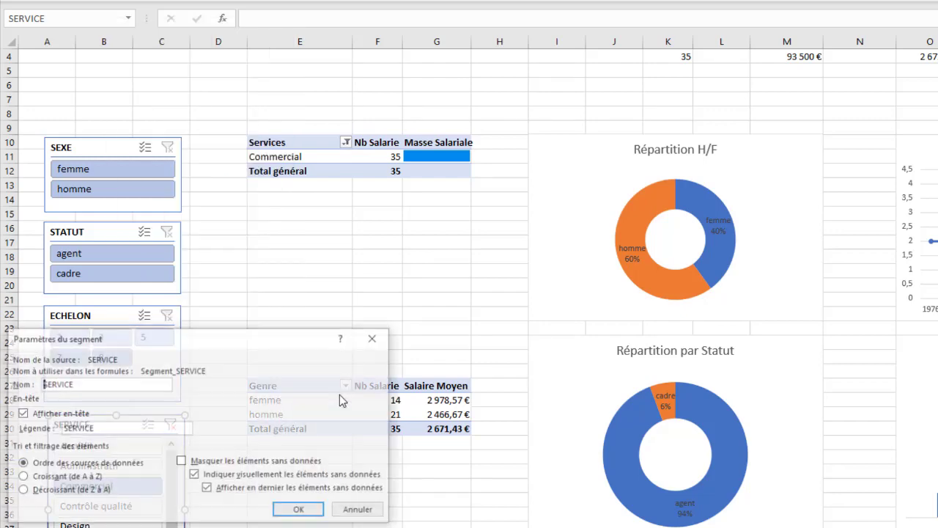
click(181, 461)
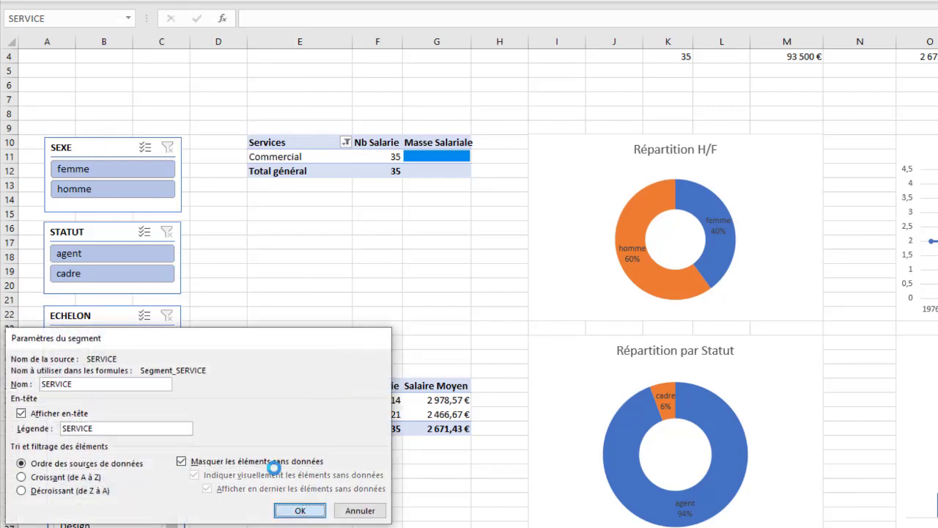
key(Return)
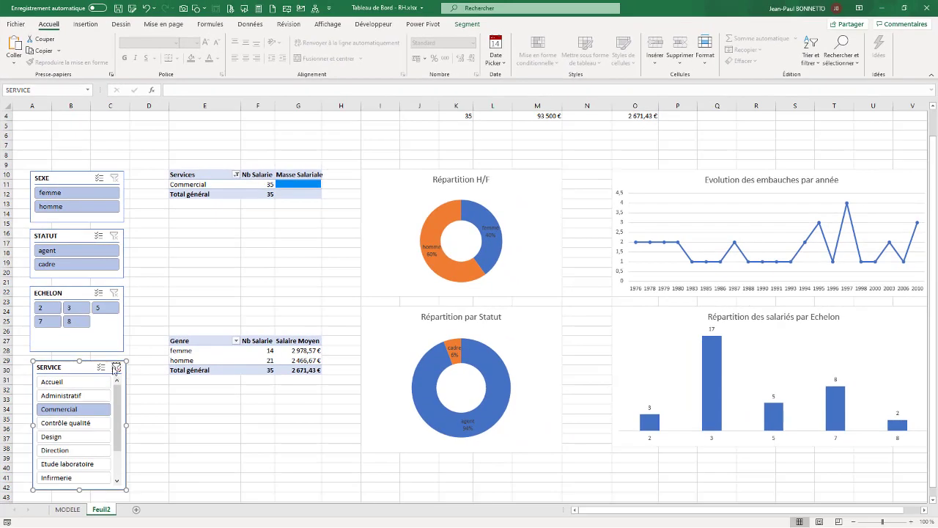
Clear the SERVICE filter and test the STATUT slicer by filtering on cadre, followed by agent
click(116, 366)
click(58, 266)
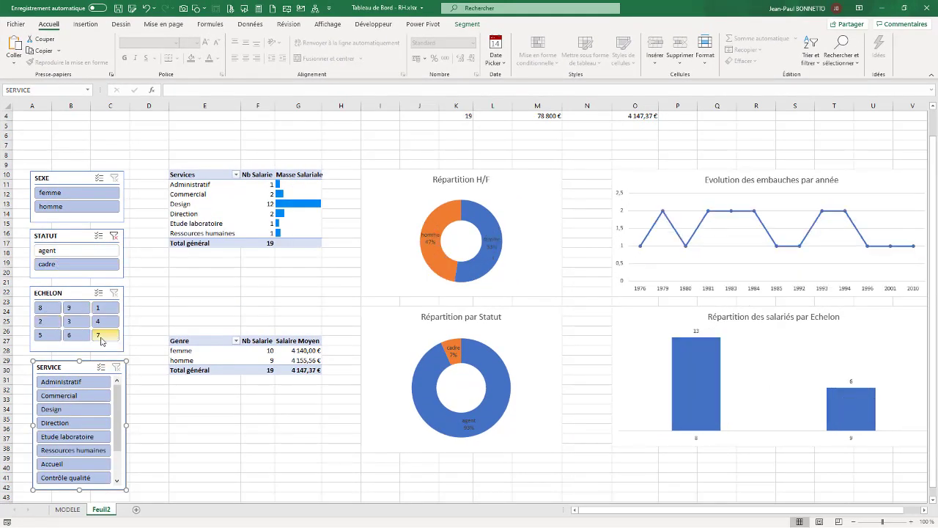
click(57, 251)
click(57, 252)
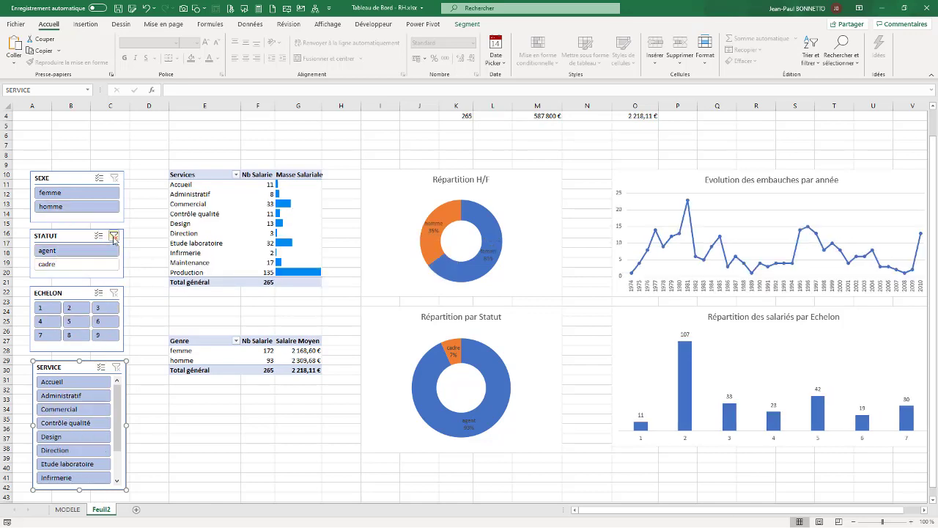
Test the SEXE slicer with homme and femme and the SERVICE slicer with Commercial and Design, and clear all slicer filters
click(70, 208)
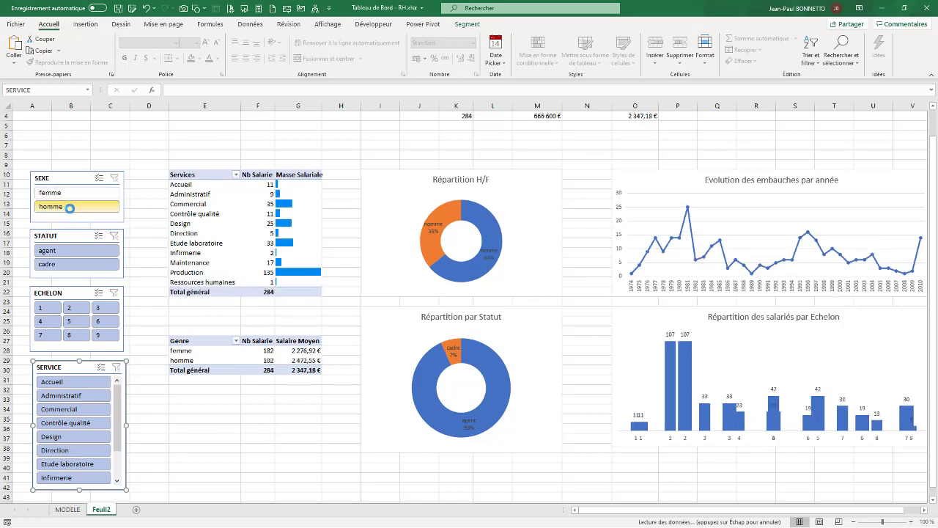
click(70, 193)
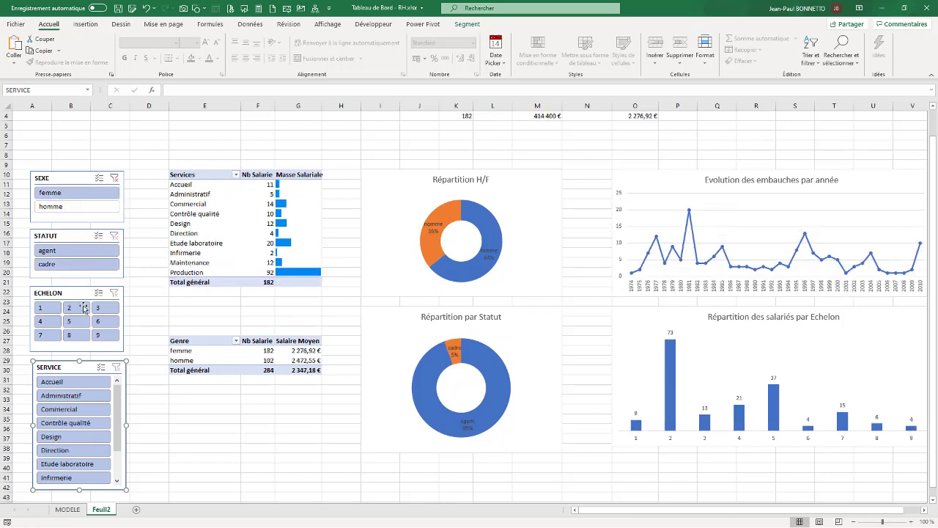
click(68, 409)
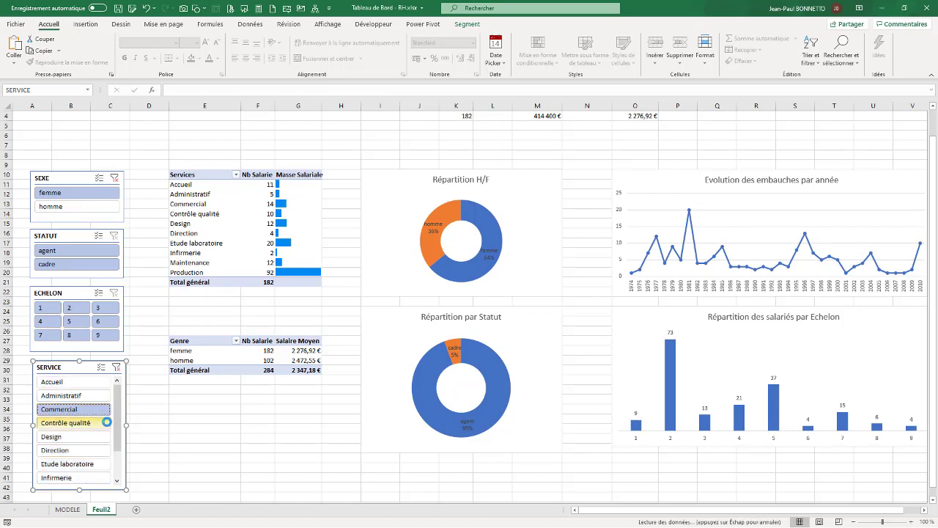
click(63, 439)
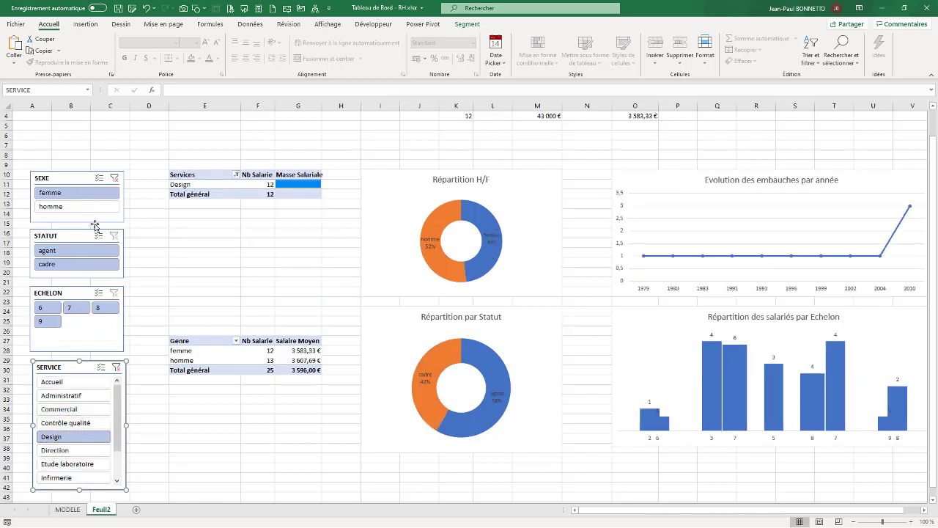
click(115, 178)
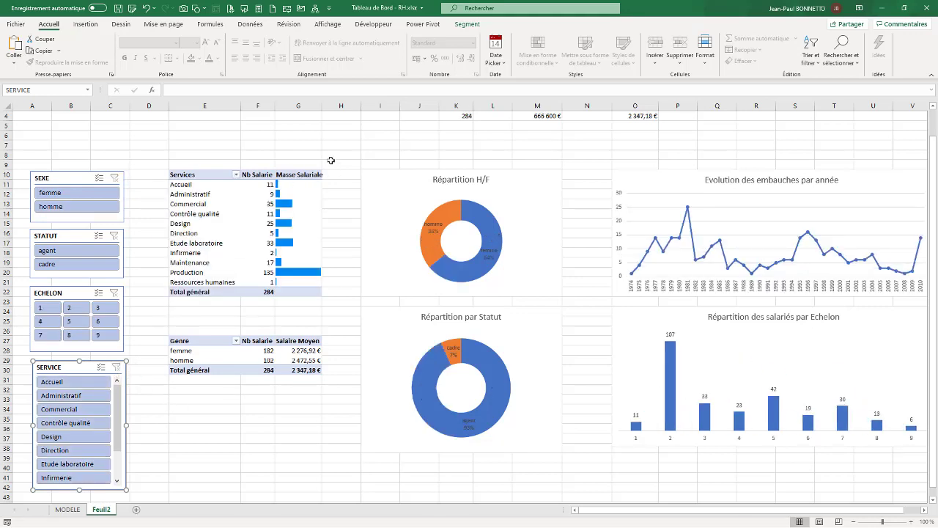
Narrow the spacer columns H, N, A and W around the dashboard's tables and charts
scroll(449, 79, up, 1)
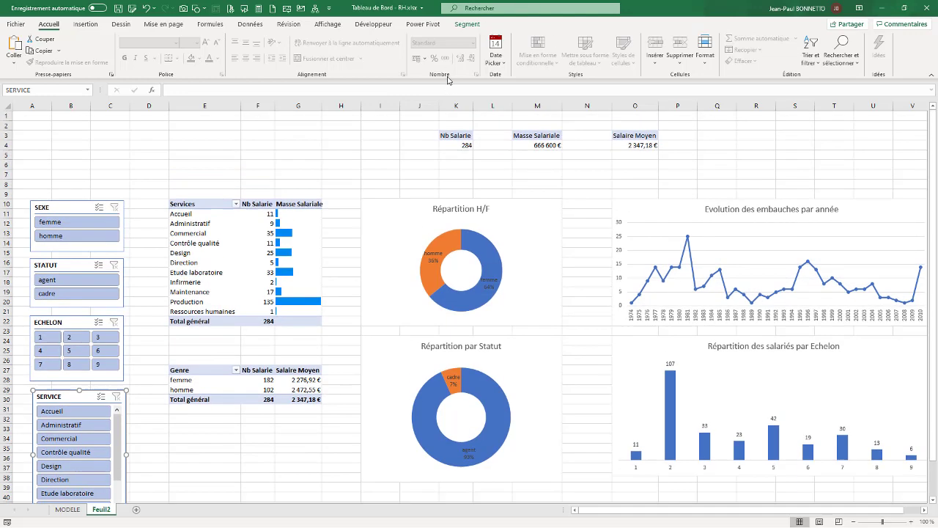
click(86, 24)
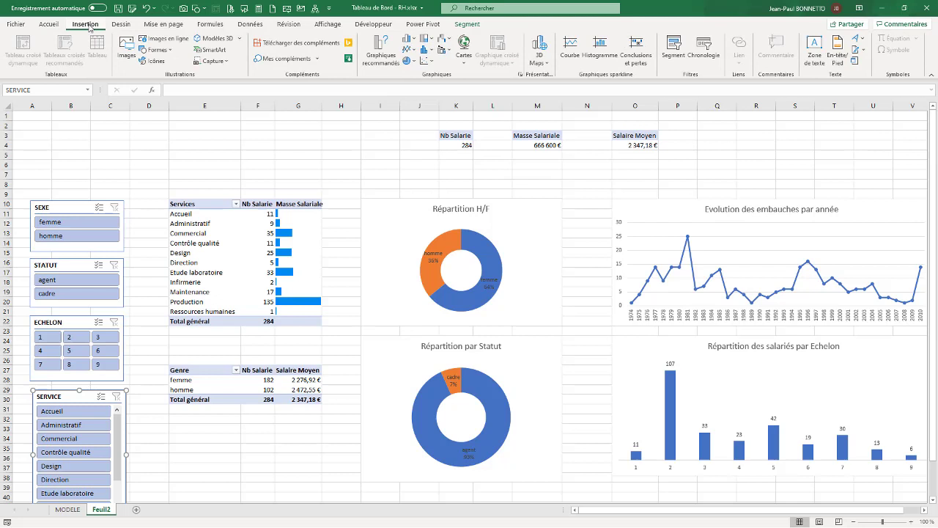
click(93, 137)
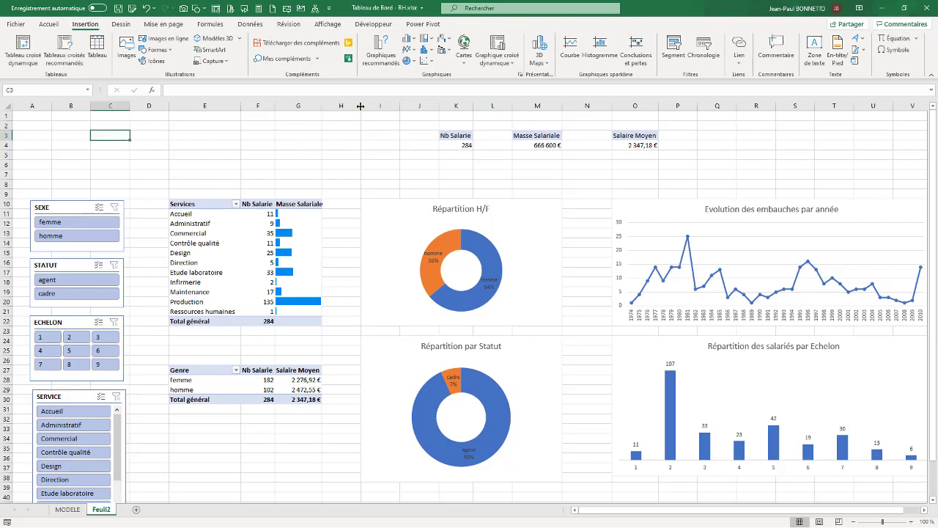
drag(360, 107, 340, 129)
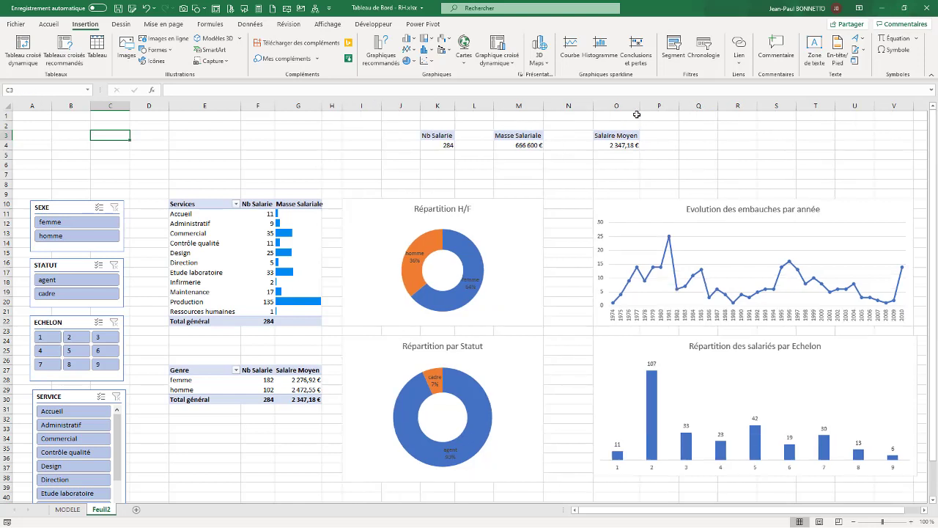
drag(596, 111, 564, 144)
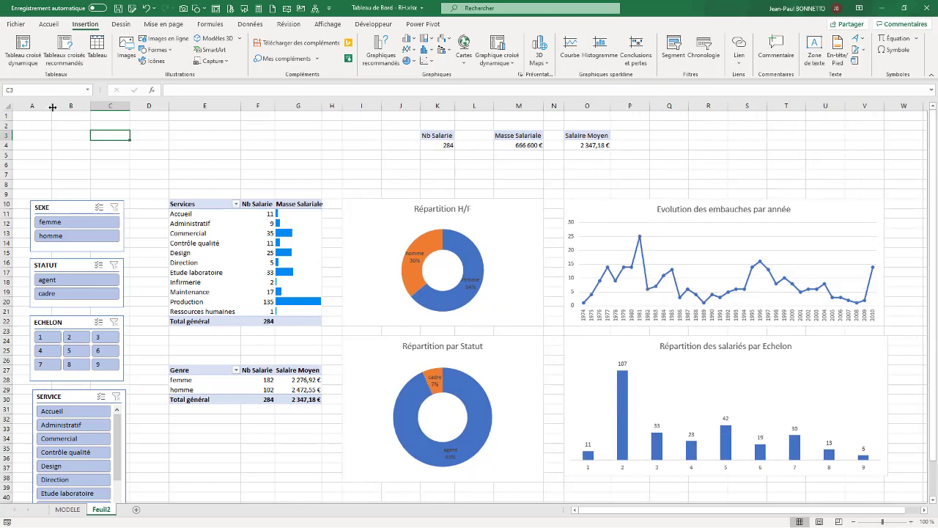
drag(50, 106, 33, 117)
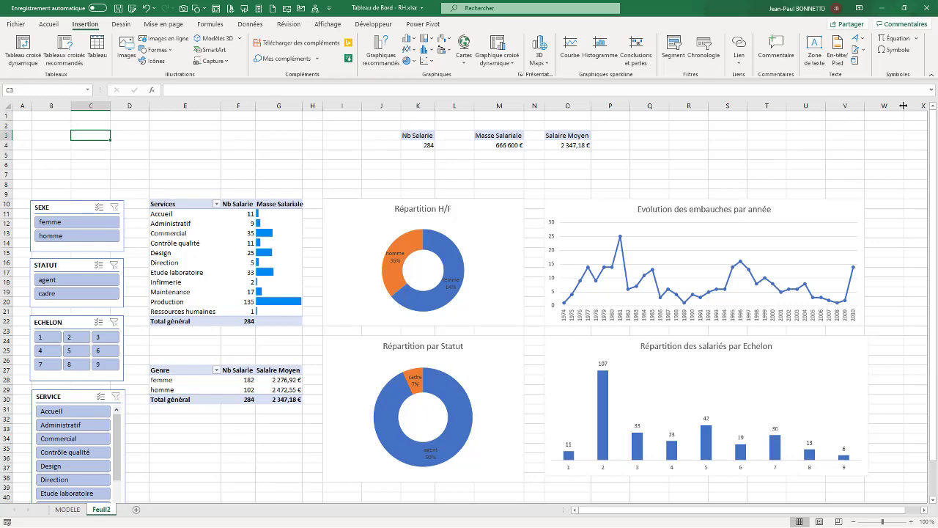
drag(903, 105, 886, 143)
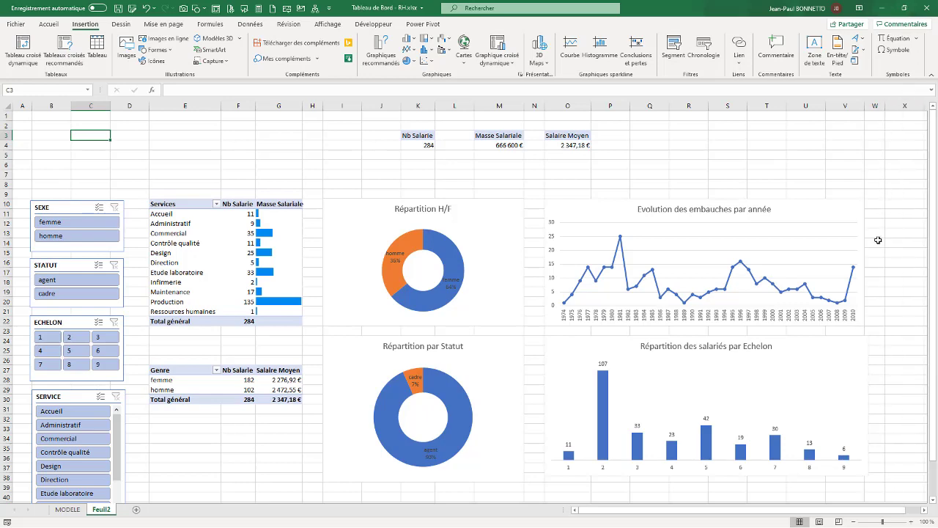
Draw a rounded rectangle about 14.9 cm wide and 2.2 cm high above the slicers and tables, containing the text TABLEAU DE BORD RH
drag(899, 513, 638, 511)
scroll(302, 198, down, 6)
scroll(300, 194, up, 6)
click(156, 50)
click(192, 75)
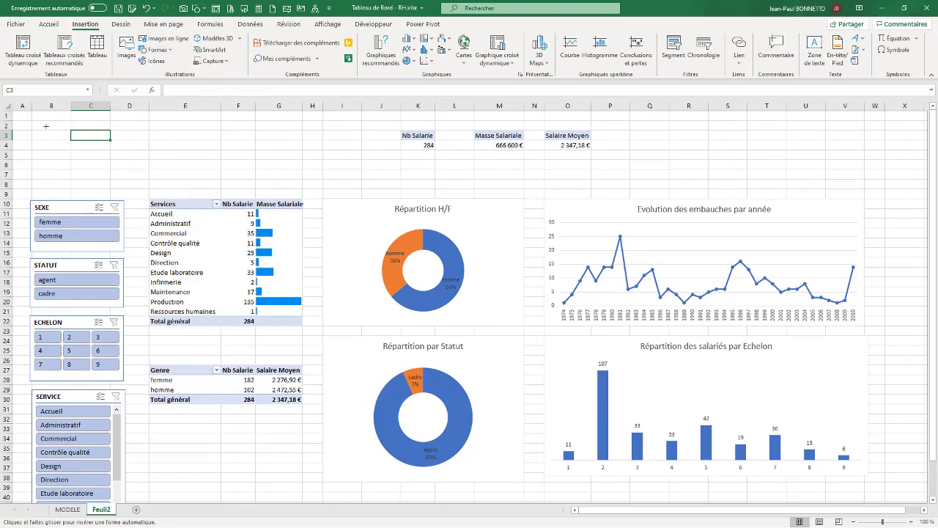
drag(44, 124, 318, 163)
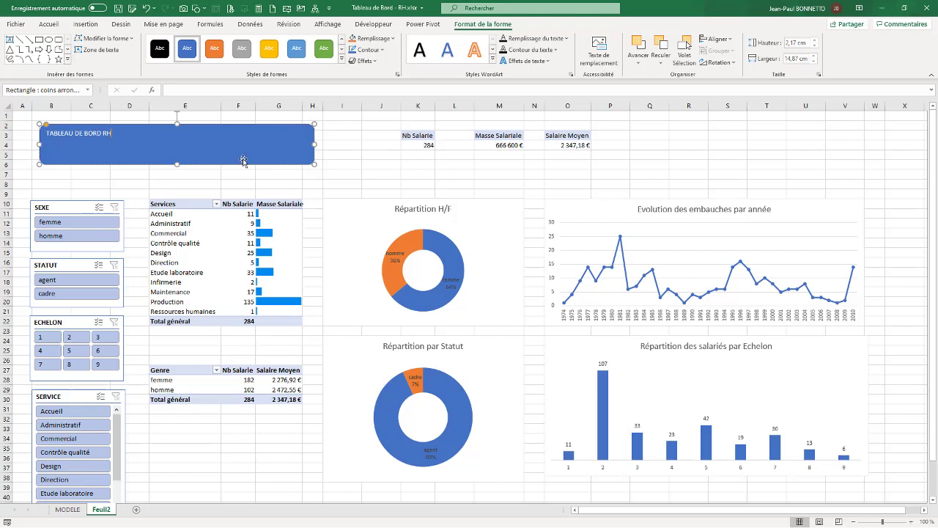
Apply the semi-transparent blue preset style to the title shape and the black WordArt style to its text
click(342, 59)
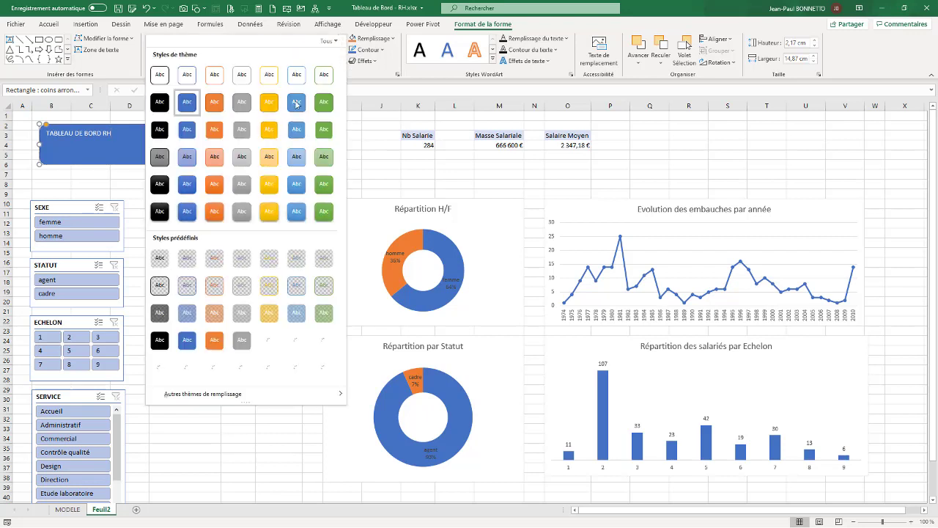
click(187, 312)
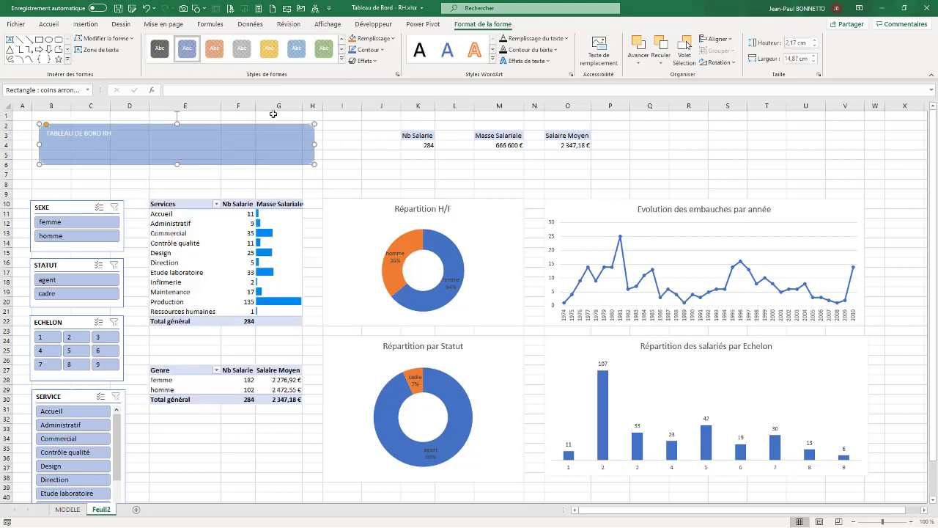
click(422, 51)
Centre the title text vertically and horizontally in its shape and make it bold at 28 pt
click(49, 26)
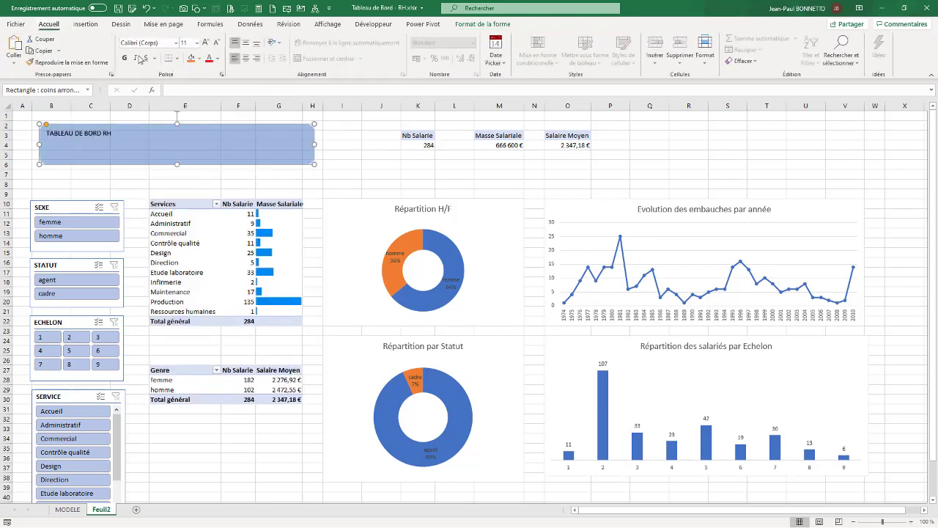
click(245, 42)
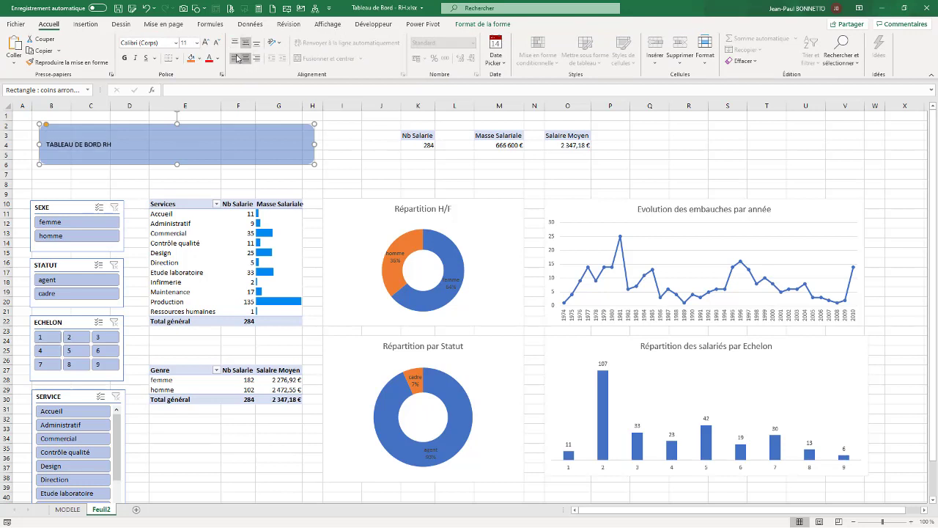
click(245, 58)
click(206, 42)
click(207, 42)
click(207, 43)
click(207, 42)
click(206, 42)
click(206, 42)
click(207, 42)
click(207, 43)
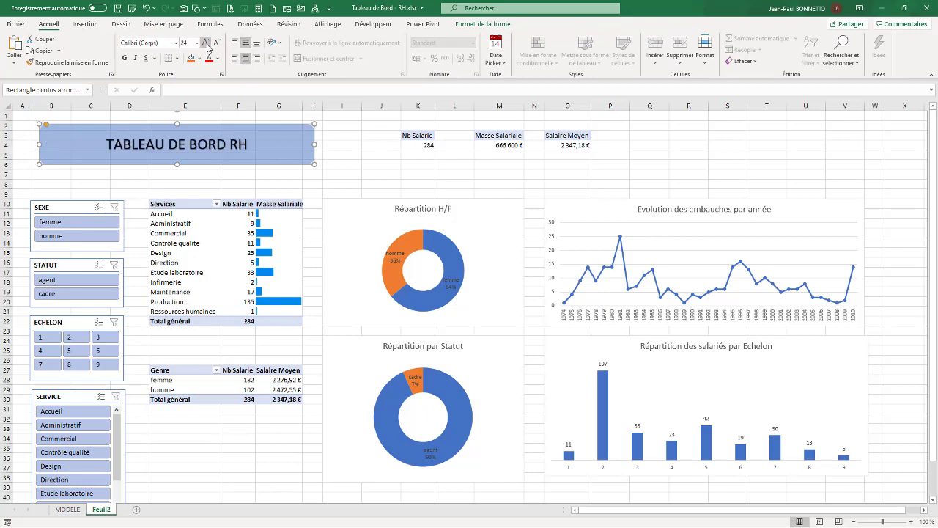
click(207, 43)
Format the title text in Agency FB at 48 pt with a dark blue font colour
click(175, 43)
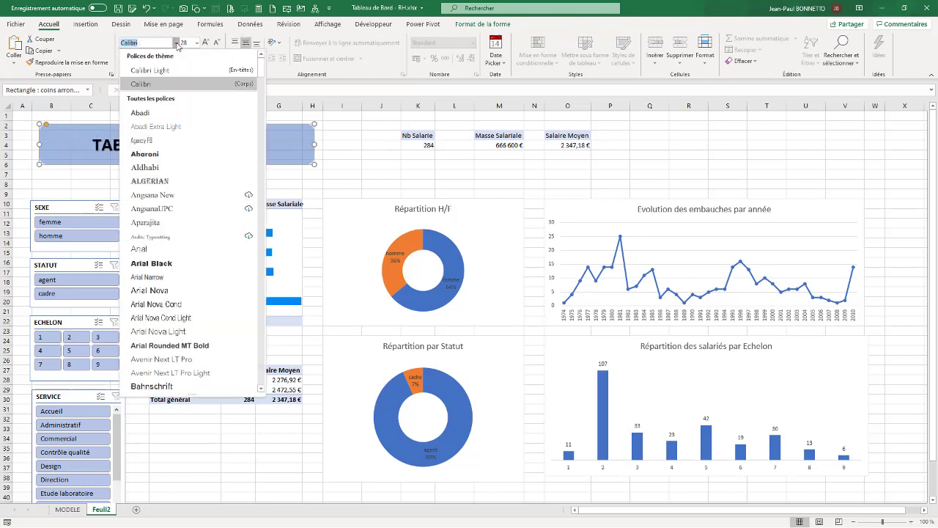
click(142, 140)
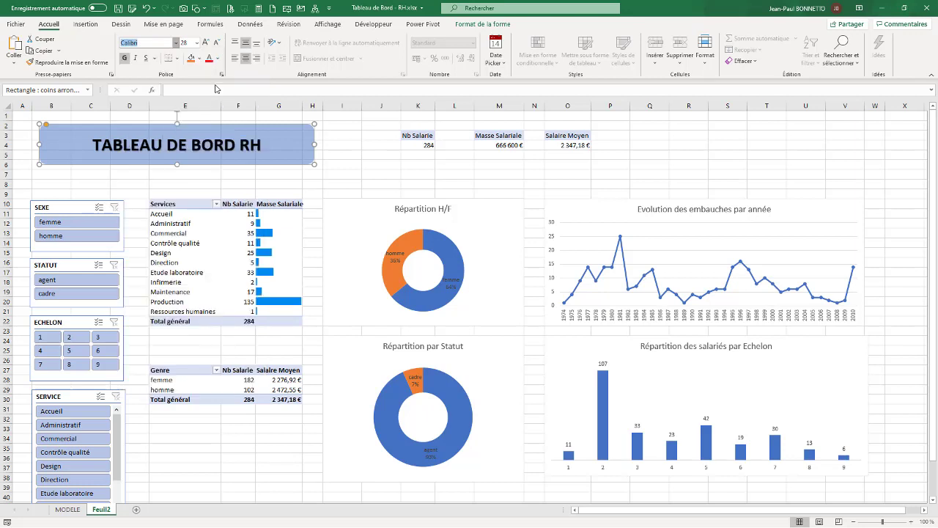
click(206, 43)
click(206, 43)
click(206, 42)
click(206, 43)
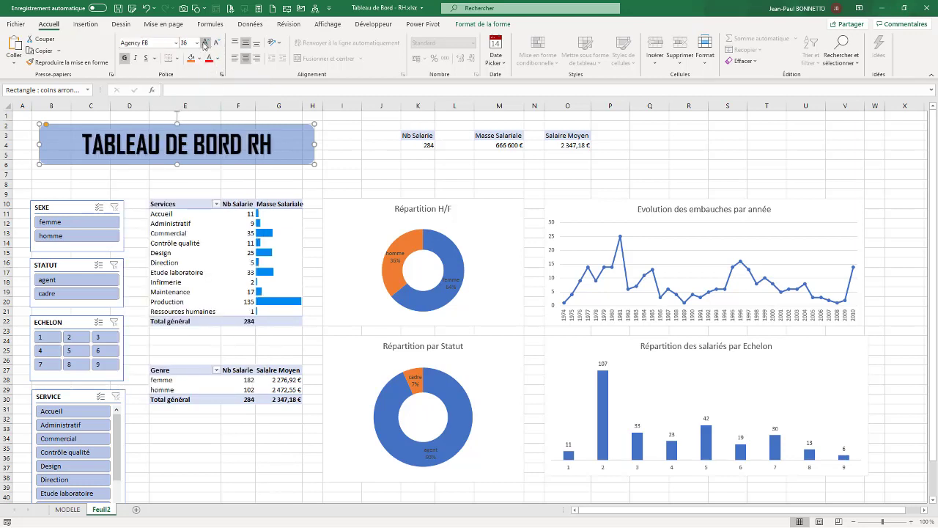
click(206, 42)
click(206, 42)
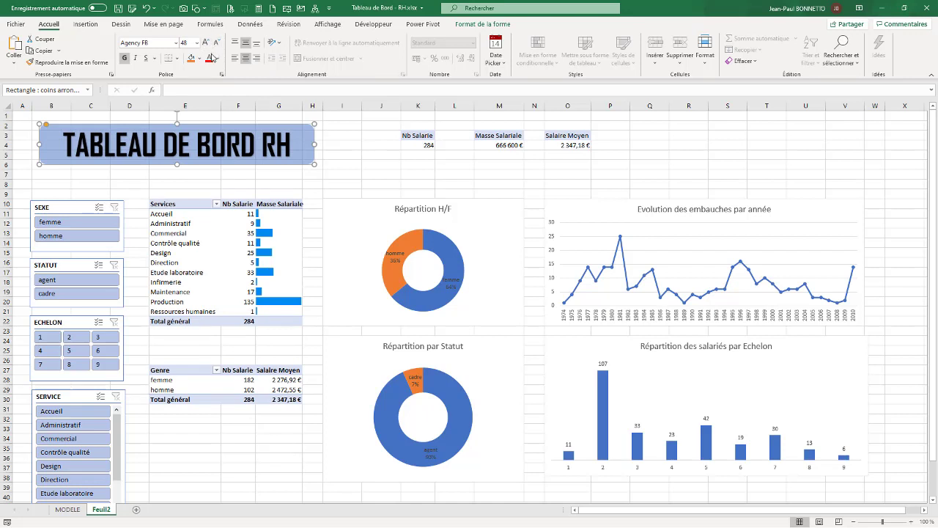
click(217, 58)
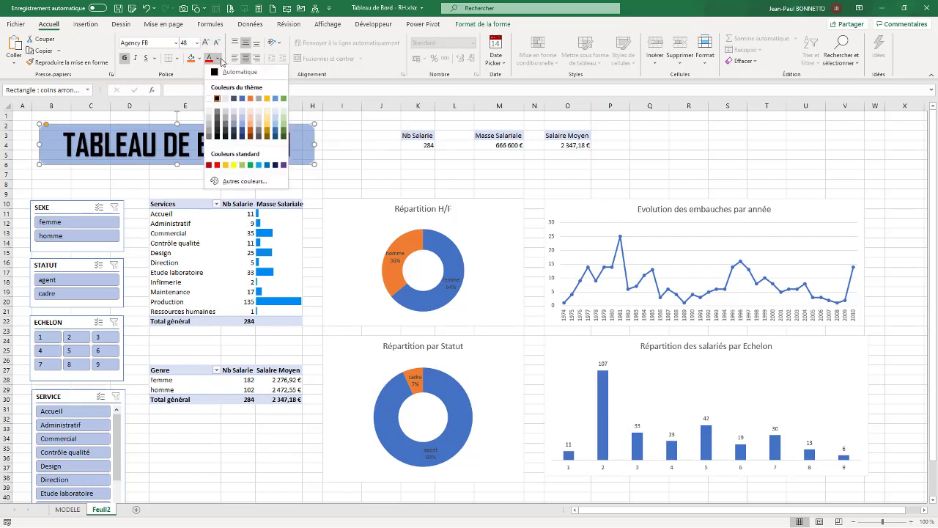
click(275, 138)
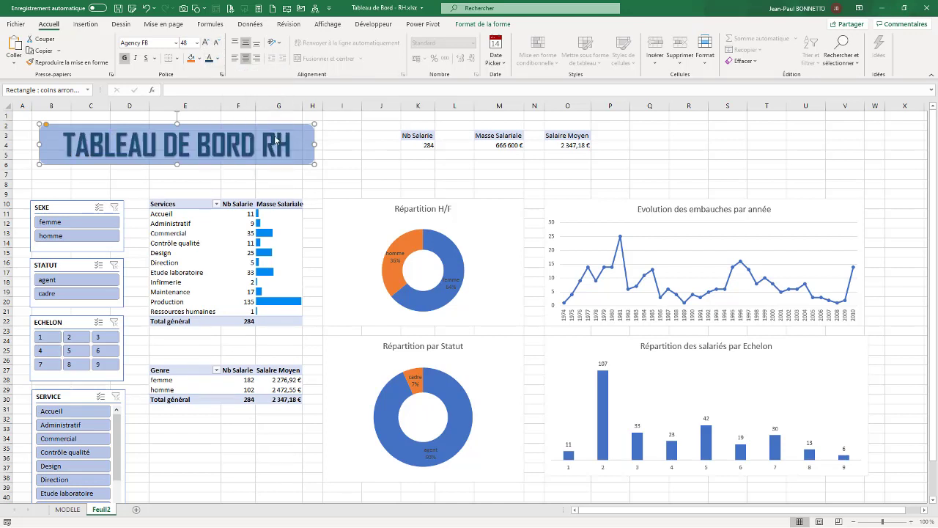
Format the Nb Salarie header in K3 as bold Agency FB and centre it horizontally
click(412, 138)
click(124, 58)
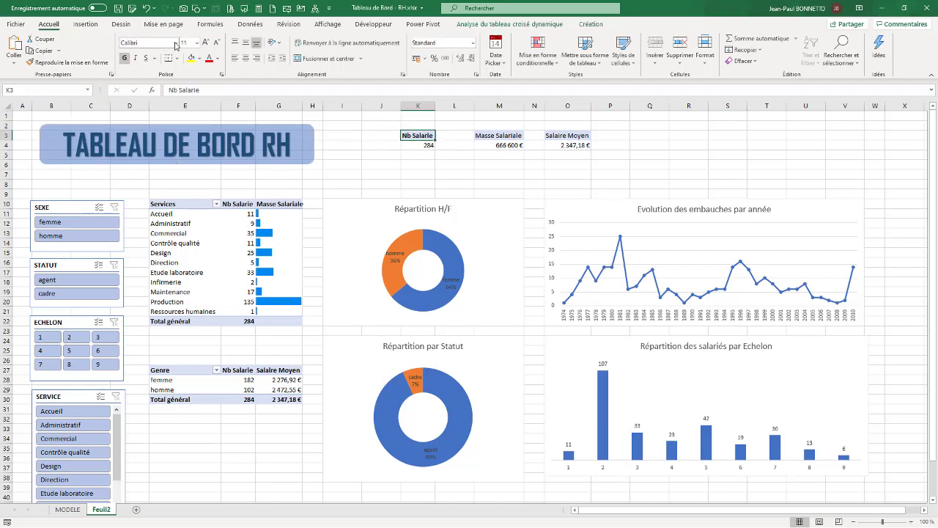
click(180, 43)
click(176, 43)
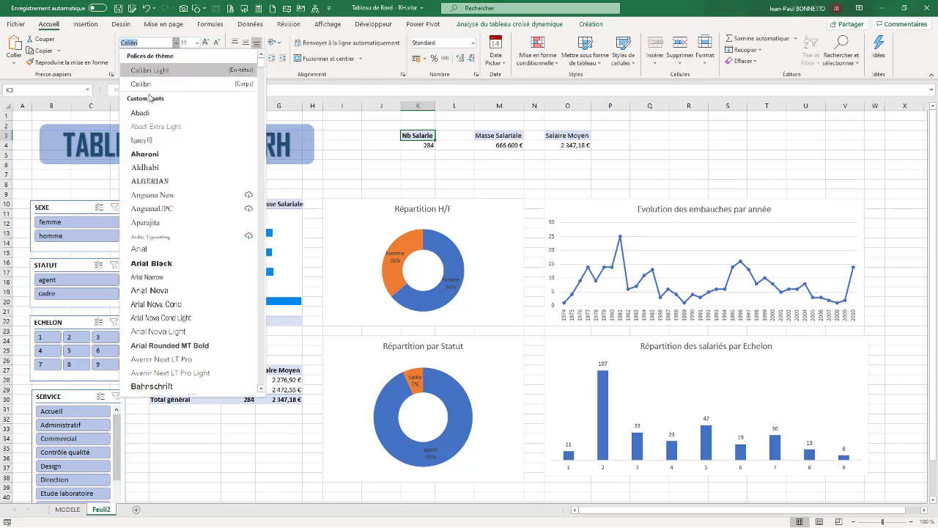
click(143, 140)
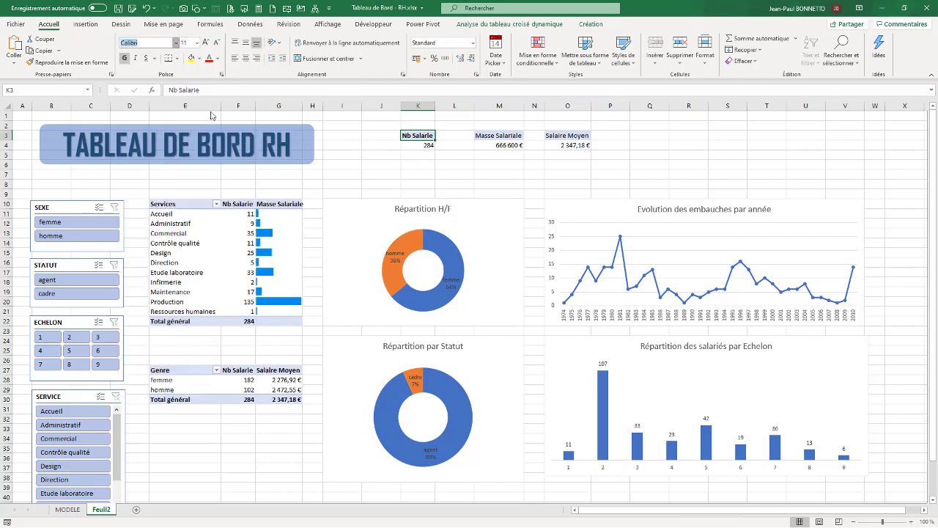
click(245, 58)
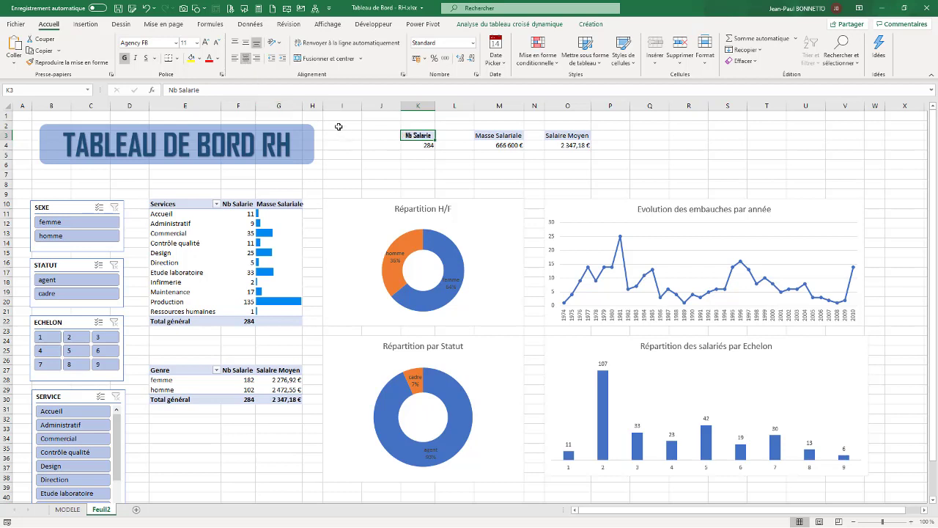
Copy the formatting of the Nb Salarie header to the Masse Salariale and Salaire Moyen headers with the format painter
click(67, 62)
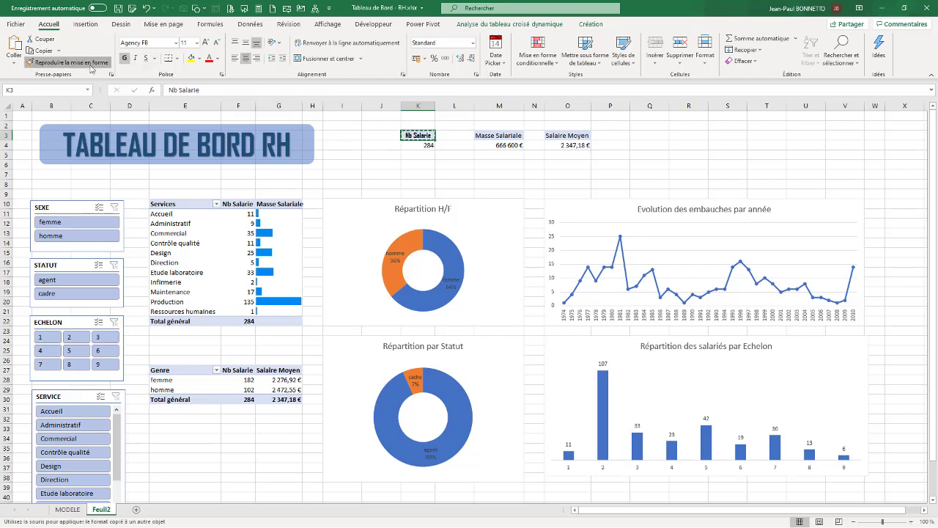
click(499, 134)
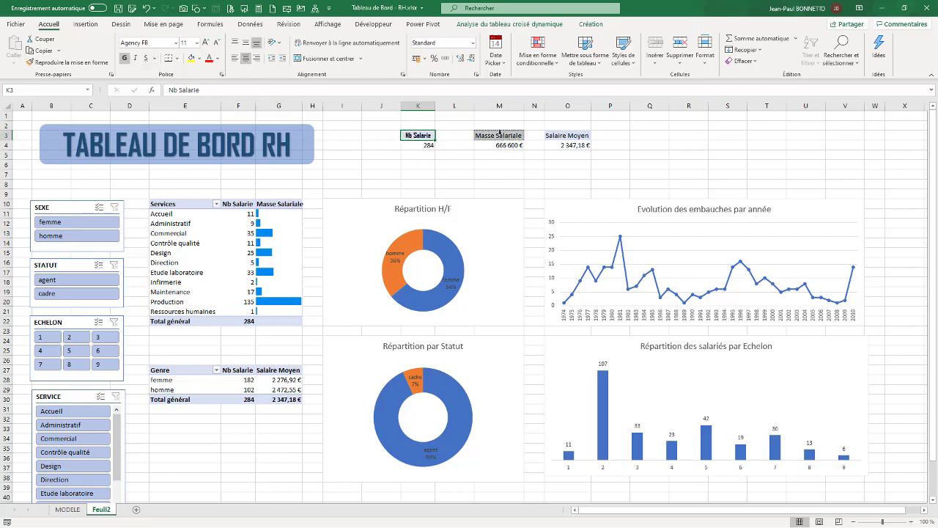
click(414, 137)
click(82, 63)
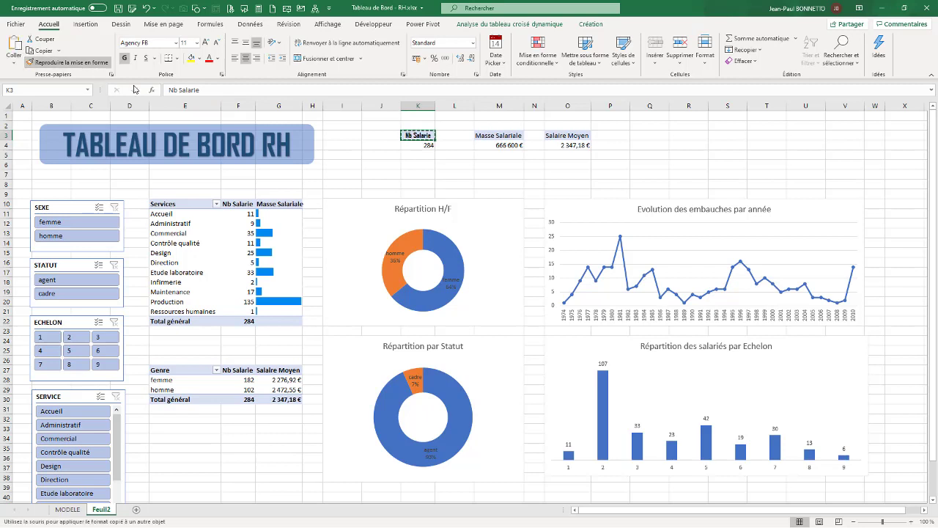
click(497, 137)
click(564, 136)
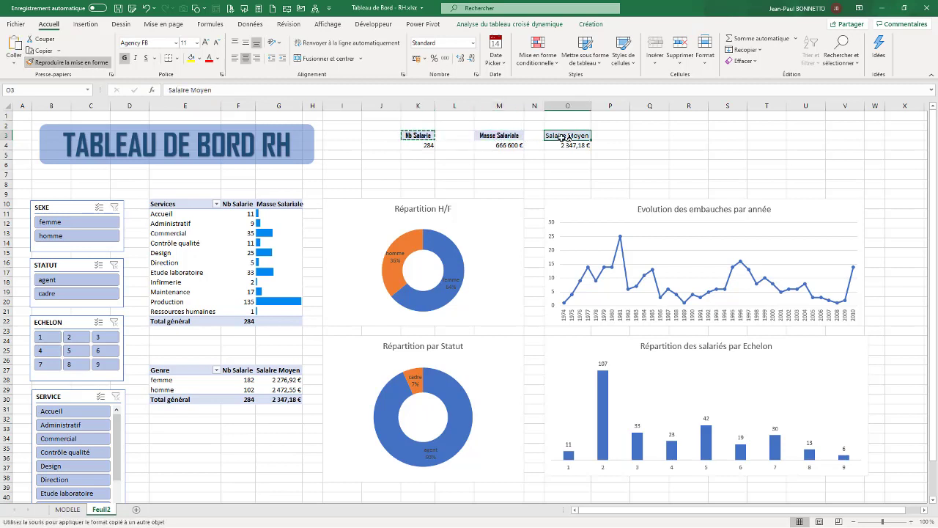
Apply the copied header formatting to the Services table's three column headers and its Total général label
click(192, 204)
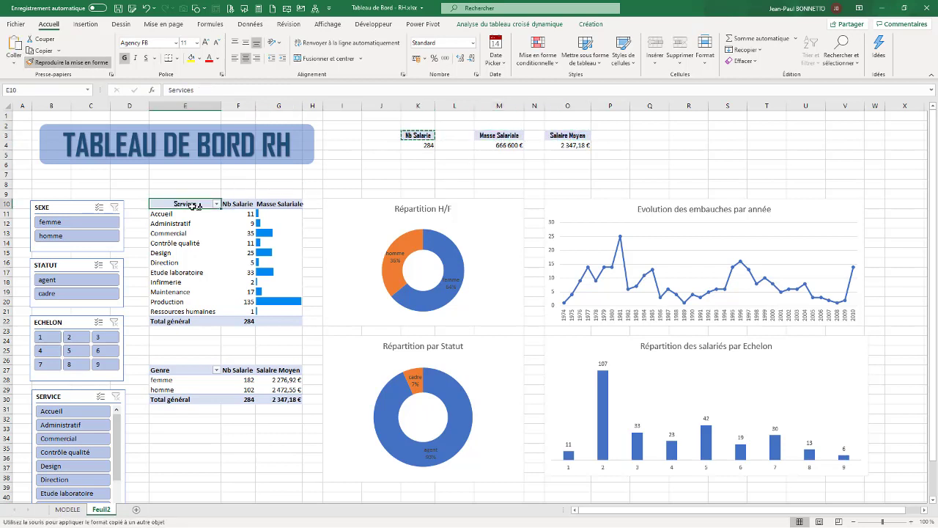
click(239, 206)
click(282, 205)
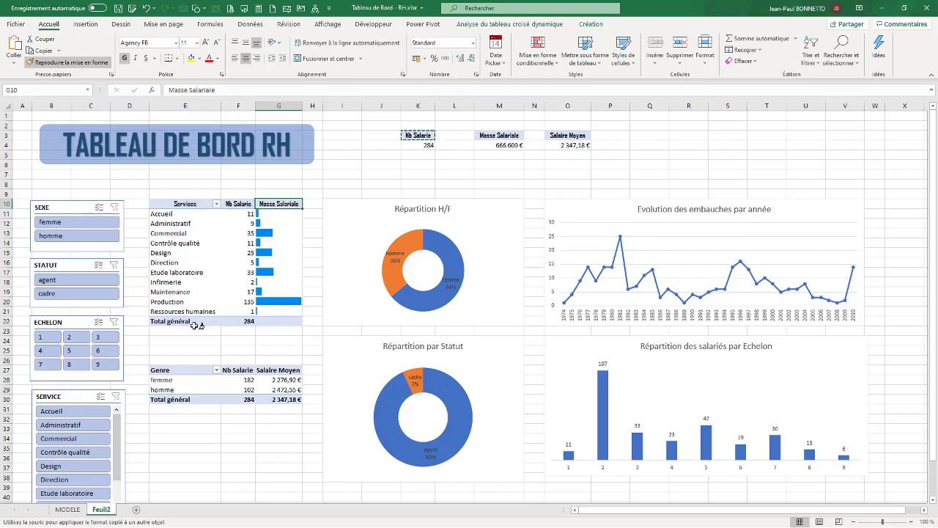
click(176, 320)
Apply the same copied formatting to the Genre table's three column headers and its Total général label
click(176, 369)
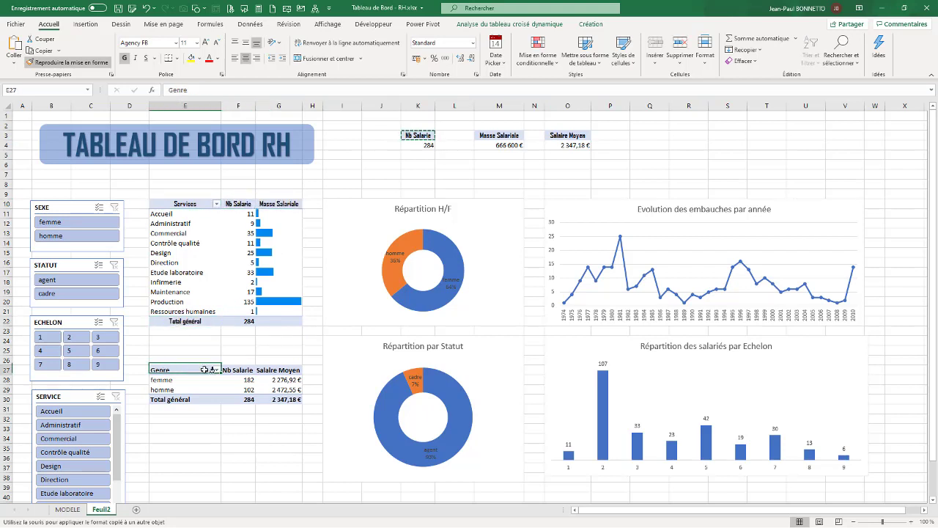
click(241, 370)
click(277, 370)
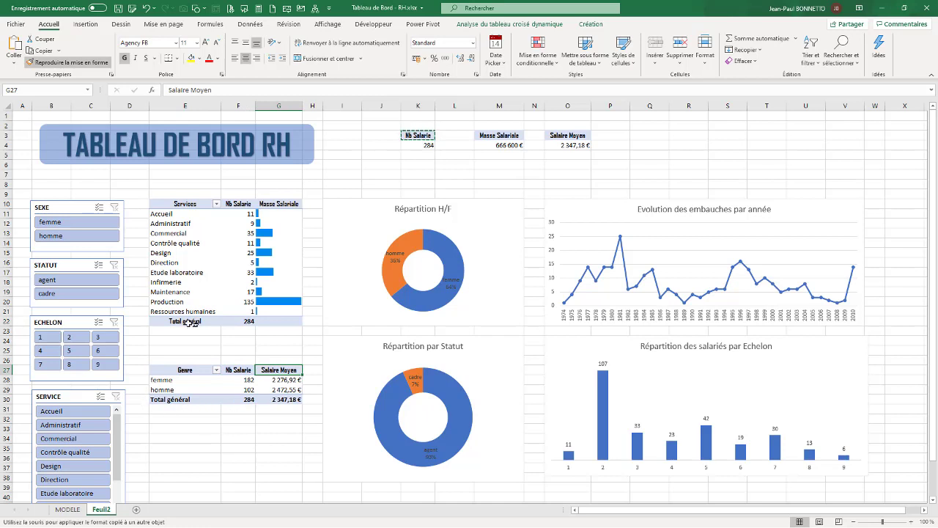
click(179, 399)
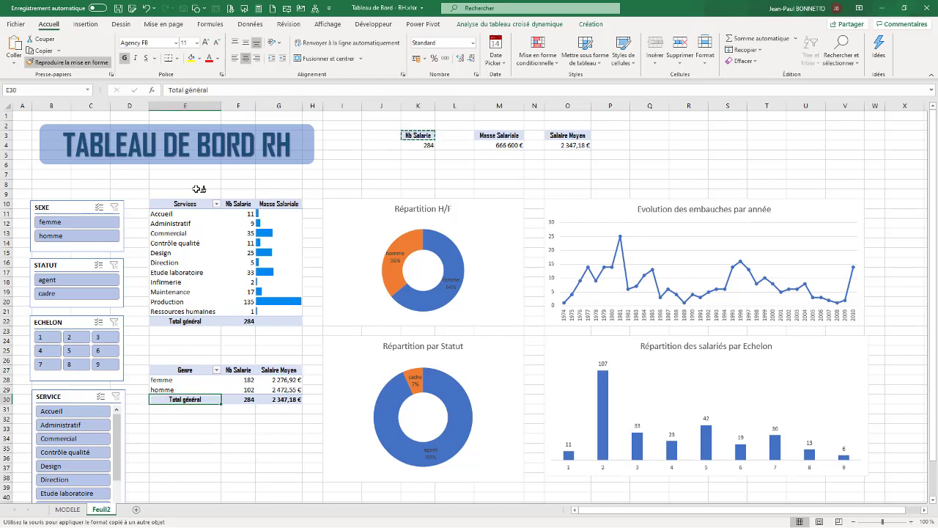
click(99, 63)
Format the Nb Salarie value in K4 as bold Agency FB at 14 pt
click(422, 147)
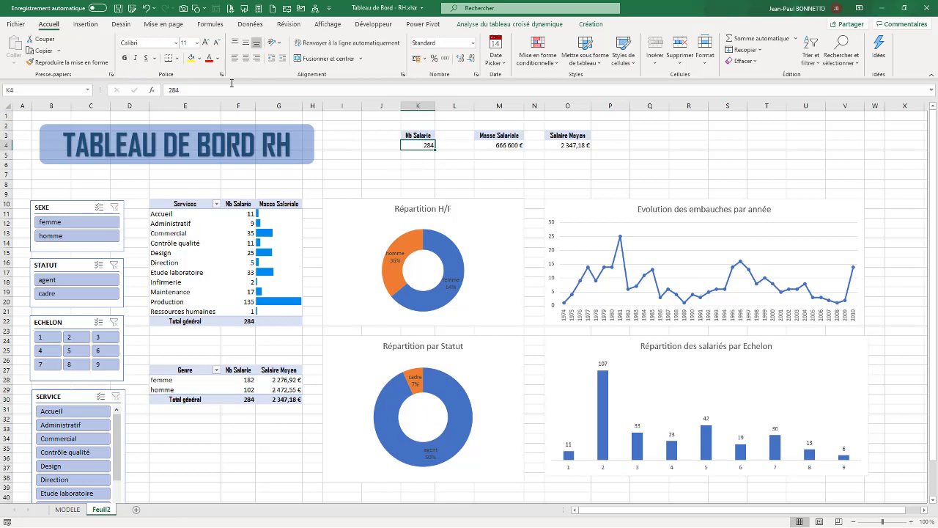
click(176, 42)
click(141, 140)
click(207, 42)
click(207, 42)
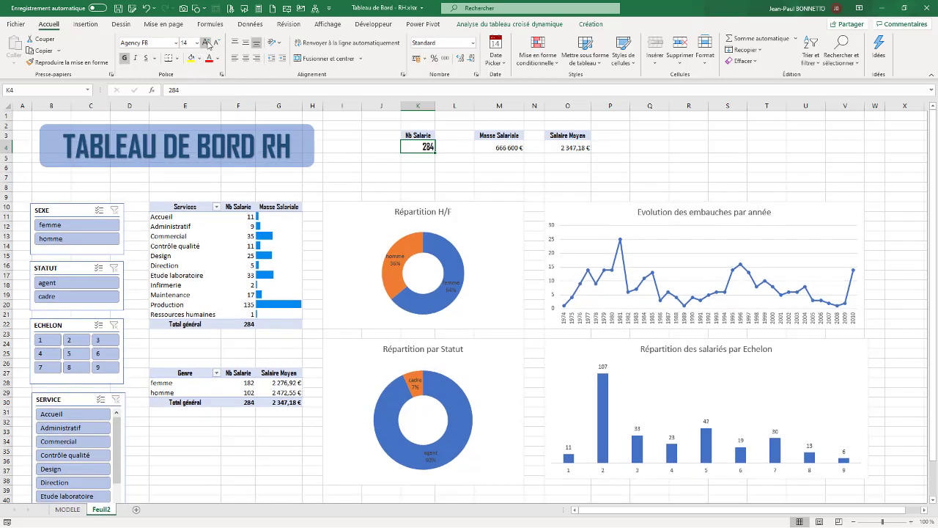
click(92, 66)
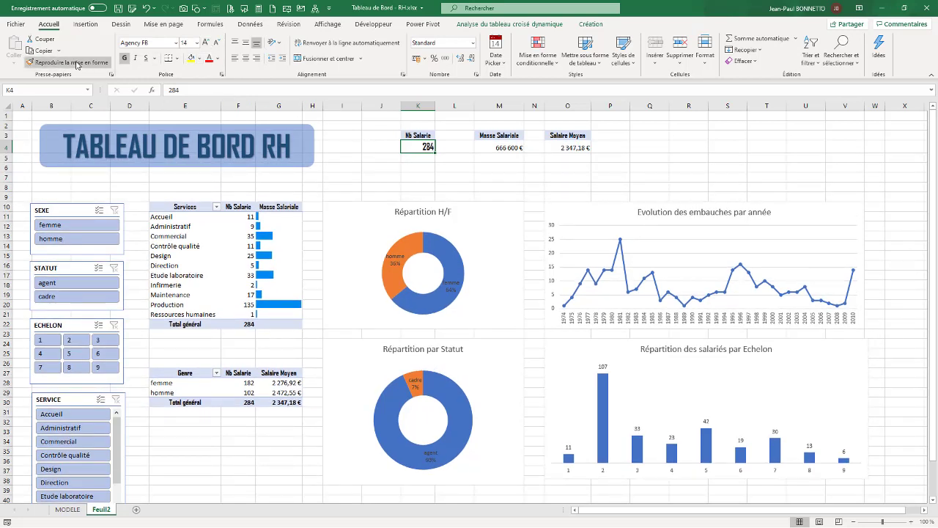
click(499, 147)
key(ctrl+z)
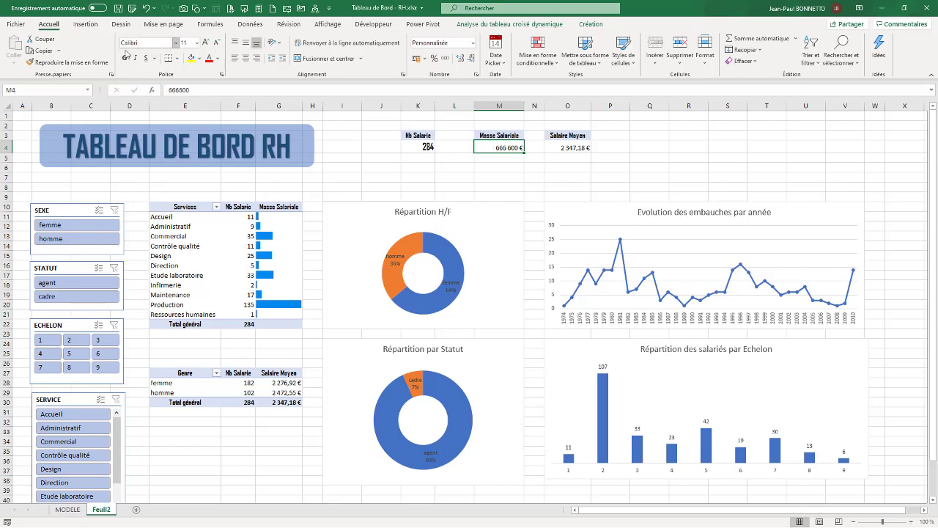
Format the Masse Salariale value in M4 as bold Agency FB at 14 pt
click(176, 42)
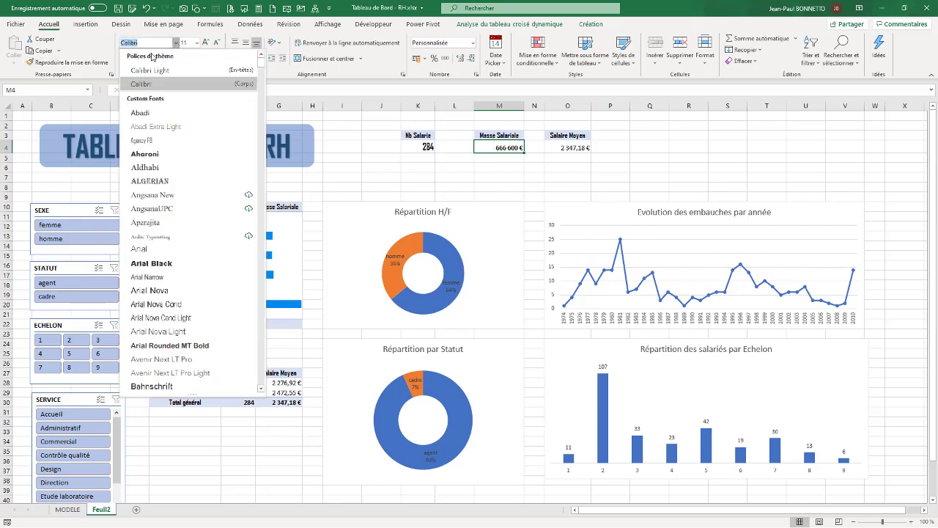
click(146, 125)
click(207, 42)
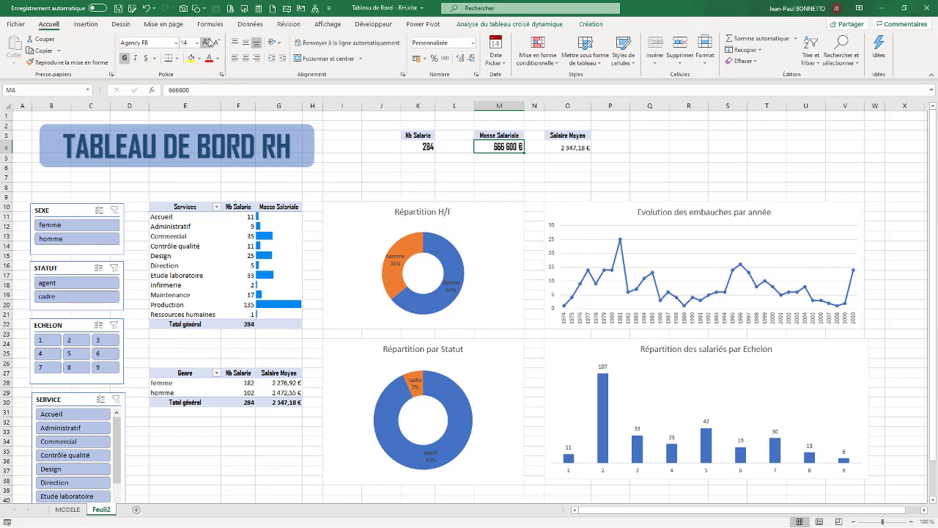
Copy the formatting of M4 to the Salaire Moyen value in O4 and the Genre table's average salary total in G30
double_click(84, 63)
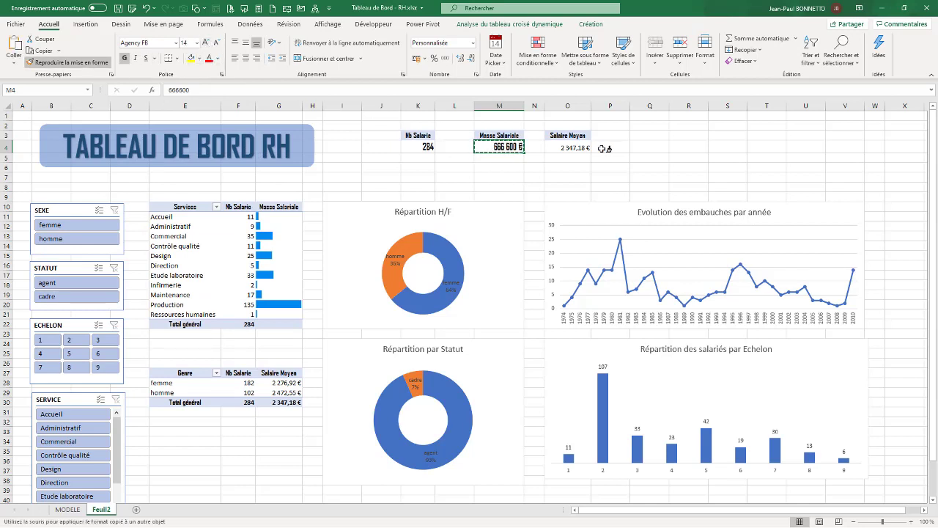
click(568, 147)
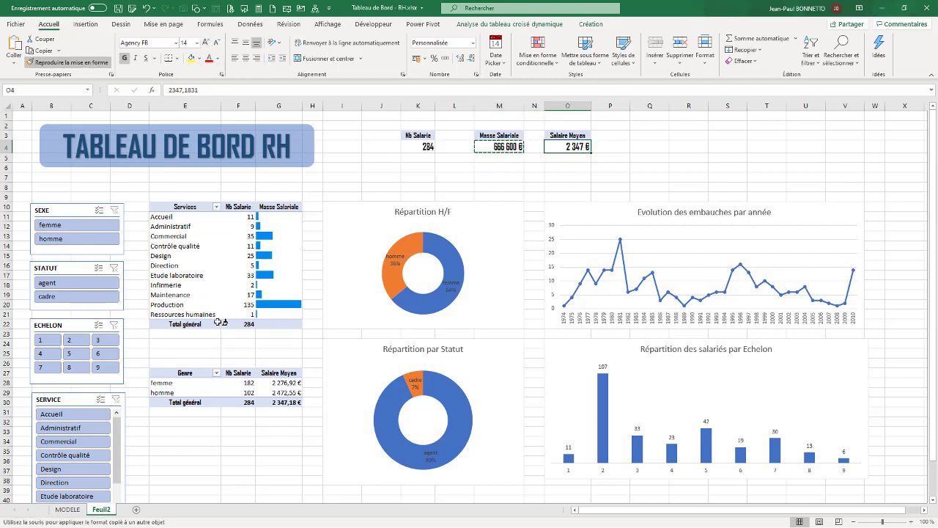
click(288, 403)
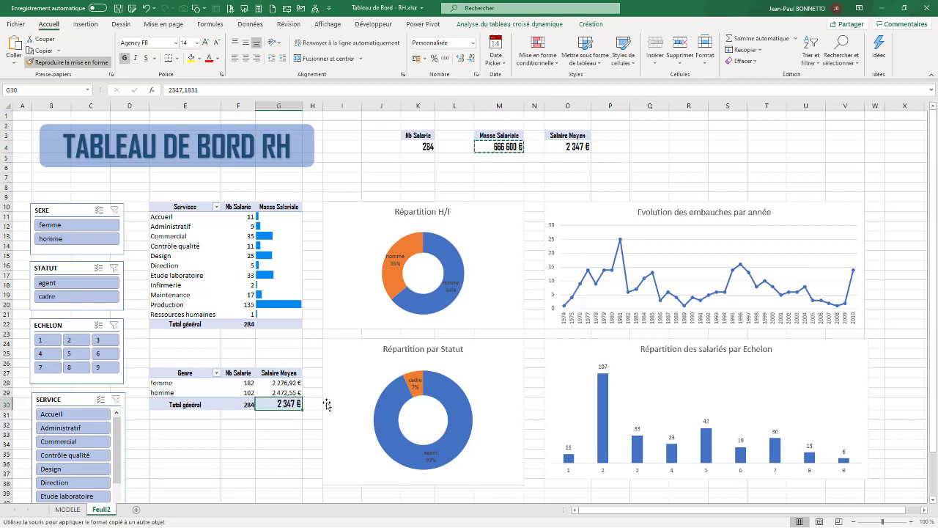
click(82, 64)
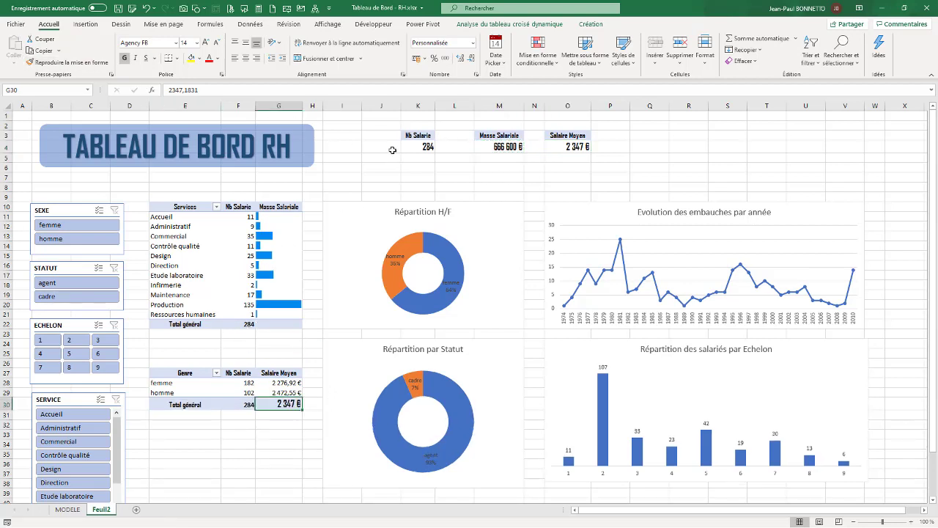
Copy the formatting of K4 to the Nb Salarie totals in the Services and Genre tables, cells F22 and F30
click(420, 146)
click(82, 64)
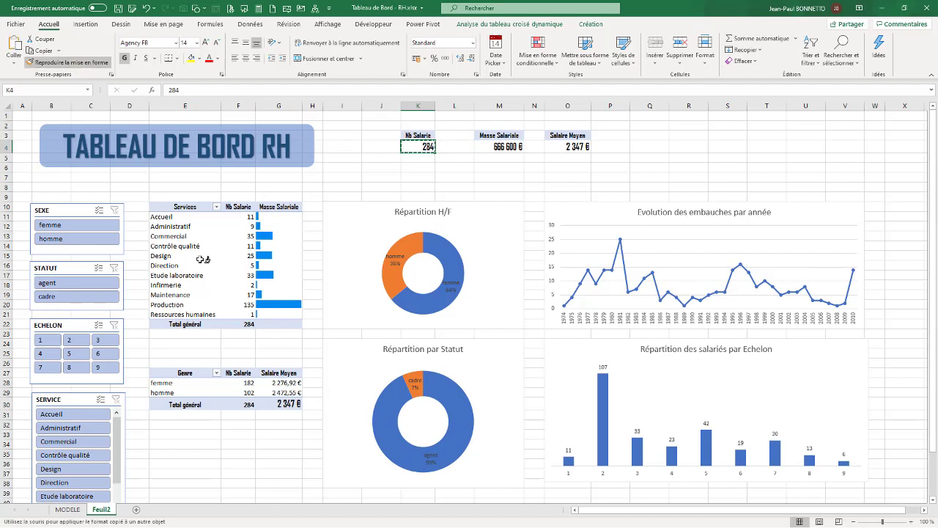
click(242, 324)
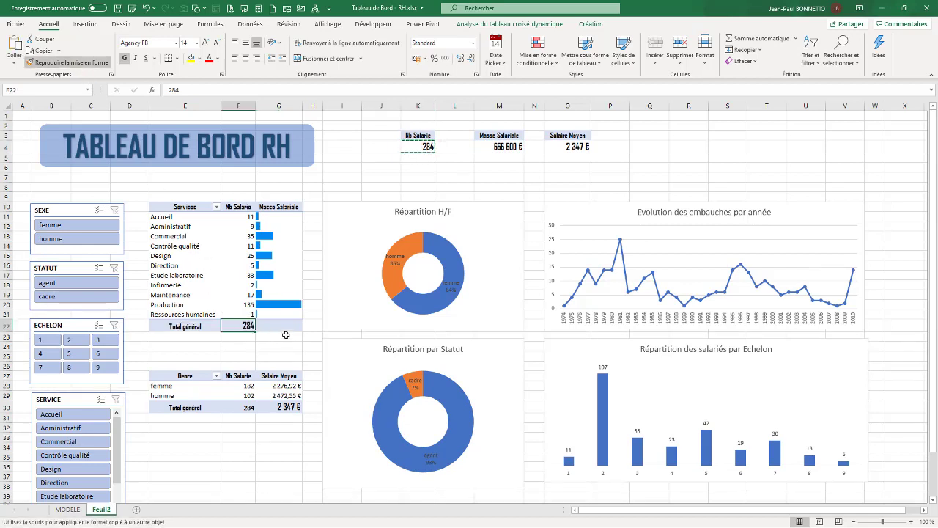
click(73, 62)
click(249, 407)
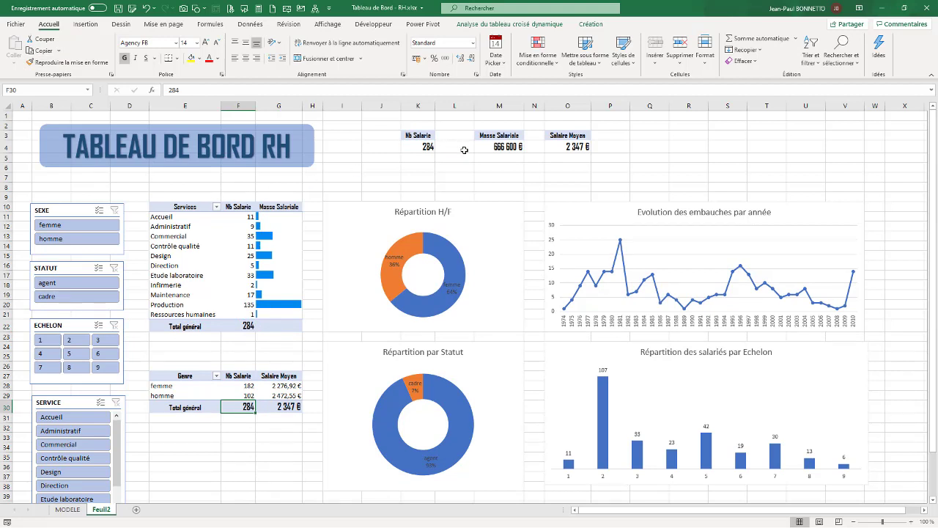
Insert the picture Logo Learnaccess.png from the Mes Logos folder
click(85, 24)
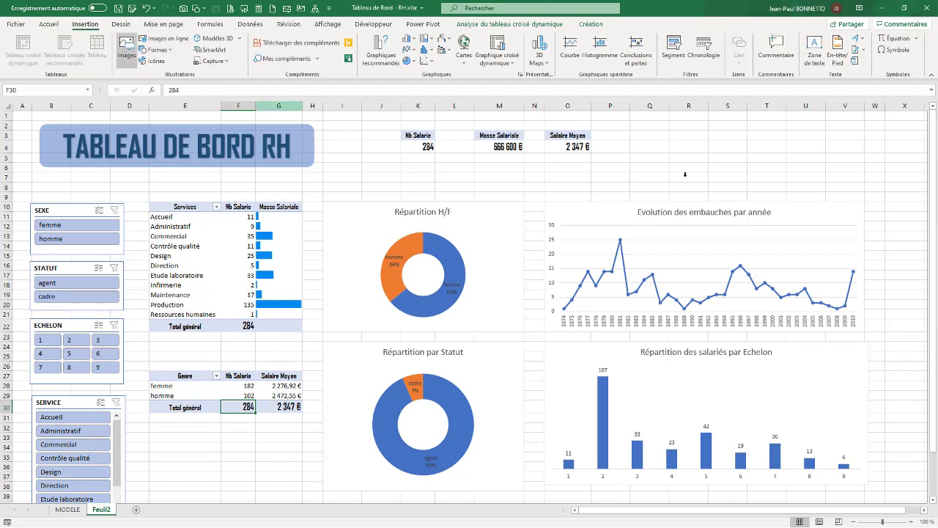
click(126, 53)
click(171, 100)
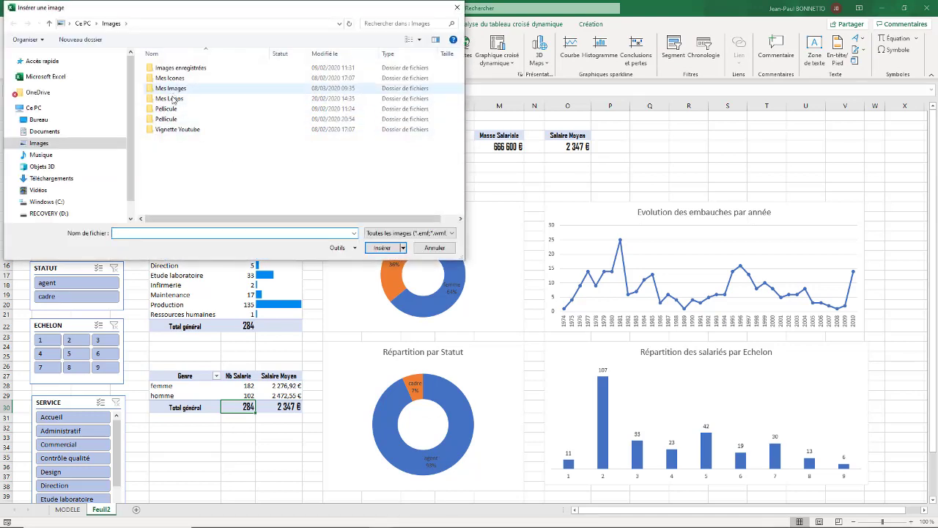
double_click(174, 102)
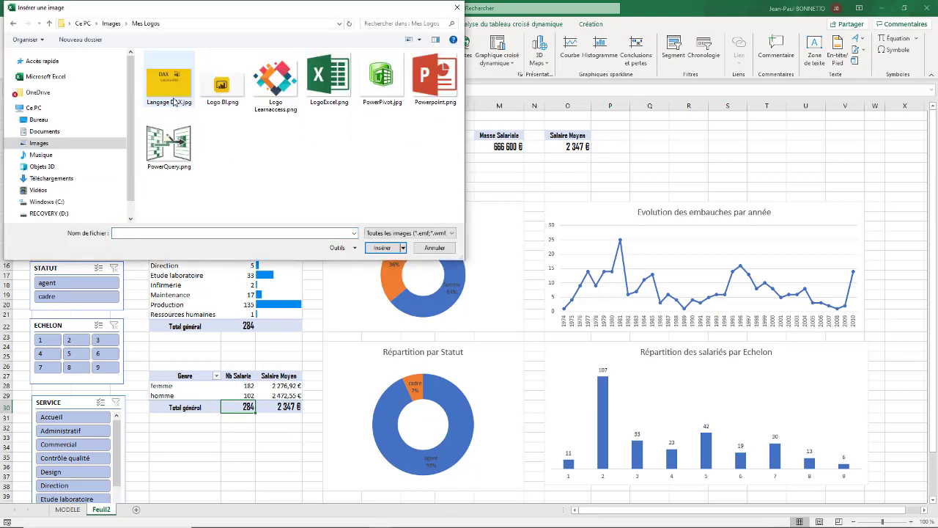
click(173, 102)
click(275, 82)
click(383, 247)
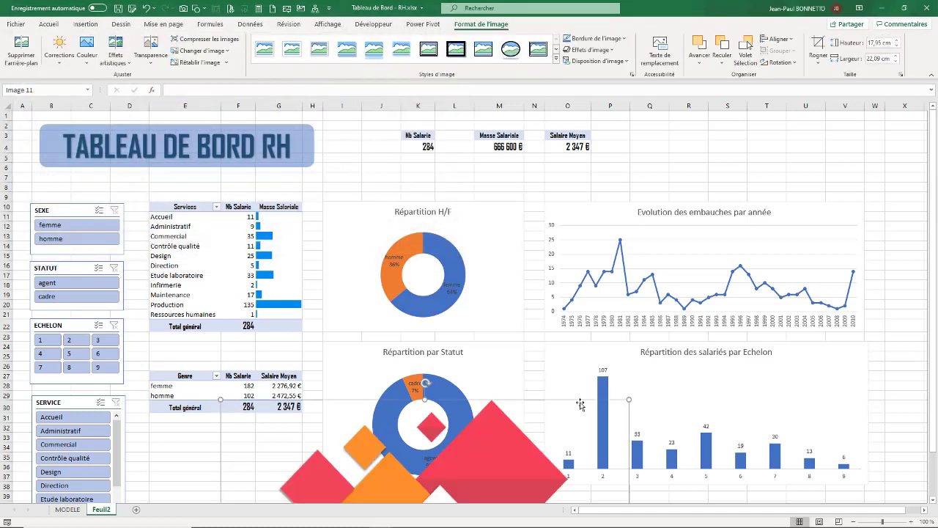
Shrink the logo to about 3.68 cm by 4.53 cm and place it above the yearly hiring chart, around columns T and U
drag(579, 404, 606, 149)
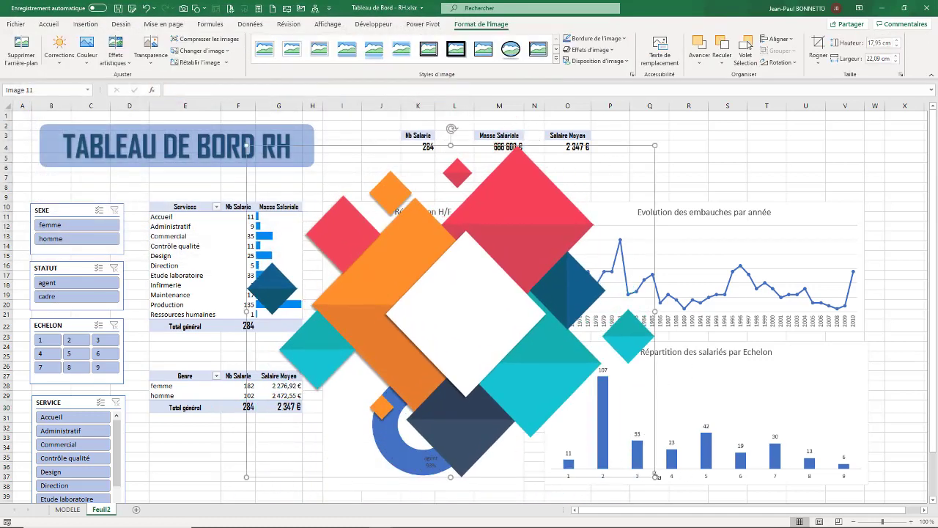
drag(656, 478, 711, 203)
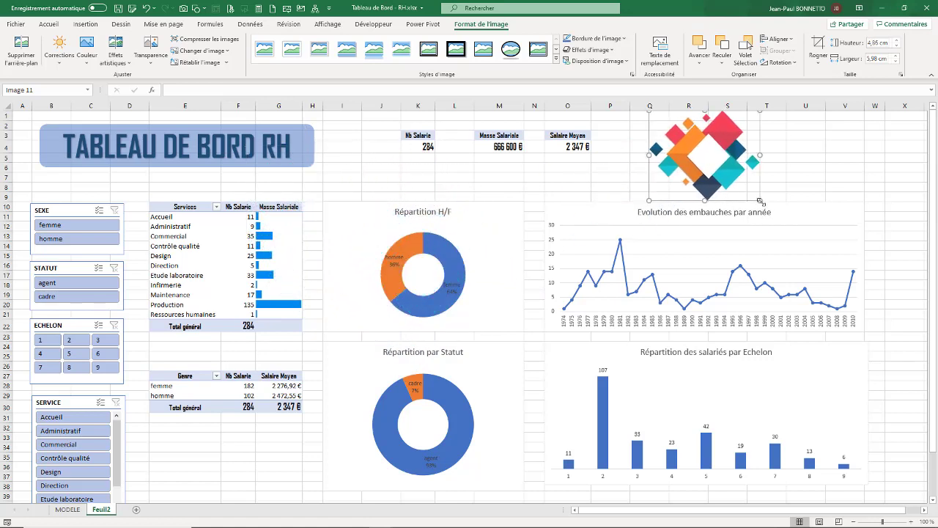
drag(759, 199, 815, 182)
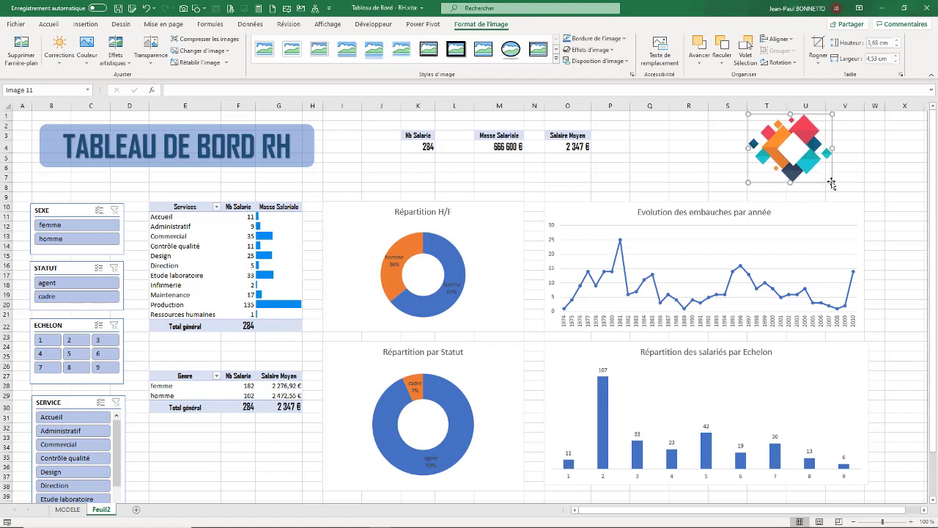
click(532, 177)
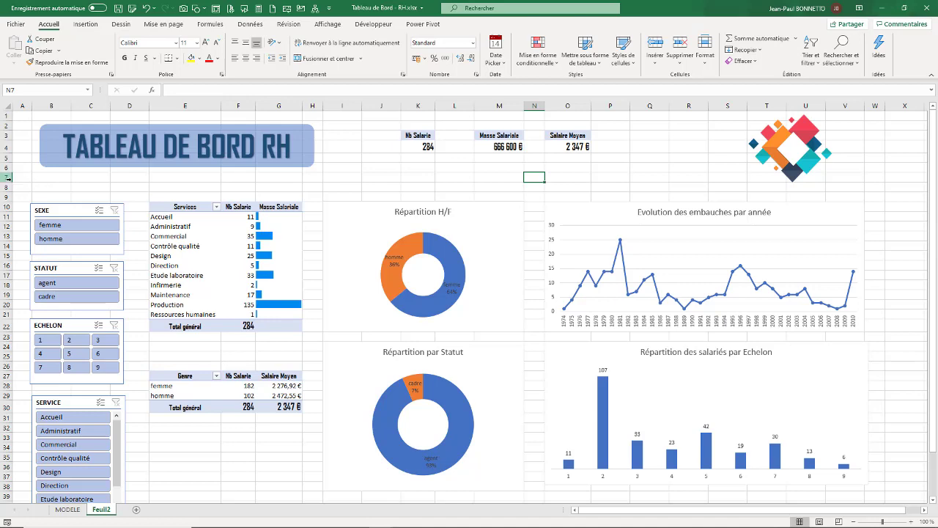
Delete the empty rows 7 and 8 between the title banner and the tables
drag(7, 177, 11, 183)
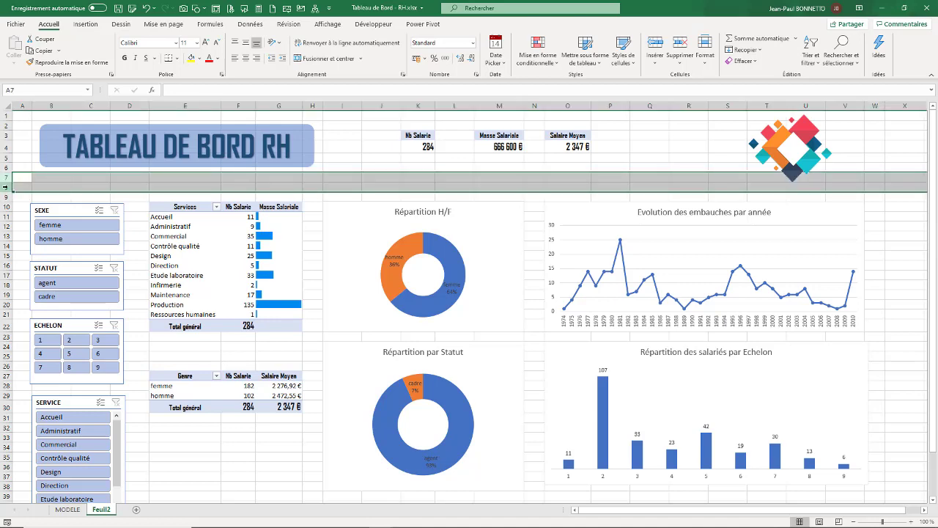
right_click(12, 184)
click(43, 284)
click(607, 160)
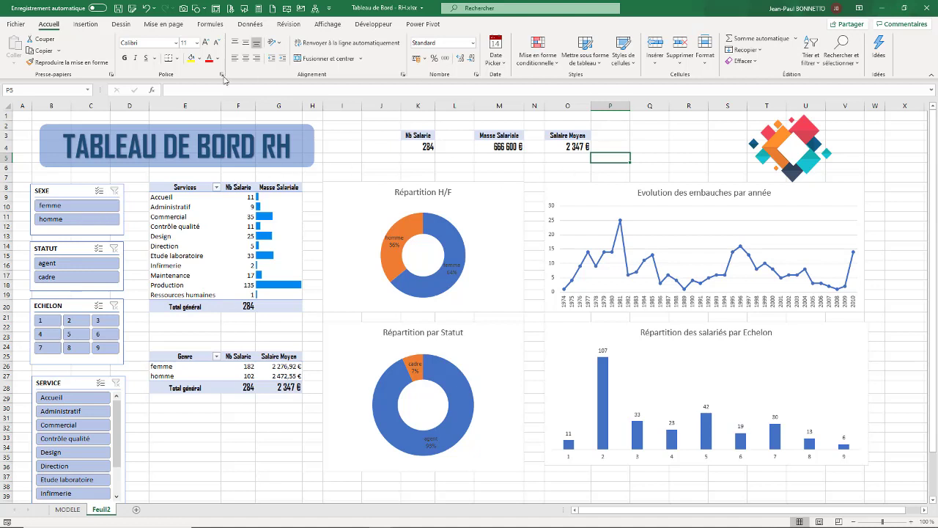
Widen columns B and C slightly, then nudge the SEXE slicer up and reduce its height
drag(71, 106, 125, 105)
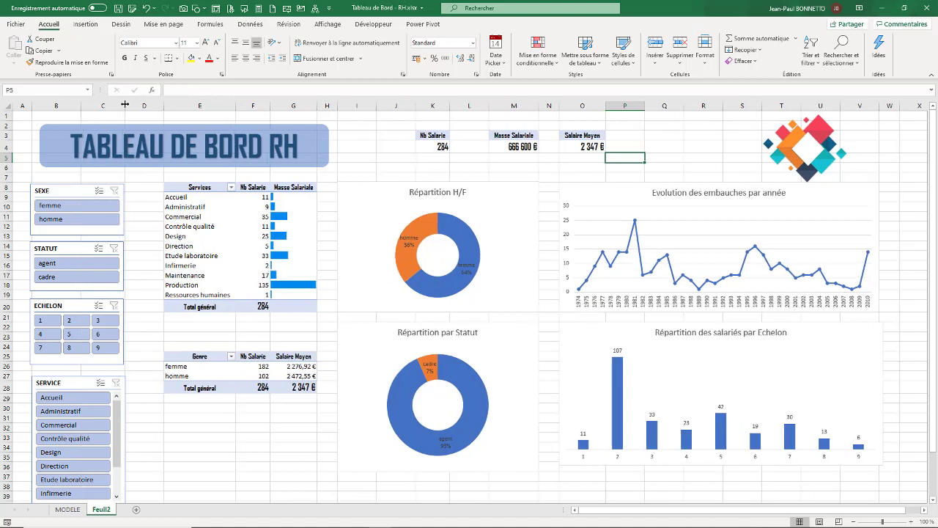
drag(81, 190, 79, 189)
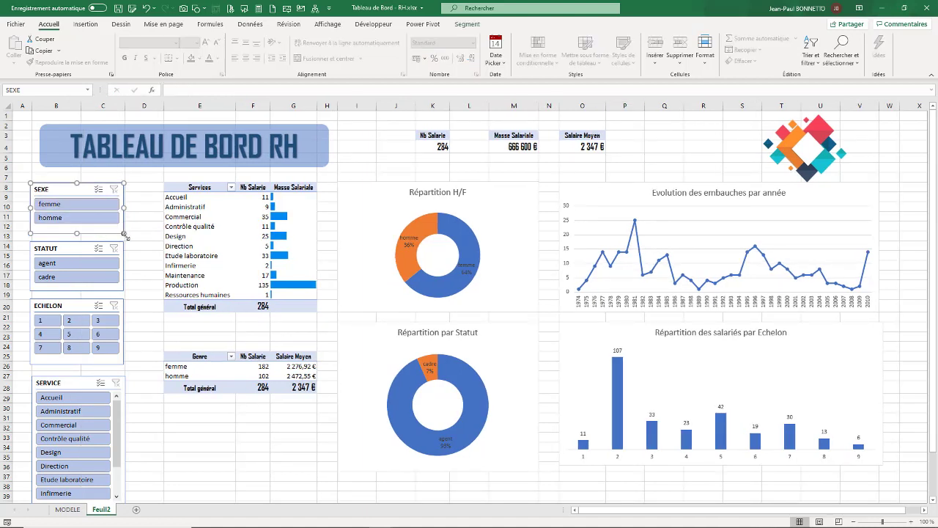
drag(125, 234, 126, 231)
Trim the heights of the STATUT and ECHELON slicers and move the SERVICE slicer up to line up beneath them
click(76, 248)
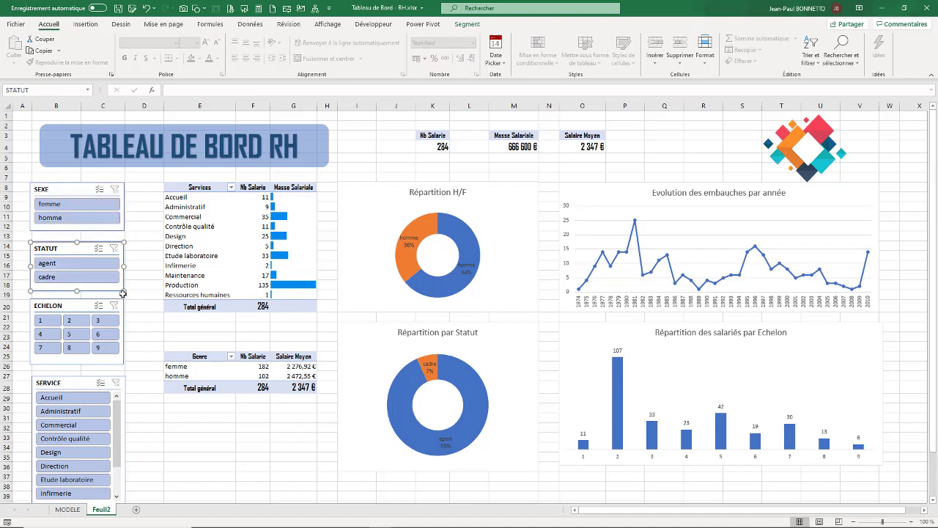
drag(122, 291, 125, 290)
click(91, 307)
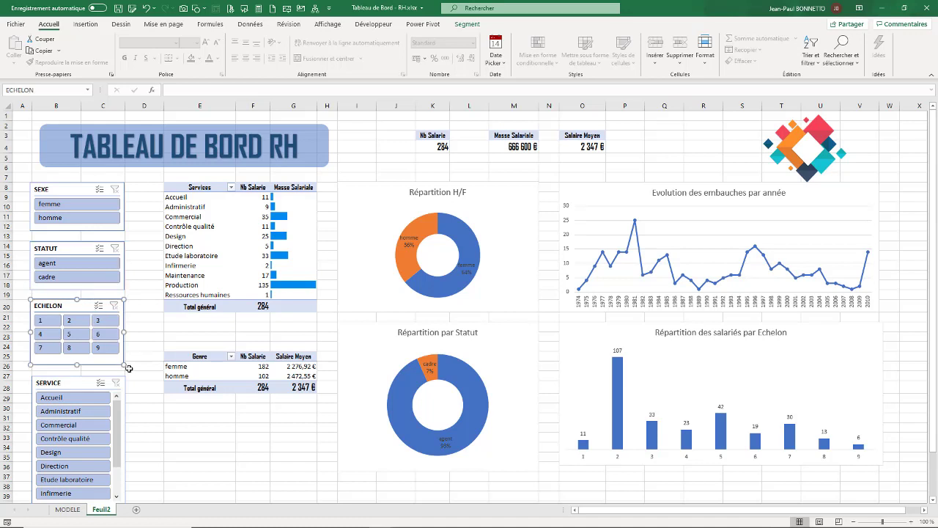
drag(123, 364, 125, 361)
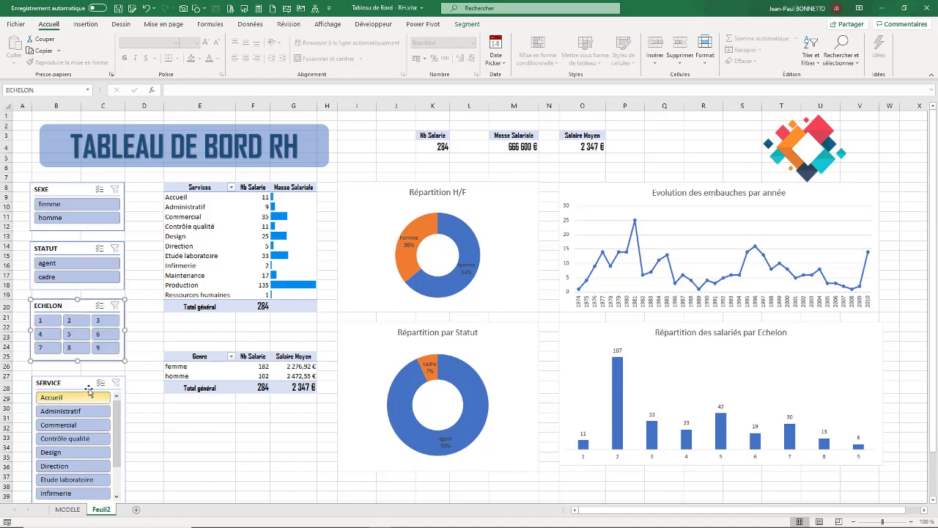
drag(84, 386, 84, 381)
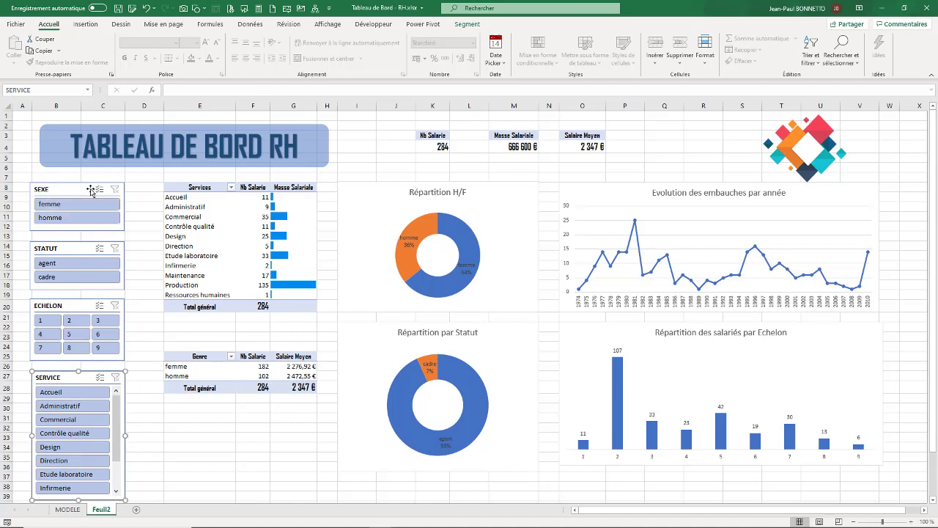
Move the title banner up and align it with column B's left edge, then widen it to the end of column H
click(128, 129)
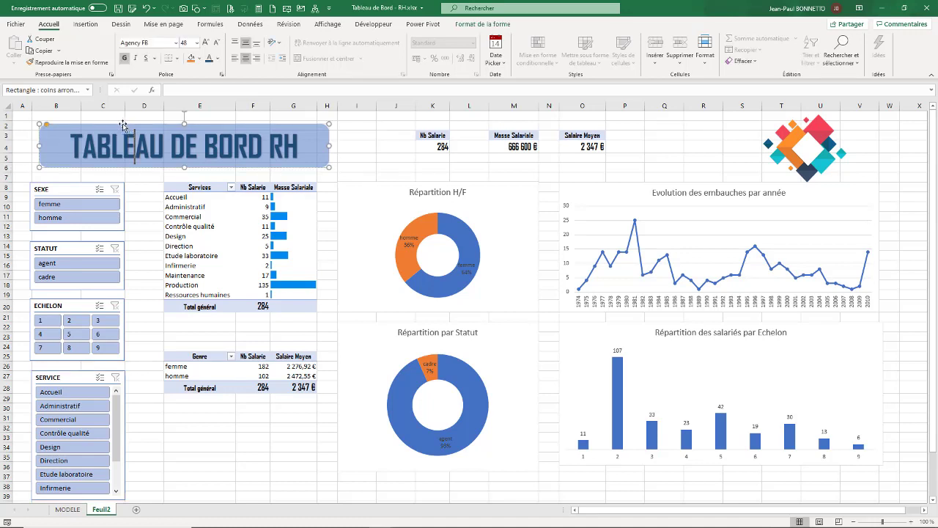
drag(122, 126, 115, 123)
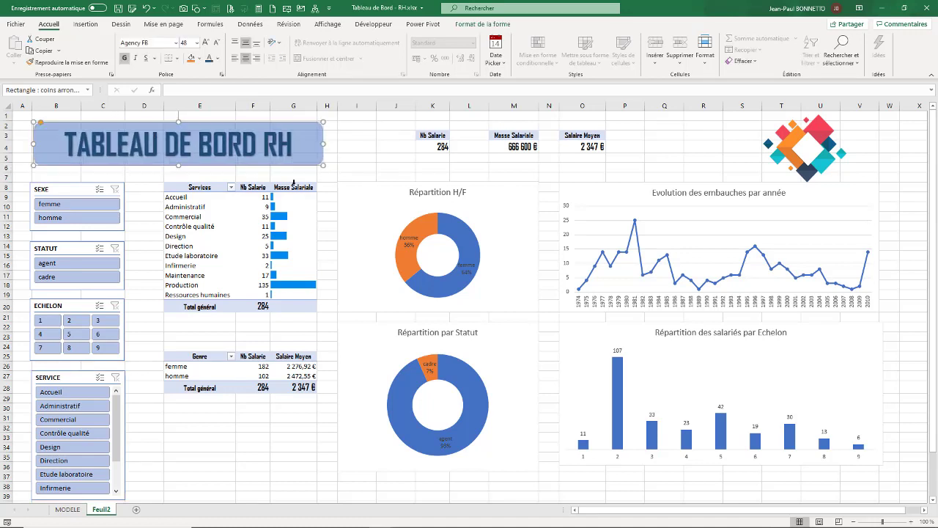
drag(291, 161, 337, 162)
key(alt)
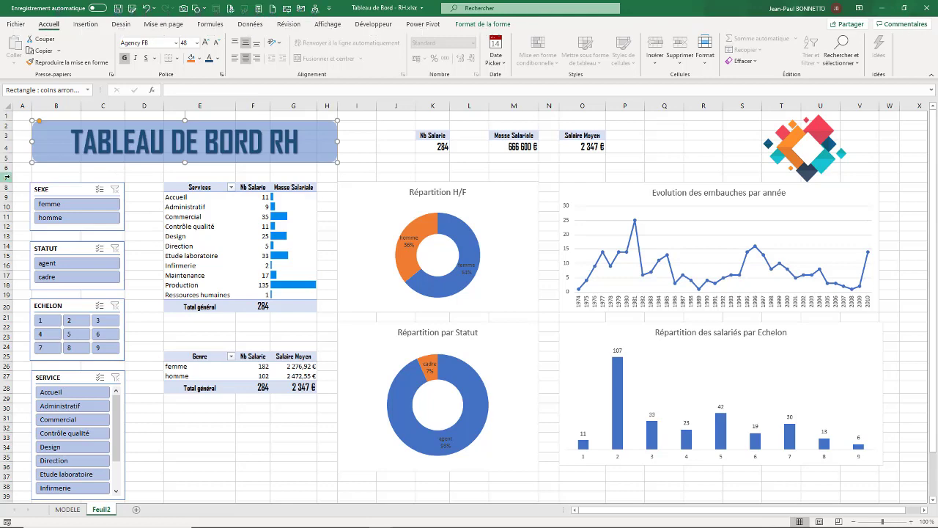
Delete the empty row 7 between the title banner and the tables
click(14, 177)
right_click(13, 177)
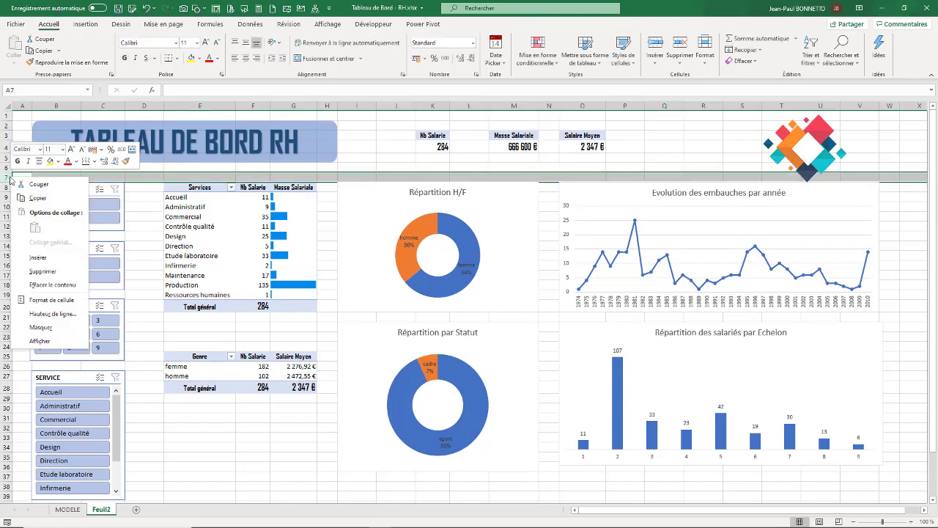
click(43, 271)
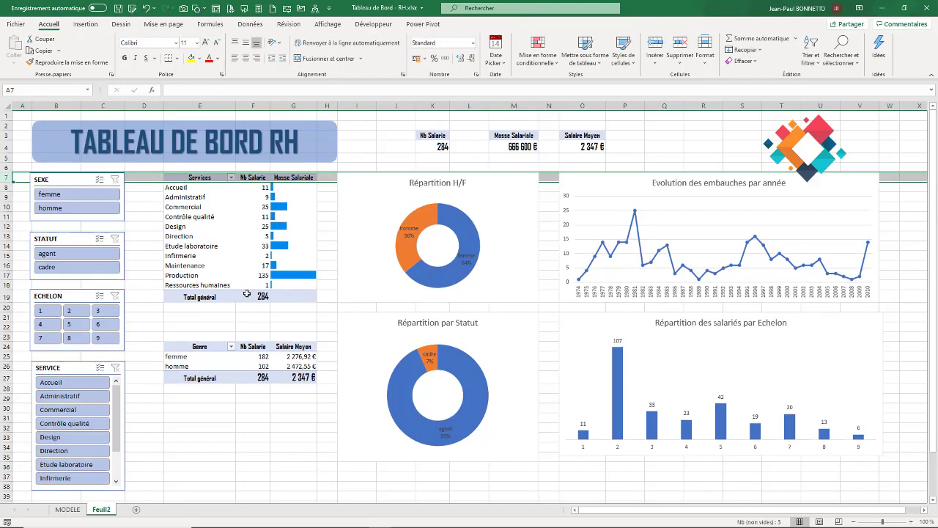
Lengthen the SERVICE slicer to about 7.57 cm and arrange its buttons in 2 columns
click(94, 489)
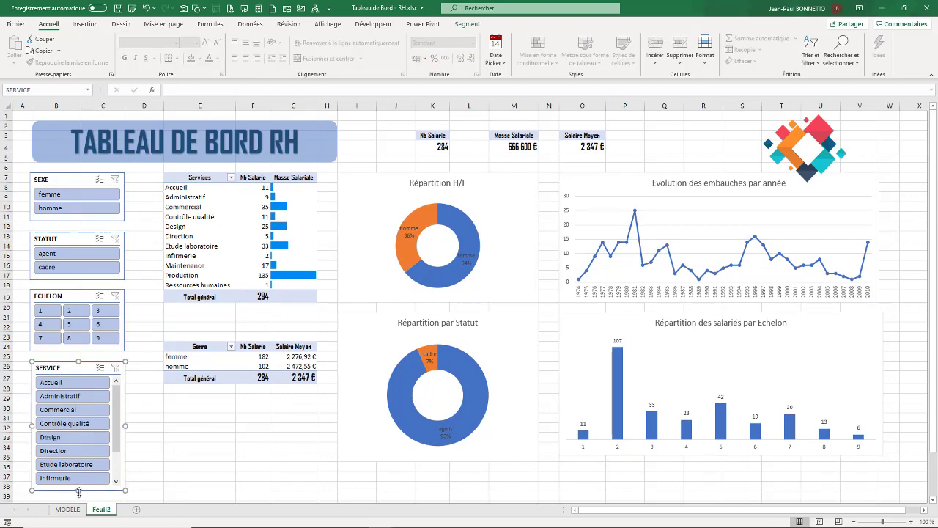
click(79, 486)
scroll(82, 469, down, 2)
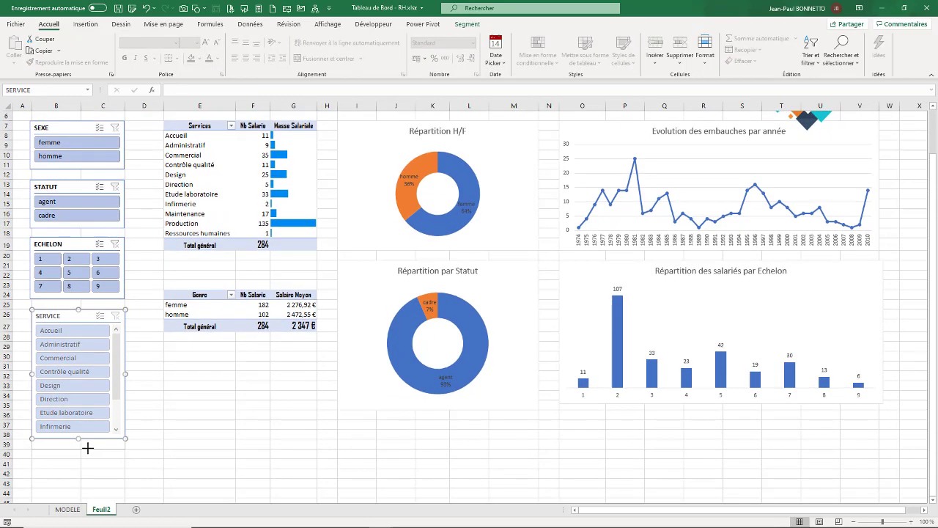
drag(88, 447, 87, 447)
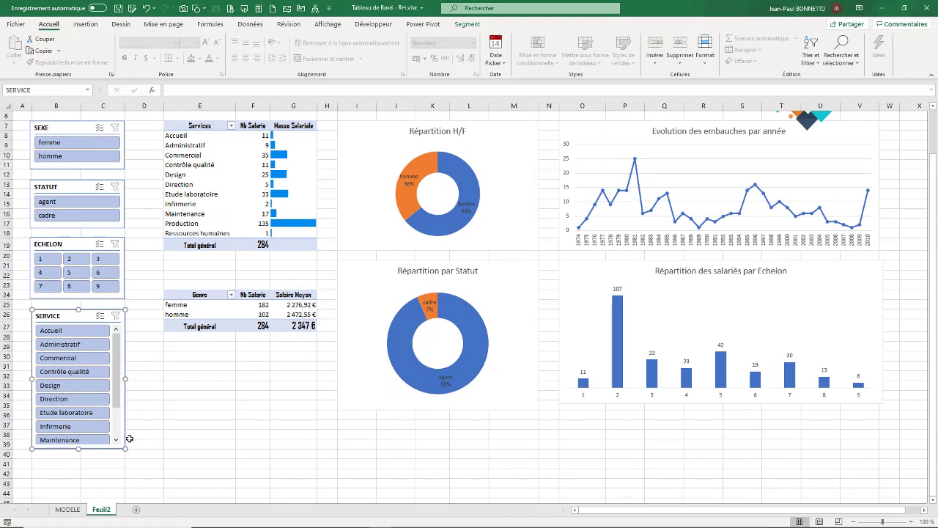
click(466, 25)
click(553, 38)
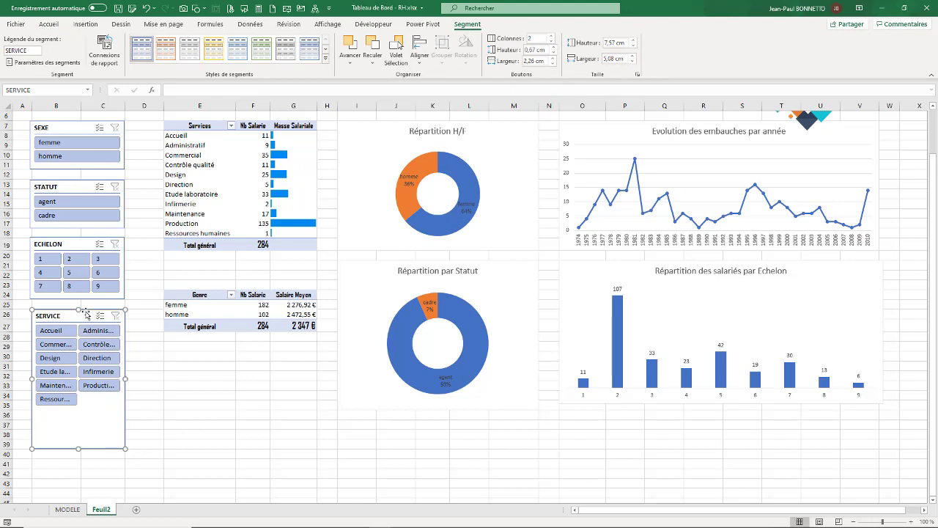
Move the SERVICE slicer down to row 29, widen it to about 7.2 cm and shorten it to just fit its buttons
drag(85, 314, 85, 346)
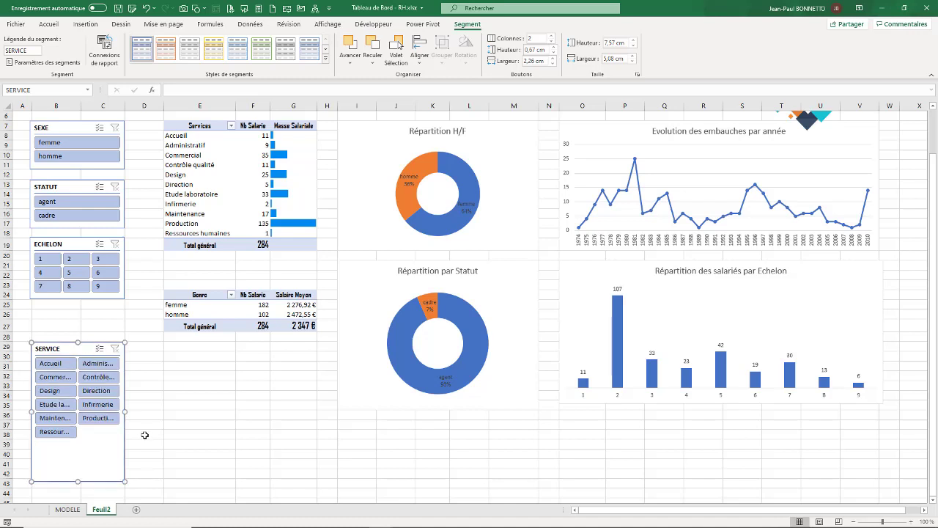
drag(149, 412, 163, 412)
click(66, 432)
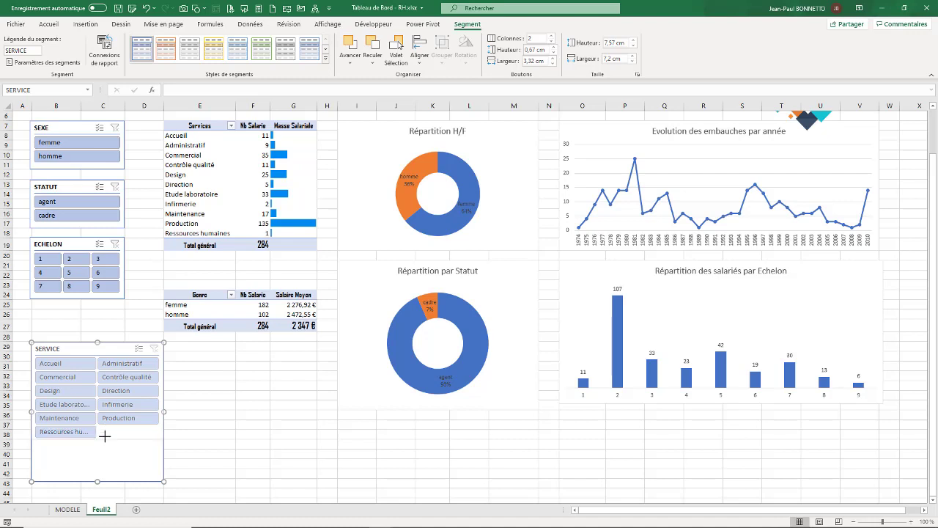
drag(97, 482, 105, 437)
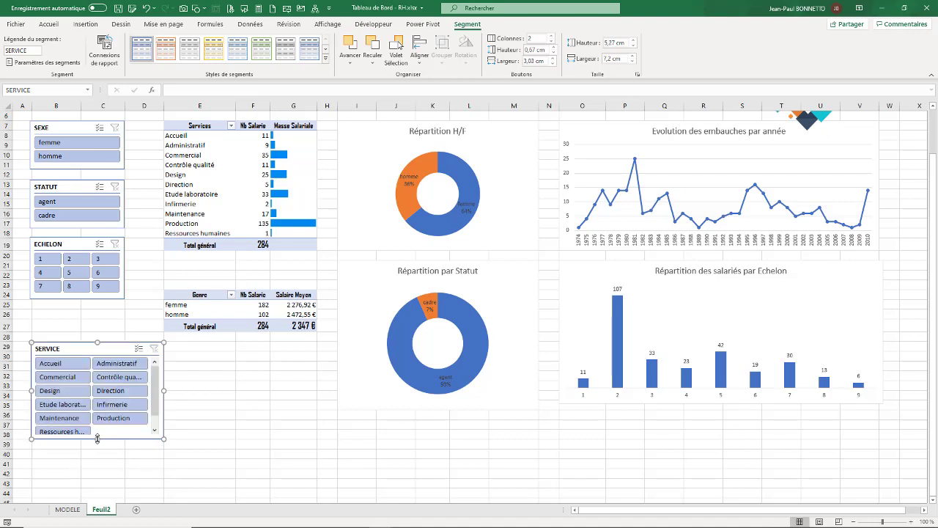
click(195, 403)
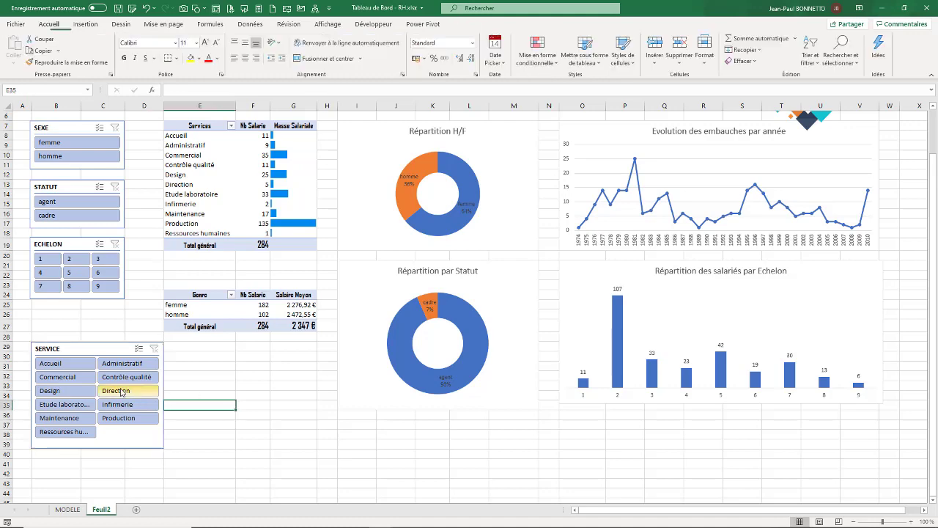
scroll(180, 382, up, 2)
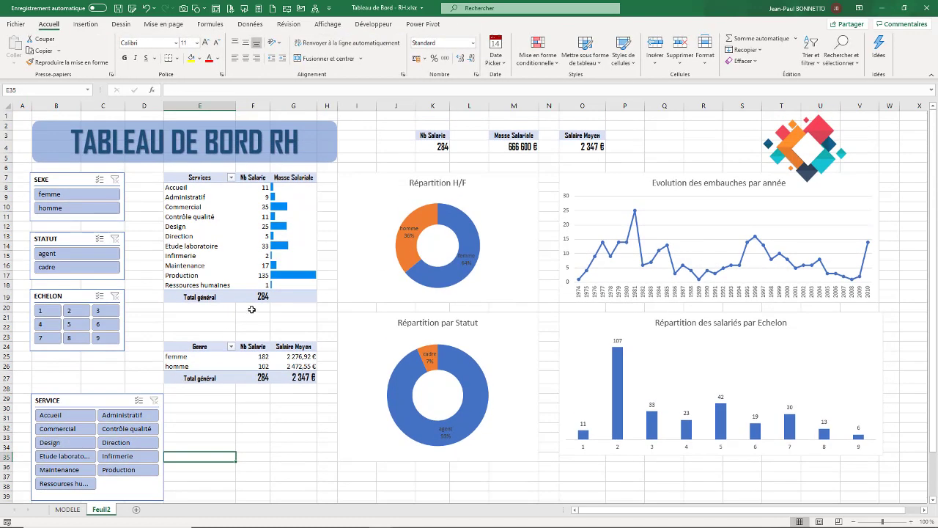
click(160, 440)
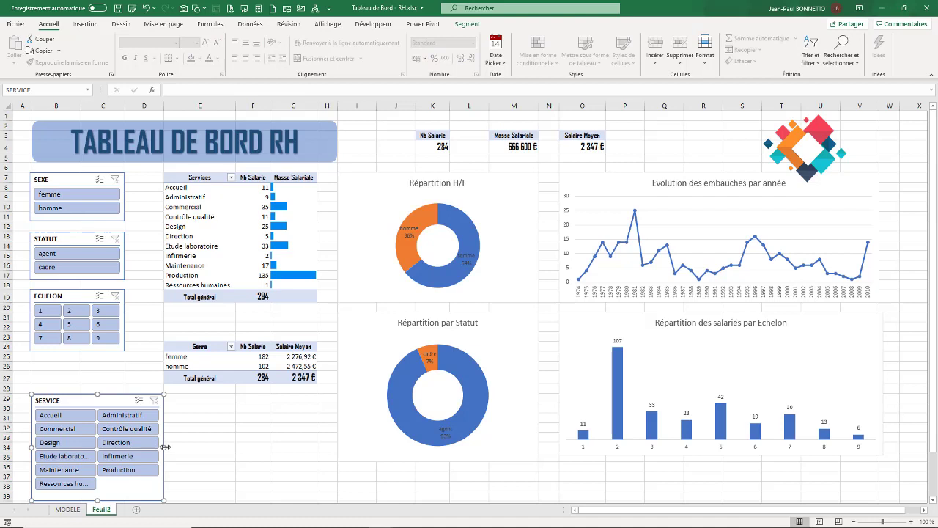
drag(165, 447, 165, 447)
click(260, 431)
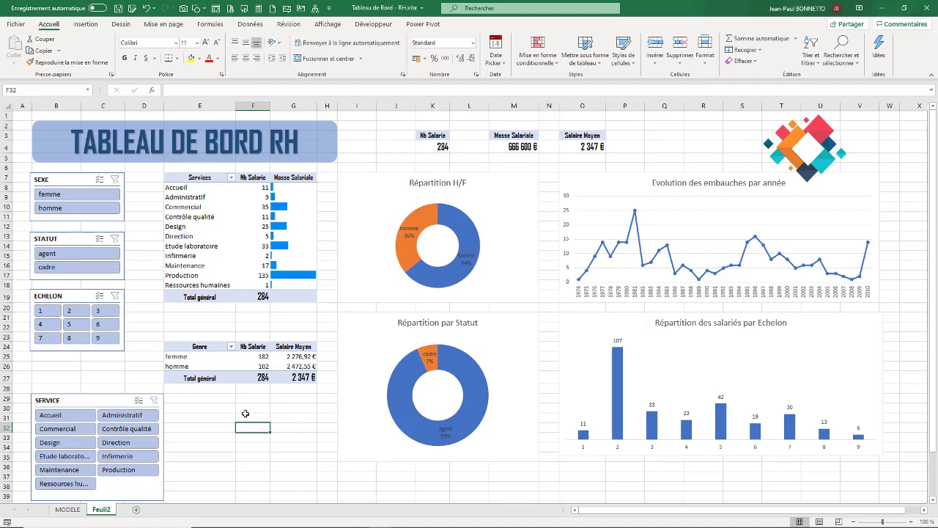
Format the Répartition H/F chart title in bold, dark blue, size 16
click(425, 187)
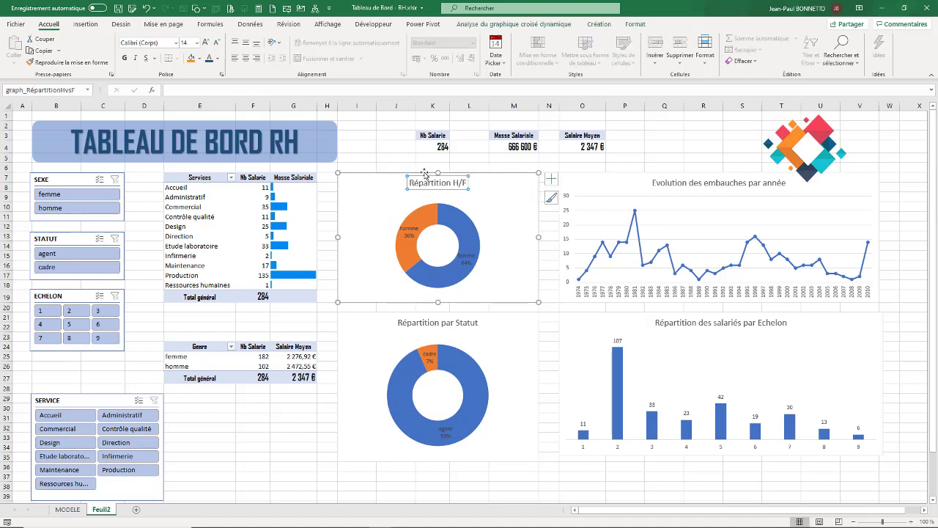
click(125, 58)
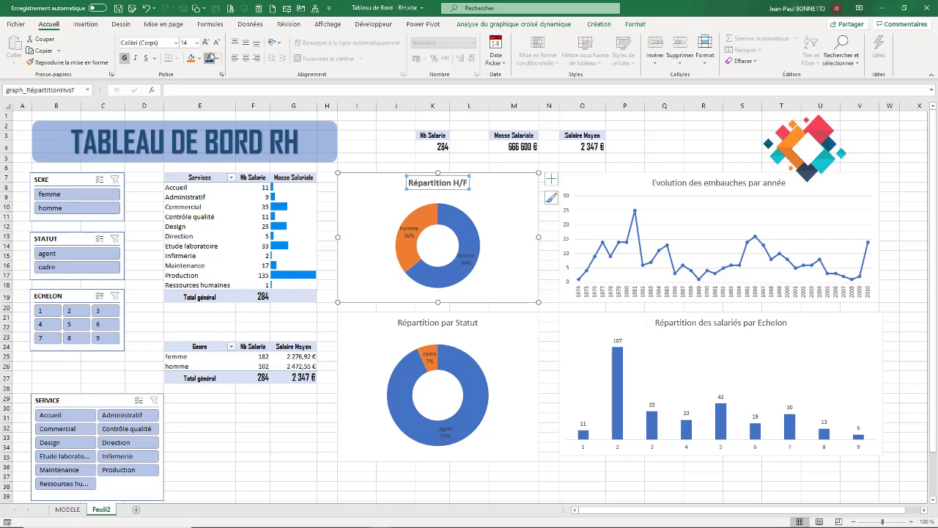
click(206, 42)
Copy the Répartition H/F title's formatting to the titles of the yearly hiring, Echelon and Statut charts
double_click(86, 63)
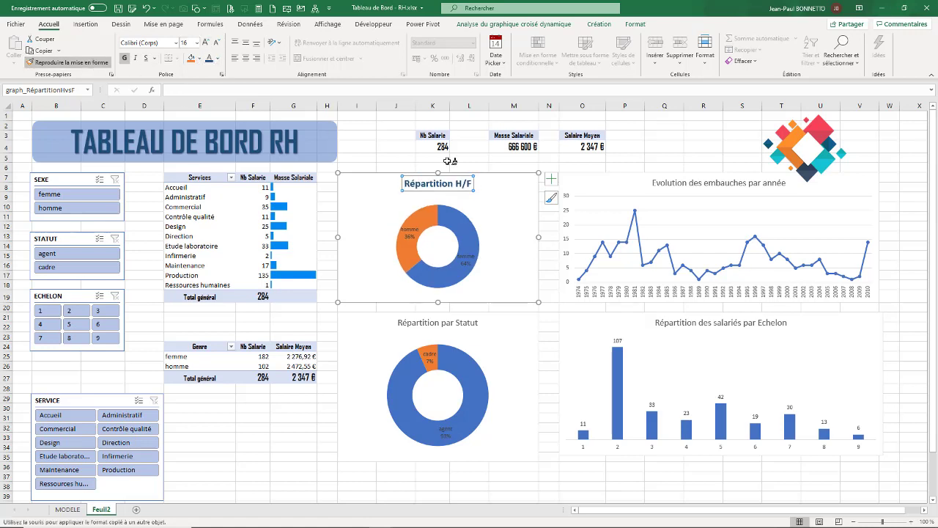
click(689, 205)
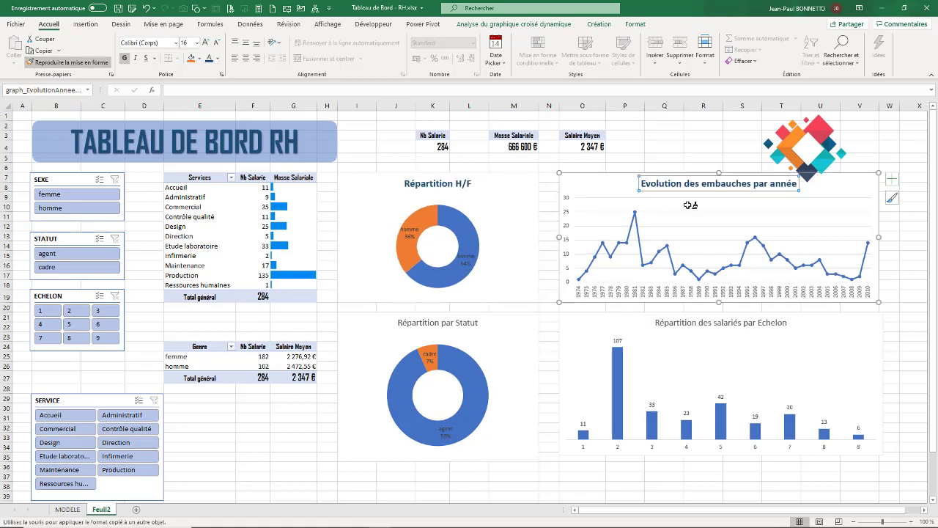
click(713, 322)
click(449, 322)
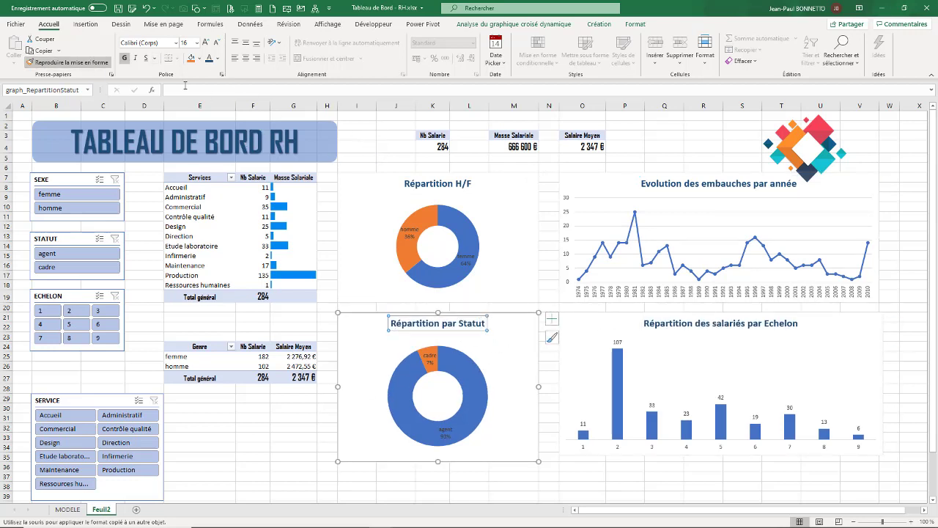
click(70, 63)
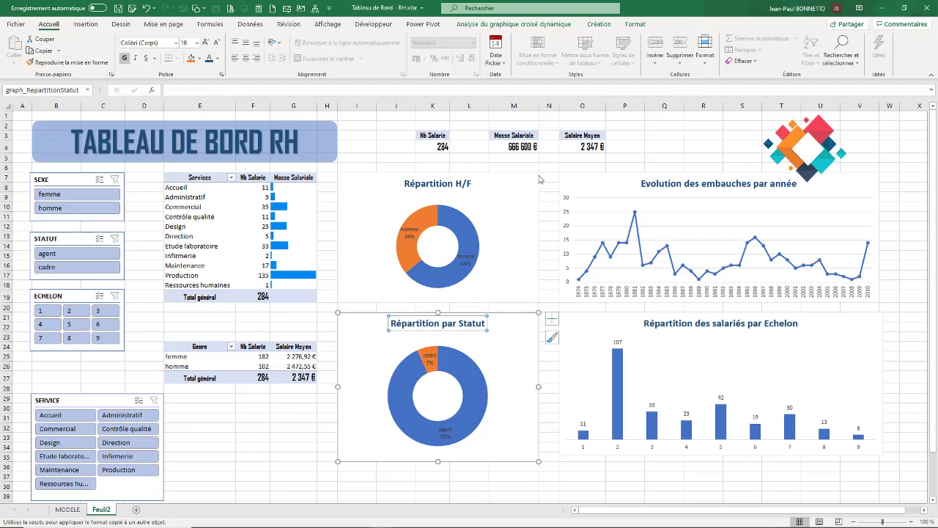
key(Escape)
click(171, 93)
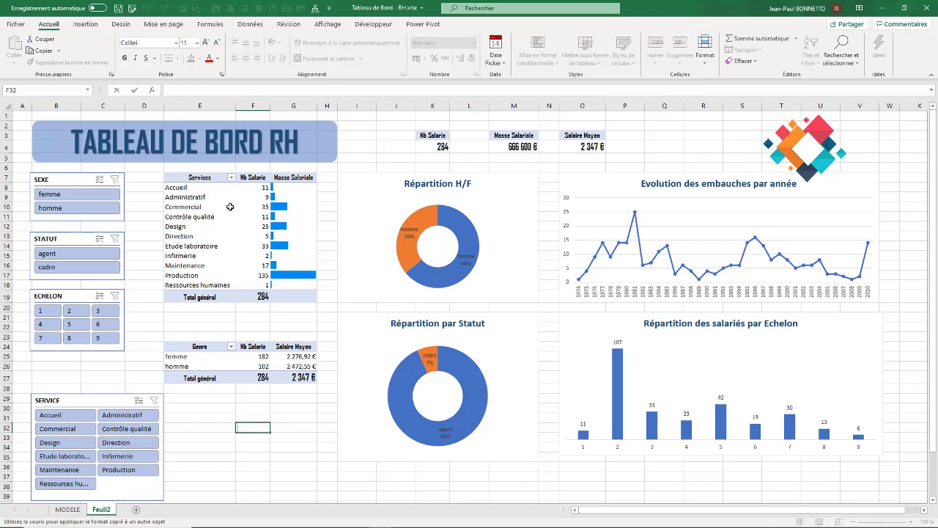
key(Escape)
click(437, 146)
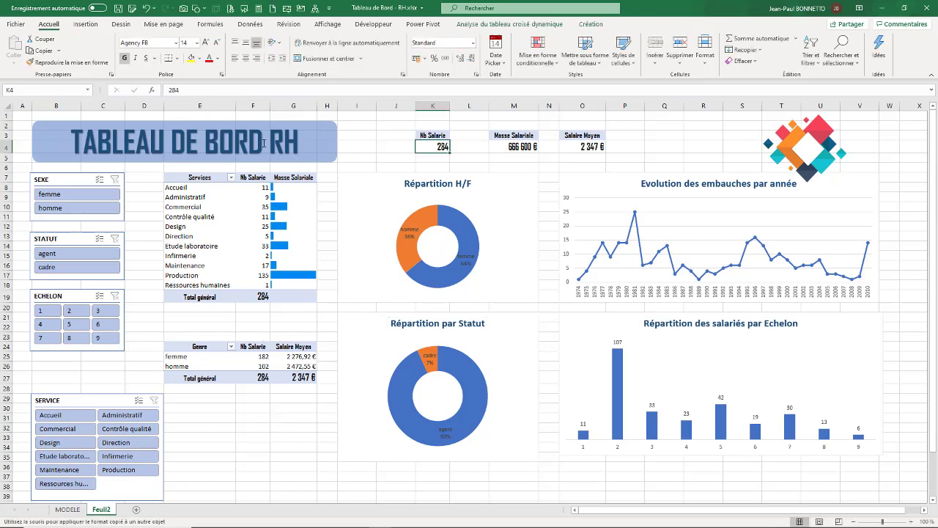
Format the data labels of the Echelon column chart in bold Agency FB, size 12
click(617, 342)
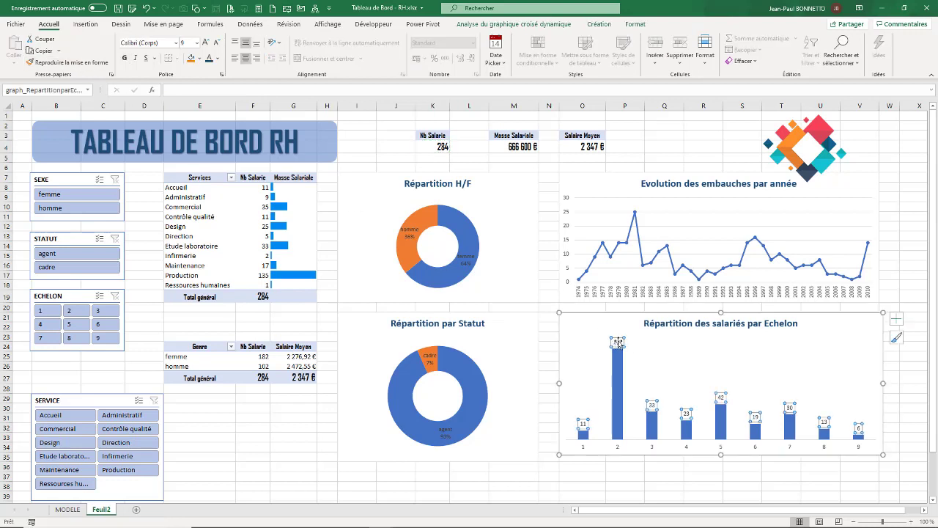
click(124, 59)
click(176, 44)
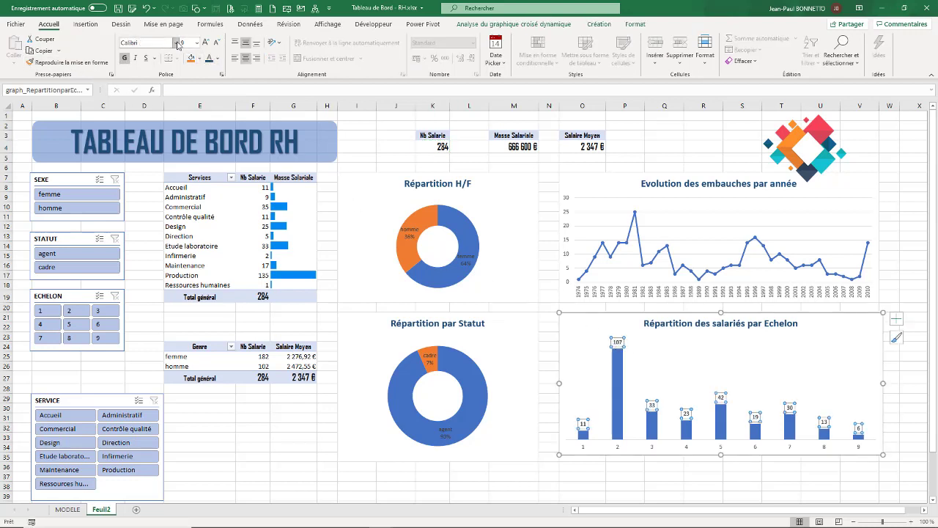
click(148, 119)
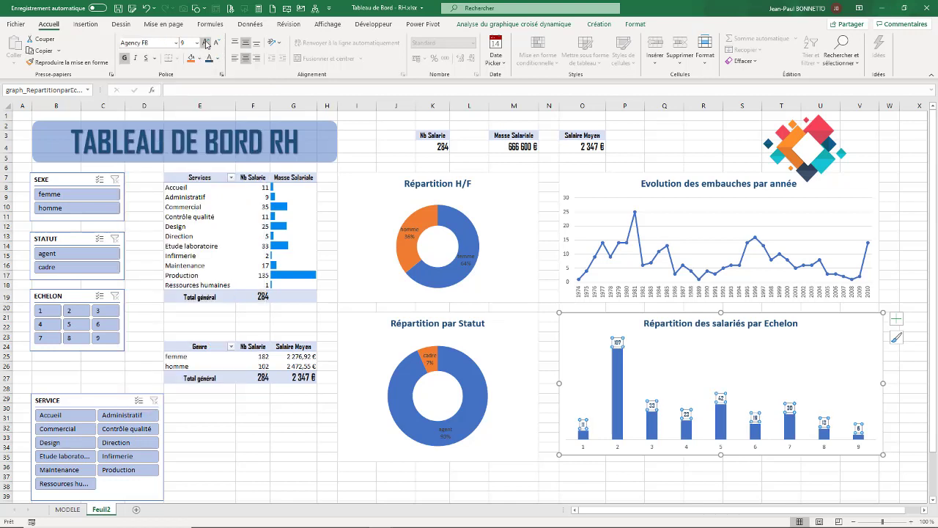
click(206, 44)
click(206, 44)
click(206, 43)
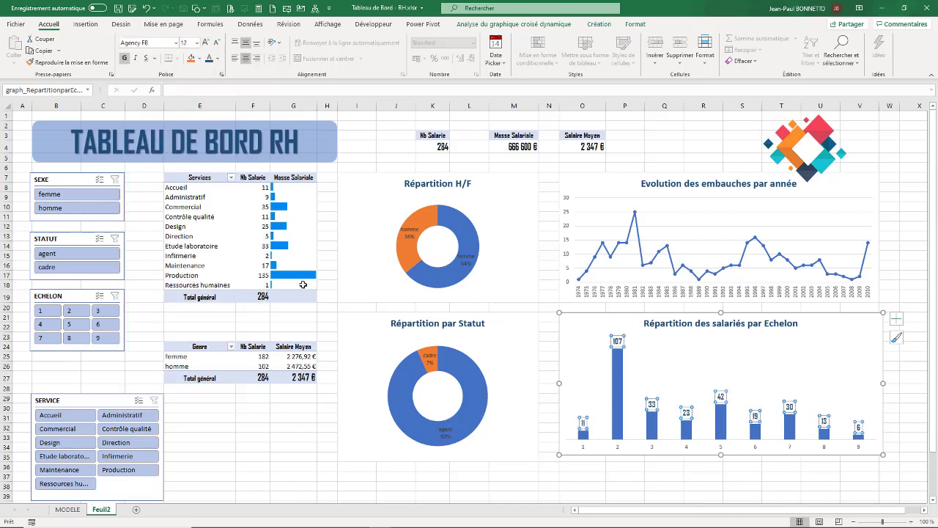
Format the data labels of the Répartition par Statut doughnut in bold white, size 18
click(424, 362)
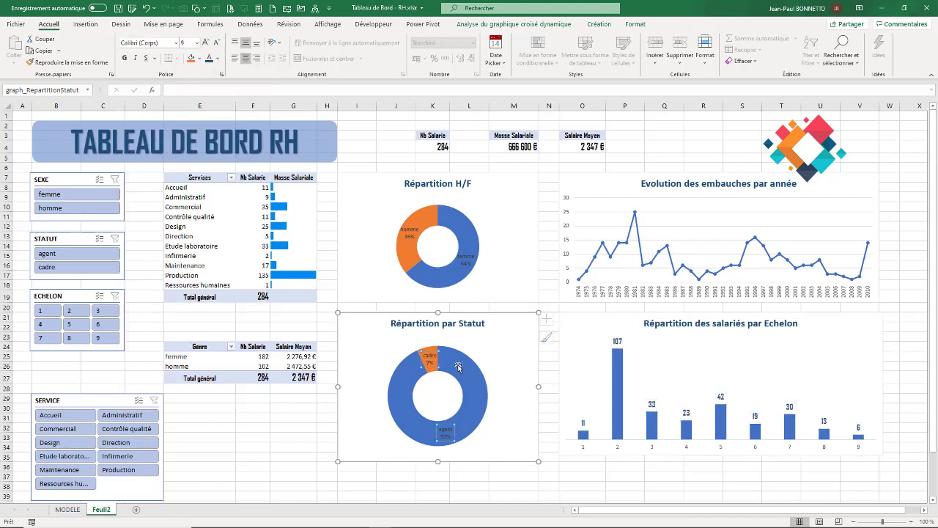
click(219, 59)
click(225, 99)
click(206, 43)
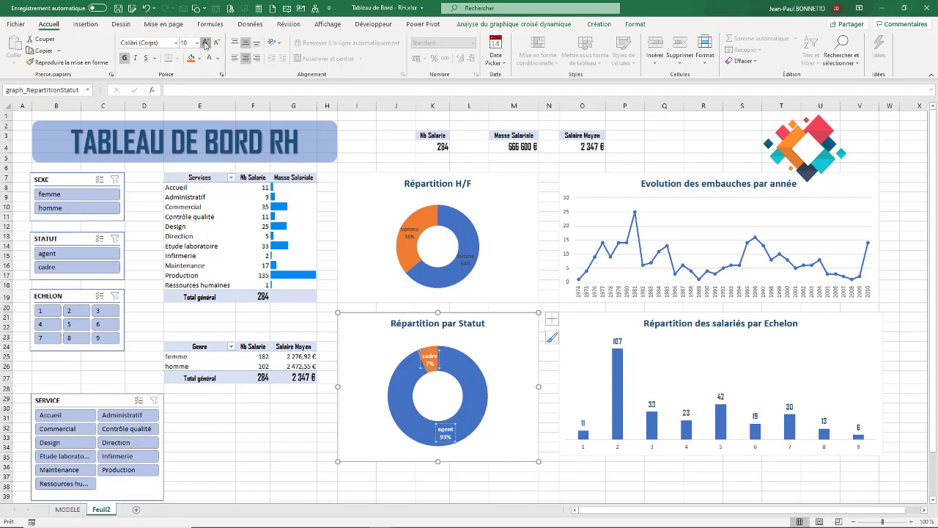
click(206, 42)
click(206, 43)
click(206, 42)
click(206, 43)
click(206, 42)
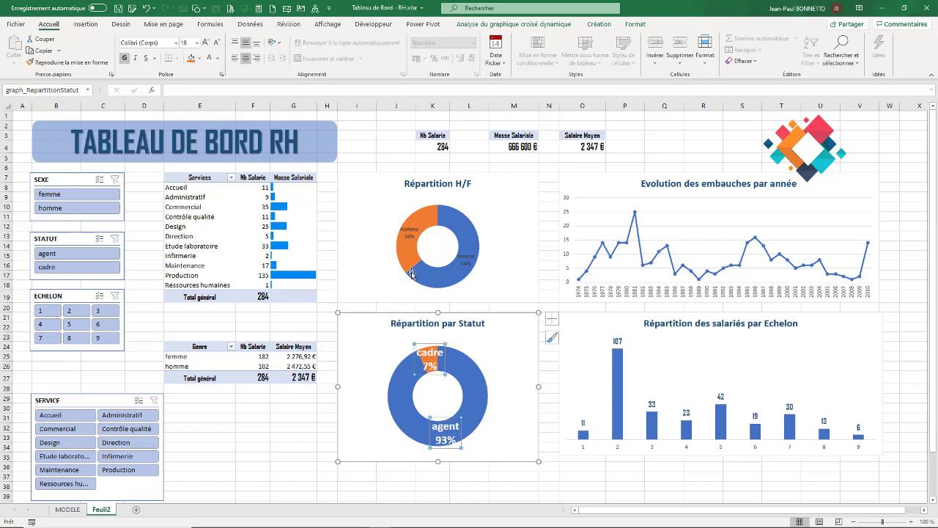
Format the data labels of the Répartition H/F doughnut in bold white, size 16
click(411, 234)
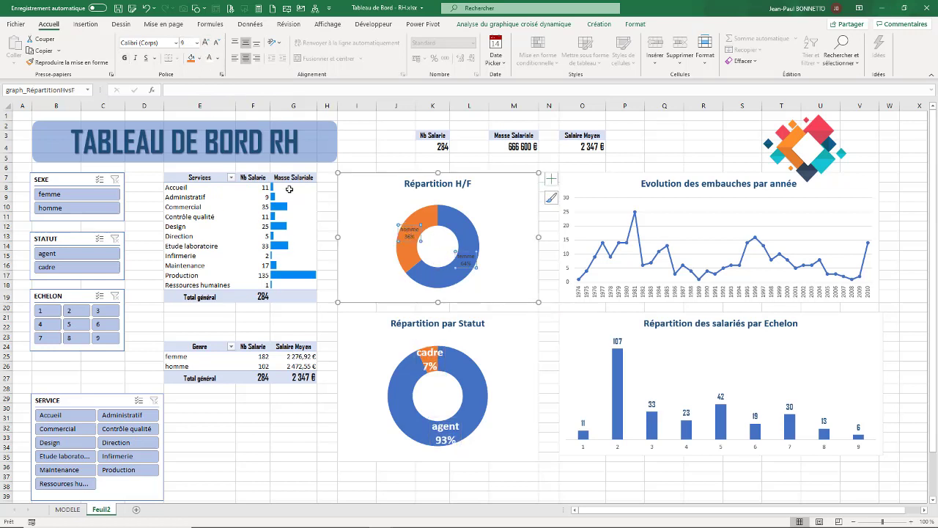
click(125, 58)
click(207, 43)
click(207, 44)
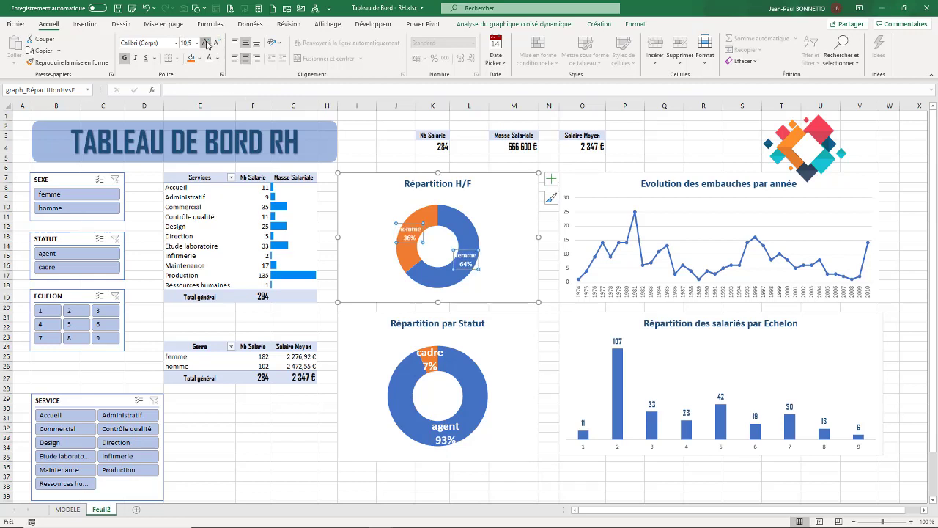
click(207, 44)
click(207, 44)
click(207, 44)
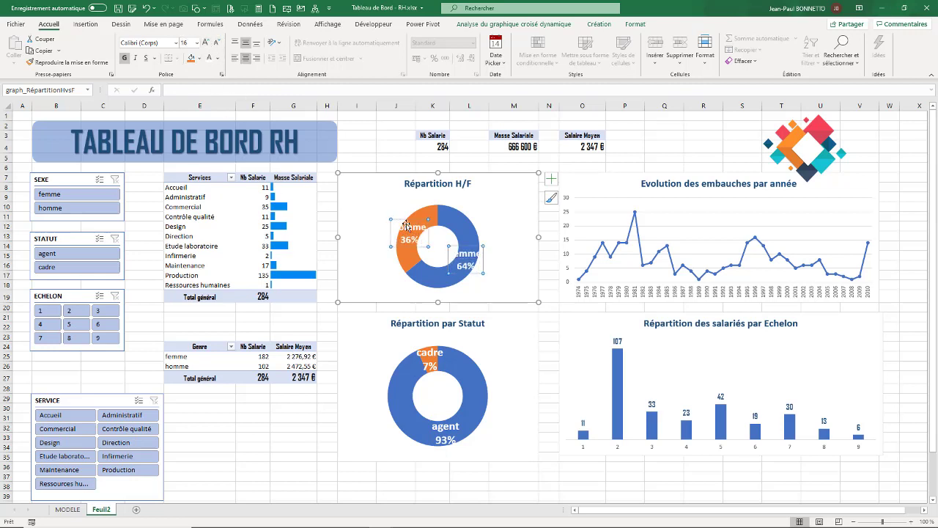
Enlarge the plot area of the Répartition H/F doughnut within its chart
click(462, 225)
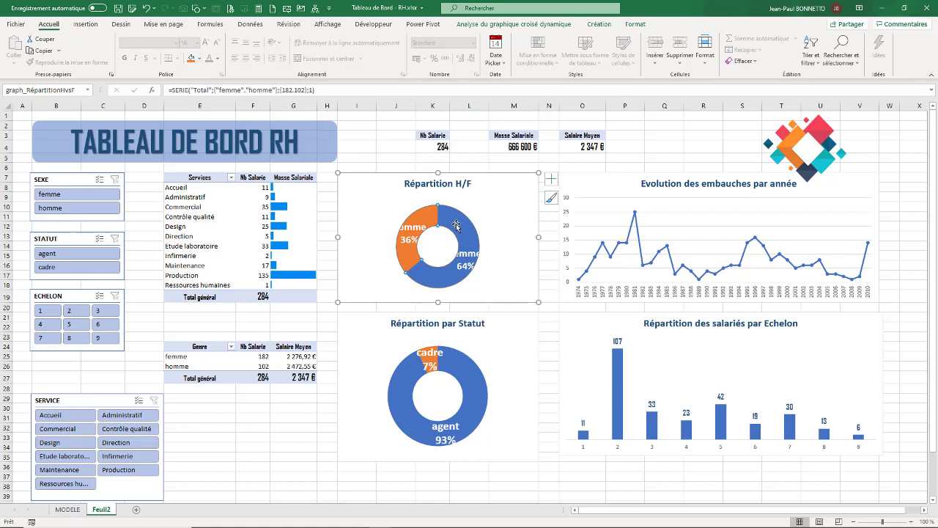
right_click(455, 226)
key(Escape)
click(401, 209)
drag(396, 205, 386, 195)
drag(479, 291, 491, 300)
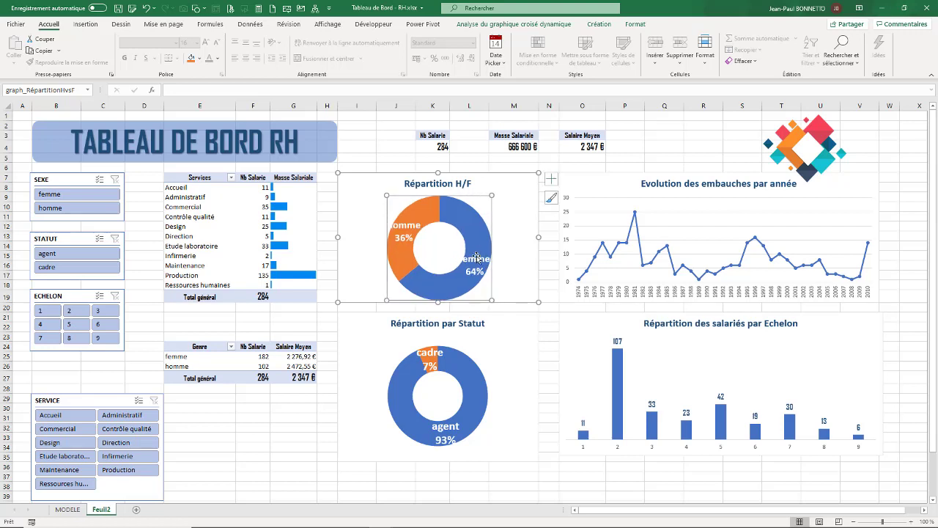
Enlarge the plot area of the Répartition par Statut doughnut so it fills the space below the chart title
click(469, 356)
click(452, 346)
click(464, 346)
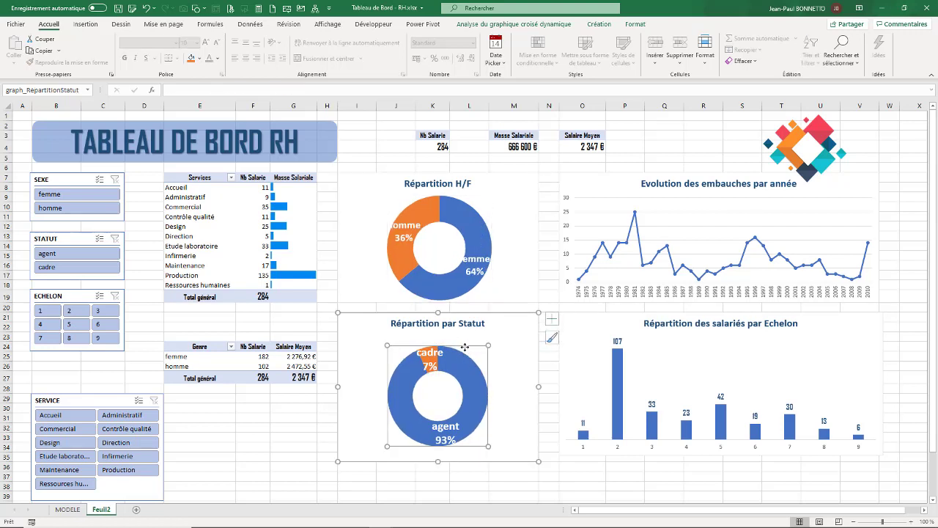
drag(388, 447, 375, 459)
drag(490, 345, 504, 340)
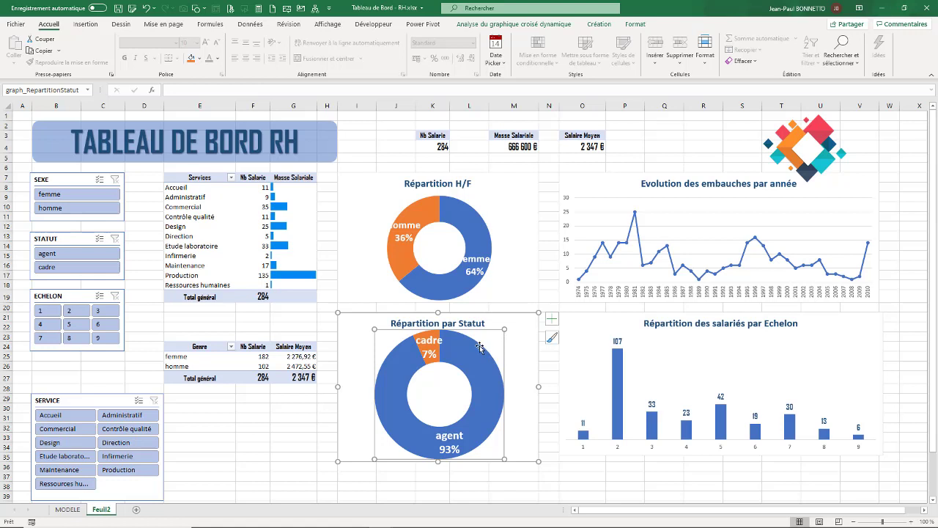
right_click(471, 228)
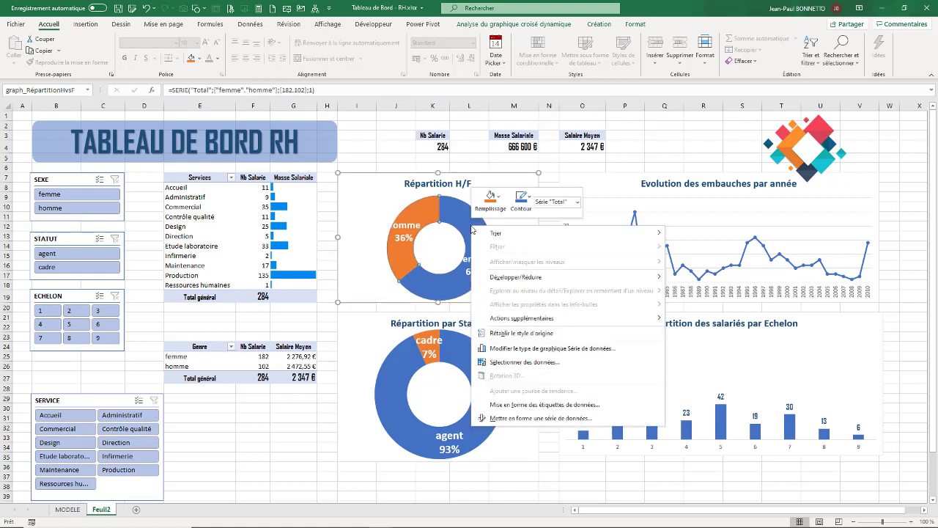
click(528, 418)
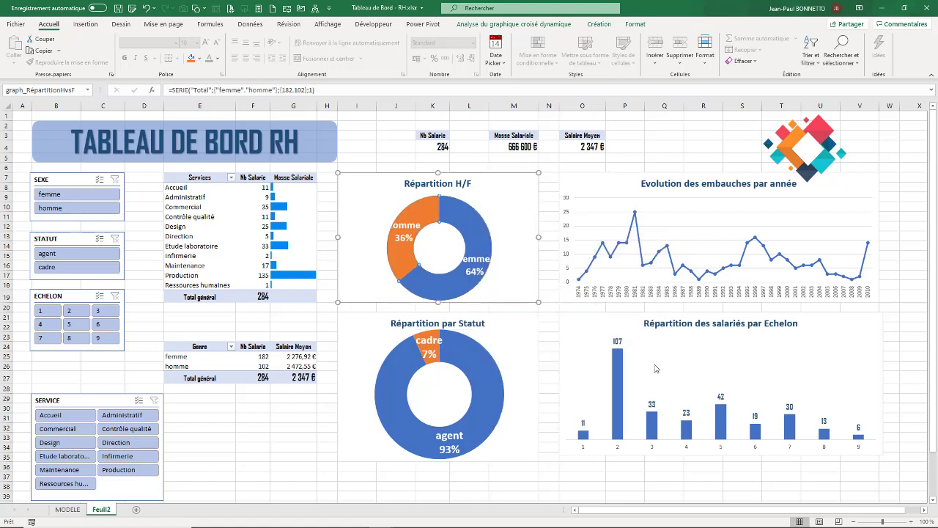
click(540, 199)
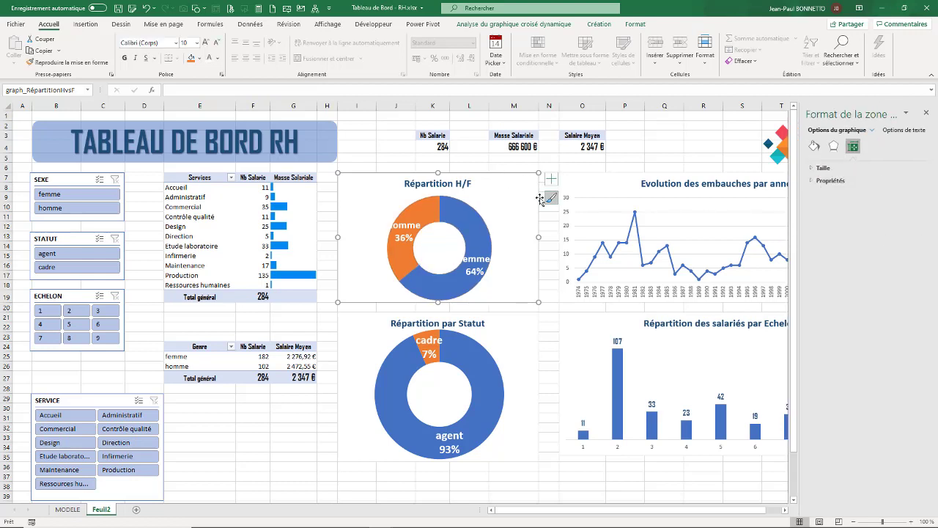
right_click(470, 178)
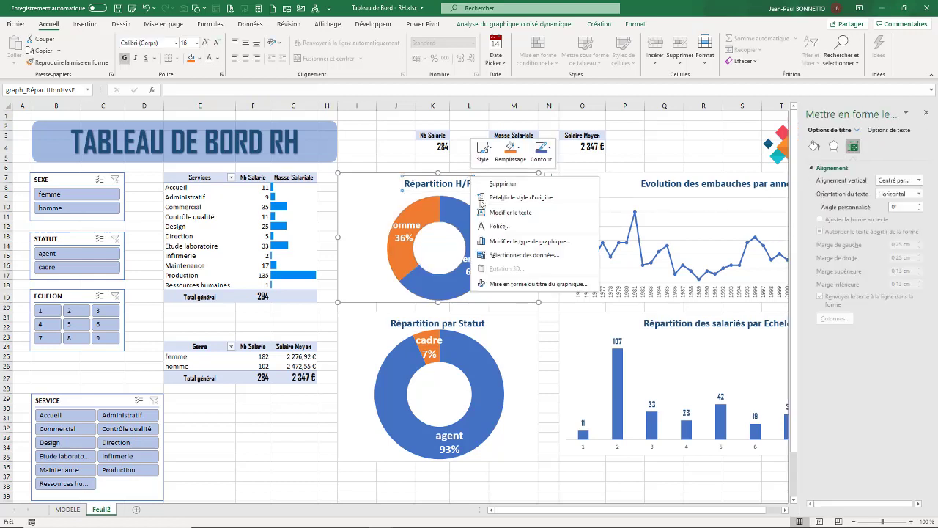
click(520, 290)
click(526, 190)
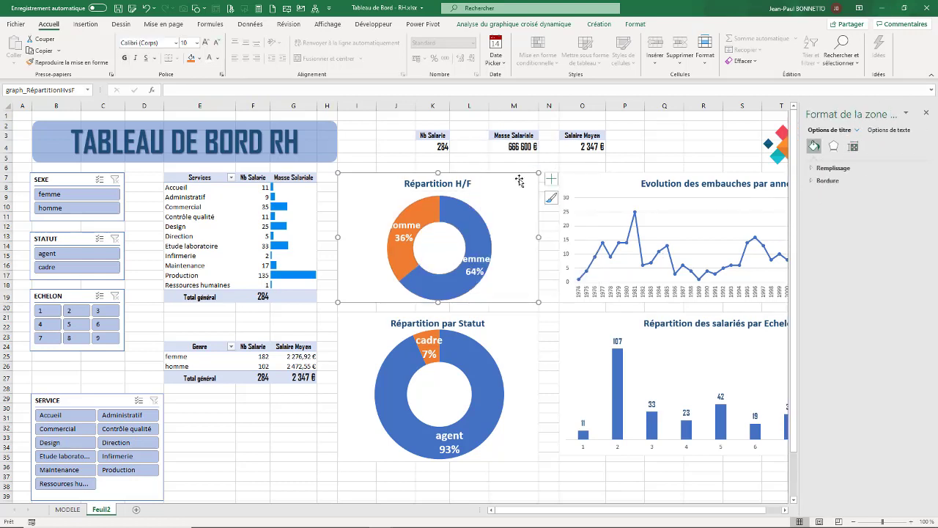
right_click(520, 180)
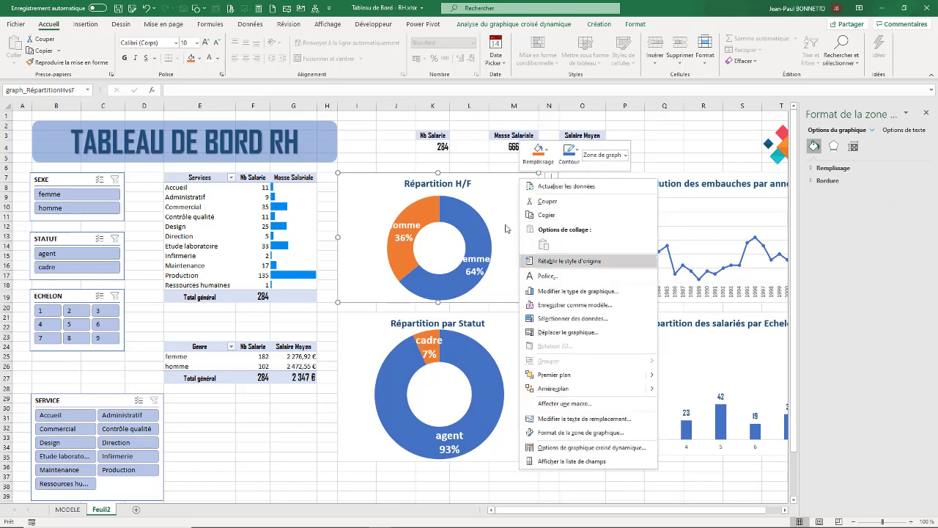
key(Escape)
Set the ring thickness (Épaisseur de l'anneau) of the Répartition H/F and Répartition par Statut doughnuts to 31 %
right_click(477, 274)
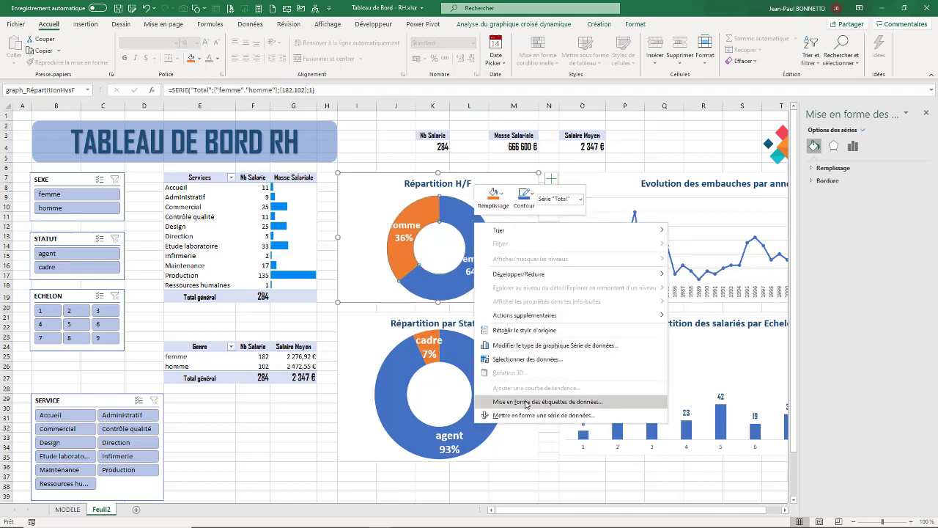
click(543, 415)
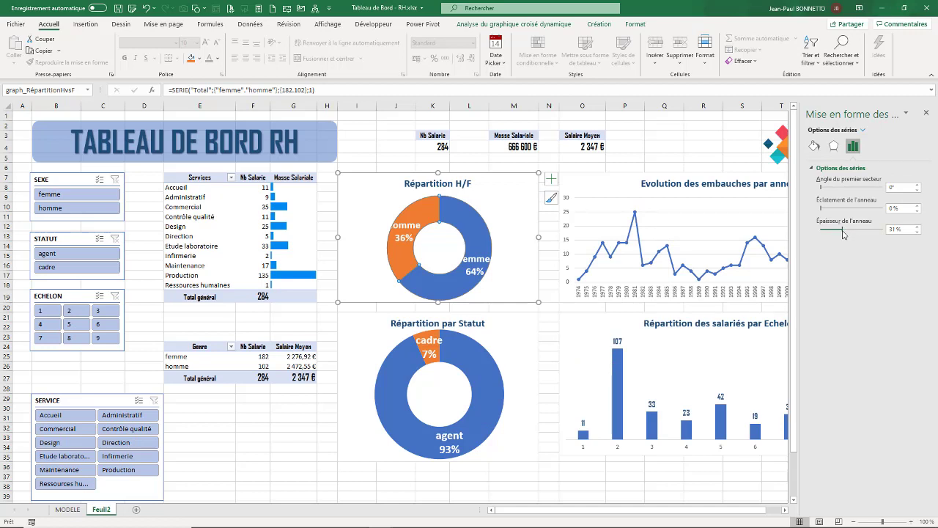
drag(842, 238, 856, 239)
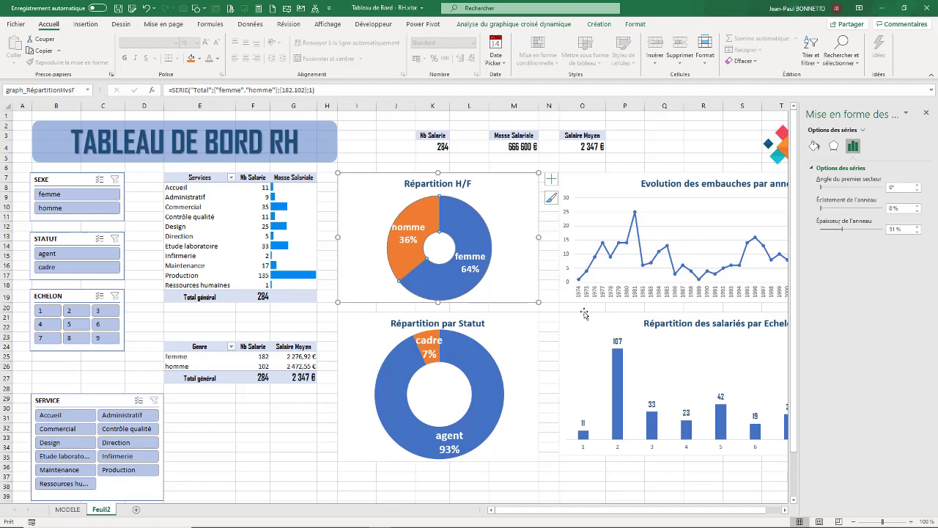
click(477, 365)
drag(856, 230, 846, 230)
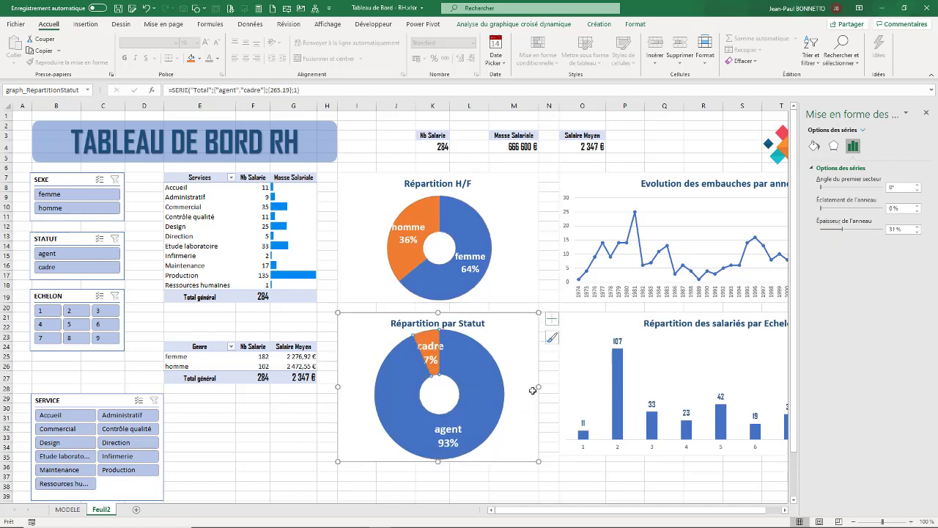
click(480, 373)
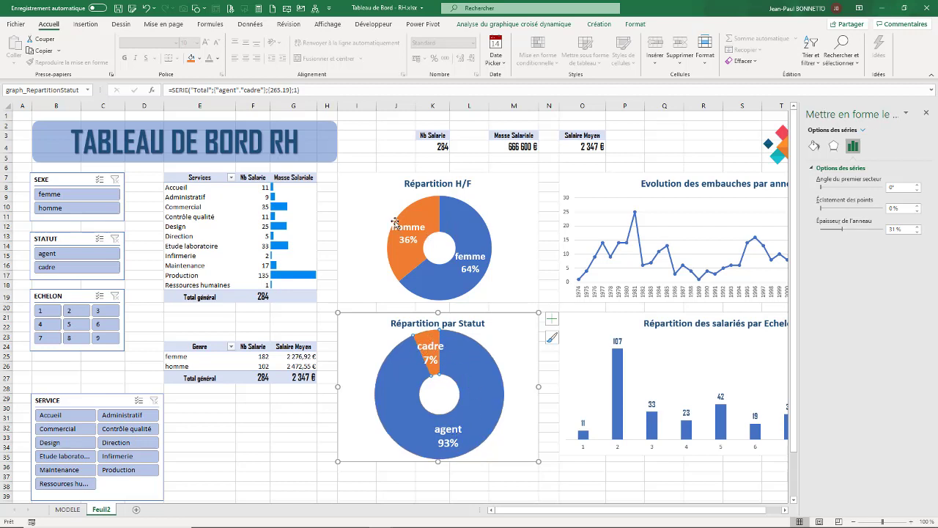
Try to change the fill of all four charts selected together
click(374, 183)
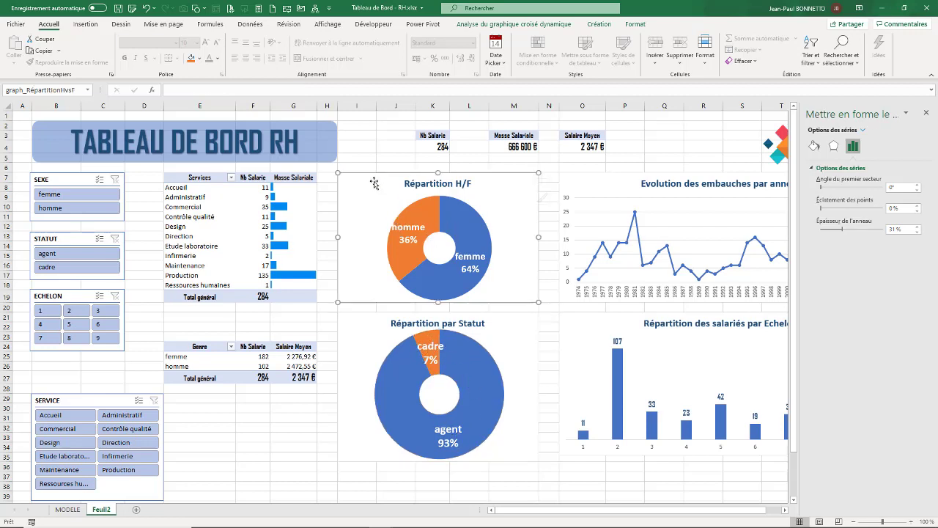
ctrl+click(362, 326)
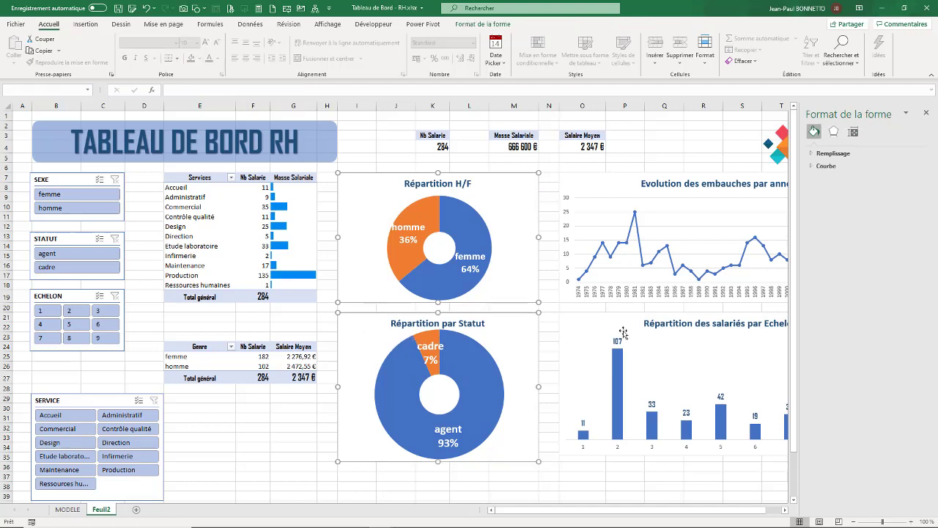
ctrl+click(602, 321)
ctrl+click(601, 180)
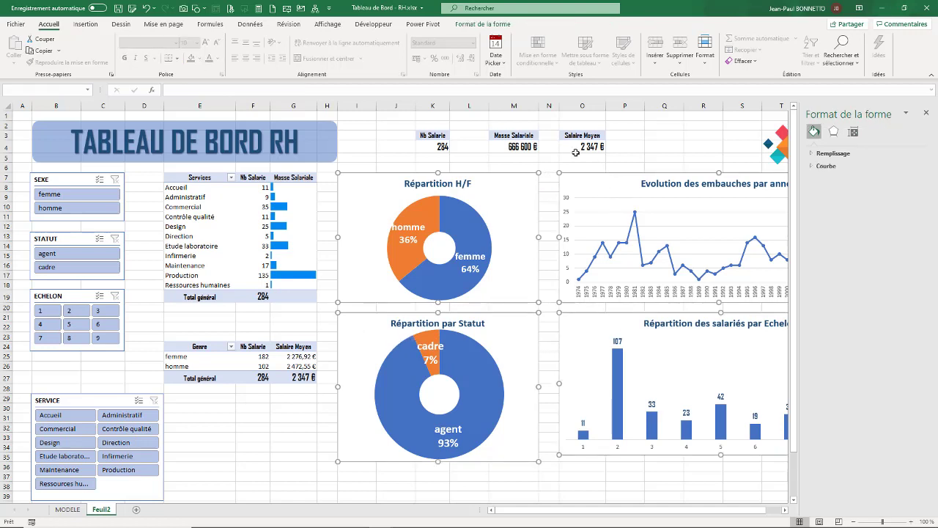
click(483, 24)
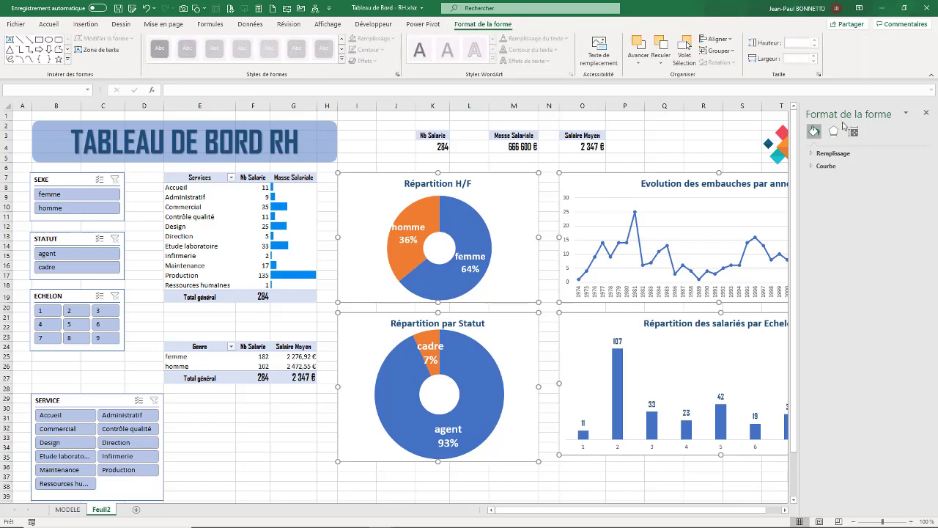
click(830, 154)
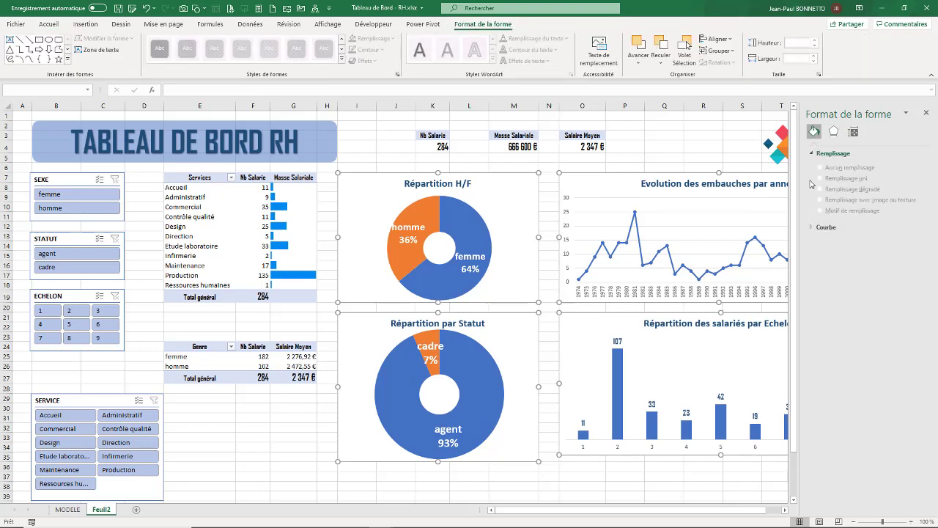
click(518, 156)
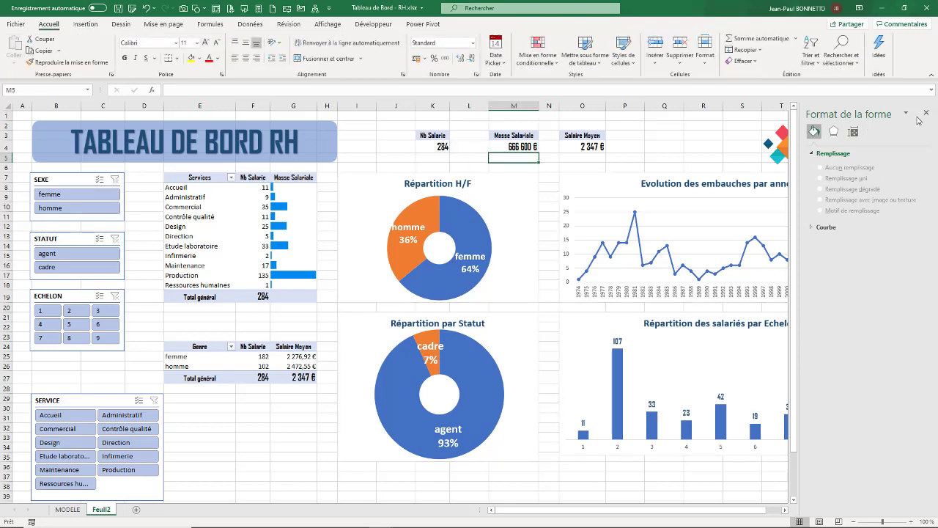
Remove the chart area fill from the H/F, yearly hiring, Echelon and Statut charts one after another
click(500, 177)
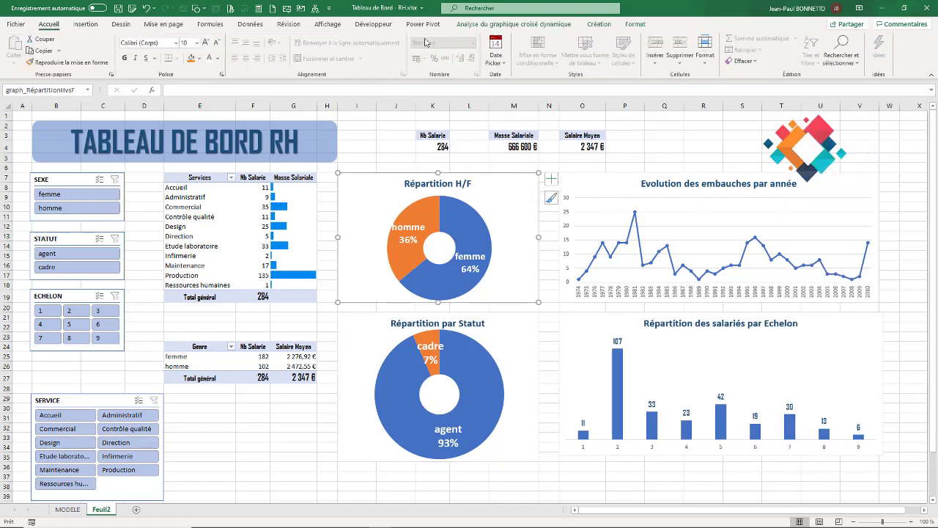
click(635, 25)
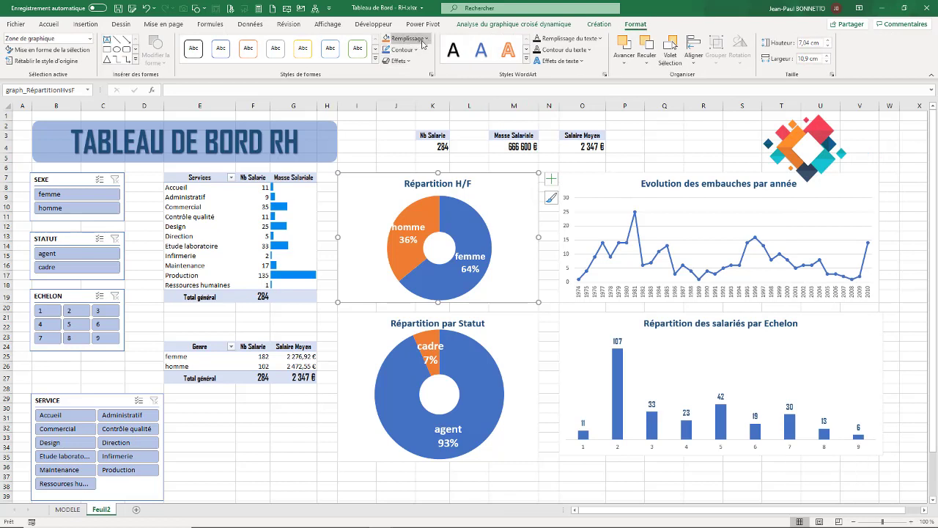
click(428, 38)
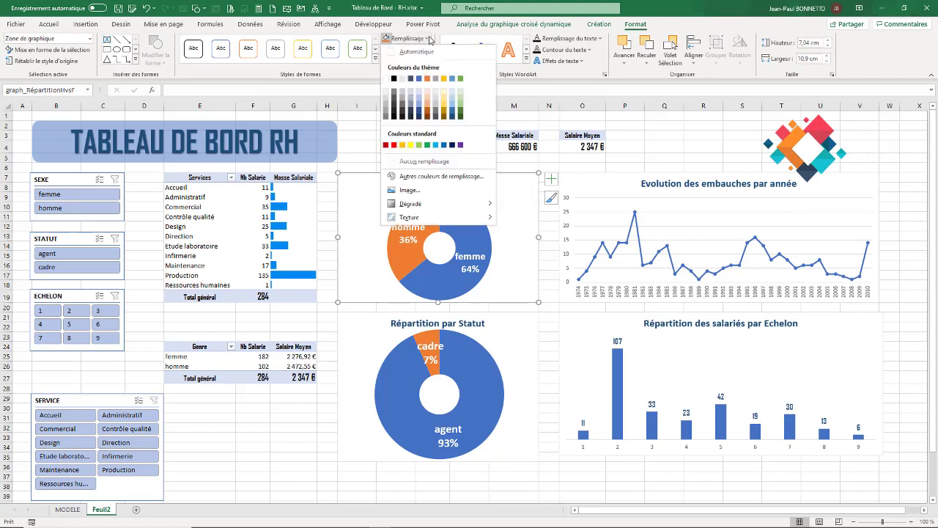
click(409, 163)
click(612, 182)
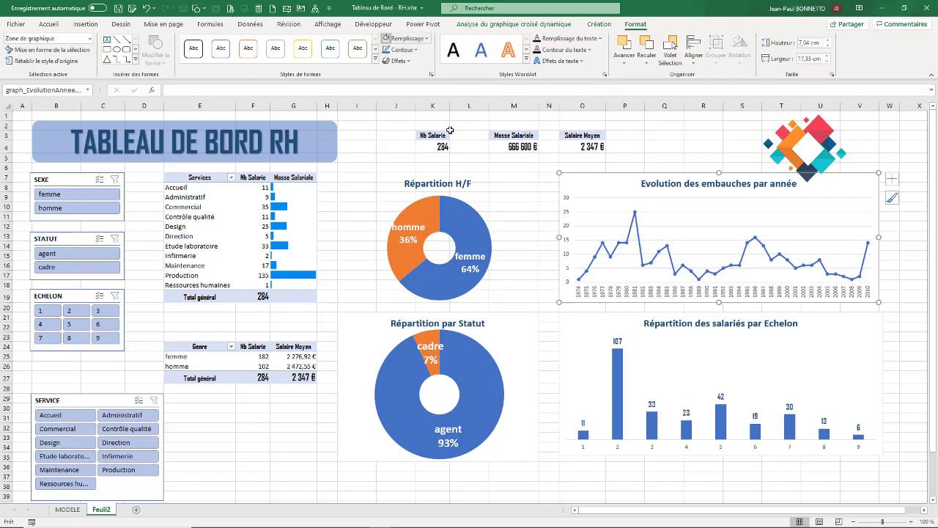
click(579, 318)
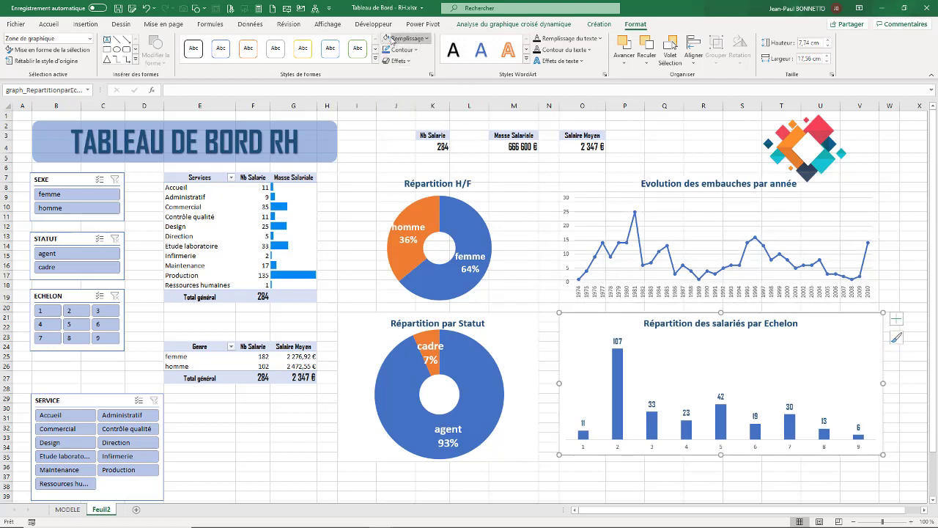
click(508, 319)
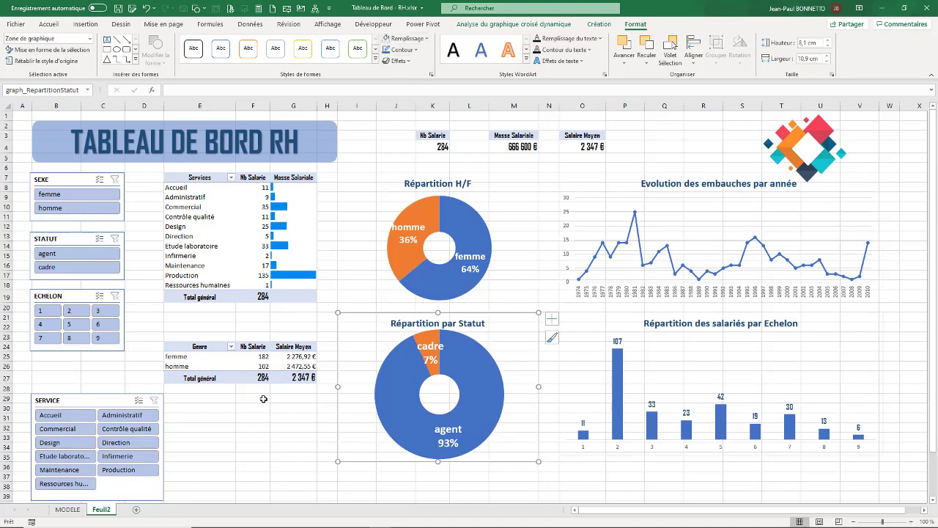
click(287, 438)
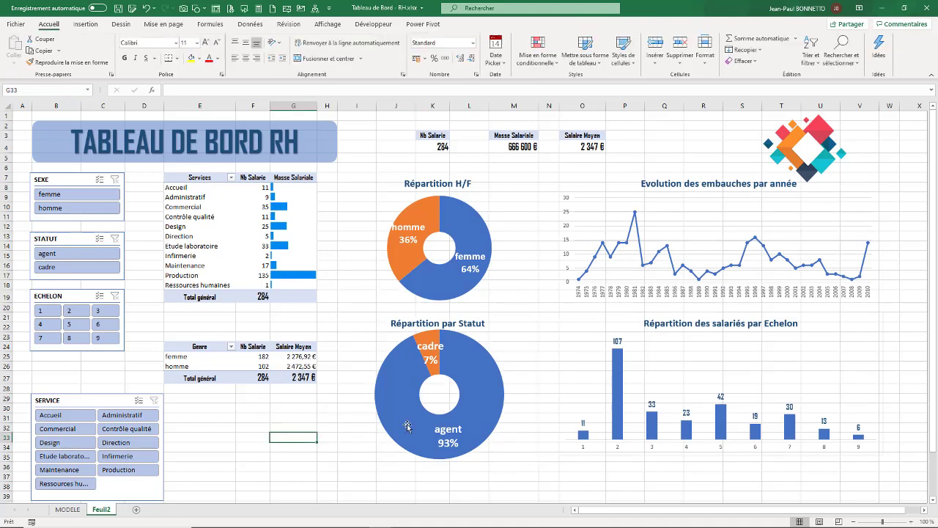
Format the vertical axis labels of the yearly hiring chart in bold dark blue, size 10.5
click(565, 214)
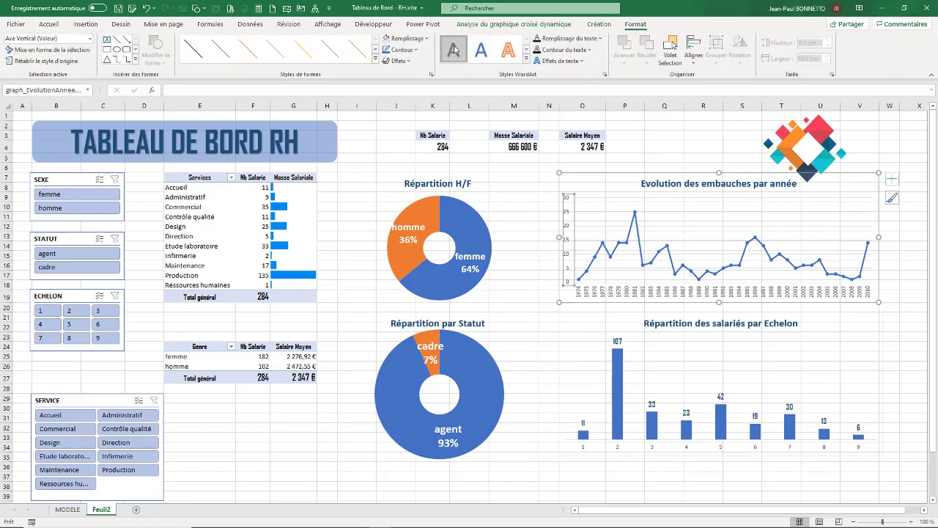
click(49, 23)
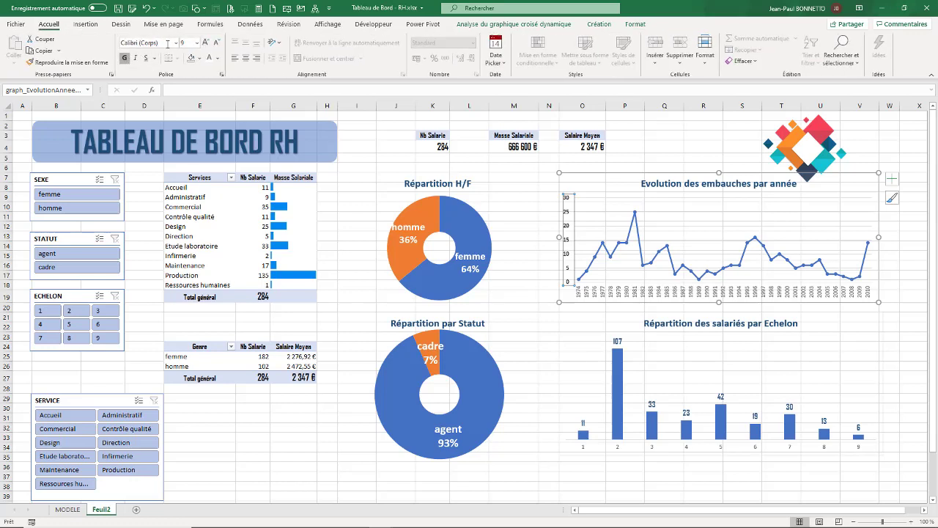
click(217, 59)
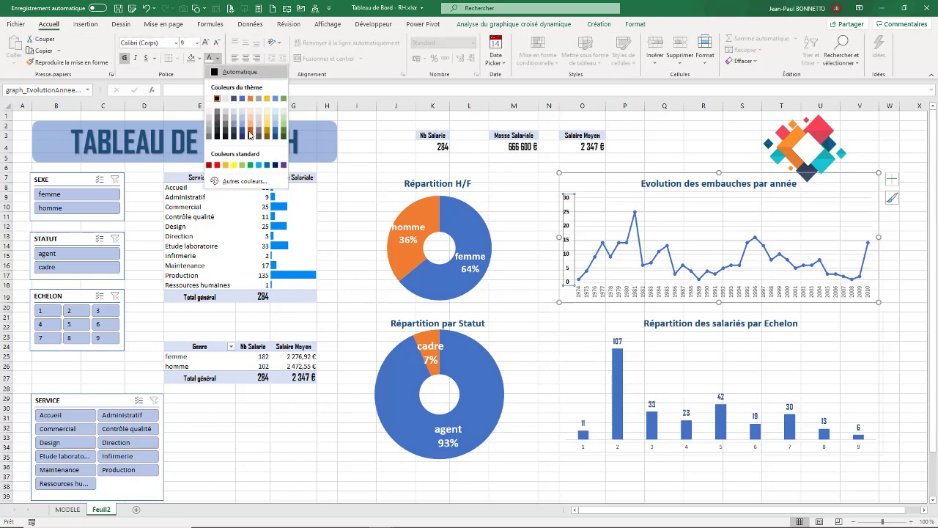
click(277, 142)
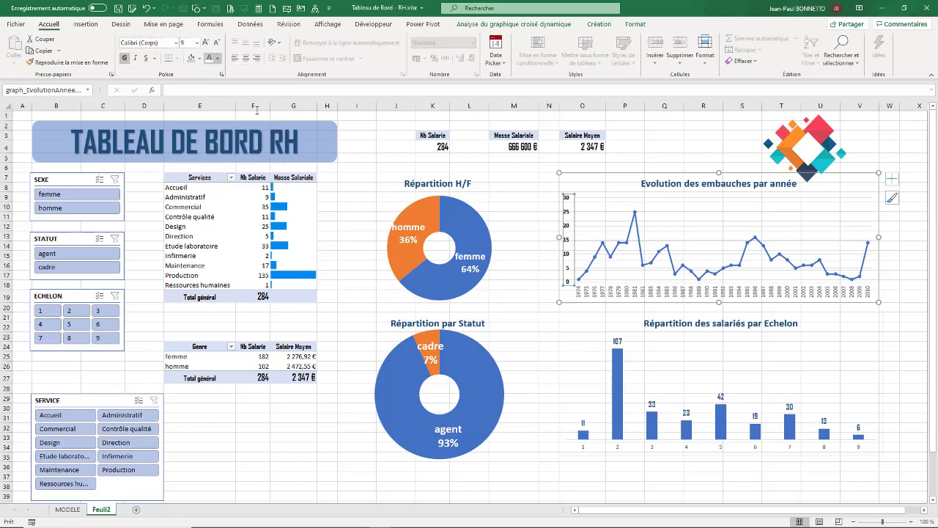
click(206, 43)
click(206, 43)
Copy the hiring chart's vertical axis formatting to the horizontal axis labels of the Echelon column chart
click(68, 63)
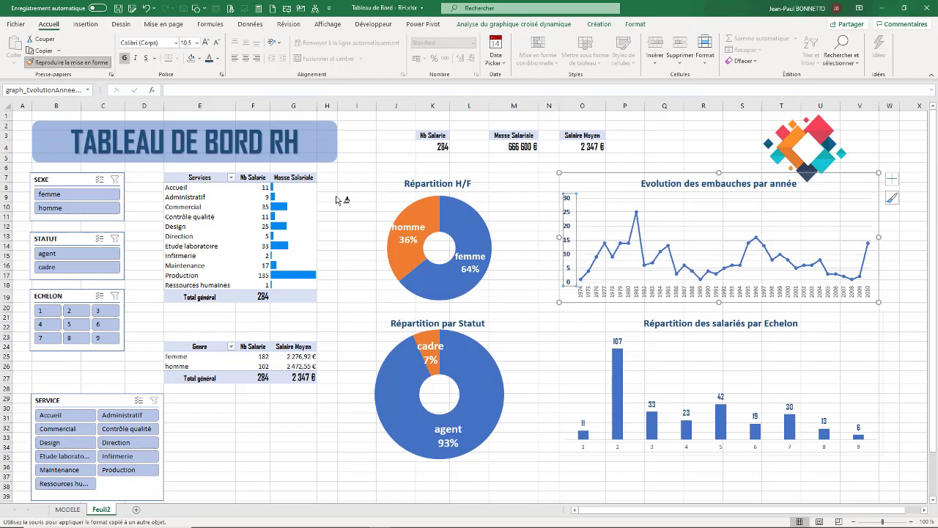
click(619, 446)
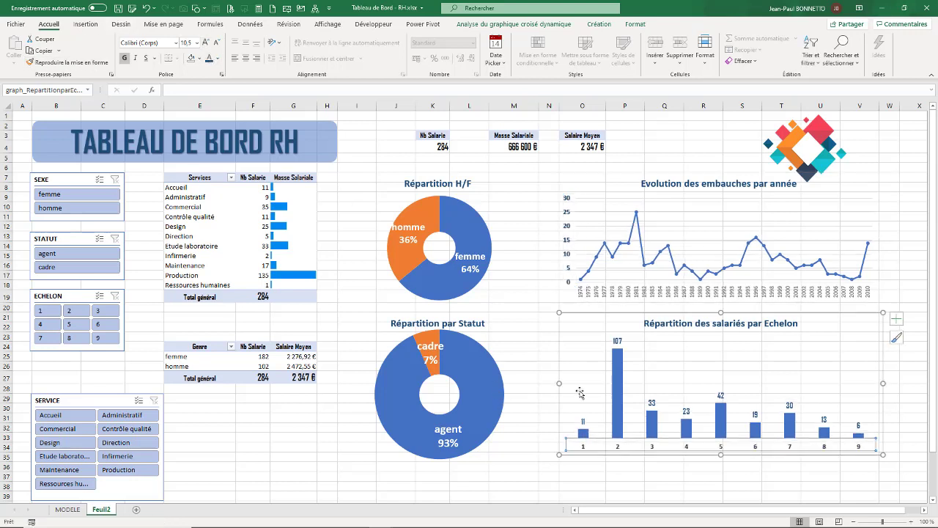
click(521, 266)
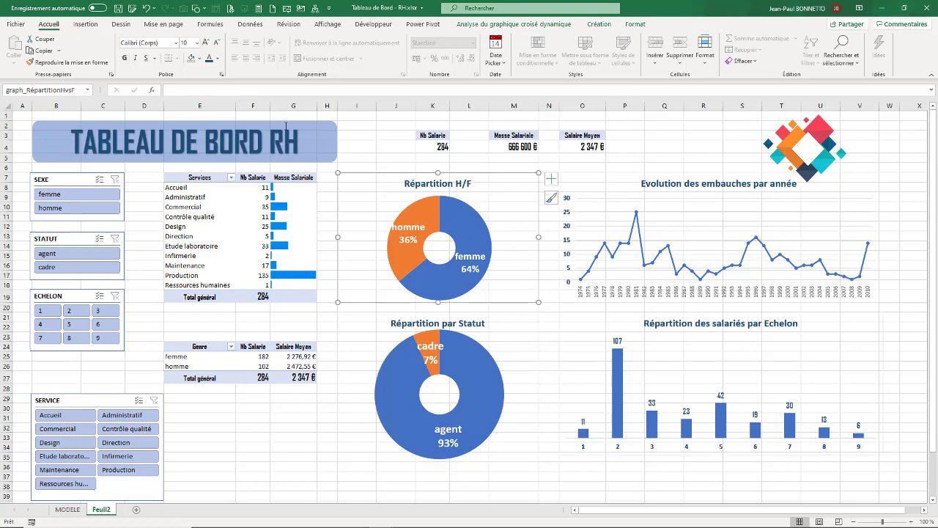
Make the service names in the Services pivot table bold
click(280, 425)
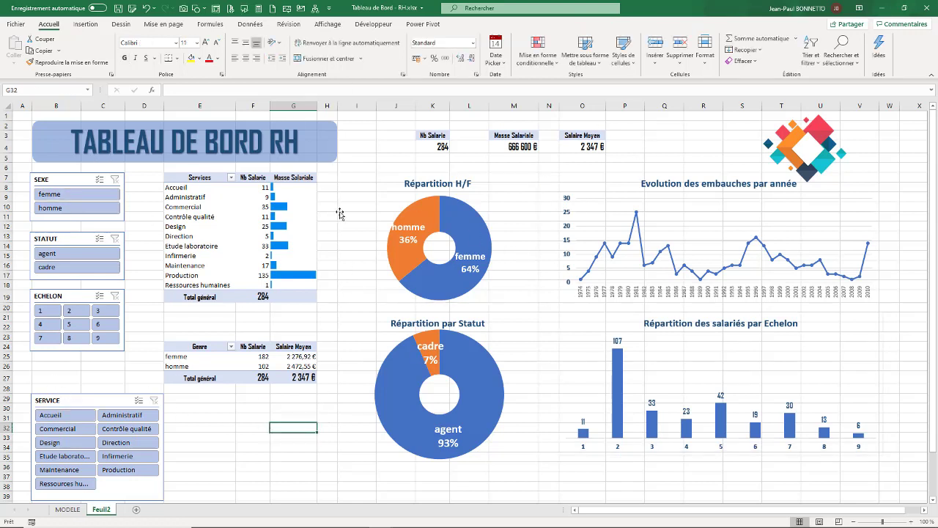
click(353, 178)
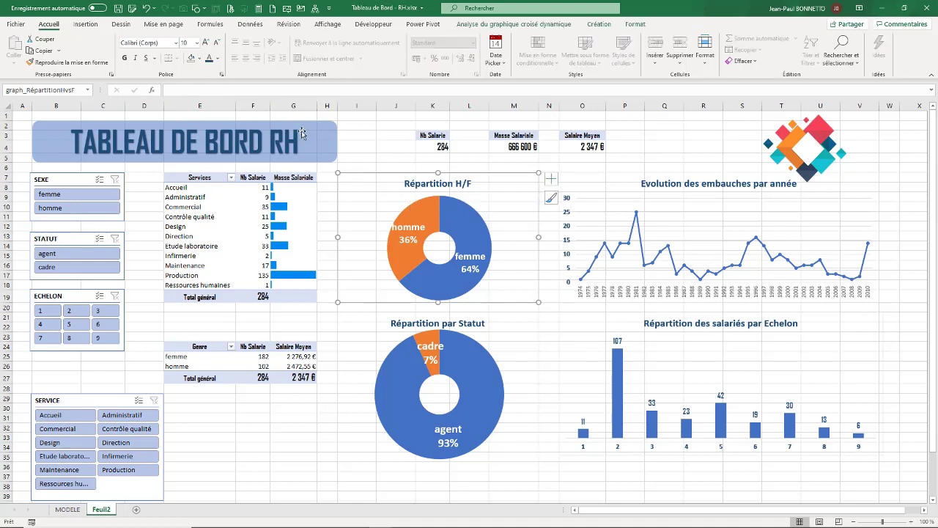
drag(176, 188, 195, 286)
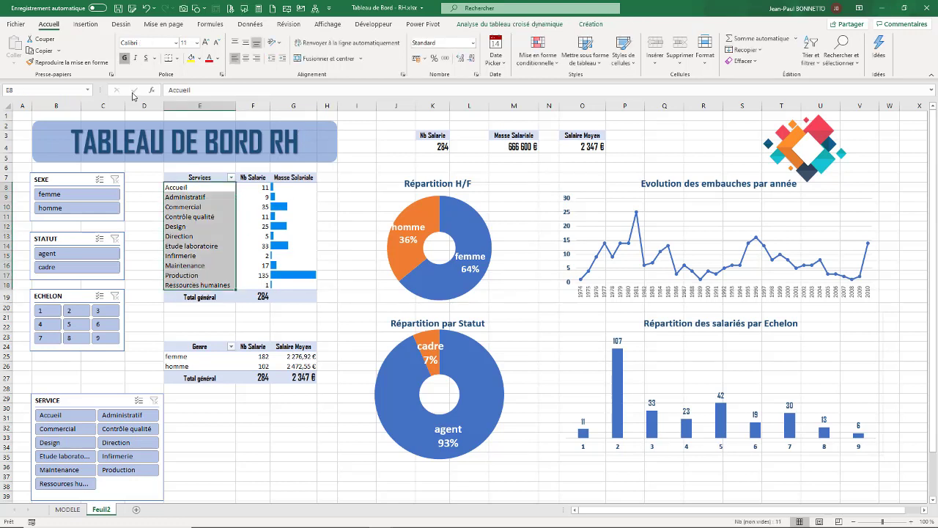
click(124, 58)
drag(183, 353, 187, 367)
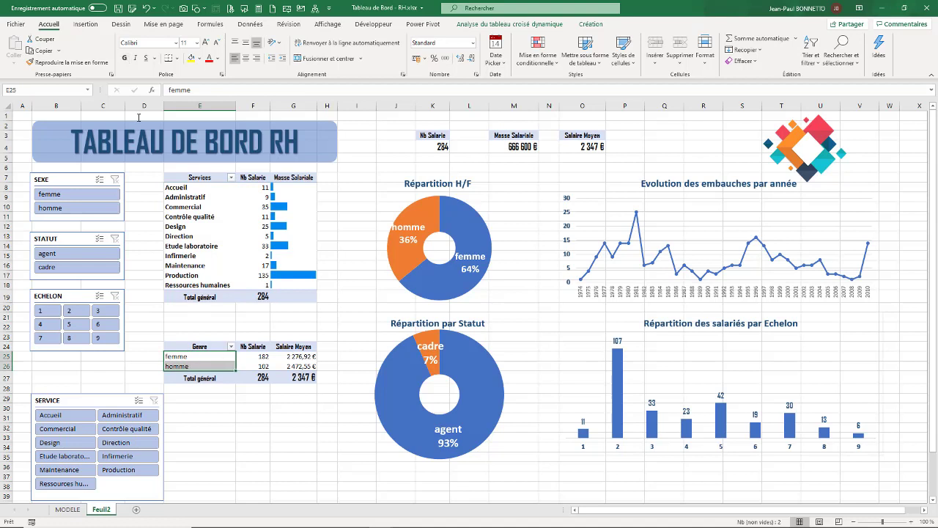
Hide the gridlines on the dashboard sheet
click(362, 173)
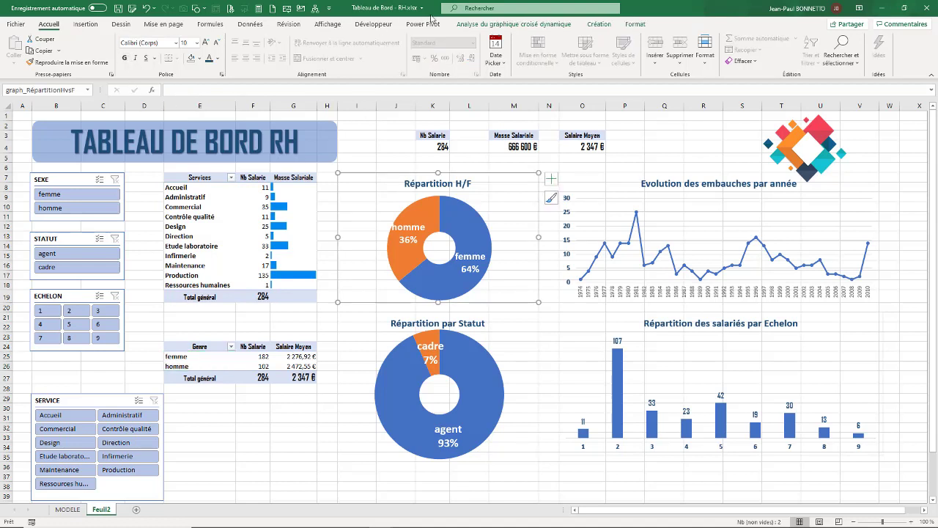
click(328, 26)
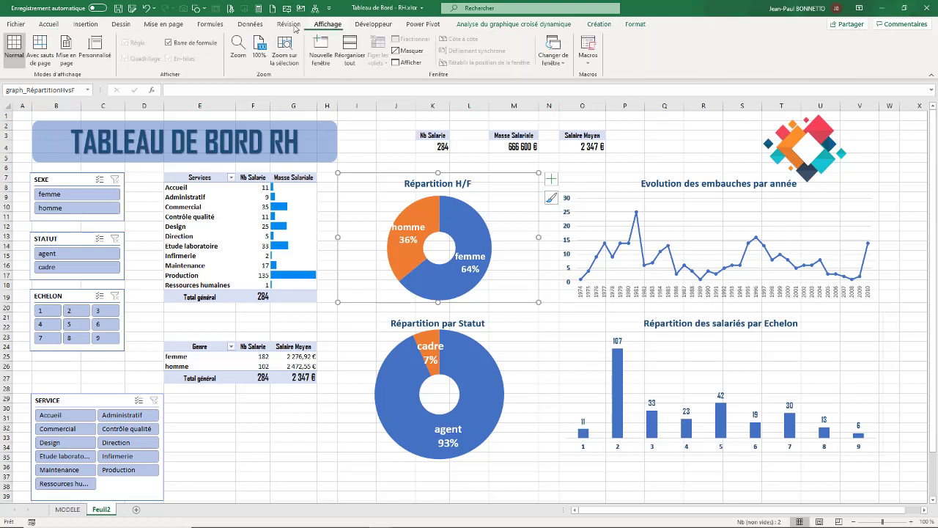
click(395, 136)
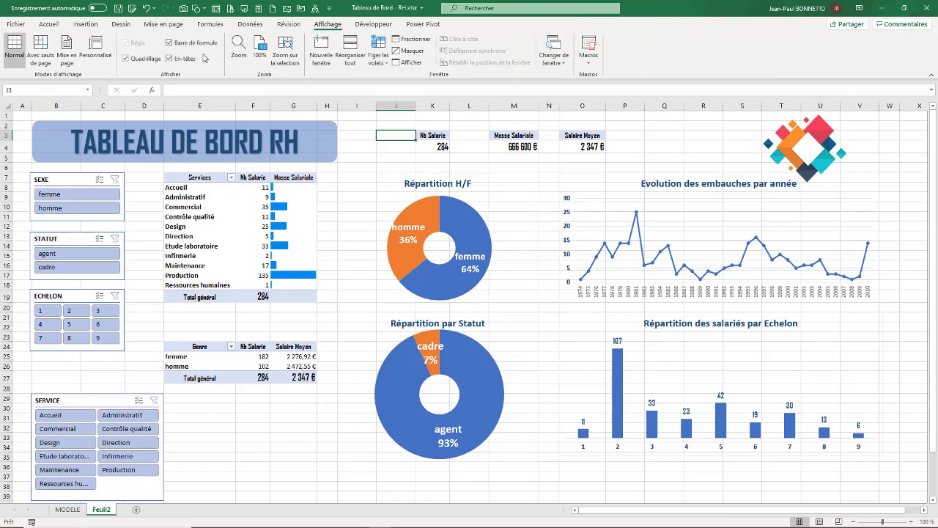
click(128, 59)
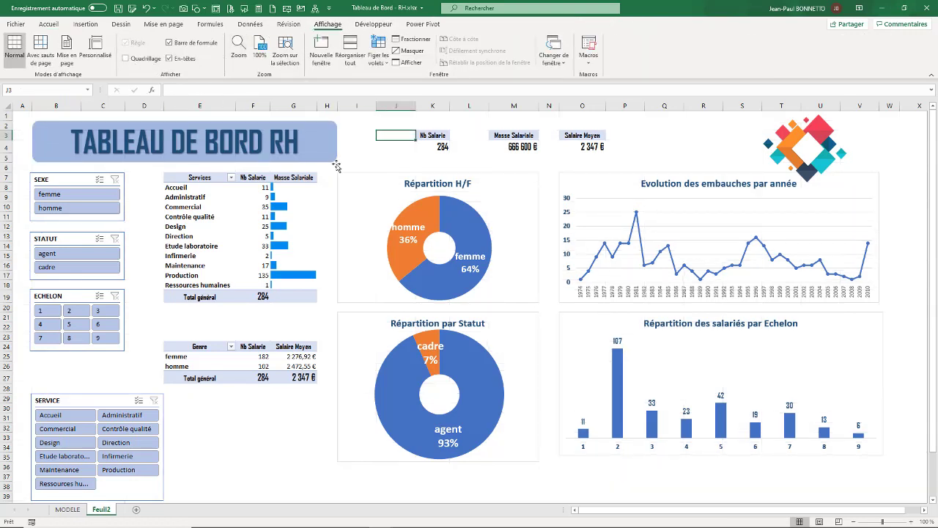
click(371, 145)
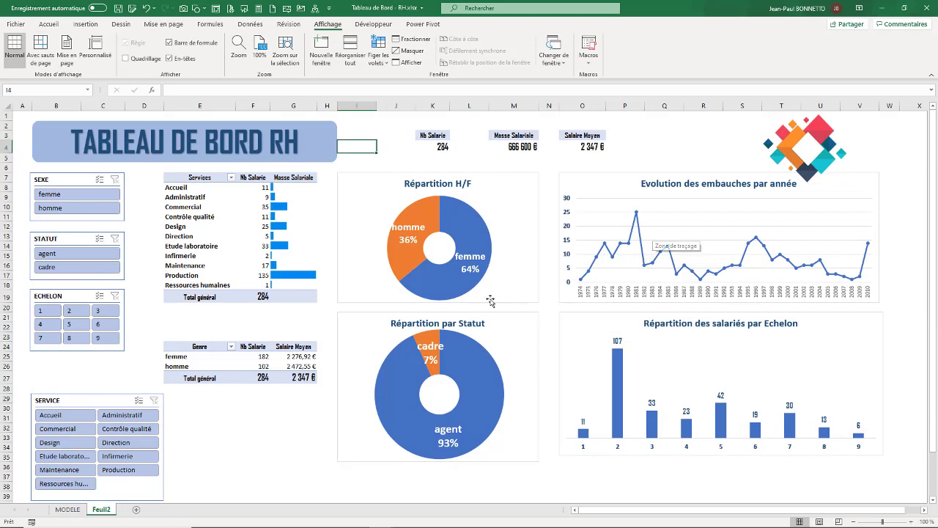
Try to apply a shape effect to all four charts selected together
click(510, 174)
ctrl+click(587, 176)
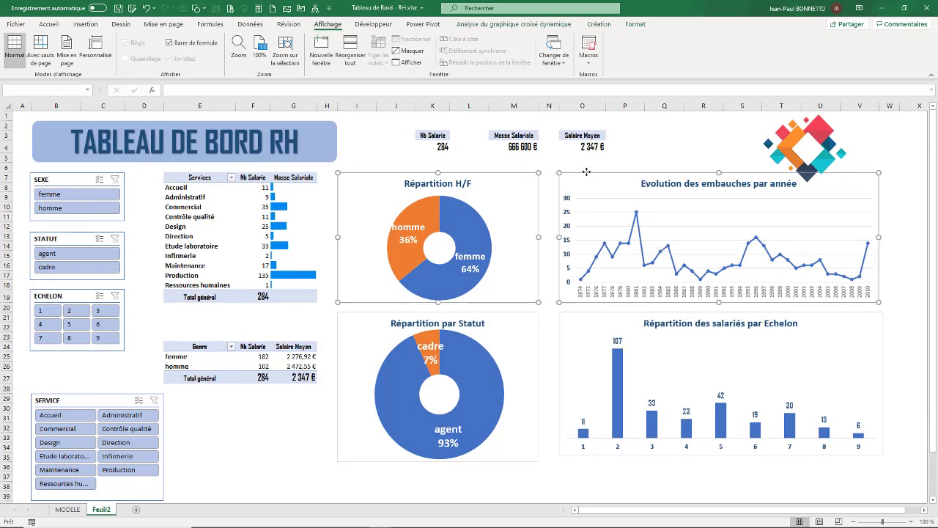
ctrl+click(586, 317)
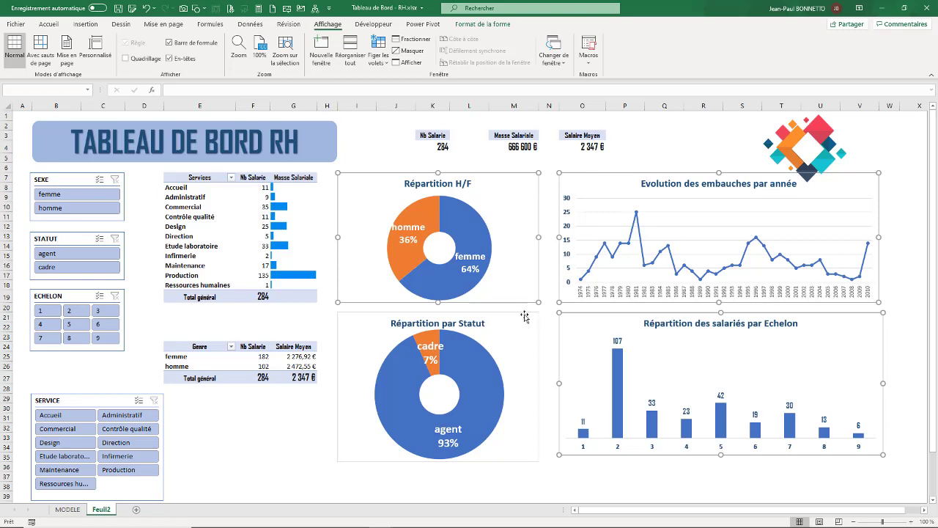
ctrl+click(525, 316)
click(477, 24)
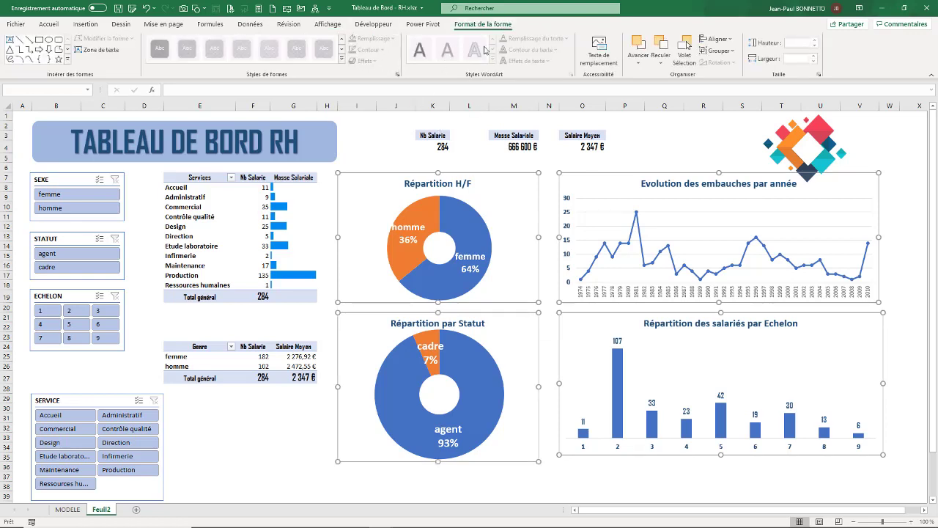
click(372, 145)
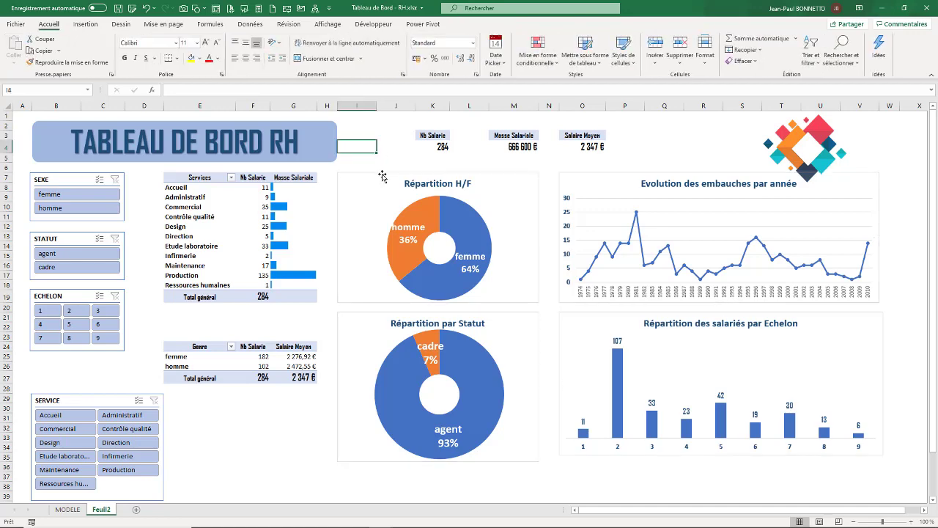
Apply the first outer (Externe) shadow preset to the H/F doughnut chart and the yearly hiring line chart
click(382, 176)
click(635, 25)
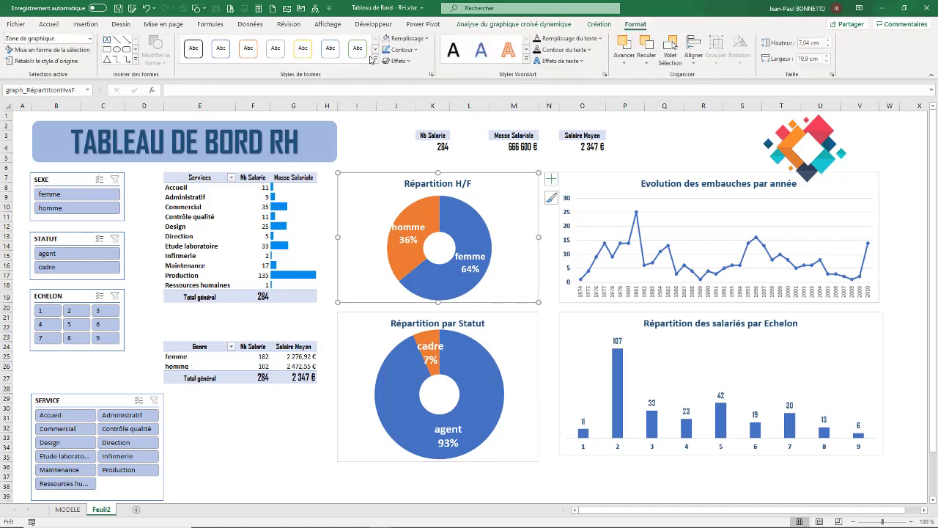
click(398, 61)
mouse_move(411, 110)
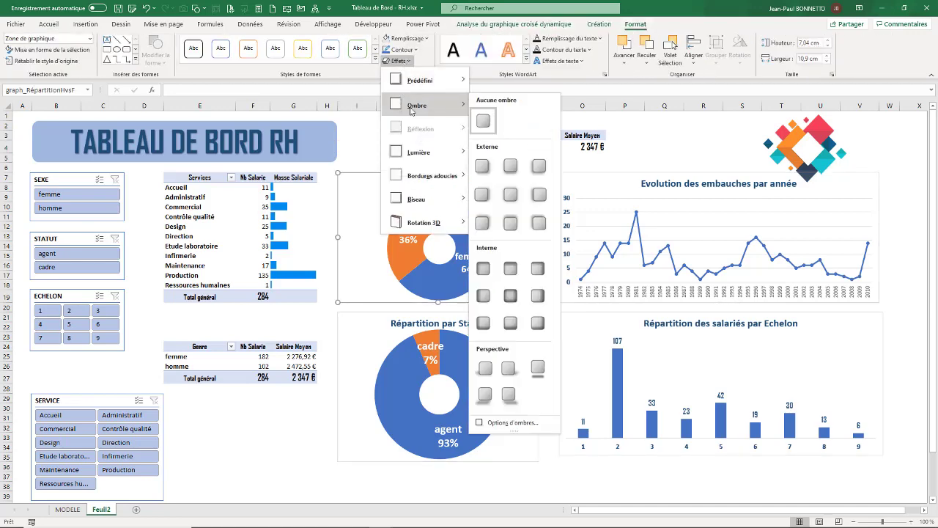
click(483, 167)
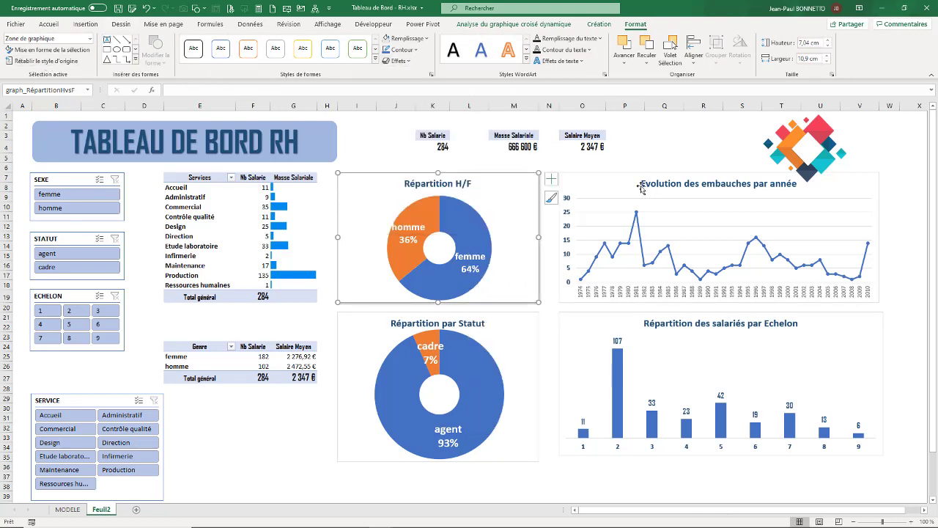
click(607, 176)
click(396, 61)
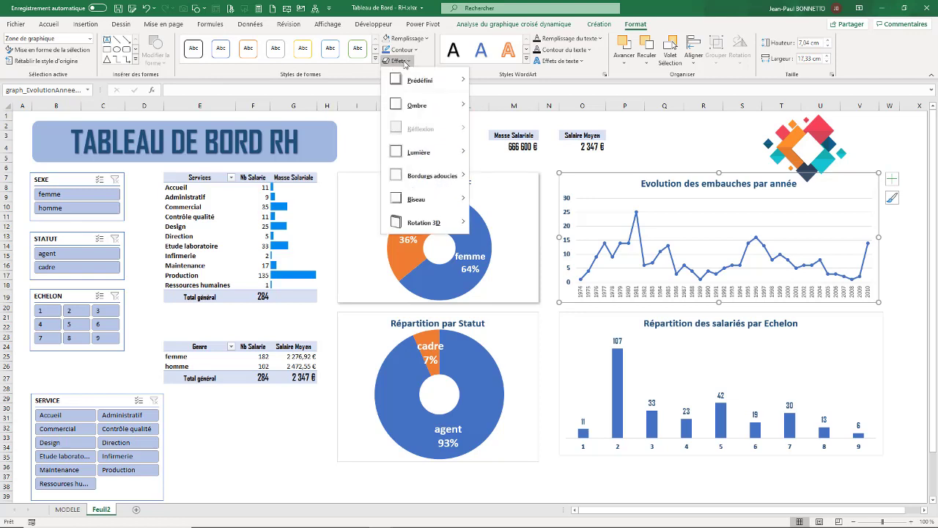
mouse_move(404, 108)
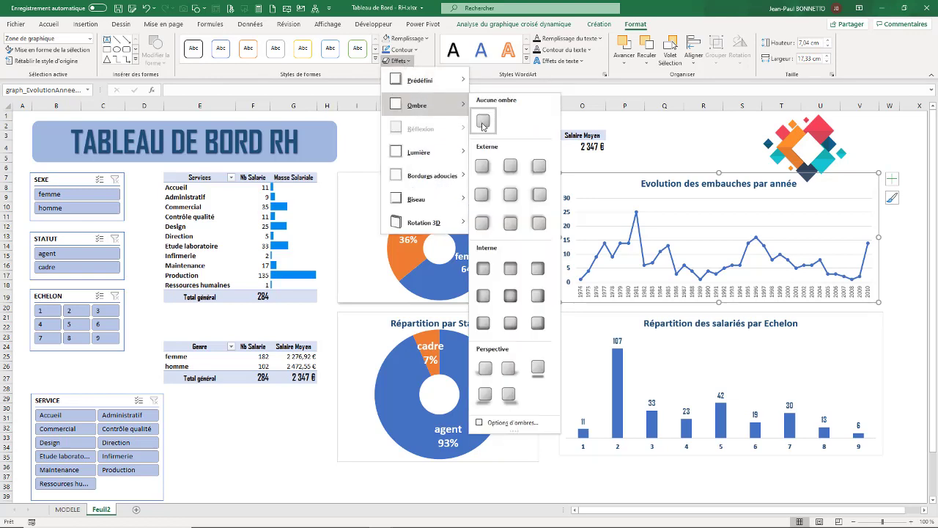
Apply the first outer (Externe) shadow preset to the Statut doughnut chart and the Echelon column chart
click(497, 316)
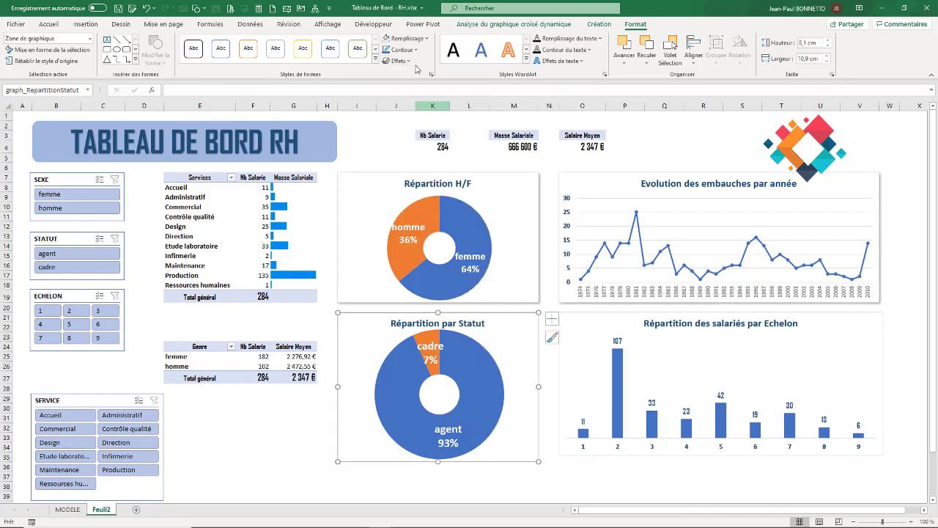
click(397, 61)
mouse_move(412, 110)
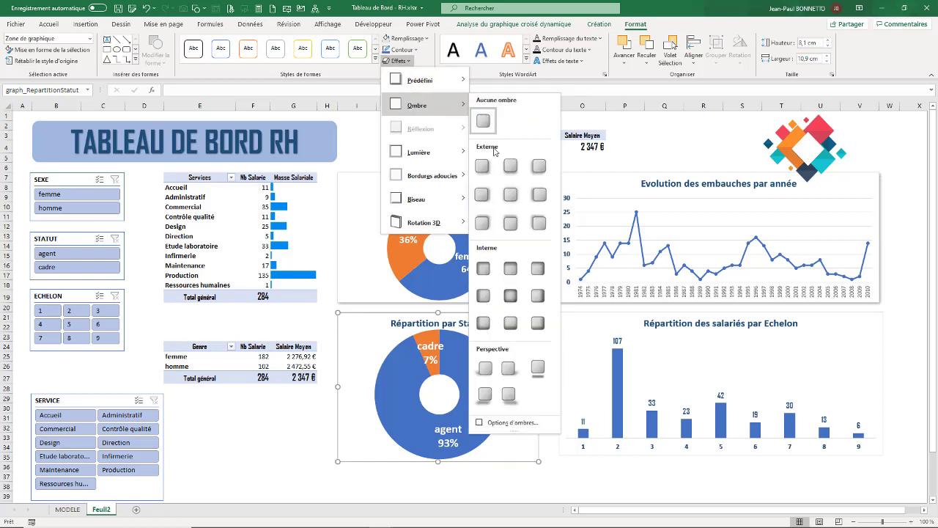
click(487, 168)
click(601, 314)
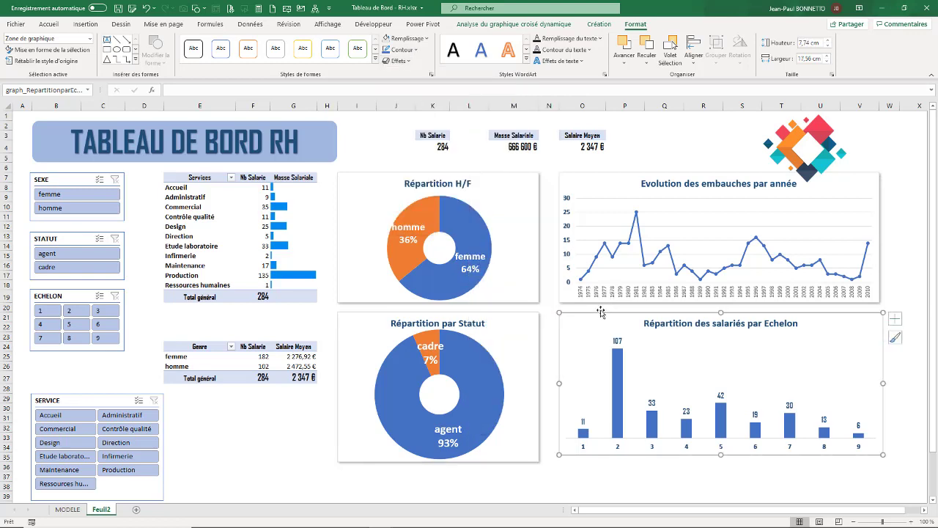
click(397, 61)
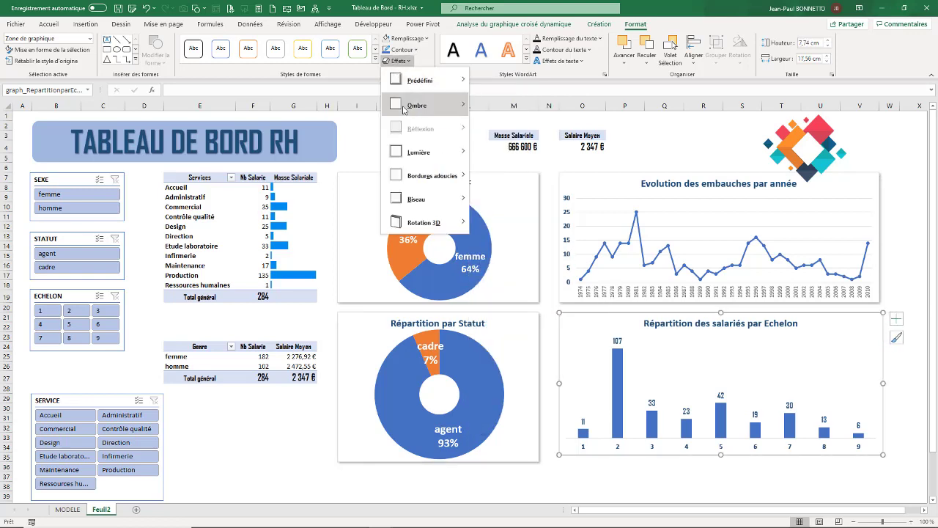
mouse_move(414, 106)
click(483, 165)
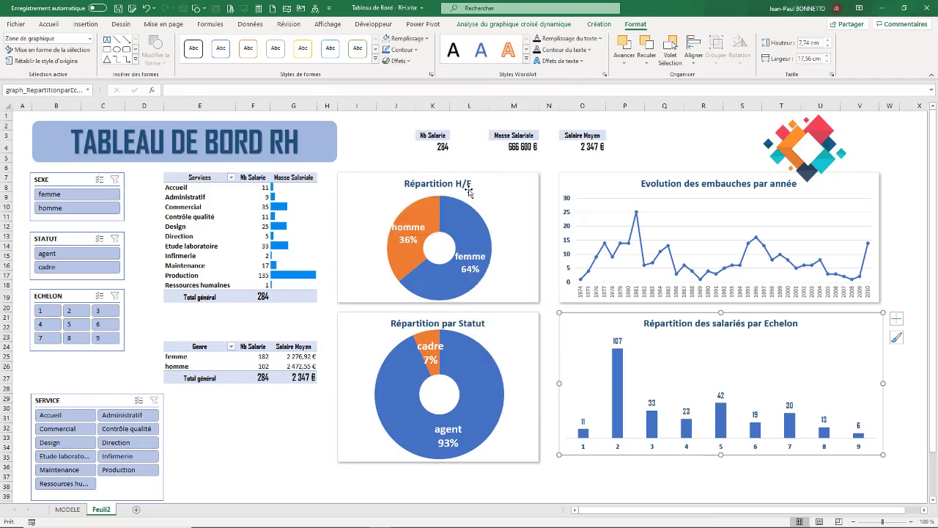
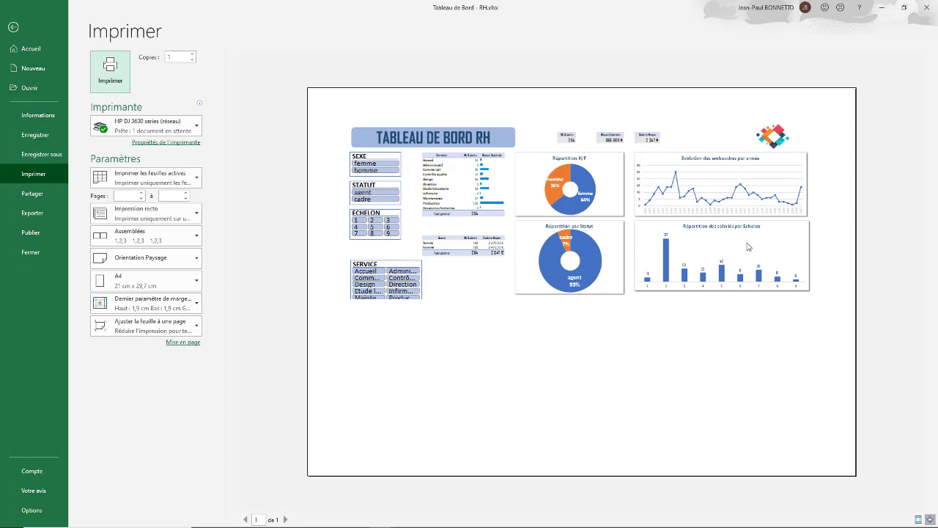
Leave the print preview and exclude the SEXE, STATUT, ECHELON and SERVICE slicers from printing in their properties
click(13, 28)
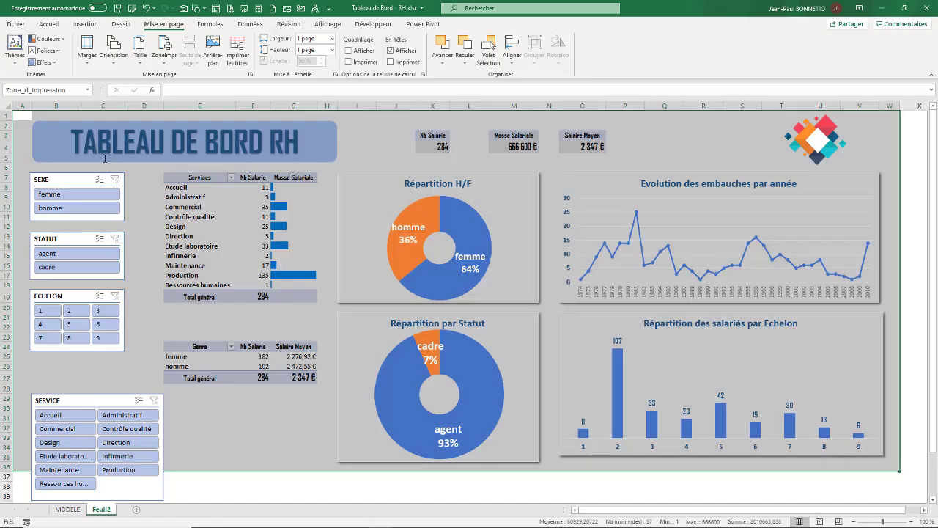
click(64, 180)
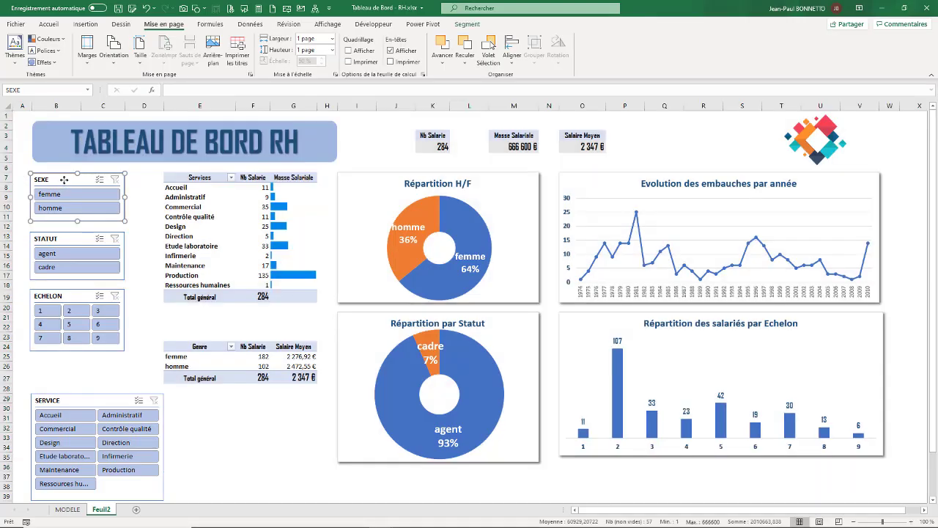
ctrl+click(64, 239)
ctrl+click(66, 297)
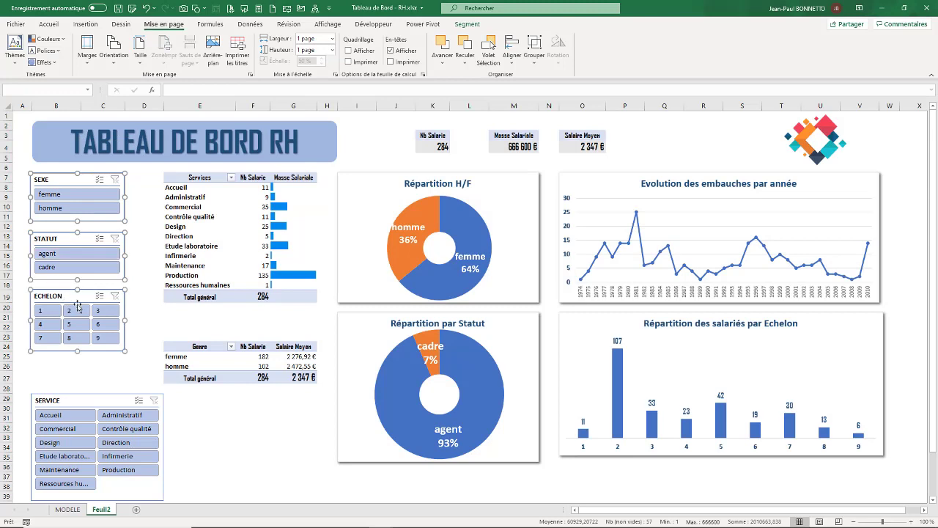
ctrl+click(89, 402)
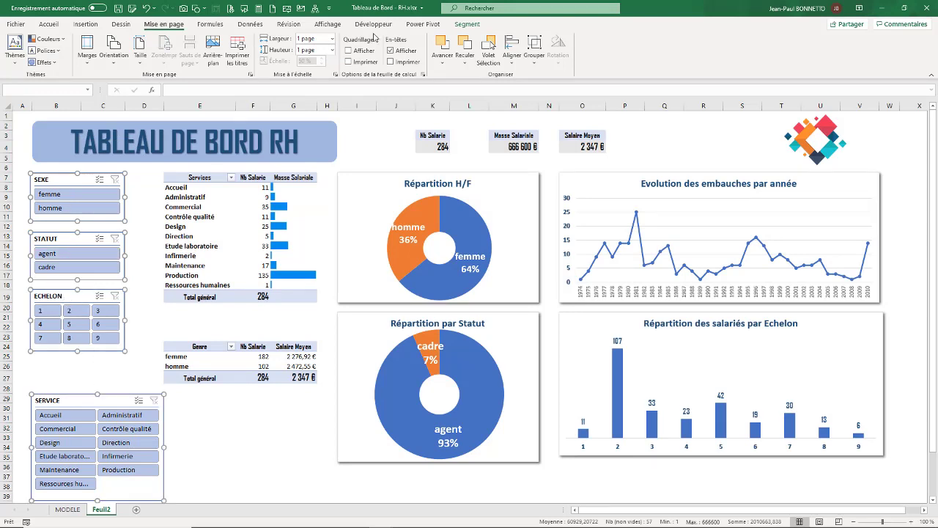
click(466, 24)
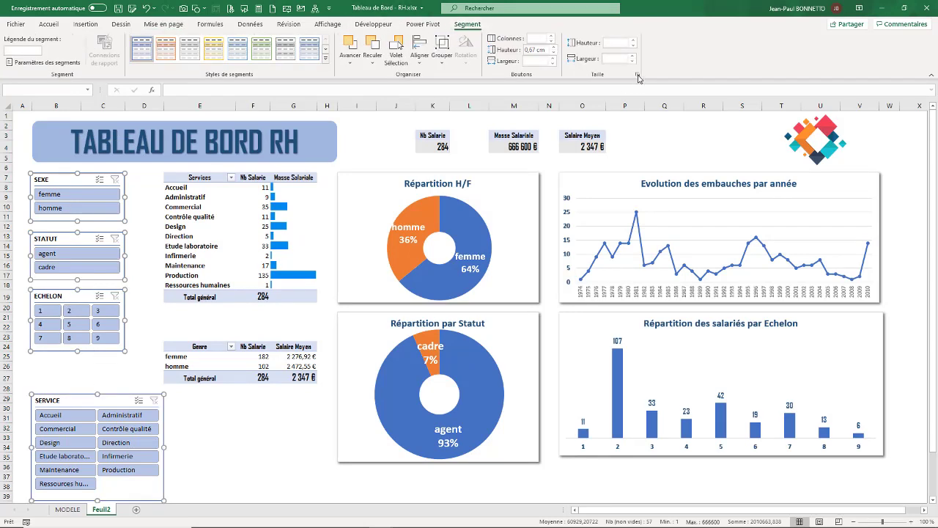
click(638, 76)
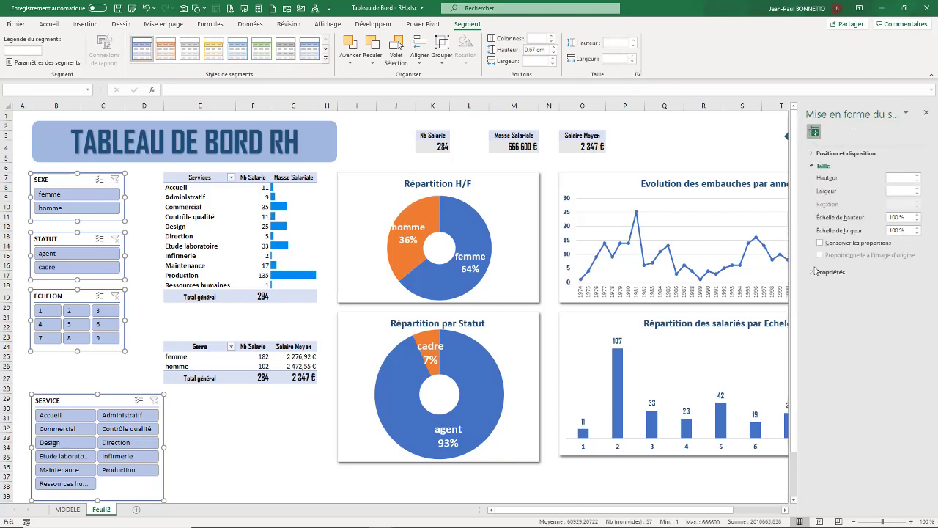
click(812, 273)
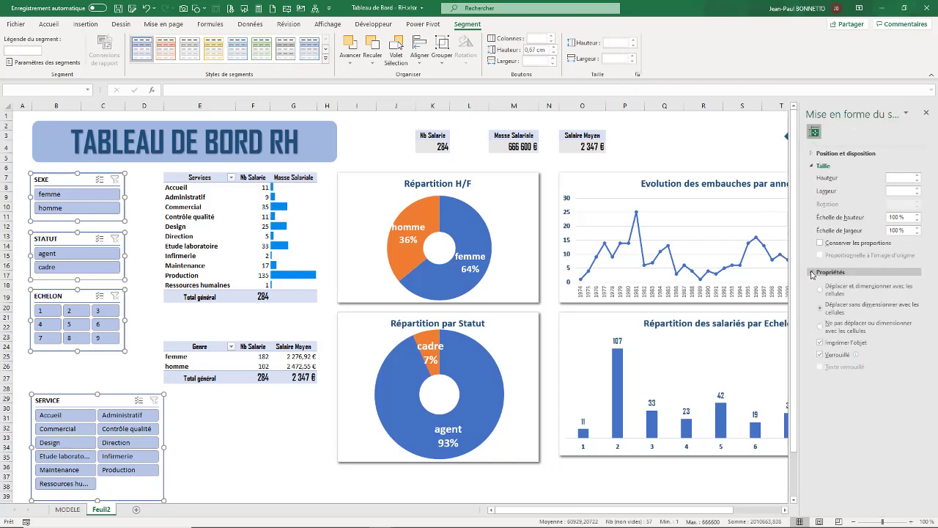
click(821, 344)
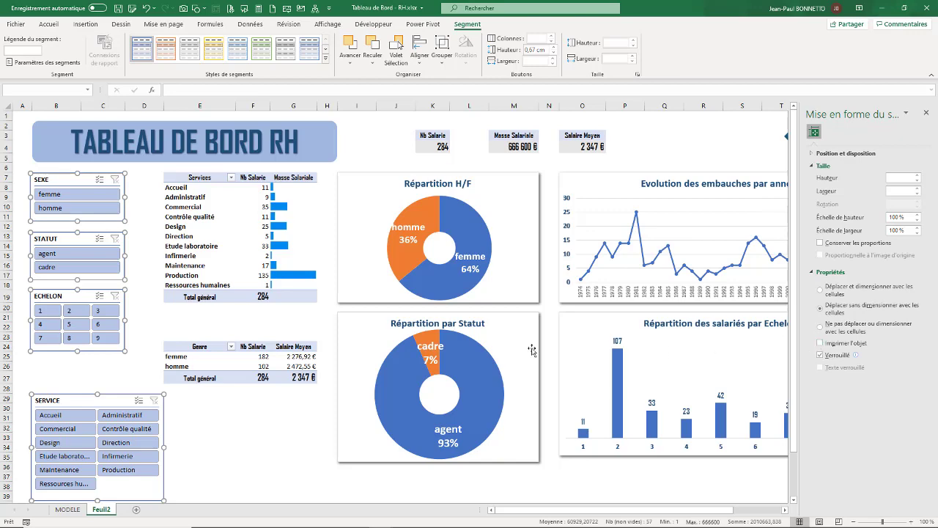
click(927, 113)
Check the dashboard in the print preview and return to the sheet
click(396, 135)
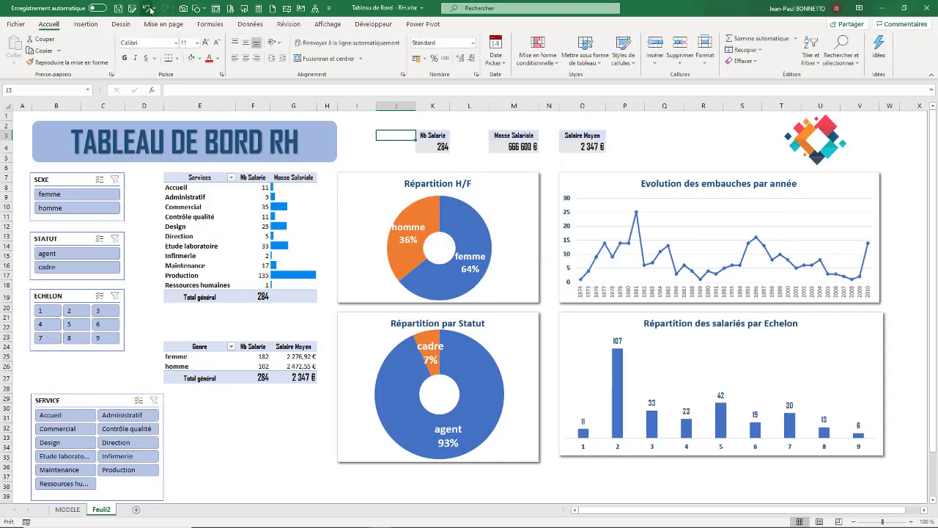
click(232, 9)
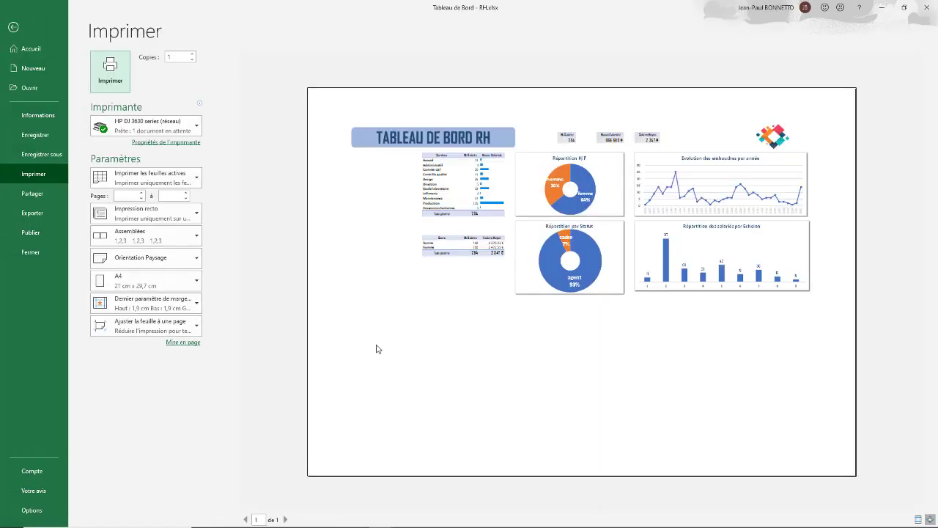
click(13, 27)
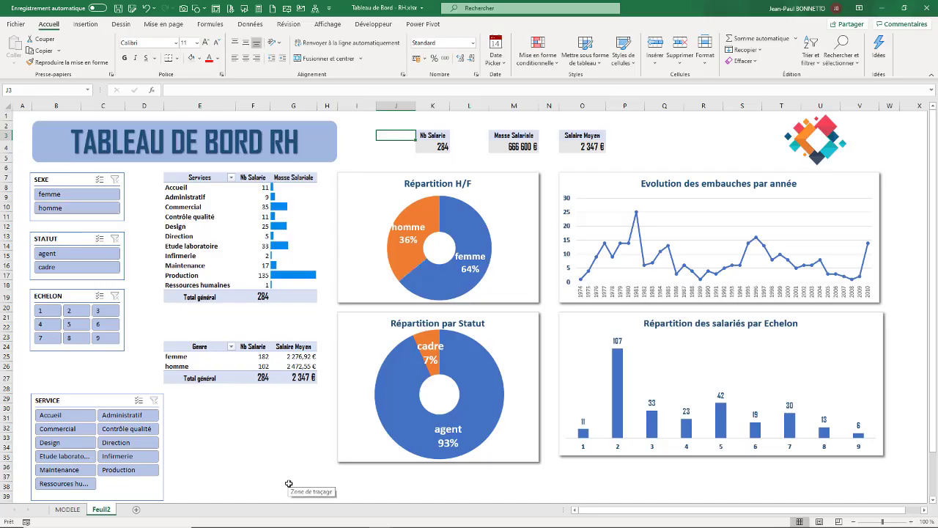
Hide the row and column headings and the formula bar, and collapse the ribbon
click(327, 24)
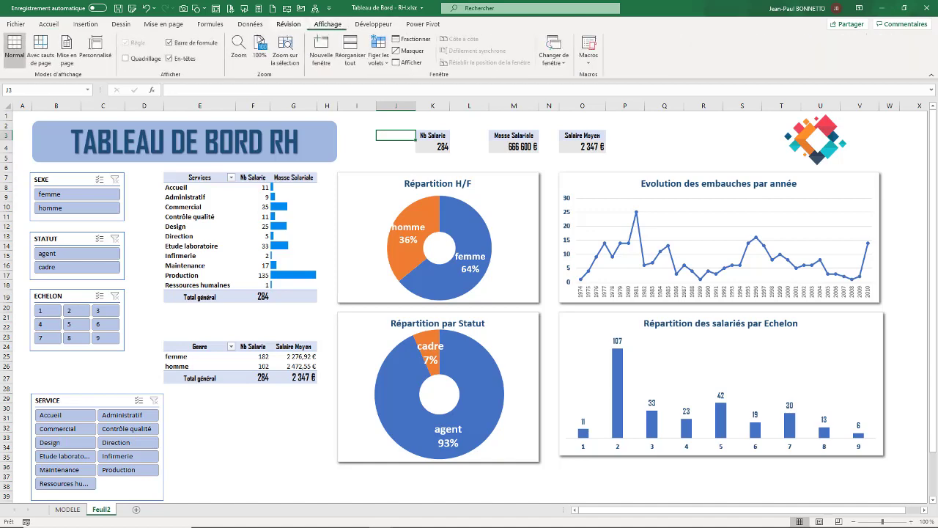
click(171, 59)
click(170, 43)
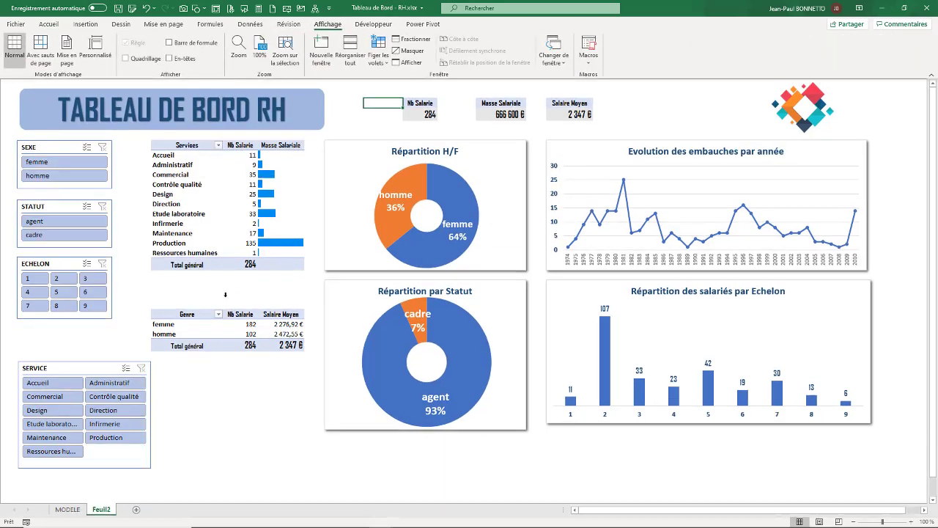
double_click(85, 27)
click(214, 410)
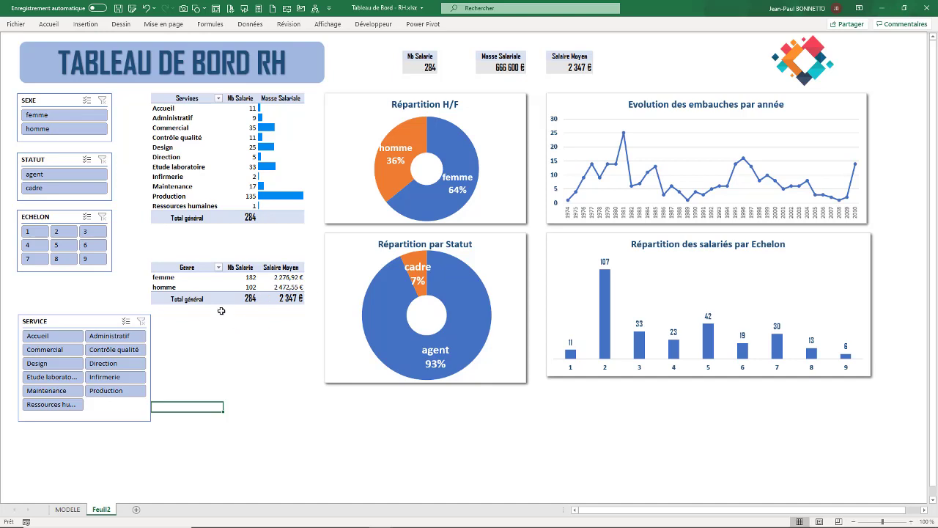
Rename the dashboard sheet as DASHBOARD
double_click(97, 509)
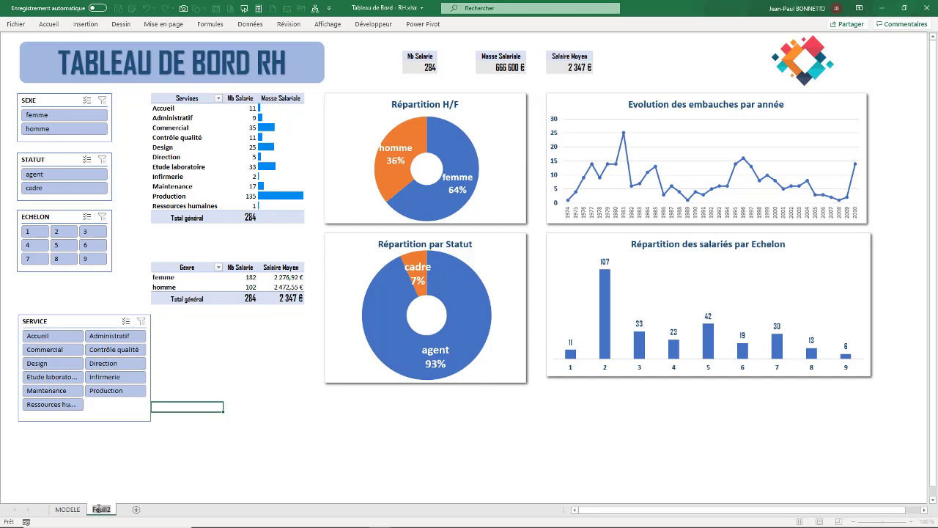
text(DASHBOARD)
click(119, 455)
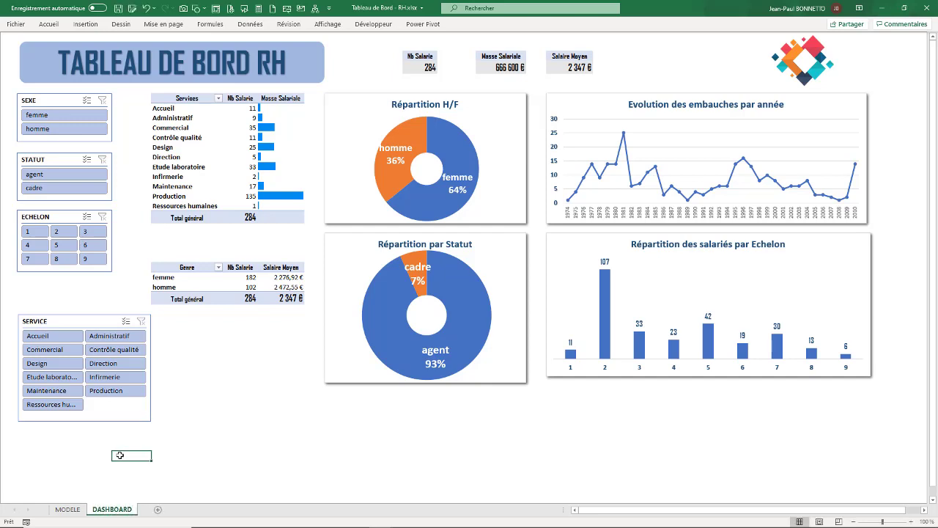
Delete the MODELE sheet from the workbook permanently
click(71, 510)
right_click(74, 513)
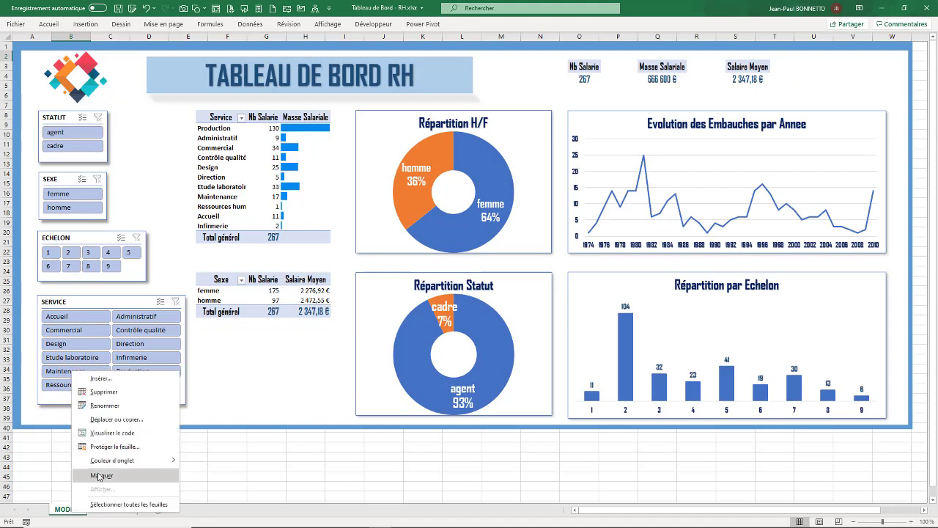
click(103, 392)
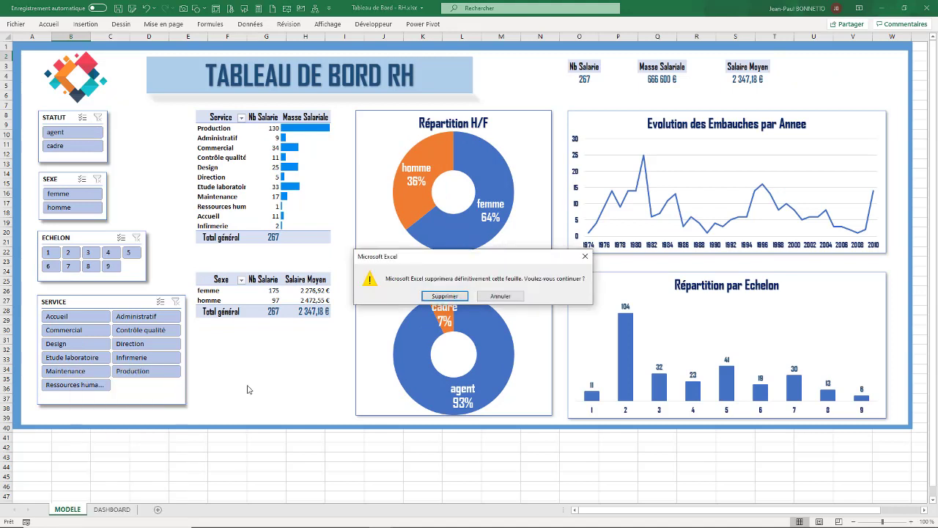
click(444, 297)
click(93, 479)
click(201, 454)
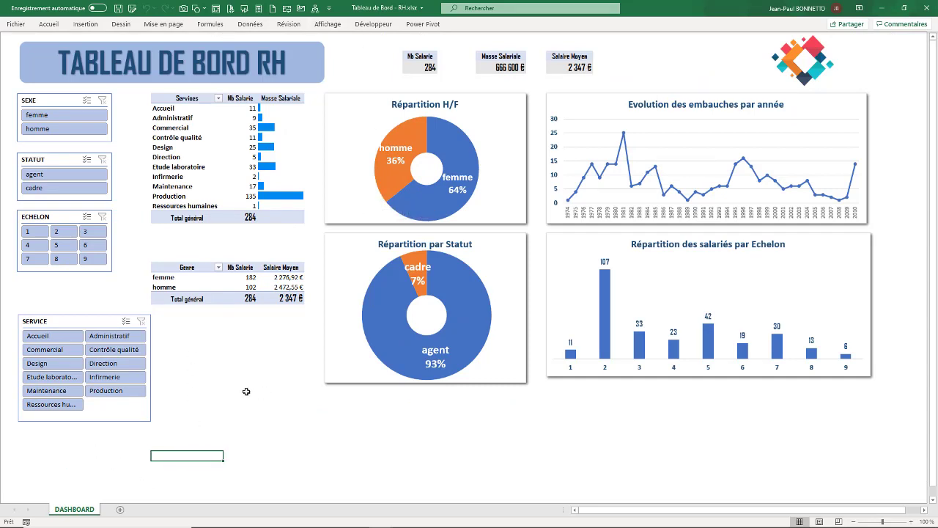
click(232, 371)
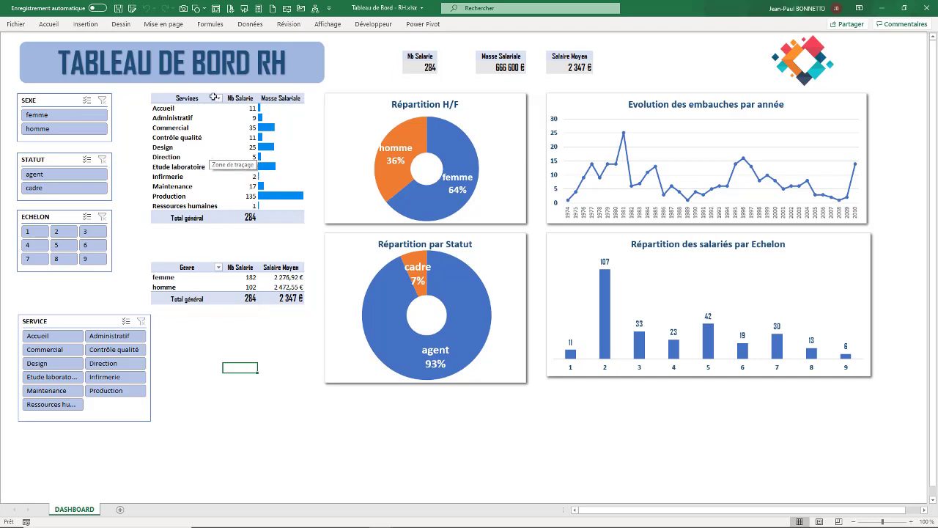
click(248, 299)
click(252, 219)
click(207, 147)
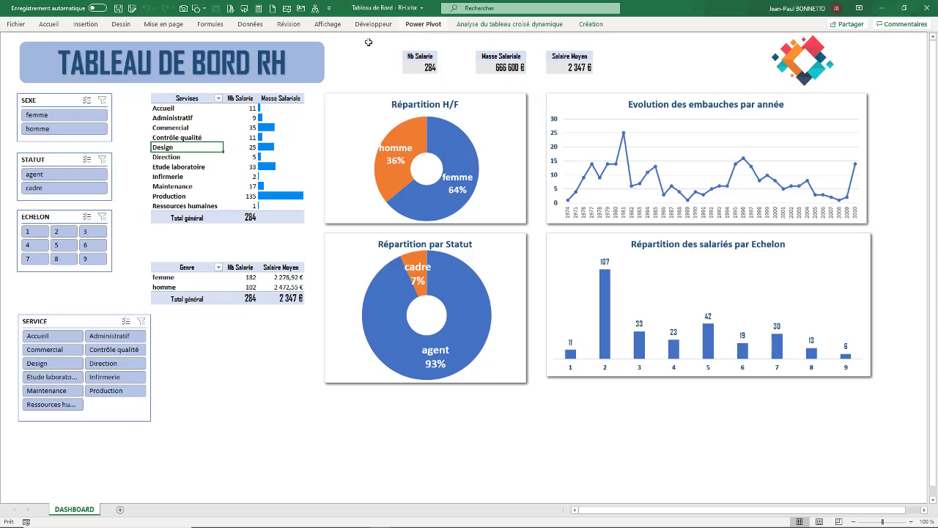
Switch to File Explorer and open Base RH.xlsx from the MES SOURCES folder in the desktop's EXERCICE POWERPIVOT - DAX folder
click(308, 518)
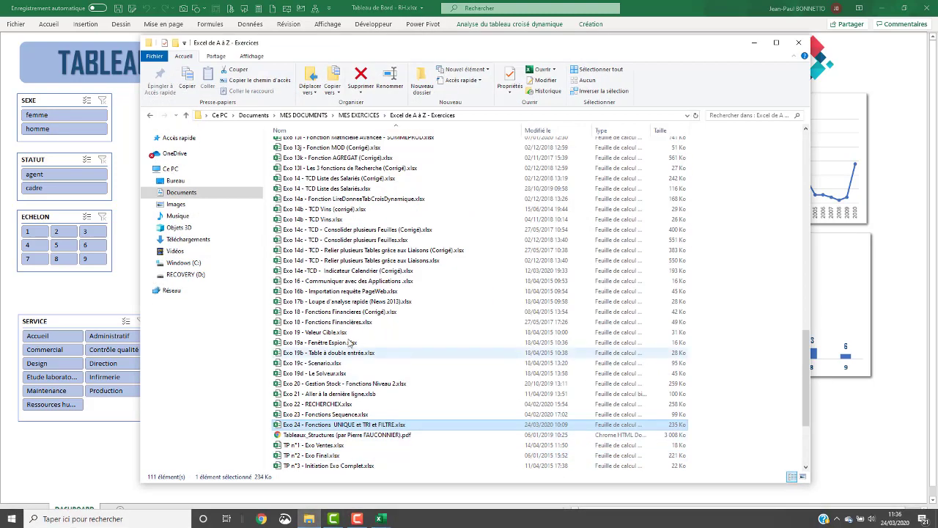
scroll(316, 208, up, 15)
scroll(317, 207, up, 6)
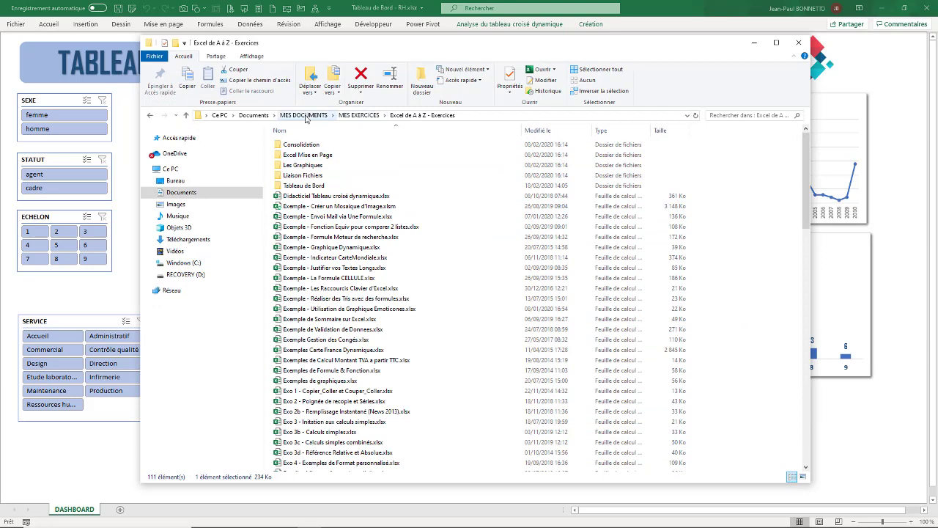
click(173, 181)
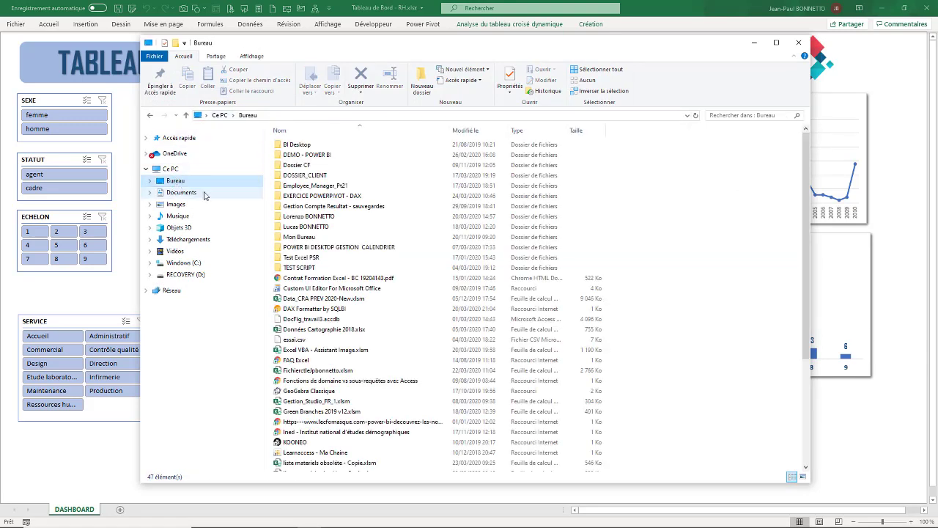
double_click(325, 197)
double_click(307, 184)
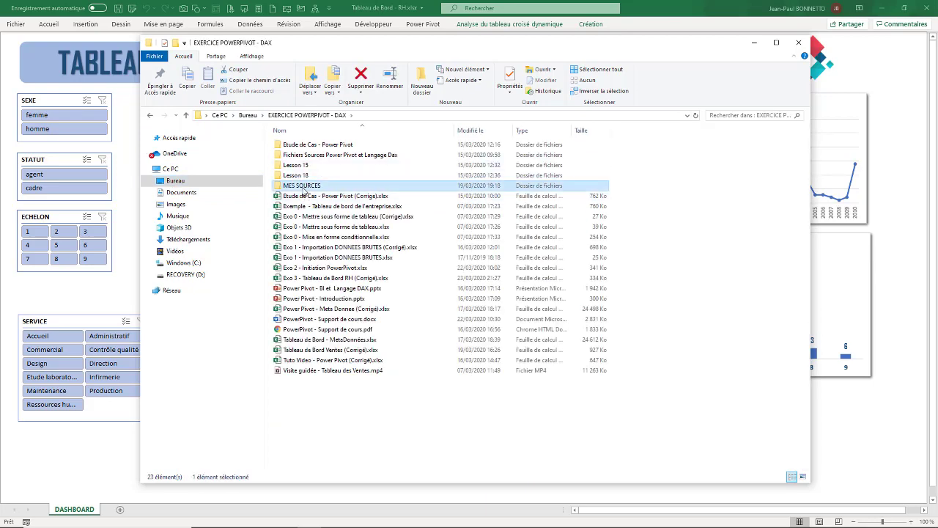
double_click(302, 156)
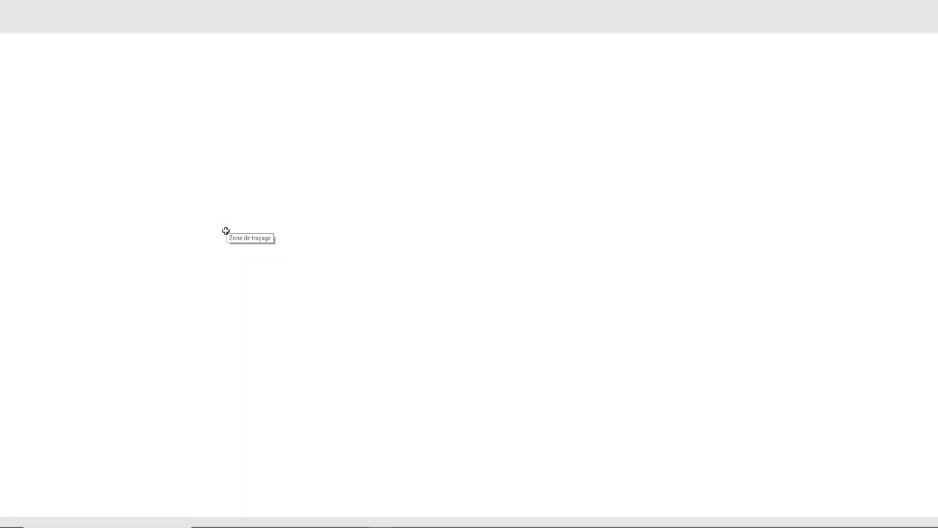
Start a new employee row directly below the last record of the LISTE RH sheet by entering the next employee number
scroll(234, 317, down, 15)
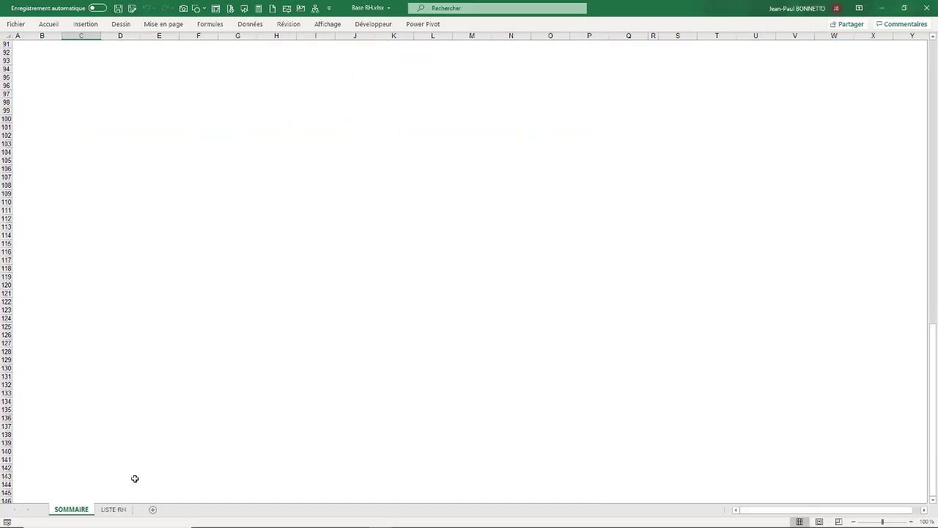
click(113, 508)
scroll(93, 372, down, 20)
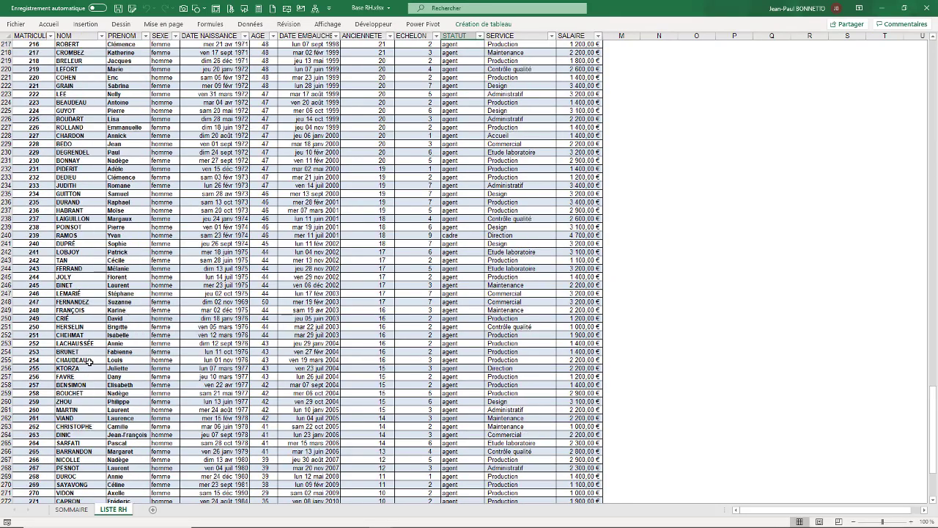
scroll(88, 361, up, 20)
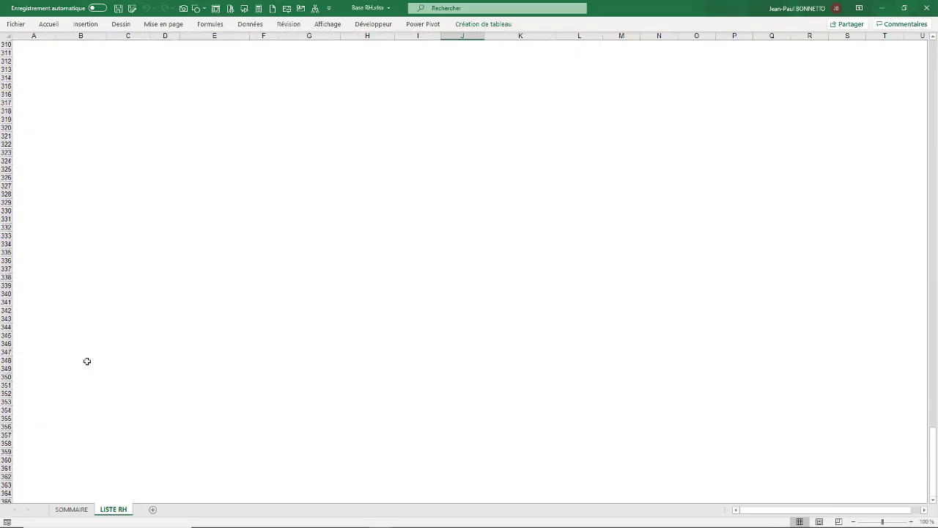
scroll(85, 361, down, 18)
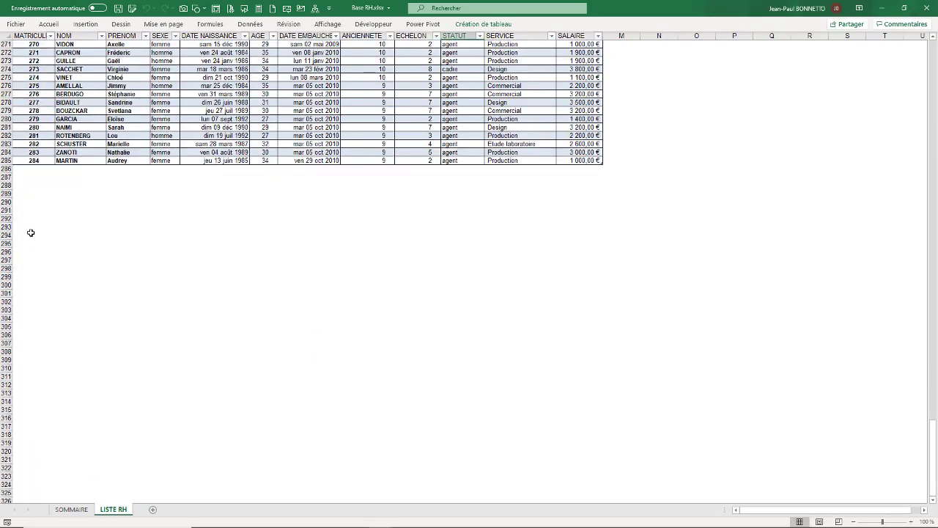
click(47, 170)
text(285)
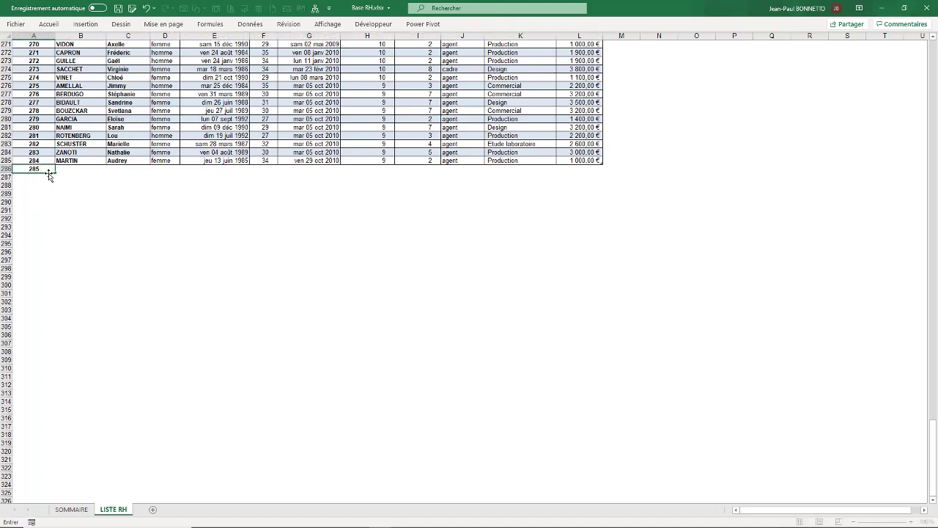
key(Tab)
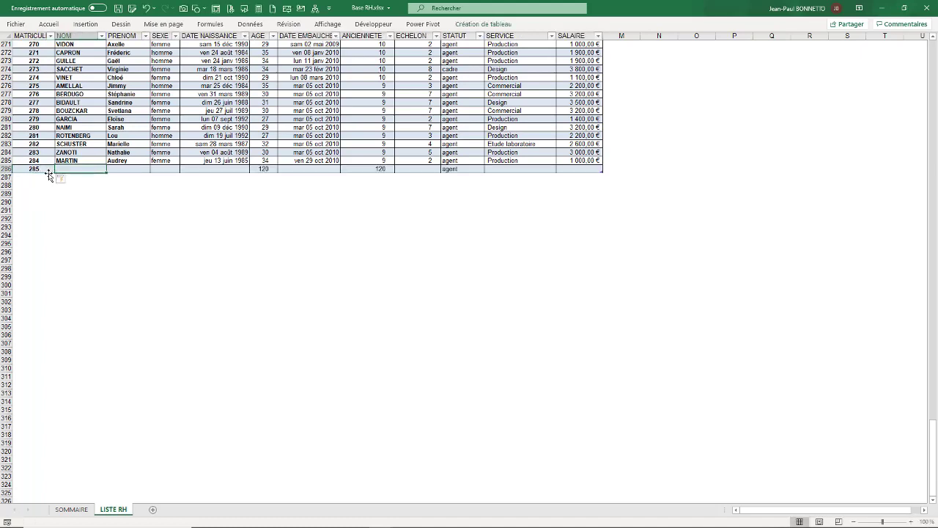
Enter the new employee's last name and first name, and set SEXE to homme
text(BONNETTO)
key(Tab)
text(Jea)
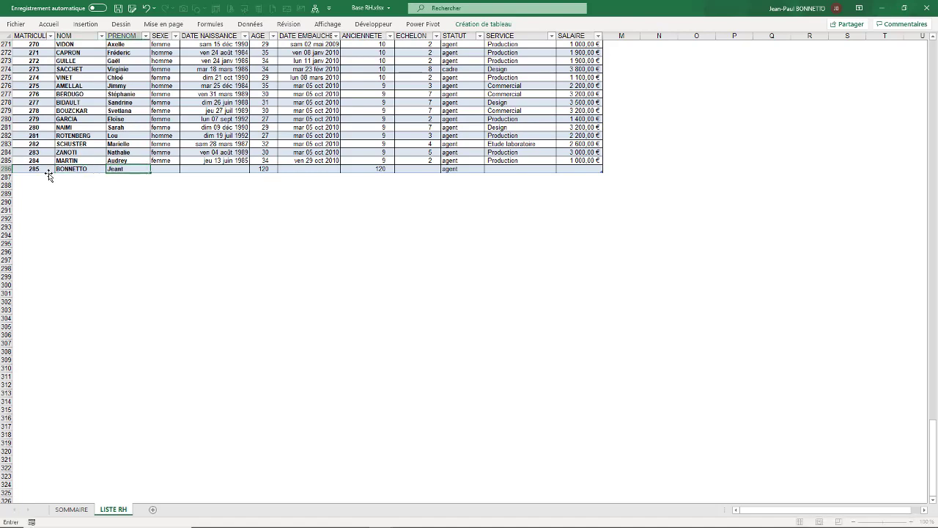
key(Tab)
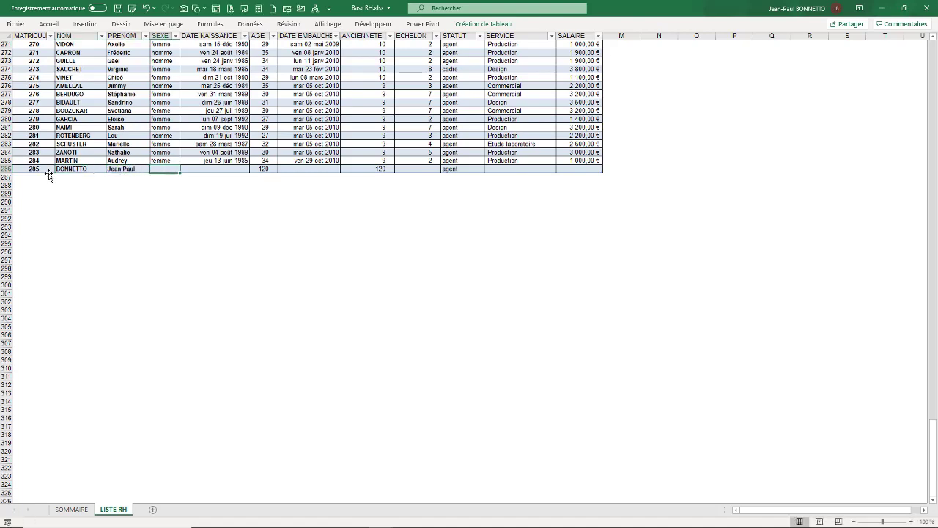
text(homme)
key(Tab)
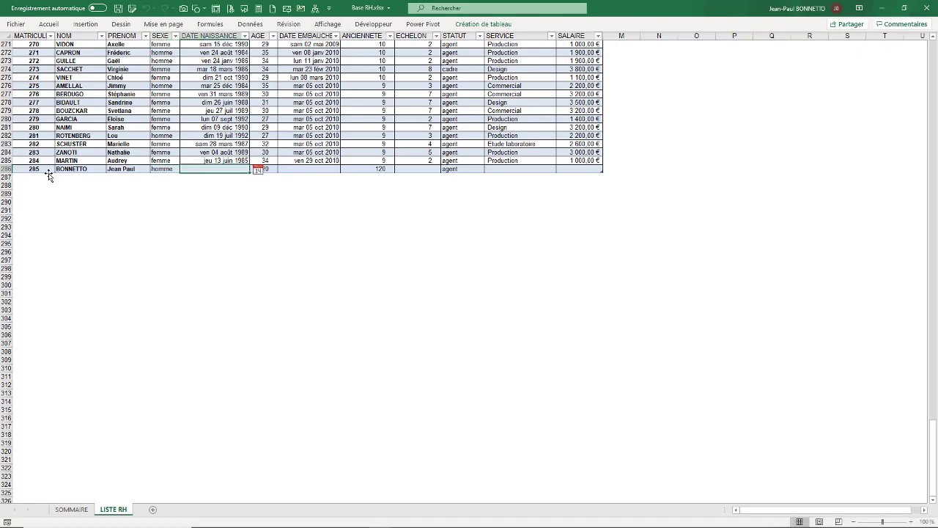
Enter the new employee's date of birth, the hire date 12/6/2004 and echelon 8
text(24/5/67)
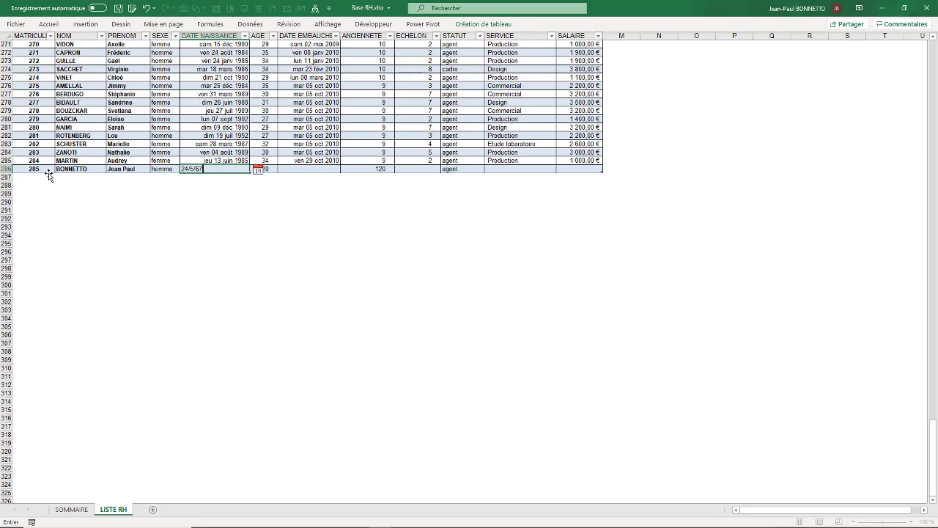
key(Tab)
key(Tab)
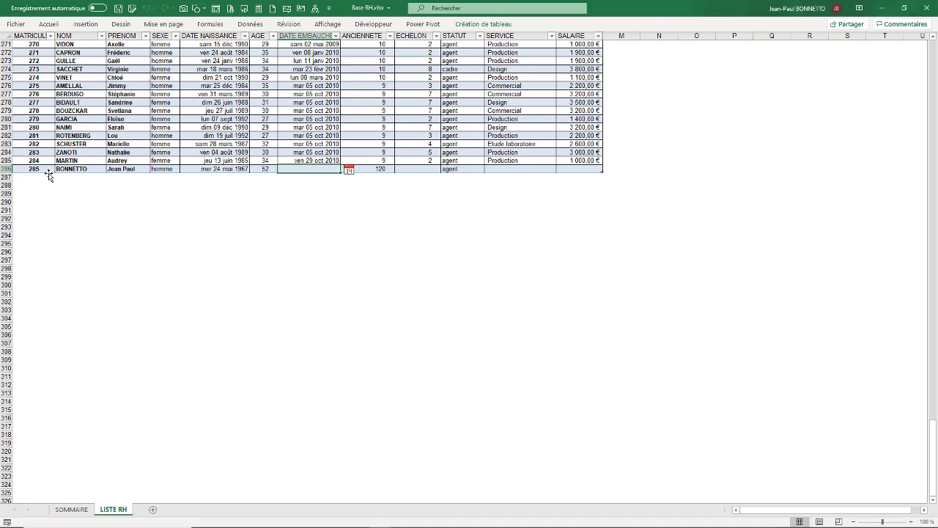
text(12/6/2004)
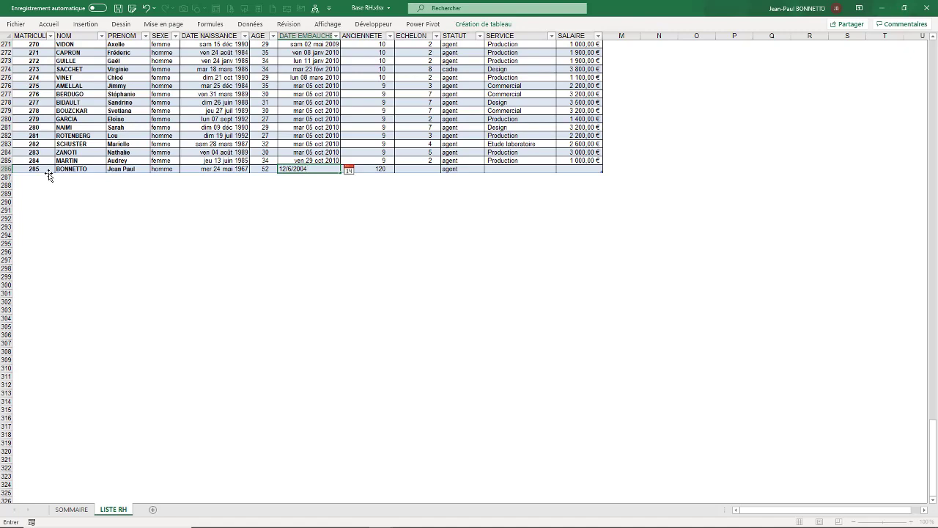
key(Tab)
key(Tab)
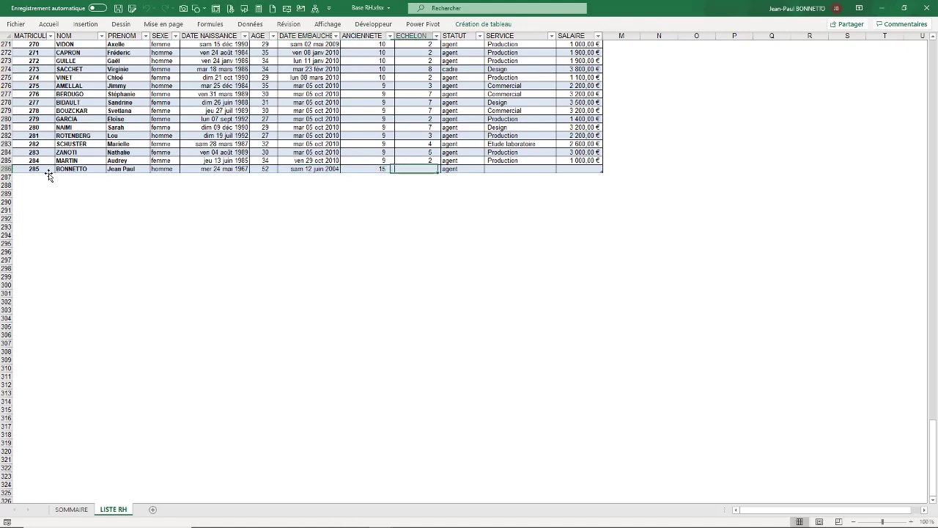
text(8)
key(Tab)
key(Tab)
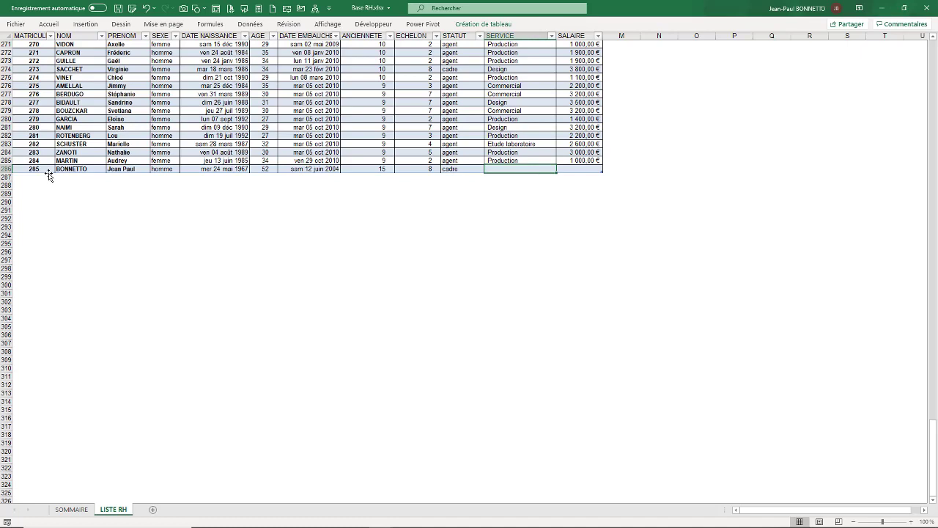
Set the new employee's service to Informatique and the salary to 2 500 €
text(Comp)
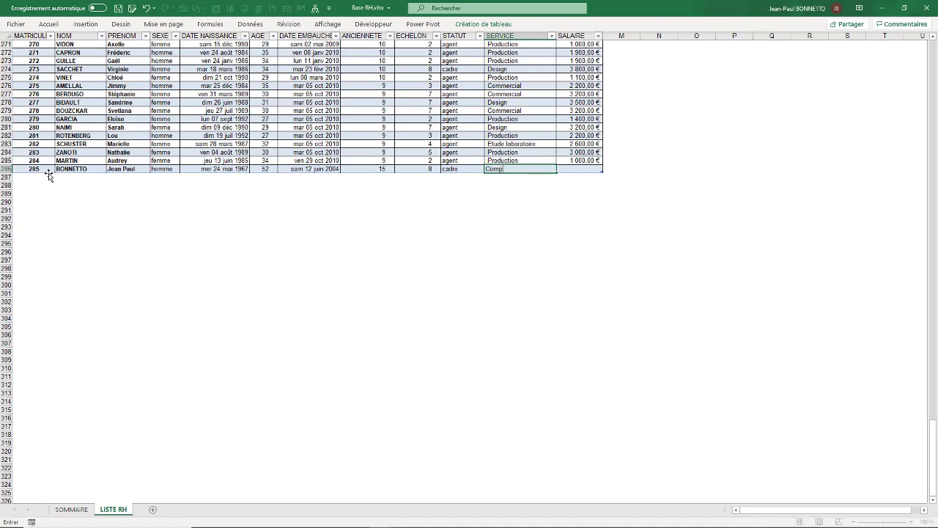
key(BackSpace)
key(BackSpace)
key(BackSpace)
text(Informatique)
key(Tab)
text(2)
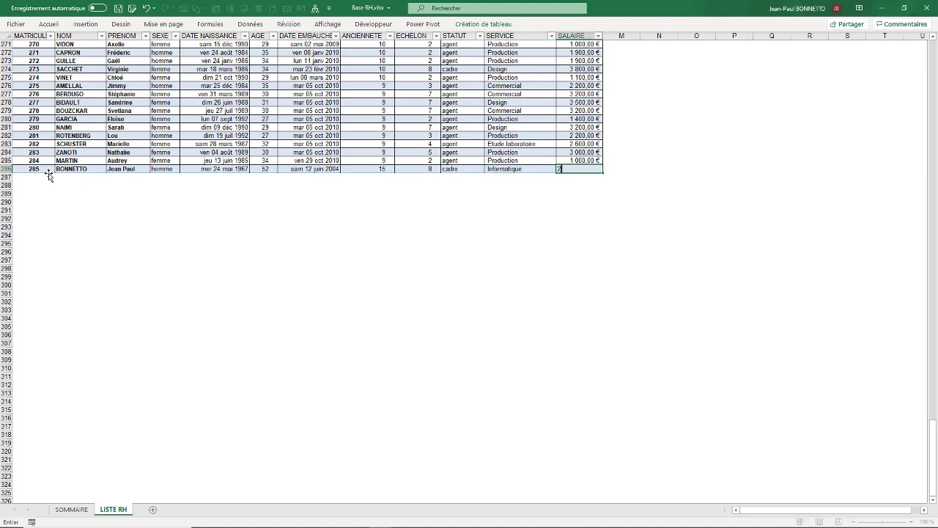
key(Up)
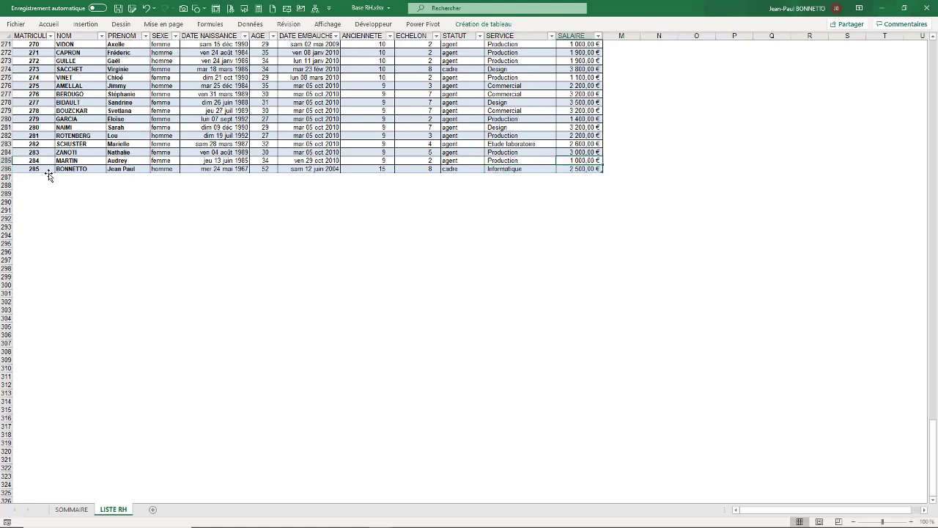
Save the Base RH workbook and close it to return to the dashboard
scroll(172, 138, up, 12)
scroll(172, 138, up, 1)
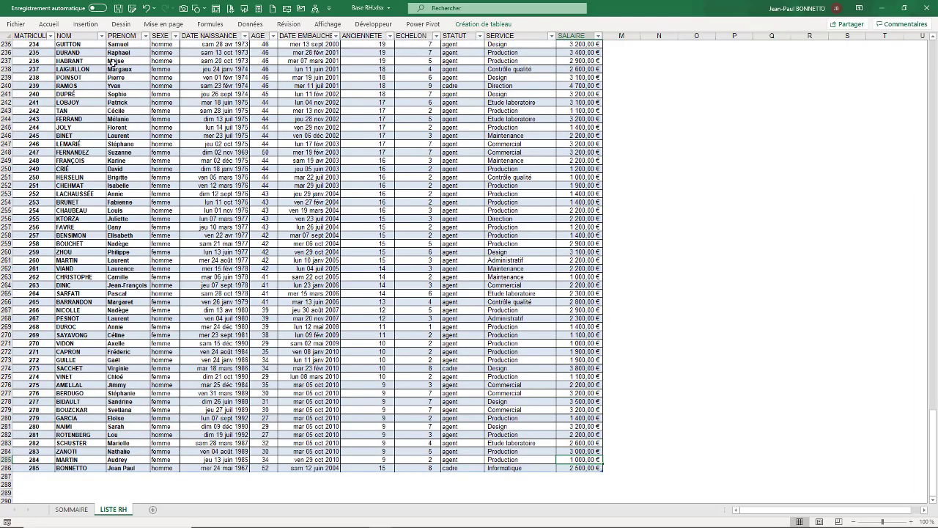
click(118, 8)
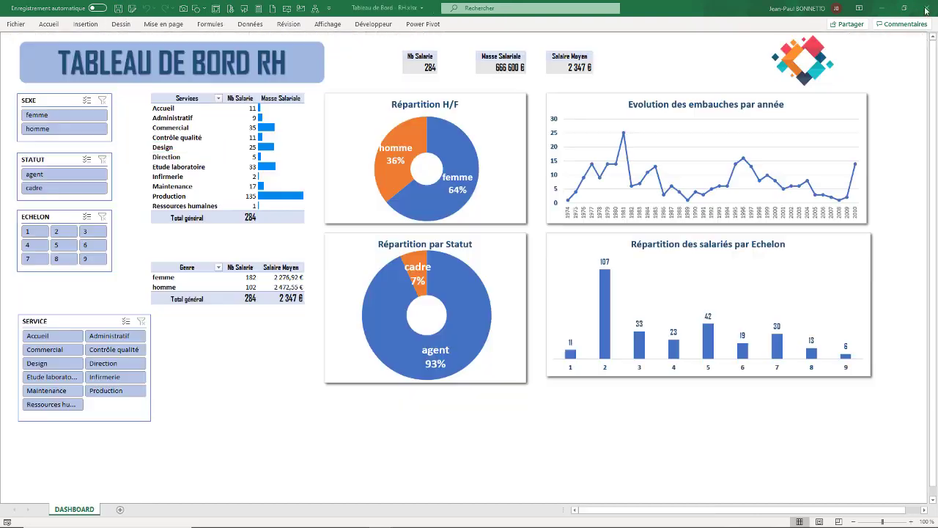
click(926, 8)
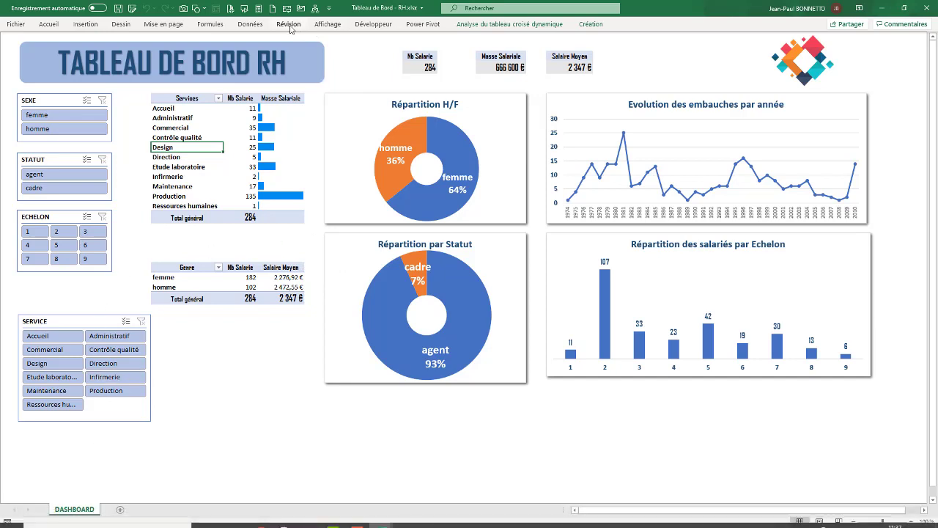
Refresh all the dashboard's data connections to bring in the new employee from the source workbook
click(253, 24)
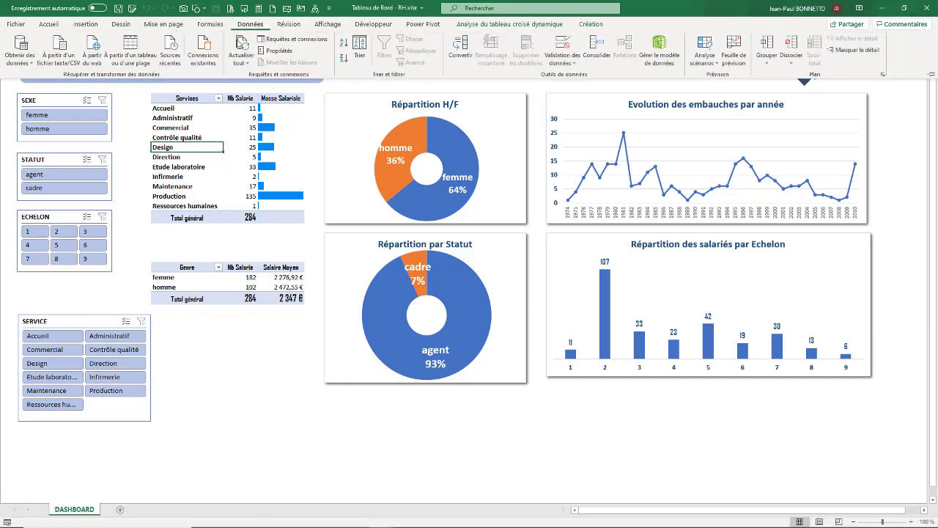
click(242, 49)
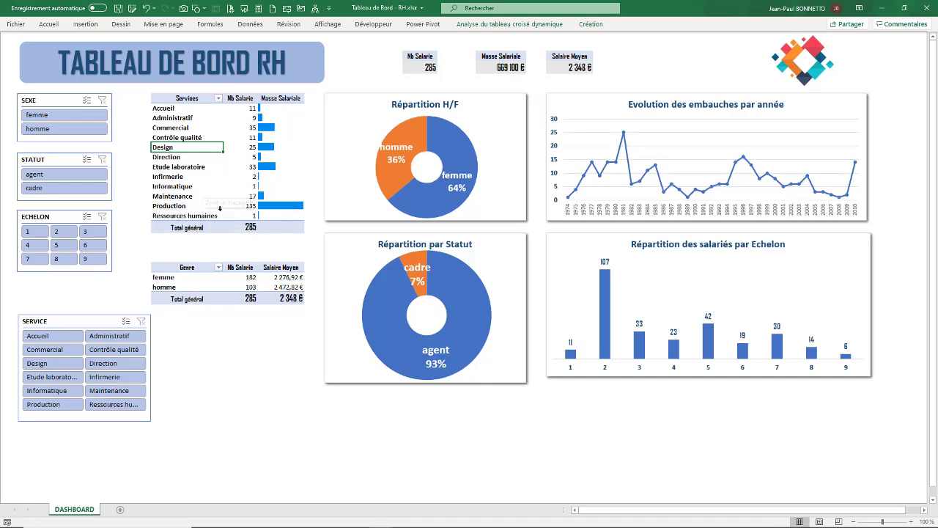
Filter the dashboard to the Informatique service with the SERVICE slicer, and clear that filter
click(181, 184)
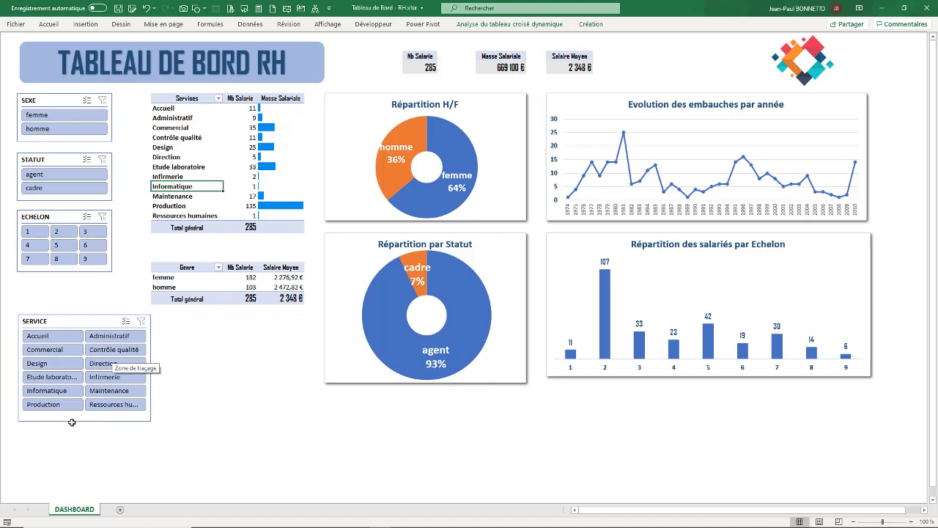
click(53, 393)
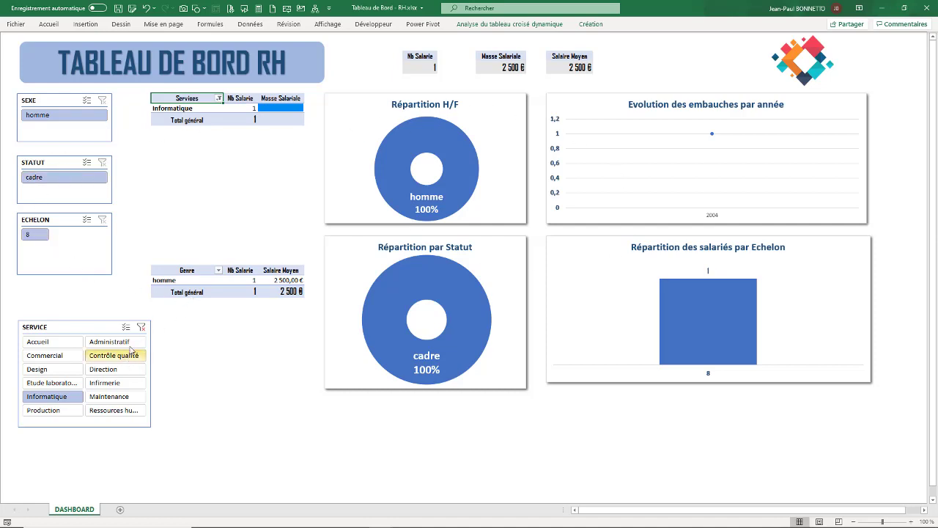
click(144, 325)
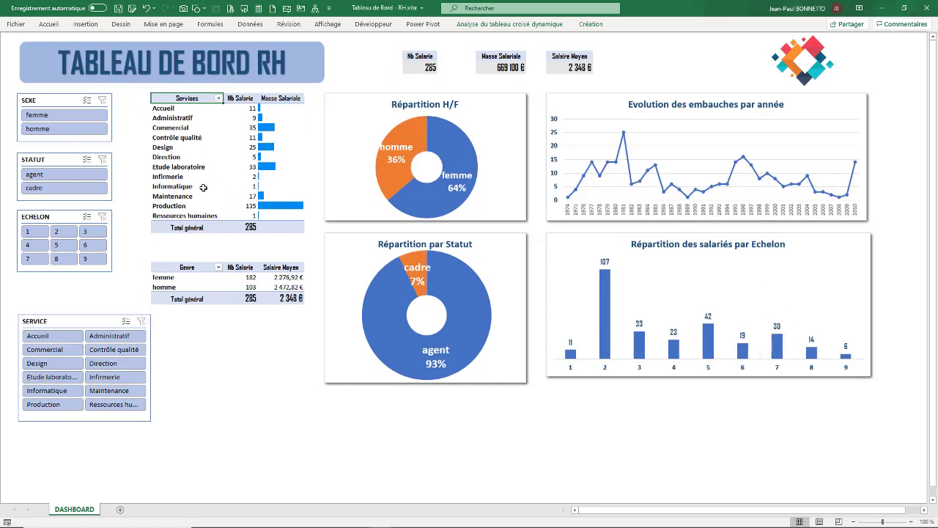
Show the detail records behind the Informatique employee count on a new sheet, and delete that sheet
double_click(253, 186)
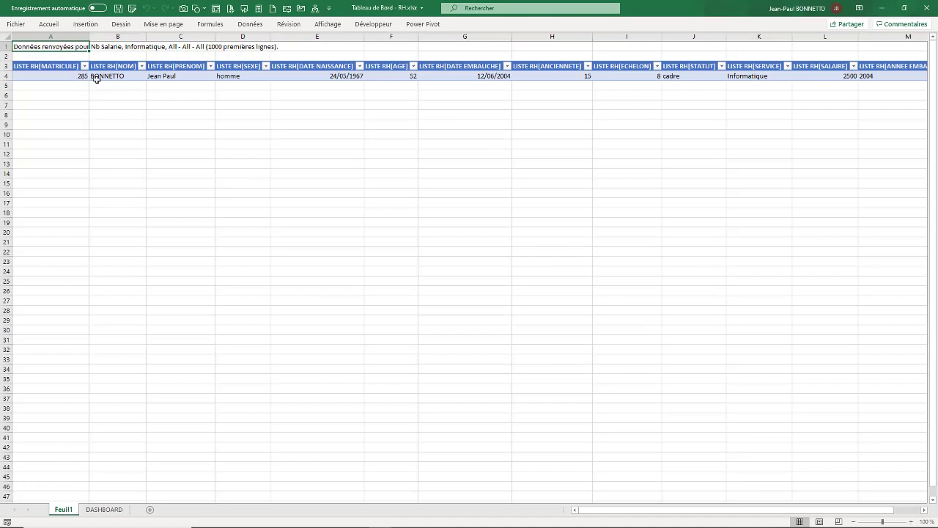
drag(73, 76, 925, 78)
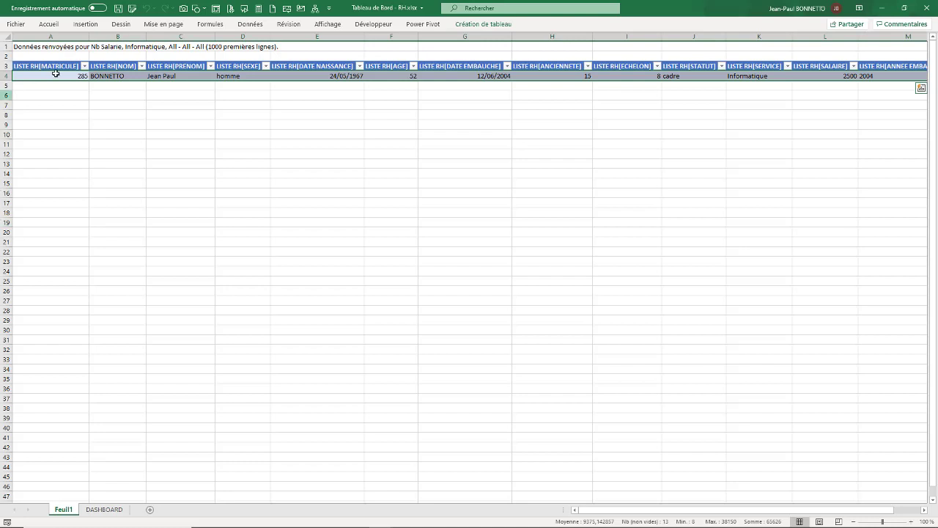
right_click(71, 513)
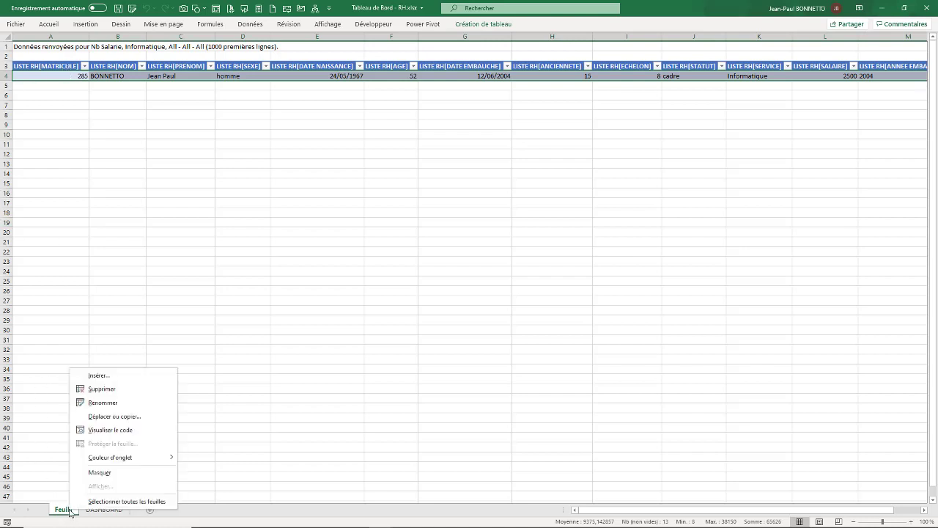
click(101, 391)
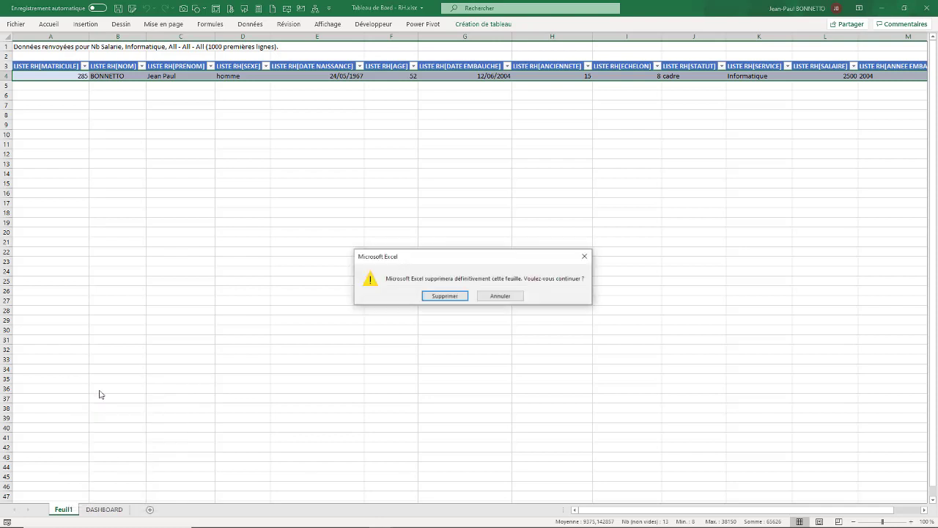
click(441, 295)
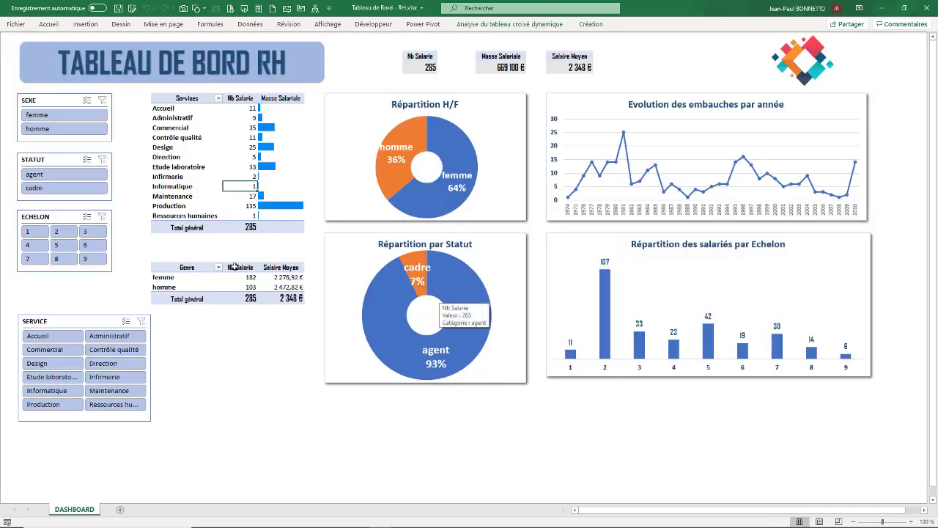
click(215, 378)
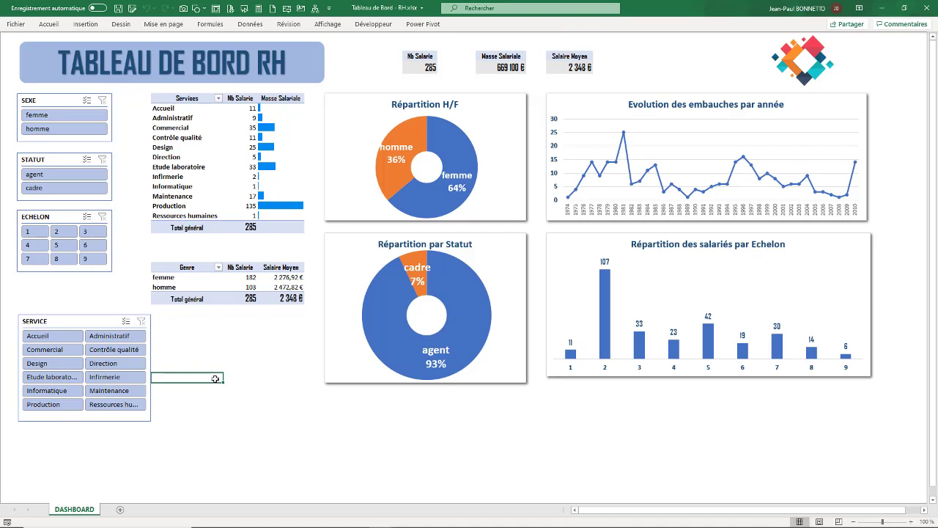
Examine the last records and the measures of the LISTE RH table in the Power Pivot data model, and close it
click(423, 23)
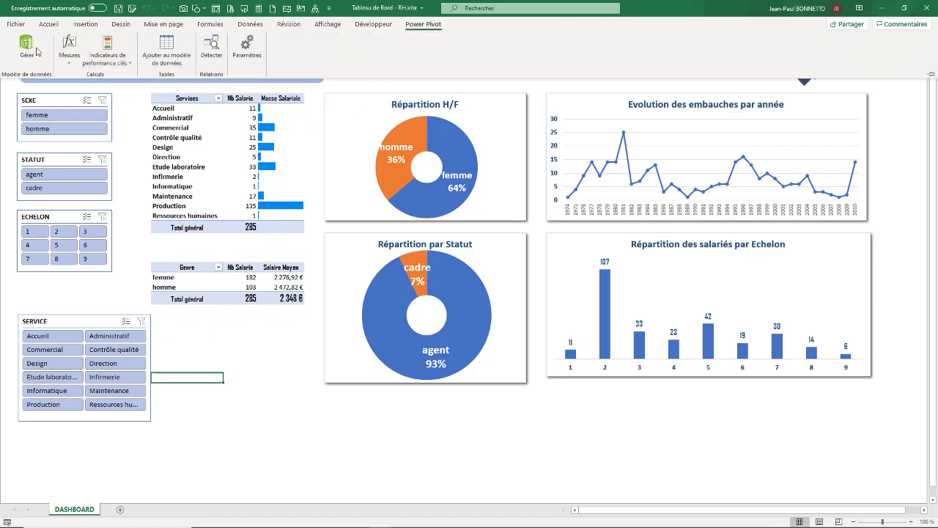
click(27, 47)
scroll(115, 276, down, 4)
scroll(115, 276, down, 4)
drag(931, 141, 931, 332)
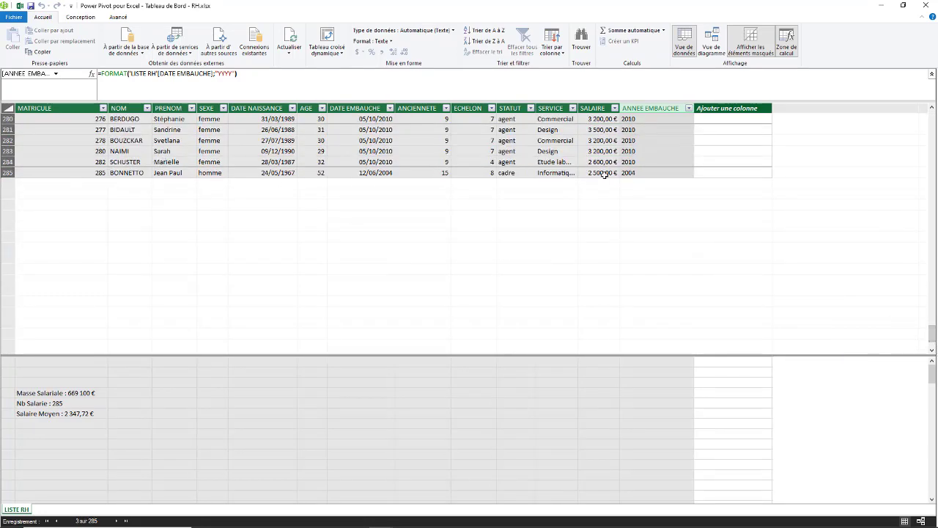
scroll(195, 145, up, 1)
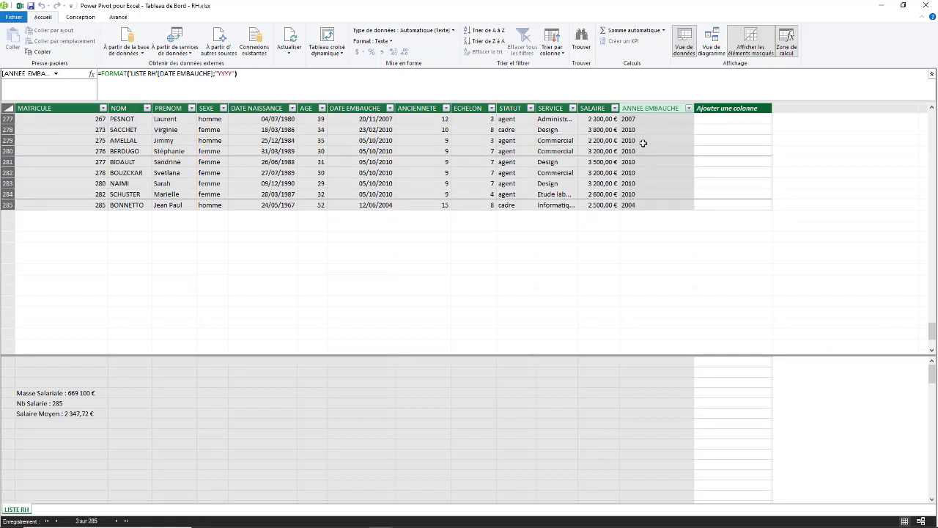
scroll(200, 165, up, 3)
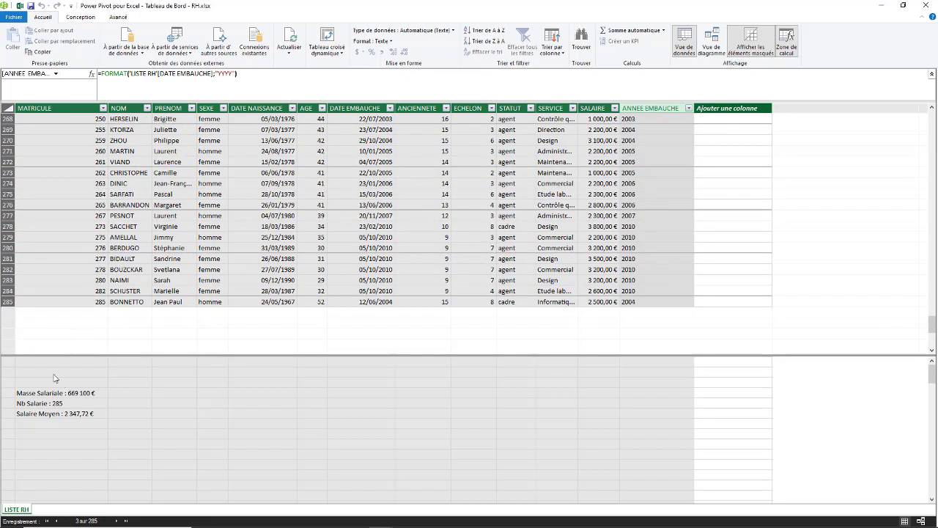
scroll(99, 293, up, 5)
scroll(132, 148, up, 5)
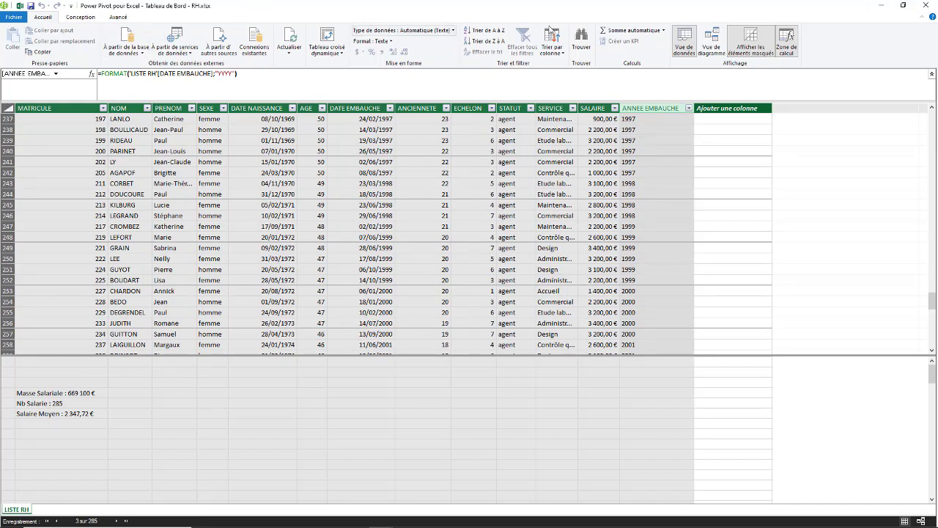
click(927, 6)
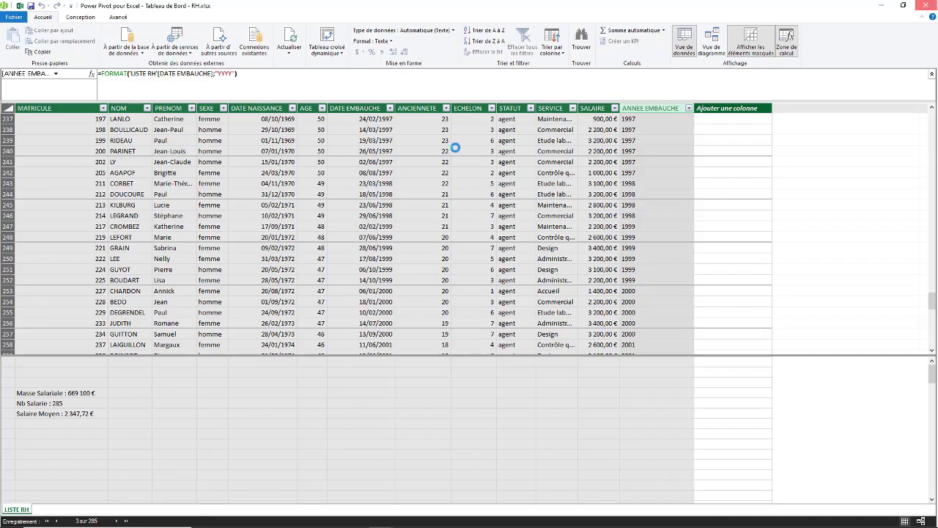
click(251, 374)
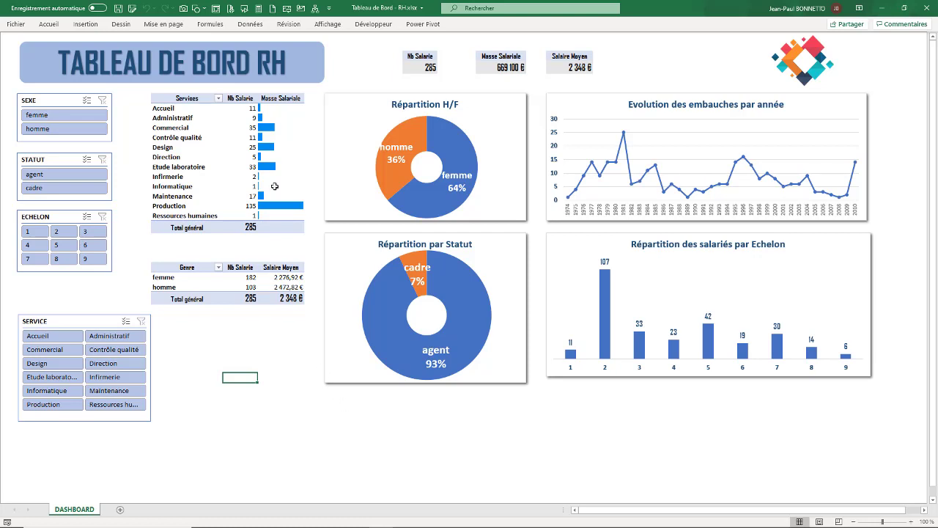
click(422, 27)
click(422, 27)
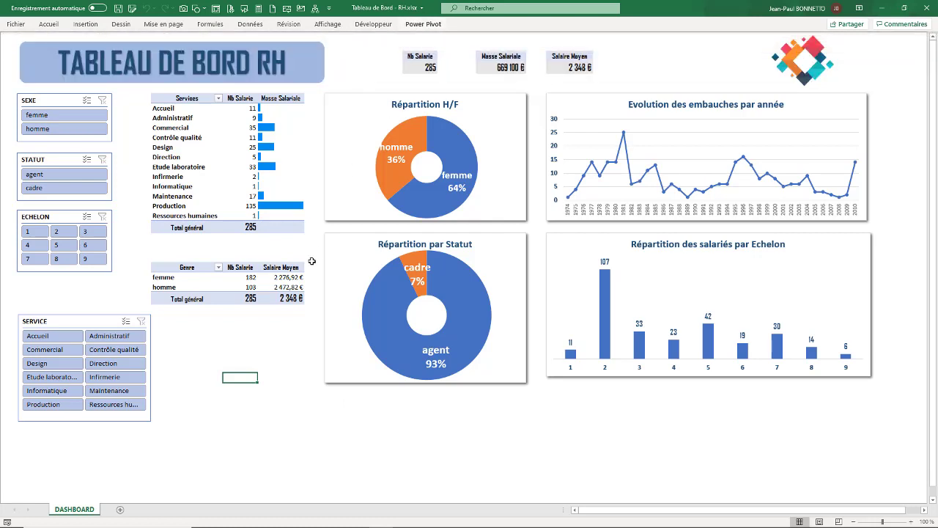
click(225, 338)
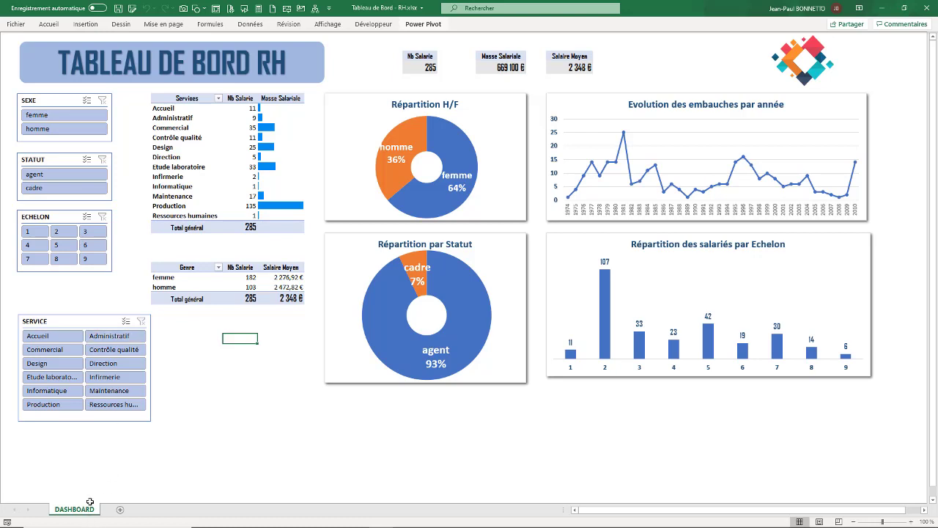
Save the Tableau de Bord - RH workbook with an empty cell selected on the dashboard
click(203, 438)
click(119, 9)
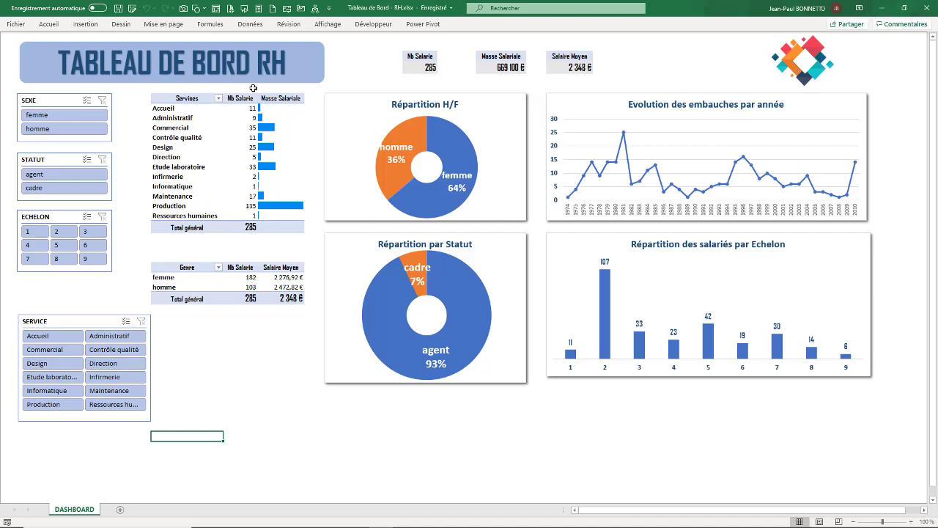
click(417, 26)
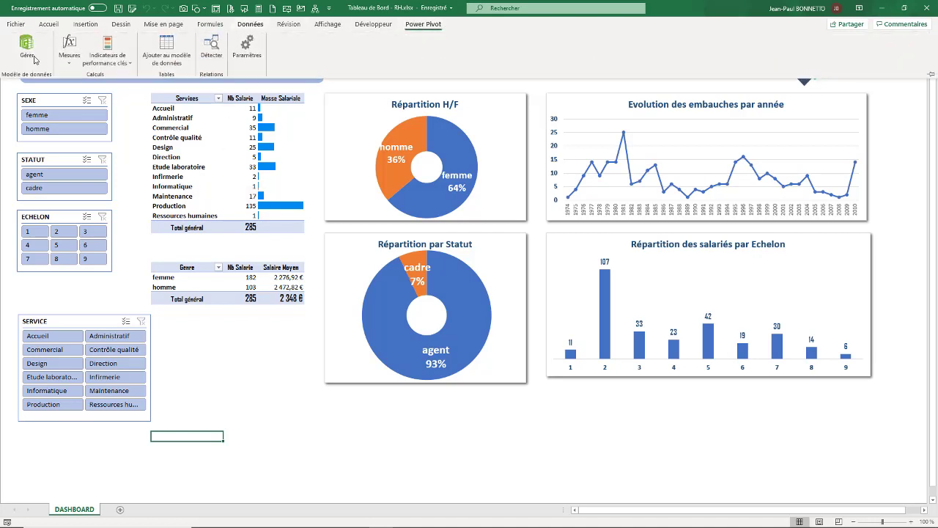
click(226, 395)
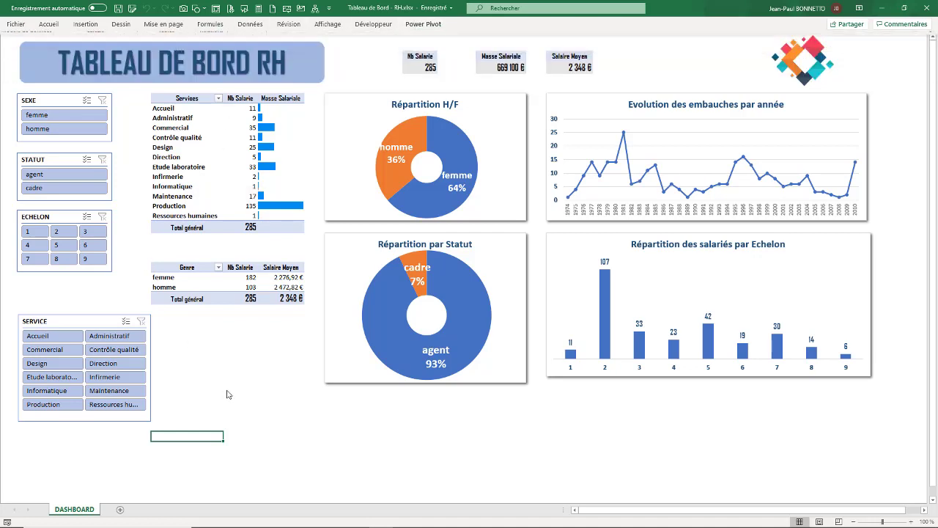